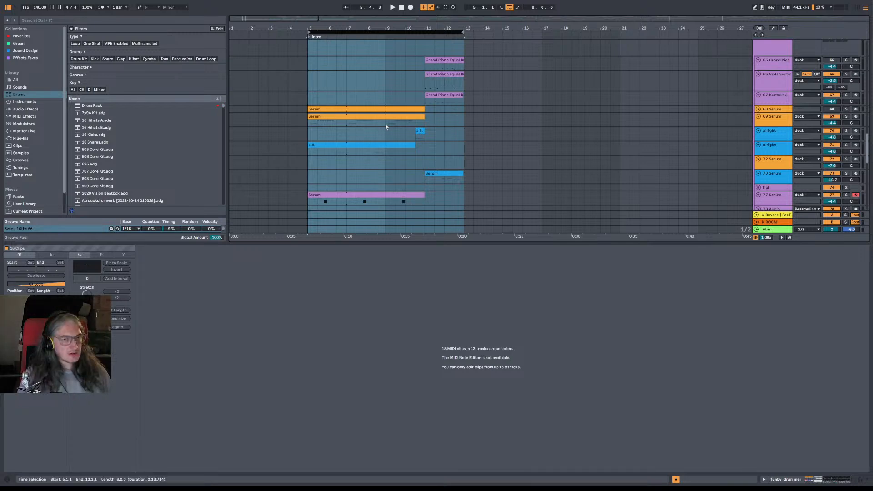
Step: Copy the selected Intro clips and play the arrangement from bar 5
{"action": "key", "text": "ctrl+c"}
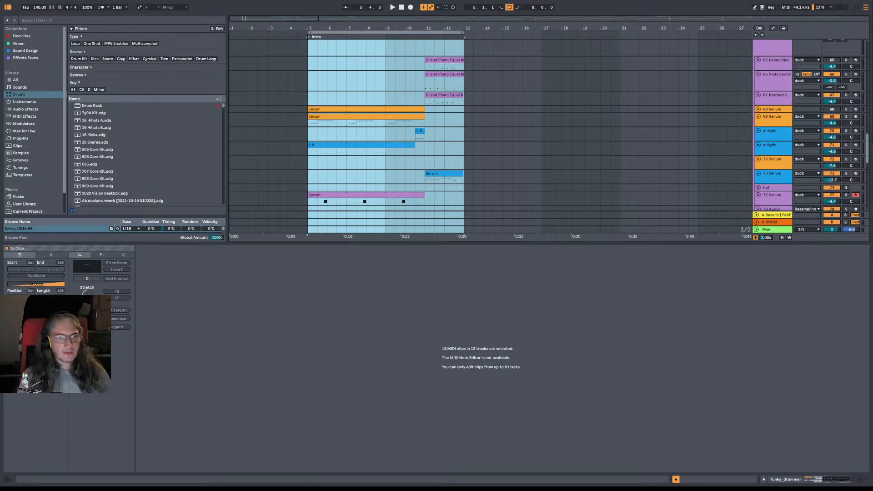
{"action": "left_click", "coordinate": [310, 137]}
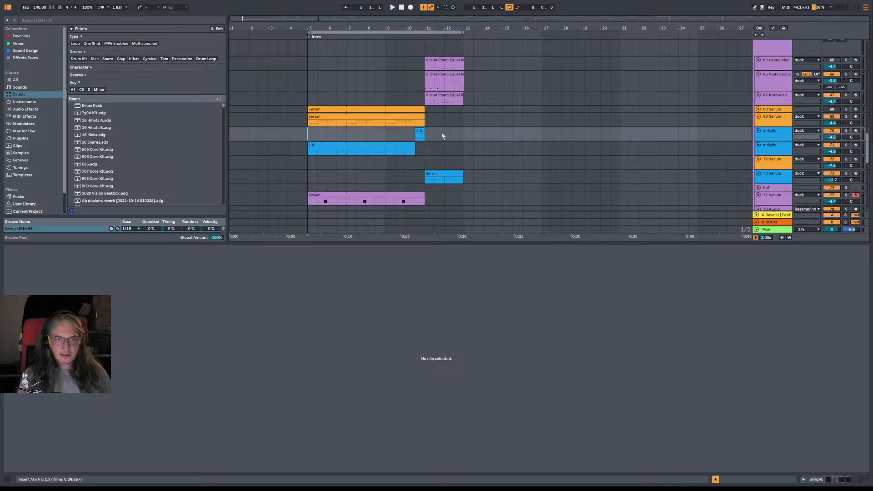
{"action": "key", "text": "space"}
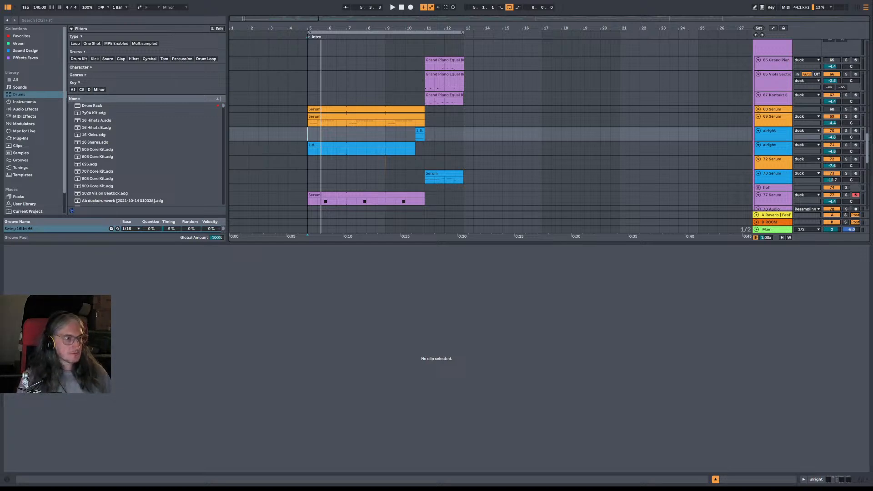
Step: Switch to File Explorer and play Log Kiteboard_2.mp3 in foobar2000 with the volume raised to maximum
{"action": "key", "text": "alt+Tab"}
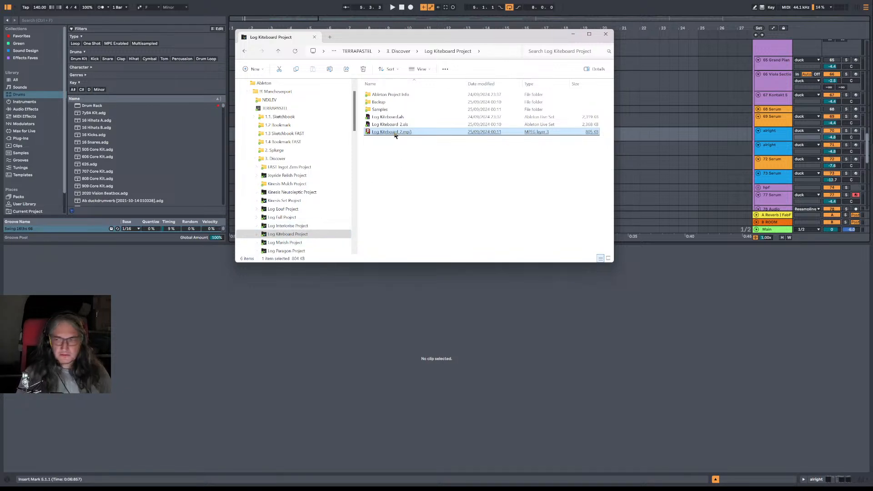
{"action": "key", "text": "Return"}
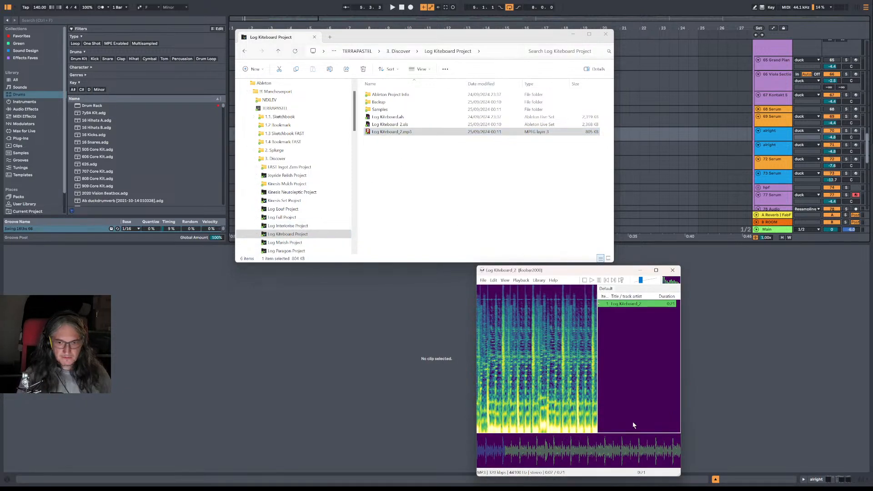
{"action": "mouse_move", "coordinate": [651, 283]}
{"action": "left_mouse_down"}
{"action": "mouse_move", "coordinate": [631, 282]}
{"action": "mouse_move", "coordinate": [652, 282]}
{"action": "left_mouse_up"}
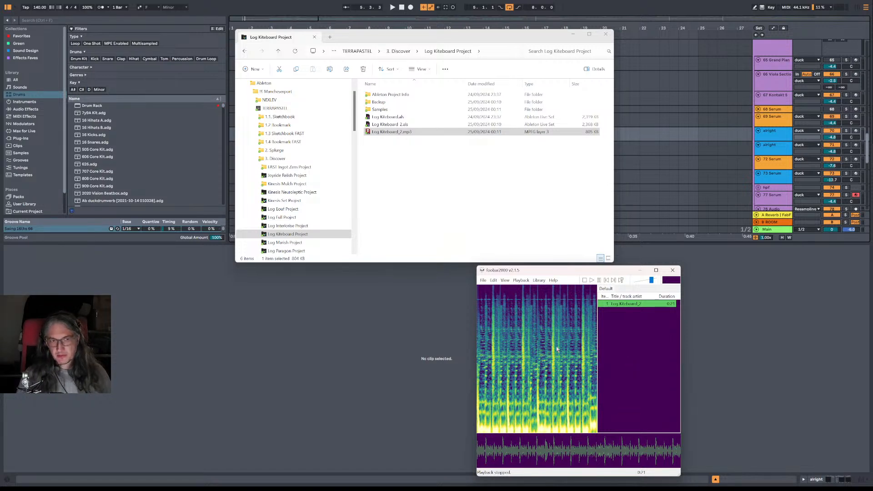
Step: Open the Live Set Log Kiteboard_2.als from the Log Kiteboard Project folder
{"action": "left_click", "coordinate": [427, 187]}
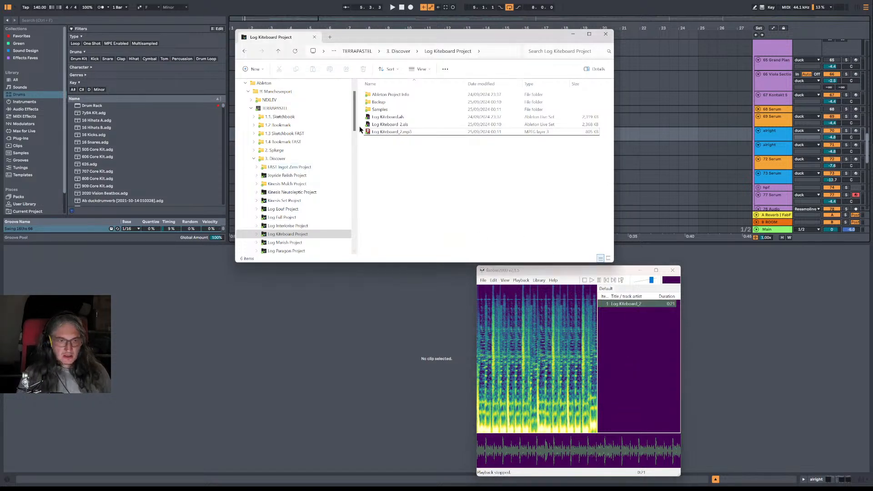
{"action": "left_click", "coordinate": [392, 126]}
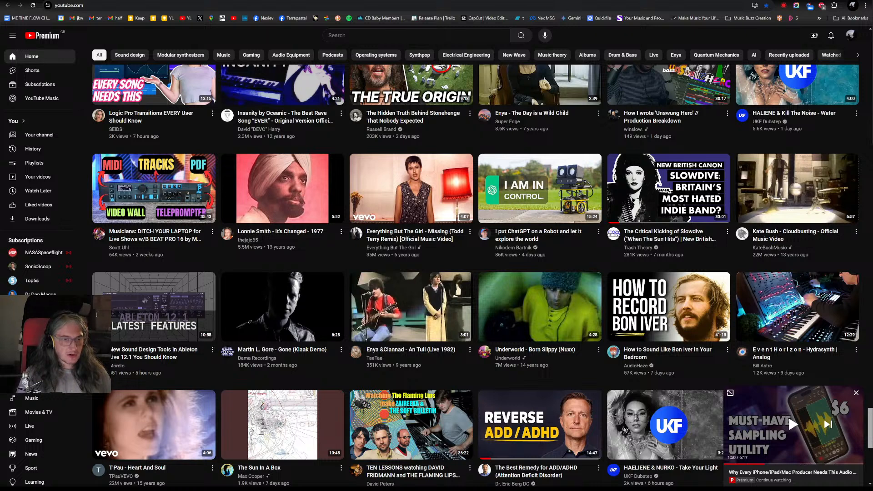
Step: Look up "key commands outside of obs" in a new browser tab
{"action": "key", "text": "ctrl+t"}
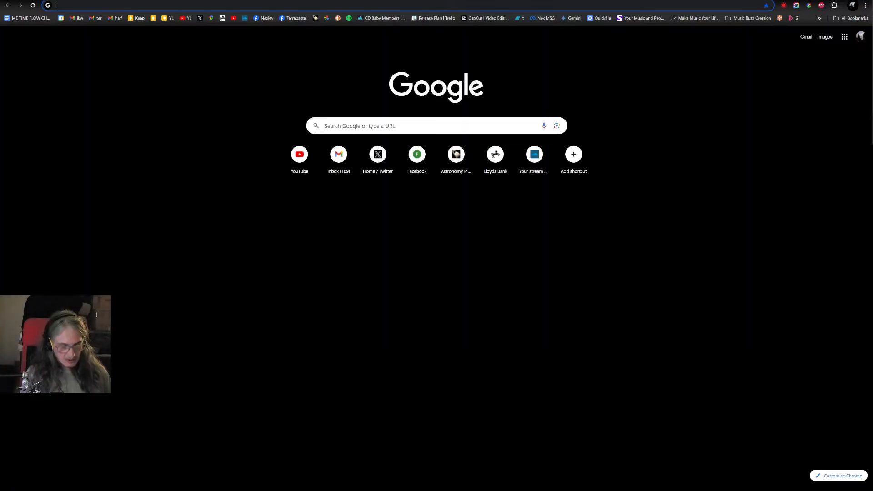
{"action": "type", "text": "key comm,"}
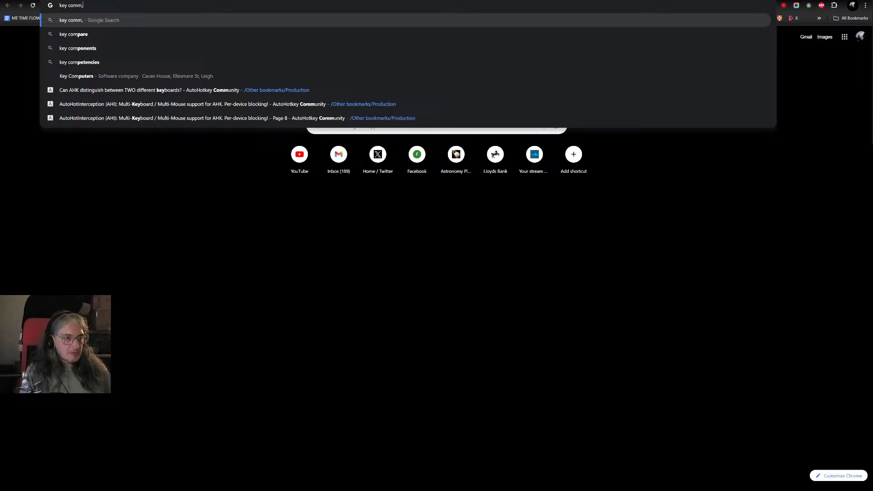
{"action": "key", "text": "BackSpace"}
{"action": "type", "text": "ands out"}
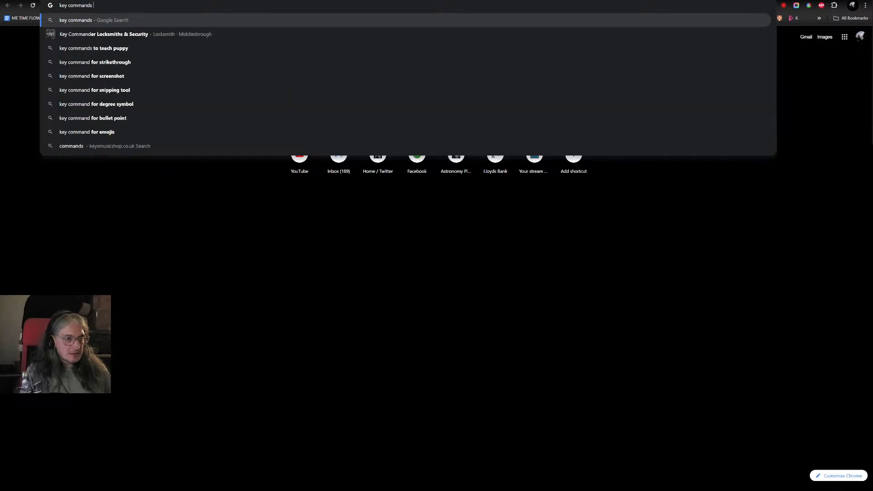
{"action": "type", "text": "side of obs"}
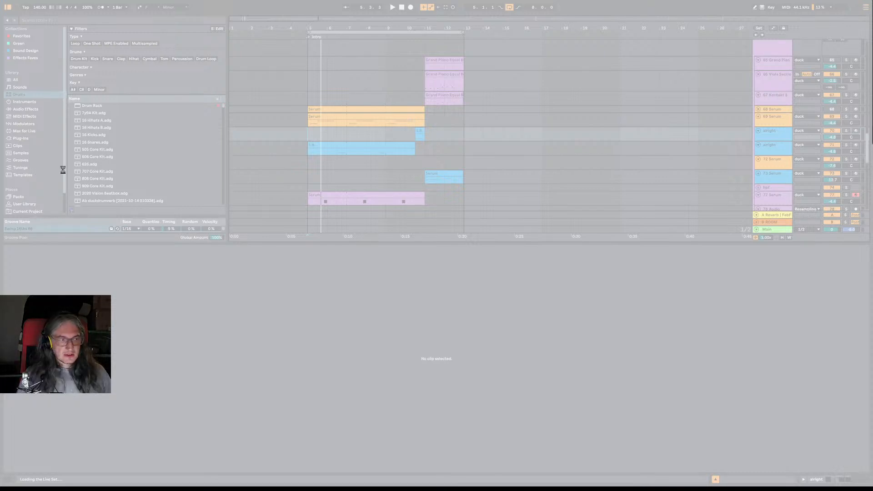
Step: Switch to File Explorer, open Log Marish Project in the 3. Discover folder and play Log Marish_3.mp3
{"action": "key", "text": "alt+Tab"}
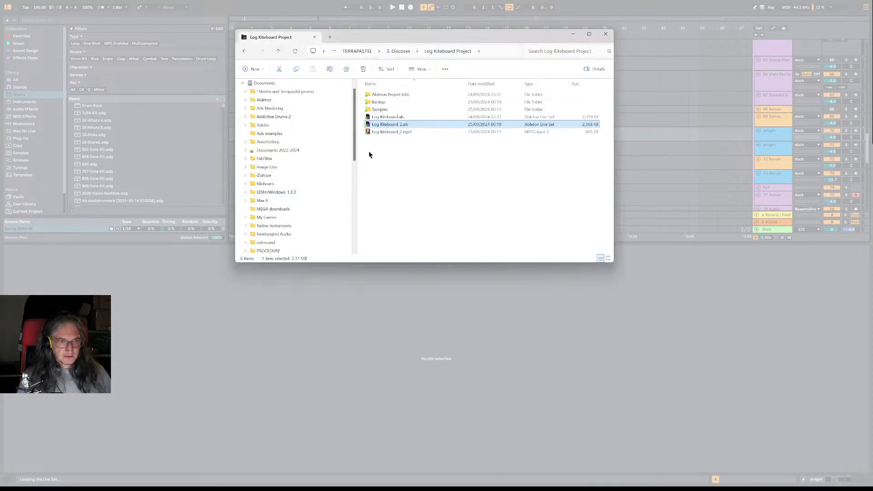
{"action": "left_click", "coordinate": [410, 53]}
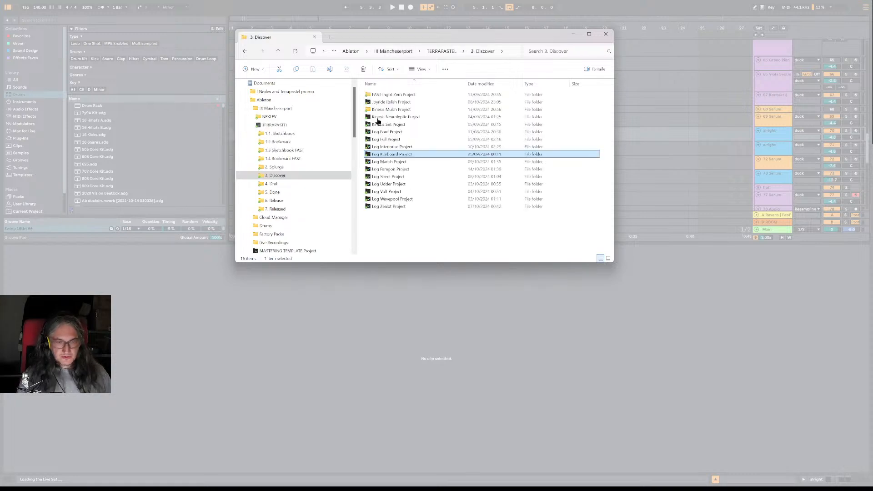
{"action": "left_click", "coordinate": [399, 162]}
{"action": "double_click", "coordinate": [398, 163]}
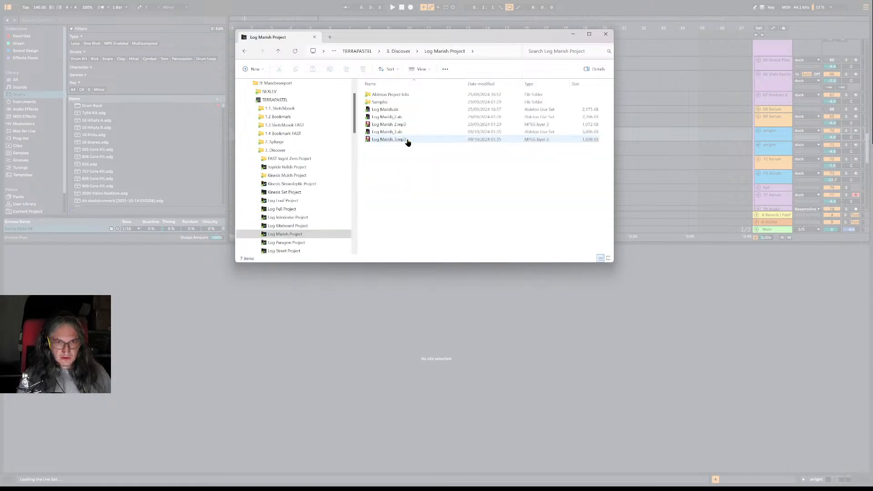
{"action": "left_click", "coordinate": [408, 140]}
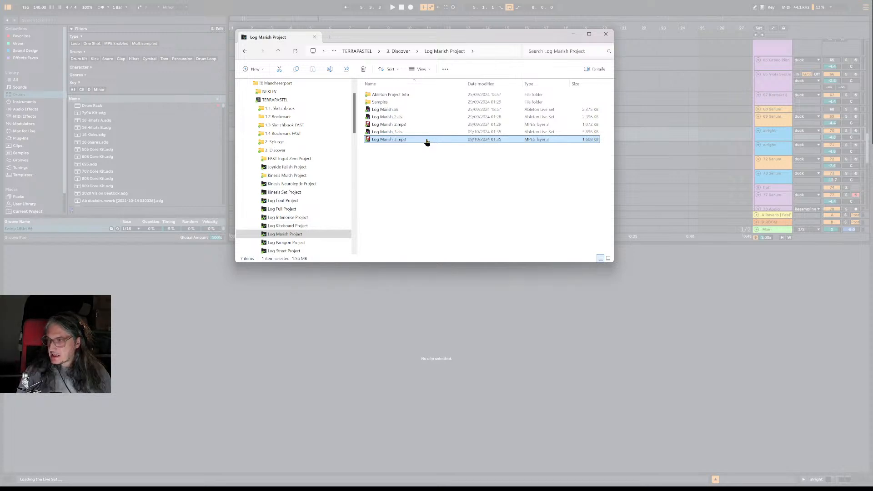
{"action": "left_click_drag", "start_coordinate": [427, 142], "coordinate": [429, 143]}
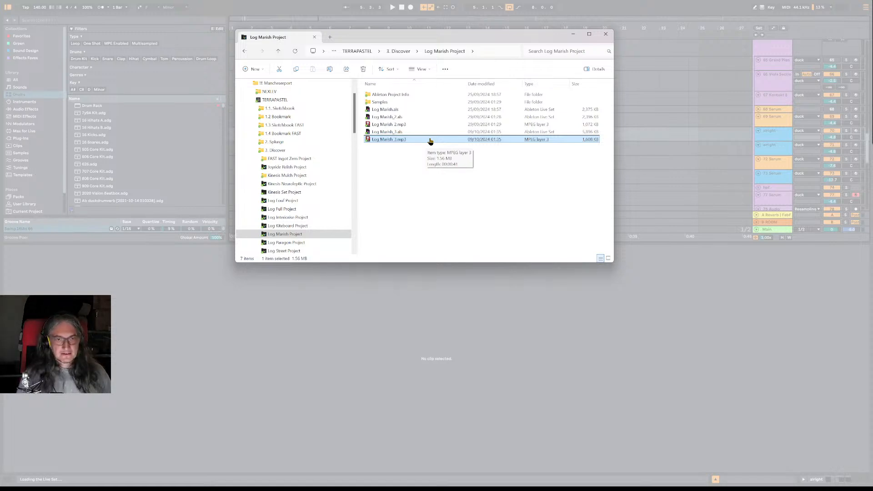
{"action": "double_click", "coordinate": [421, 142]}
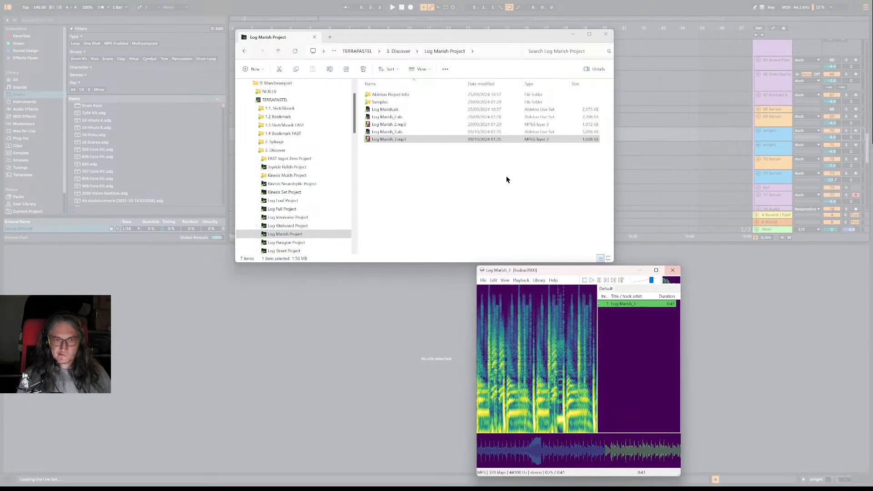
Step: Browse the Log Paragon Project and 4. Draft folders, and close foobar2000 and File Explorer
{"action": "left_click", "coordinate": [263, 243]}
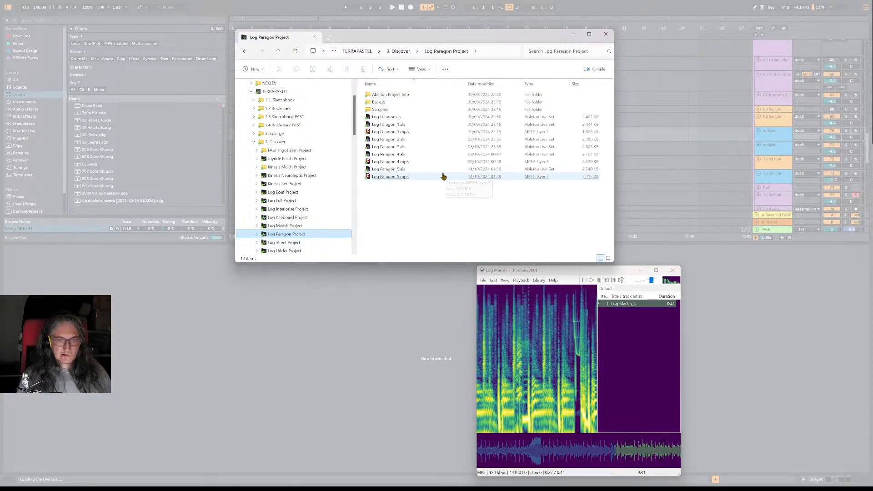
{"action": "left_click", "coordinate": [420, 179]}
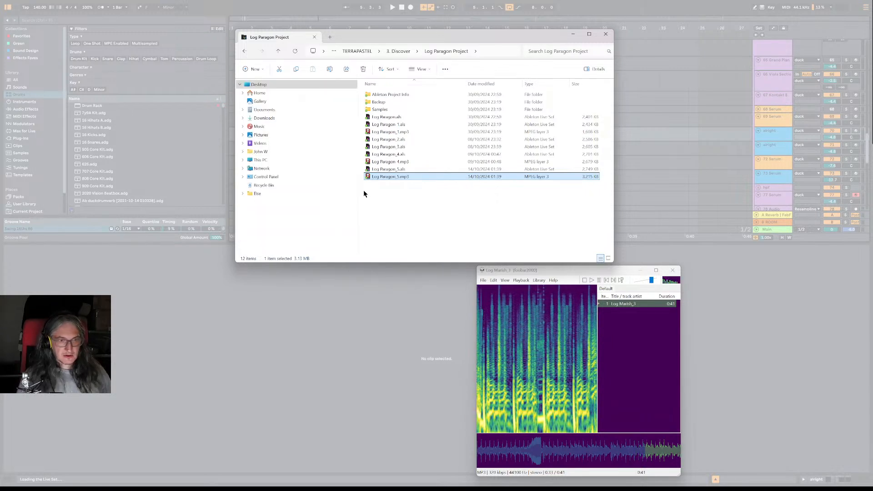
{"action": "left_click", "coordinate": [399, 51]}
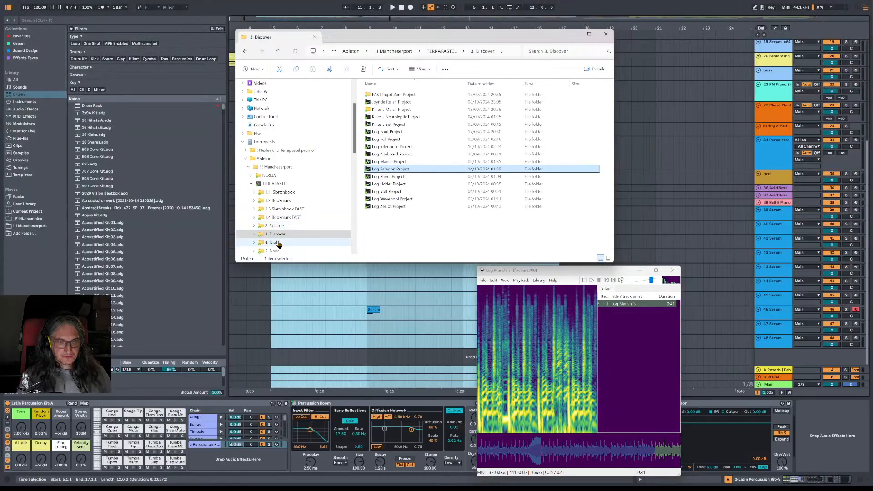
{"action": "left_click", "coordinate": [273, 234]}
{"action": "left_click", "coordinate": [673, 270]}
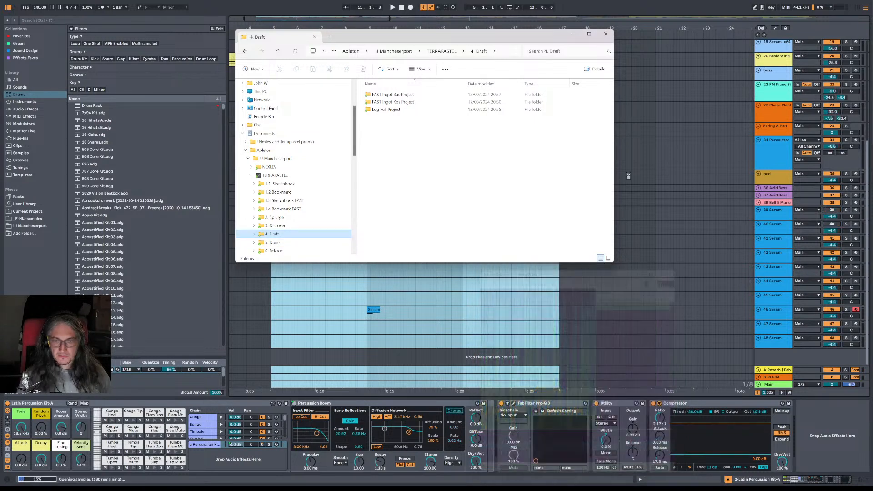
{"action": "left_click", "coordinate": [605, 34]}
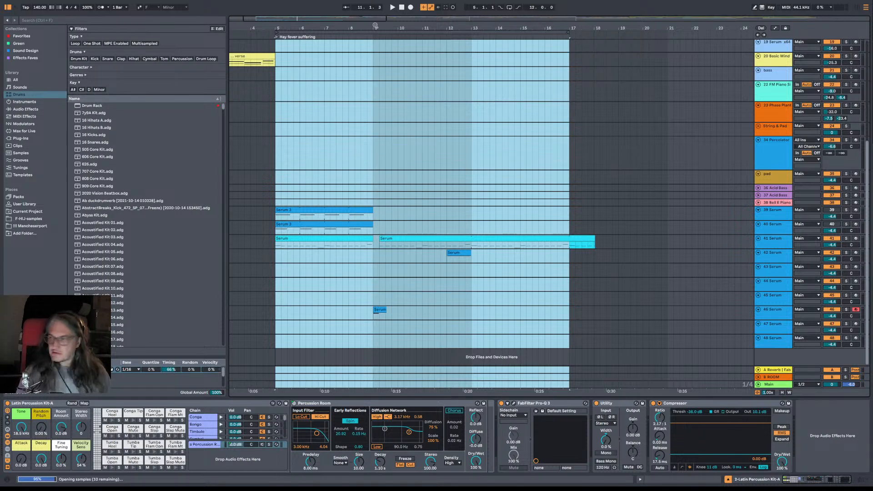
Step: Play the loaded arrangement from the Hay fever suffering locator at bar 5 and select the 40 Serum track
{"action": "scroll", "coordinate": [373, 26], "scroll_direction": "left", "scroll_amount": 3}
{"action": "left_click_drag", "start_coordinate": [425, 28], "coordinate": [426, 26]}
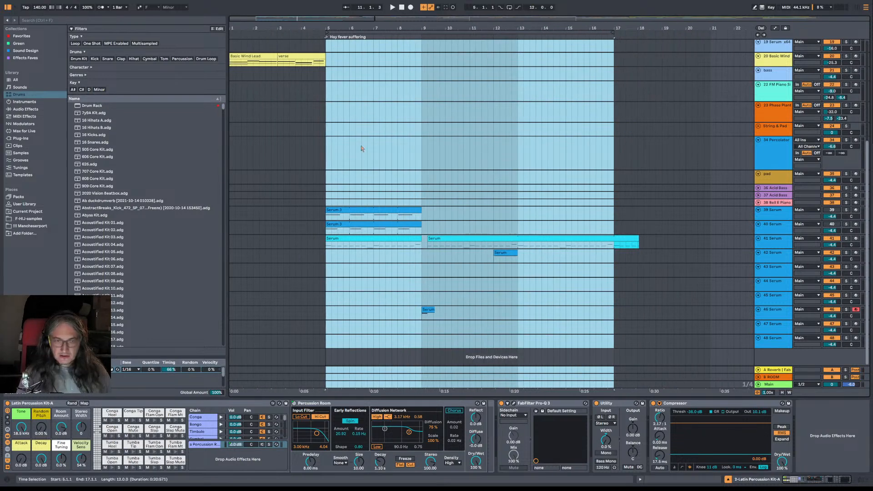
{"action": "left_click", "coordinate": [312, 181]}
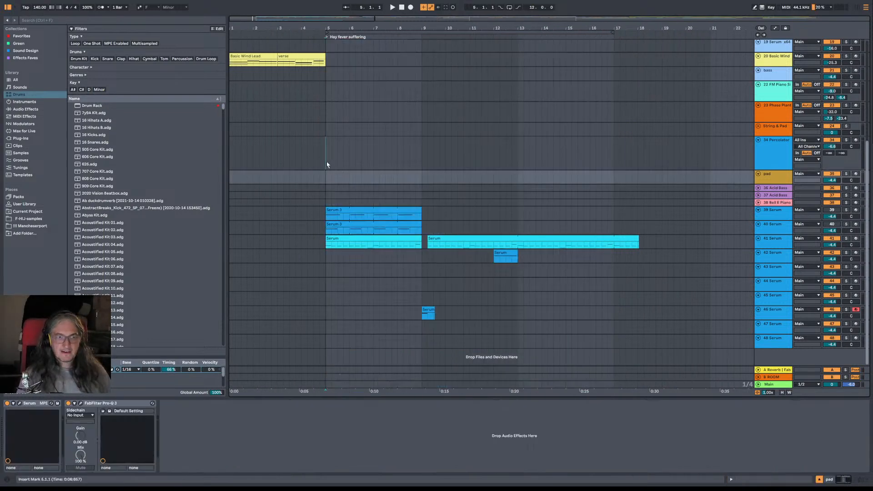
{"action": "left_click", "coordinate": [325, 162]}
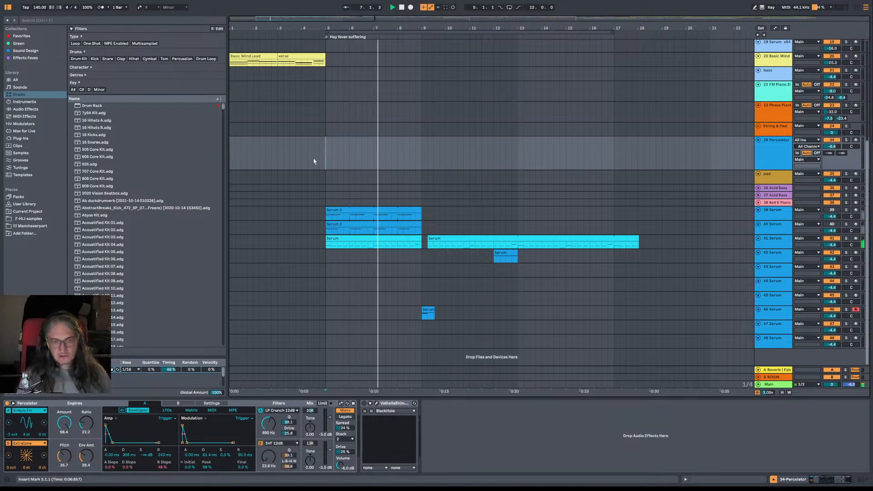
{"action": "left_click", "coordinate": [850, 226]}
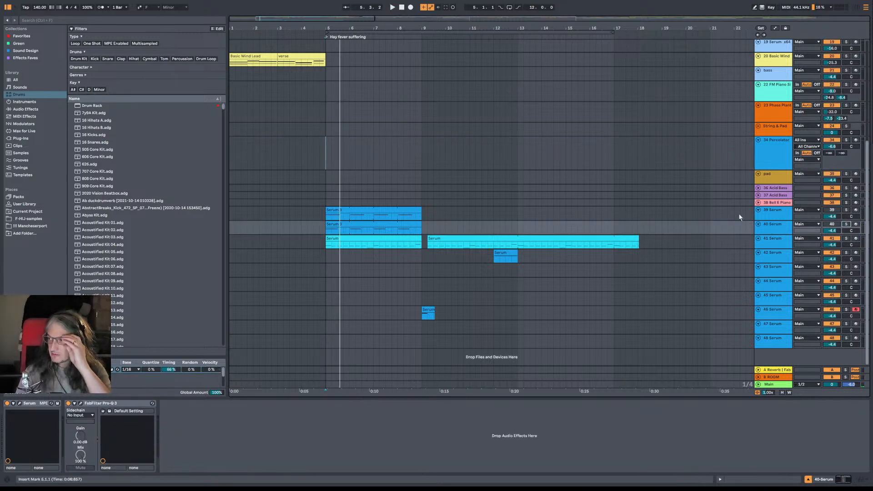
{"action": "key", "text": "space"}
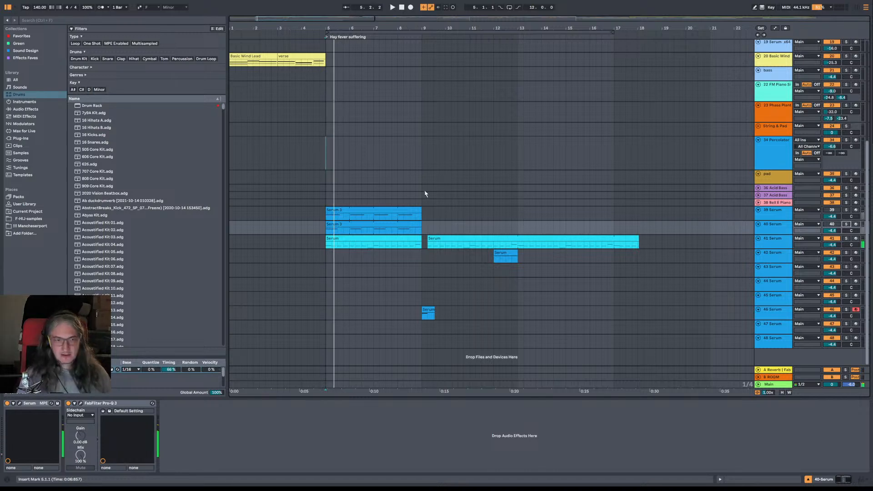
Step: Play the Basic Wind Lead clip from bar 1
{"action": "scroll", "coordinate": [313, 164], "scroll_direction": "up", "scroll_amount": 3}
{"action": "left_click", "coordinate": [272, 108]}
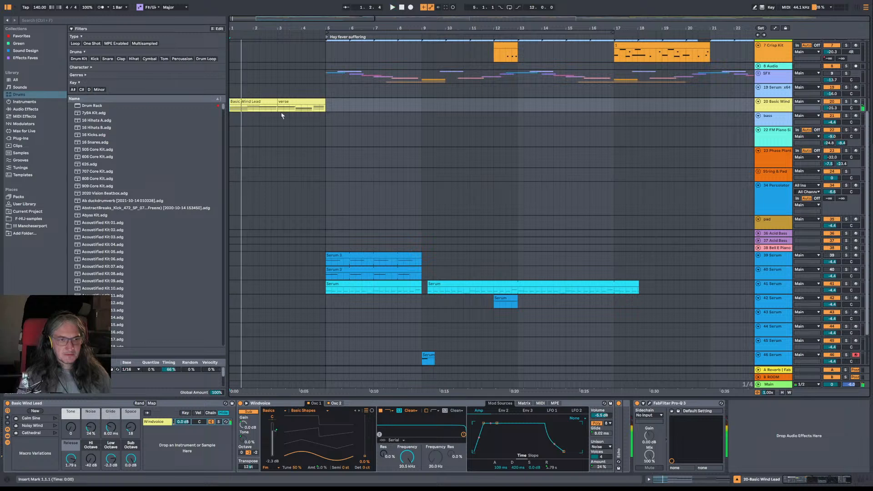
{"action": "key", "text": "space"}
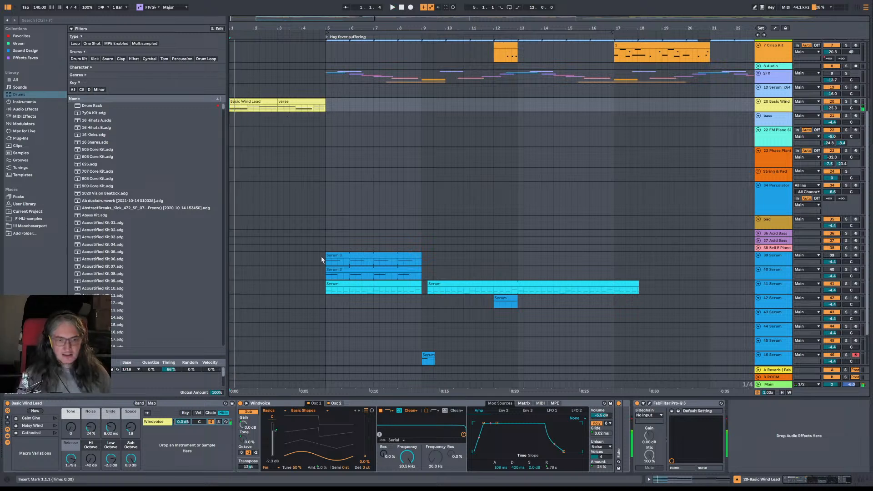
Step: Rename the Hay fever suffering locator at bar 5 as Drop
{"action": "left_click_drag", "start_coordinate": [346, 26], "coordinate": [352, 34]}
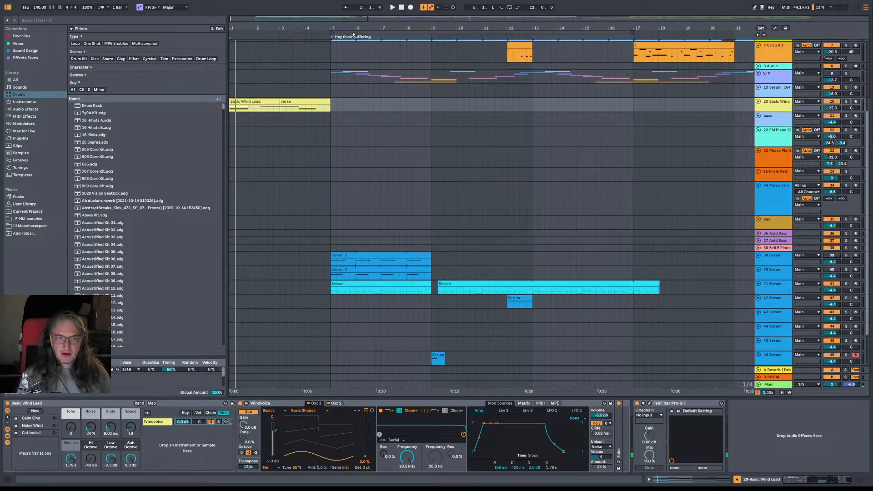
{"action": "right_click", "coordinate": [336, 39]}
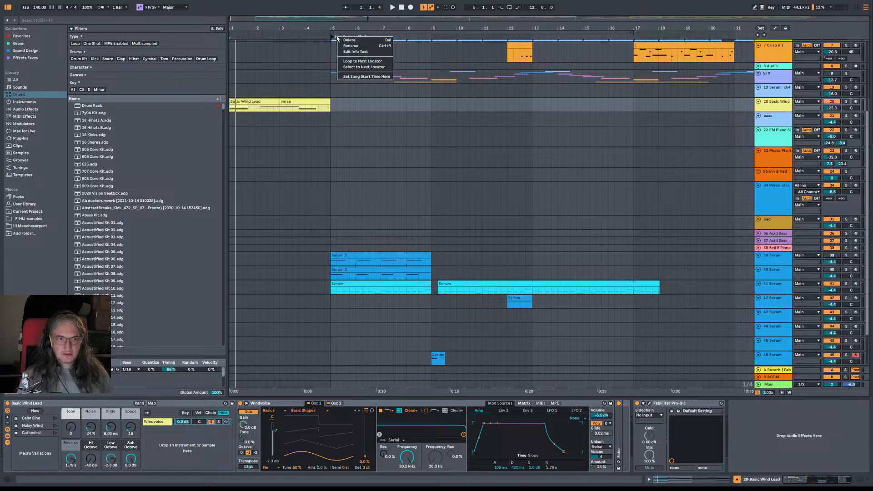
{"action": "left_click", "coordinate": [366, 46]}
{"action": "type", "text": "Drop"}
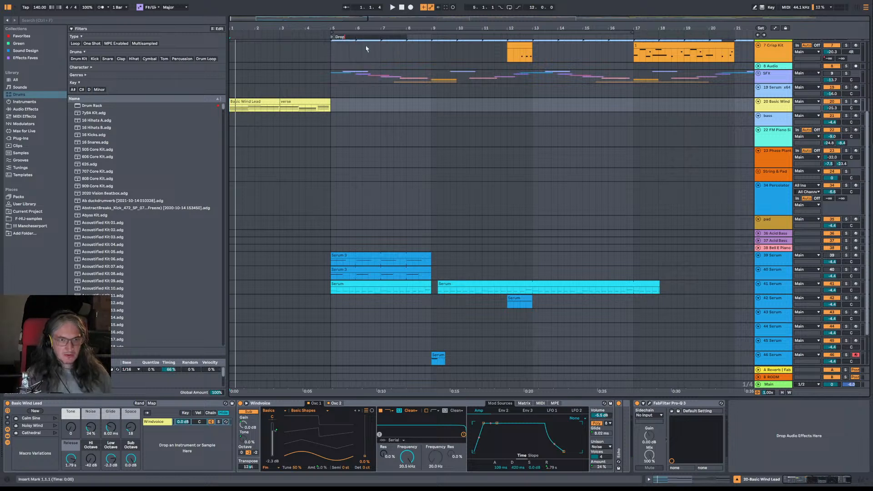
{"action": "key", "text": "Return"}
Step: Play the wind lead section once more and place the insert marker at the Drop locator on the 37 Acid Bass track
{"action": "key", "text": "space"}
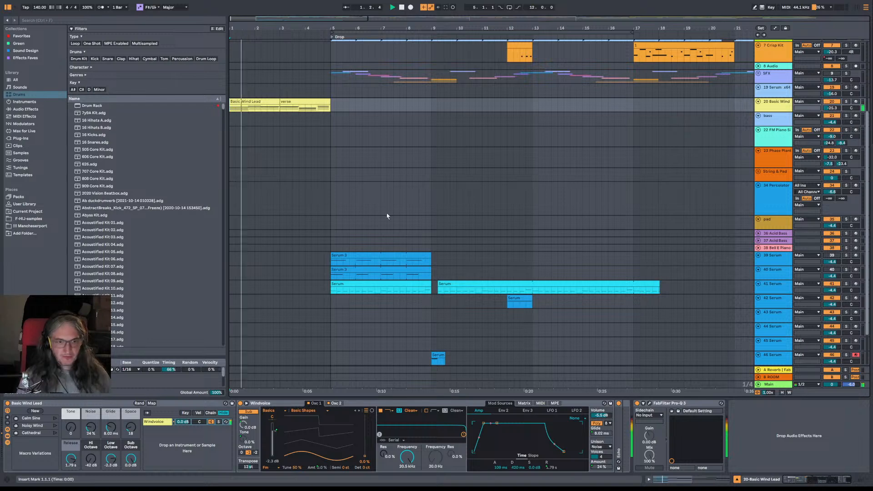
{"action": "left_click", "coordinate": [329, 241]}
{"action": "left_click", "coordinate": [330, 241]}
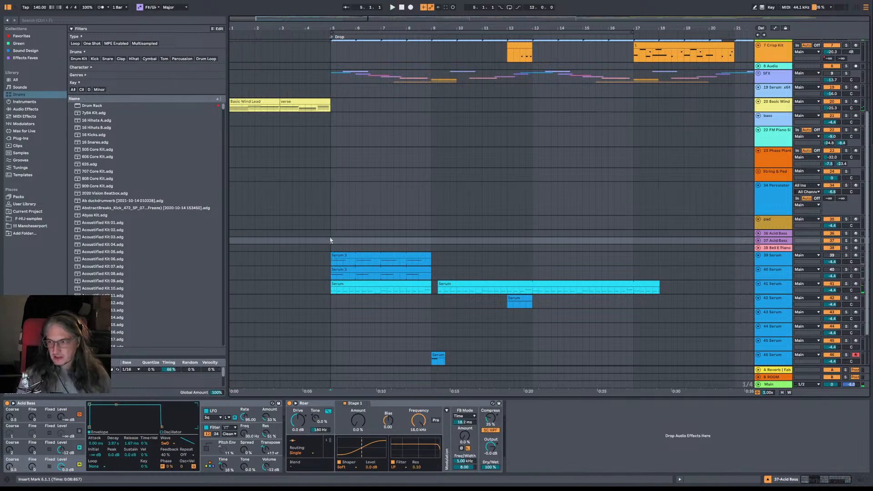
Step: Play the arrangement from the Drop locator at bar 5 several times, restarting from the same spot
{"action": "key", "text": "space"}
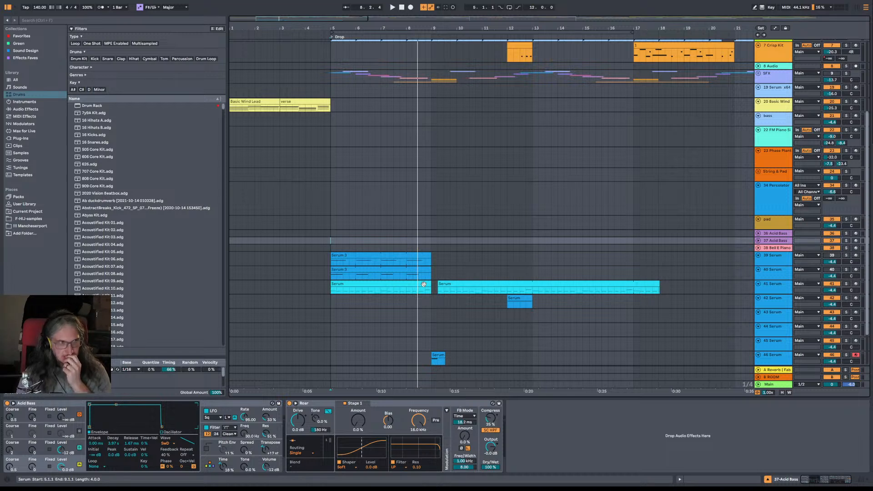
{"action": "left_click", "coordinate": [332, 247]}
{"action": "key", "text": "space"}
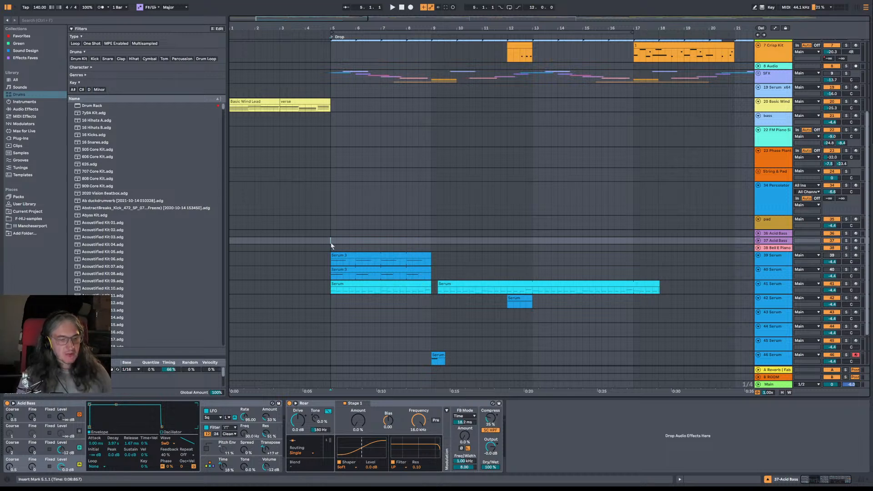
{"action": "key", "text": "space"}
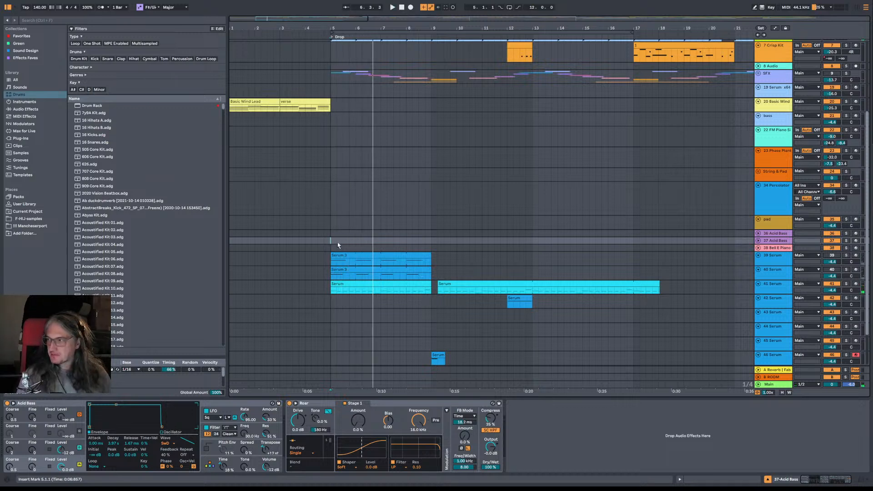
{"action": "key", "text": "space"}
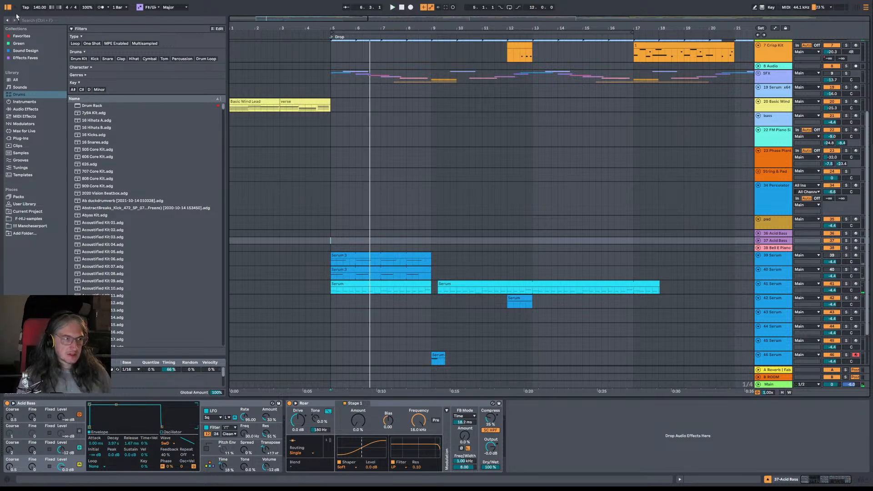
Step: Create a new Live Set and discard the changes to Log Kiteboard_2
{"action": "left_click", "coordinate": [8, 0]}
{"action": "left_click", "coordinate": [15, 4]}
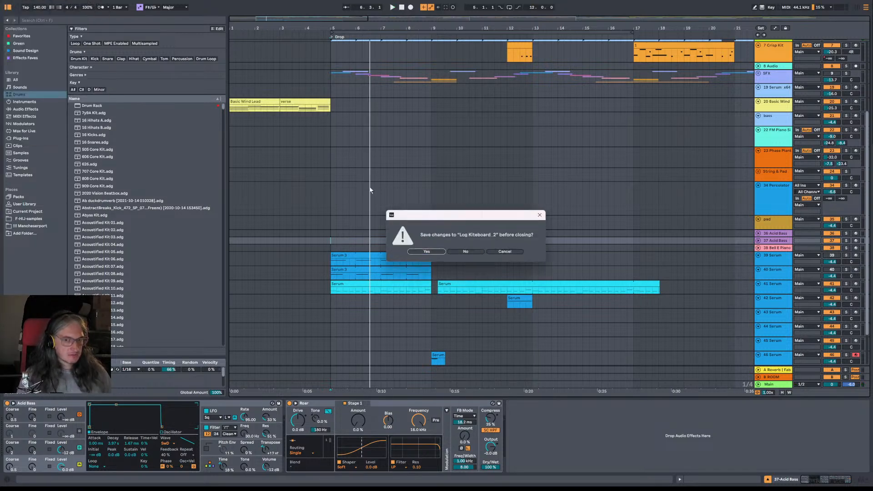
{"action": "left_click", "coordinate": [473, 251]}
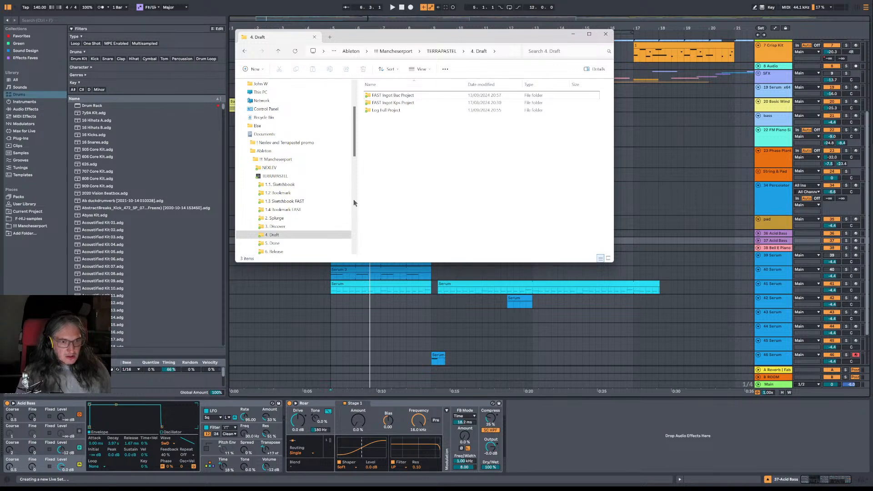
Step: In File Explorer, open the 2. Splurge folder and expand it to review its projects
{"action": "left_click", "coordinate": [274, 217]}
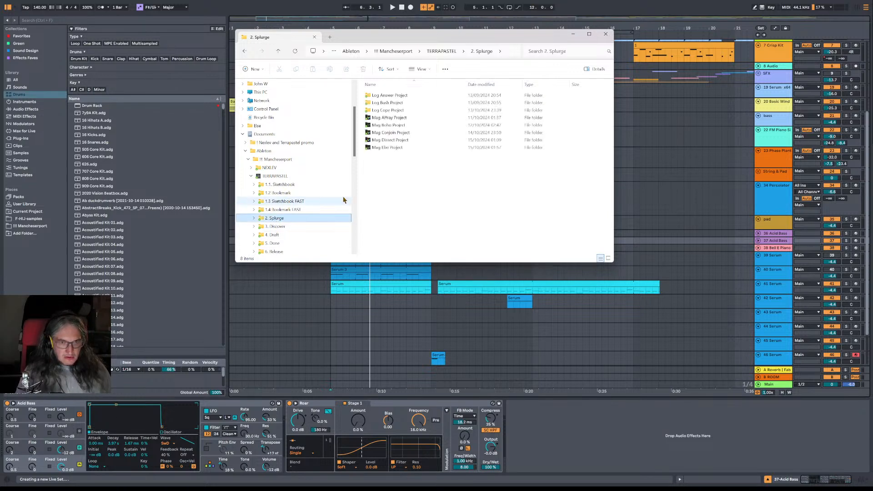
{"action": "scroll", "coordinate": [292, 227], "scroll_direction": "up", "scroll_amount": 5}
{"action": "left_click", "coordinate": [291, 227]}
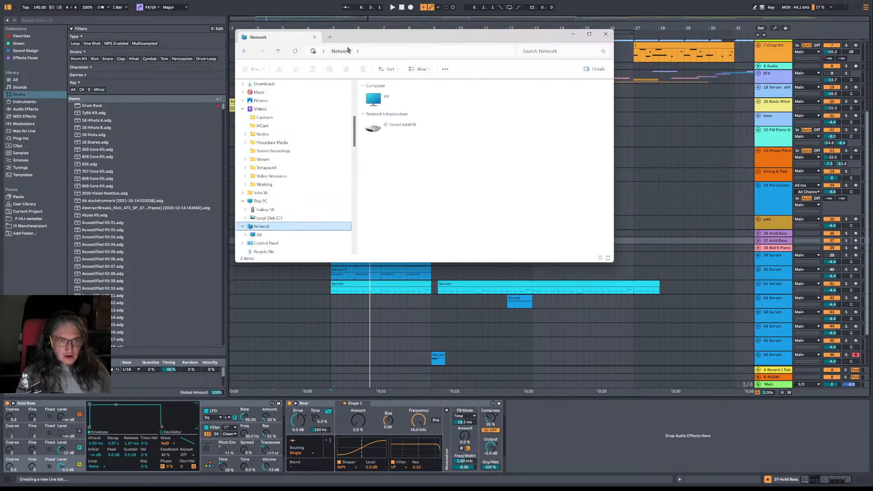
{"action": "left_click", "coordinate": [244, 52]}
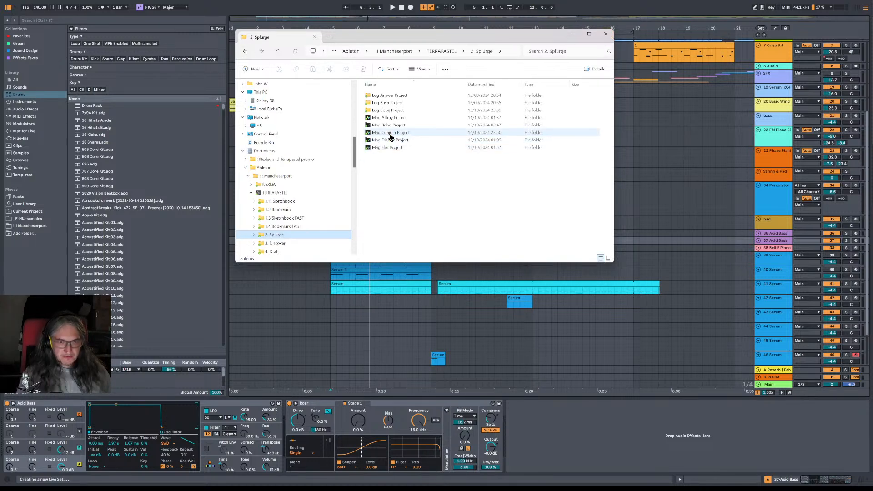
{"action": "left_click", "coordinate": [253, 235]}
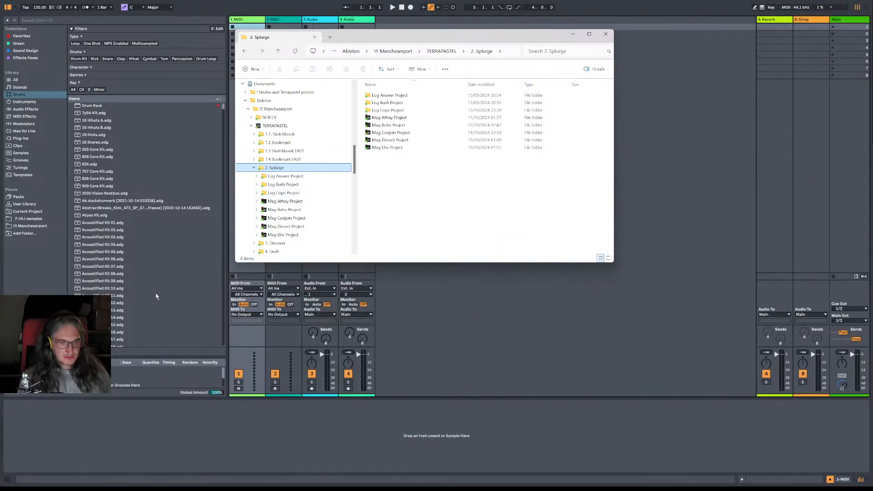
{"action": "right_click", "coordinate": [1, 423]}
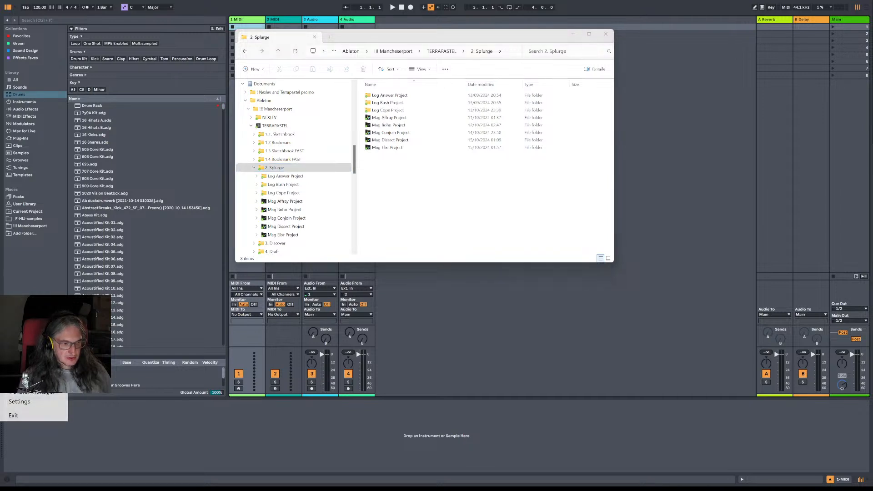
{"action": "left_click", "coordinate": [458, 202]}
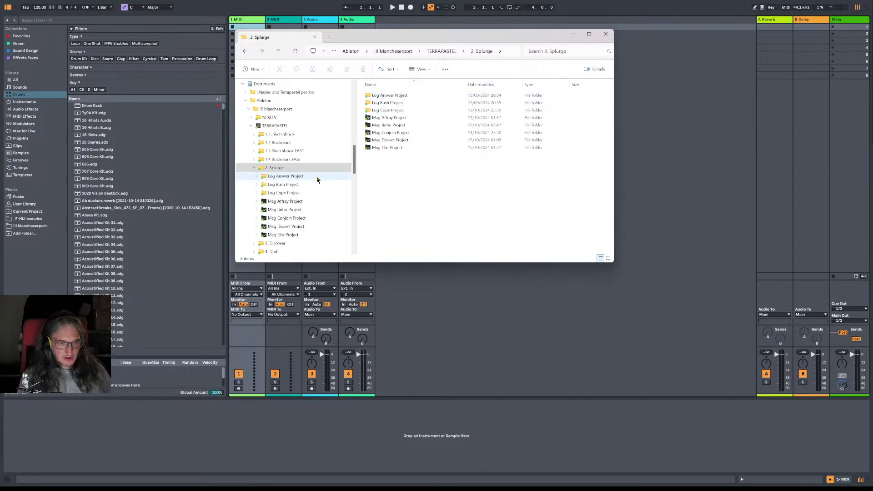
Step: Move the Log Kiteboard Project folder from 3. Discover into the 1.2 Bookmark folder
{"action": "left_click", "coordinate": [283, 244]}
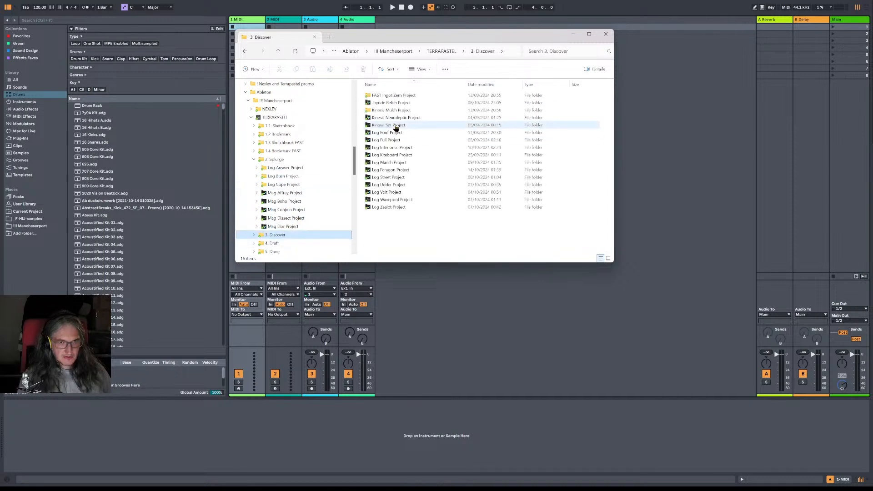
{"action": "left_click", "coordinate": [397, 156]}
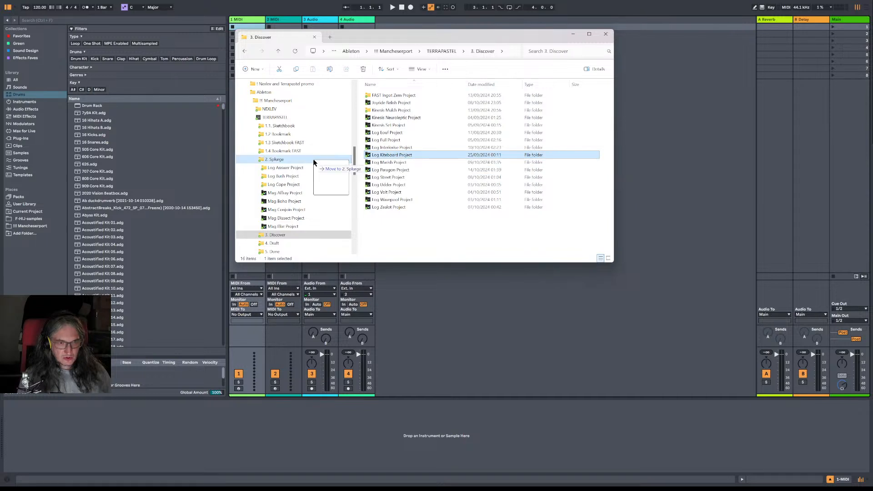
{"action": "left_click_drag", "start_coordinate": [397, 156], "coordinate": [300, 144]}
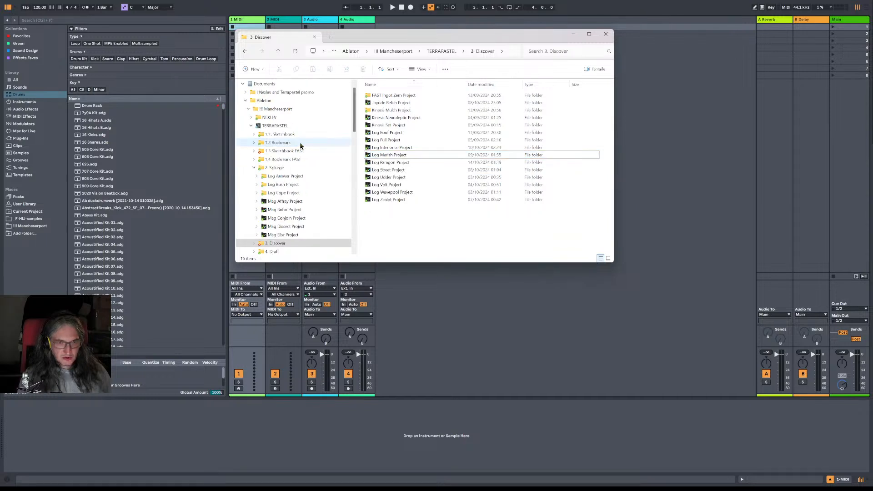
Step: Open the Log Street Project folder and play Log Street_3.mp3 in foobar2000
{"action": "left_click", "coordinate": [404, 171]}
{"action": "double_click", "coordinate": [403, 171]}
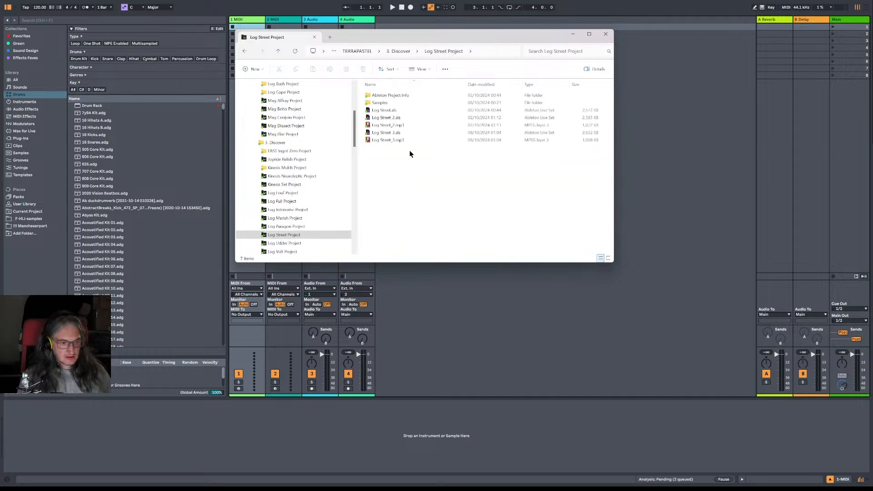
{"action": "left_click", "coordinate": [389, 141]}
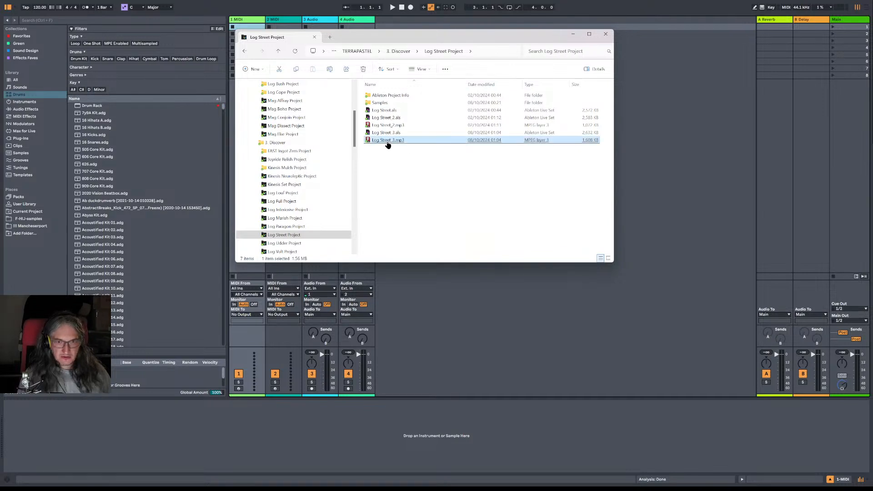
{"action": "double_click", "coordinate": [389, 141]}
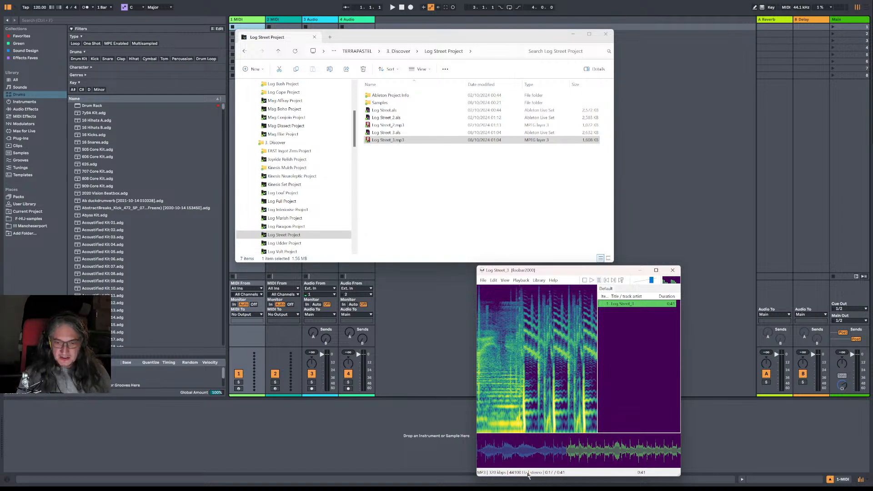
Step: Replay the early sections of Log Street_3.mp3 from several points in its first quarter
{"action": "left_click", "coordinate": [505, 450]}
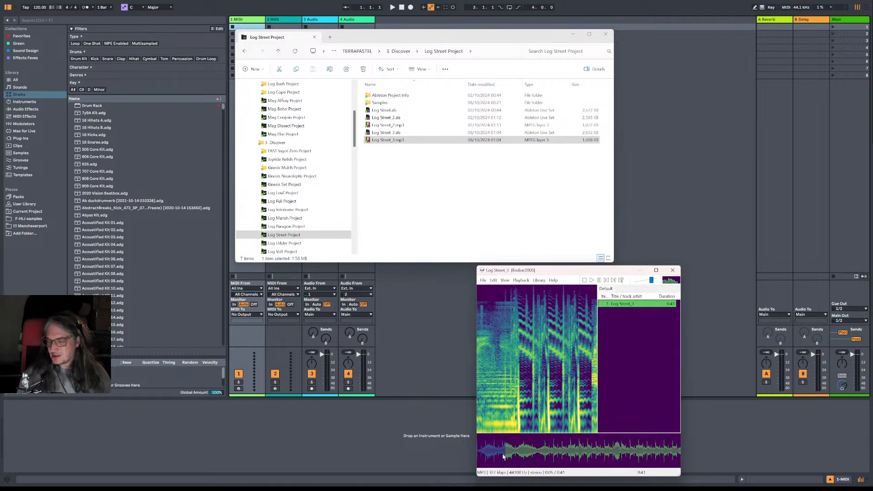
{"action": "left_click", "coordinate": [518, 452]}
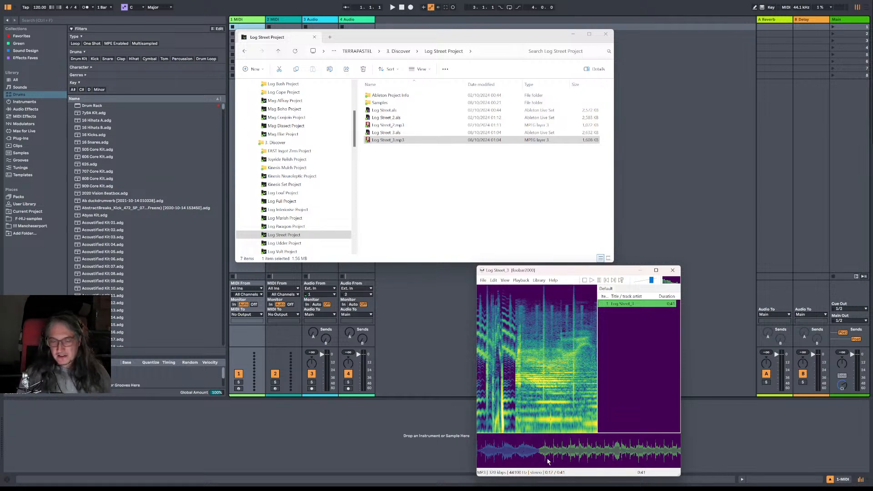
{"action": "left_click", "coordinate": [518, 454]}
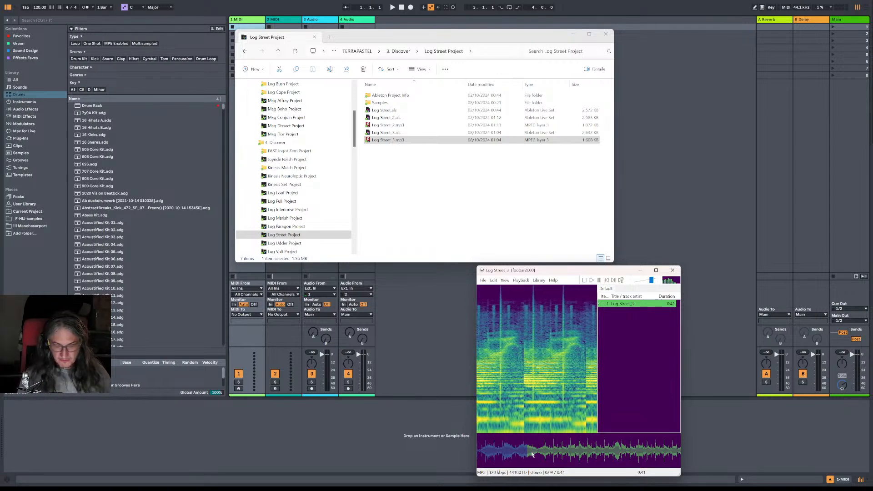
{"action": "left_click", "coordinate": [525, 453]}
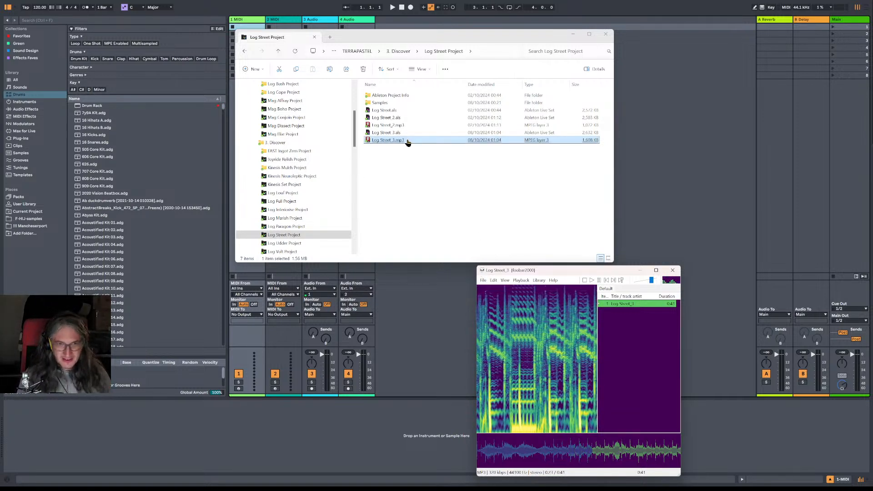
Step: Load the Log Street_3 Live Set while comparing the Log Street_2 and Log Street_3 MP3 renders
{"action": "left_click", "coordinate": [390, 127]}
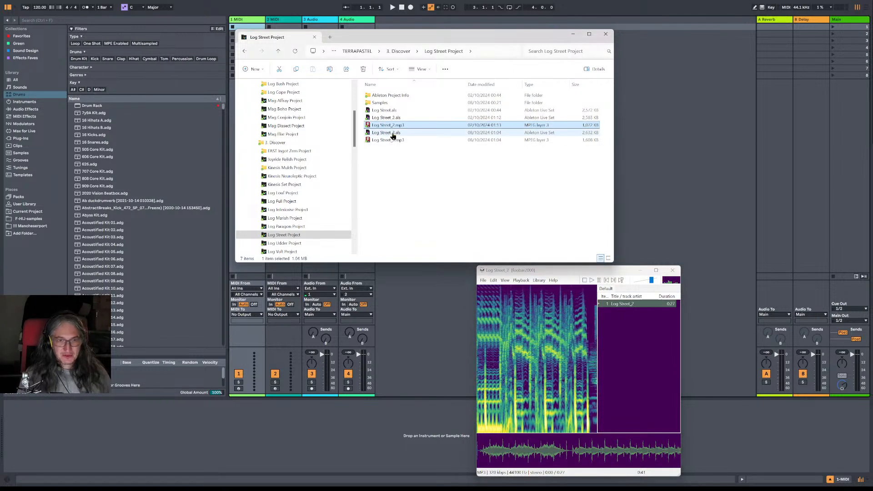
{"action": "double_click", "coordinate": [390, 140]}
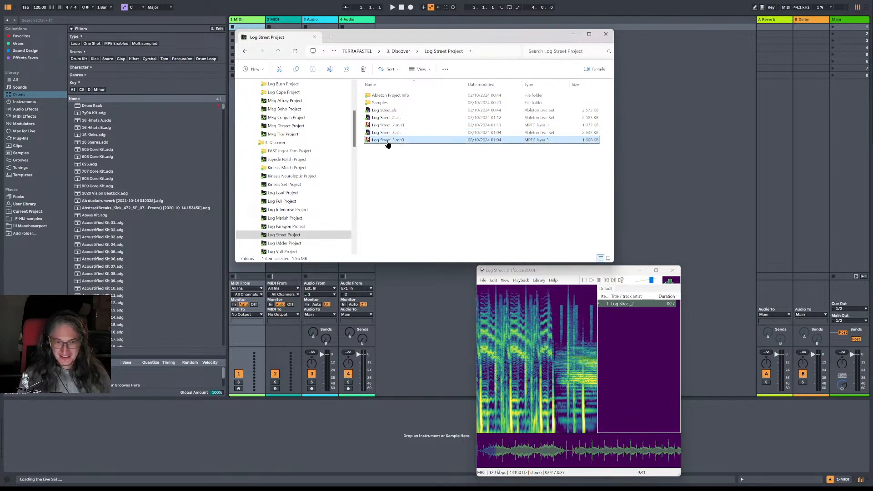
{"action": "left_click", "coordinate": [570, 443]}
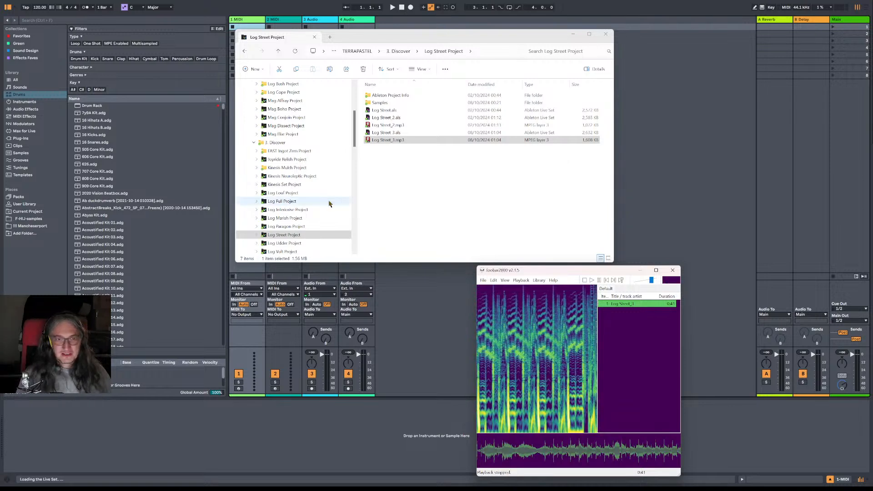
Step: Play Log Street_3.mp3 again from its first quarter and skip to near its end
{"action": "left_click", "coordinate": [465, 143]}
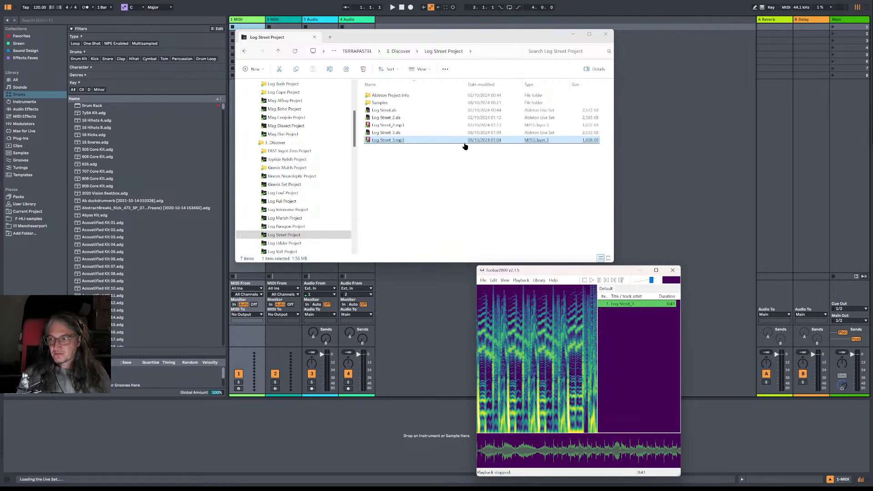
{"action": "left_click", "coordinate": [488, 349]}
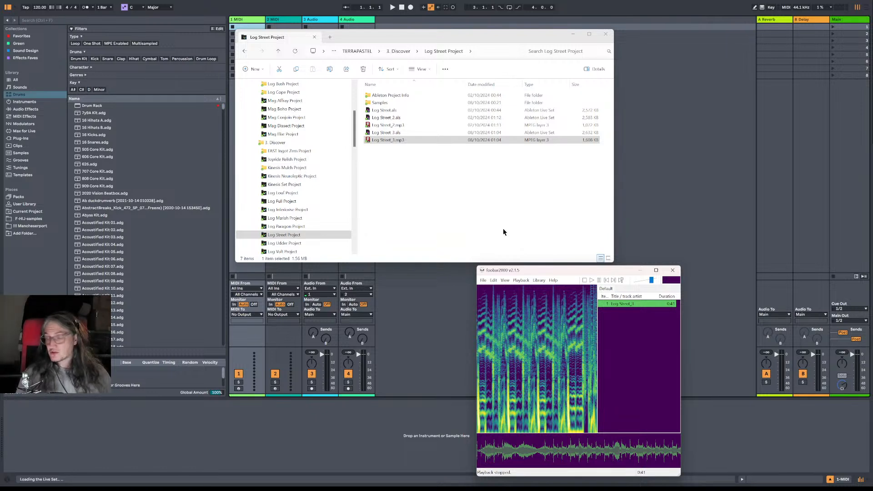
{"action": "left_click", "coordinate": [522, 452]}
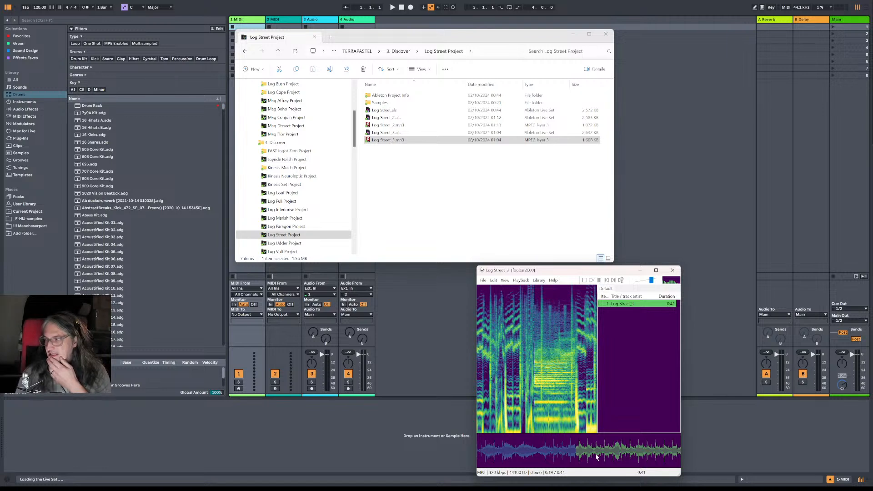
{"action": "left_click", "coordinate": [669, 455]}
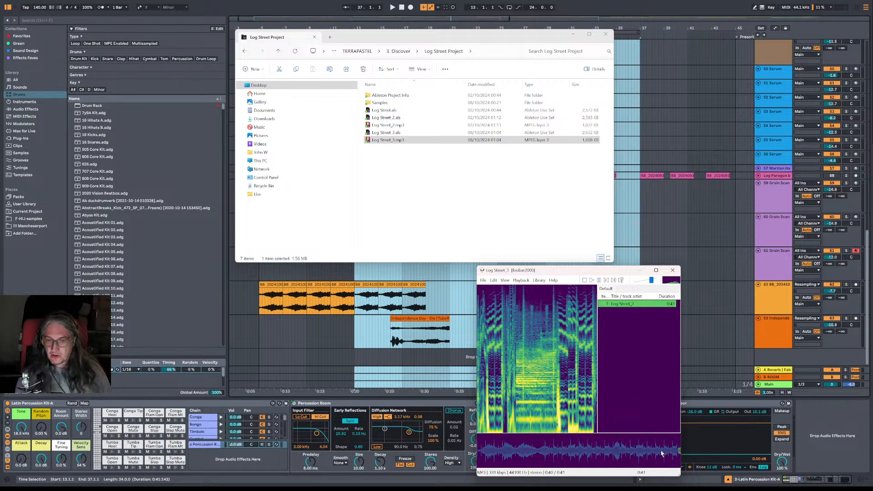
Step: Switch to Ableton Live and select about bars 21 to 37 on the 46 Serum track, above the Log Street bass clips
{"action": "left_click", "coordinate": [431, 316]}
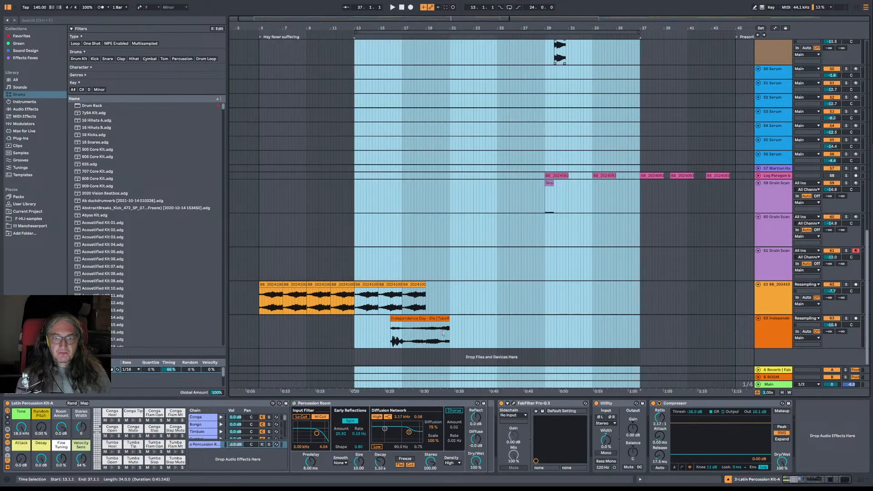
{"action": "left_click", "coordinate": [591, 220]}
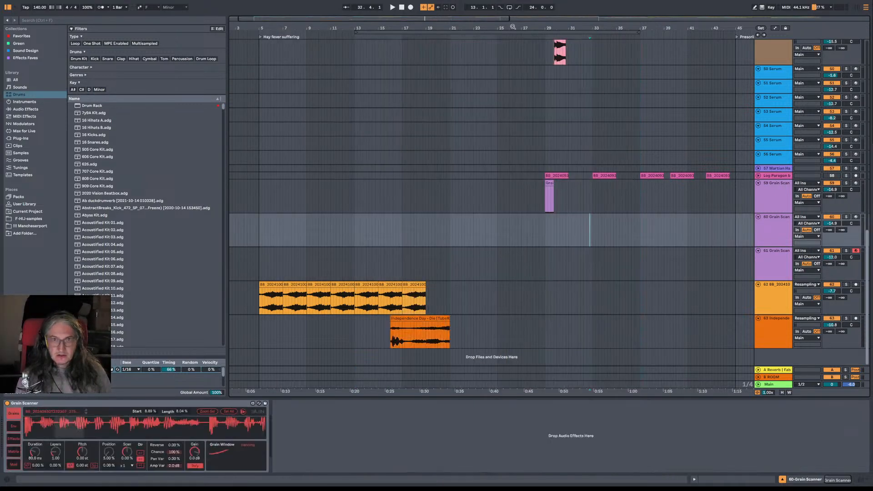
{"action": "scroll", "coordinate": [526, 211], "scroll_direction": "up", "scroll_amount": 1}
{"action": "scroll", "coordinate": [531, 226], "scroll_direction": "up", "scroll_amount": 10}
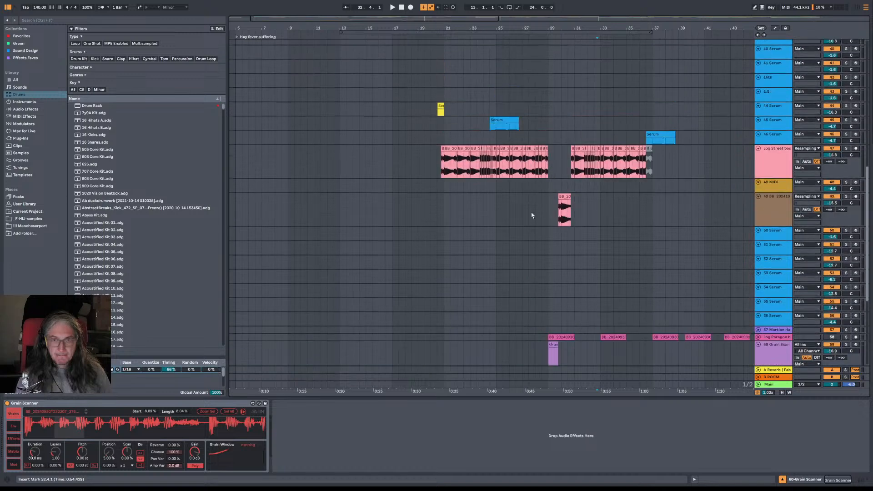
{"action": "left_click_drag", "start_coordinate": [449, 195], "coordinate": [654, 190]}
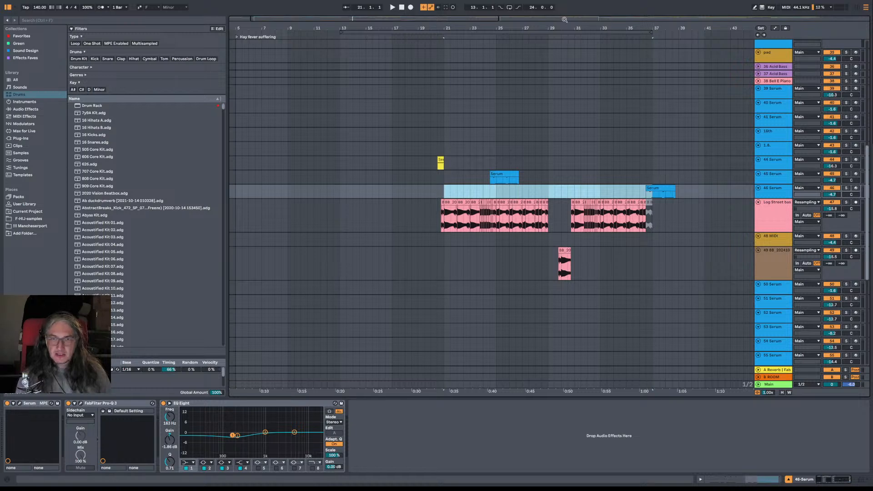
Step: Play the arrangement from the start of the Serum clip at bar 36 on the 46 Serum track
{"action": "left_click_drag", "start_coordinate": [568, 27], "coordinate": [382, 26]}
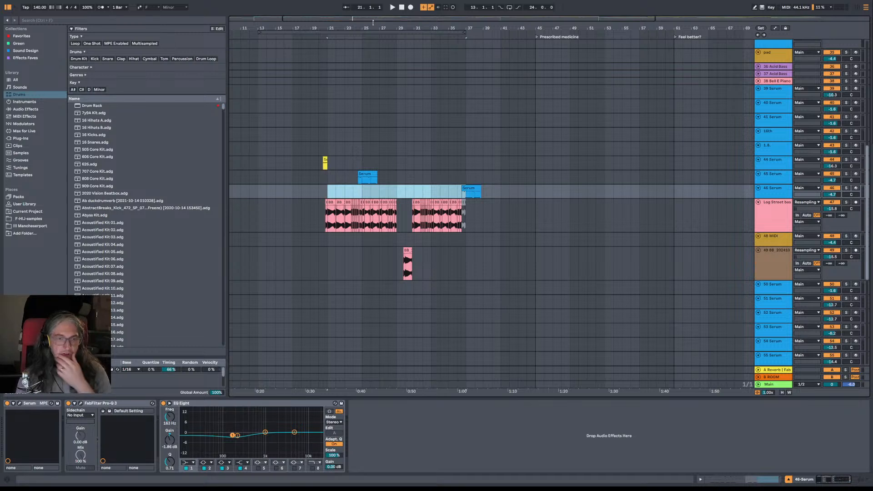
{"action": "left_click", "coordinate": [464, 198]}
{"action": "key", "text": "space"}
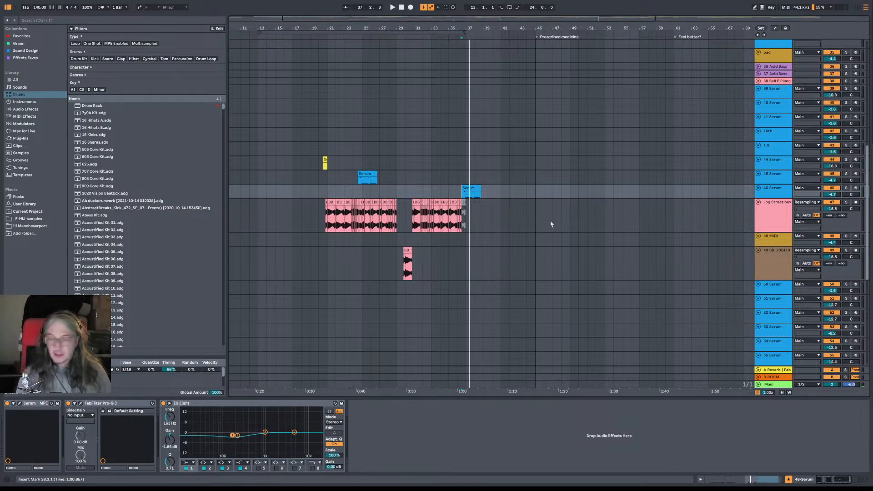
Step: Stop playback and duplicate the 46 Serum track together with its clip
{"action": "key", "text": "space"}
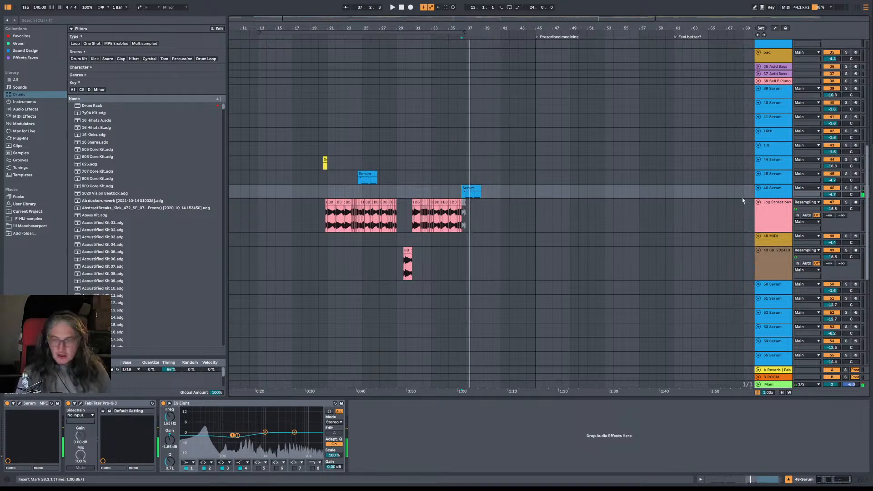
{"action": "left_click", "coordinate": [787, 196]}
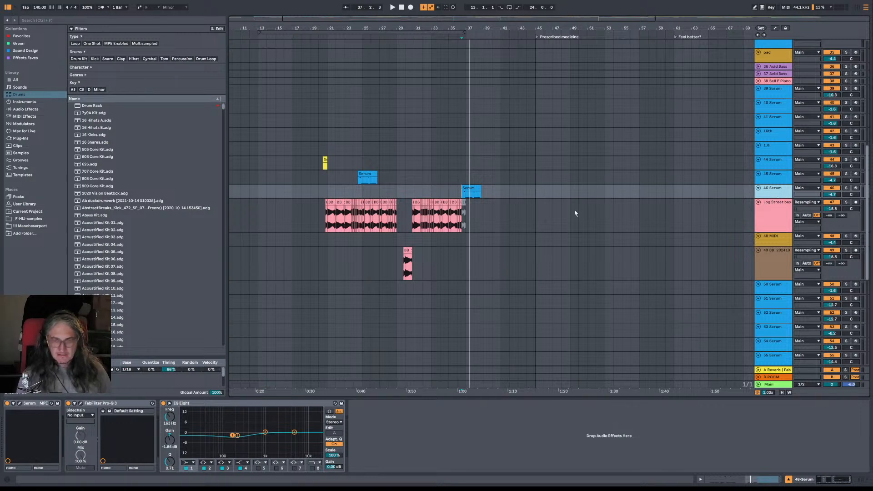
{"action": "key", "text": "ctrl+d"}
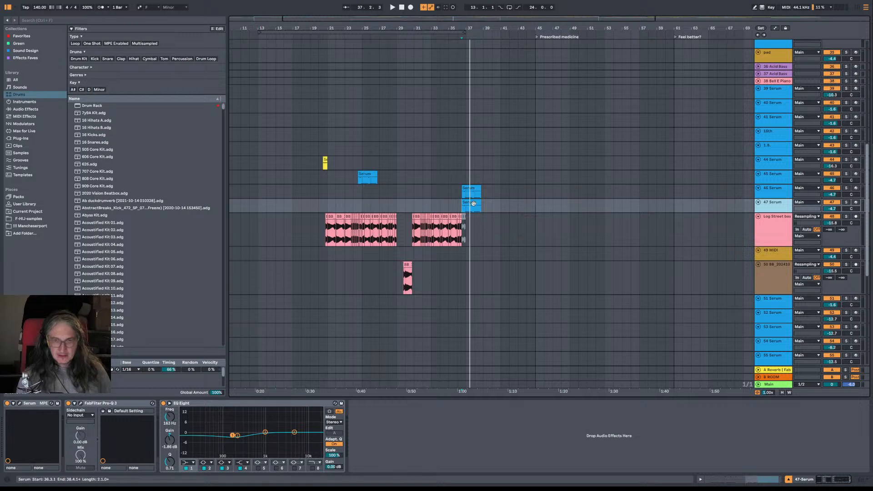
Step: Trim the start of the duplicated Serum clip on the 47 Serum track to 37.4.1 and play from there
{"action": "scroll", "coordinate": [473, 201], "scroll_direction": "up", "scroll_amount": 4, "text": "ctrl"}
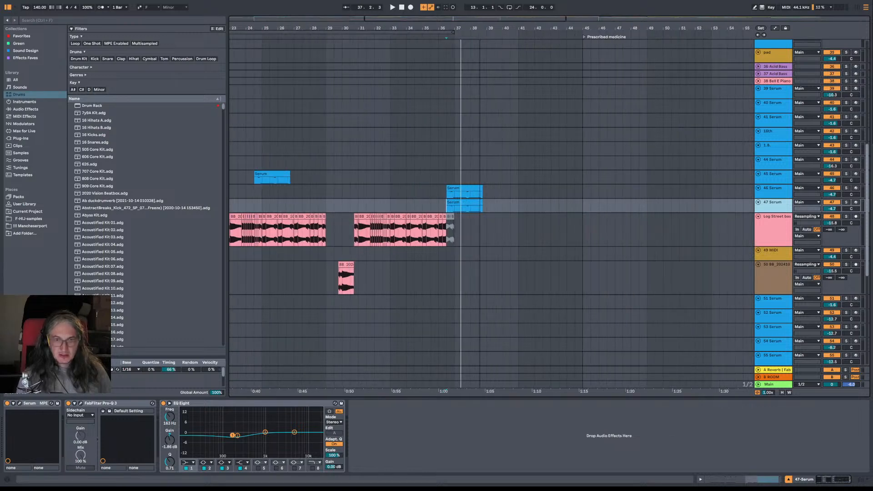
{"action": "left_click_drag", "start_coordinate": [428, 204], "coordinate": [459, 188]}
{"action": "key", "text": "space"}
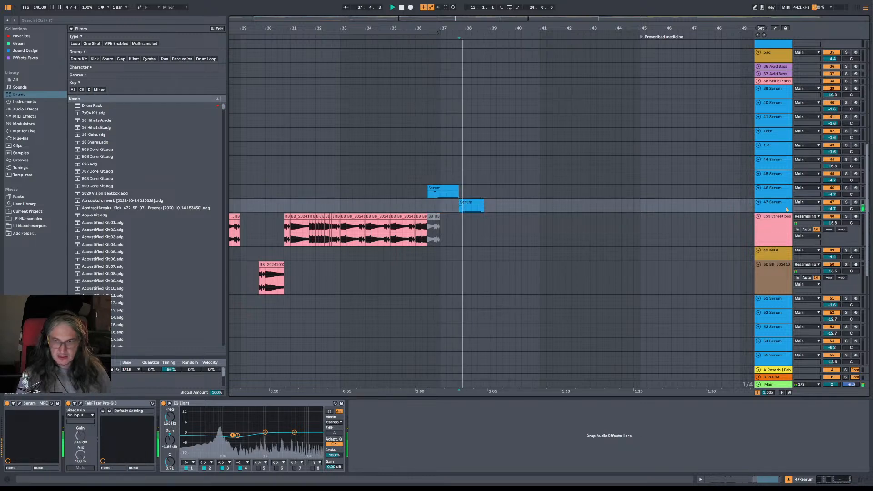
{"action": "key", "text": "space"}
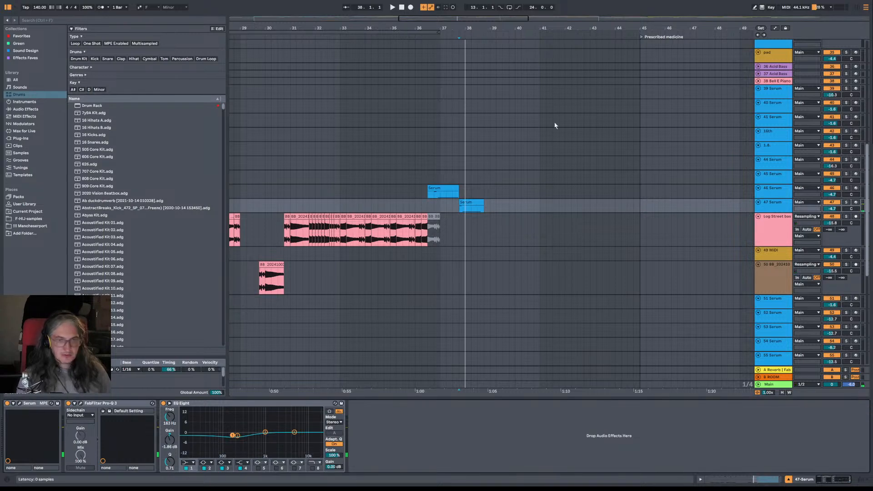
Step: Open the Serum plug-in on the 47 Serum track, switch off its Distortion effect and return to the oscillator page while playing the clip
{"action": "left_click", "coordinate": [19, 403]}
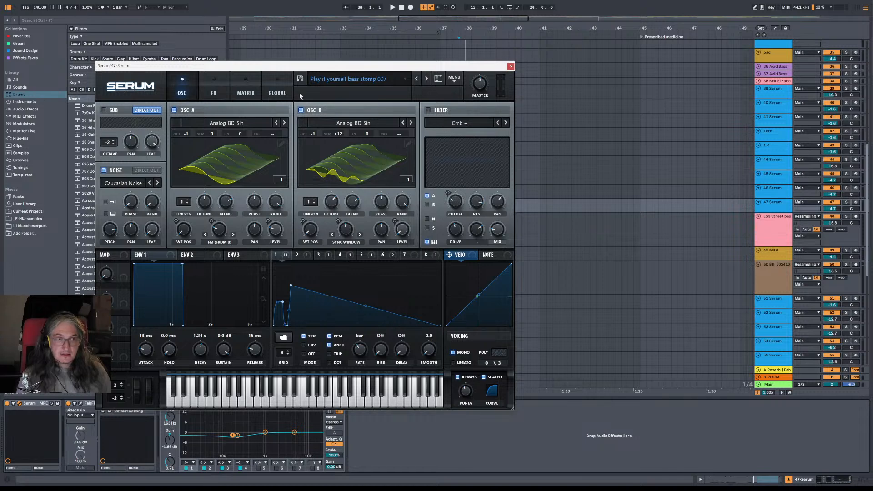
{"action": "left_click", "coordinate": [214, 93]}
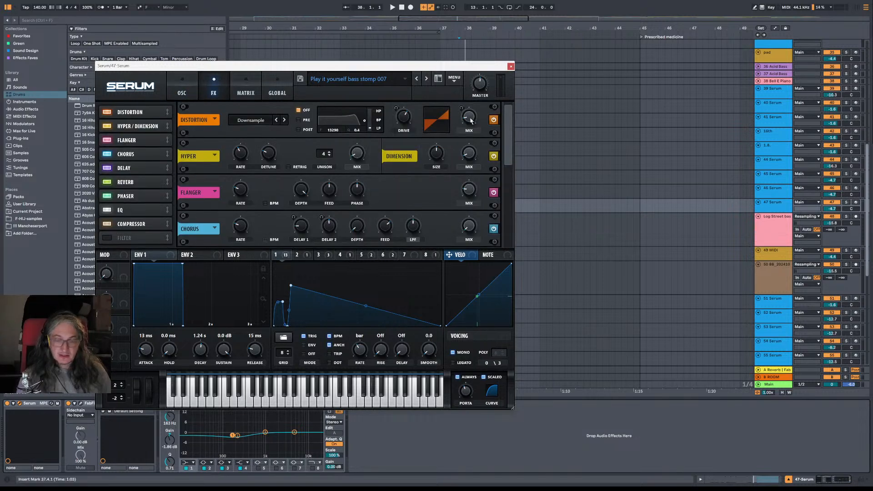
{"action": "key", "text": "space"}
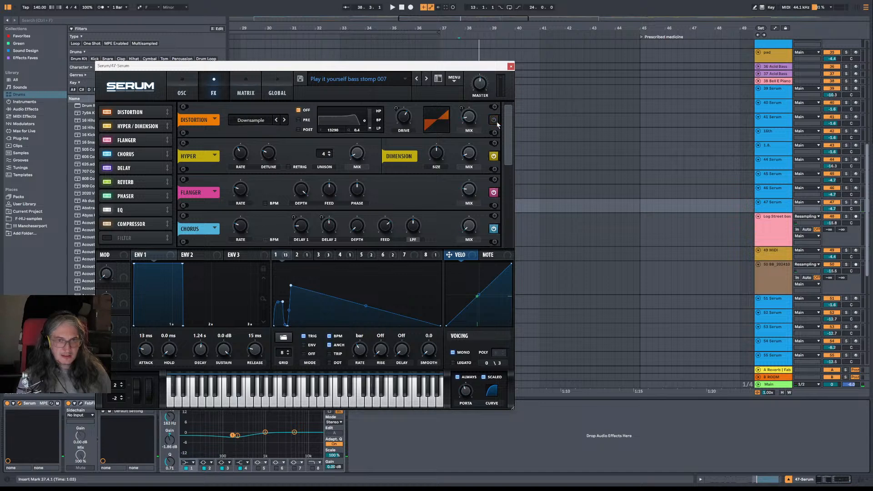
{"action": "left_click", "coordinate": [182, 90]}
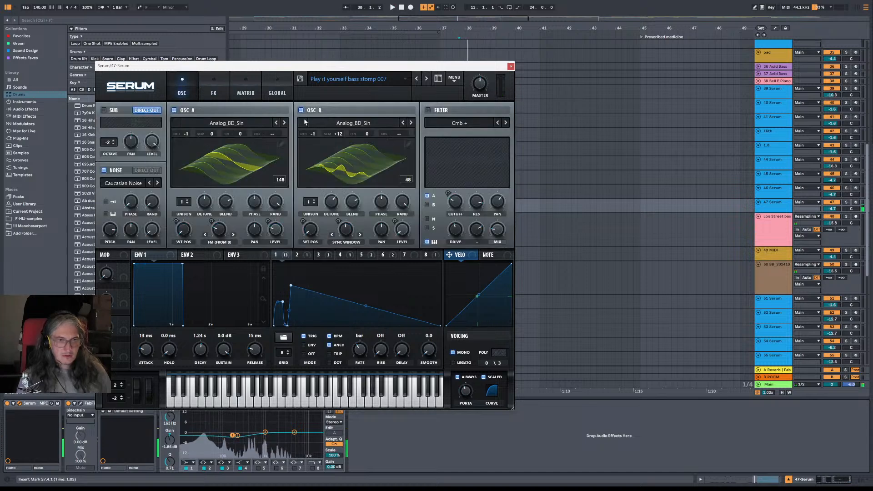
{"action": "left_click_drag", "start_coordinate": [316, 137], "coordinate": [314, 140]}
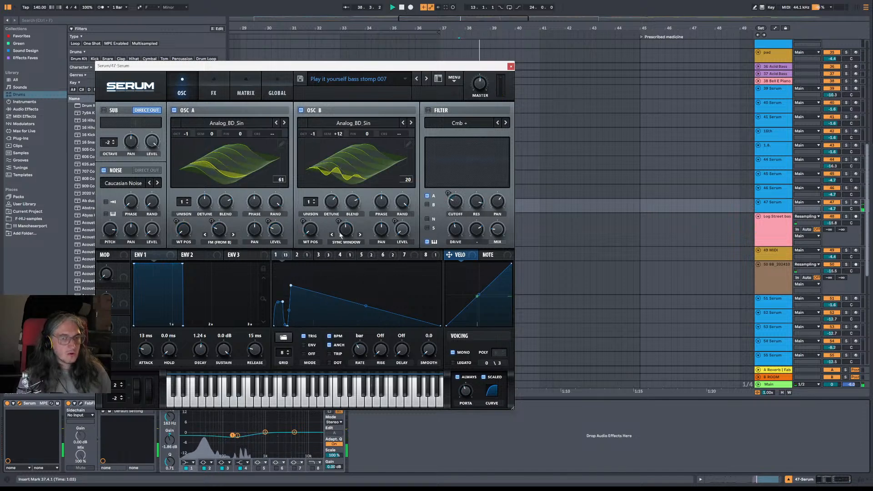
Step: Adjust Osc A's FM warp amount and set LFO 1's modulation of A Warp to 23 while playing the clip
{"action": "right_click", "coordinate": [218, 232]}
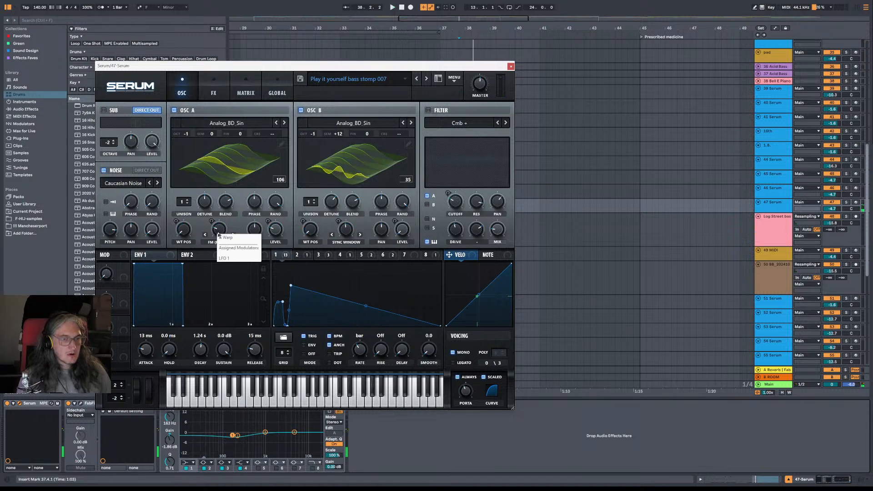
{"action": "left_click", "coordinate": [290, 258]}
{"action": "key", "text": "space"}
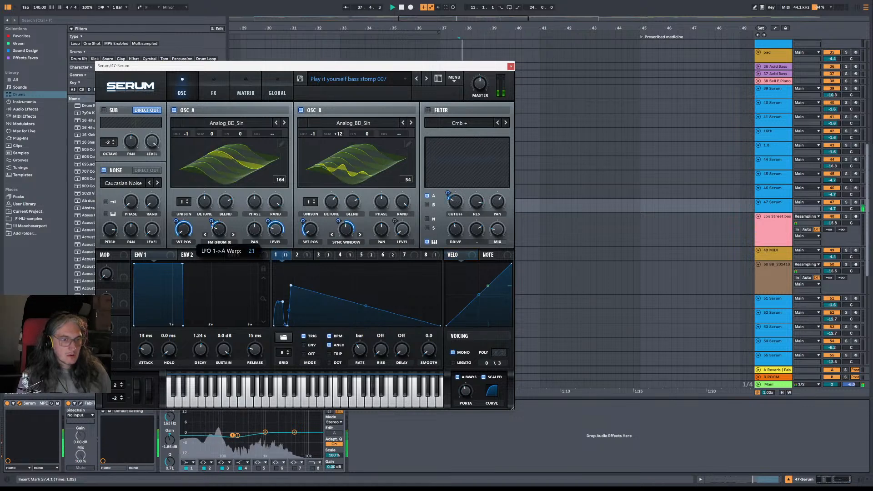
{"action": "key", "text": "space"}
{"action": "key", "text": "space"}
{"action": "left_click_drag", "start_coordinate": [219, 230], "coordinate": [225, 247]}
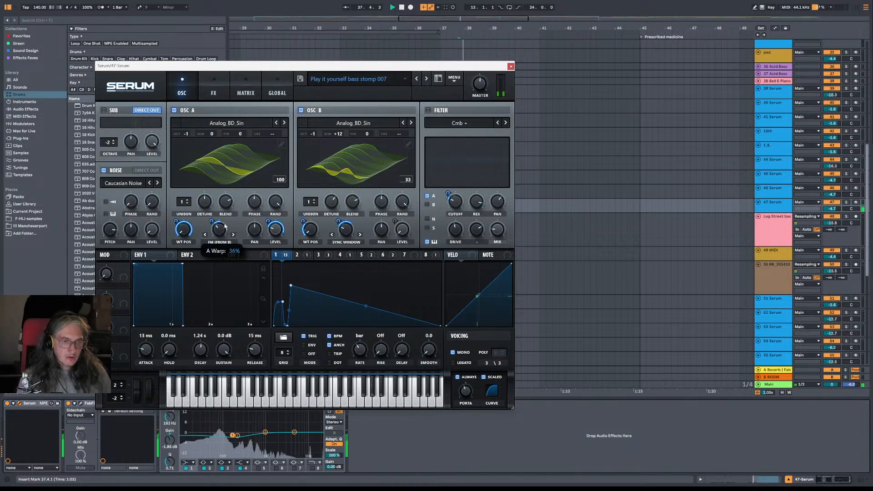
{"action": "left_click_drag", "start_coordinate": [225, 226], "coordinate": [214, 219]}
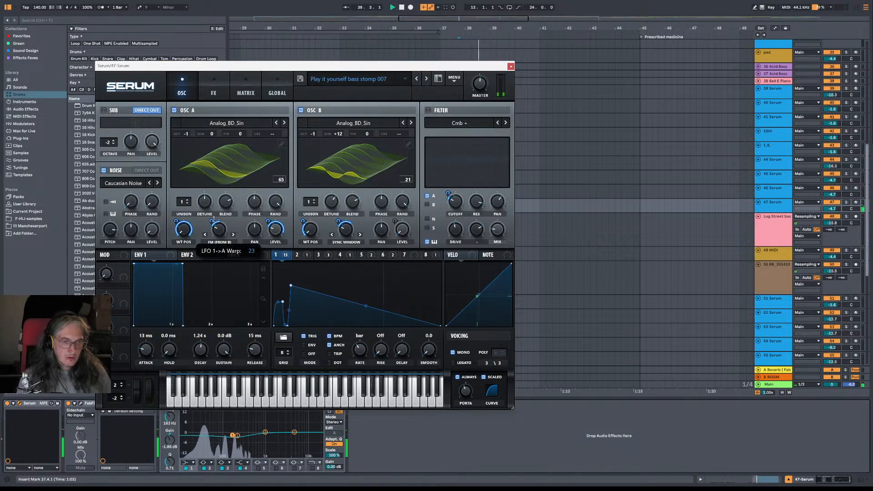
Step: Add a point halfway along LFO 1's falling slope and lower the curve's main peak, auditioning the change
{"action": "double_click", "coordinate": [357, 300]}
{"action": "mouse_move", "coordinate": [357, 300]}
{"action": "left_mouse_down"}
{"action": "mouse_move", "coordinate": [352, 307]}
{"action": "mouse_move", "coordinate": [362, 304]}
{"action": "left_mouse_up"}
{"action": "key", "text": "space"}
{"action": "key", "text": "space"}
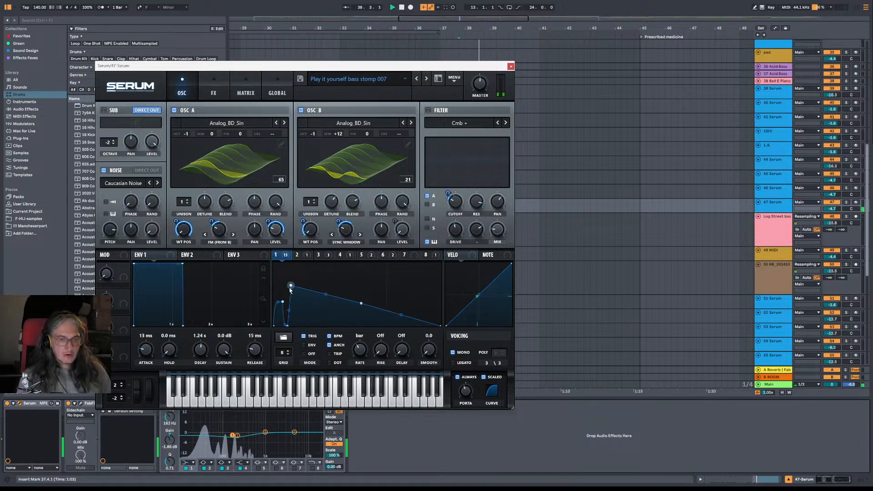
{"action": "left_click_drag", "start_coordinate": [291, 286], "coordinate": [291, 295]}
{"action": "key", "text": "space"}
{"action": "key", "text": "space"}
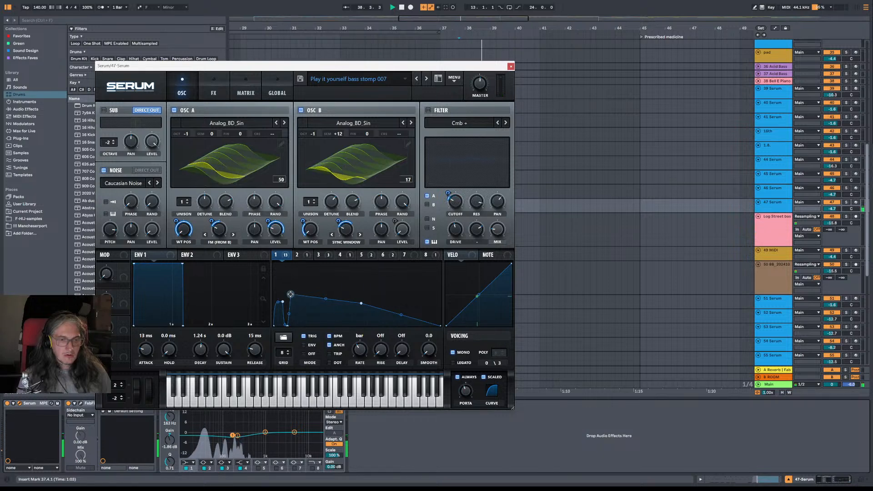
Step: Add a raised point late in LFO 1's slope and two points in the middle that form a small peak
{"action": "double_click", "coordinate": [390, 311]}
{"action": "key", "text": "space"}
{"action": "left_click_drag", "start_coordinate": [390, 311], "coordinate": [387, 302]}
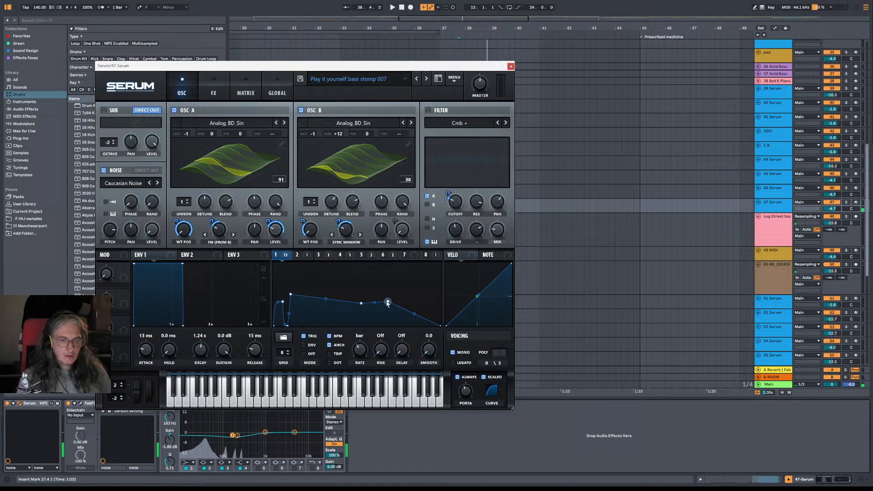
{"action": "double_click", "coordinate": [337, 300]}
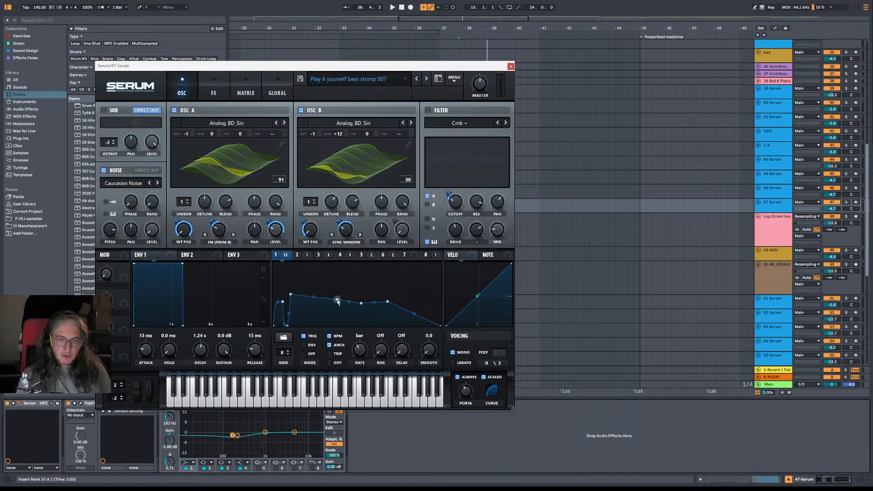
{"action": "double_click", "coordinate": [350, 298]}
{"action": "left_click_drag", "start_coordinate": [350, 298], "coordinate": [348, 288]}
{"action": "key", "text": "space"}
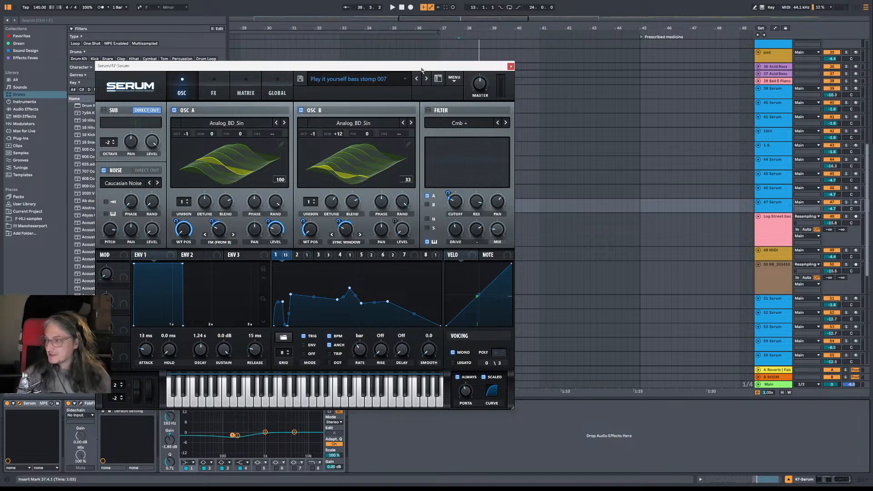
Step: Add a dip and another peak before LFO 1's middle peak, and shape a further bump after it
{"action": "key", "text": "space"}
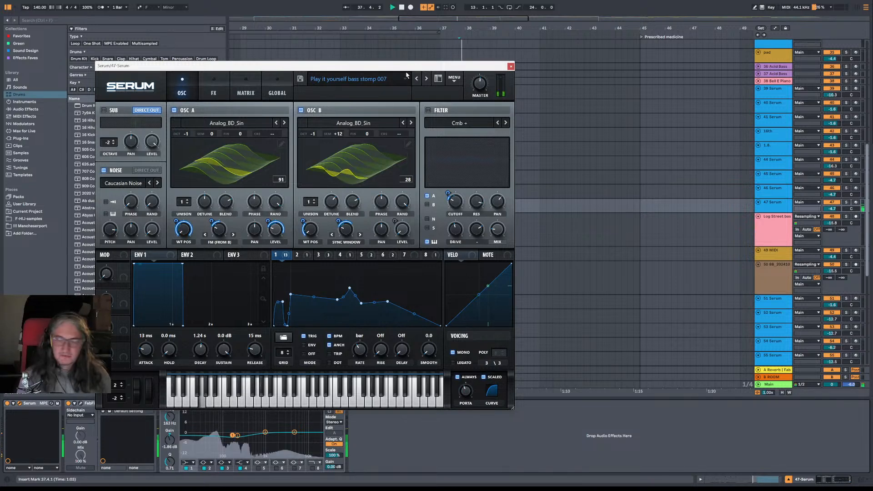
{"action": "key", "text": "space"}
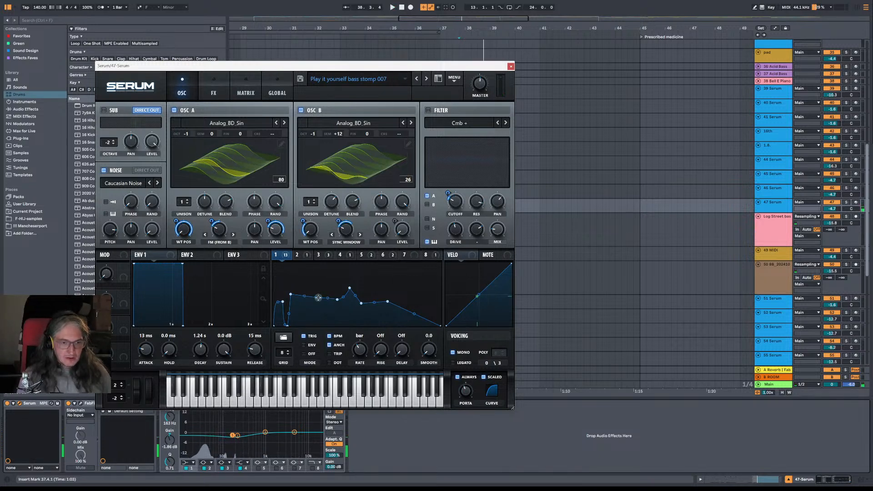
{"action": "double_click", "coordinate": [310, 303]}
{"action": "double_click", "coordinate": [315, 303]}
{"action": "left_click_drag", "start_coordinate": [315, 303], "coordinate": [320, 291]}
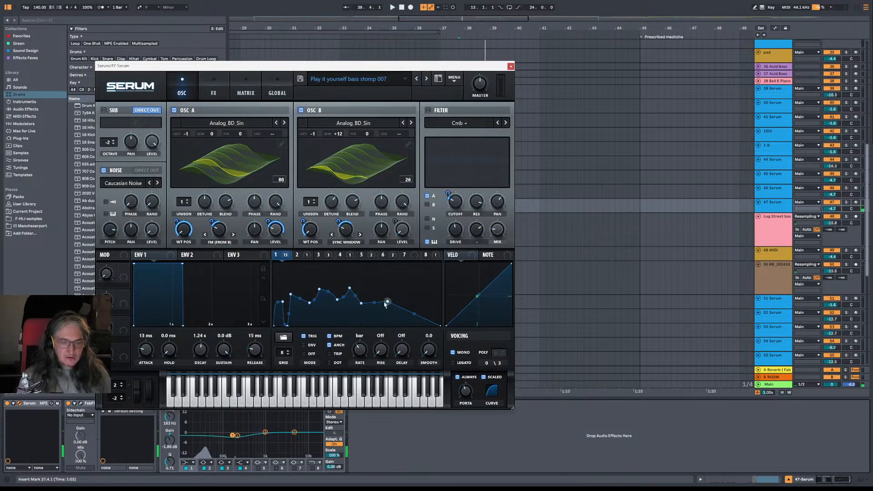
{"action": "left_click_drag", "start_coordinate": [320, 291], "coordinate": [327, 290]}
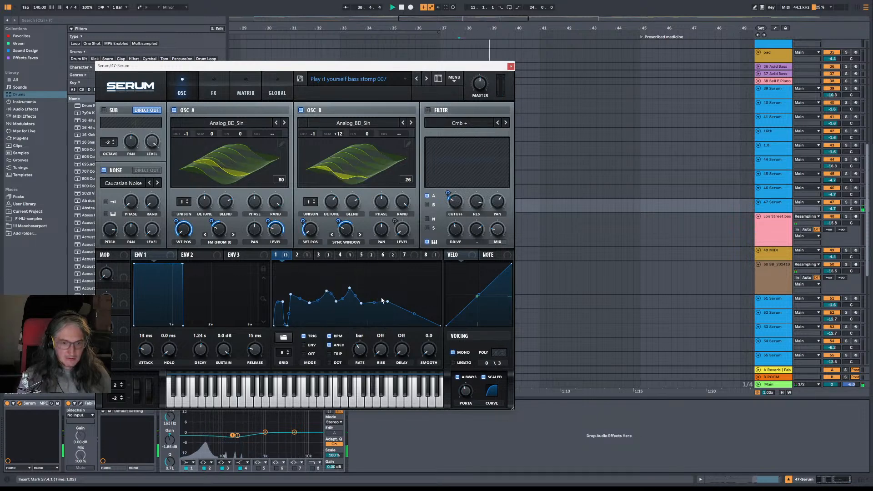
{"action": "left_click_drag", "start_coordinate": [375, 303], "coordinate": [381, 294]}
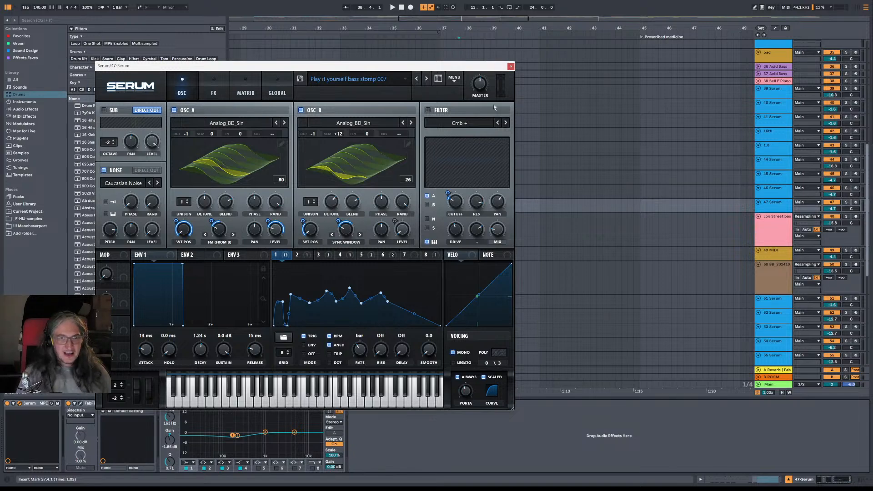
Step: Move the Serum window off the clips, play both Serum clips from 36.3.1 and close the window
{"action": "left_click_drag", "start_coordinate": [466, 69], "coordinate": [696, 76]}
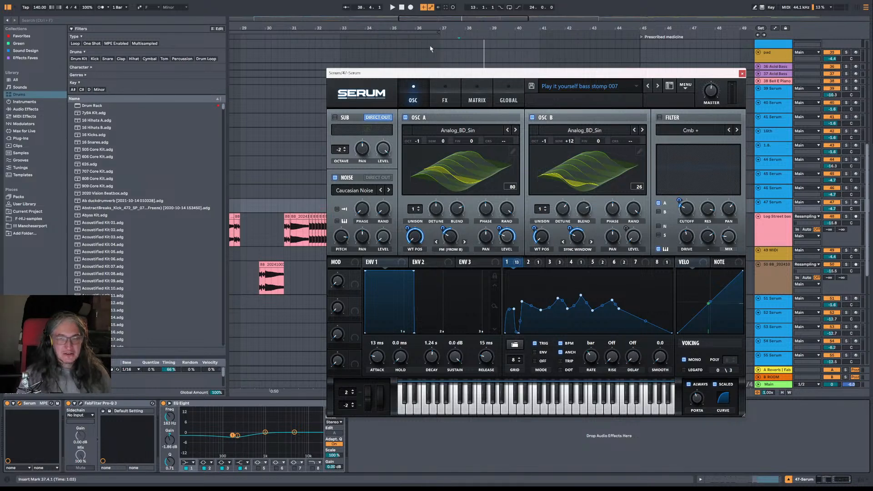
{"action": "mouse_move", "coordinate": [450, 73]}
{"action": "left_mouse_down"}
{"action": "mouse_move", "coordinate": [446, 60]}
{"action": "mouse_move", "coordinate": [456, 62]}
{"action": "left_mouse_up"}
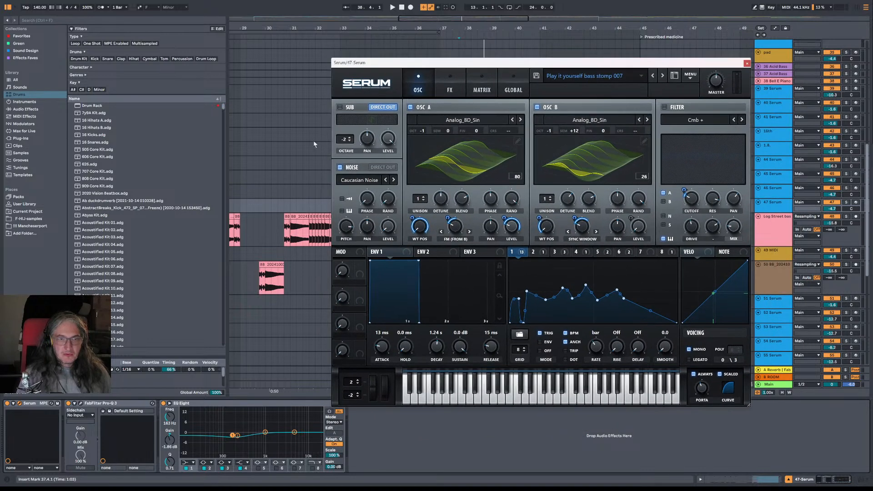
{"action": "left_click_drag", "start_coordinate": [314, 144], "coordinate": [340, 124]}
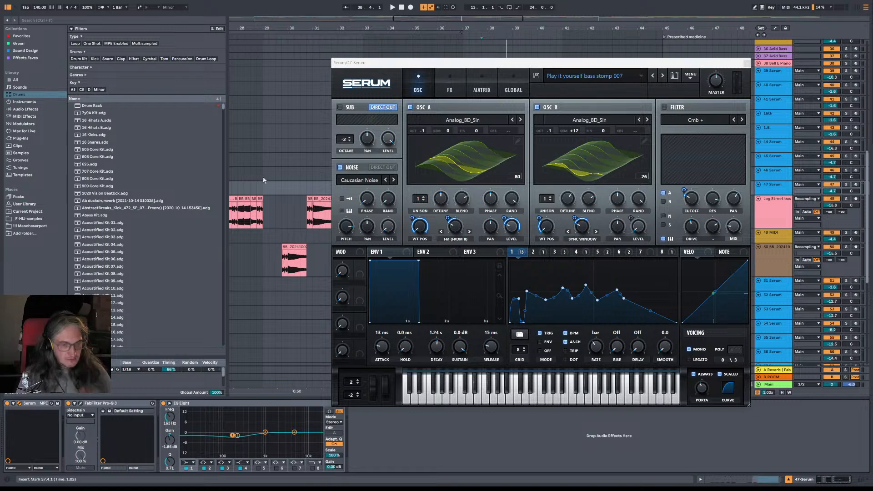
{"action": "mouse_move", "coordinate": [288, 96]}
{"action": "left_mouse_down"}
{"action": "mouse_move", "coordinate": [364, 77]}
{"action": "mouse_move", "coordinate": [287, 93]}
{"action": "left_mouse_up"}
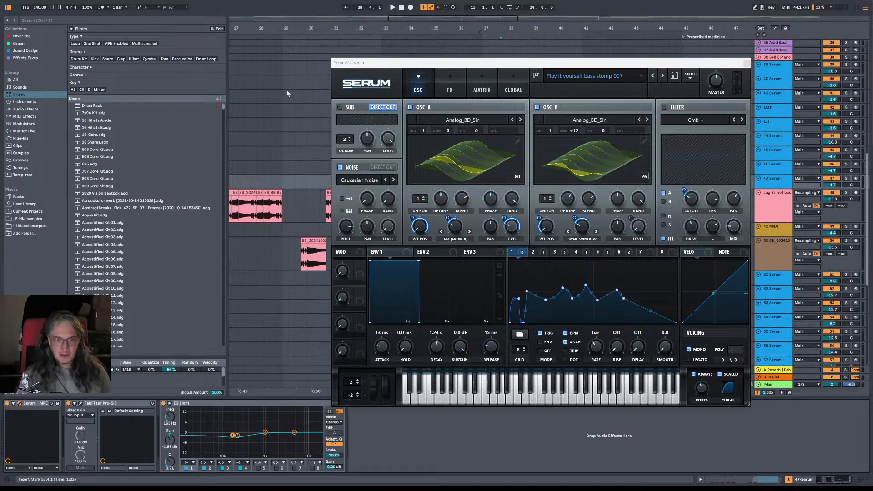
{"action": "left_click_drag", "start_coordinate": [607, 67], "coordinate": [724, 137]}
{"action": "left_click_drag", "start_coordinate": [395, 173], "coordinate": [224, 176]}
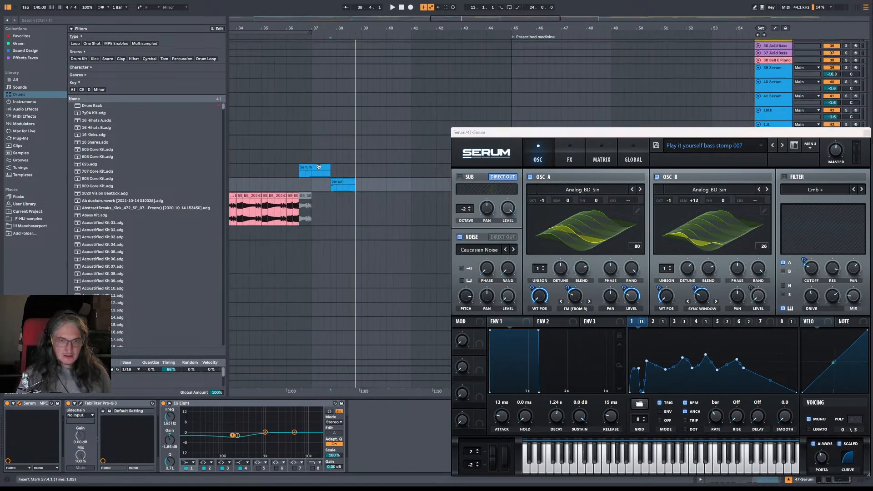
{"action": "left_click", "coordinate": [300, 184]}
{"action": "key", "text": "space"}
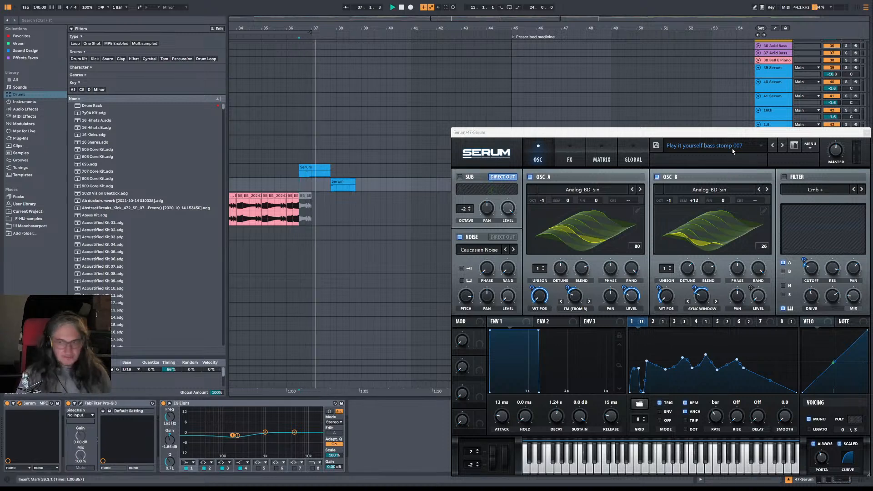
{"action": "left_click_drag", "start_coordinate": [813, 132], "coordinate": [725, 50]}
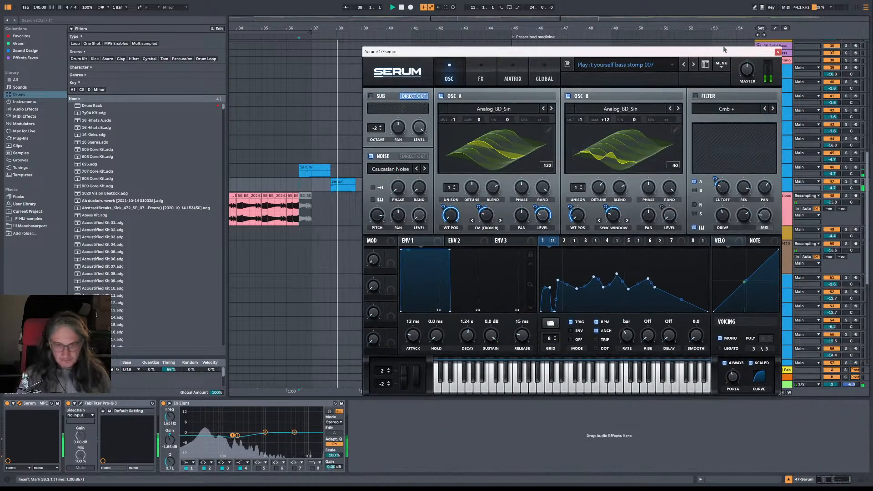
{"action": "left_click", "coordinate": [779, 52]}
{"action": "key", "text": "space"}
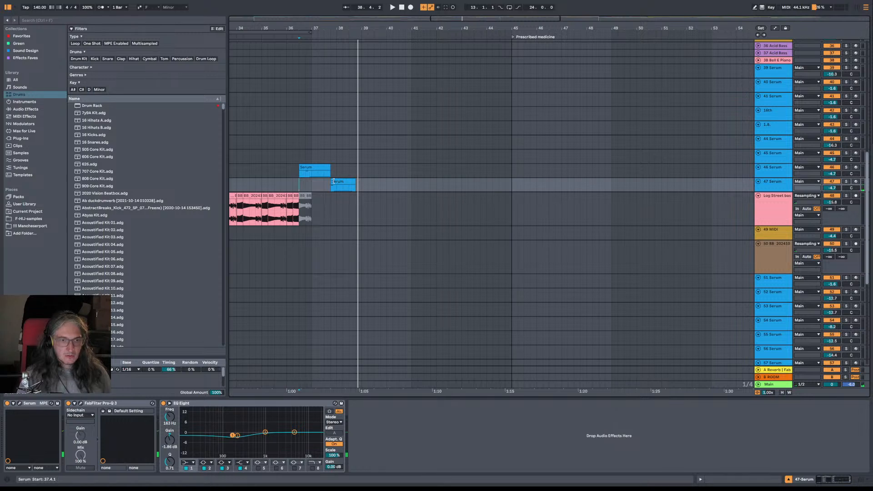
Step: Extend the start of the 47 Serum clip back to bar 37 and play the transition from 36.2.1
{"action": "left_click_drag", "start_coordinate": [331, 181], "coordinate": [312, 182]}
{"action": "left_click", "coordinate": [291, 186]}
{"action": "key", "text": "space"}
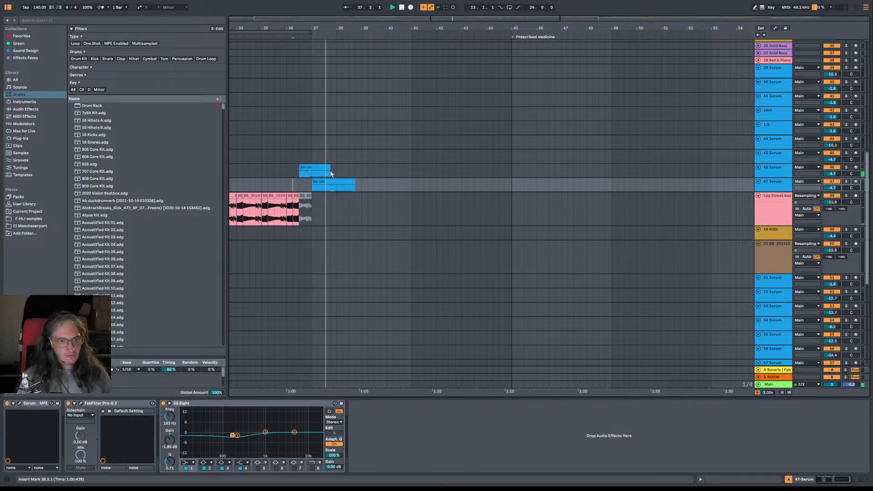
Step: Stop playback and duplicate the 47 Serum clip, with the copy starting at about bar 38.3
{"action": "mouse_move", "coordinate": [355, 181]}
{"action": "left_mouse_down"}
{"action": "mouse_move", "coordinate": [389, 183]}
{"action": "mouse_move", "coordinate": [354, 183]}
{"action": "left_mouse_up"}
{"action": "key", "text": "space"}
{"action": "key", "text": "ctrl+d"}
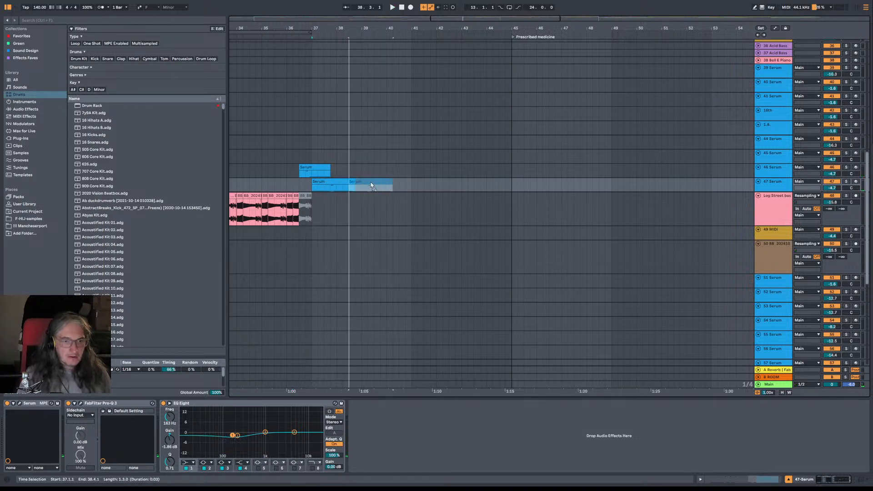
Step: Move the copied 47 Serum clip to start at 38.4.1 and trim the first 47 Serum clip to start at 37.4.1
{"action": "left_click_drag", "start_coordinate": [357, 180], "coordinate": [352, 180]}
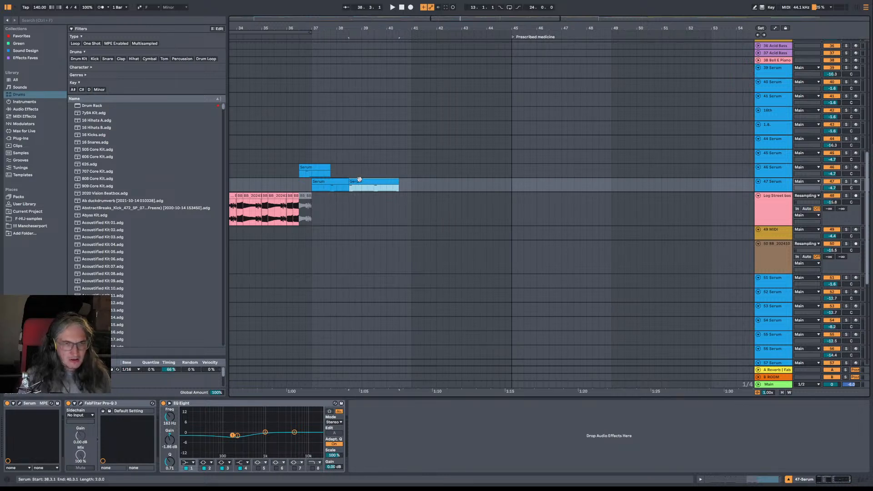
{"action": "left_click_drag", "start_coordinate": [355, 180], "coordinate": [354, 182]}
{"action": "key", "text": "space"}
{"action": "left_click", "coordinate": [299, 193]}
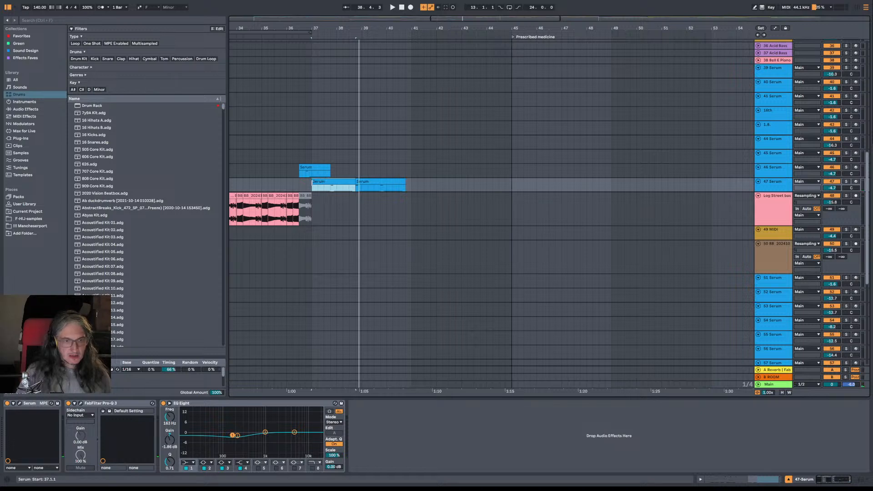
{"action": "left_click_drag", "start_coordinate": [315, 184], "coordinate": [331, 184]}
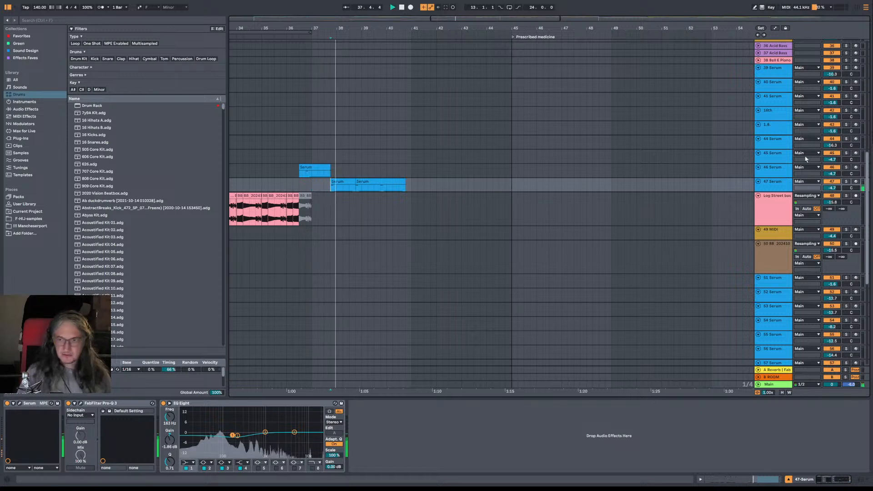
Step: Raise the last peak of LFO 1 in 47 Serum, shift its earlier peaks slightly later, close the synth and stop playback
{"action": "left_click", "coordinate": [782, 186]}
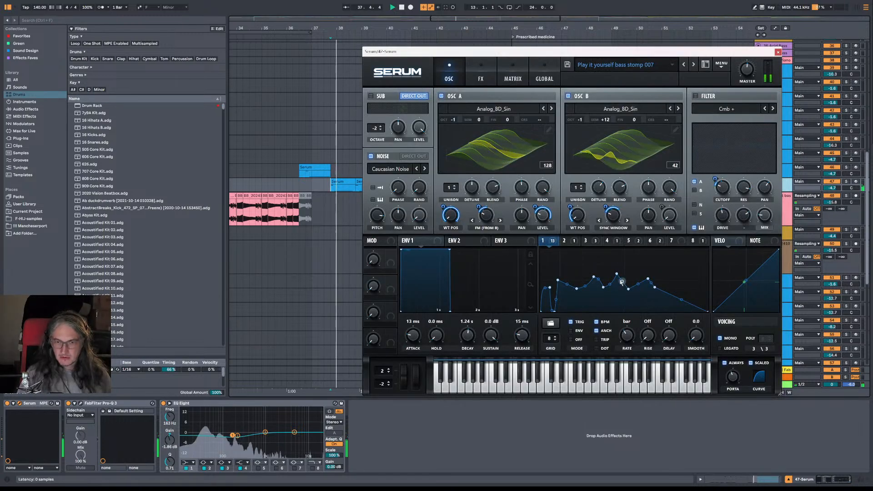
{"action": "left_click_drag", "start_coordinate": [648, 279], "coordinate": [653, 273]}
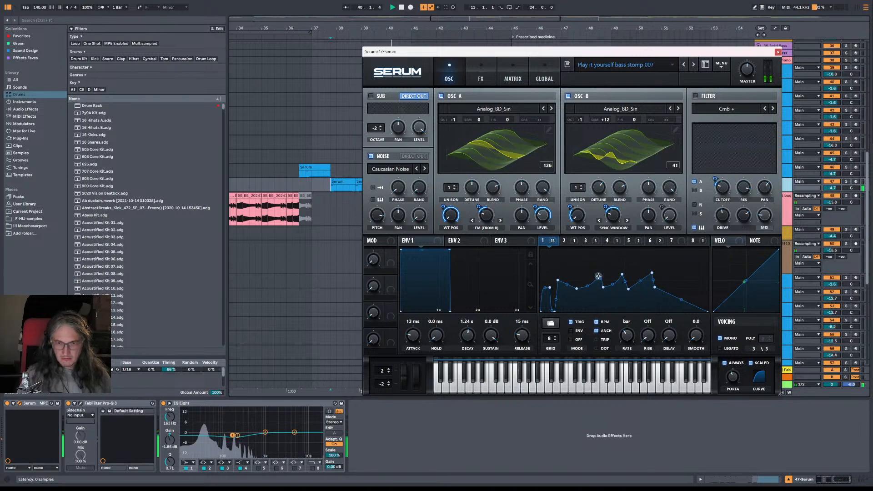
{"action": "left_click_drag", "start_coordinate": [558, 283], "coordinate": [561, 280]}
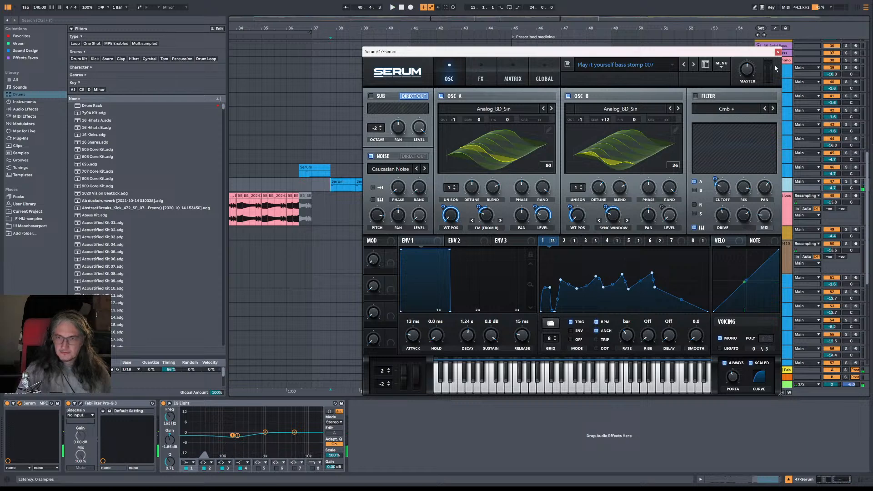
{"action": "left_click", "coordinate": [778, 51]}
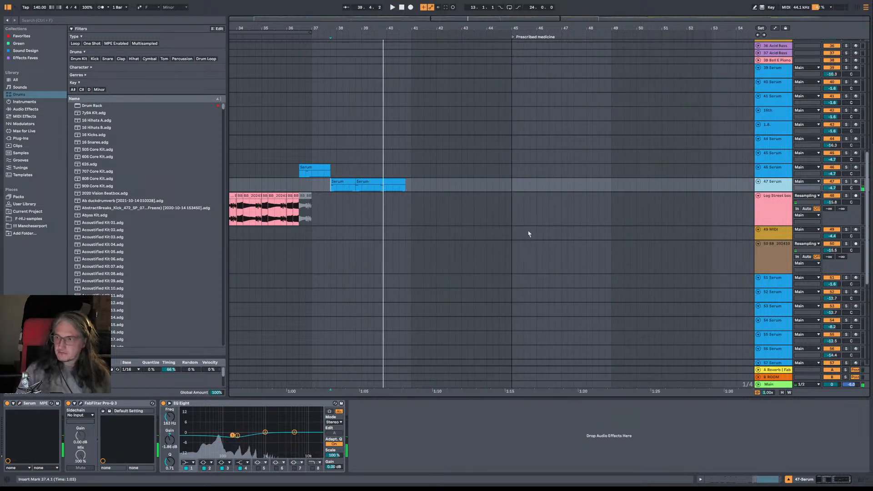
{"action": "key", "text": "space"}
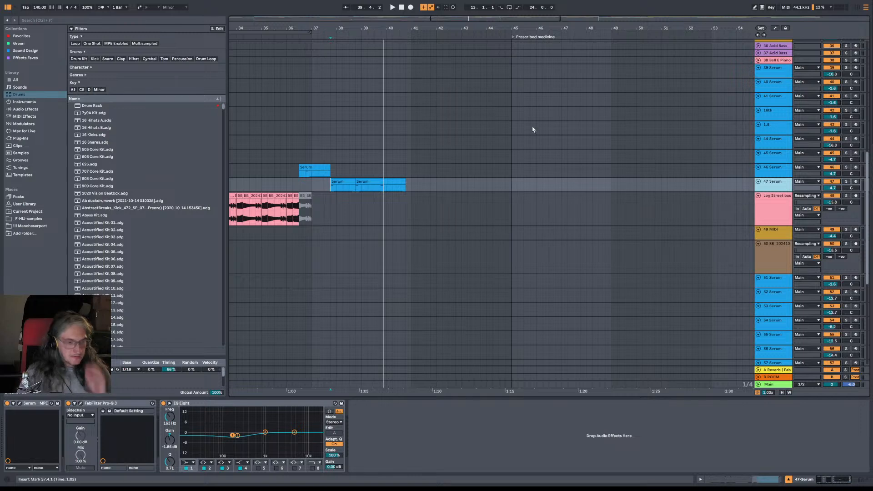
Step: Check the plugin version on Serum's About screen, return to the synth, and close its window
{"action": "left_click", "coordinate": [20, 404]}
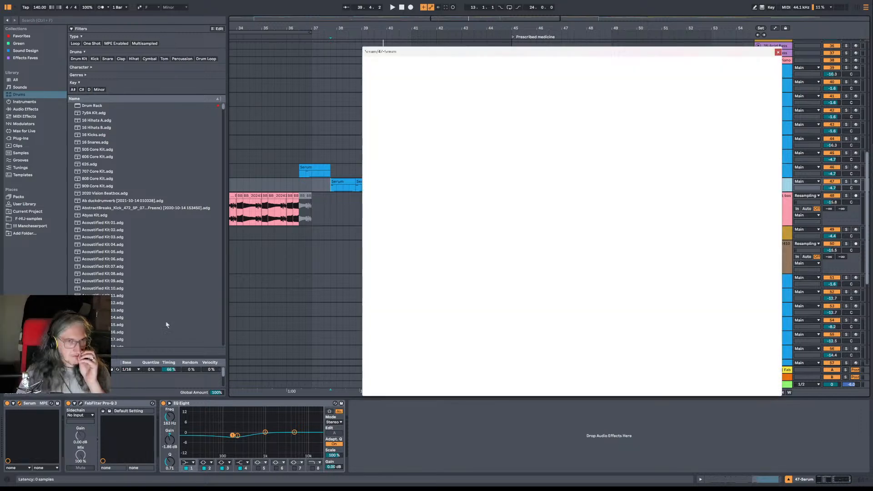
{"action": "left_click", "coordinate": [376, 74]}
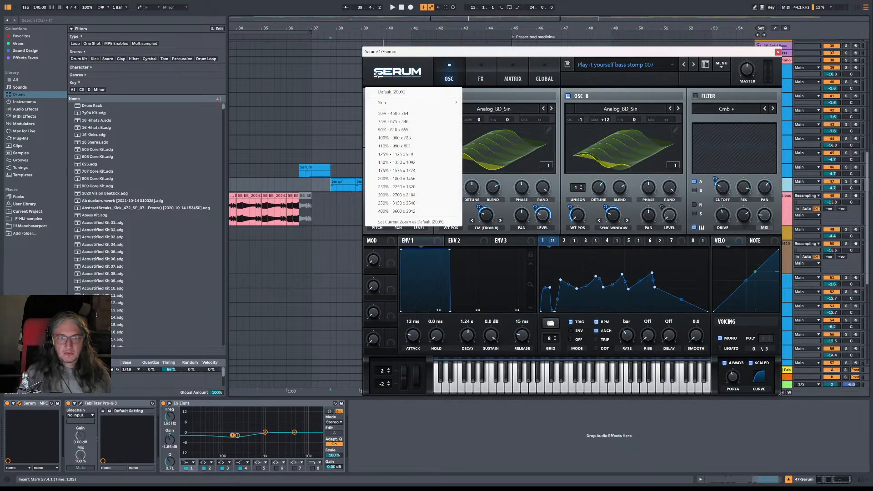
{"action": "left_click", "coordinate": [726, 67]}
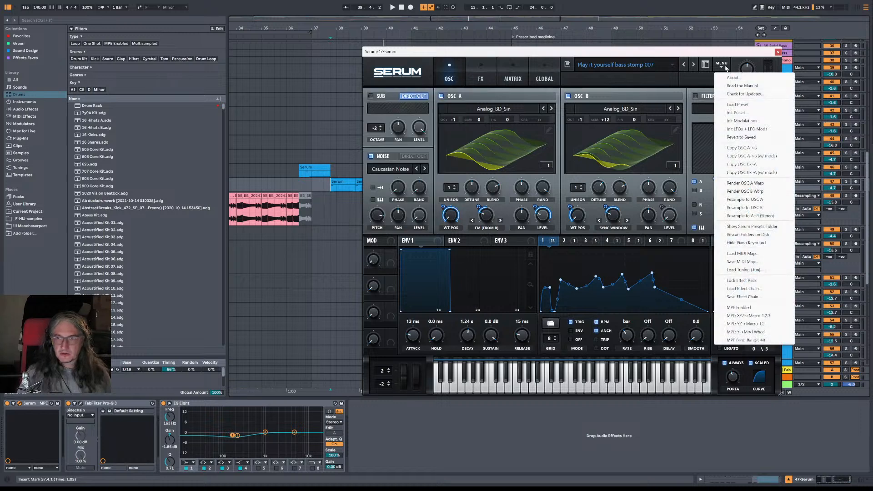
{"action": "left_click", "coordinate": [734, 77]}
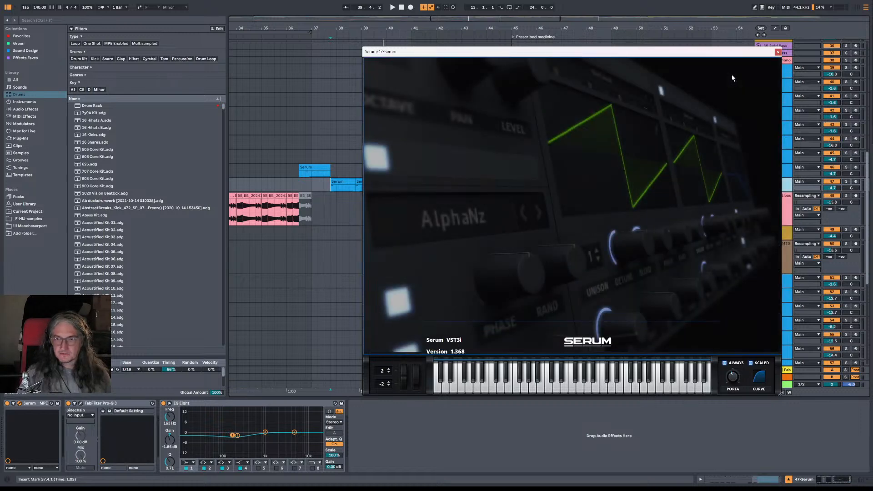
{"action": "left_click", "coordinate": [774, 65]}
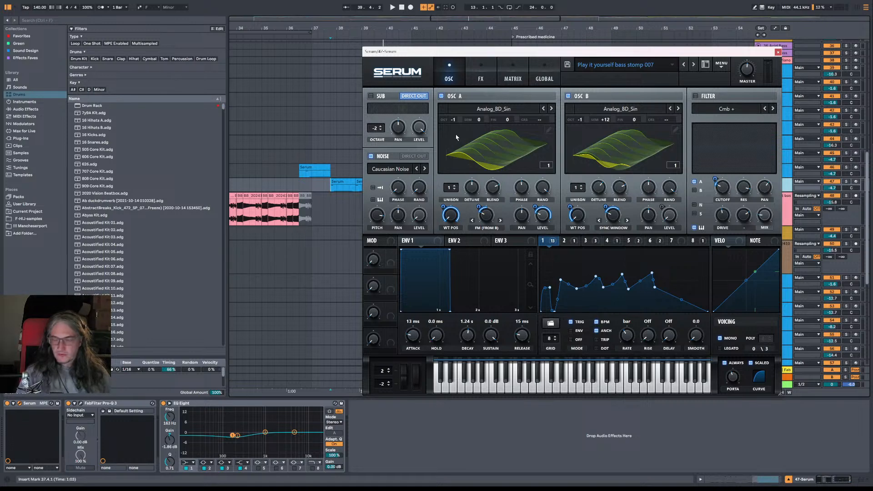
{"action": "left_click_drag", "start_coordinate": [500, 51], "coordinate": [474, 51]}
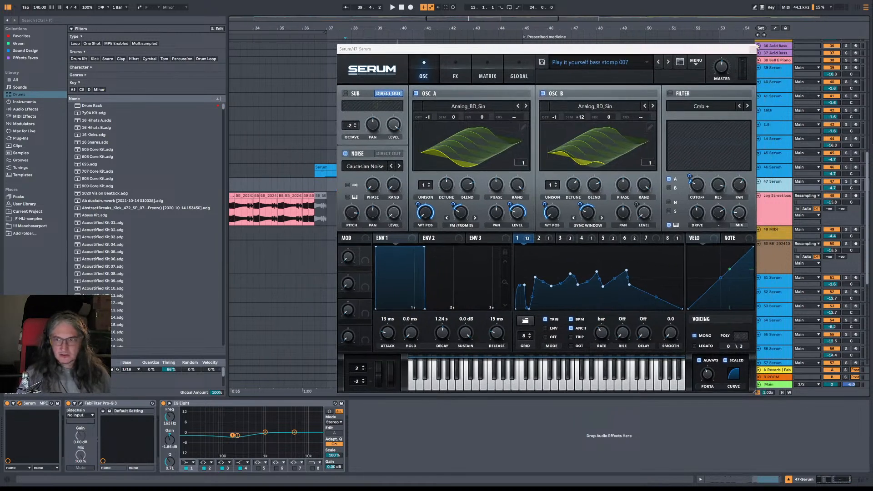
{"action": "left_click", "coordinate": [753, 49]}
Step: Play the 46 and 47 Serum clips from 36.3.1
{"action": "mouse_move", "coordinate": [321, 30]}
{"action": "left_mouse_down"}
{"action": "mouse_move", "coordinate": [548, 21]}
{"action": "mouse_move", "coordinate": [544, 13]}
{"action": "mouse_move", "coordinate": [526, 24]}
{"action": "mouse_move", "coordinate": [533, 17]}
{"action": "mouse_move", "coordinate": [570, 32]}
{"action": "left_mouse_up"}
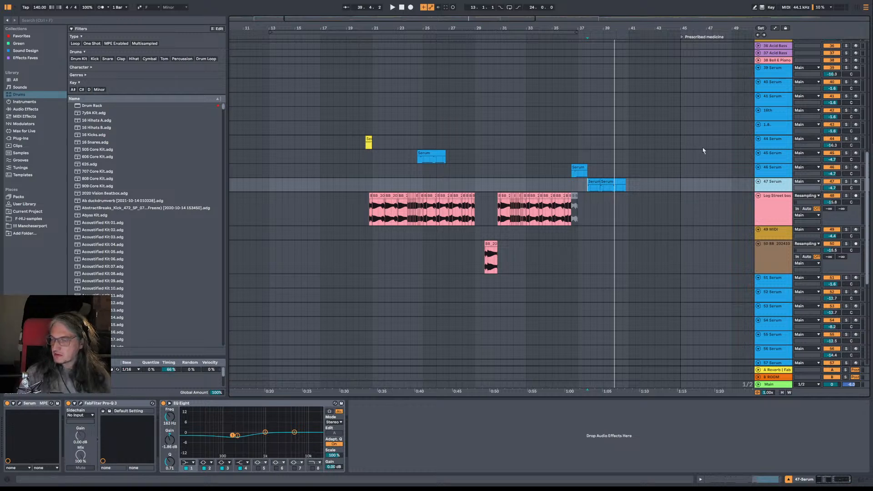
{"action": "scroll", "coordinate": [587, 194], "scroll_direction": "right", "scroll_amount": 1}
{"action": "scroll", "coordinate": [587, 194], "scroll_direction": "right", "scroll_amount": 10}
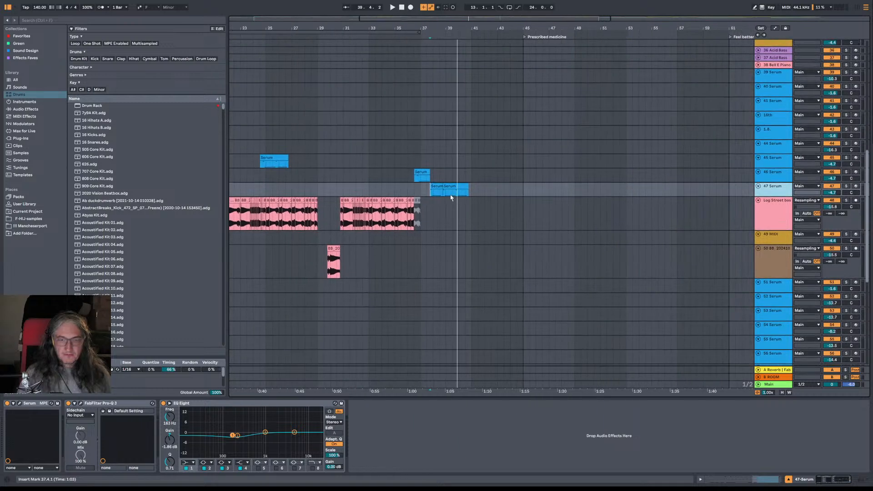
{"action": "left_click", "coordinate": [418, 191]}
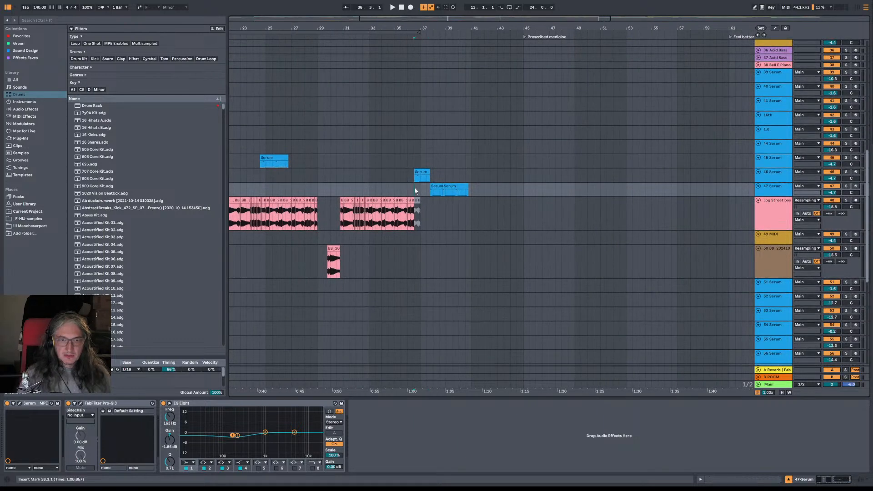
{"action": "key", "text": "space"}
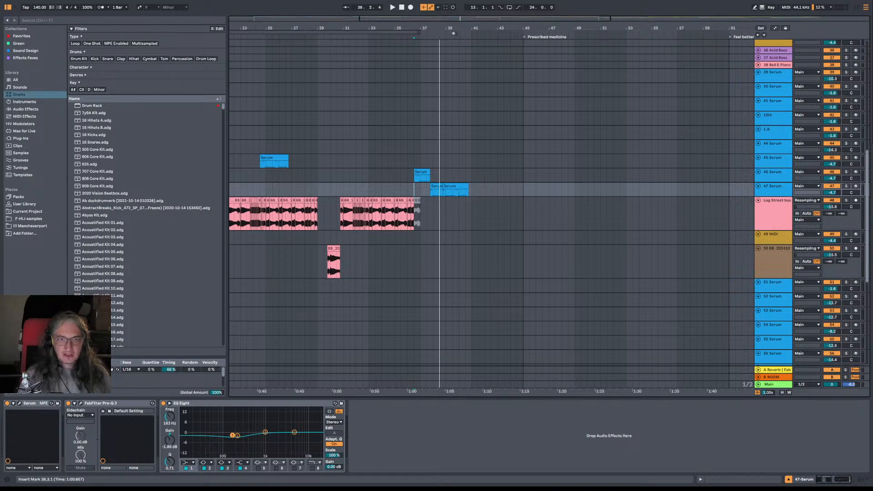
Step: Replay the transition between the Serum clips, starting from 36.3.1 and again from 36.4.1
{"action": "left_click_drag", "start_coordinate": [446, 28], "coordinate": [407, 136]}
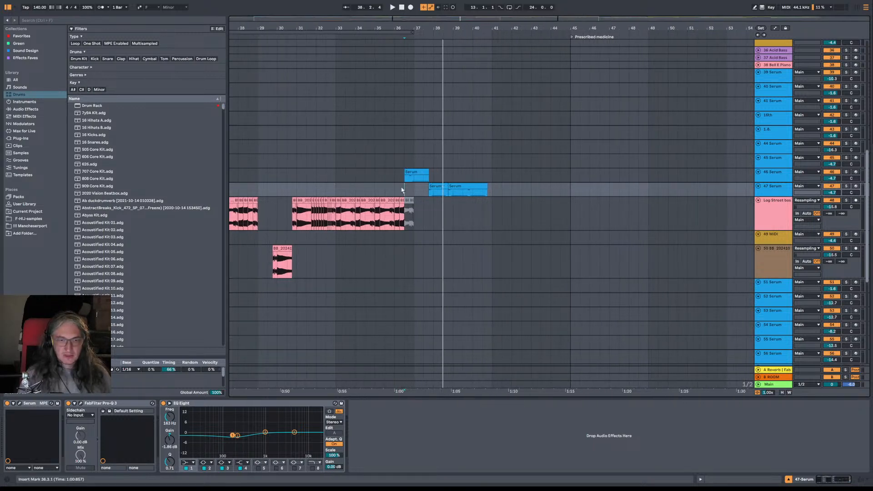
{"action": "left_click_drag", "start_coordinate": [421, 29], "coordinate": [420, 50]}
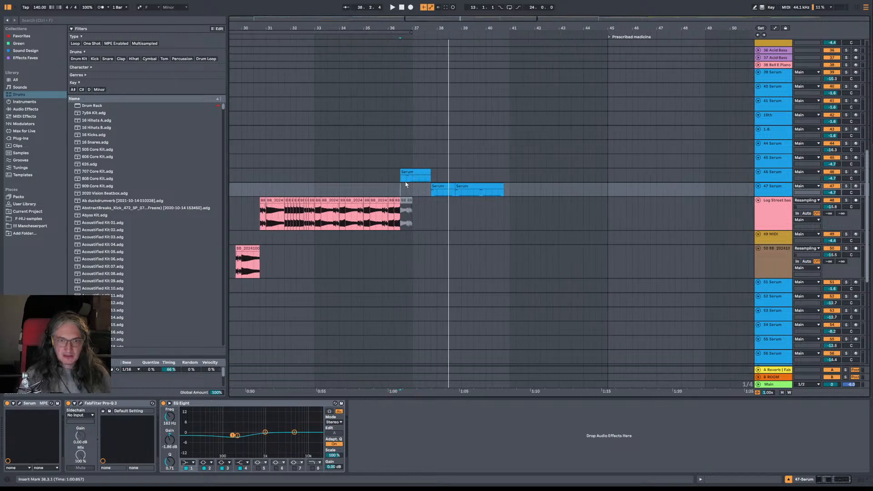
{"action": "key", "text": "space"}
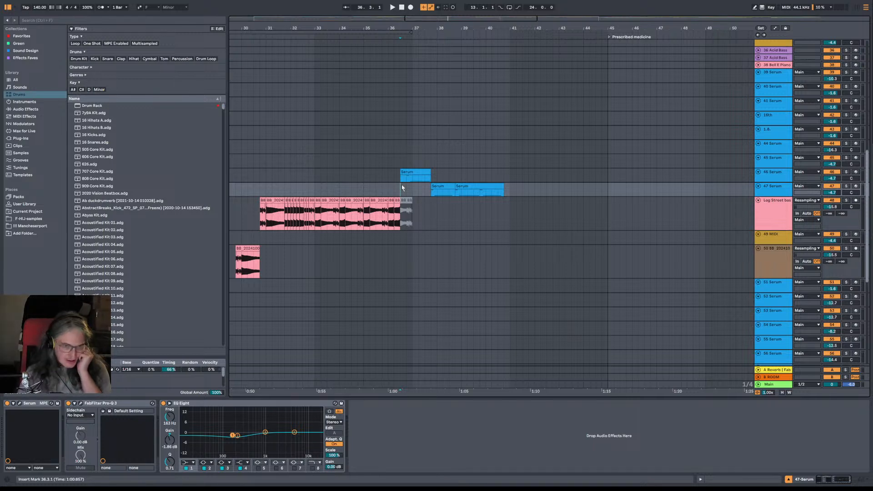
{"action": "left_click", "coordinate": [406, 191]}
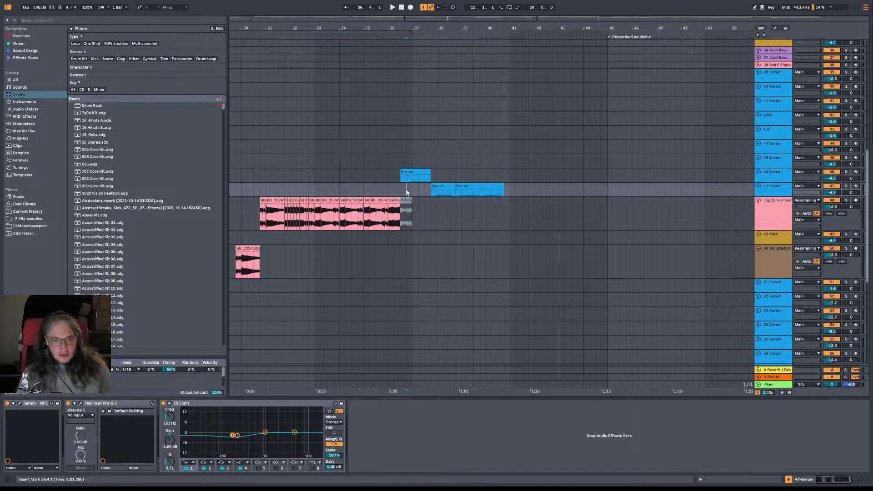
{"action": "key", "text": "space"}
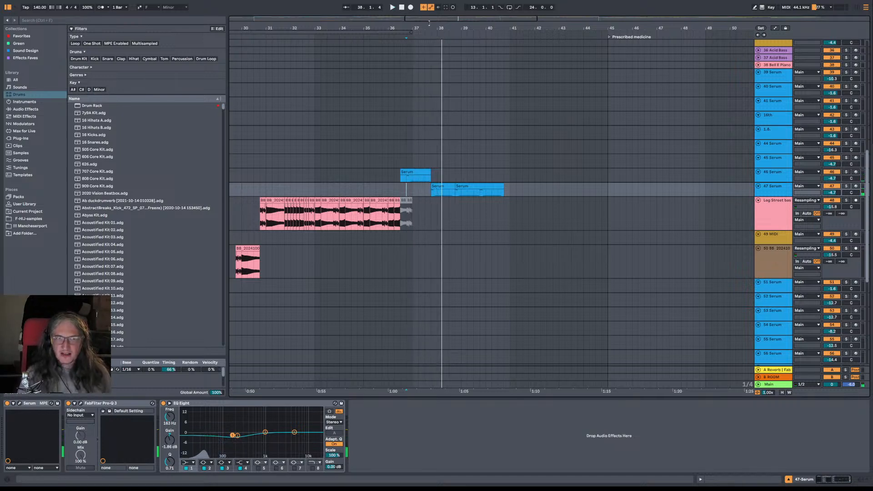
Step: Select the 46 Serum clip to check its end point, and place the insert marker at 36.4.3 on the 47 Serum track
{"action": "left_click_drag", "start_coordinate": [429, 23], "coordinate": [429, 176]}
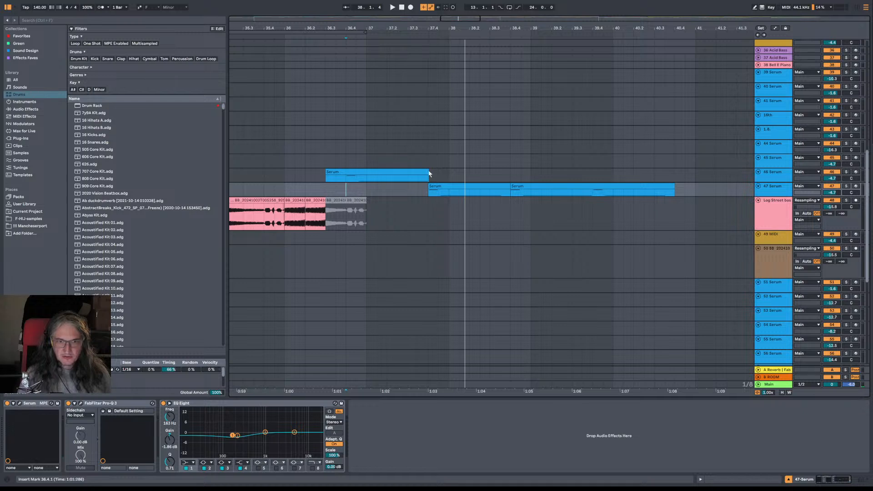
{"action": "left_click", "coordinate": [427, 174]}
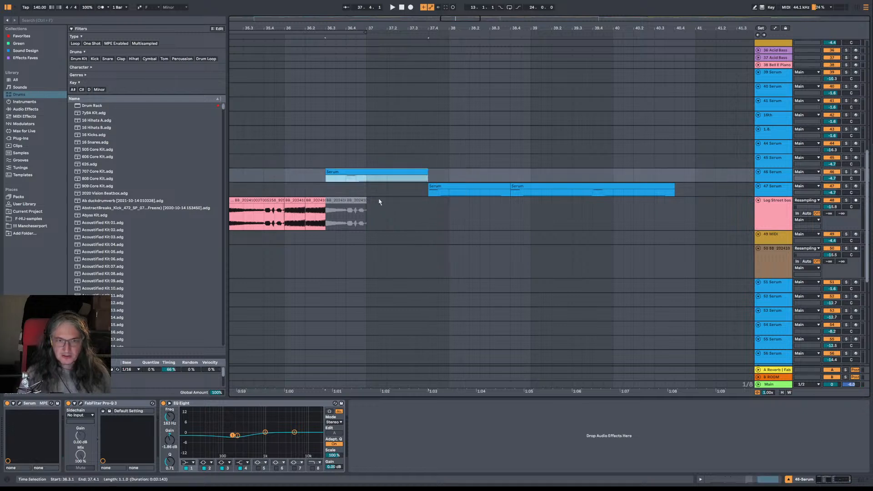
{"action": "left_click", "coordinate": [358, 191]}
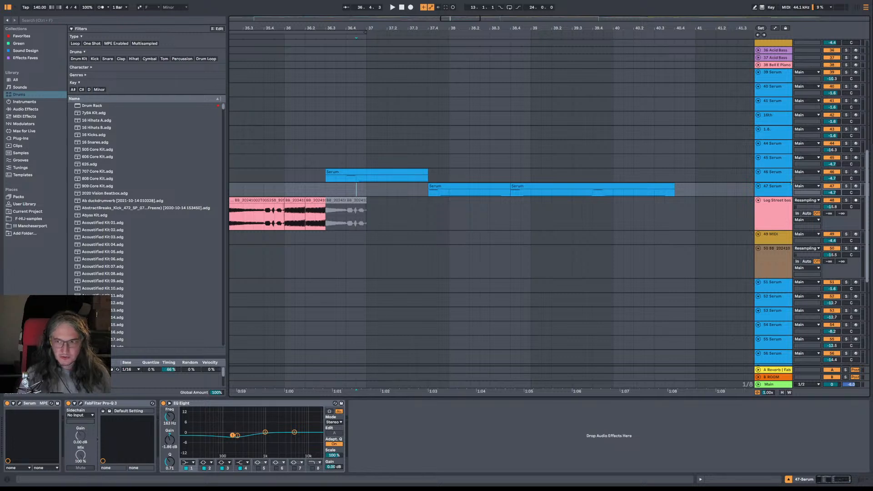
Step: Open 47 Serum and examine OSC A's FM (From B) warp options, the oscillator settings, and the effects and matrix pages
{"action": "left_click", "coordinate": [775, 187]}
{"action": "left_click", "coordinate": [19, 403]}
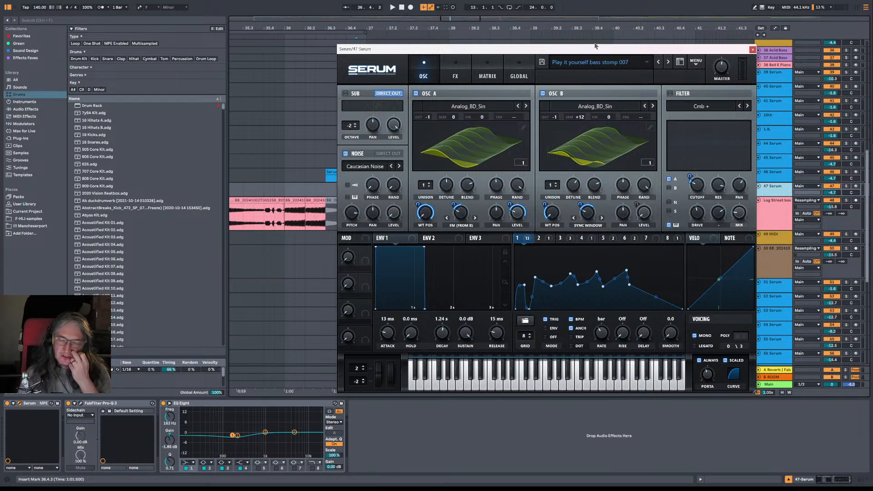
{"action": "left_click", "coordinate": [464, 225]}
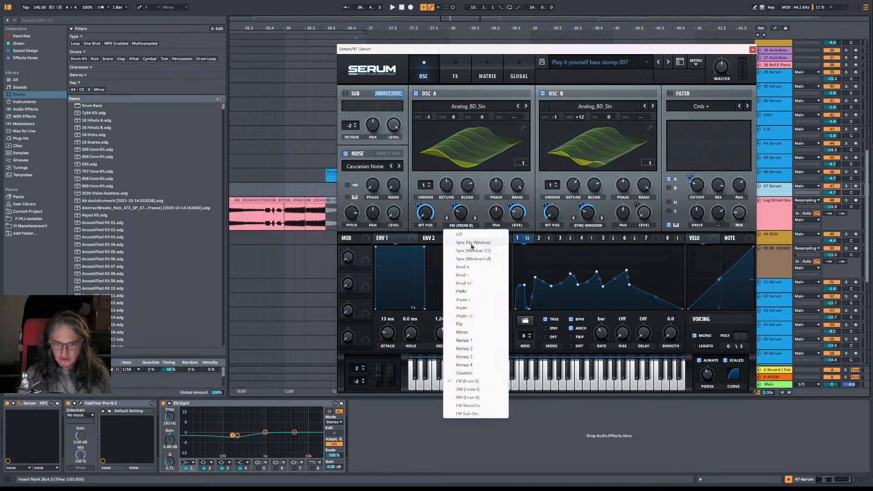
{"action": "left_click", "coordinate": [484, 223]}
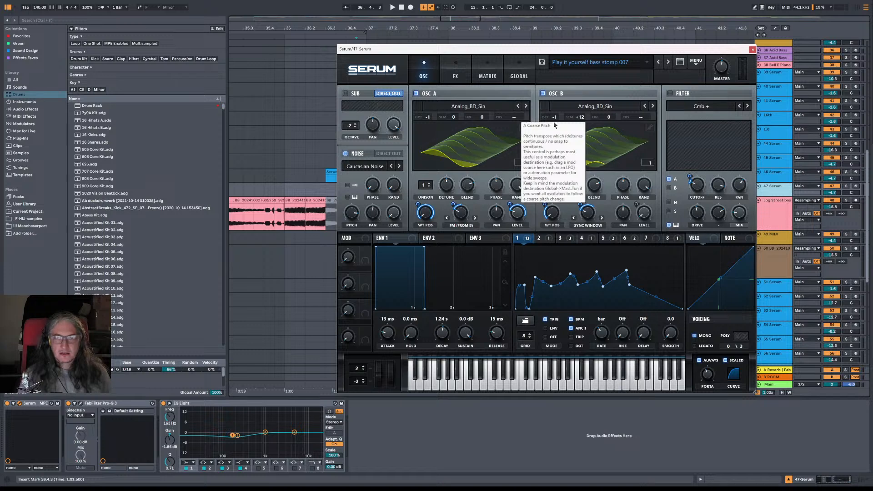
{"action": "left_click", "coordinate": [464, 78]}
{"action": "left_click", "coordinate": [426, 75]}
{"action": "left_click", "coordinate": [488, 75]}
{"action": "left_click", "coordinate": [440, 69]}
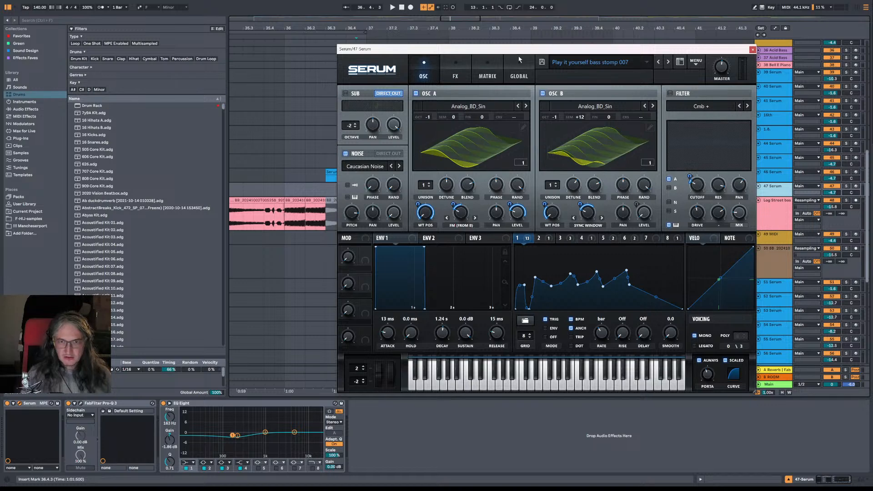
Step: Move the Serum window aside, close it and play the transition from 36.4.3
{"action": "left_click_drag", "start_coordinate": [566, 50], "coordinate": [458, 50]}
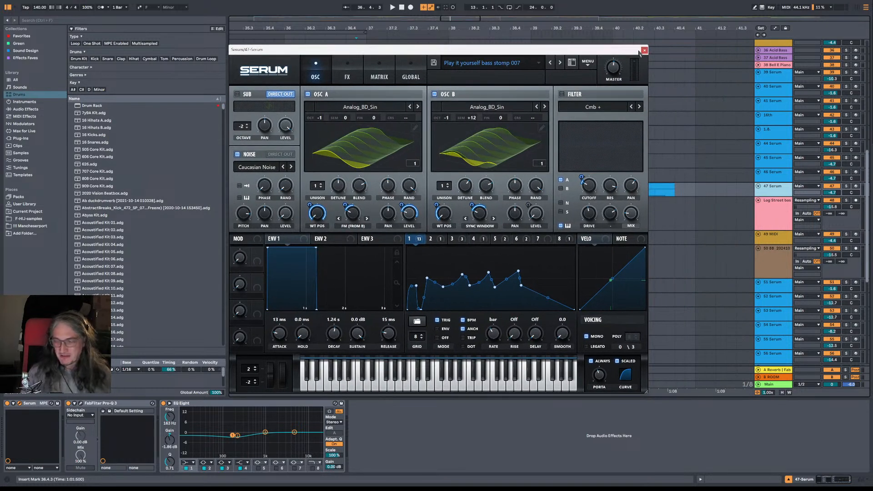
{"action": "left_click_drag", "start_coordinate": [637, 52], "coordinate": [631, 49]}
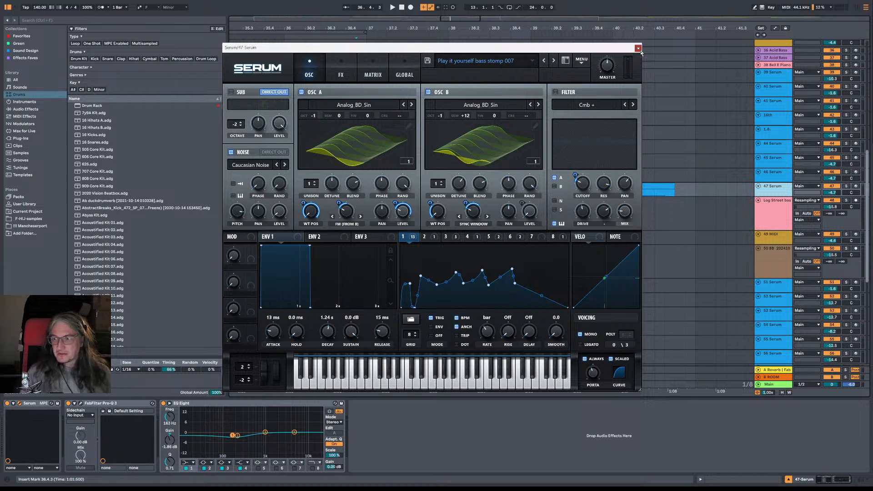
{"action": "left_click", "coordinate": [639, 49]}
{"action": "key", "text": "space"}
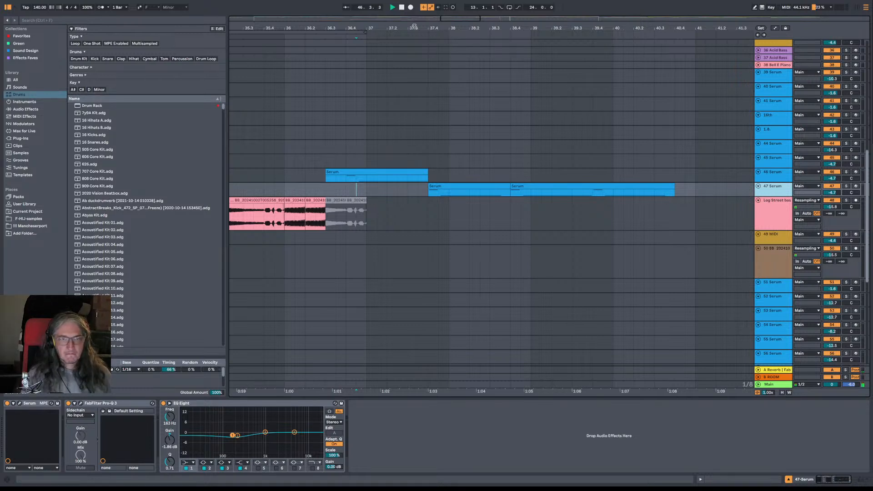
Step: Stop playback and replay the Log Street bass leading into the Serum clips from 34.2.1, then from just before bar 36
{"action": "left_click_drag", "start_coordinate": [410, 28], "coordinate": [470, 29]}
{"action": "key", "text": "space"}
{"action": "left_click", "coordinate": [313, 160]}
{"action": "key", "text": "space"}
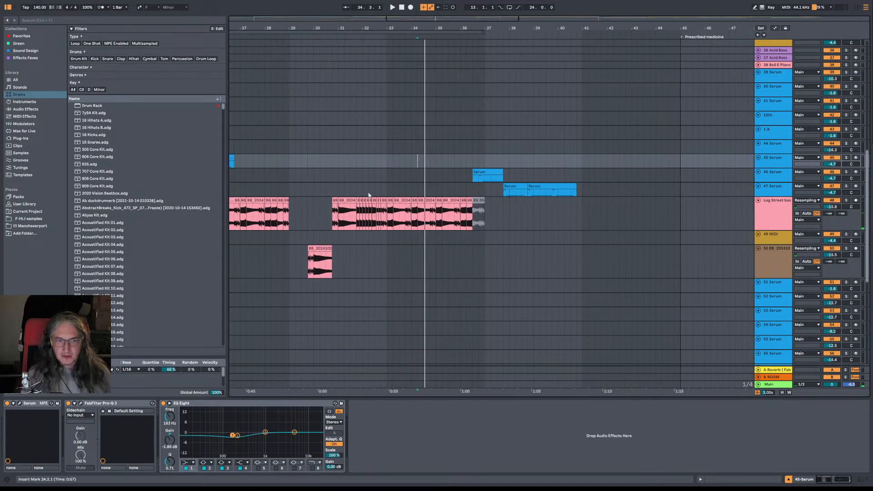
{"action": "left_click", "coordinate": [455, 161]}
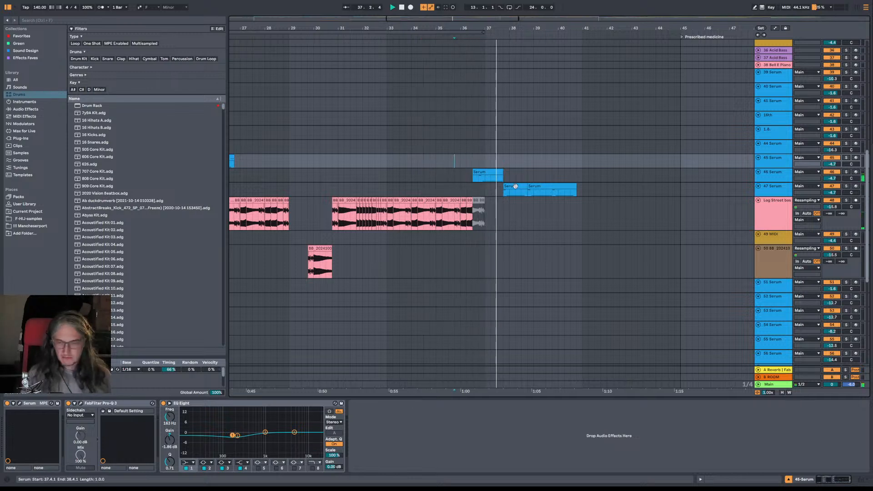
Step: Copy the last 47 Serum clip to start at 40.4.1, fill the gap before it with the 39.4.1–40.1.1 slice, and play it
{"action": "left_click", "coordinate": [479, 165]}
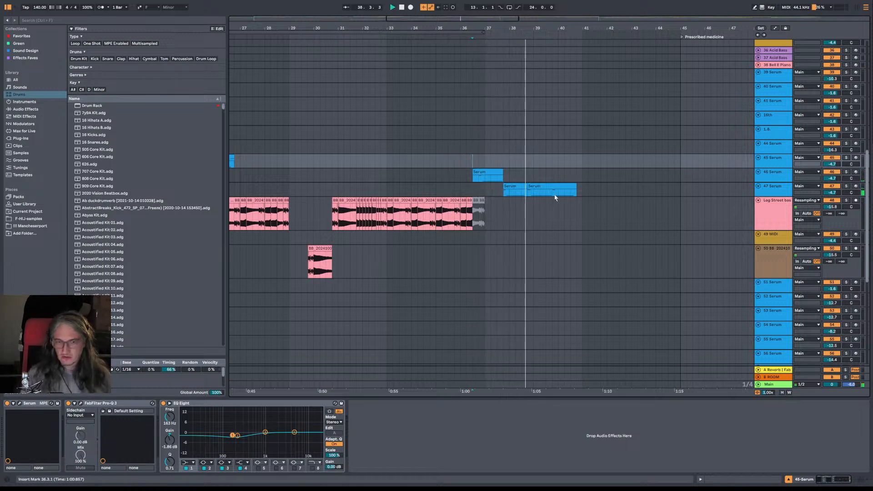
{"action": "left_click_drag", "start_coordinate": [569, 186], "coordinate": [612, 184]}
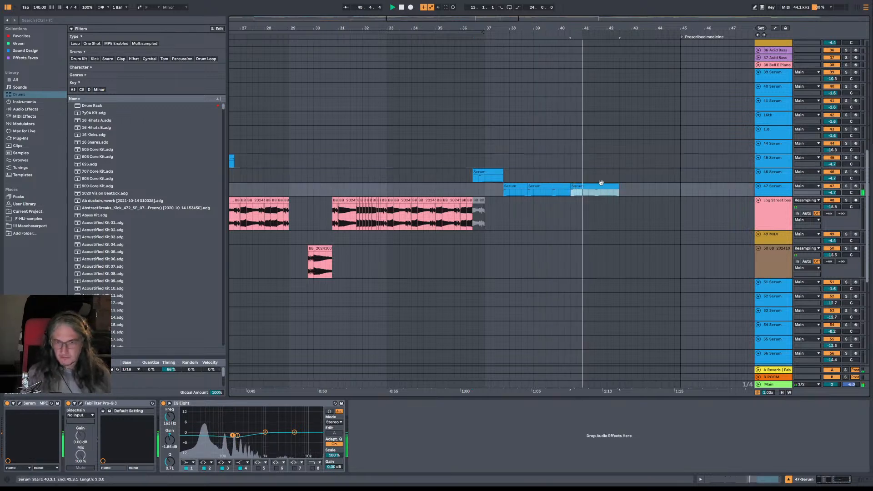
{"action": "key", "text": "space"}
{"action": "key", "text": "Right"}
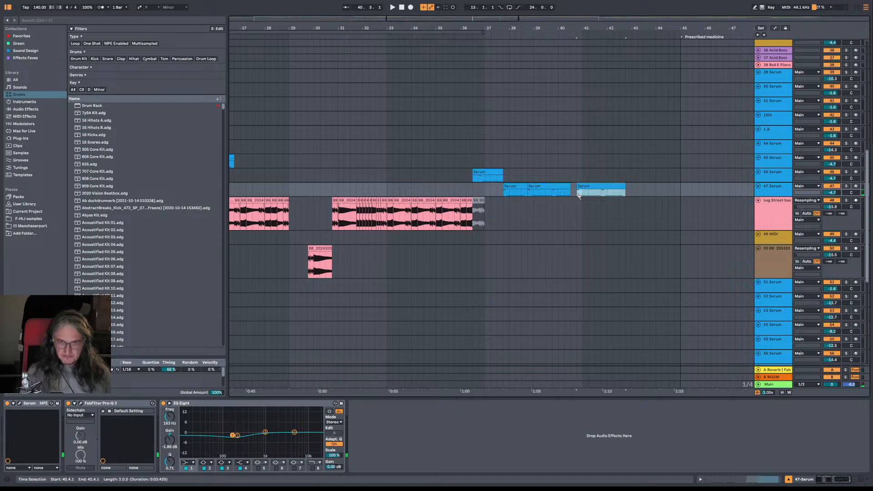
{"action": "mouse_move", "coordinate": [553, 192]}
{"action": "left_mouse_down"}
{"action": "mouse_move", "coordinate": [574, 192]}
{"action": "mouse_move", "coordinate": [555, 193]}
{"action": "left_mouse_up"}
{"action": "key", "text": "space"}
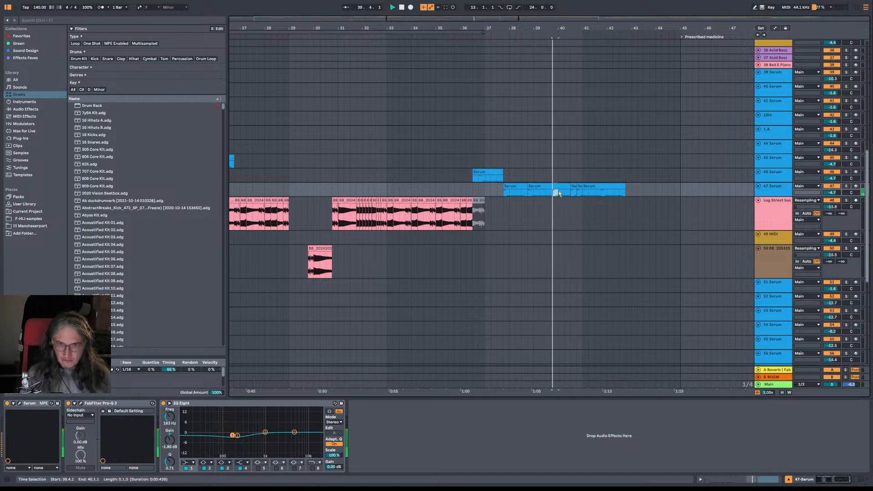
Step: Copy the two-bar 47 Serum clip from 40.4.1 to 42.4.1, split the copy around 43.3.1, and play it from 42.4.1
{"action": "left_click", "coordinate": [587, 185]}
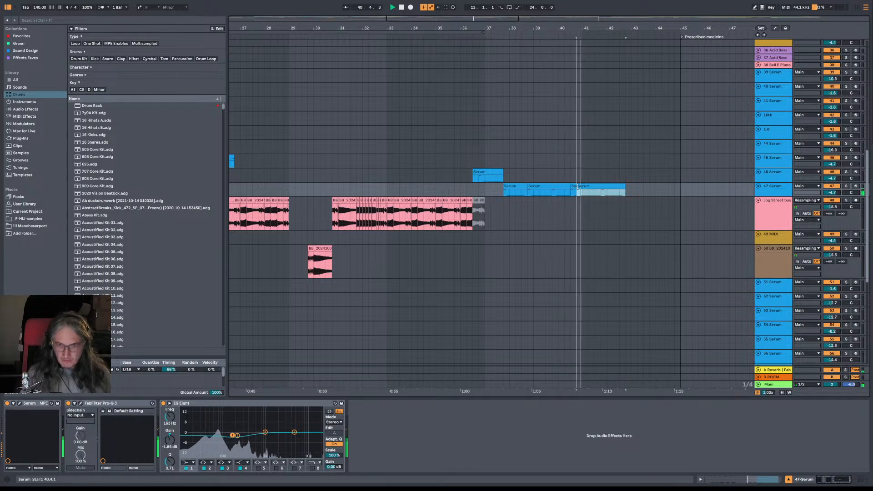
{"action": "left_click_drag", "start_coordinate": [589, 185], "coordinate": [646, 191]}
{"action": "key", "text": "space"}
{"action": "left_click", "coordinate": [651, 193]}
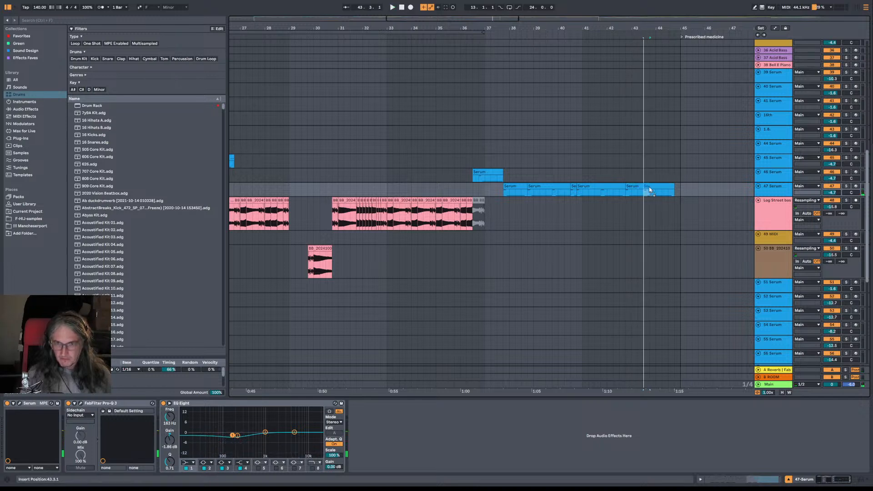
{"action": "key", "text": "ctrl+e"}
{"action": "left_click", "coordinate": [665, 187]}
{"action": "key", "text": "space"}
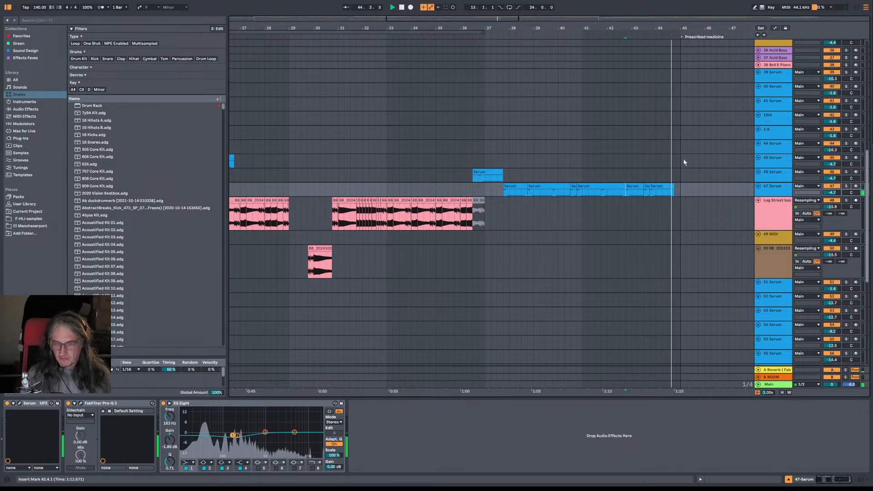
Step: Stop playback, deactivate the clip at bar 41 on the 19 Serum_x64 track, and play the arrangement from 36.3.1
{"action": "key", "text": "space"}
{"action": "left_click_drag", "start_coordinate": [666, 182], "coordinate": [559, 318]}
{"action": "left_click", "coordinate": [501, 104]}
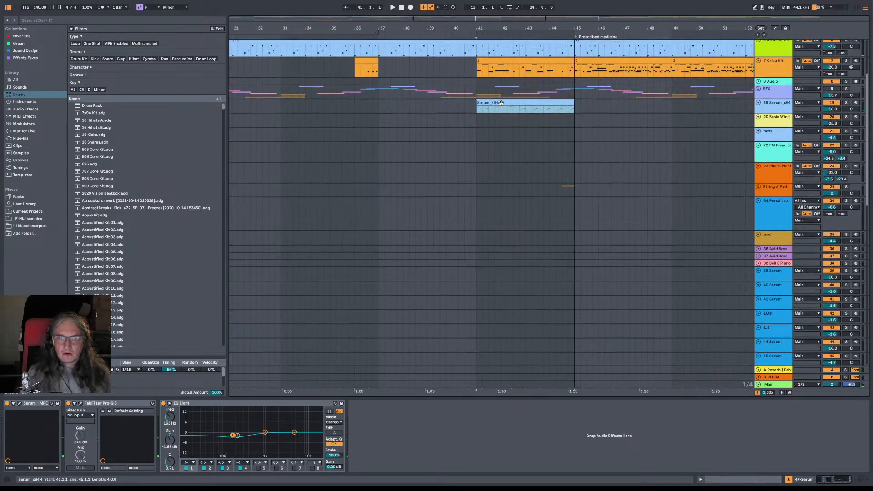
{"action": "left_click", "coordinate": [367, 105]}
{"action": "key", "text": "space"}
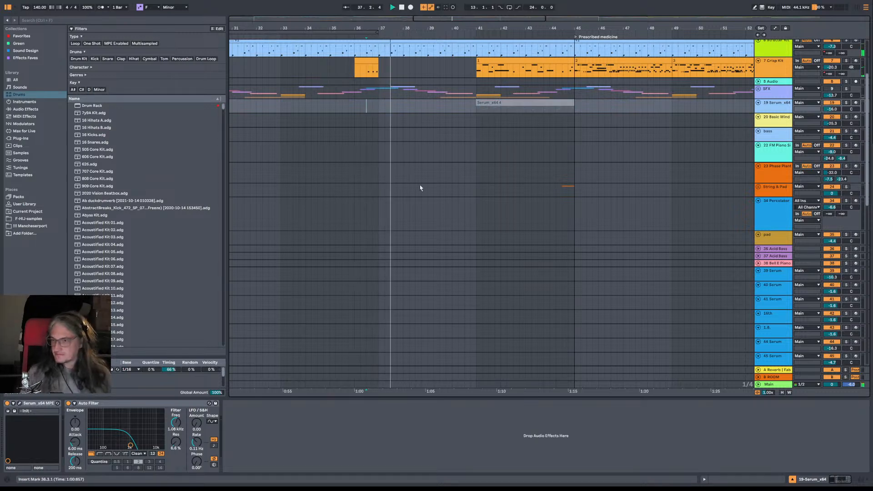
{"action": "scroll", "coordinate": [435, 203], "scroll_direction": "down", "scroll_amount": 3}
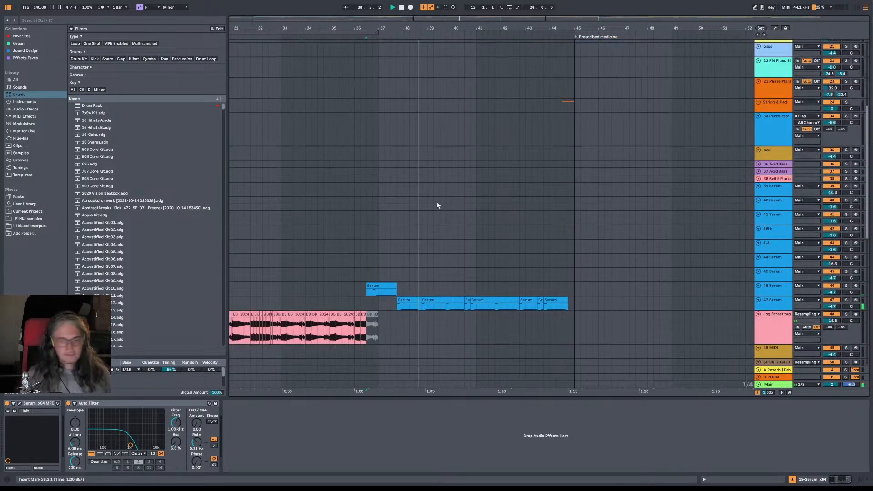
{"action": "scroll", "coordinate": [437, 205], "scroll_direction": "down", "scroll_amount": 1}
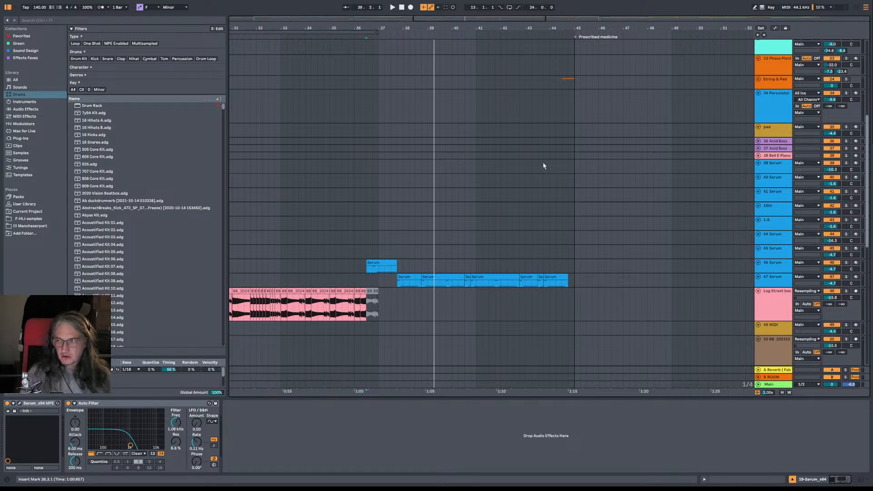
Step: Place the insert marker at 20.1.1 and play the whole Log Street bass section through to the new Serum clips
{"action": "scroll", "coordinate": [543, 166], "scroll_direction": "down", "scroll_amount": 3}
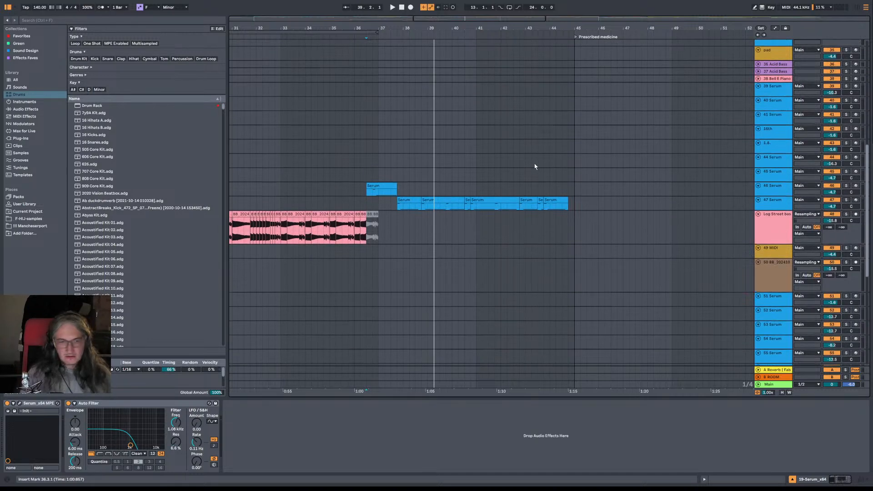
{"action": "scroll", "coordinate": [306, 181], "scroll_direction": "down", "scroll_amount": 1}
{"action": "scroll", "coordinate": [334, 181], "scroll_direction": "left", "scroll_amount": 5}
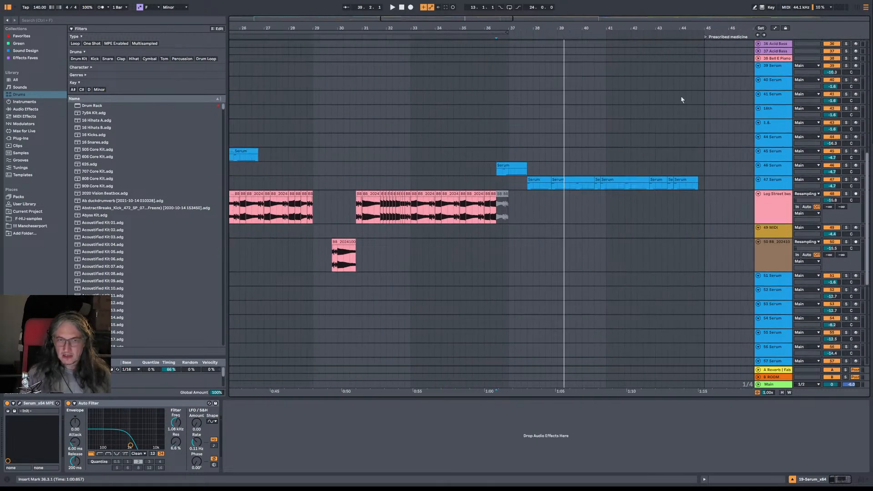
{"action": "left_click_drag", "start_coordinate": [538, 25], "coordinate": [588, 28]}
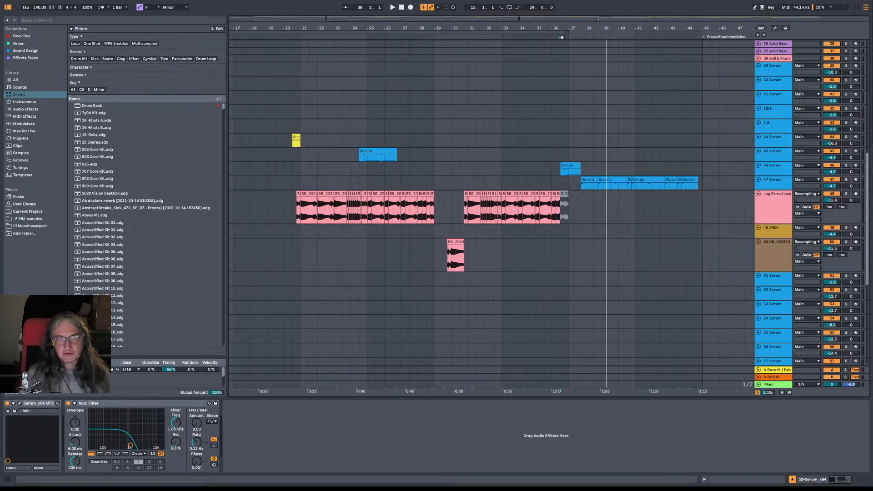
{"action": "left_click_drag", "start_coordinate": [524, 28], "coordinate": [302, 155]}
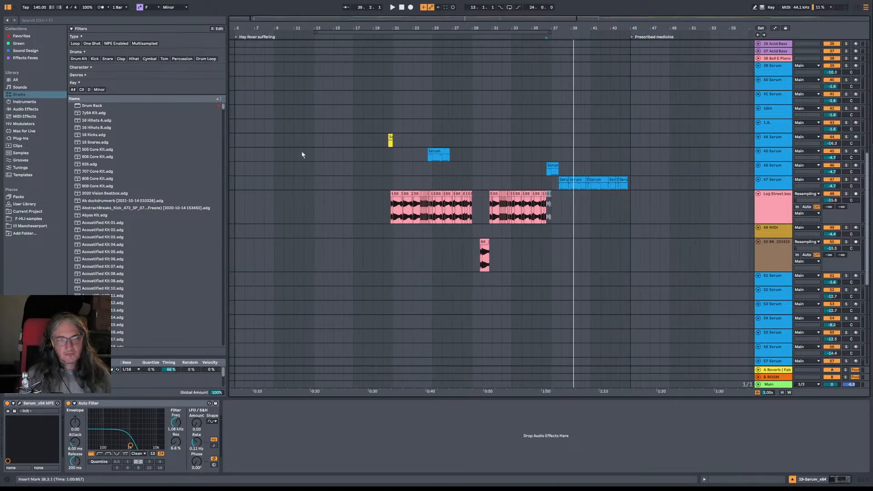
{"action": "left_click", "coordinate": [389, 184]}
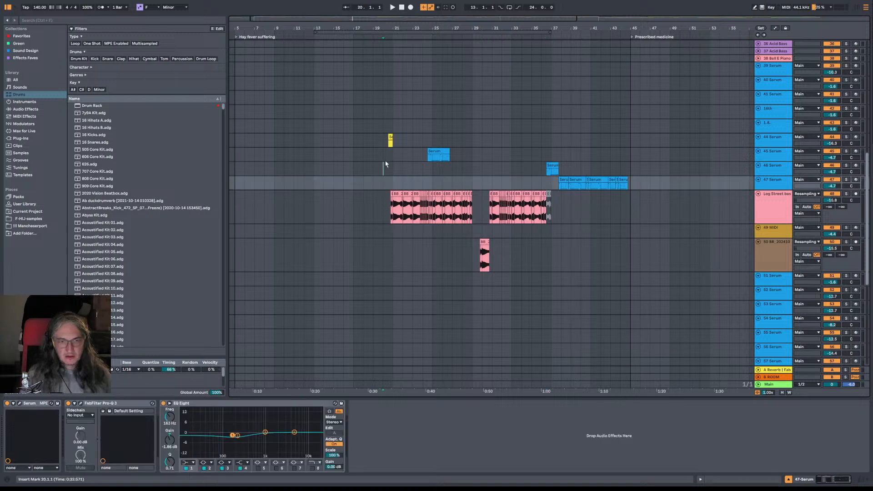
{"action": "left_click", "coordinate": [382, 176]}
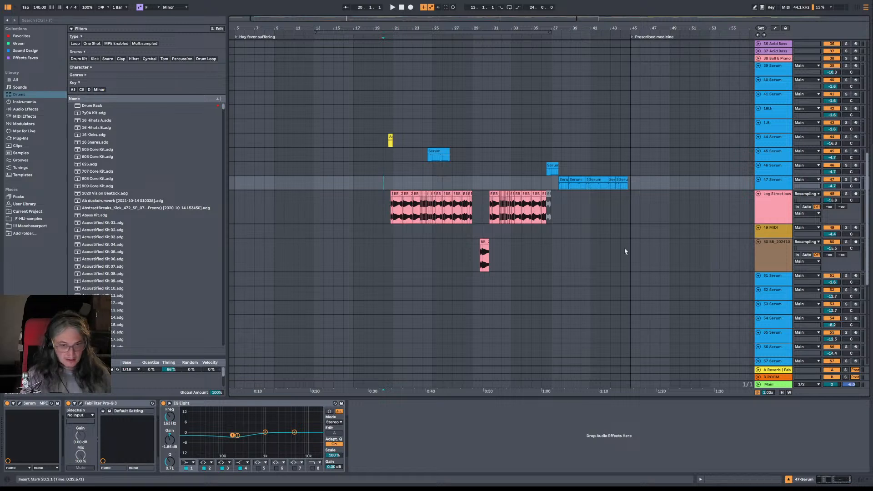
{"action": "key", "text": "space"}
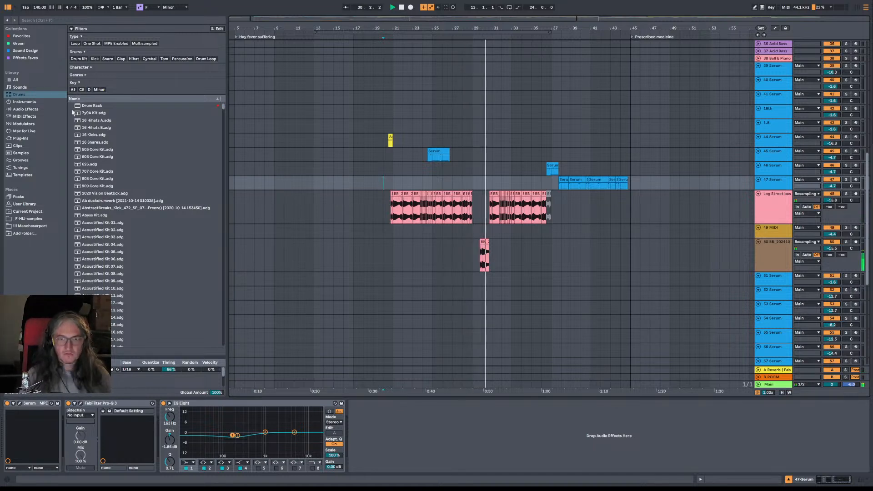
{"action": "mouse_move", "coordinate": [47, 76]}
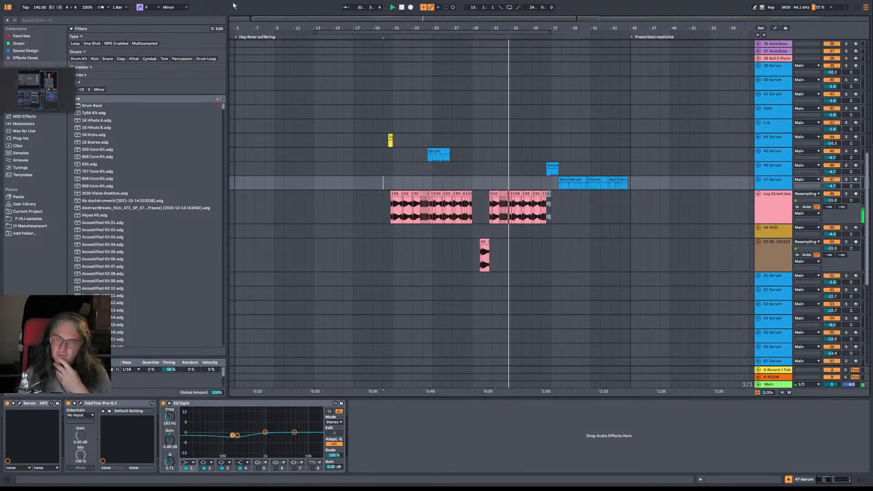
{"action": "scroll", "coordinate": [568, 207], "scroll_direction": "up", "scroll_amount": 5}
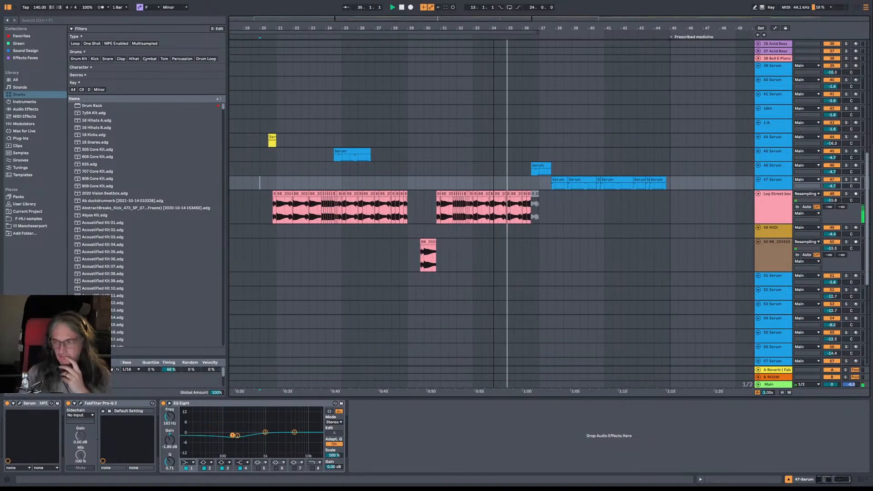
{"action": "scroll", "coordinate": [494, 27], "scroll_direction": "up", "scroll_amount": 1}
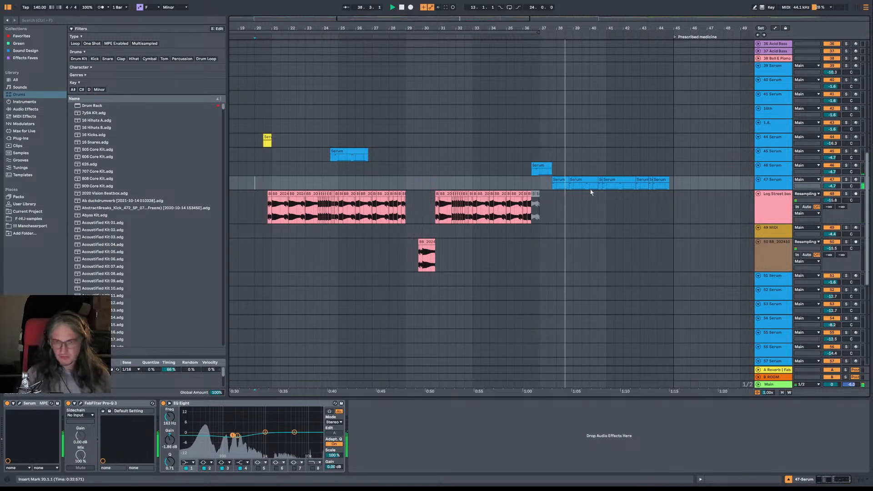
Step: Replay the start of the 46 Serum clip, stop, and place the insert marker at 37.1.1 on the 47 Serum track
{"action": "left_click", "coordinate": [534, 167]}
{"action": "key", "text": "space"}
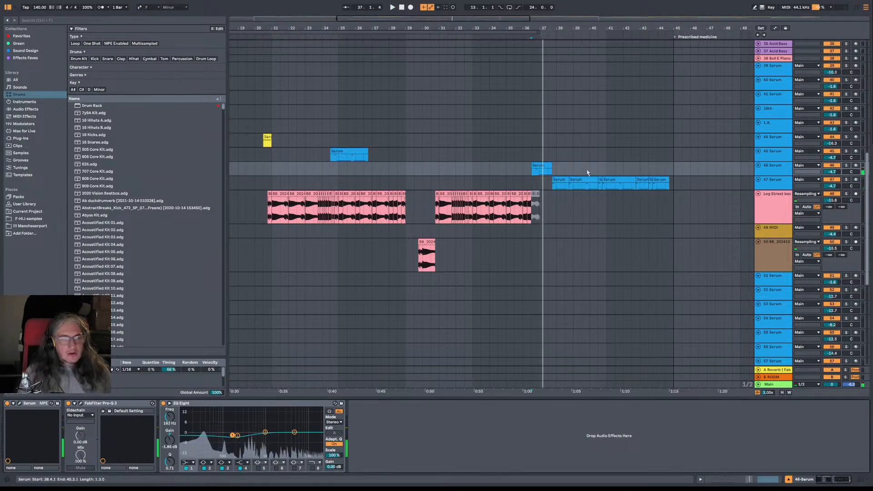
{"action": "left_click", "coordinate": [545, 186]}
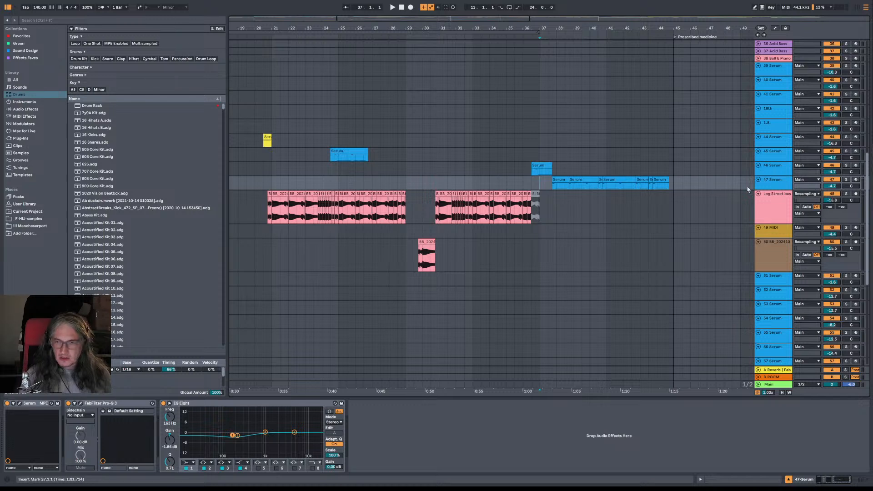
Step: Load a Serum instrument from the Favorites collection onto the empty 49 MIDI track
{"action": "left_click", "coordinate": [780, 236]}
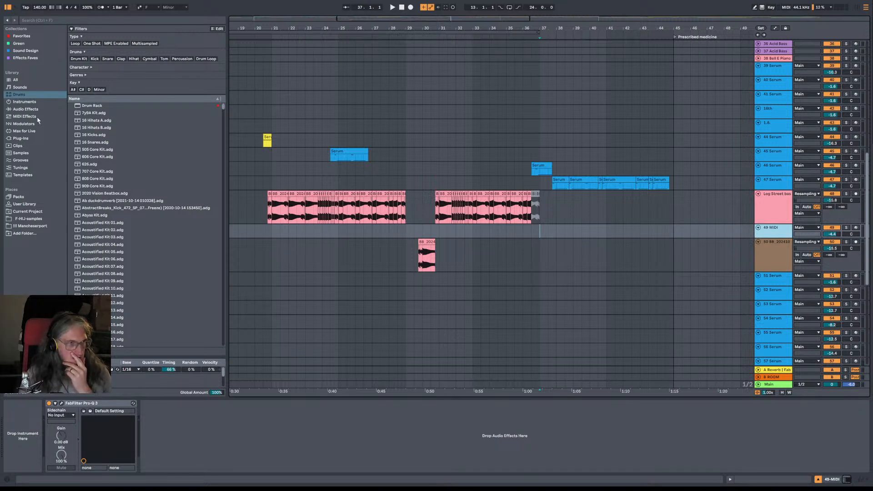
{"action": "left_click", "coordinate": [22, 36]}
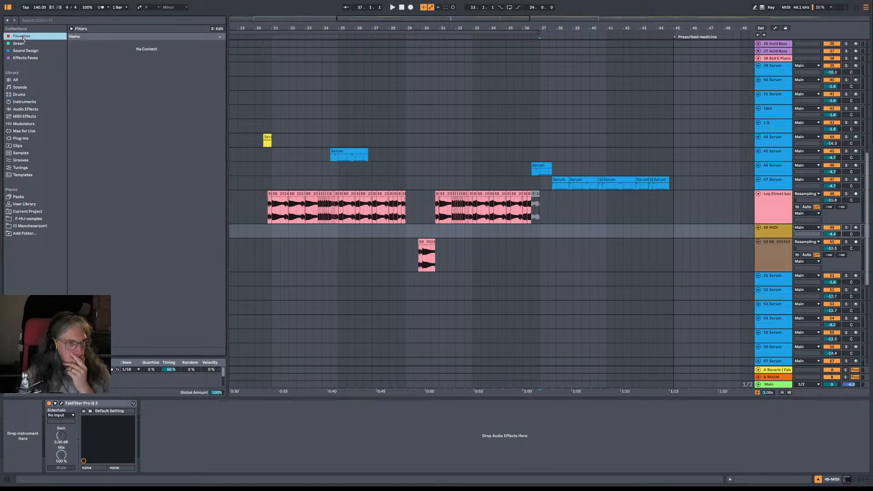
{"action": "scroll", "coordinate": [167, 366], "scroll_direction": "down", "scroll_amount": 2}
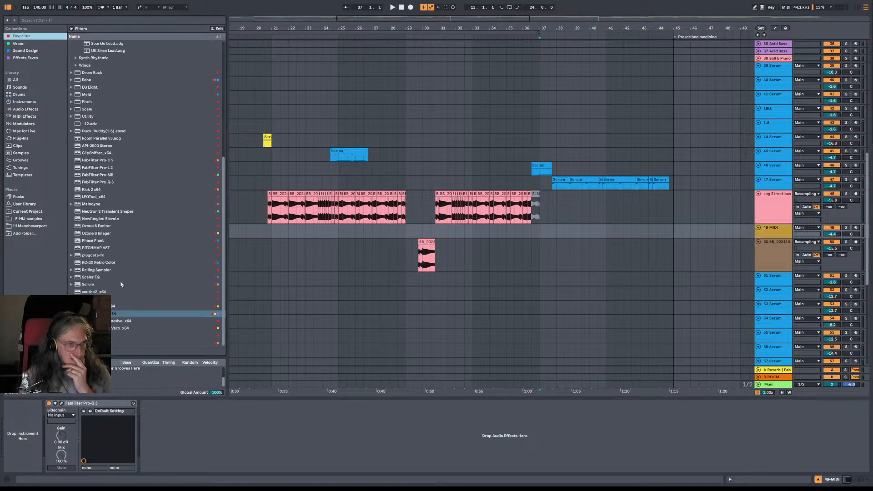
{"action": "left_click", "coordinate": [91, 285]}
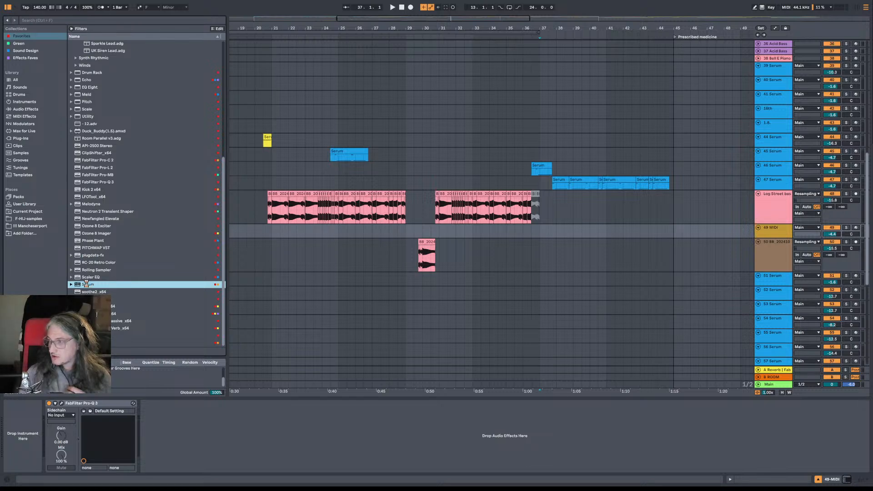
{"action": "double_click", "coordinate": [86, 284]}
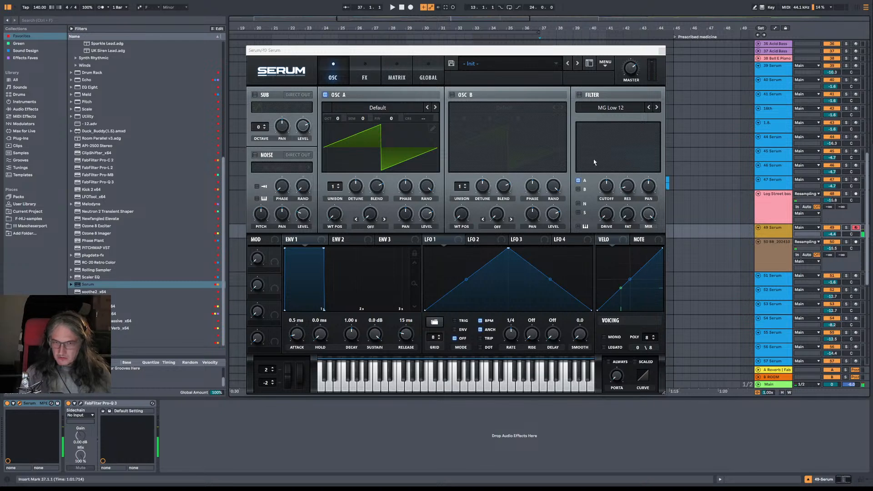
{"action": "left_click", "coordinate": [517, 67]}
{"action": "left_click", "coordinate": [518, 55]}
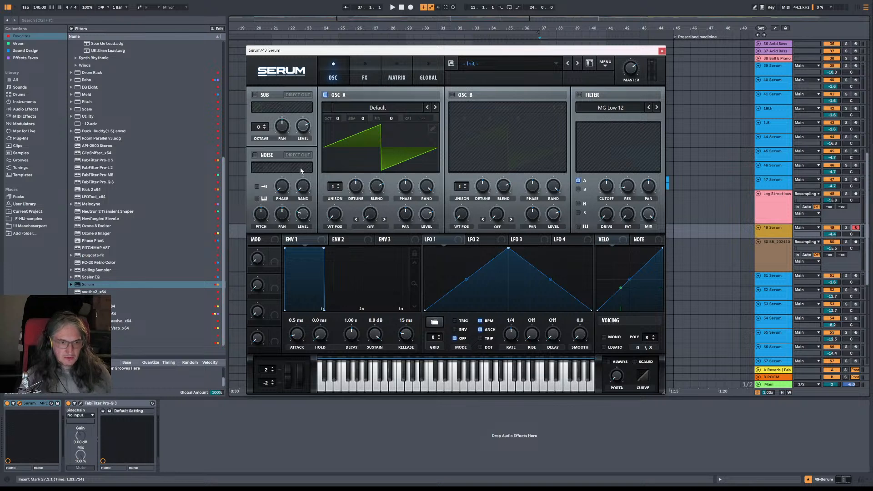
Step: Enable Serum's noise oscillator with the White mono June 22 sample and turn off OSC A
{"action": "left_click", "coordinate": [255, 155]}
{"action": "left_click", "coordinate": [274, 168]}
{"action": "mouse_move", "coordinate": [275, 242]}
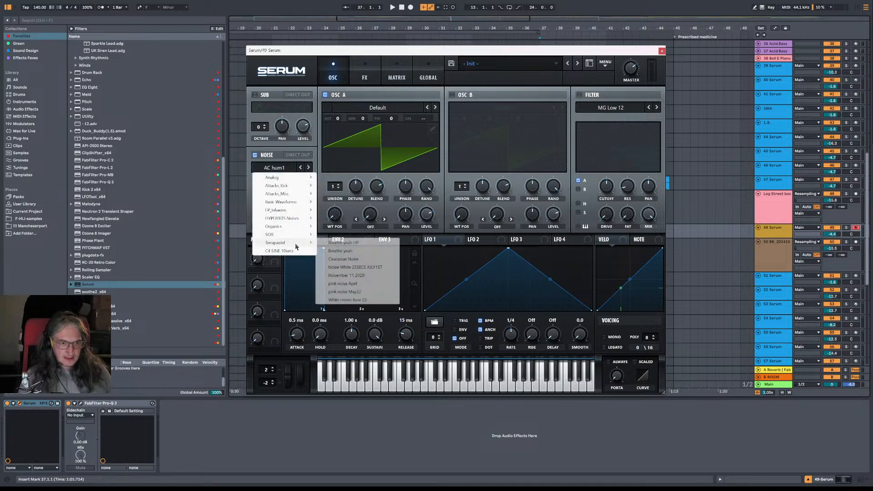
{"action": "left_click", "coordinate": [366, 300]}
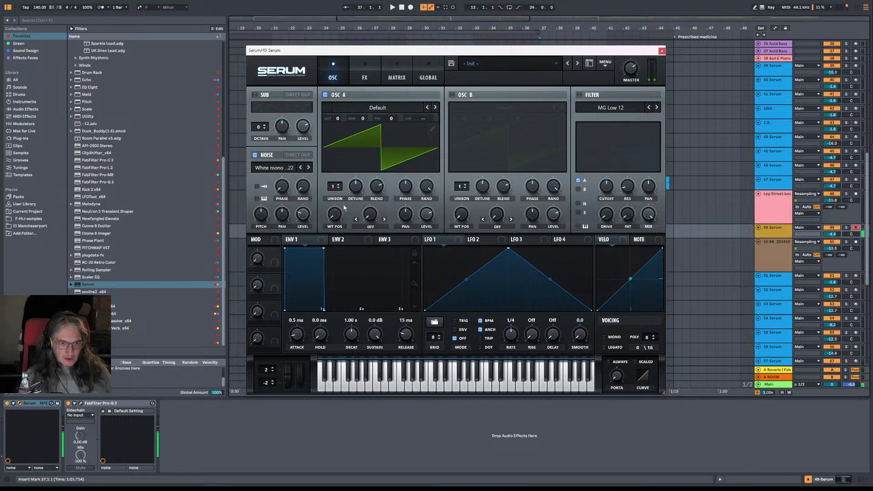
{"action": "left_click", "coordinate": [325, 95]}
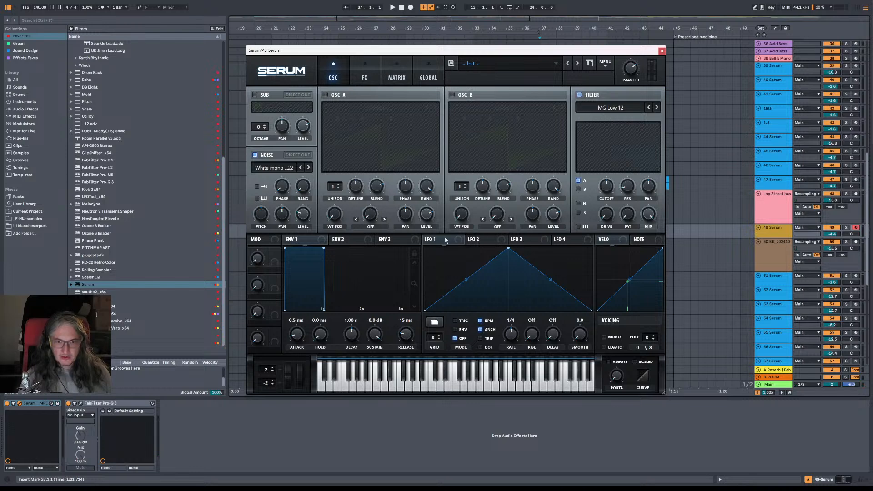
Step: Route the noise through Serum's filter, assign LFO 1 to the cutoff, and set the filter type to Band 24
{"action": "left_click_drag", "start_coordinate": [596, 225], "coordinate": [605, 182]}
{"action": "left_click", "coordinate": [578, 204]}
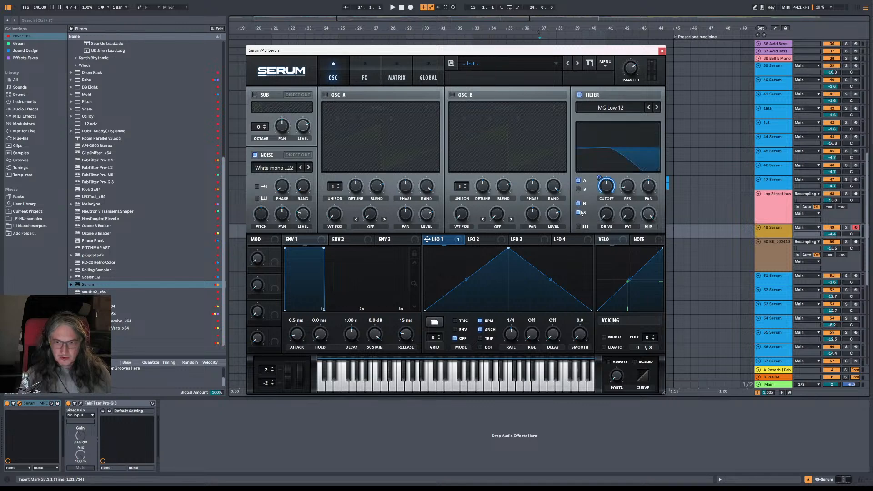
{"action": "left_click", "coordinate": [631, 108]}
{"action": "mouse_move", "coordinate": [597, 119]}
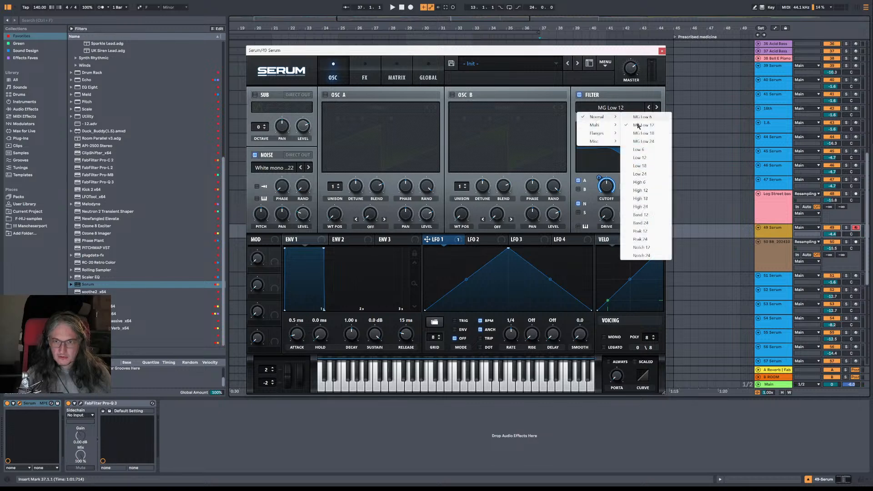
{"action": "left_click", "coordinate": [649, 224]}
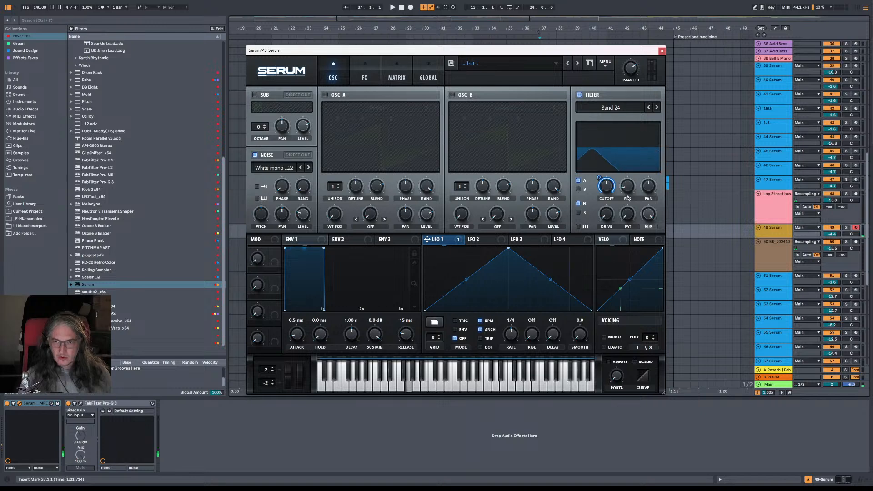
Step: Reshape LFO 1 into a quick initial drop followed by a long rise, adjust its cutoff depth, and set the filter drive to about 39%
{"action": "left_click_drag", "start_coordinate": [508, 247], "coordinate": [590, 248]}
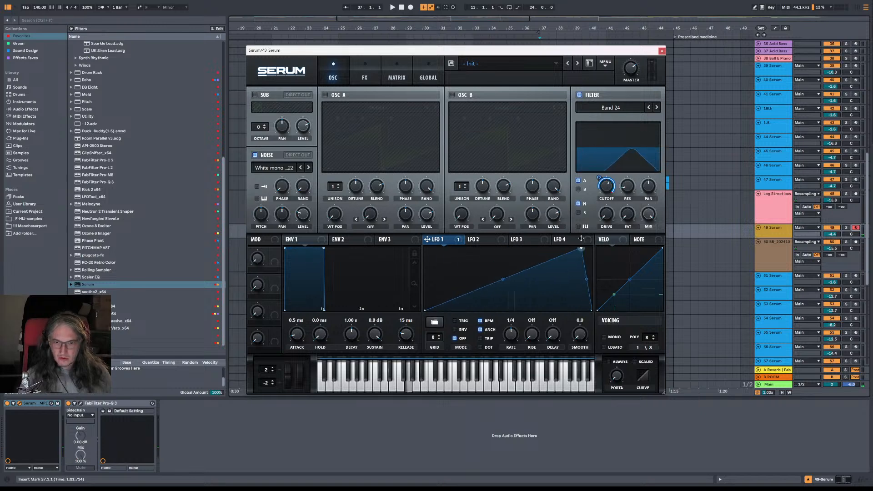
{"action": "double_click", "coordinate": [435, 307]}
{"action": "left_click_drag", "start_coordinate": [435, 306], "coordinate": [425, 248]}
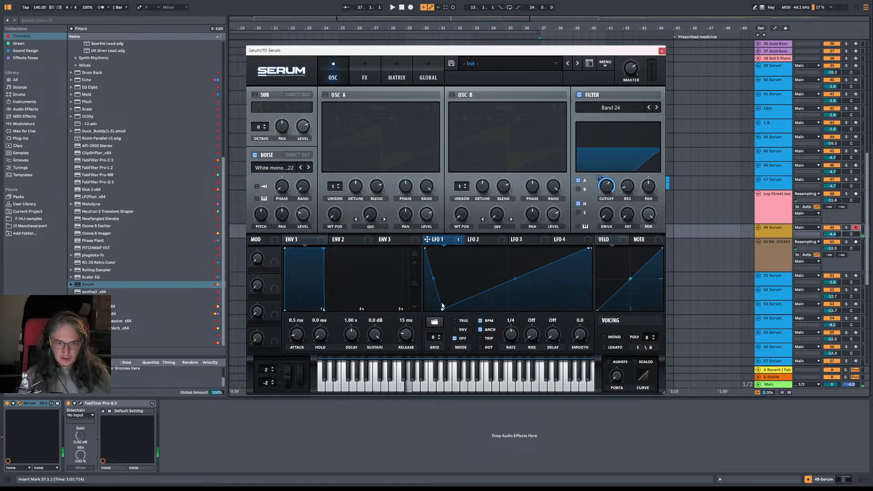
{"action": "left_click_drag", "start_coordinate": [443, 309], "coordinate": [430, 289]}
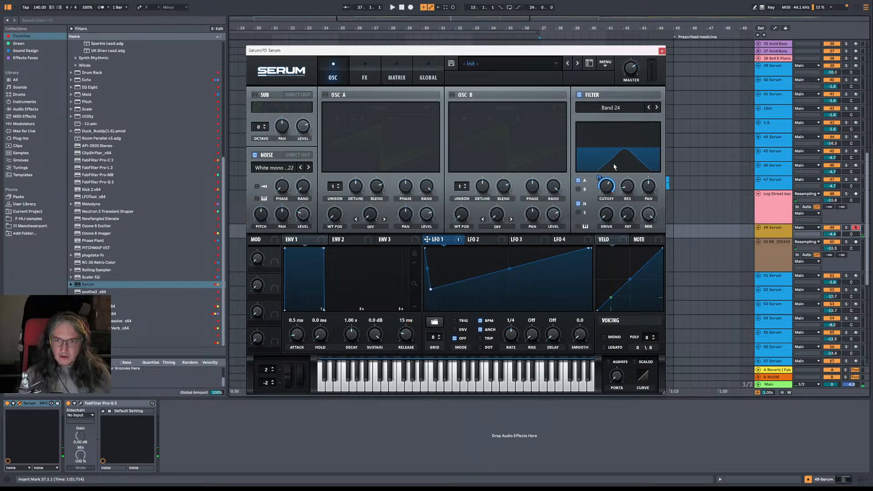
{"action": "left_click_drag", "start_coordinate": [600, 178], "coordinate": [599, 181]}
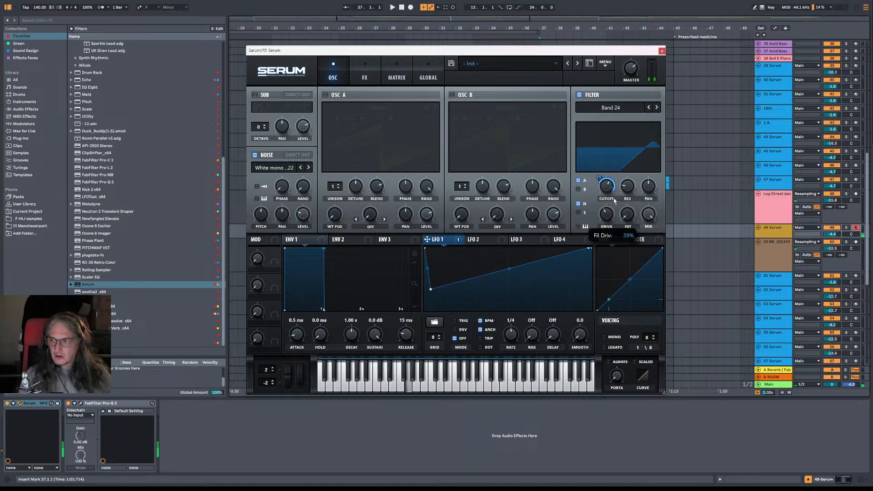
{"action": "mouse_move", "coordinate": [612, 193]}
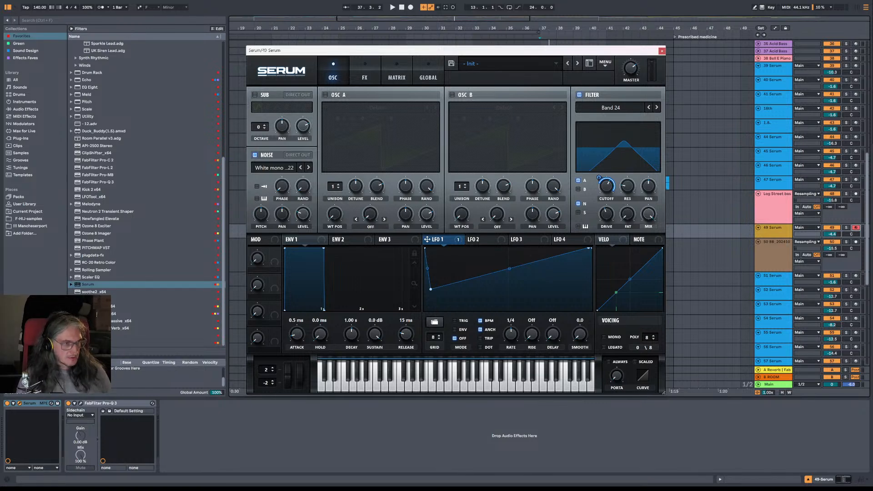
{"action": "key", "text": "alt+Tab"}
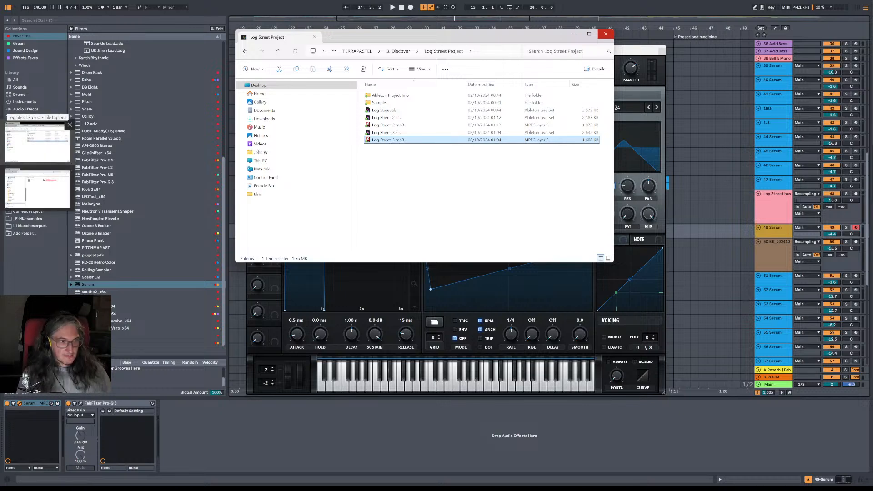
{"action": "left_click", "coordinate": [574, 35]}
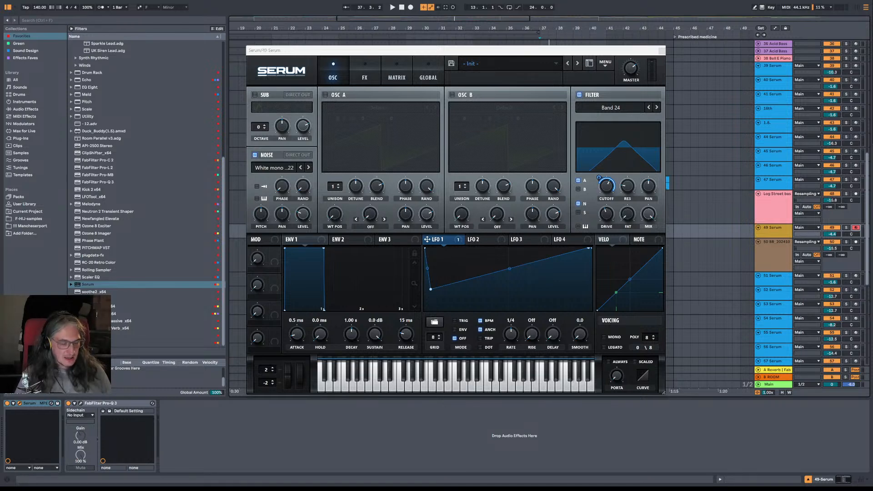
{"action": "mouse_move", "coordinate": [2, 190]}
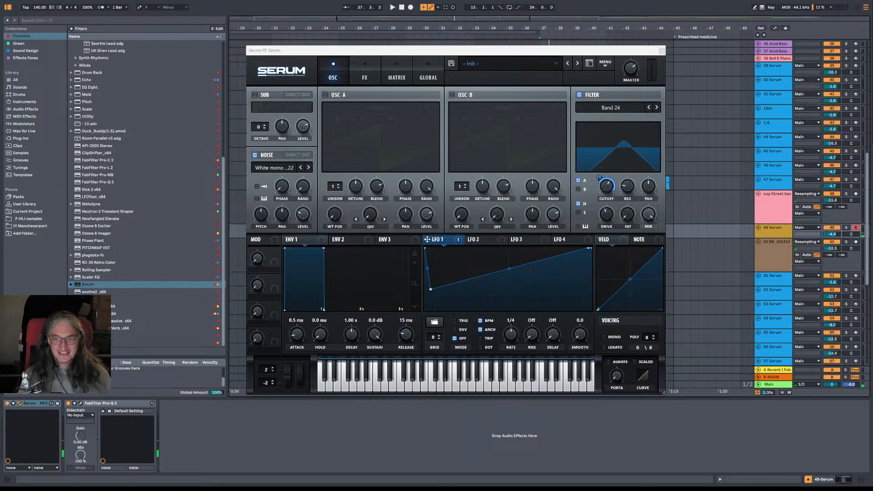
Step: Set LFO 1 to TRIG mode, play the arrangement from 37.1.1, and lower the LFO curve's low point
{"action": "left_click", "coordinate": [455, 320]}
{"action": "left_click", "coordinate": [662, 52]}
{"action": "key", "text": "space"}
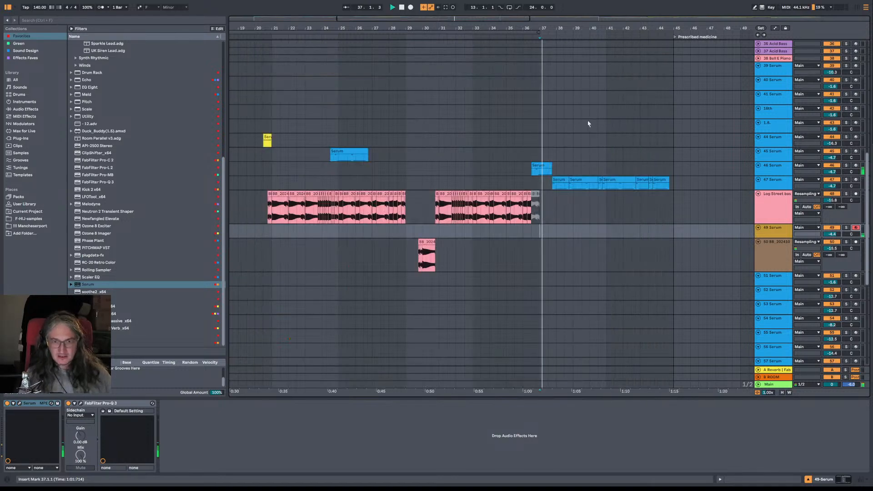
{"action": "left_click", "coordinate": [20, 403]}
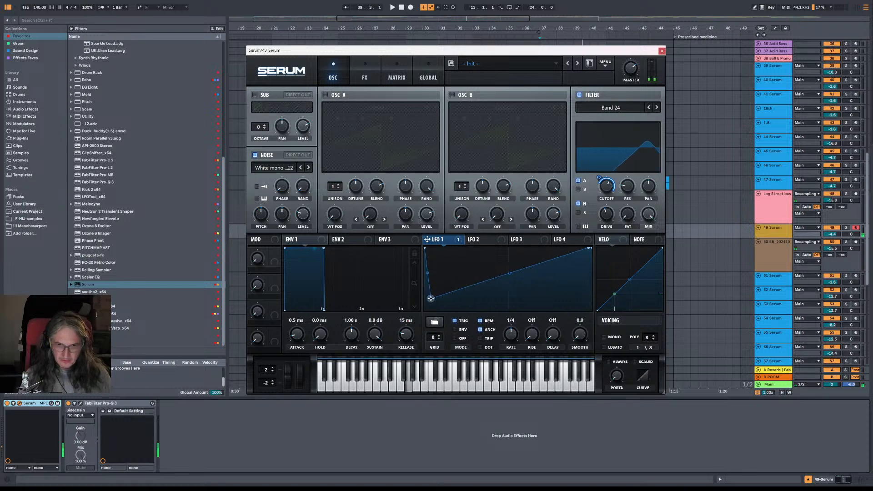
{"action": "left_click_drag", "start_coordinate": [511, 275], "coordinate": [512, 274]}
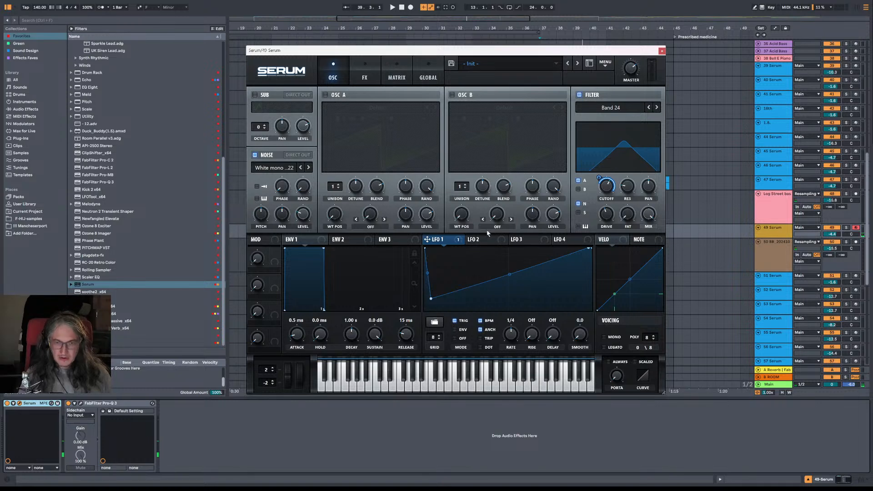
Step: Add a Chaos1 modulation of the filter cutoff in Serum's mod matrix and give it a positive amount
{"action": "left_click", "coordinate": [369, 65]}
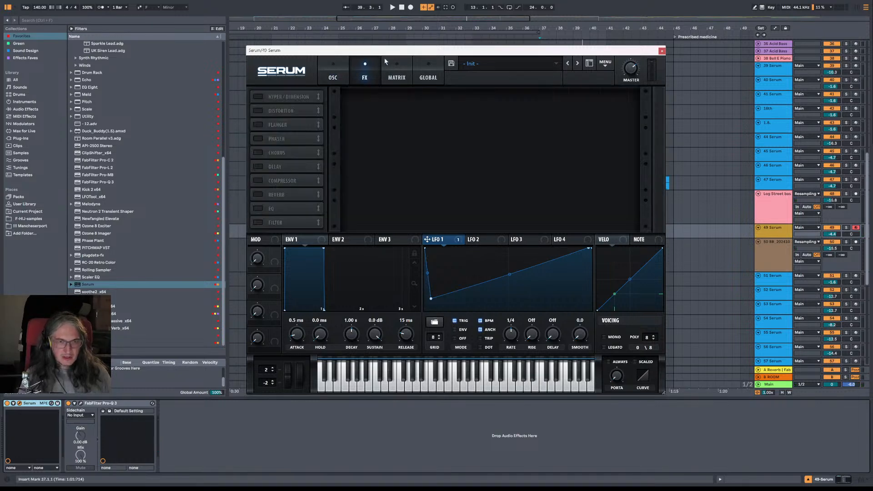
{"action": "left_click", "coordinate": [338, 73]}
{"action": "left_click", "coordinate": [401, 72]}
{"action": "left_click", "coordinate": [423, 69]}
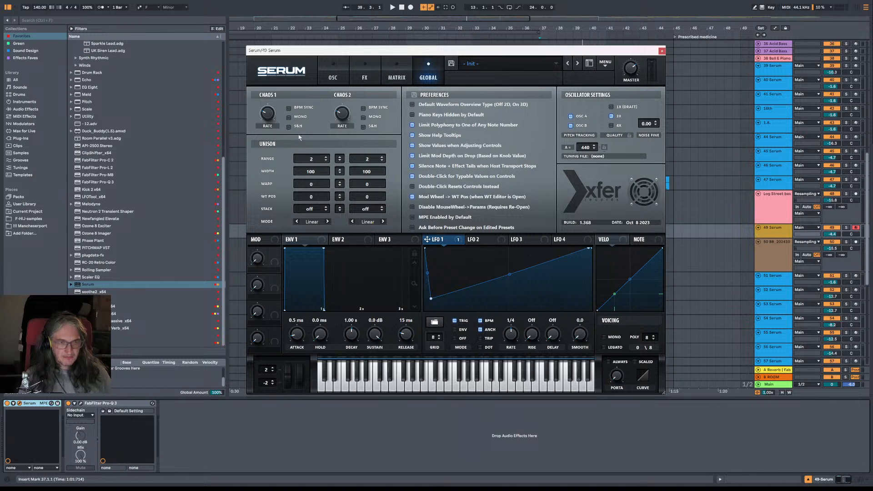
{"action": "left_click", "coordinate": [333, 73]}
{"action": "left_click", "coordinate": [365, 72]}
{"action": "left_click", "coordinate": [397, 72]}
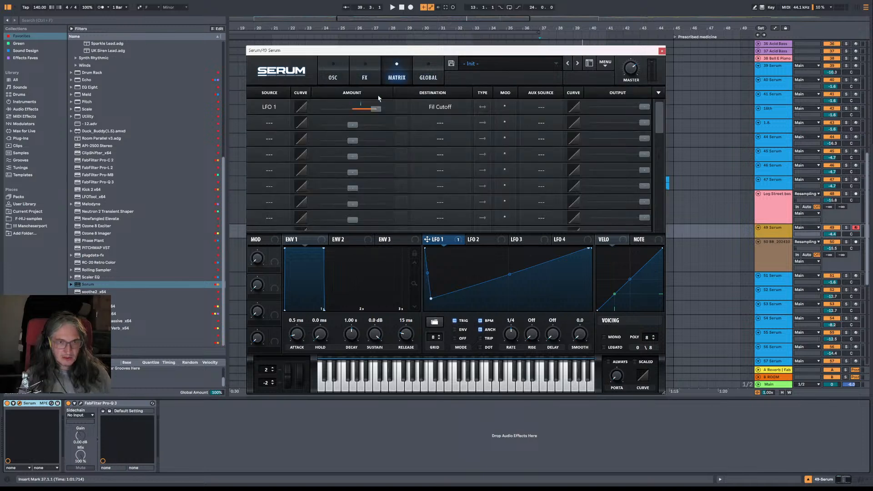
{"action": "left_click", "coordinate": [269, 123]}
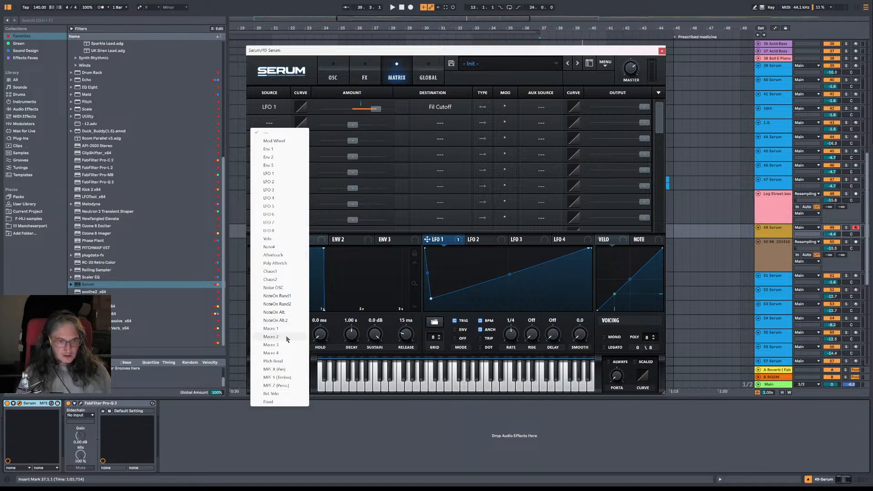
{"action": "left_click", "coordinate": [282, 272]}
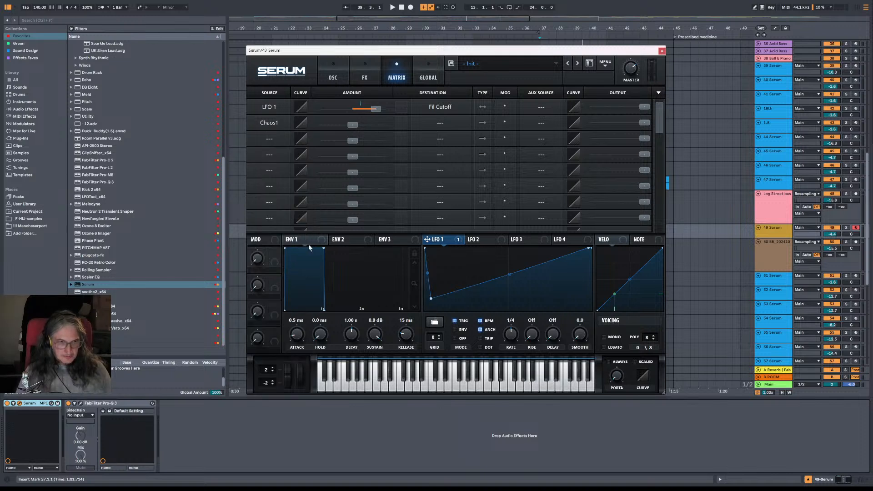
{"action": "left_click", "coordinate": [411, 124]}
{"action": "mouse_move", "coordinate": [443, 174]}
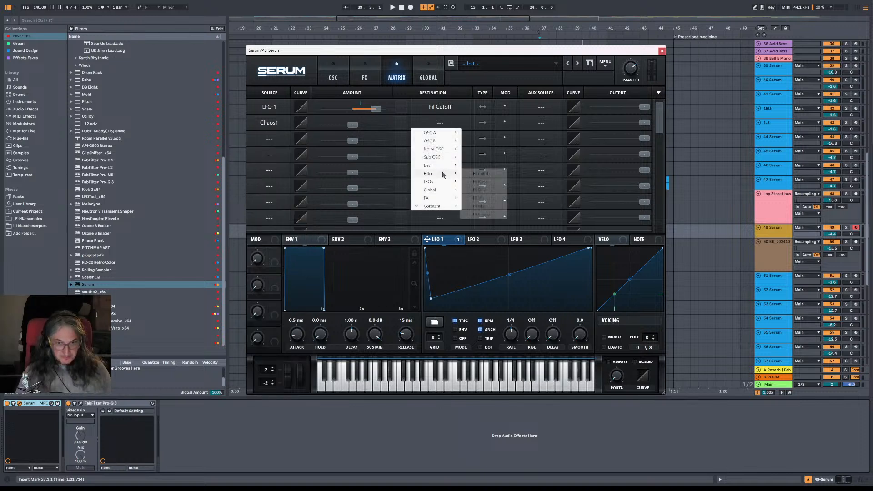
{"action": "left_click", "coordinate": [482, 174]}
{"action": "left_click_drag", "start_coordinate": [353, 124], "coordinate": [381, 131]}
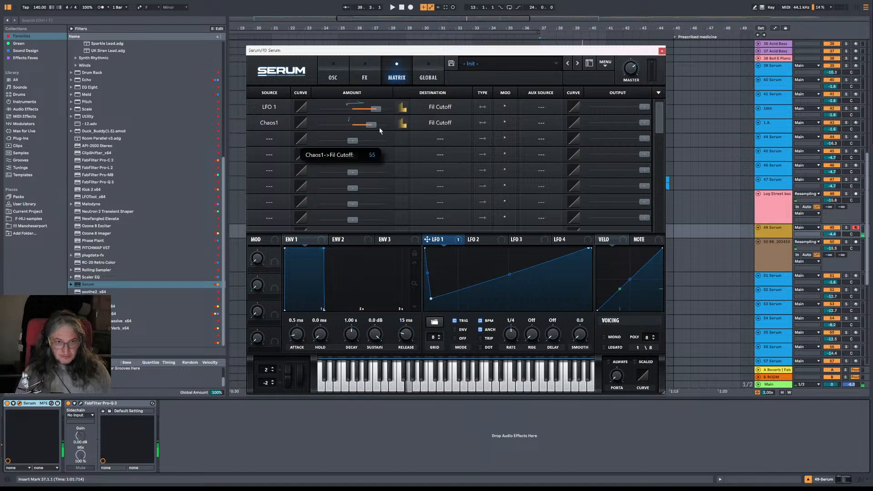
Step: Set the Chaos 1 rate to 1000 Hz and switch on its Mono, BPM Sync and S&H options
{"action": "left_click", "coordinate": [334, 78]}
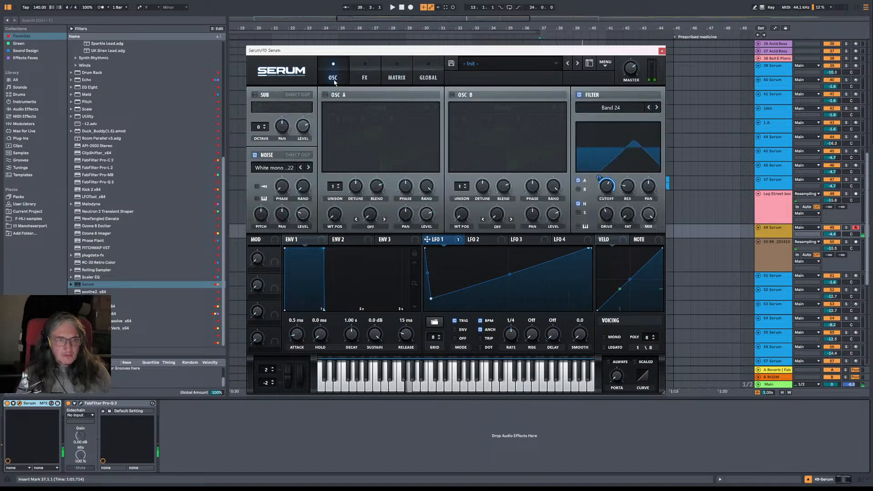
{"action": "left_click", "coordinate": [367, 71]}
{"action": "left_click", "coordinate": [400, 70]}
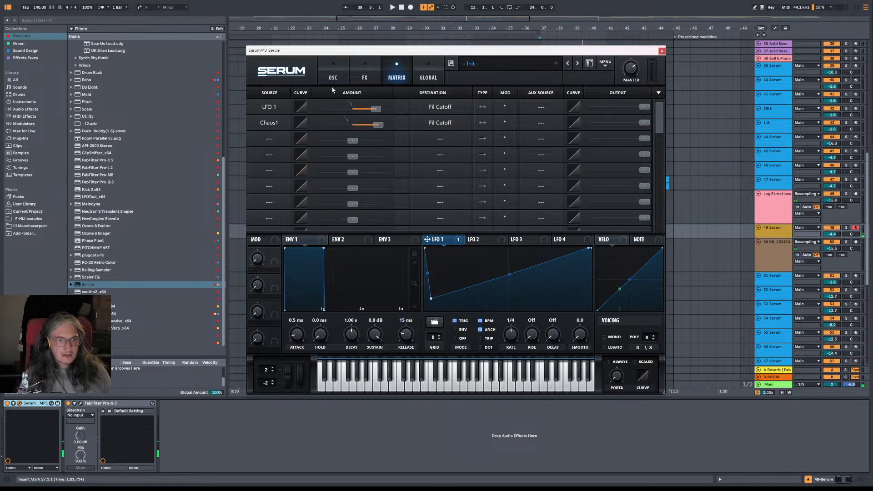
{"action": "left_click", "coordinate": [440, 66]}
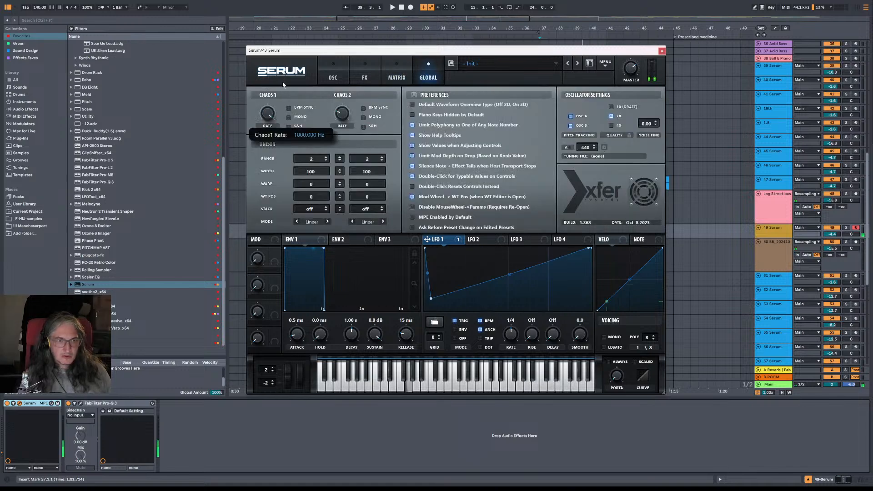
{"action": "left_click", "coordinate": [289, 118]}
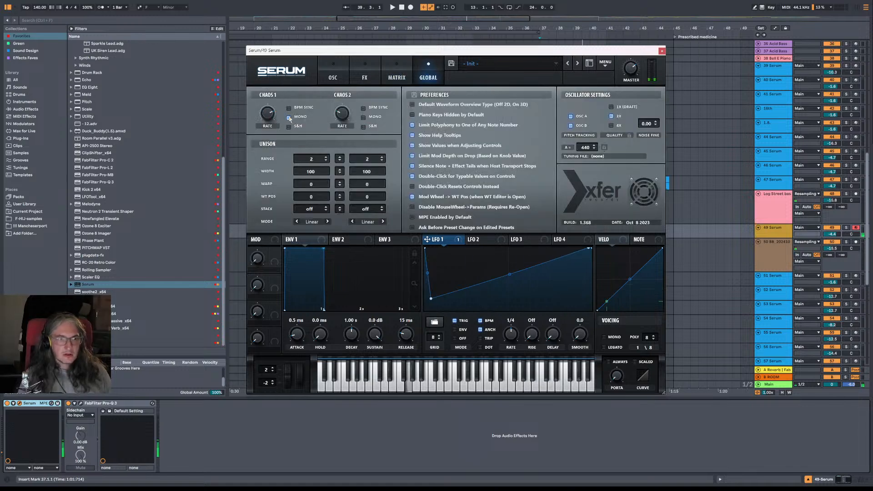
{"action": "left_click", "coordinate": [289, 109]}
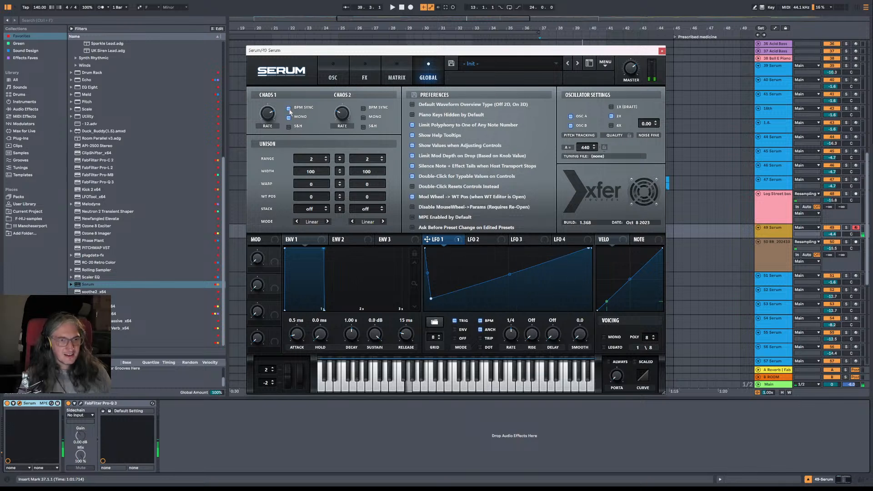
{"action": "left_click", "coordinate": [289, 127]}
Step: Reduce the Chaos1 modulation of the filter cutoff to a small positive amount
{"action": "left_click", "coordinate": [332, 65]}
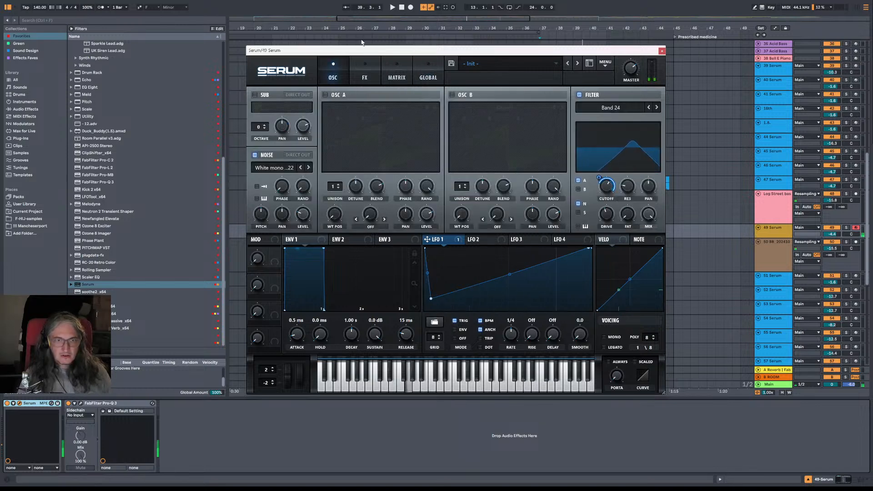
{"action": "left_click", "coordinate": [365, 75]}
{"action": "left_click", "coordinate": [397, 75]}
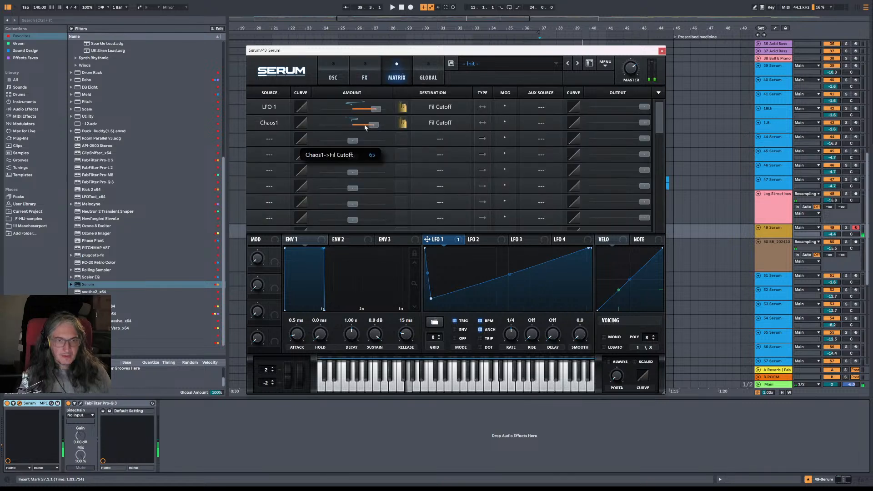
{"action": "left_click_drag", "start_coordinate": [365, 128], "coordinate": [335, 124]}
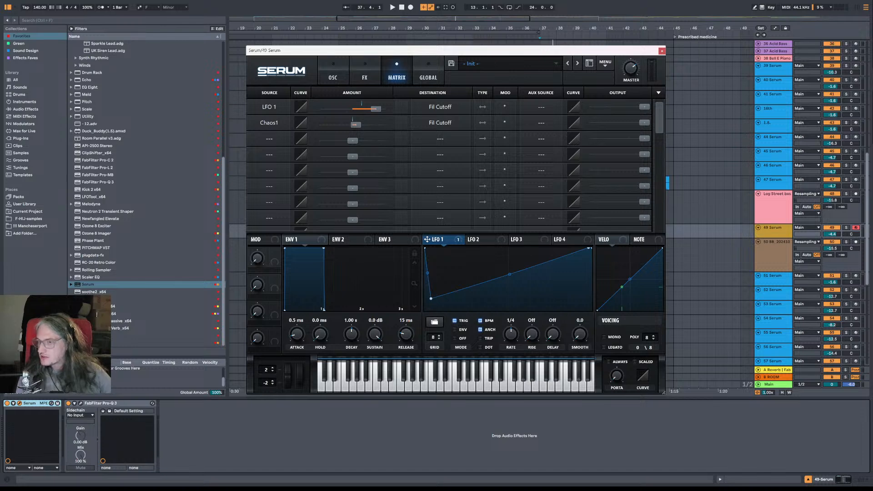
Step: Move the Serum window aside to uncover the clips and play the arrangement from 37.1.1 on the 49 Serum track
{"action": "left_click_drag", "start_coordinate": [616, 50], "coordinate": [338, 92]}
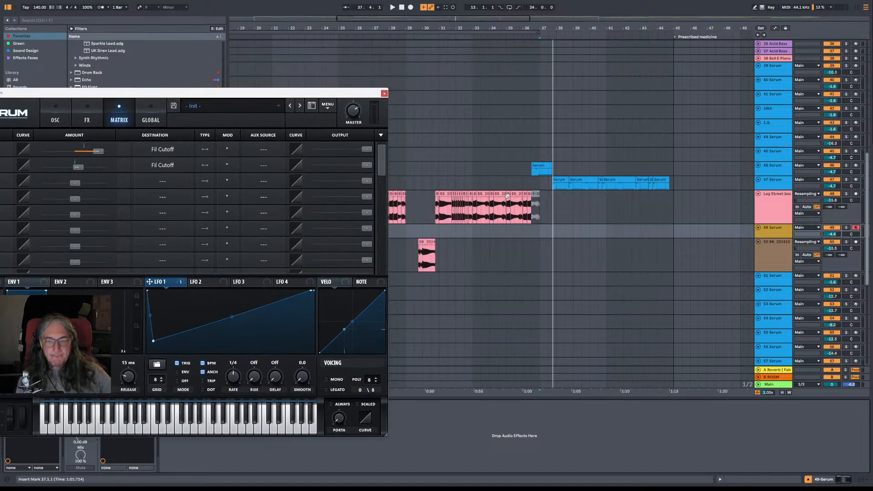
{"action": "key", "text": "space"}
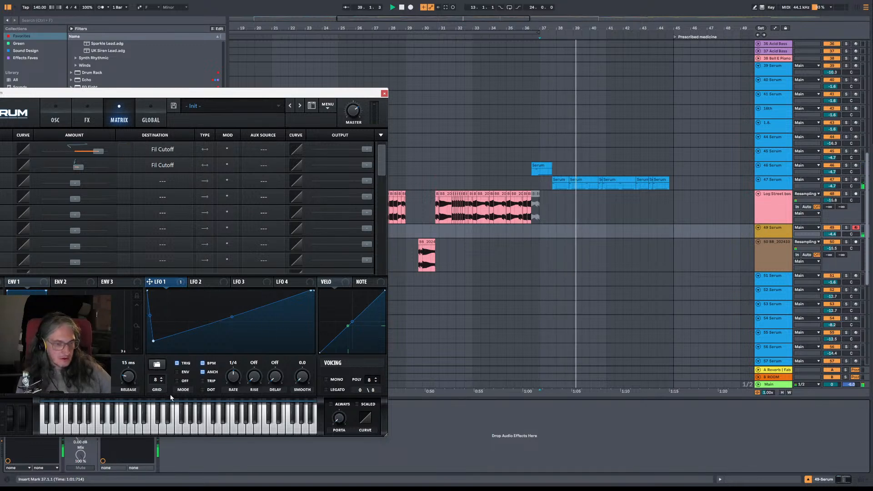
{"action": "left_click", "coordinate": [543, 234]}
{"action": "key", "text": "space"}
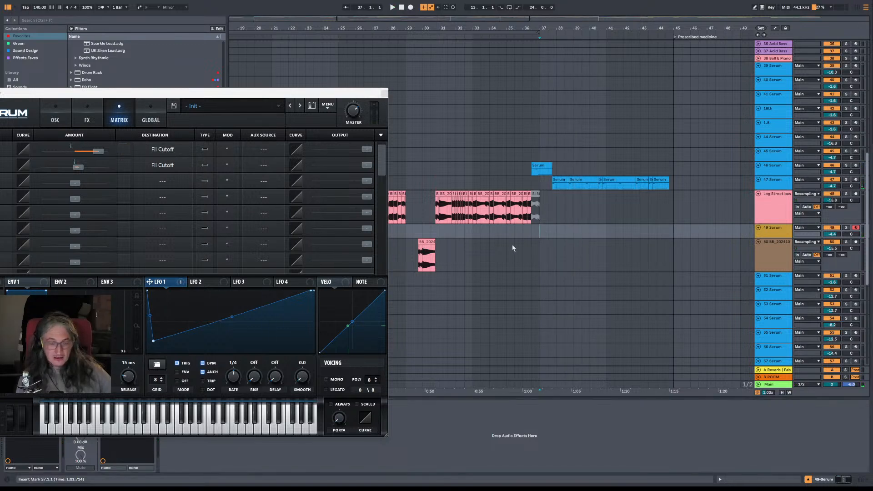
{"action": "key", "text": "space"}
{"action": "key", "text": "space"}
Step: Play the arrangement from 21.1.1, stop, and place the insert marker at the start of the first Log Street bass clips
{"action": "left_click_drag", "start_coordinate": [452, 29], "coordinate": [688, 30]}
{"action": "left_click", "coordinate": [502, 233]}
{"action": "key", "text": "space"}
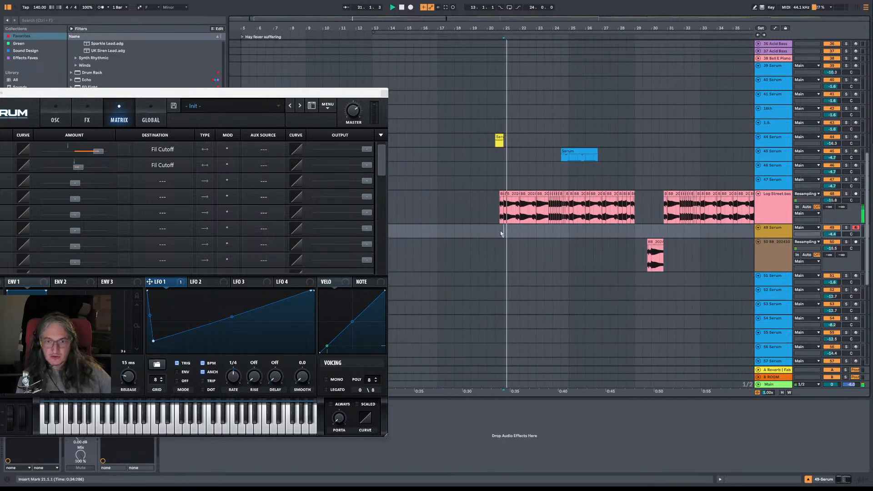
{"action": "key", "text": "space"}
{"action": "left_click", "coordinate": [501, 186]}
{"action": "left_click", "coordinate": [500, 206]}
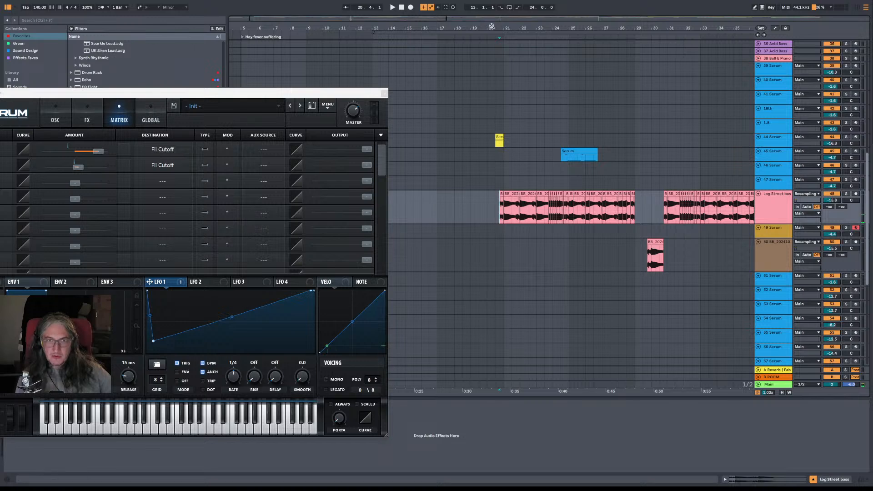
Step: Listen to the first Log Street bass clips from their start, and again from 23.4.1 through the 45 Serum clip
{"action": "left_click_drag", "start_coordinate": [492, 26], "coordinate": [477, 47]}
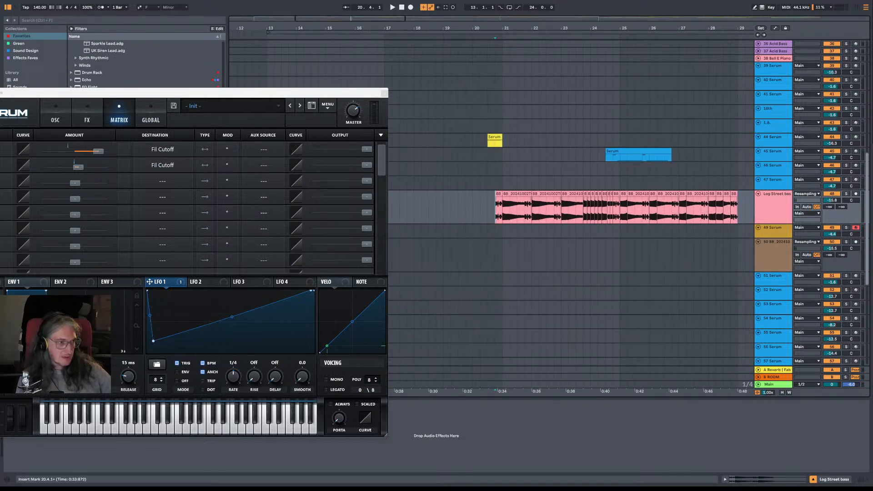
{"action": "key", "text": "alt+Tab"}
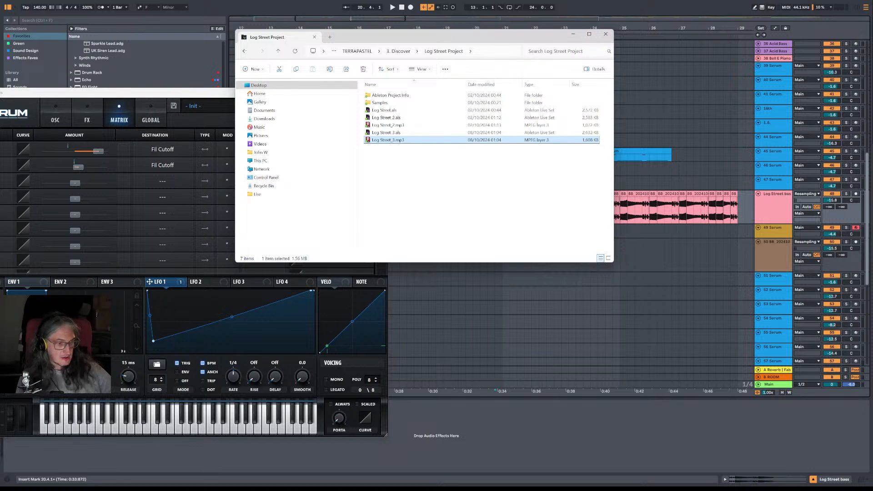
{"action": "key", "text": "alt+Tab"}
{"action": "key", "text": "space"}
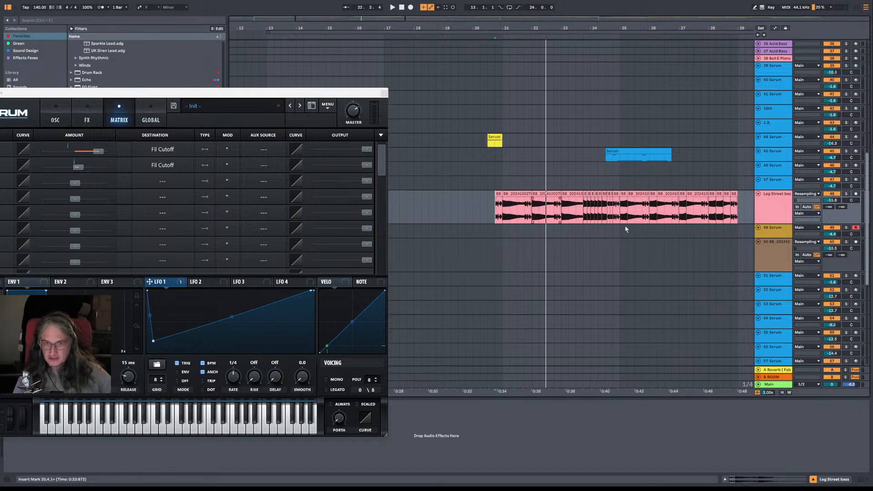
{"action": "left_click", "coordinate": [584, 186]}
{"action": "key", "text": "space"}
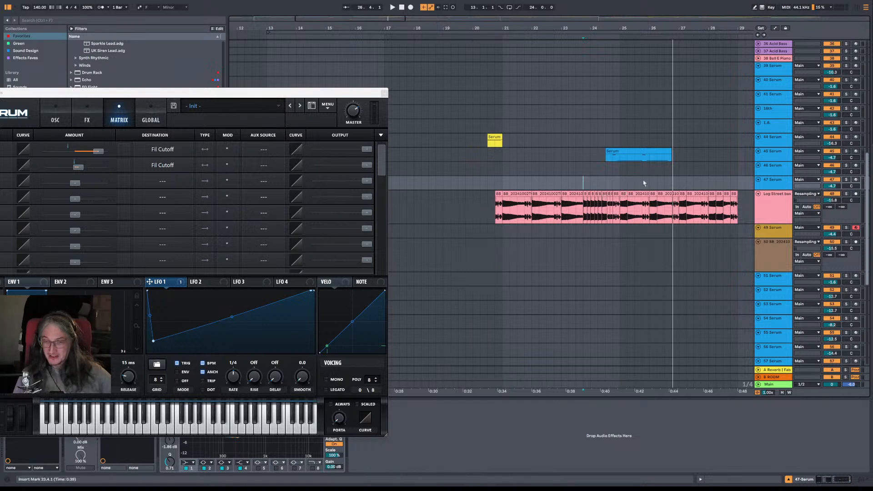
Step: Play the arrangement from 36.1.1 on the 47 Serum track, then move the Serum window upward to show it fully and stop
{"action": "left_click_drag", "start_coordinate": [722, 182], "coordinate": [564, 183]}
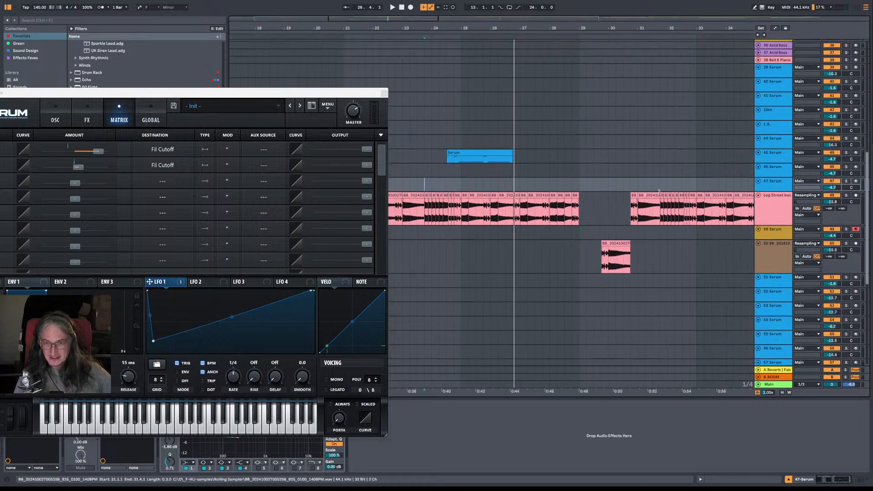
{"action": "scroll", "coordinate": [625, 186], "scroll_direction": "right", "scroll_amount": 10}
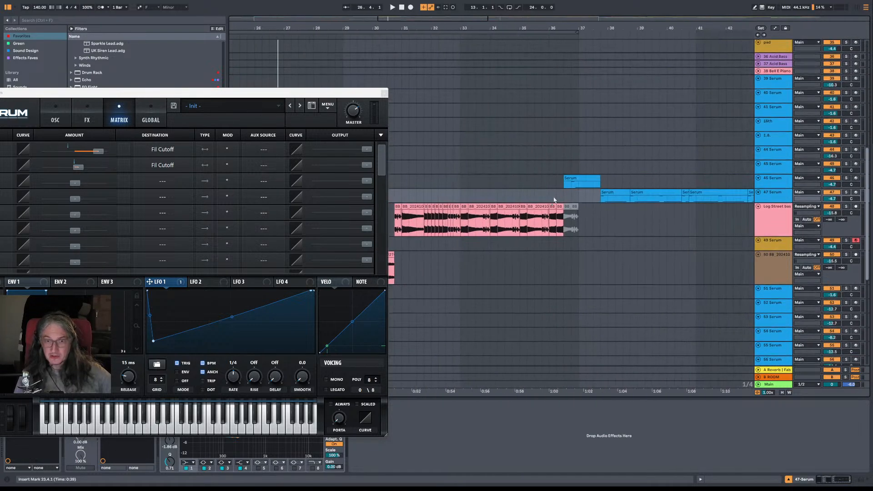
{"action": "left_click", "coordinate": [550, 201]}
{"action": "key", "text": "space"}
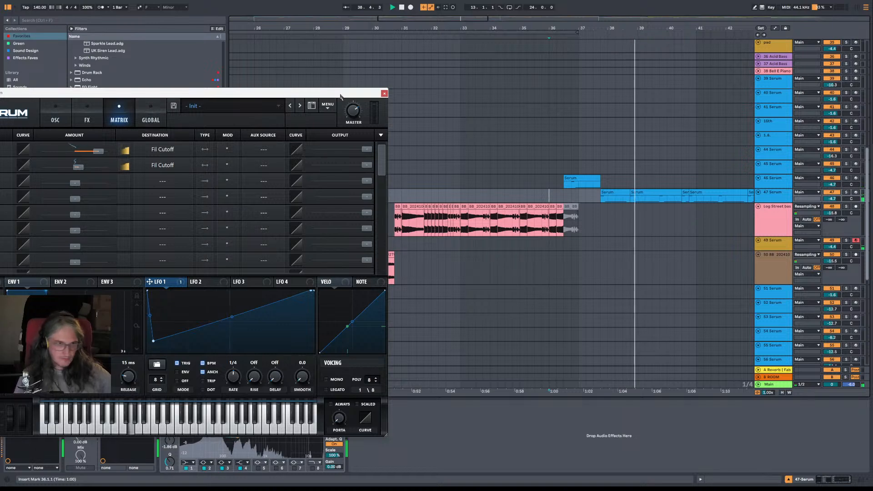
{"action": "left_click_drag", "start_coordinate": [377, 93], "coordinate": [539, 52]}
{"action": "key", "text": "space"}
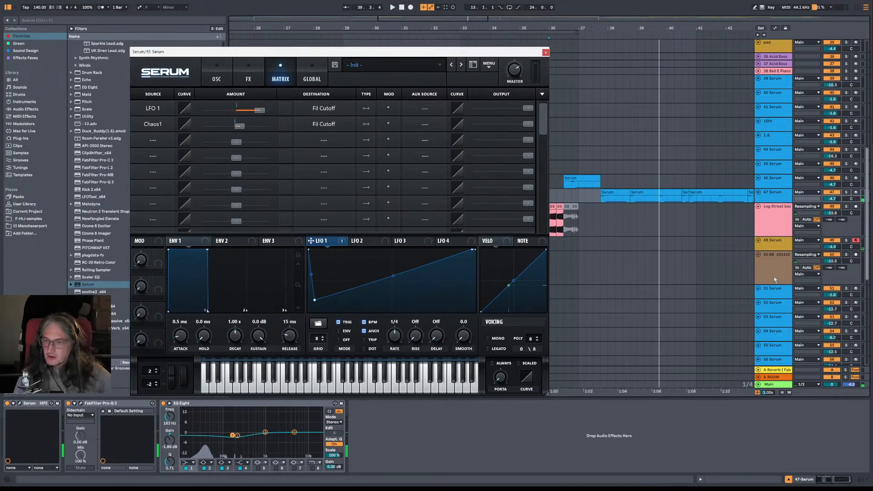
Step: Record a held G2 note for one bar on the 49 Serum track from 37.1.1 and open the recorded clip
{"action": "left_click", "coordinate": [586, 241]}
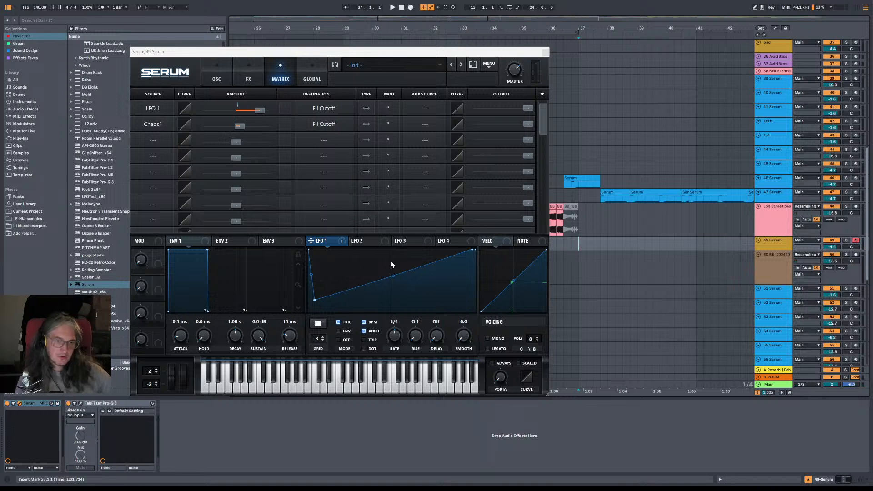
{"action": "left_click", "coordinate": [412, 8]}
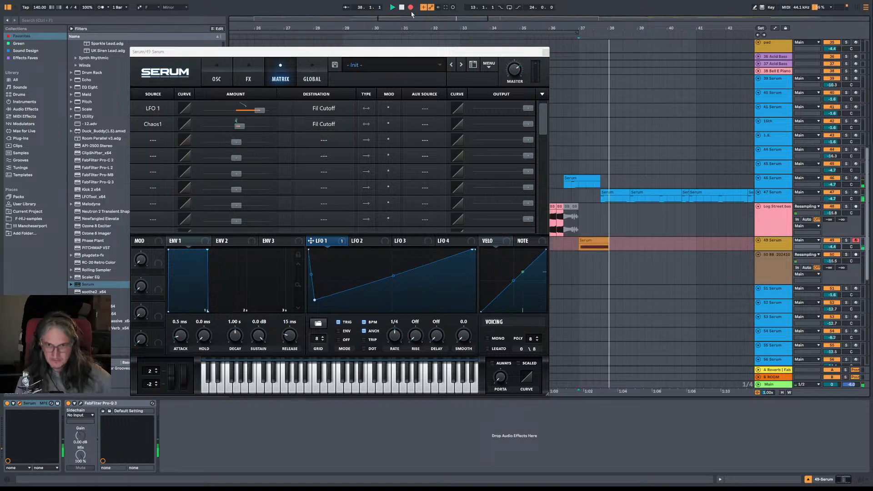
{"action": "key", "text": "space"}
{"action": "double_click", "coordinate": [587, 241]}
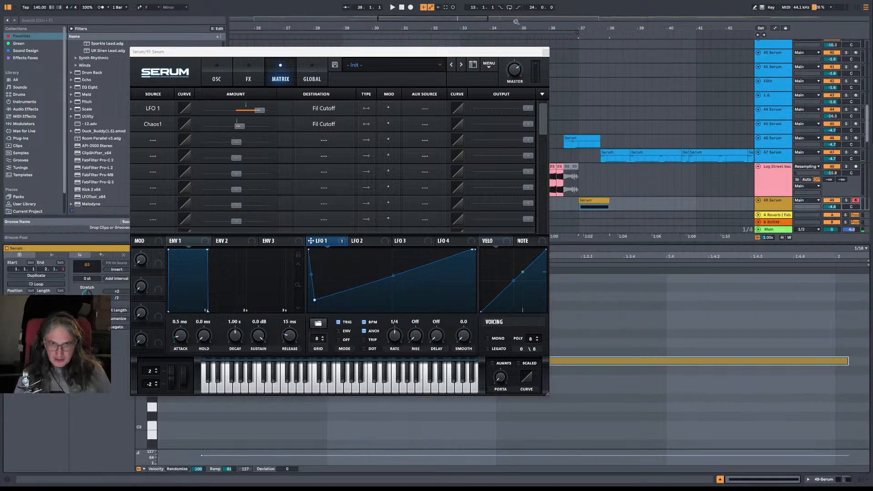
Step: Move the Serum window clear of the notes and fit the G2 note to the full bar from 1.1.1 to 2.1.1
{"action": "left_click_drag", "start_coordinate": [448, 52], "coordinate": [462, 1]}
{"action": "left_click_drag", "start_coordinate": [215, 363], "coordinate": [166, 366]}
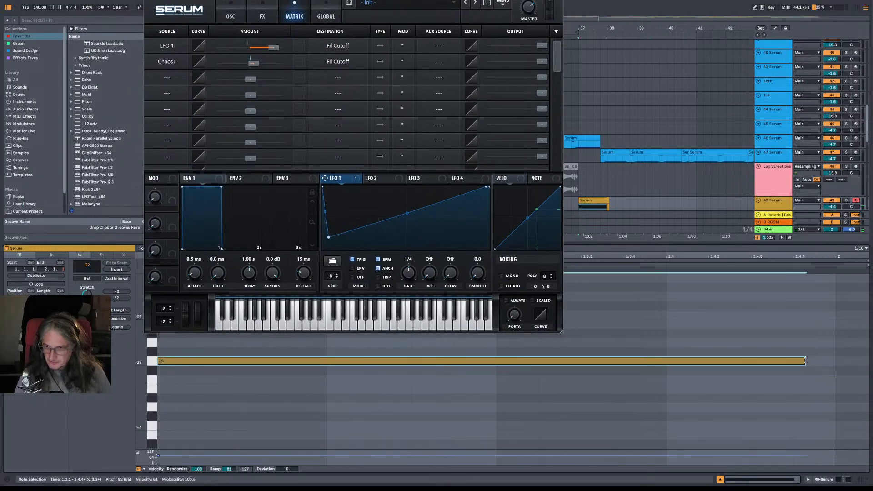
{"action": "left_click_drag", "start_coordinate": [805, 362], "coordinate": [835, 361]}
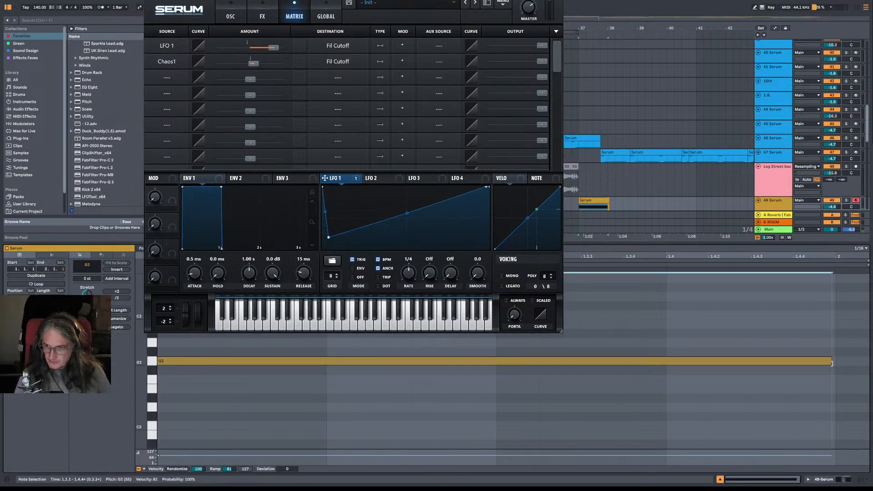
Step: Enable looping on the recorded 49 Serum clip and end the loop at bar 2 so it spans exactly one bar
{"action": "left_click", "coordinate": [836, 262]}
{"action": "key", "text": "ctrl+l"}
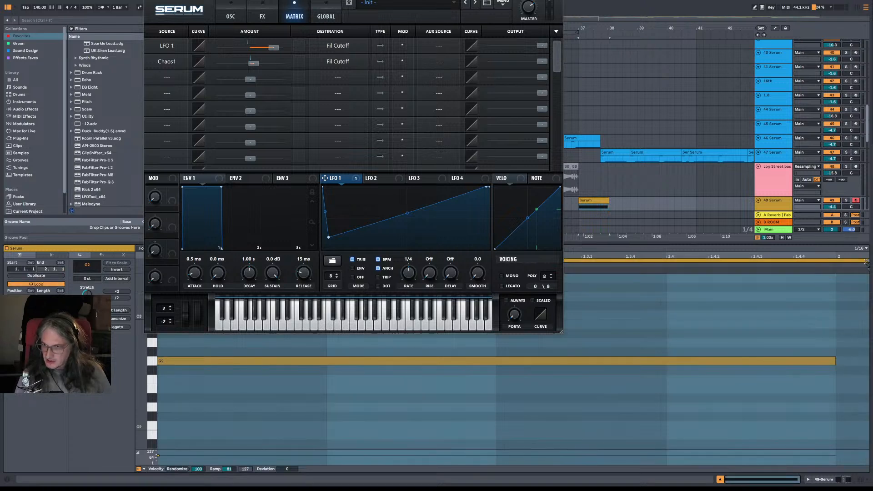
{"action": "left_click_drag", "start_coordinate": [866, 261], "coordinate": [835, 262]}
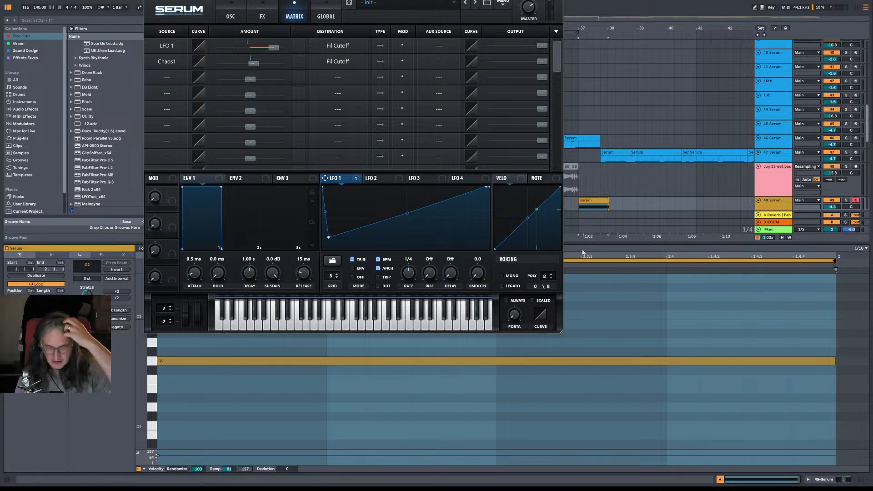
Step: Play the arrangement from the start of the first 47 Serum clip, over the looped 49 Serum clip
{"action": "left_click", "coordinate": [602, 206]}
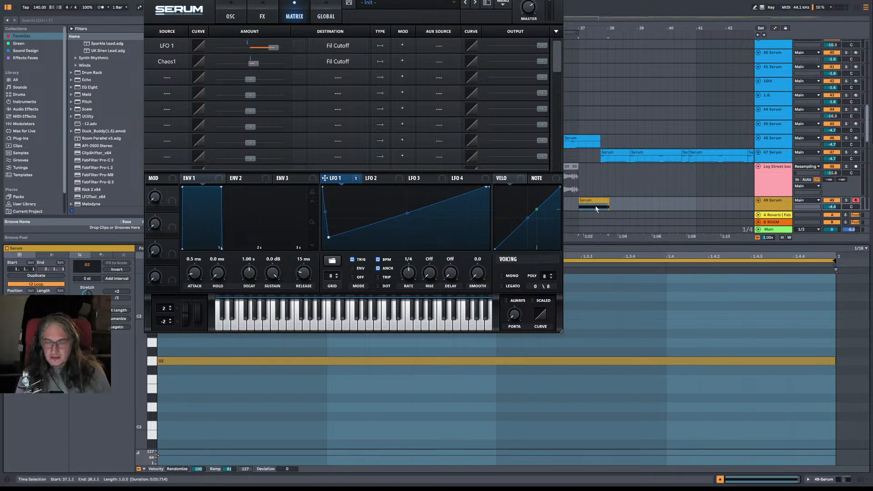
{"action": "left_click_drag", "start_coordinate": [584, 195], "coordinate": [631, 196]}
{"action": "left_click", "coordinate": [610, 158]}
{"action": "scroll", "coordinate": [630, 182], "scroll_direction": "down", "scroll_amount": 1}
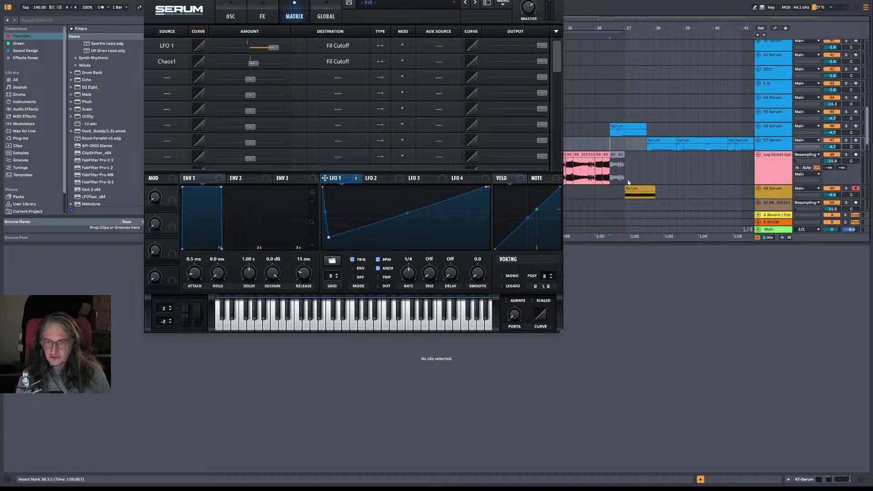
{"action": "left_click", "coordinate": [647, 175]}
{"action": "key", "text": "space"}
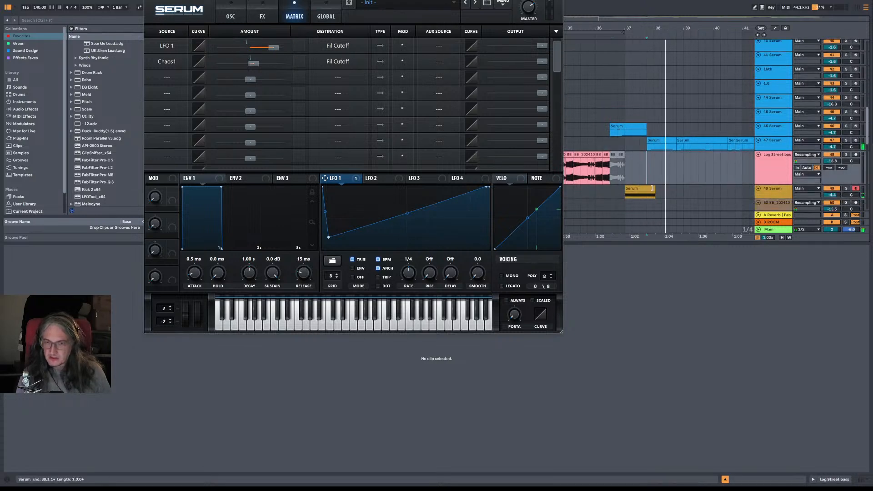
Step: Extend the looped 49 Serum clip to eight bars and place the insert marker at 38.1.1
{"action": "left_click_drag", "start_coordinate": [655, 189], "coordinate": [716, 189]}
{"action": "key", "text": "space"}
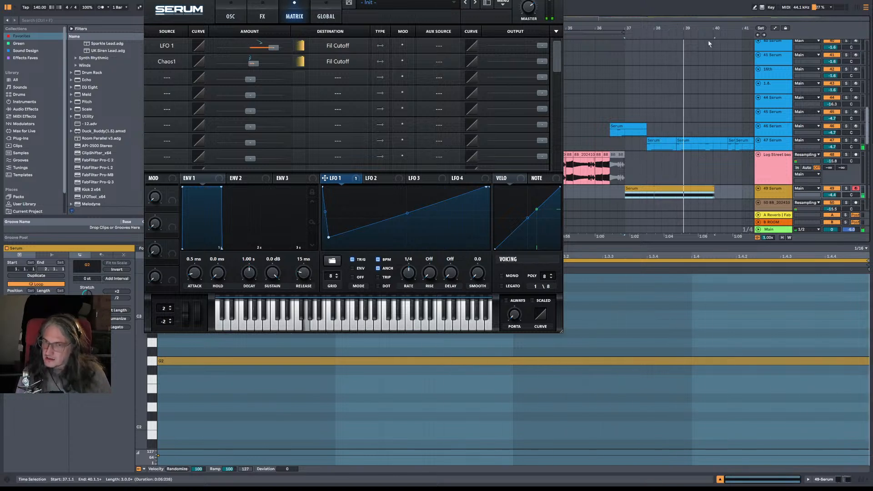
{"action": "scroll", "coordinate": [652, 210], "scroll_direction": "down", "scroll_amount": 3}
{"action": "scroll", "coordinate": [652, 212], "scroll_direction": "right", "scroll_amount": 1}
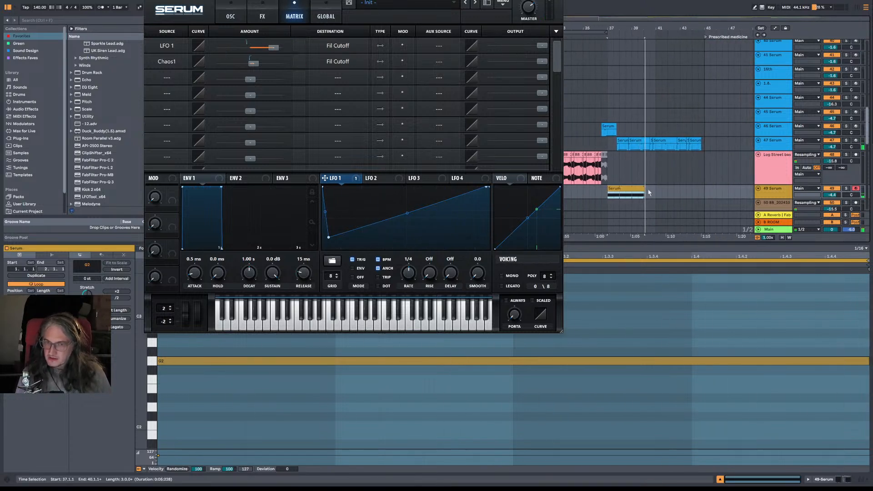
{"action": "left_click_drag", "start_coordinate": [643, 188], "coordinate": [705, 188]}
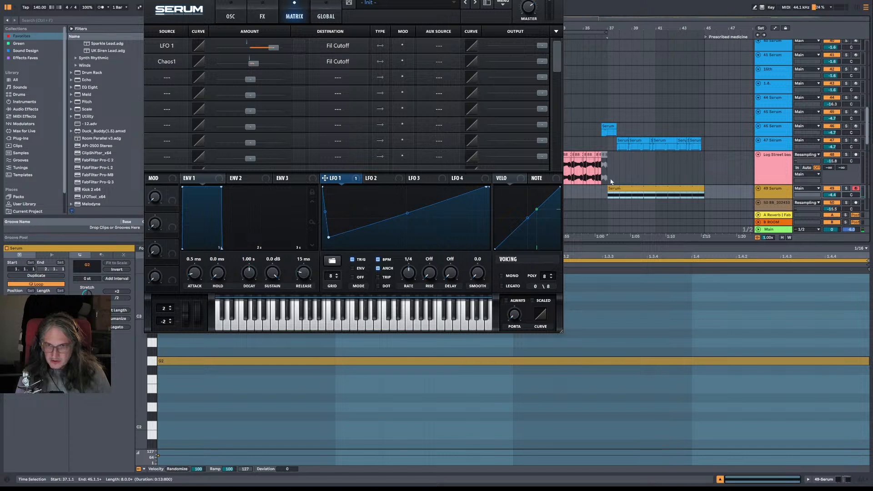
{"action": "left_click", "coordinate": [611, 182]}
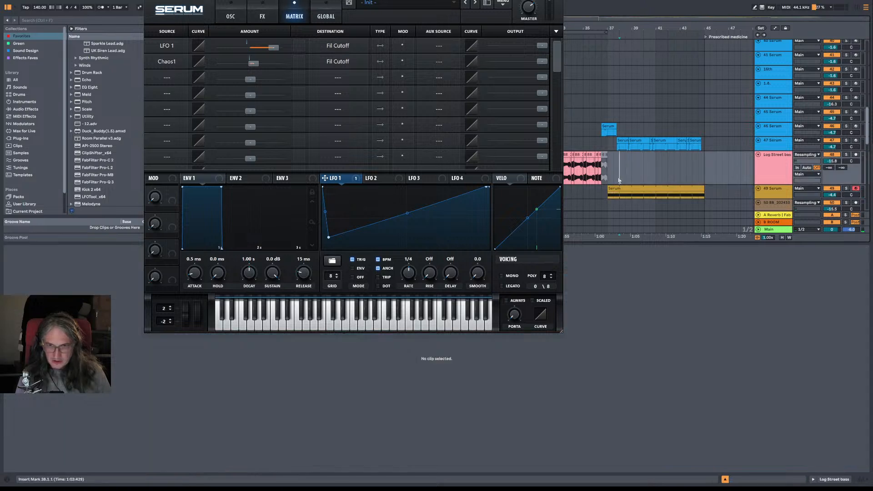
Step: Route LFO 2 to Fil Cutoff in the third slot of the Serum modulation matrix
{"action": "left_click", "coordinate": [371, 179]}
{"action": "left_click", "coordinate": [175, 78]}
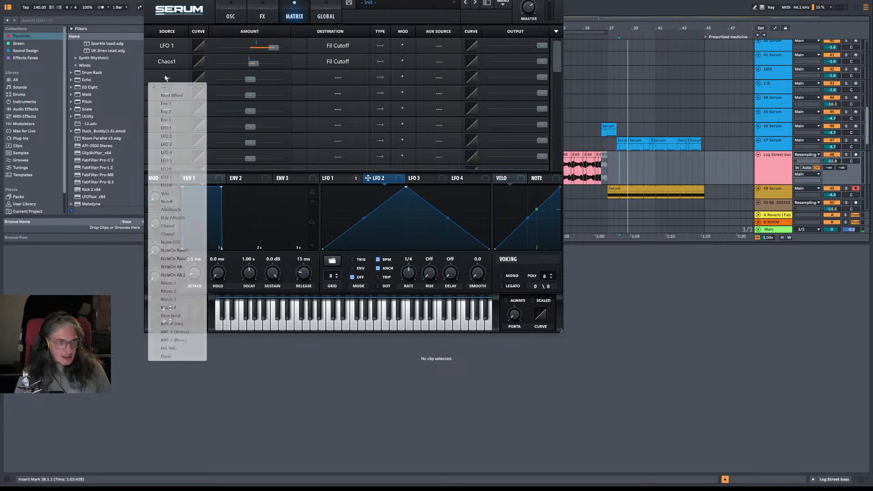
{"action": "left_click", "coordinate": [166, 137]}
{"action": "left_click", "coordinate": [337, 77]}
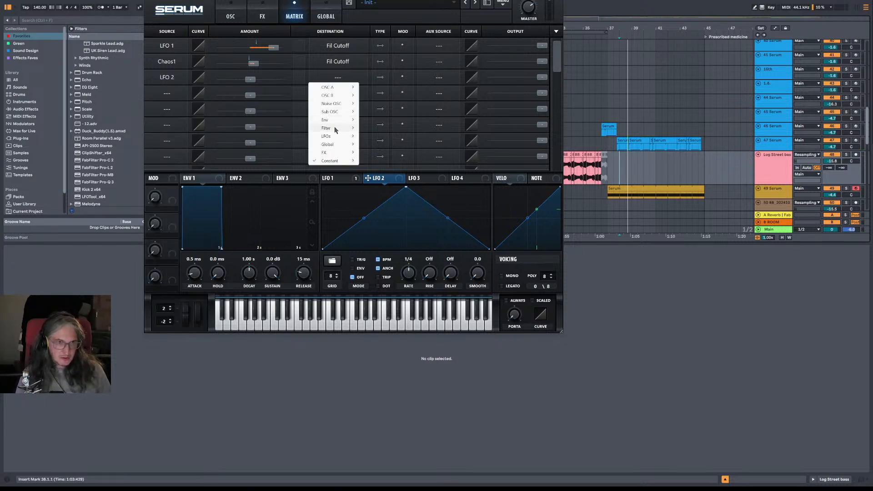
{"action": "mouse_move", "coordinate": [337, 132]}
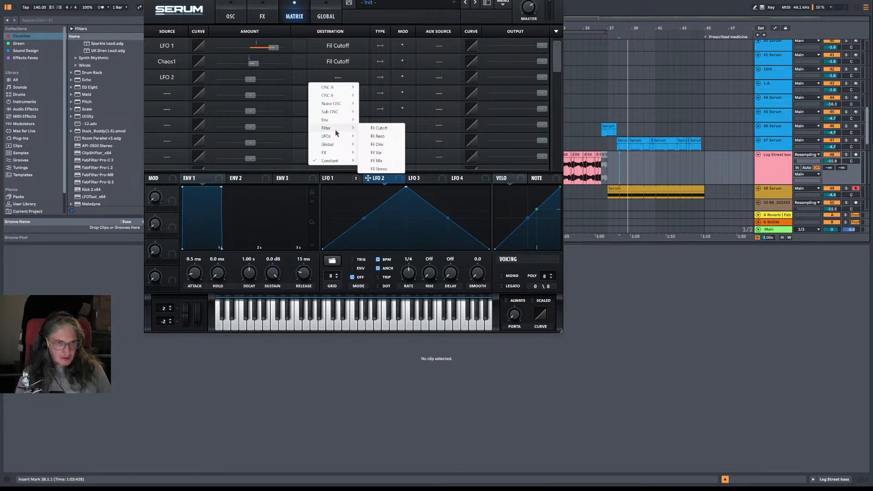
{"action": "left_click", "coordinate": [393, 130]}
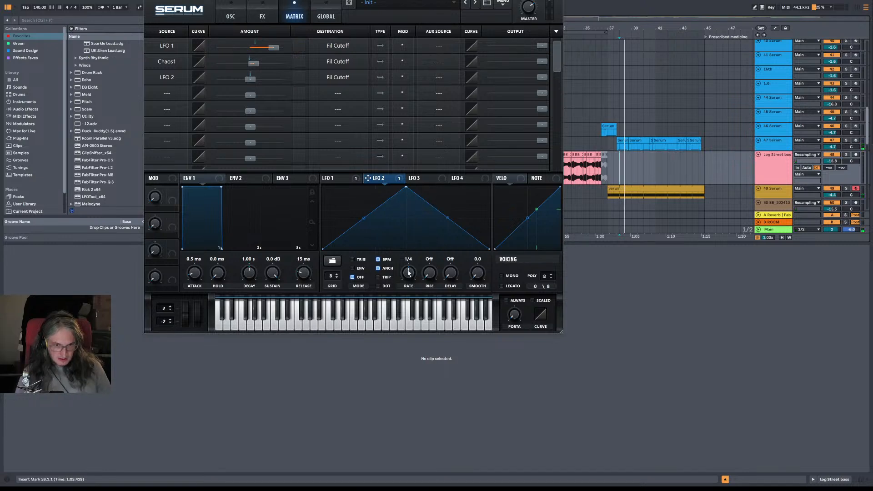
Step: Set the LFO 2 rate to 1/16 while auditioning the sound from 38.1.1
{"action": "key", "text": "space"}
{"action": "left_click_drag", "start_coordinate": [408, 274], "coordinate": [408, 261]}
{"action": "key", "text": "space"}
{"action": "key", "text": "space"}
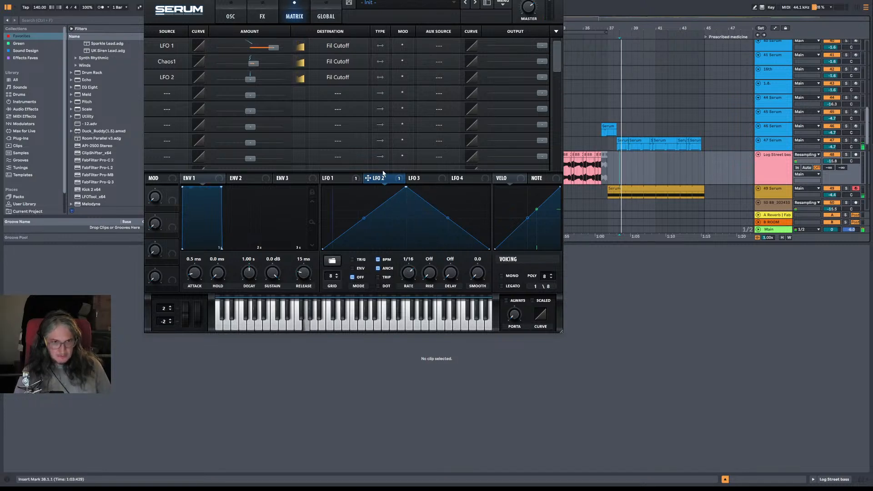
Step: Shift LFO 2's peak earlier in its cycle and set its Fil Cutoff modulation amount to 21
{"action": "left_click_drag", "start_coordinate": [406, 186], "coordinate": [334, 175]}
{"action": "left_click_drag", "start_coordinate": [328, 187], "coordinate": [376, 187]}
{"action": "left_click_drag", "start_coordinate": [251, 79], "coordinate": [259, 78]}
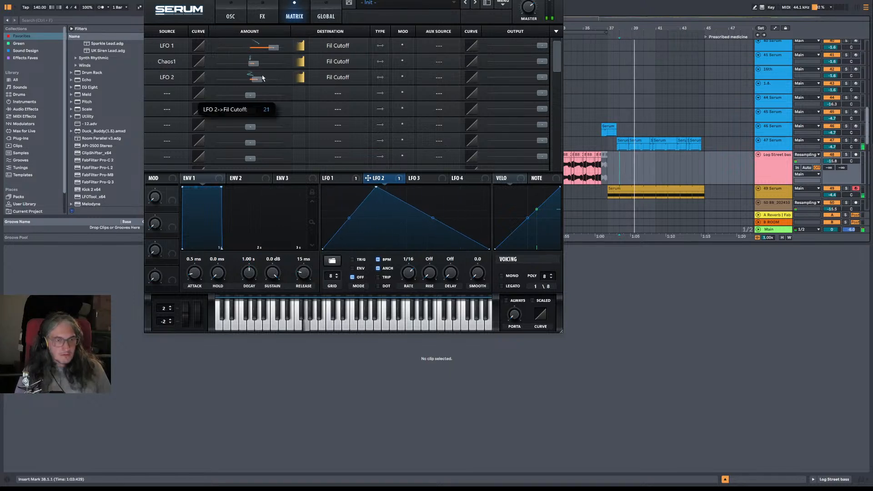
Step: Bend LFO 2's rising and falling slopes into steep inward curves and try its peak at early and late positions
{"action": "left_click_drag", "start_coordinate": [376, 187], "coordinate": [338, 186]}
{"action": "left_click_drag", "start_coordinate": [414, 218], "coordinate": [414, 248]}
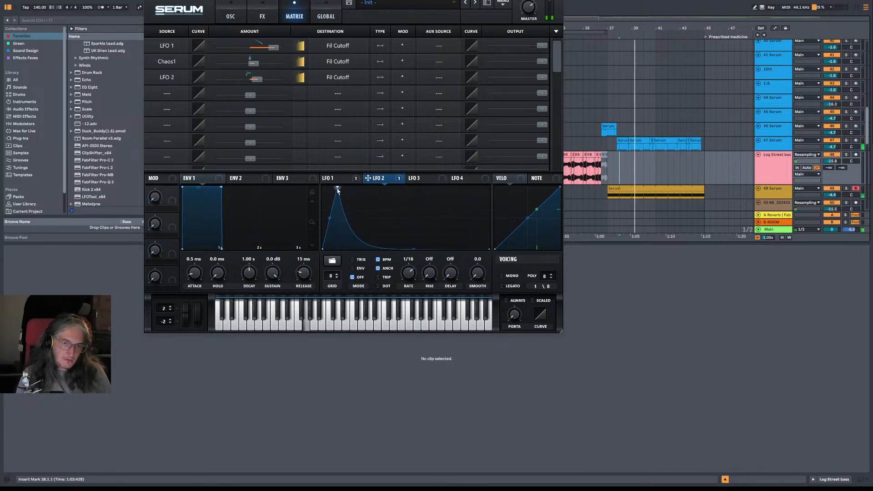
{"action": "left_click_drag", "start_coordinate": [337, 186], "coordinate": [436, 187]}
{"action": "left_click_drag", "start_coordinate": [382, 214], "coordinate": [383, 246]}
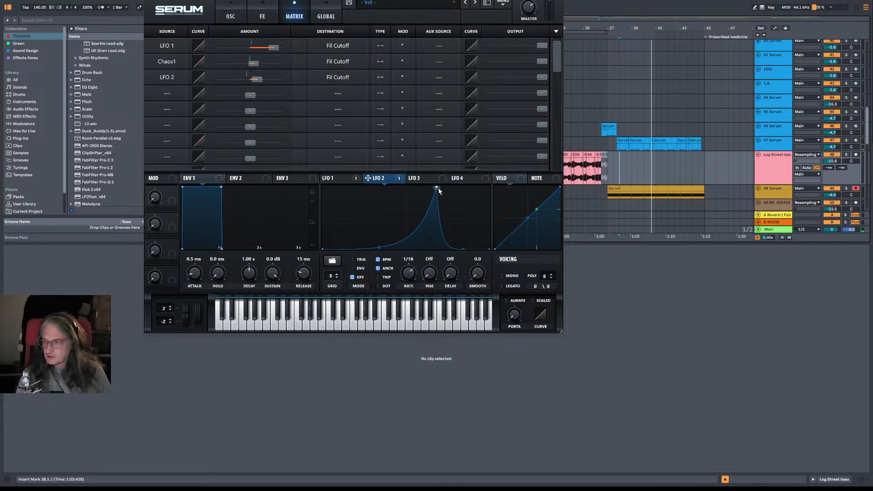
{"action": "left_click_drag", "start_coordinate": [437, 187], "coordinate": [356, 189]}
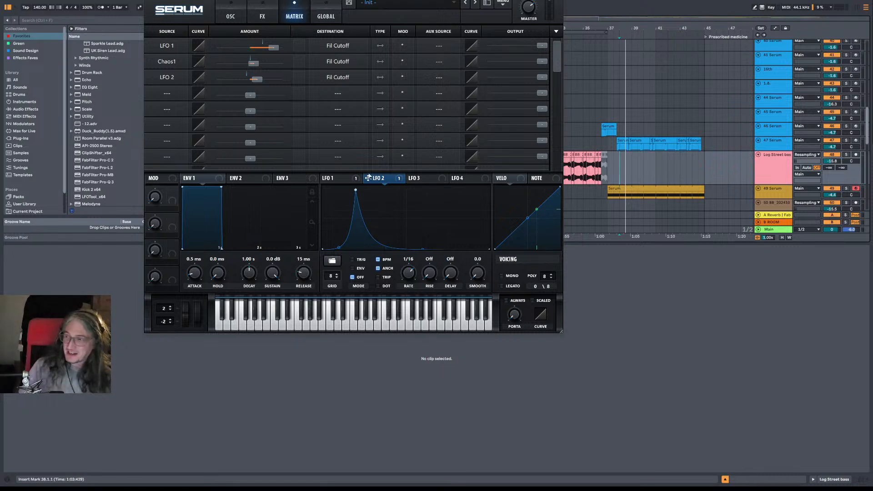
Step: Audition LFO 2's peak at mid-cycle, move it close to the start, and shape a gentler decay ending around three-fifths through
{"action": "key", "text": "space"}
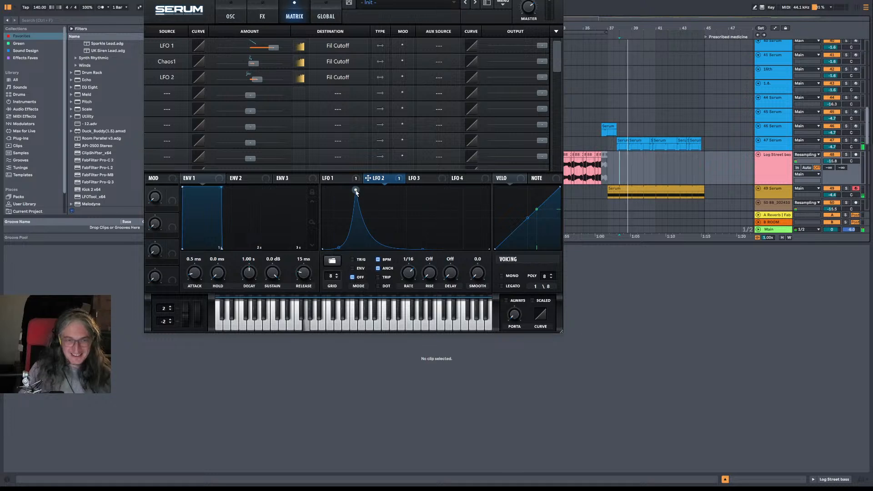
{"action": "left_click_drag", "start_coordinate": [356, 189], "coordinate": [406, 162]}
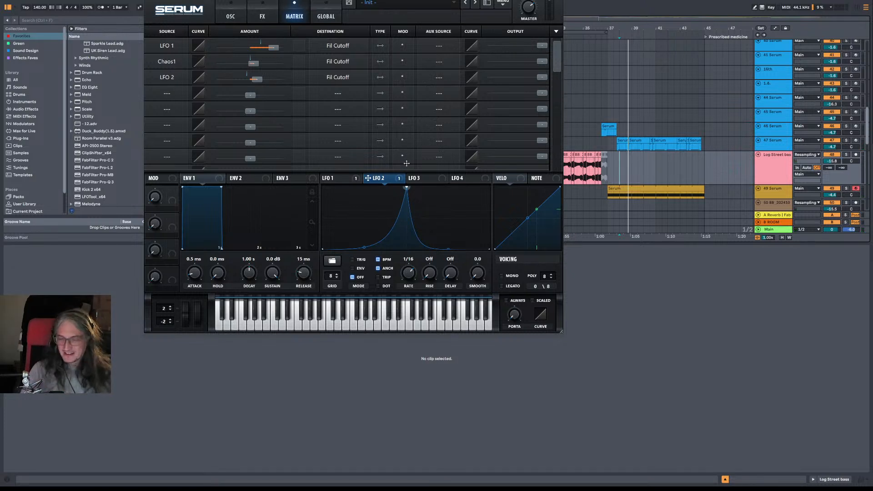
{"action": "left_click_drag", "start_coordinate": [407, 163], "coordinate": [337, 157]}
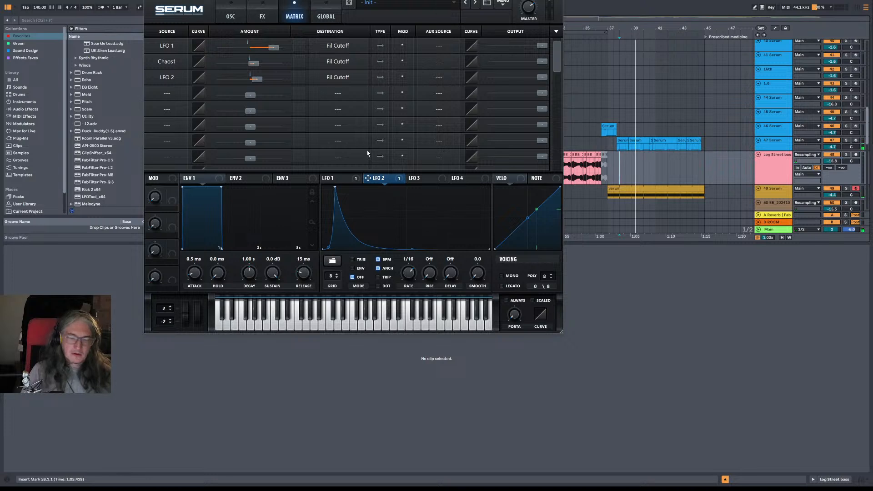
{"action": "mouse_move", "coordinate": [413, 250]}
{"action": "left_mouse_down"}
{"action": "mouse_move", "coordinate": [413, 231]}
{"action": "mouse_move", "coordinate": [429, 254]}
{"action": "left_mouse_up"}
{"action": "double_click", "coordinate": [441, 243]}
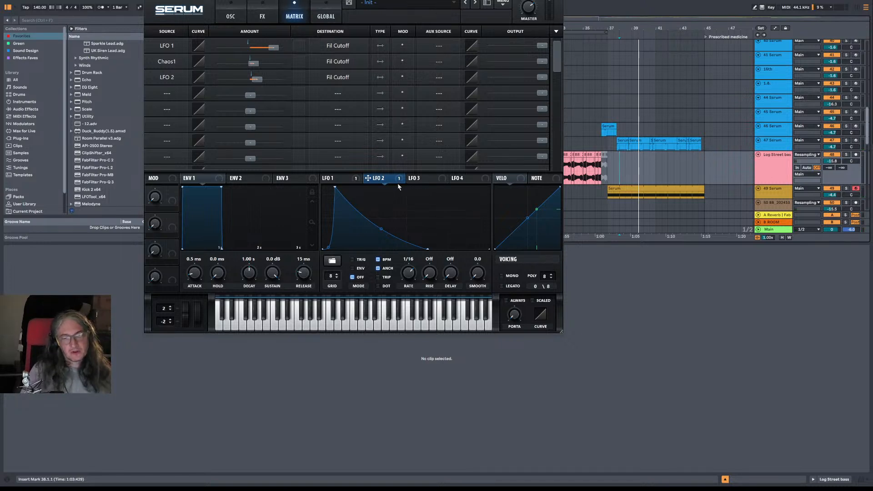
Step: Route LFO 3 to LFO2 Rate in the next free modulation slot with an amount of 39
{"action": "left_click", "coordinate": [427, 178]}
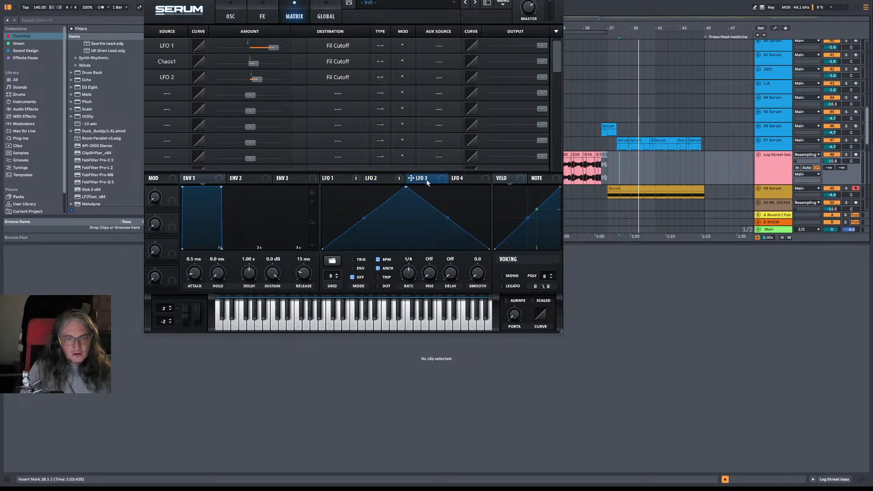
{"action": "left_click", "coordinate": [380, 179]}
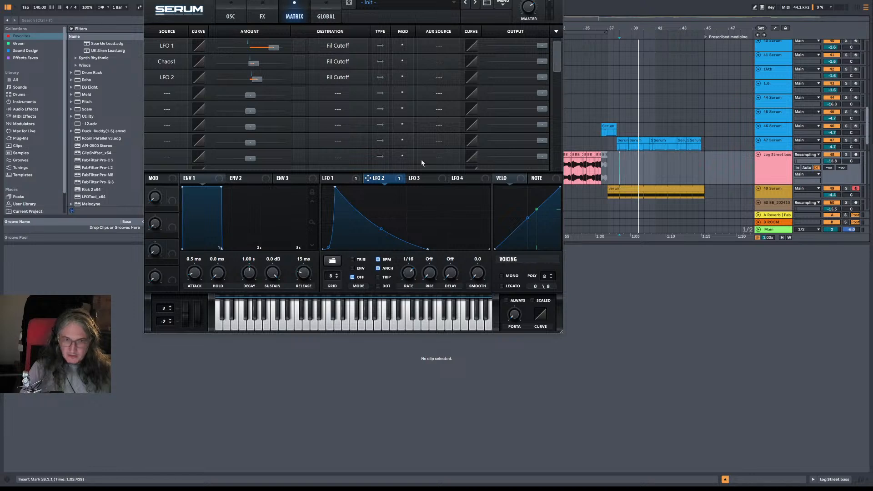
{"action": "left_click", "coordinate": [419, 178]}
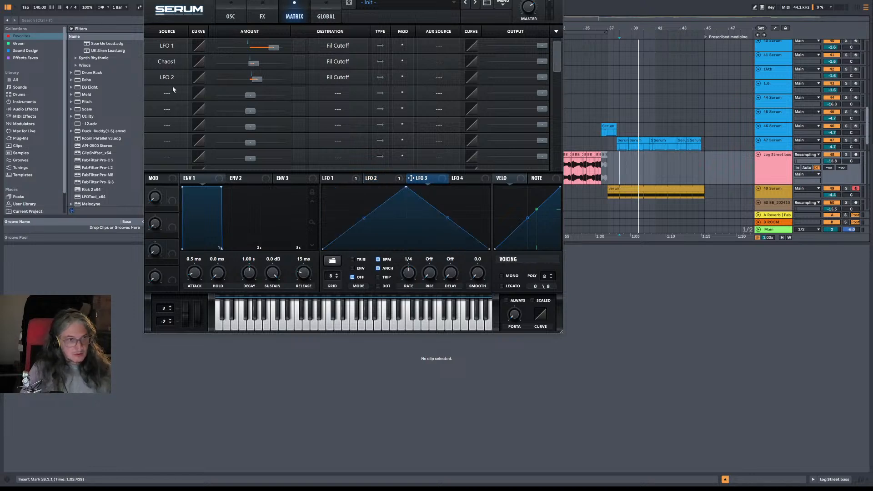
{"action": "left_click", "coordinate": [176, 98]}
{"action": "left_click", "coordinate": [179, 152]}
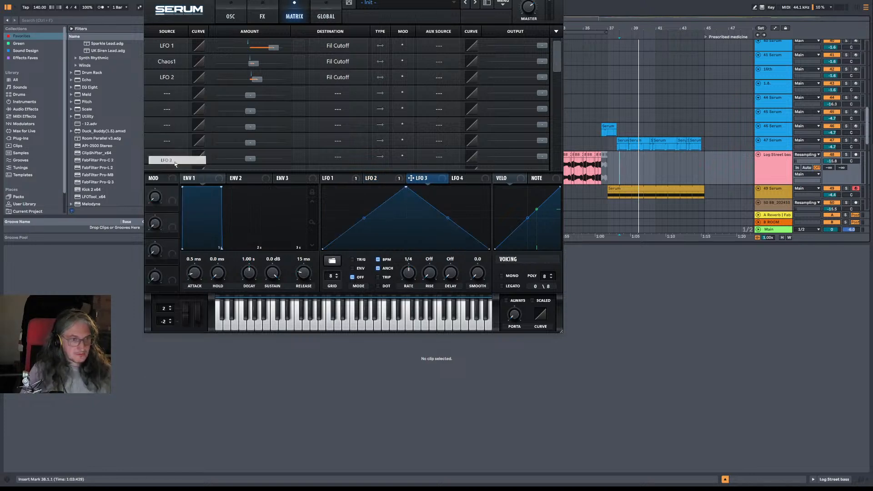
{"action": "left_click", "coordinate": [349, 97]}
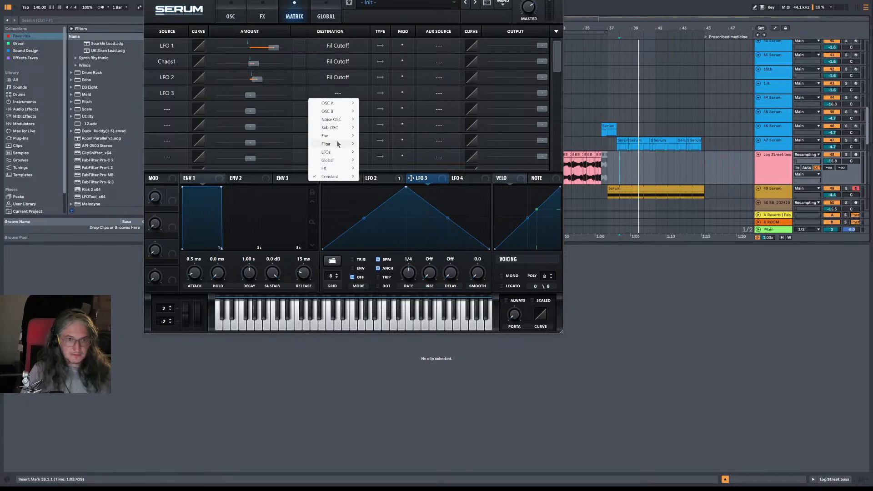
{"action": "mouse_move", "coordinate": [338, 143]}
{"action": "left_click", "coordinate": [385, 161]}
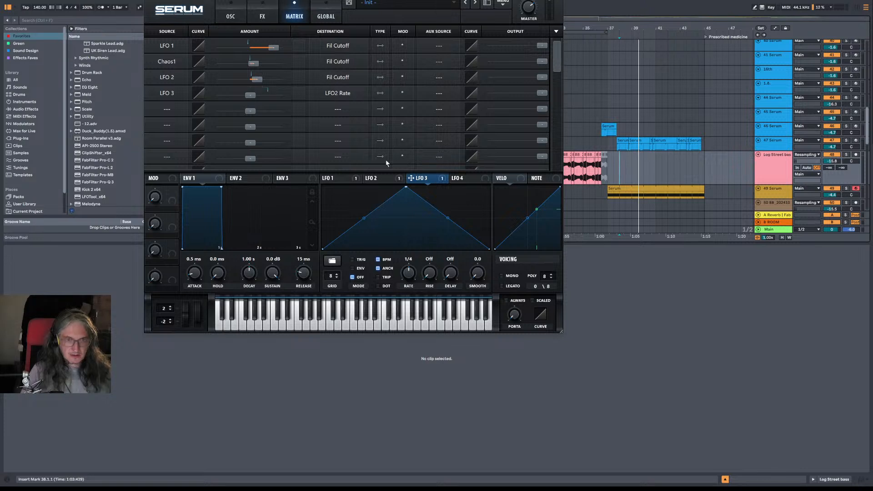
{"action": "left_click_drag", "start_coordinate": [250, 97], "coordinate": [263, 96]}
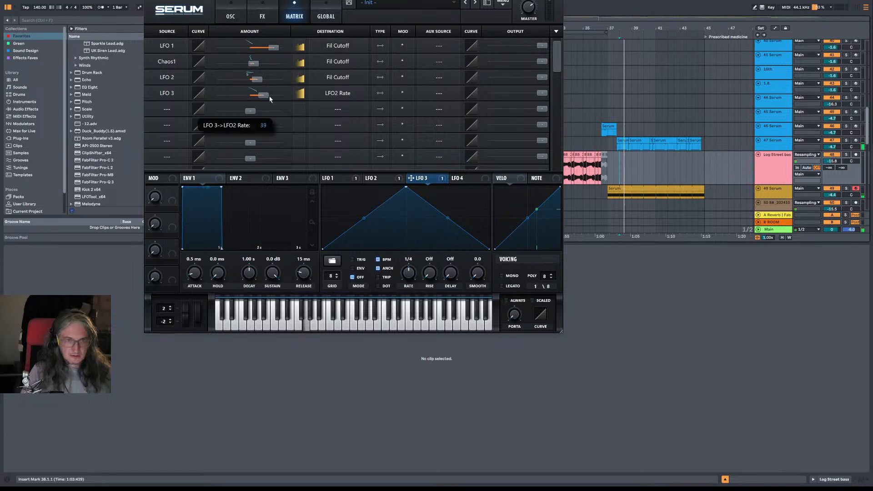
Step: Set LFO 3's rate to 1/2, try its peak late, then place it about two-fifths through and curve the rising slope inward
{"action": "left_click_drag", "start_coordinate": [411, 276], "coordinate": [415, 285]}
{"action": "key", "text": "space"}
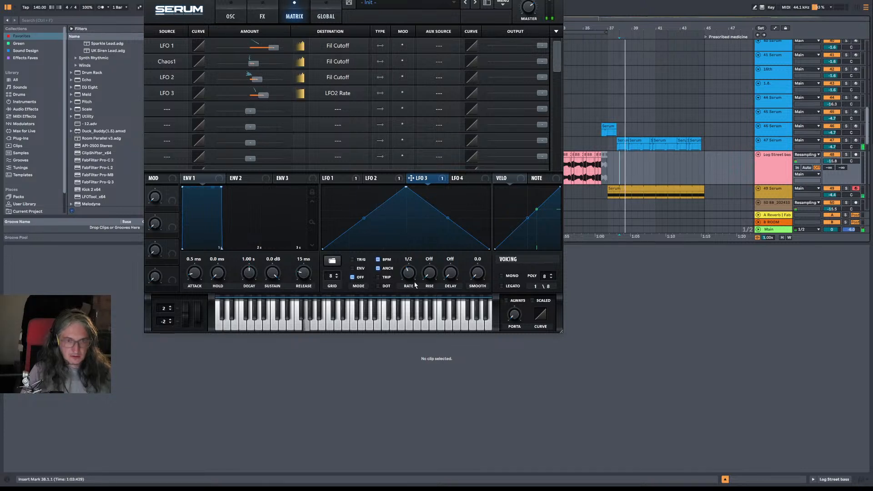
{"action": "left_click_drag", "start_coordinate": [407, 189], "coordinate": [483, 188]}
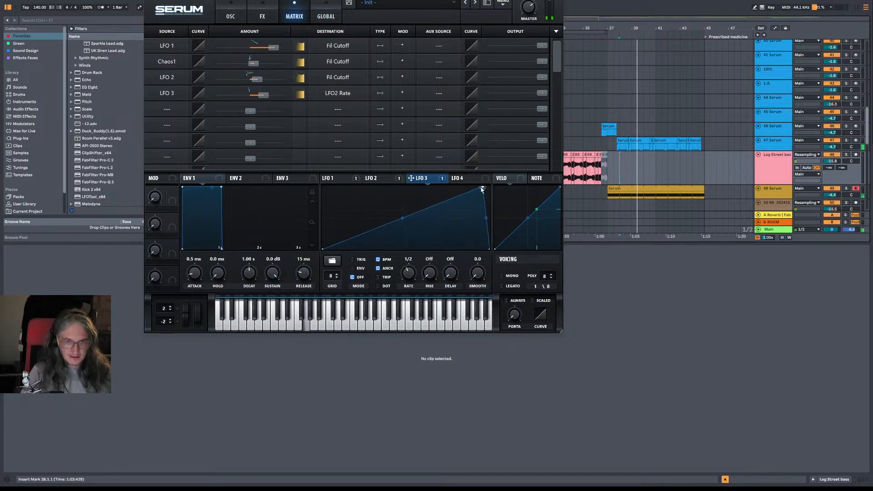
{"action": "left_click_drag", "start_coordinate": [483, 189], "coordinate": [387, 187]}
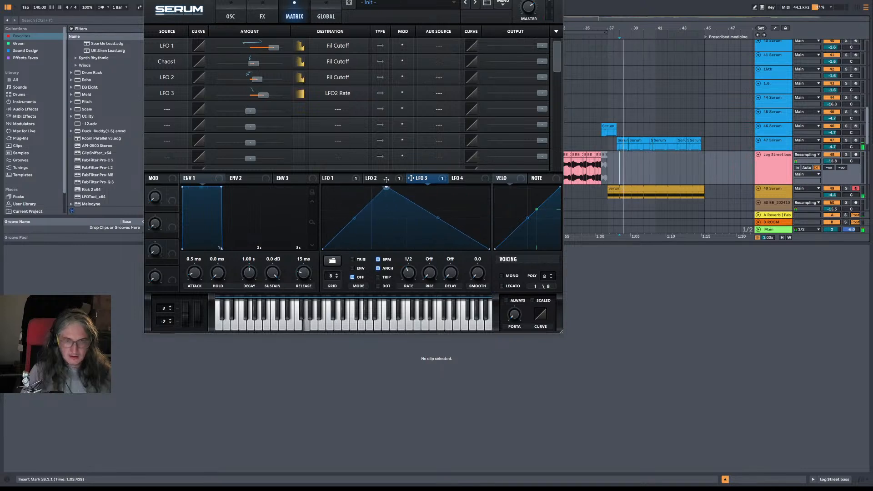
{"action": "left_click_drag", "start_coordinate": [355, 217], "coordinate": [355, 231]}
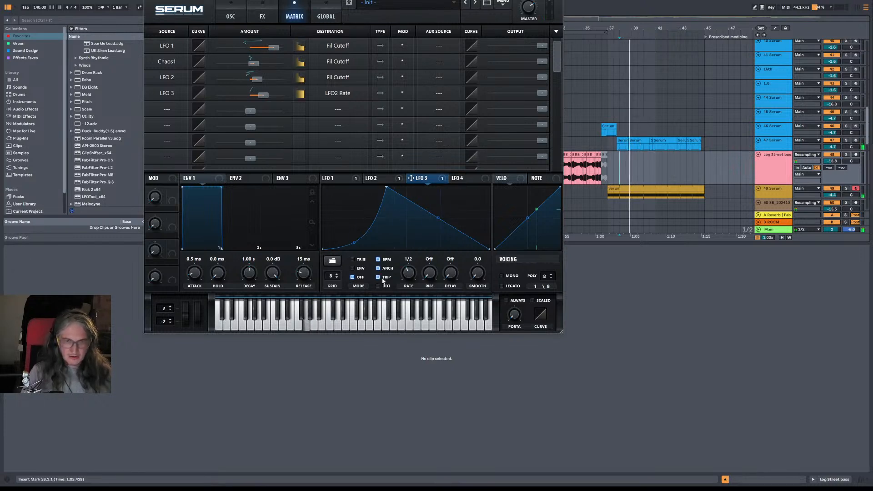
Step: Set LFO 2 to triplet timing, trying the dotted option and switching it back off while auditioning
{"action": "left_click", "coordinate": [373, 179]}
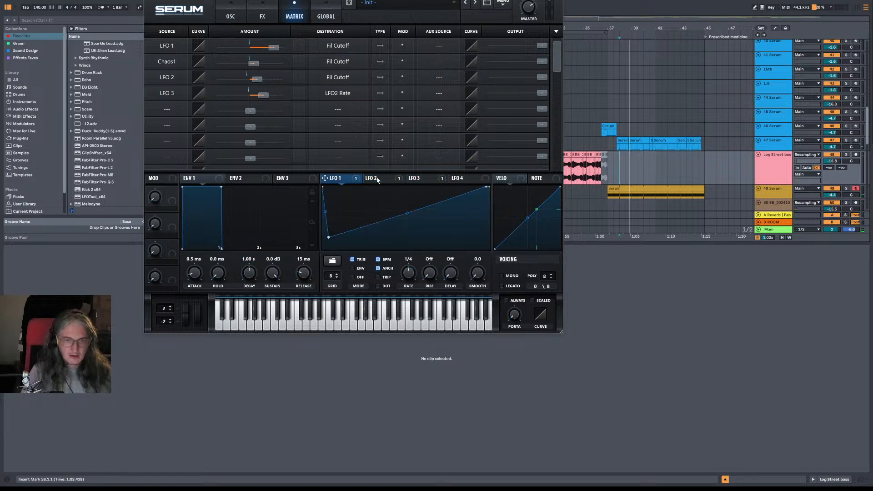
{"action": "left_click", "coordinate": [381, 287]}
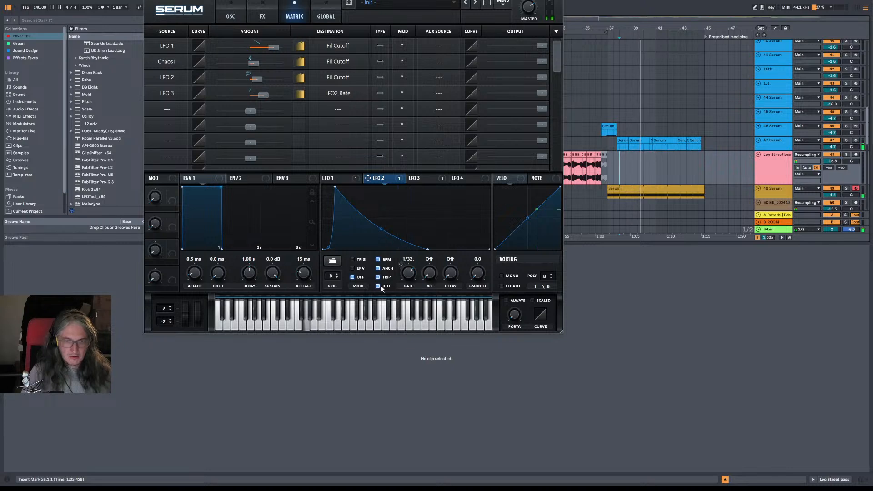
{"action": "left_click", "coordinate": [378, 286]}
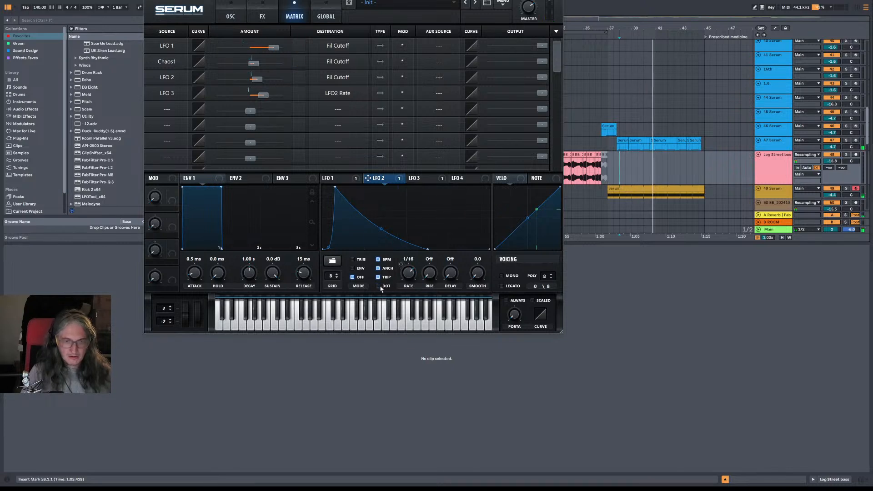
{"action": "key", "text": "space"}
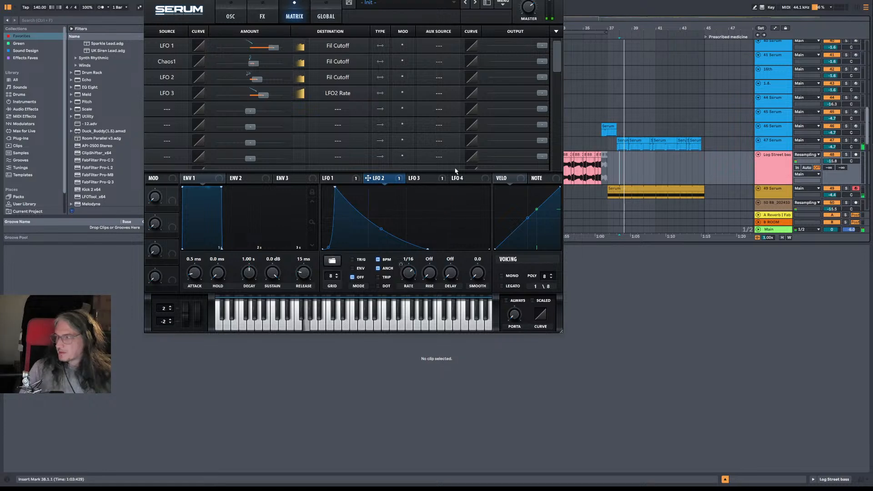
Step: Enable oscillator B and look over the global and effects settings
{"action": "left_click", "coordinate": [233, 15]}
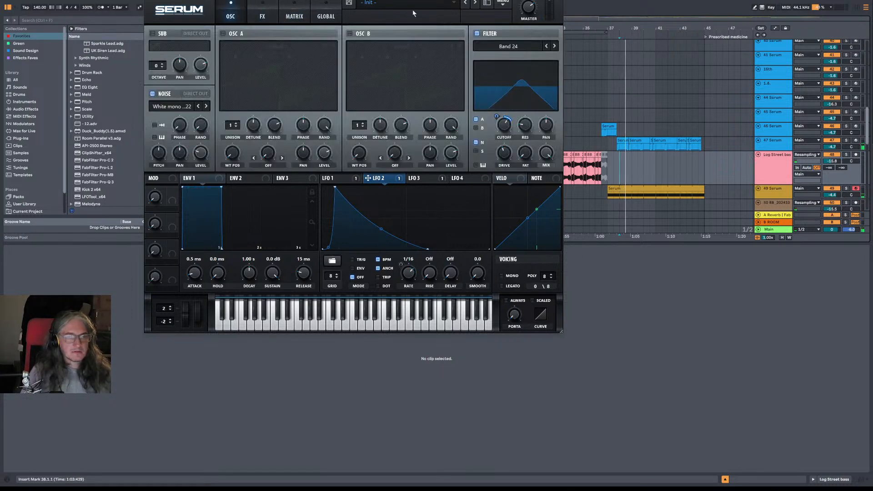
{"action": "left_click", "coordinate": [350, 33]}
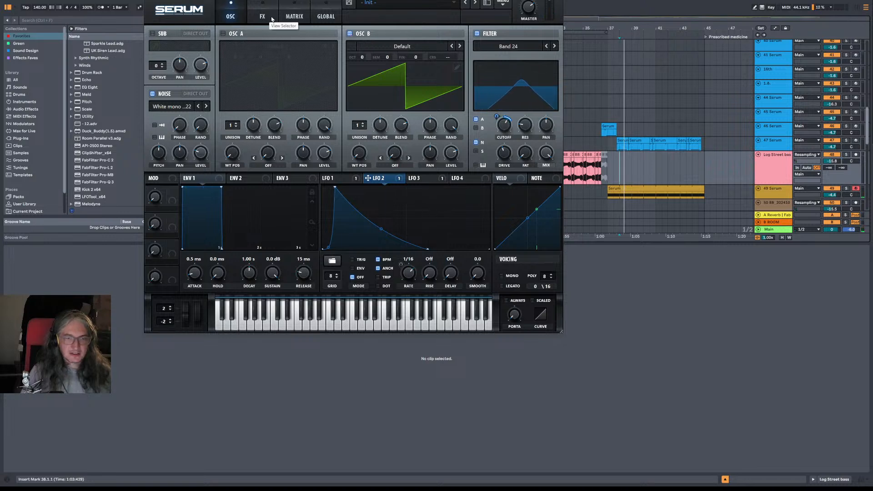
{"action": "left_click", "coordinate": [329, 16]}
{"action": "left_click", "coordinate": [263, 14]}
{"action": "left_click", "coordinate": [231, 13]}
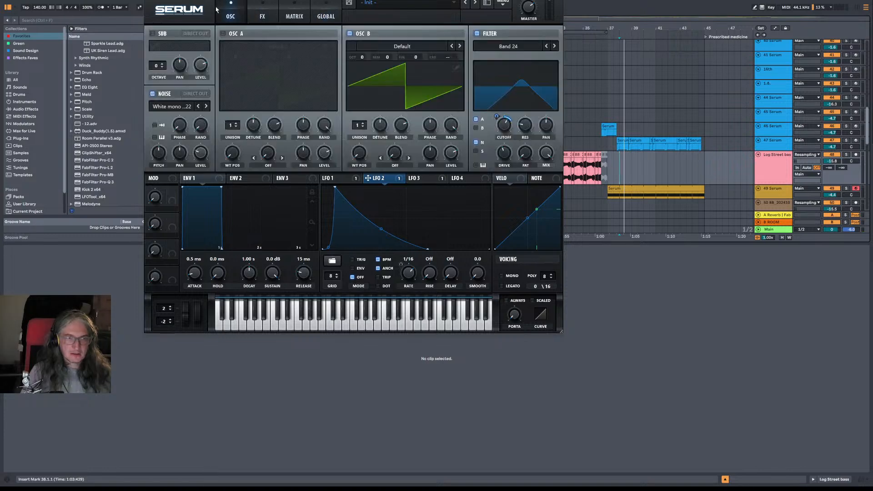
{"action": "left_click", "coordinate": [286, 7]}
{"action": "left_click", "coordinate": [274, 7]}
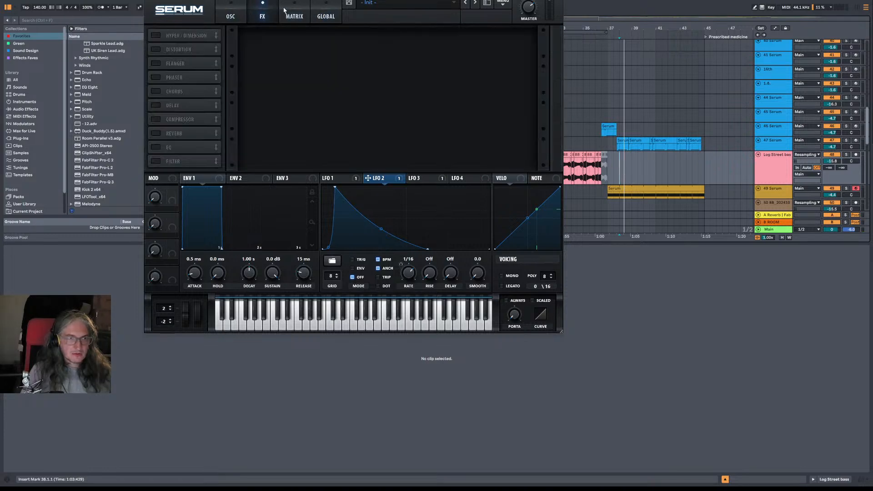
Step: Try to route LFO 3 to oscillator B's fine pitch in the next free modulation slot
{"action": "left_click", "coordinate": [285, 11]}
{"action": "left_click", "coordinate": [167, 109]}
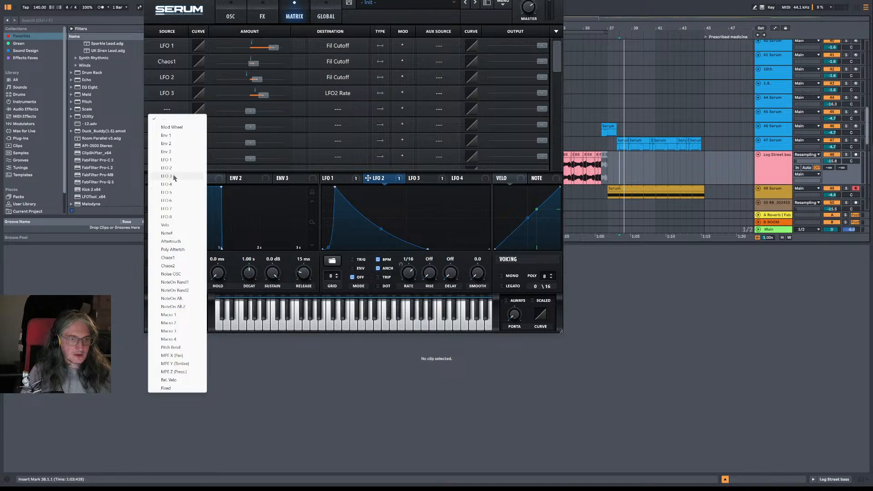
{"action": "left_click", "coordinate": [175, 177]}
{"action": "left_click", "coordinate": [356, 110]}
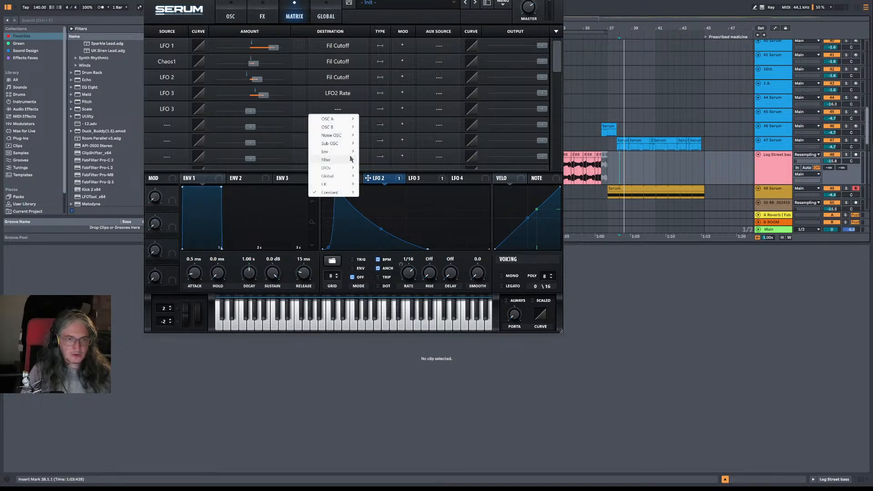
{"action": "mouse_move", "coordinate": [350, 158]}
{"action": "mouse_move", "coordinate": [349, 177]}
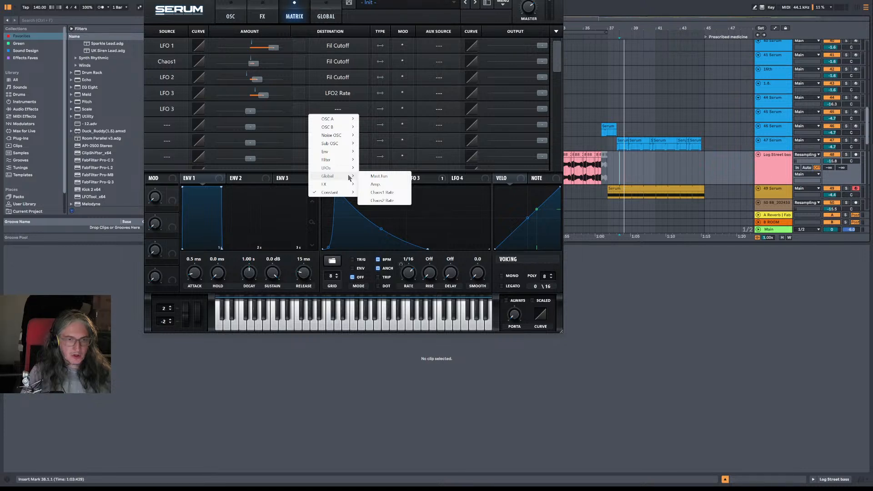
{"action": "mouse_move", "coordinate": [348, 127]}
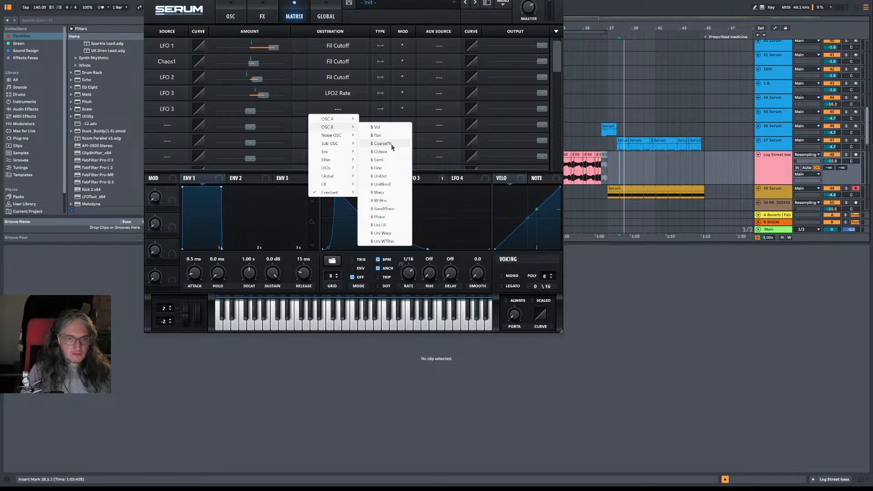
{"action": "left_click", "coordinate": [391, 168]}
Step: Assign LFO 2 to oscillator B's coarse pitch, audition it, and load the Analog wavetable Basic Shapes into the oscillator
{"action": "left_click", "coordinate": [231, 14]}
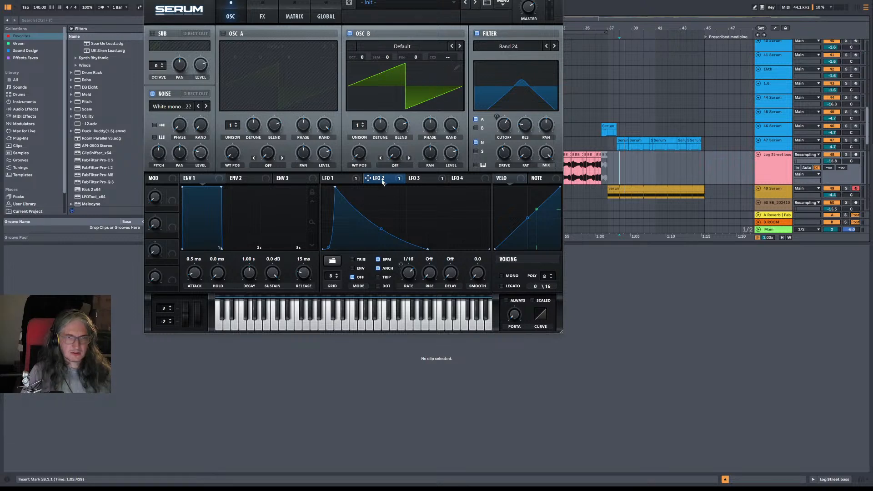
{"action": "key", "text": "space"}
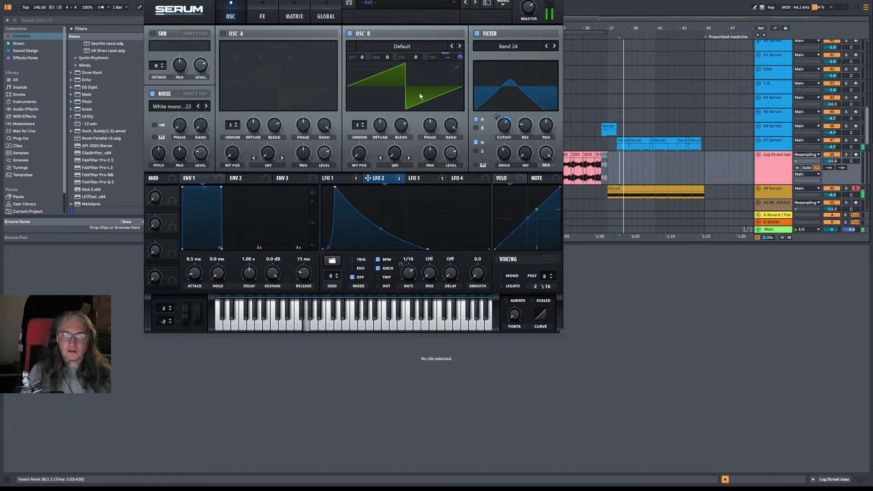
{"action": "left_click", "coordinate": [393, 87]}
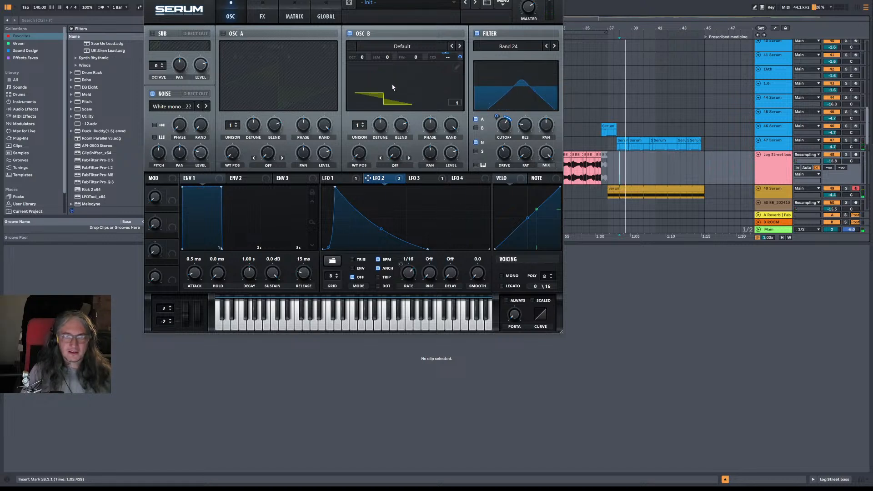
{"action": "left_click", "coordinate": [398, 49]}
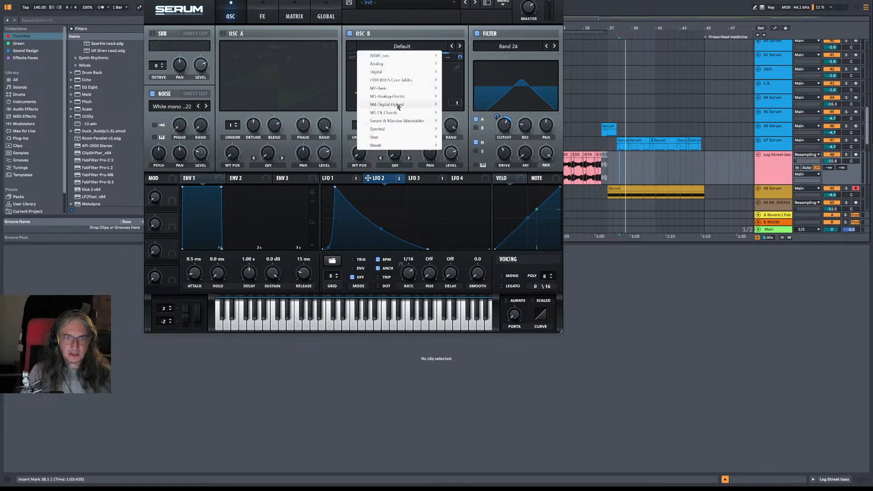
{"action": "mouse_move", "coordinate": [386, 73]}
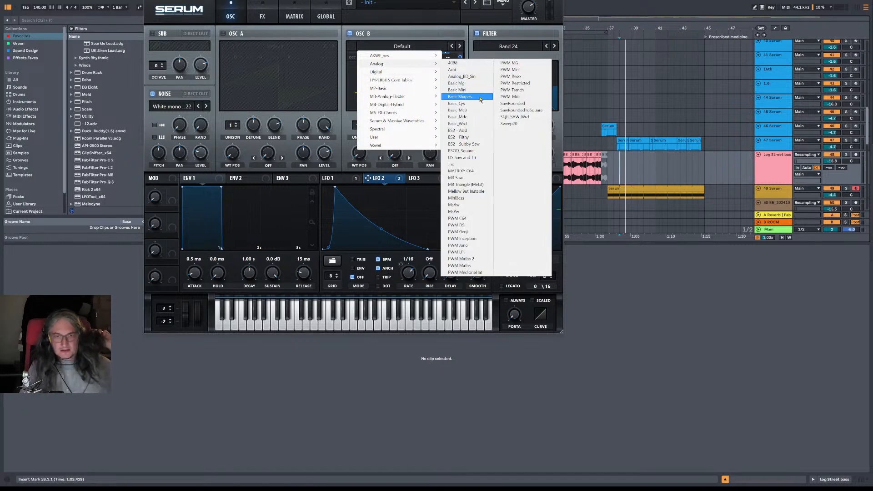
{"action": "left_click", "coordinate": [480, 98]}
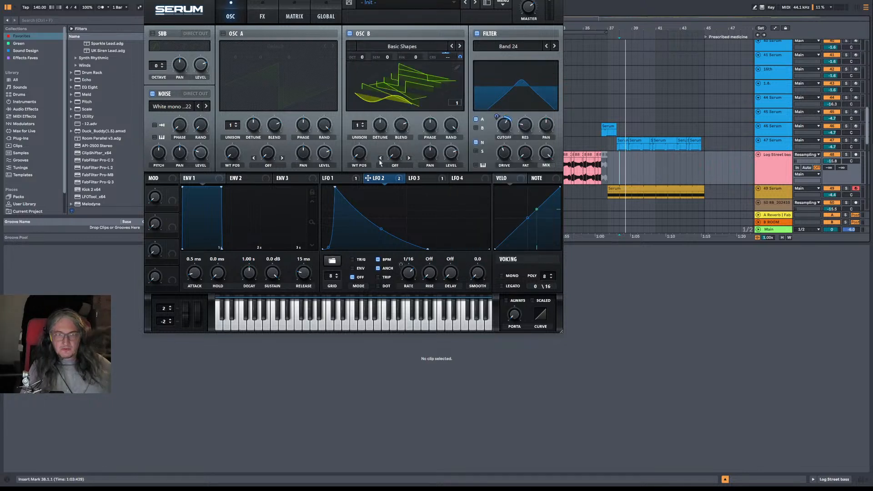
Step: Tune oscillator B to octave +2 and semitone +12, and lower its level to about 14% during playback
{"action": "key", "text": "space"}
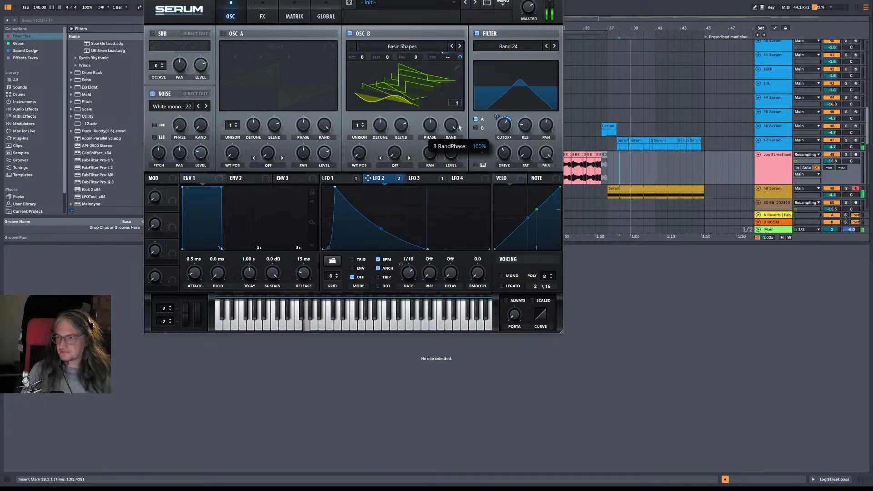
{"action": "left_click_drag", "start_coordinate": [363, 58], "coordinate": [367, 20]}
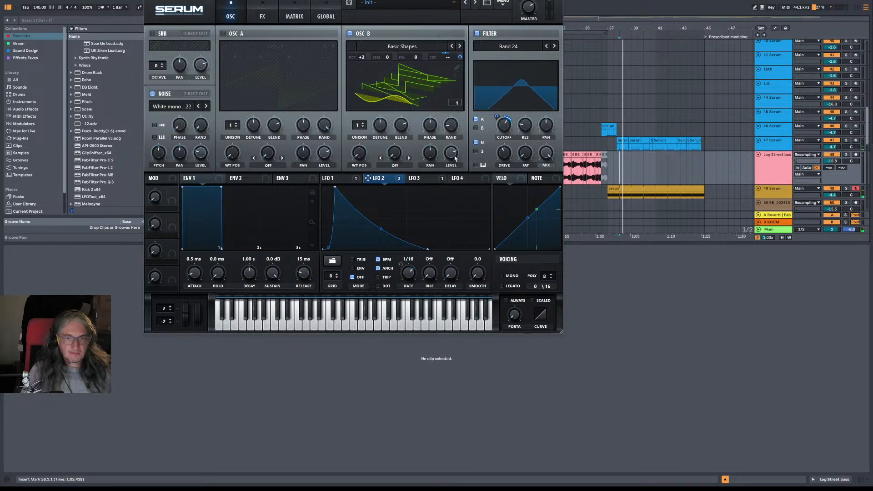
{"action": "left_click_drag", "start_coordinate": [456, 158], "coordinate": [468, 203]}
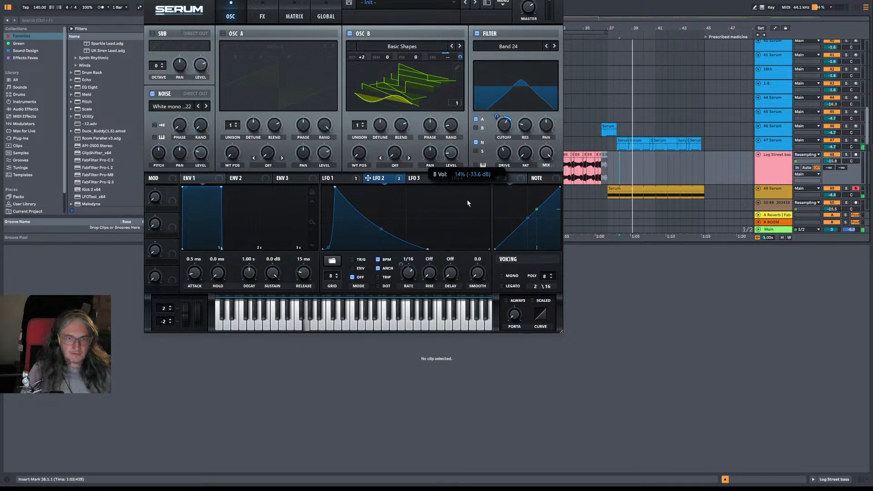
{"action": "left_click", "coordinate": [351, 179]}
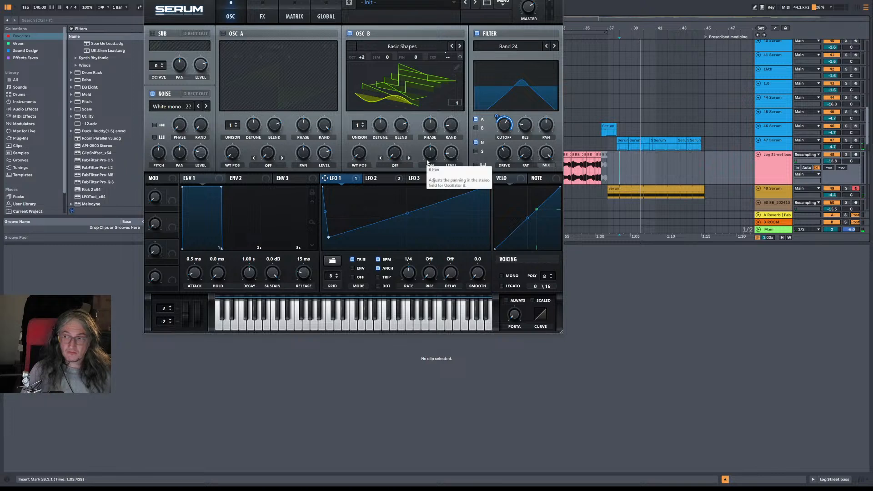
{"action": "left_click_drag", "start_coordinate": [389, 53], "coordinate": [395, 7]}
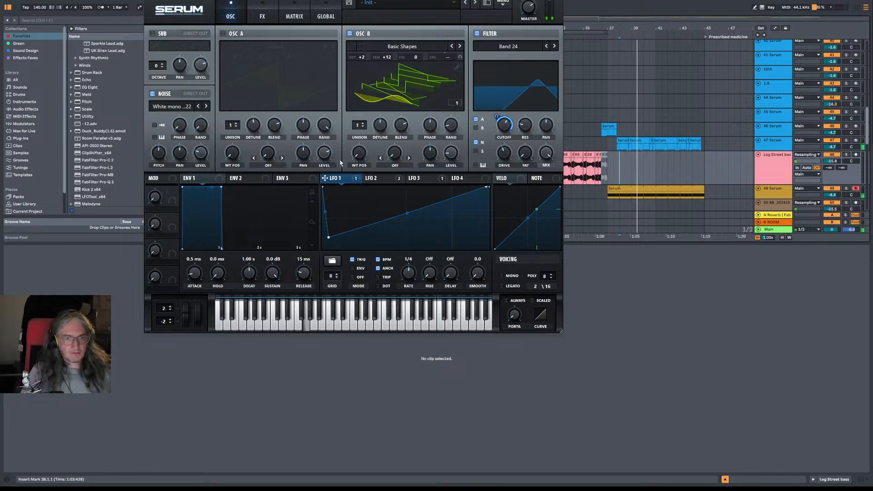
Step: Enable oscillator A, lower its level to 0%, and load the Analog wavetable Basic Shapes into it
{"action": "left_click", "coordinate": [223, 33]}
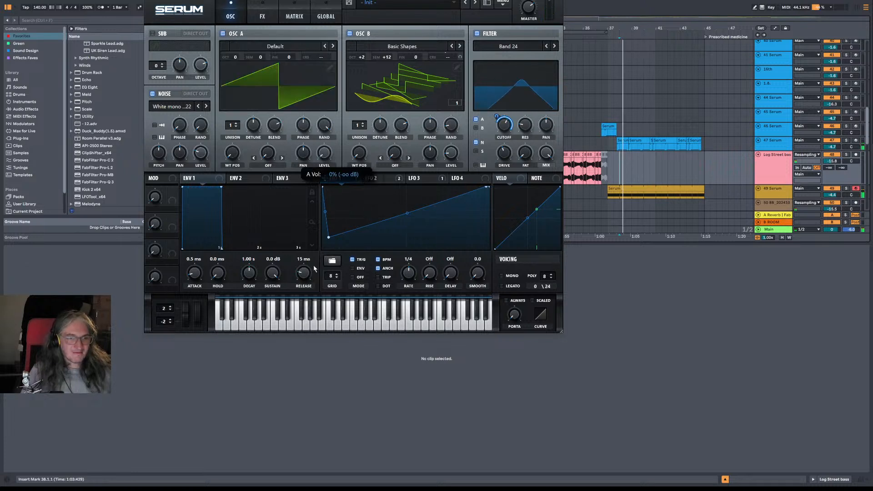
{"action": "left_click", "coordinate": [269, 165]}
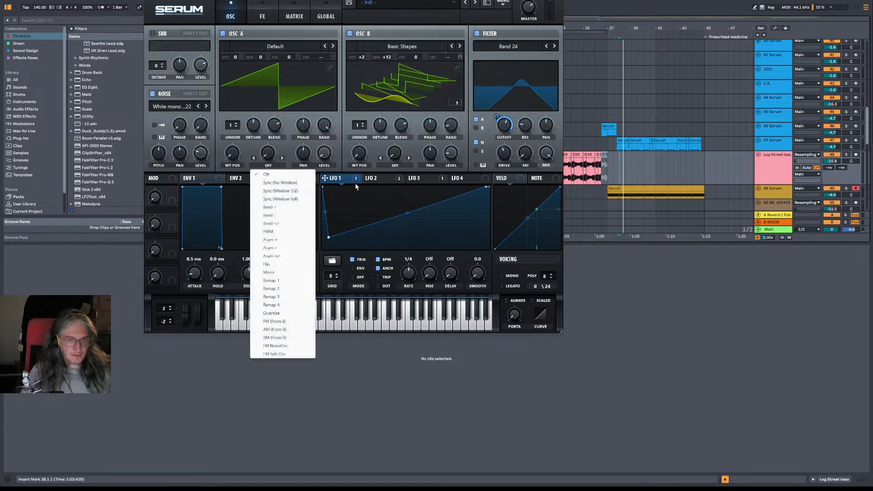
{"action": "left_click", "coordinate": [395, 165]}
{"action": "left_click", "coordinate": [395, 166]}
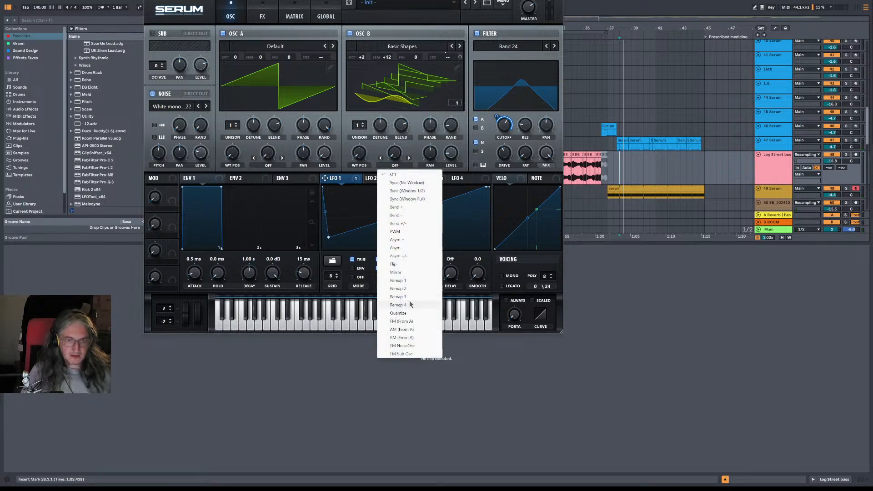
{"action": "left_click", "coordinate": [275, 46]}
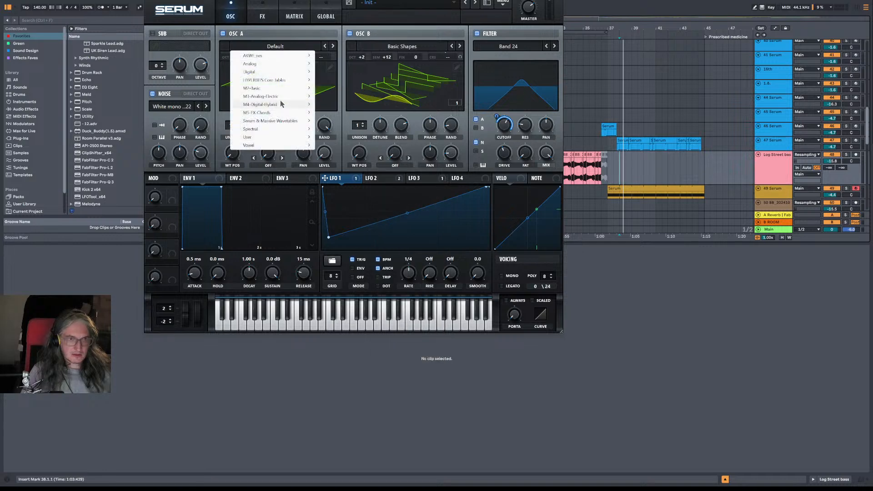
{"action": "mouse_move", "coordinate": [266, 73]}
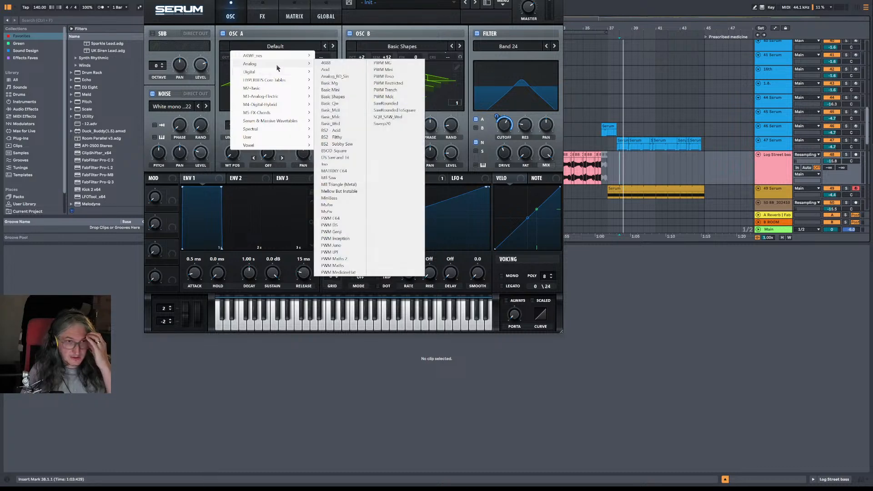
{"action": "left_click", "coordinate": [330, 98]}
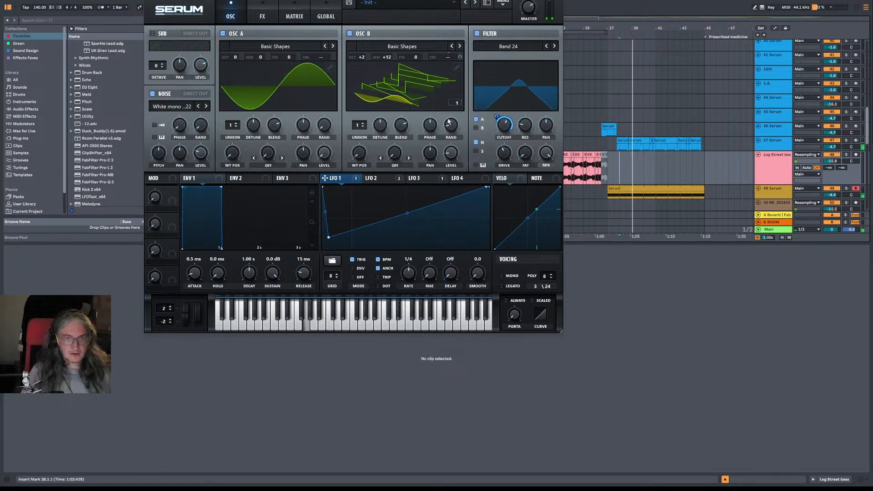
Step: Set oscillator B's warp mode to FM (From A), assign LFO 1 to the warp at about -46, and audition it
{"action": "left_click", "coordinate": [395, 165]}
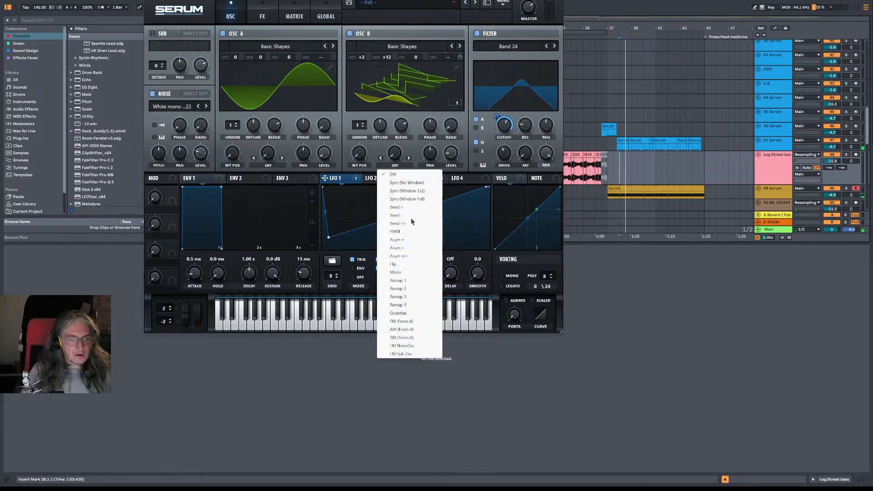
{"action": "left_click", "coordinate": [402, 321]}
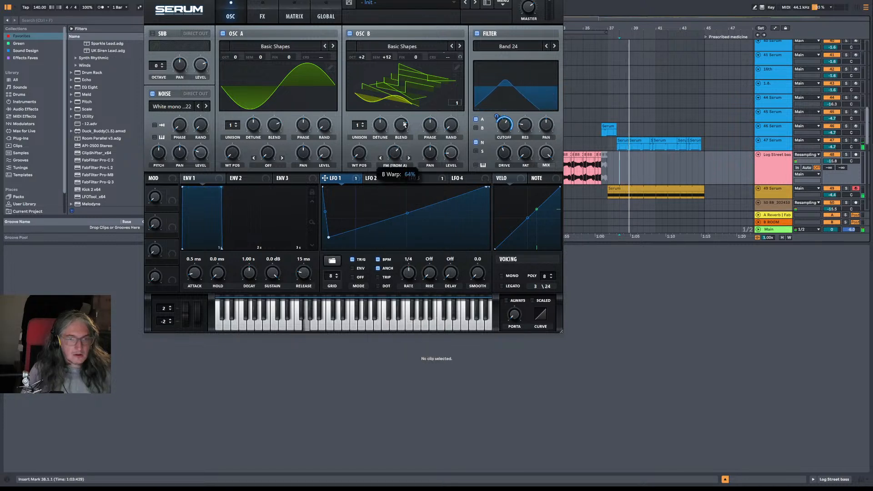
{"action": "left_click_drag", "start_coordinate": [405, 131], "coordinate": [386, 150]}
{"action": "key", "text": "space"}
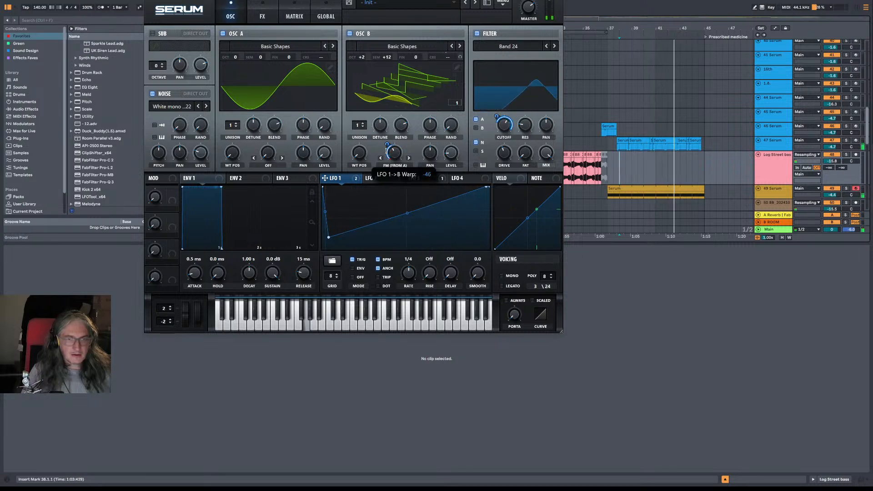
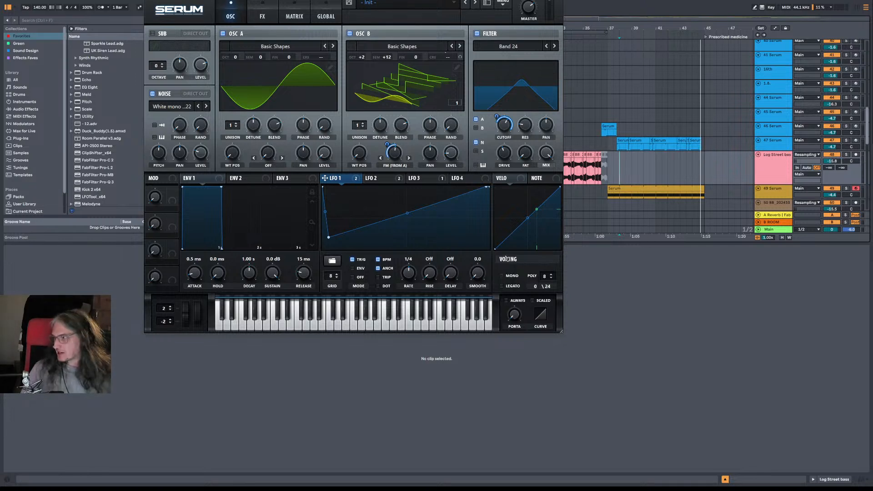
{"action": "key", "text": "space"}
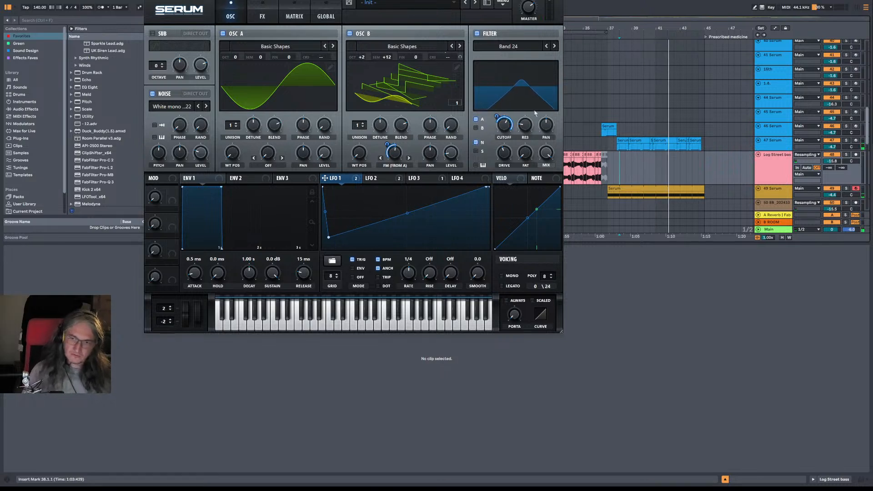
{"action": "left_click", "coordinate": [464, 178]}
{"action": "left_click_drag", "start_coordinate": [442, 154], "coordinate": [430, 153]}
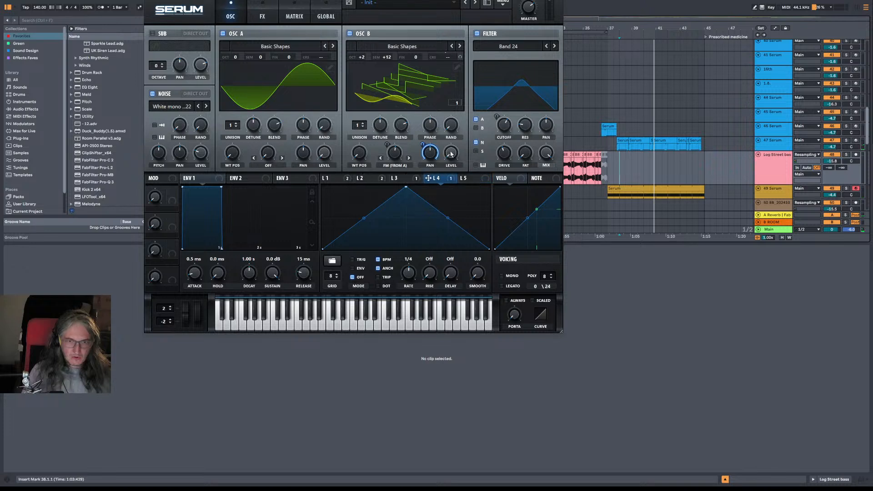
{"action": "right_click", "coordinate": [424, 145]}
{"action": "left_click", "coordinate": [452, 163]}
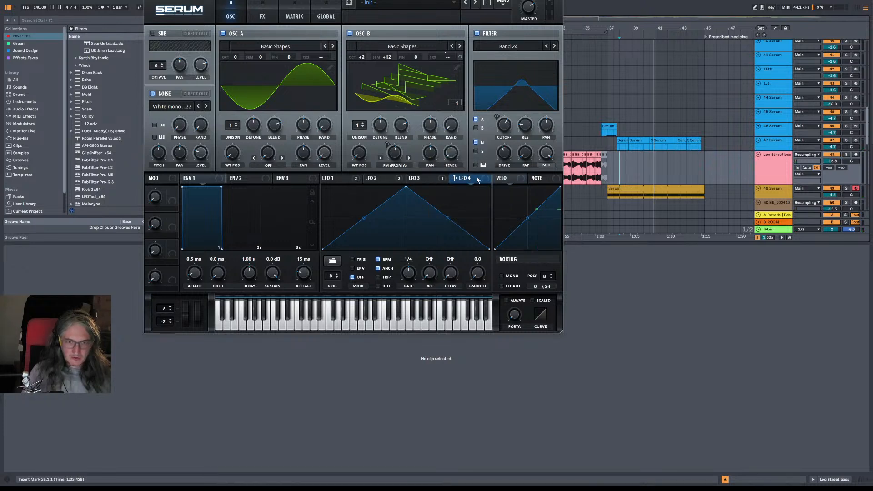
Step: Assign LFO 4 to oscillator B's level and shape it with a curved rise, a slightly delayed peak and Trig mode
{"action": "left_click_drag", "start_coordinate": [454, 177], "coordinate": [451, 153]}
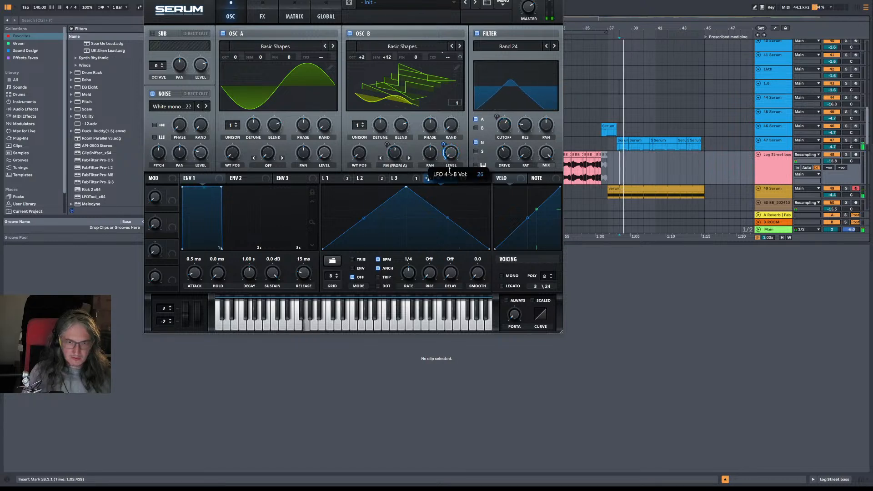
{"action": "left_click_drag", "start_coordinate": [451, 153], "coordinate": [443, 146]}
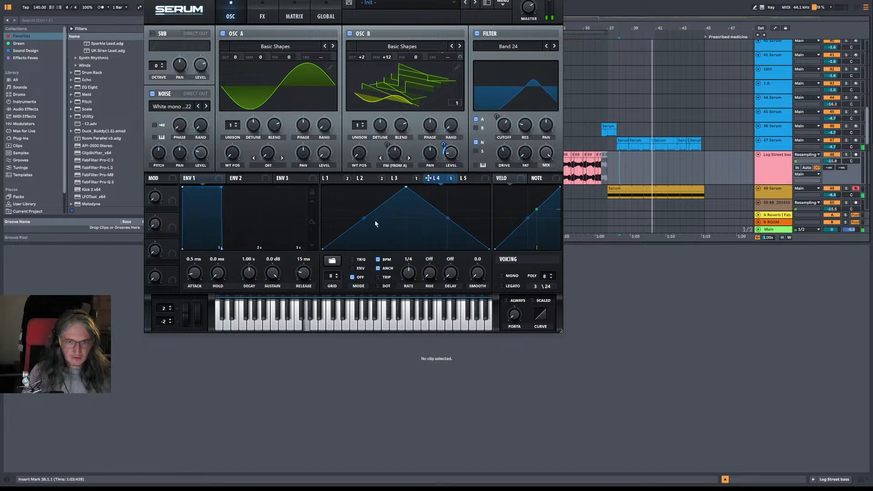
{"action": "left_click_drag", "start_coordinate": [364, 218], "coordinate": [364, 240]}
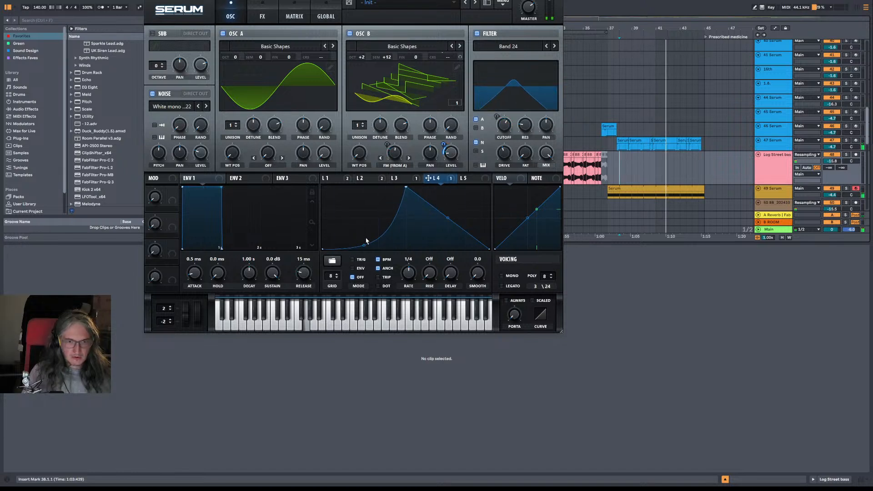
{"action": "left_click", "coordinate": [352, 259]}
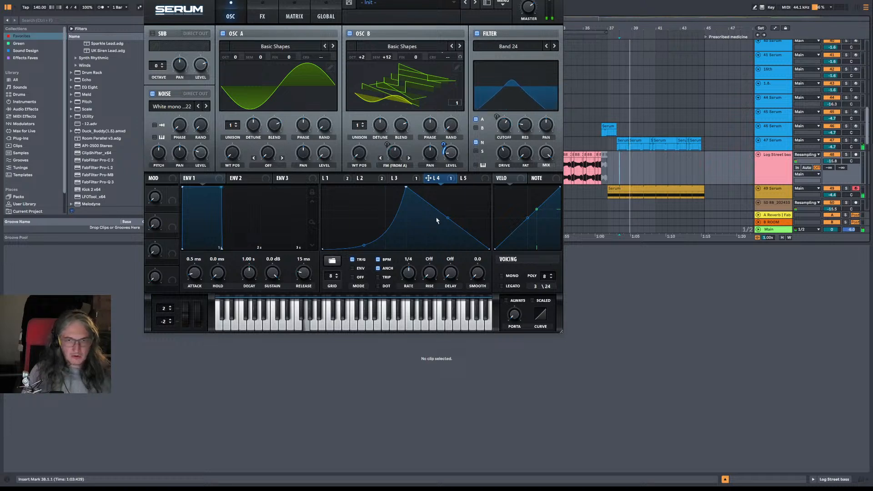
{"action": "mouse_move", "coordinate": [405, 188]}
{"action": "left_mouse_down"}
{"action": "mouse_move", "coordinate": [451, 187]}
{"action": "mouse_move", "coordinate": [470, 175]}
{"action": "mouse_move", "coordinate": [413, 181]}
{"action": "left_mouse_up"}
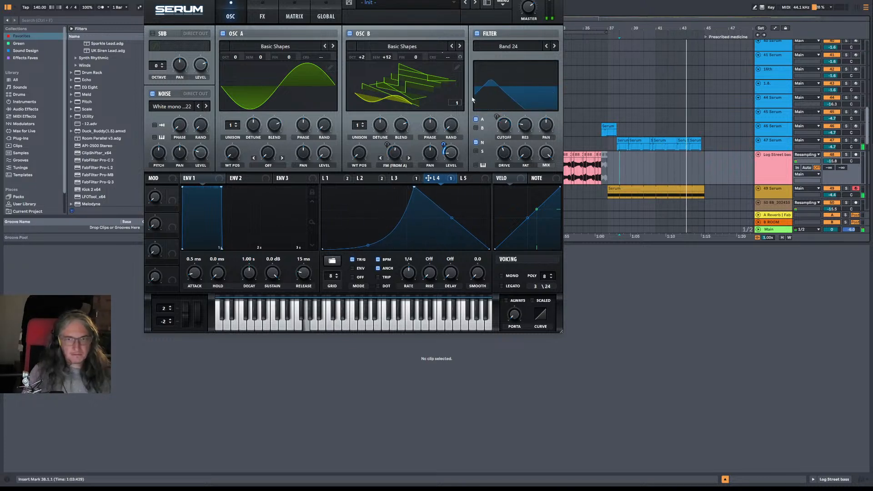
Step: Enable Serum's Delay effect and solo the 49 Serum track
{"action": "left_click", "coordinate": [264, 15]}
{"action": "left_click", "coordinate": [231, 16]}
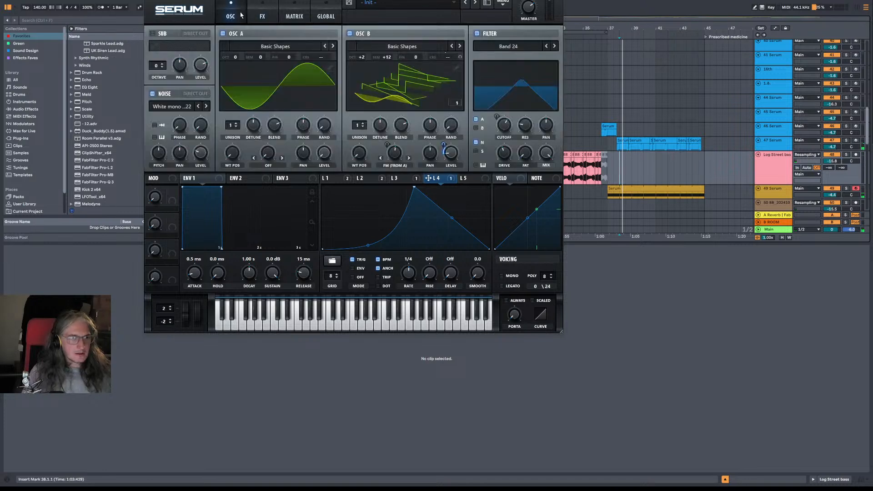
{"action": "left_click", "coordinate": [267, 15]}
{"action": "left_click", "coordinate": [156, 105]}
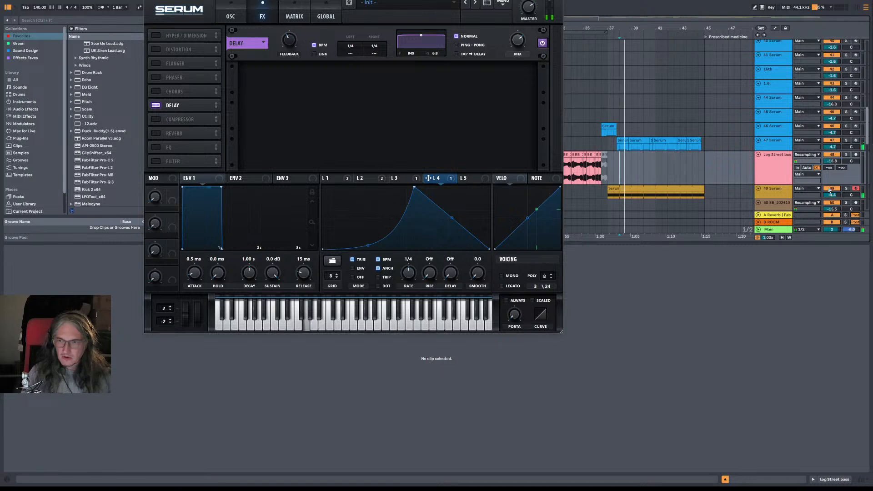
{"action": "left_click", "coordinate": [845, 189]}
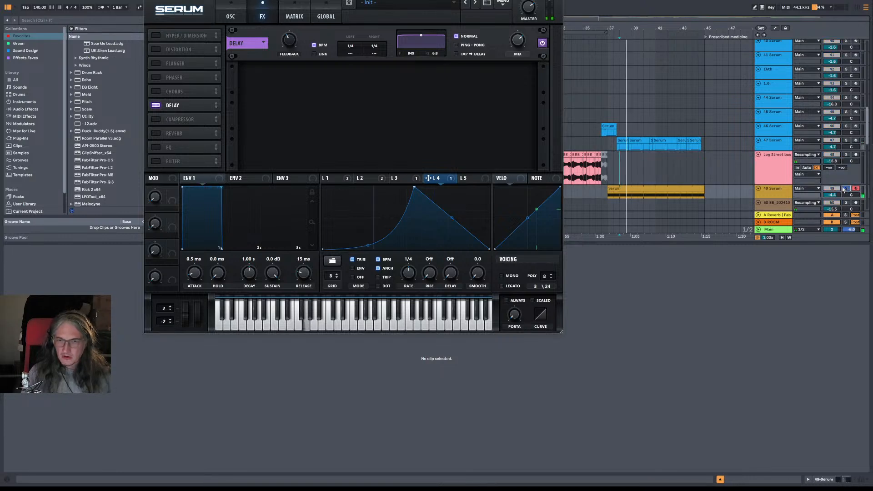
Step: Set the unlinked delay times to 1/8 left and 1/8 triplet right, with the mix at about 31%
{"action": "left_click_drag", "start_coordinate": [362, 47], "coordinate": [379, 65]}
{"action": "left_click", "coordinate": [314, 54]}
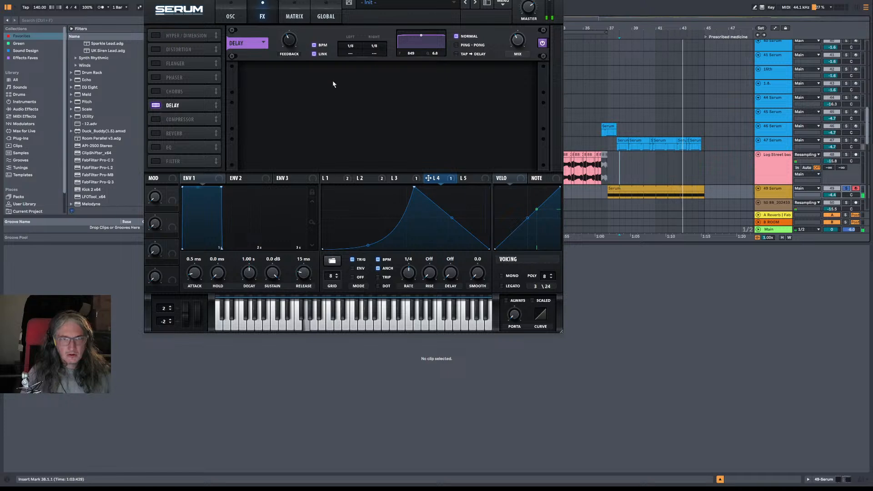
{"action": "mouse_move", "coordinate": [291, 39]}
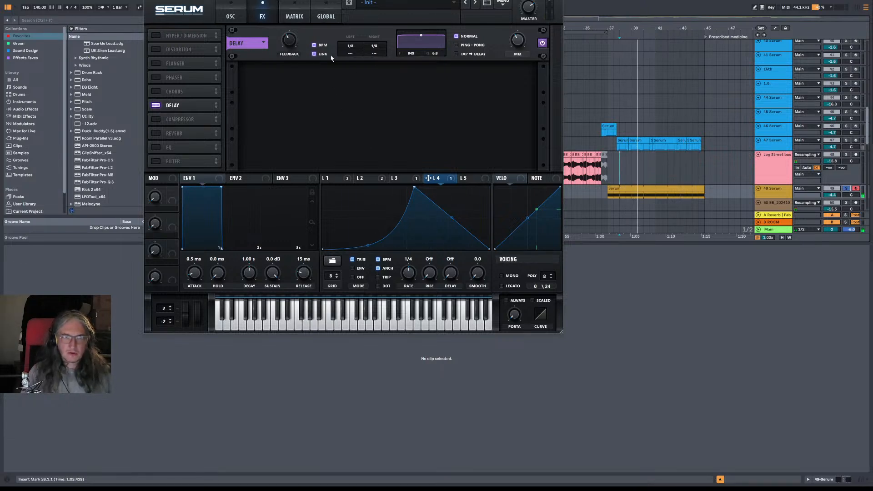
{"action": "left_click_drag", "start_coordinate": [378, 55], "coordinate": [385, 21]}
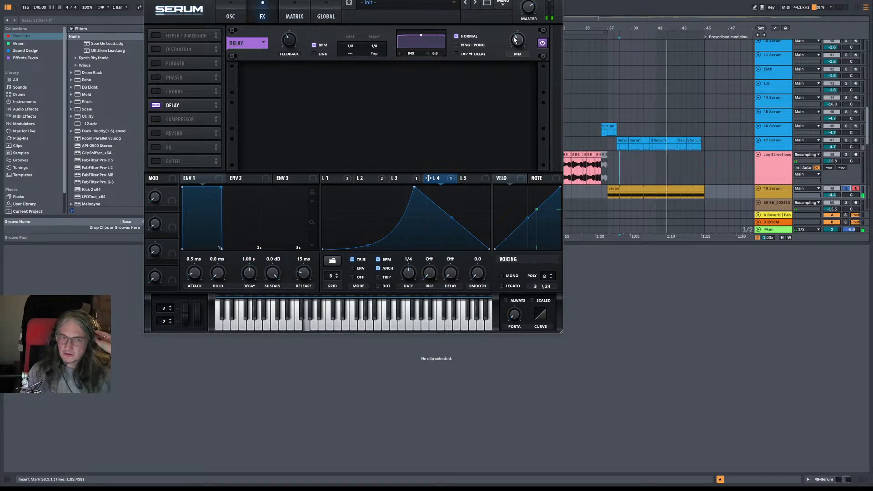
{"action": "mouse_move", "coordinate": [518, 43]}
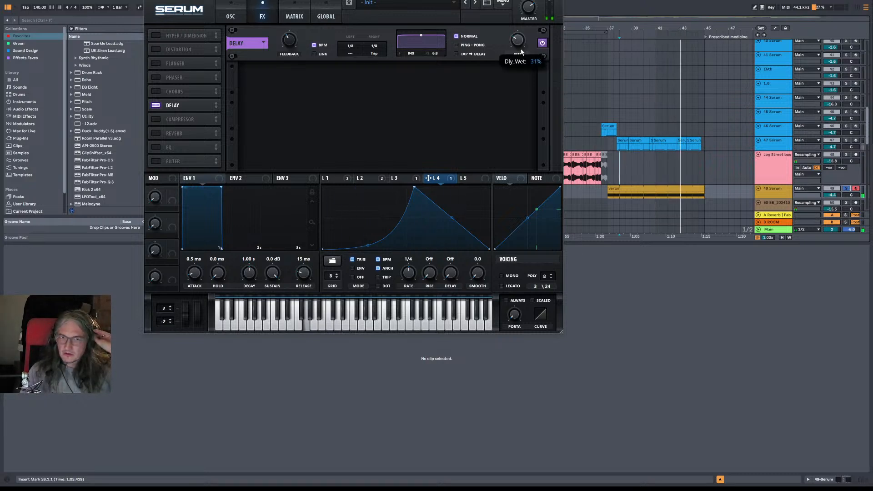
Step: Unsolo the 49 Serum track, extend its clip's start back to bar 36, and play from bar 35
{"action": "key", "text": "ctrl+alt+p"}
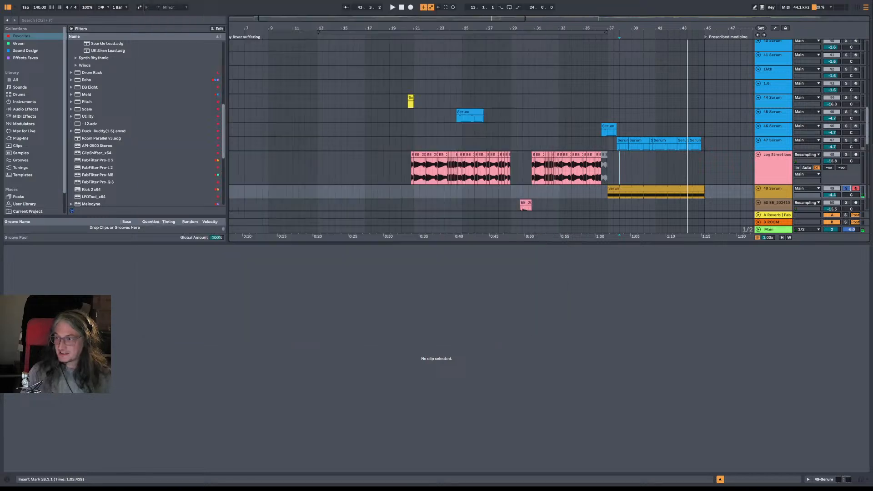
{"action": "key", "text": "space"}
{"action": "key", "text": "space"}
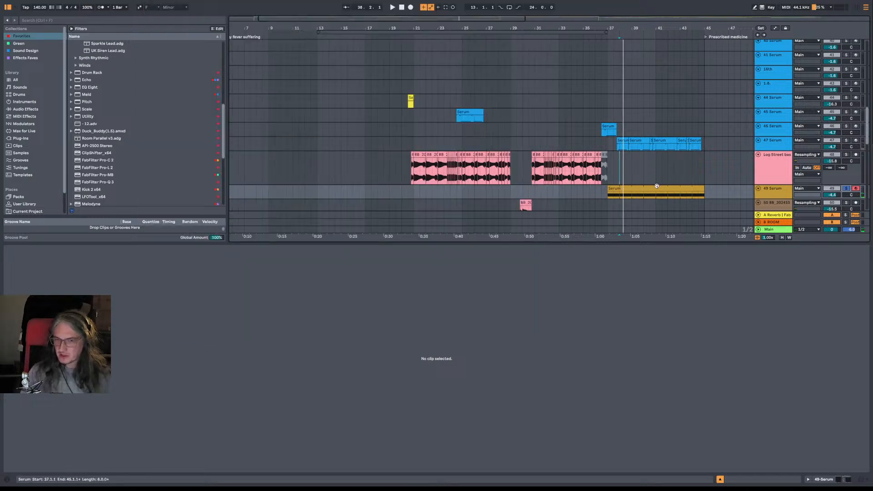
{"action": "left_click", "coordinate": [610, 190]}
{"action": "left_click", "coordinate": [564, 193]}
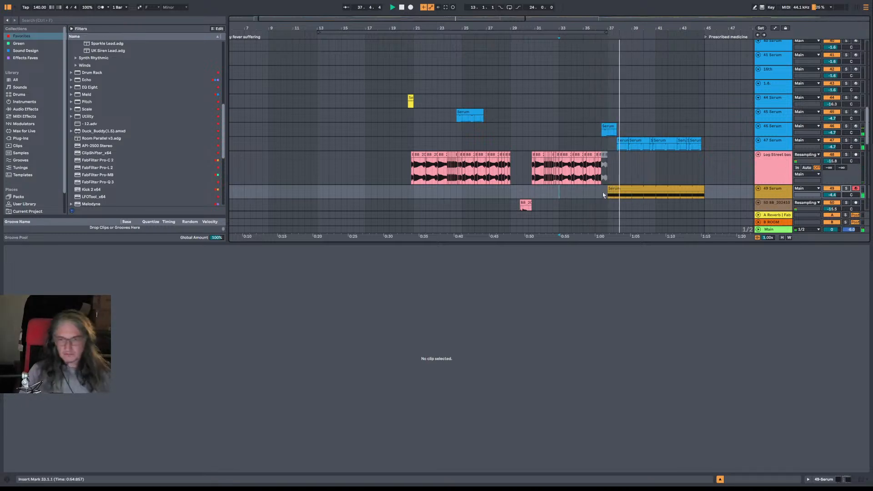
{"action": "left_click_drag", "start_coordinate": [608, 194], "coordinate": [597, 195]}
{"action": "left_click", "coordinate": [584, 192]}
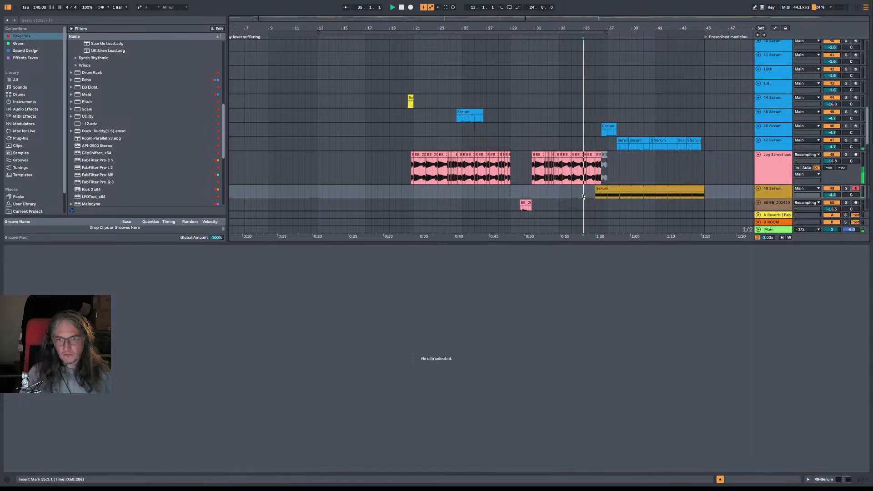
Step: Set the pitch bend range of the 49 Serum track's synth to 24 up and -24 down
{"action": "left_click", "coordinate": [789, 195]}
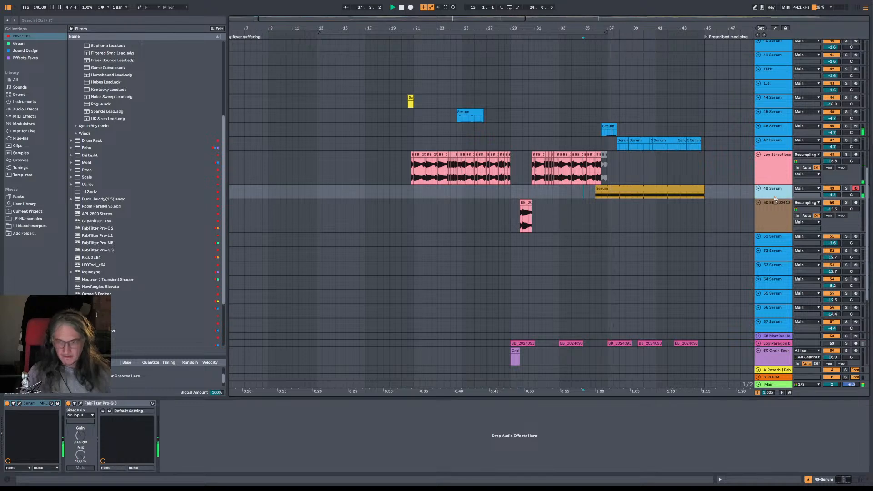
{"action": "left_click", "coordinate": [19, 404]}
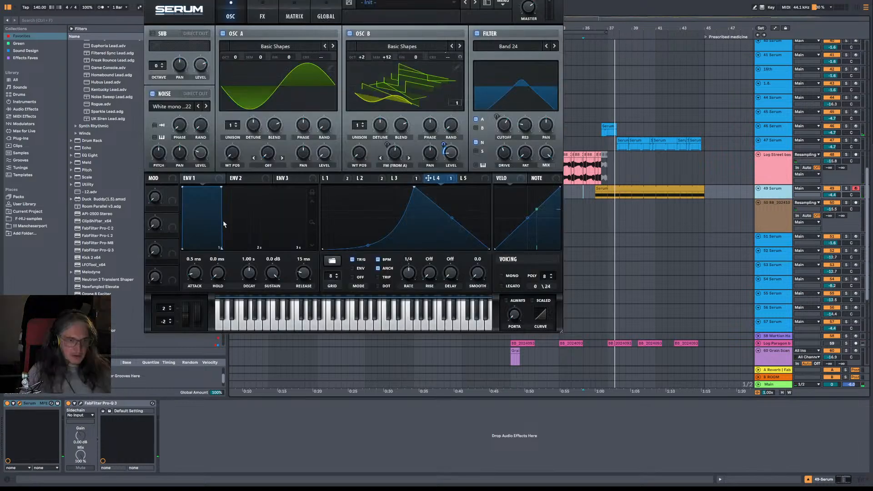
{"action": "double_click", "coordinate": [165, 309]}
{"action": "type", "text": "24"}
{"action": "key", "text": "Return"}
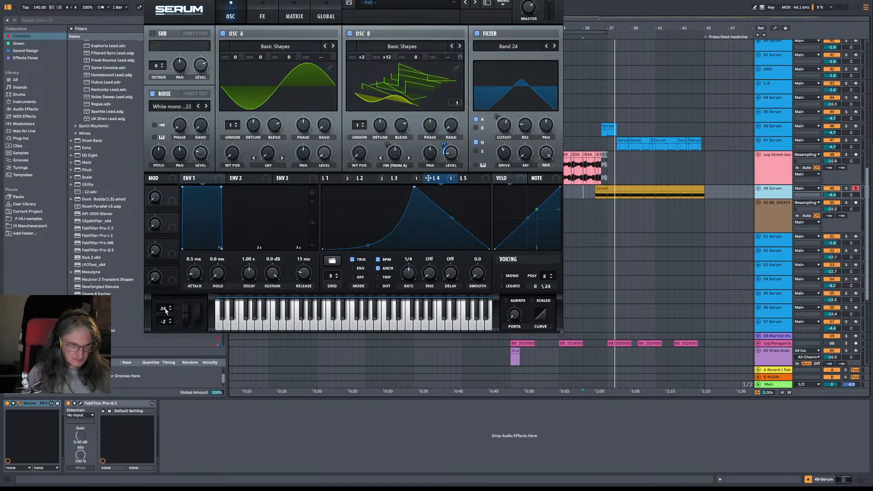
{"action": "double_click", "coordinate": [167, 322]}
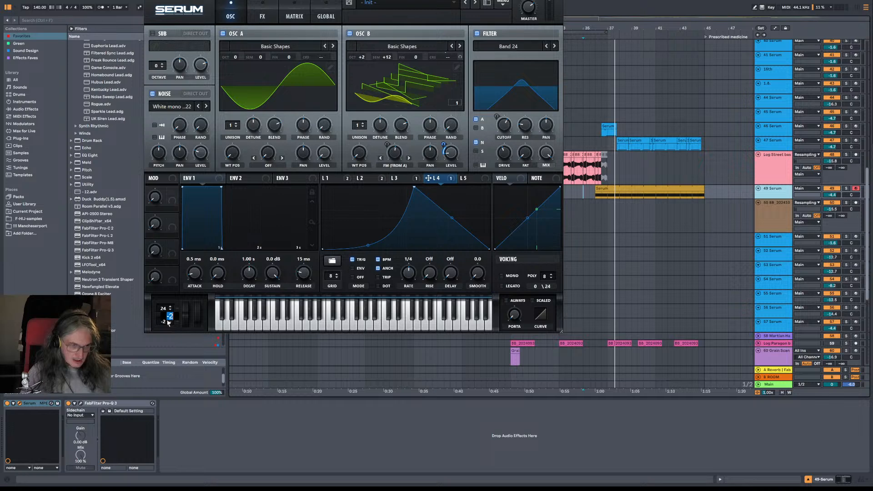
{"action": "type", "text": "-24"}
{"action": "key", "text": "Return"}
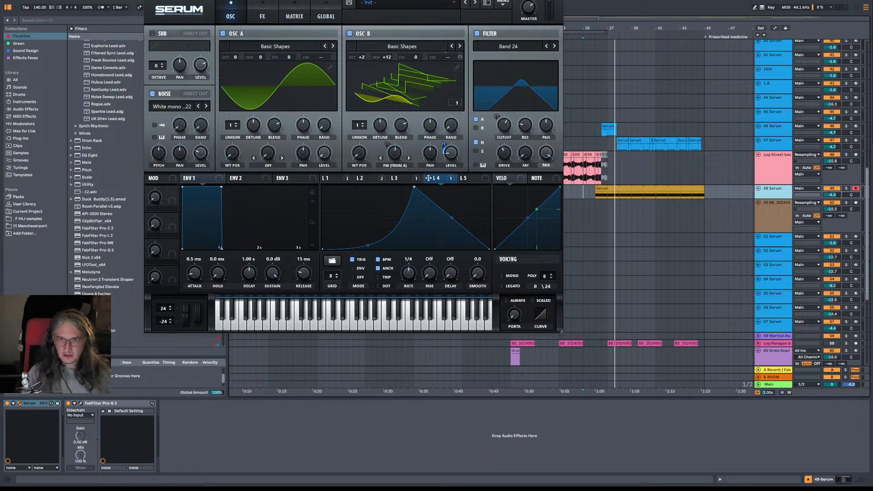
{"action": "key", "text": "Escape"}
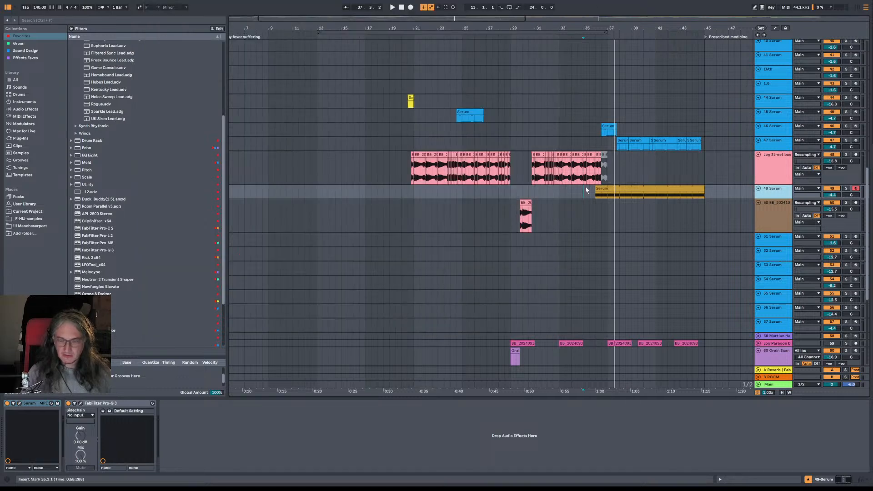
Step: Solo the 49 Serum track and play its clip from bar 36
{"action": "key", "text": "space"}
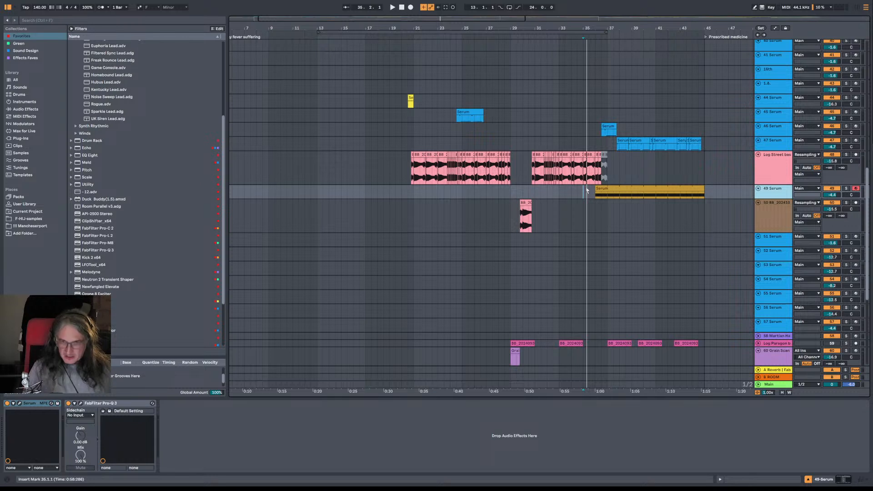
{"action": "left_click", "coordinate": [597, 197]}
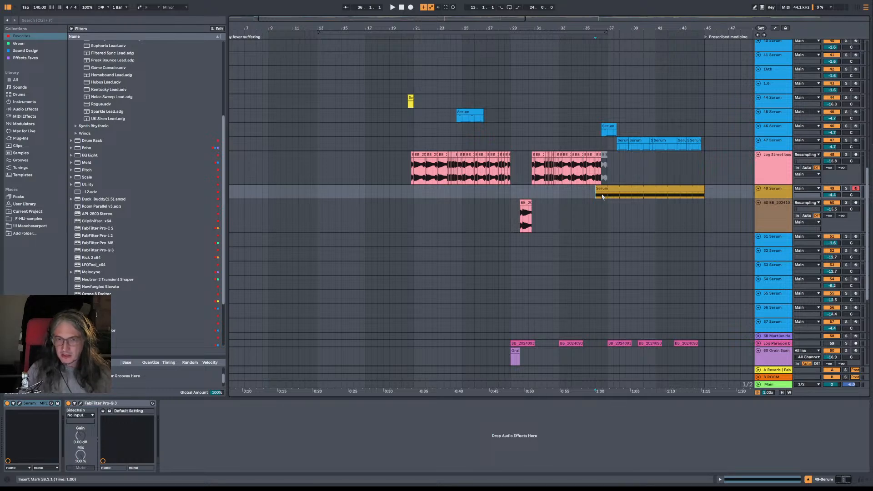
{"action": "scroll", "coordinate": [687, 210], "scroll_direction": "right", "scroll_amount": 3}
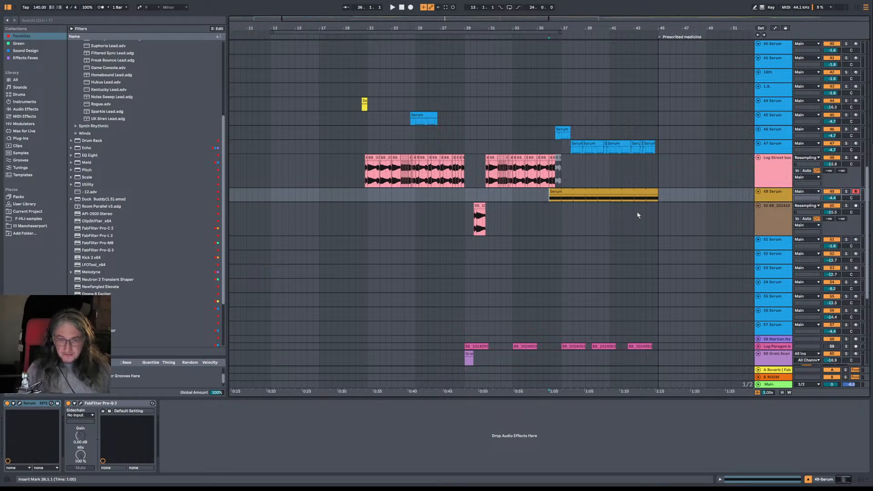
{"action": "key", "text": "space"}
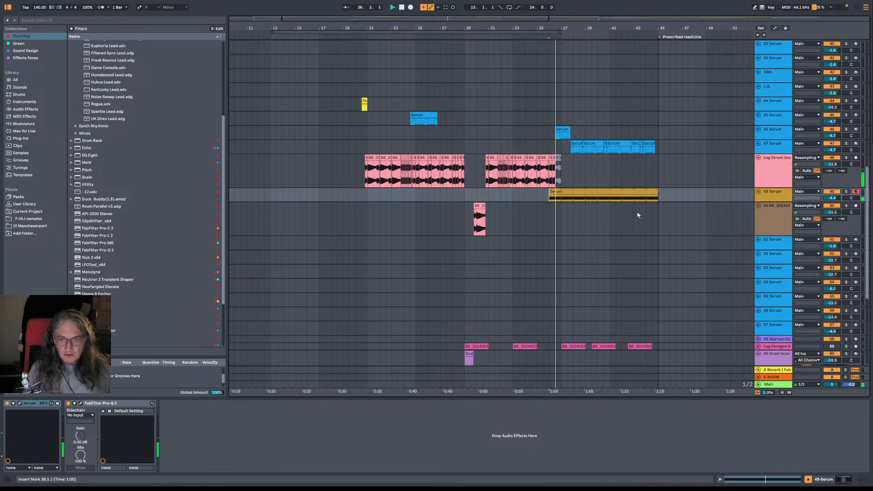
{"action": "left_click", "coordinate": [846, 191]}
{"action": "key", "text": "space"}
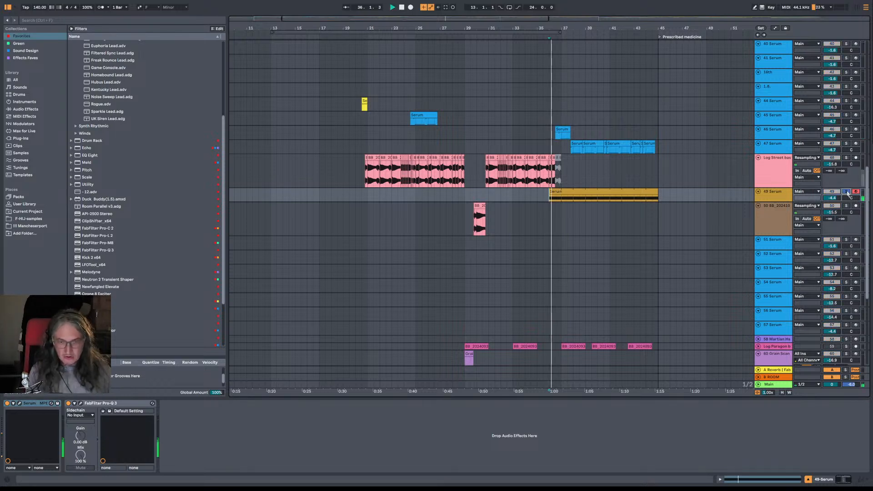
{"action": "key", "text": "space"}
{"action": "key", "text": "space"}
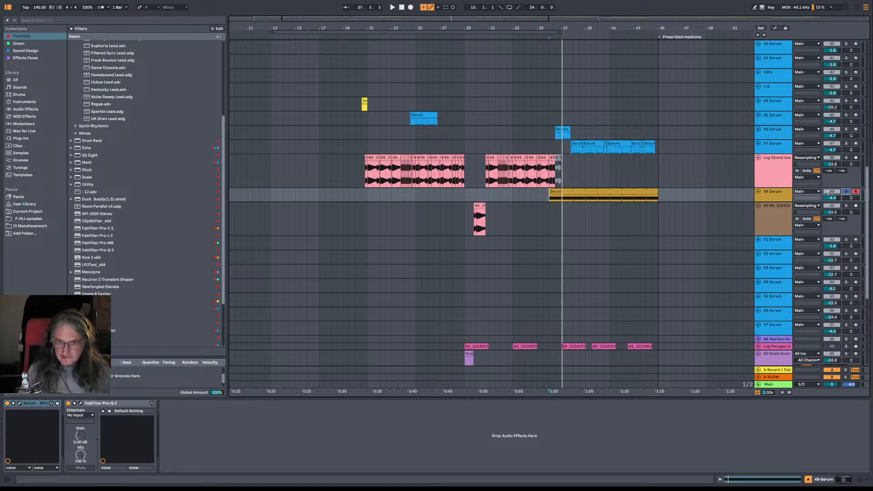
Step: Record a pitch bend movement into the 49 Serum clip over bar 36
{"action": "key", "text": "shift+Tab"}
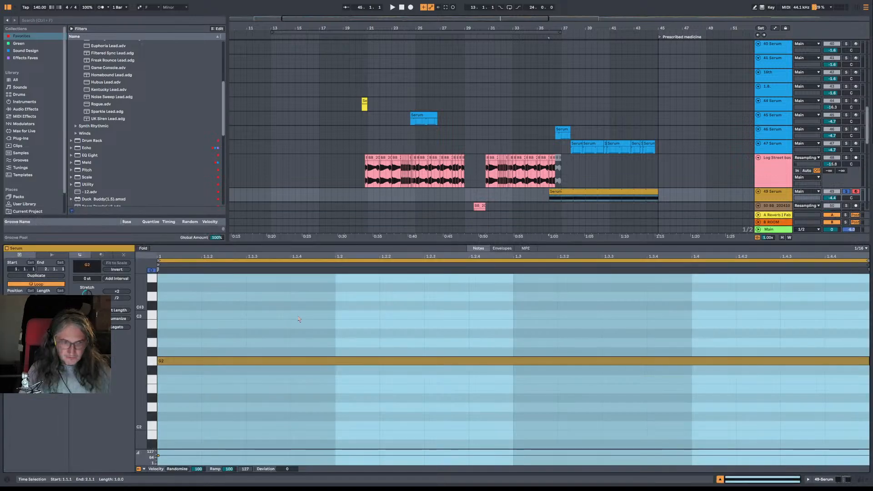
{"action": "left_click", "coordinate": [502, 249]}
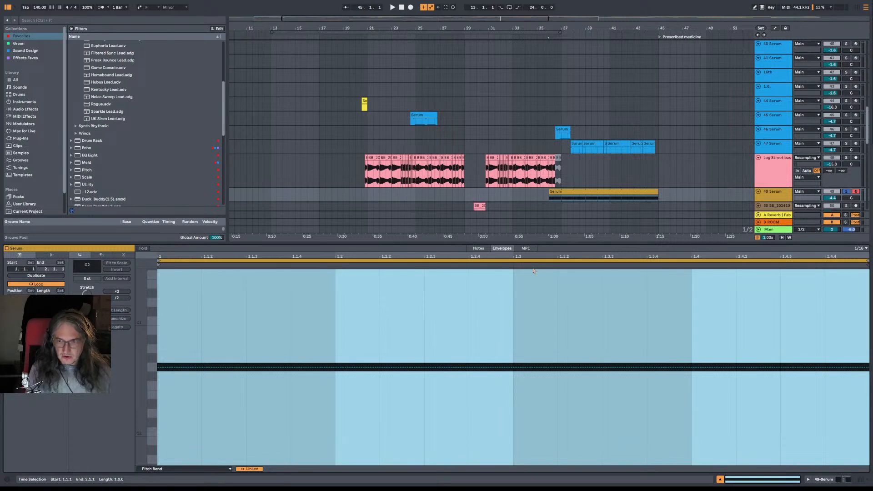
{"action": "key", "text": "F9"}
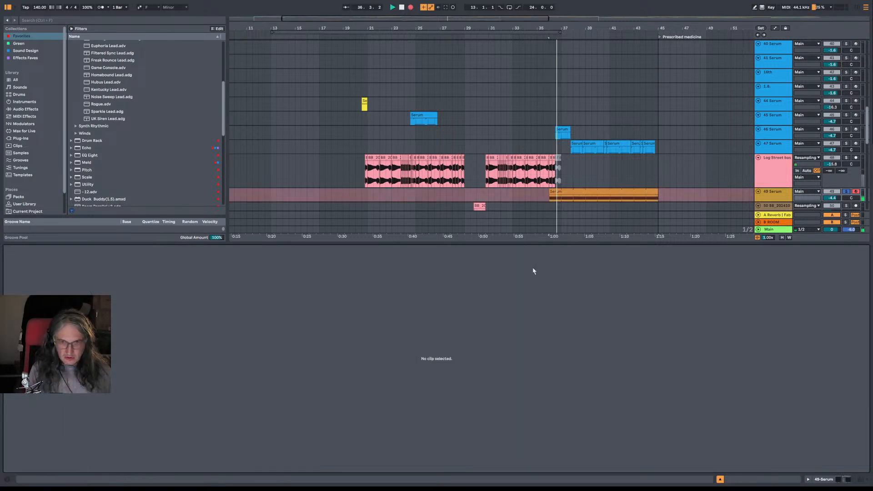
{"action": "key", "text": "F9"}
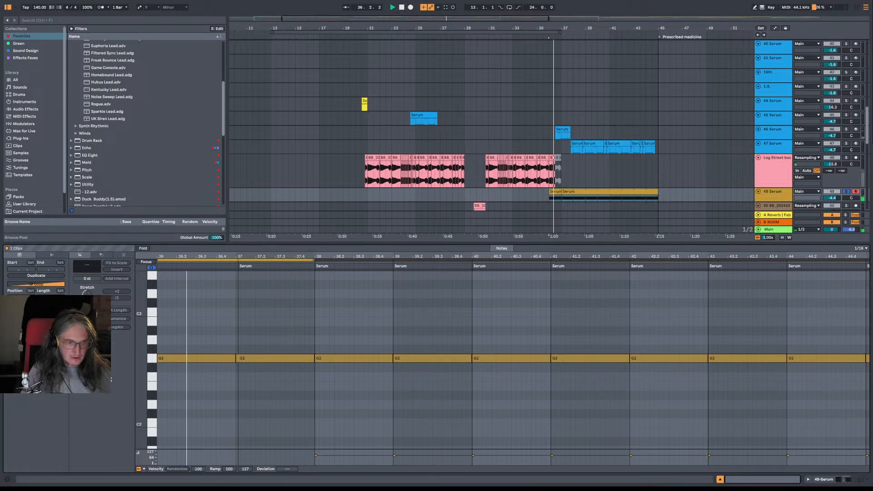
{"action": "left_click", "coordinate": [466, 283]}
{"action": "key", "text": "space"}
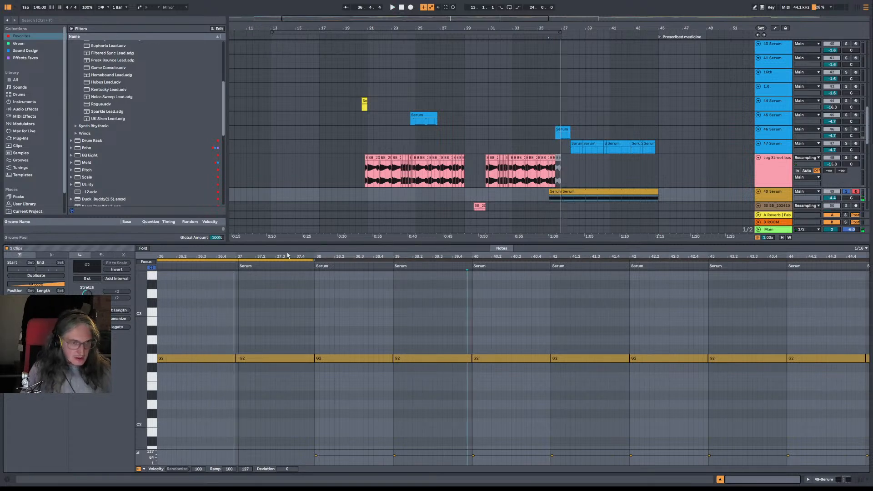
Step: Replace the stepped pitch bend envelope in the bar 36 clip with a straight rise to a peak and a straight fall to 0
{"action": "left_click", "coordinate": [555, 191]}
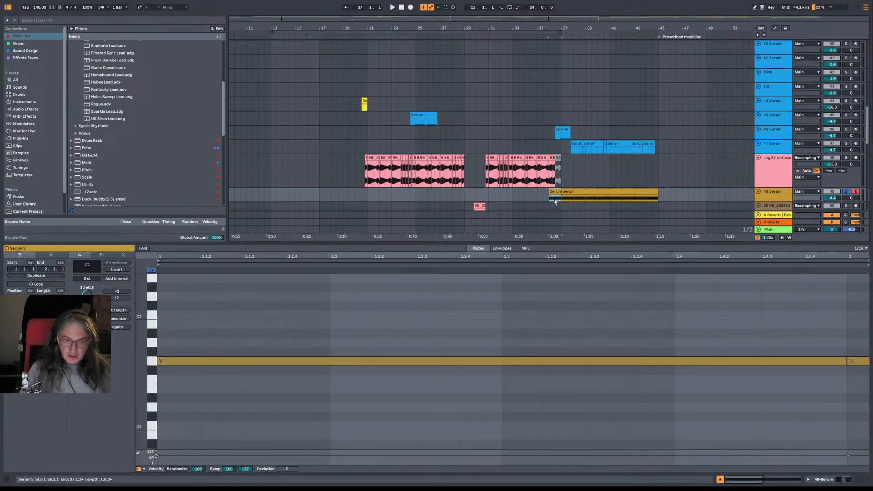
{"action": "left_click", "coordinate": [502, 248]}
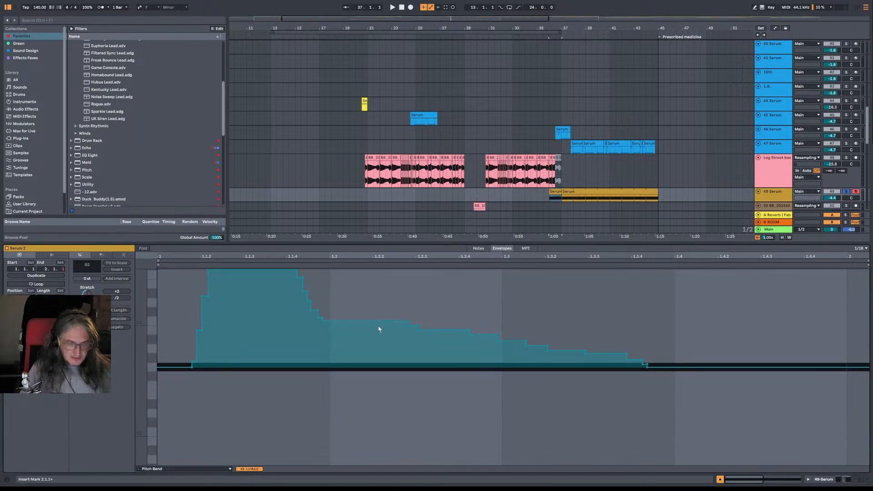
{"action": "key", "text": "space"}
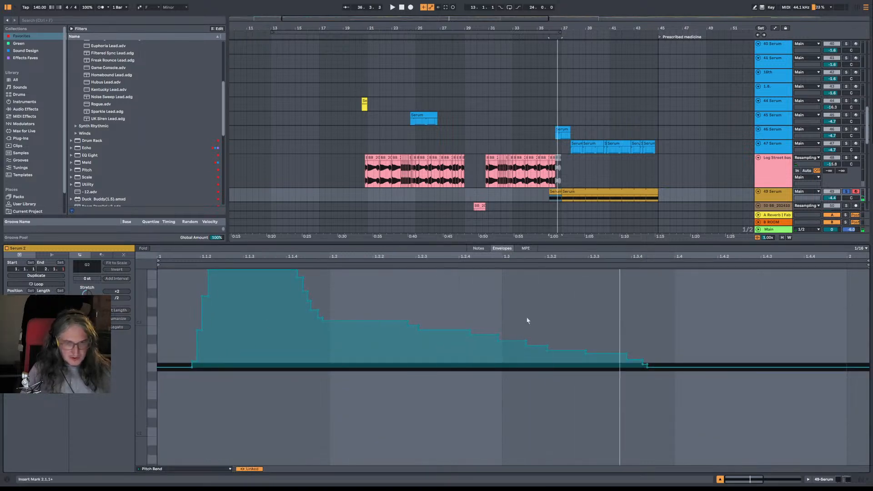
{"action": "left_click_drag", "start_coordinate": [643, 363], "coordinate": [192, 272]}
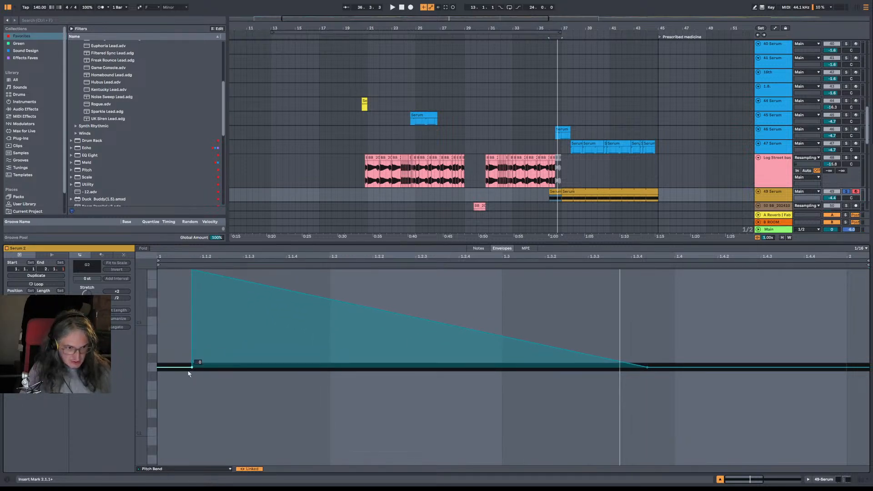
{"action": "left_click_drag", "start_coordinate": [175, 369], "coordinate": [165, 369]}
{"action": "left_click", "coordinate": [192, 367]}
{"action": "key", "text": "space"}
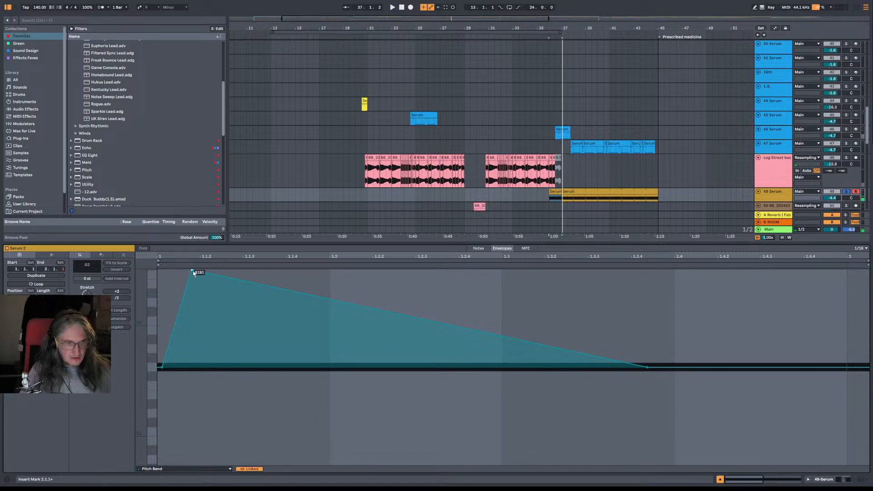
Step: Move the pitch bend peak to the start of the bar 36 clip and extend the fall to 0 until the bar's end
{"action": "left_click_drag", "start_coordinate": [191, 272], "coordinate": [162, 280]}
{"action": "key", "text": "space"}
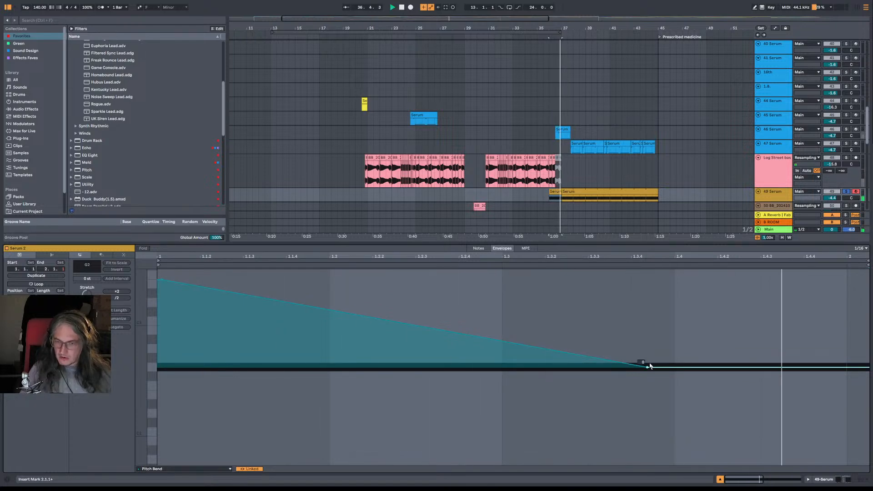
{"action": "left_click_drag", "start_coordinate": [647, 367], "coordinate": [847, 367]}
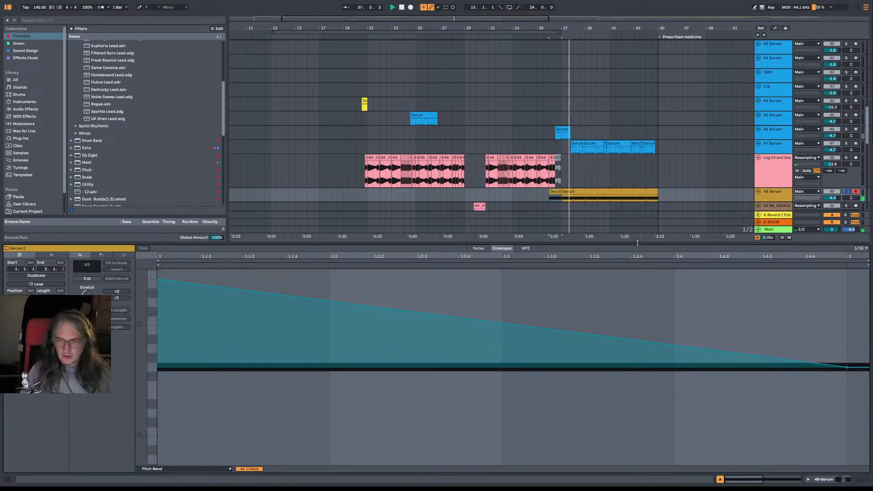
Step: Unsolo the 49 Serum track and recolor its bar 36 clip light blue-purple
{"action": "left_click", "coordinate": [844, 195]}
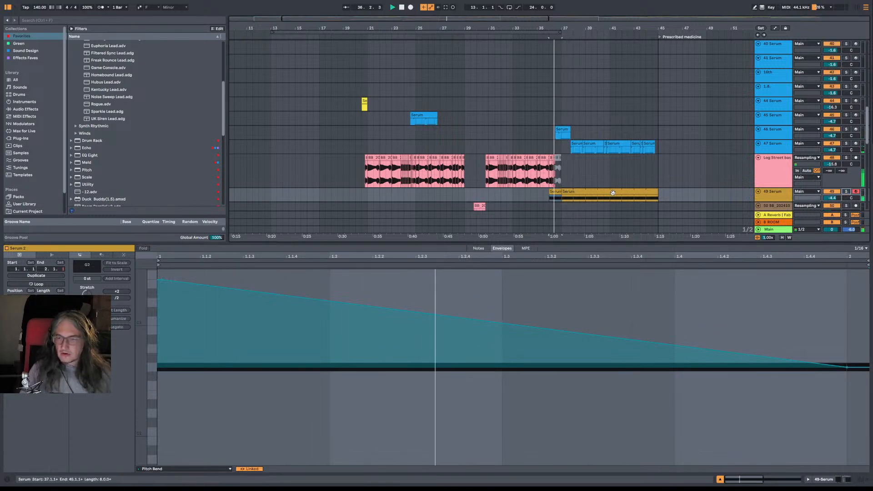
{"action": "left_click", "coordinate": [778, 197]}
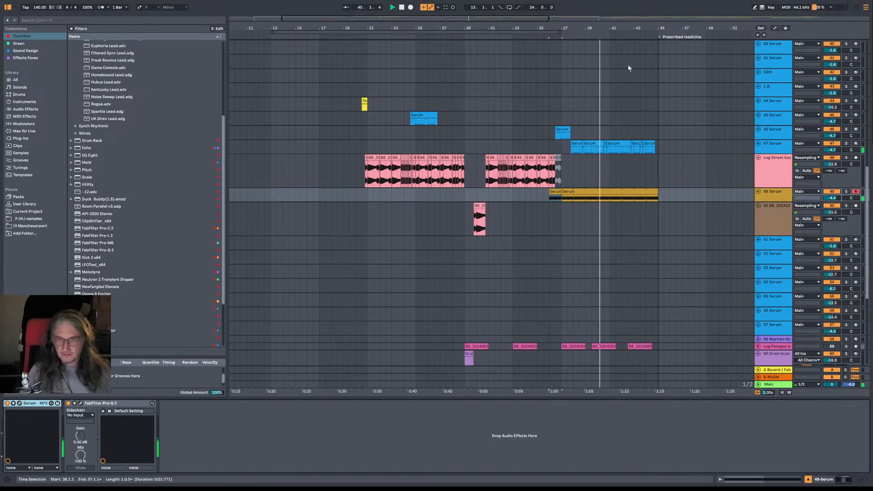
{"action": "left_click", "coordinate": [598, 198]}
{"action": "right_click", "coordinate": [558, 193]}
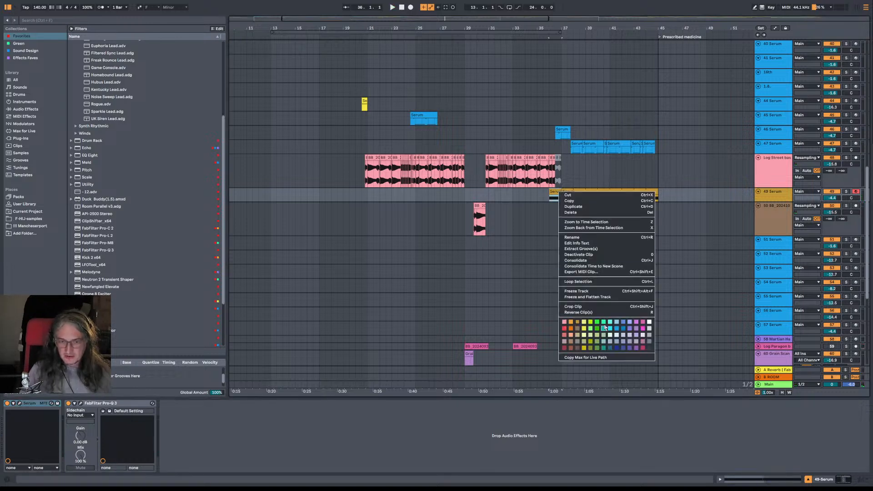
{"action": "left_click", "coordinate": [629, 326]}
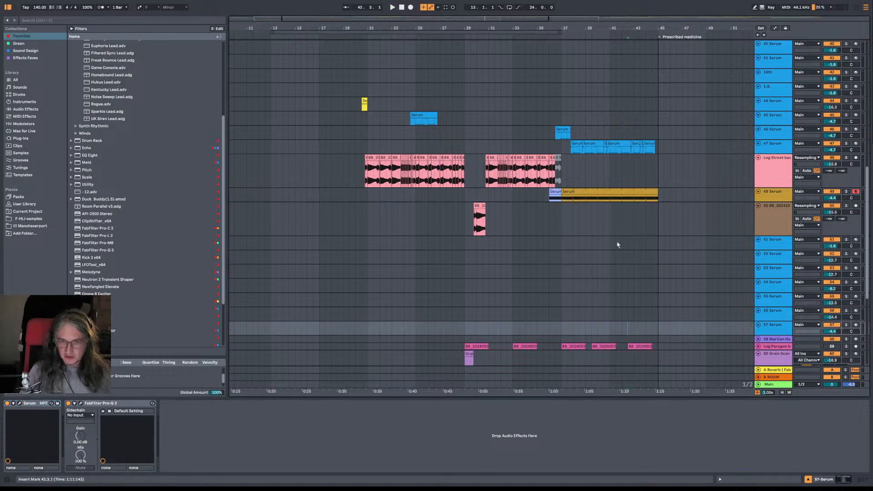
Step: Audition the section from bar 40 with all tracks playing
{"action": "left_click", "coordinate": [598, 199]}
{"action": "key", "text": "space"}
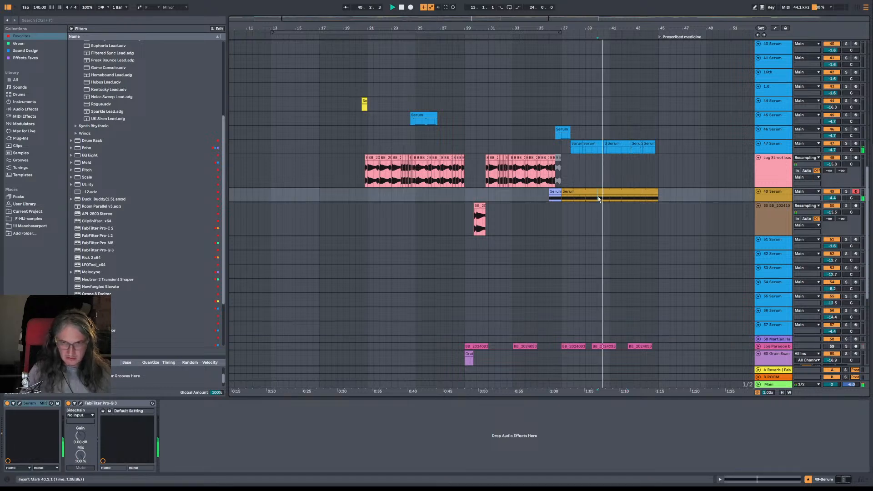
{"action": "key", "text": "space"}
{"action": "key", "text": "space"}
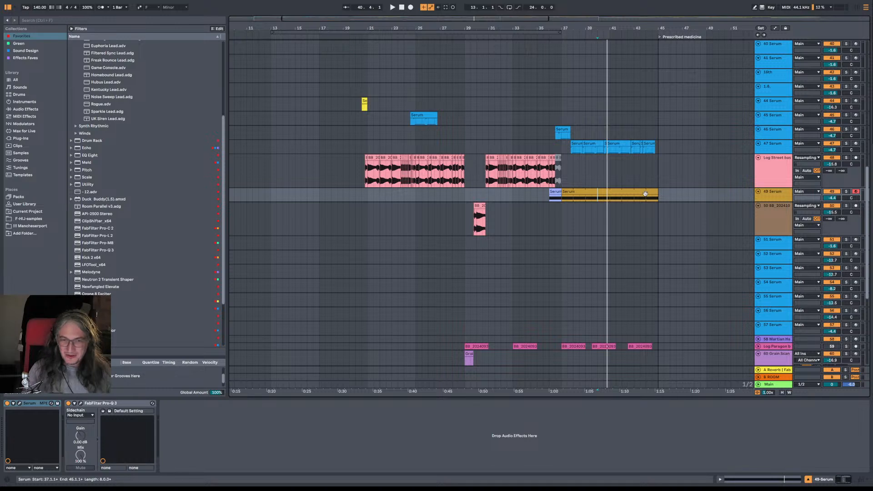
{"action": "key", "text": "space"}
{"action": "key", "text": "space"}
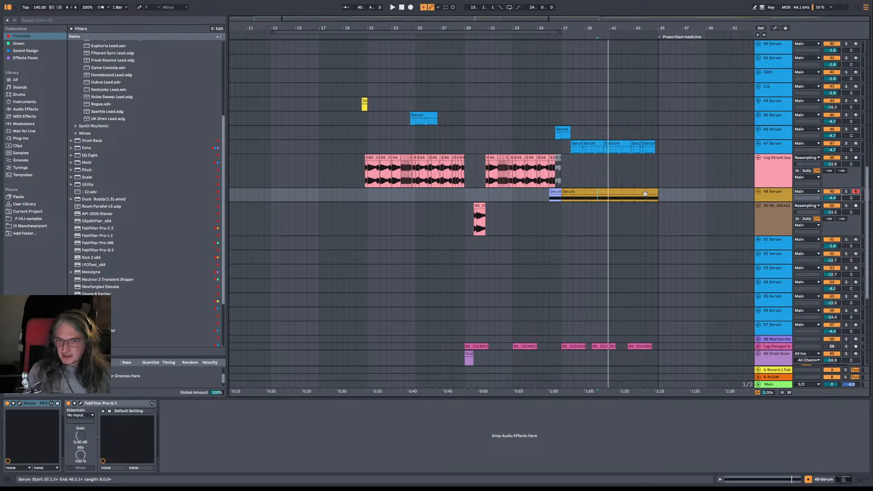
{"action": "key", "text": "space"}
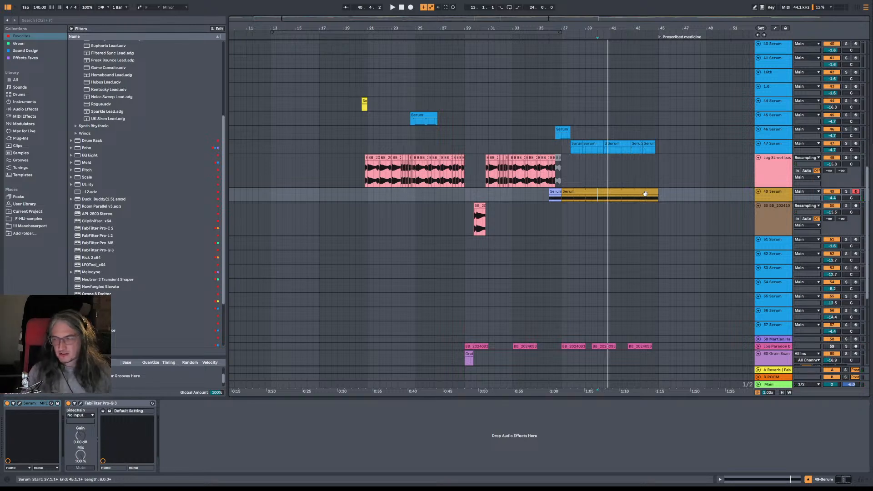
{"action": "key", "text": "space"}
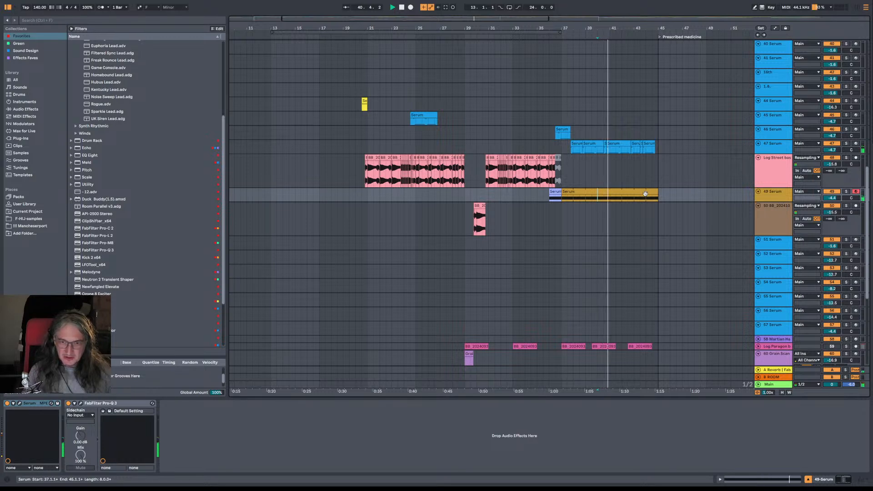
{"action": "key", "text": "space"}
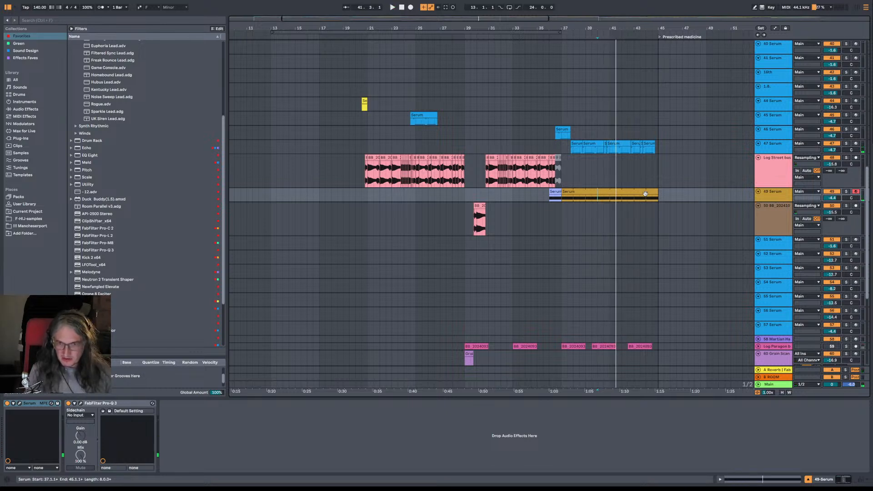
Step: Record a pitch bend pass on the 49 Serum track from bar 40, start the following clip at bar 42, and play it back
{"action": "key", "text": "F9"}
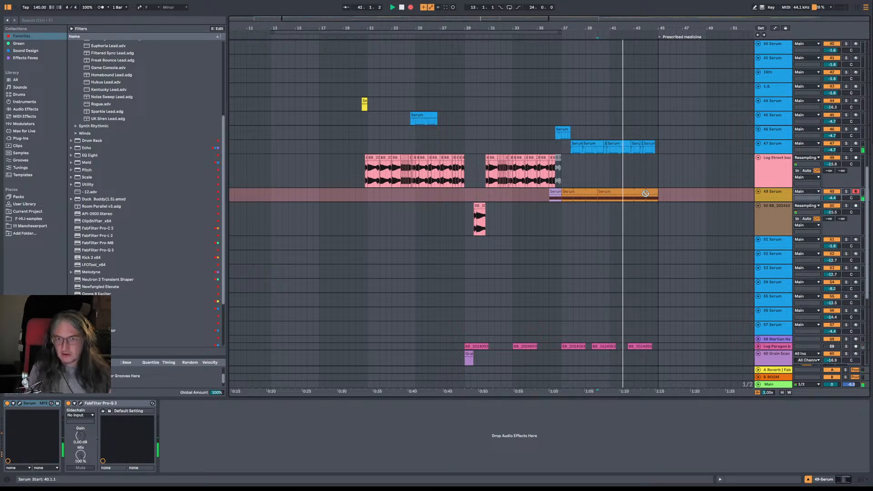
{"action": "key", "text": "space"}
{"action": "left_click", "coordinate": [628, 192]}
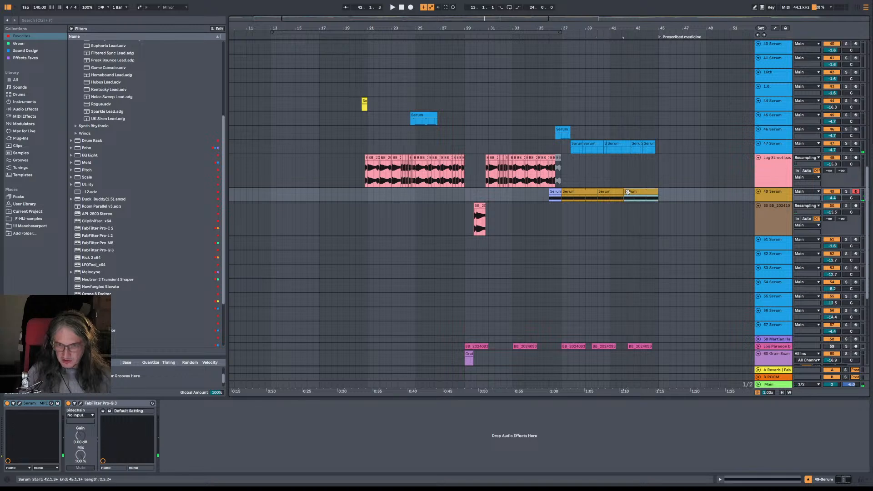
{"action": "left_click_drag", "start_coordinate": [625, 191], "coordinate": [622, 191]}
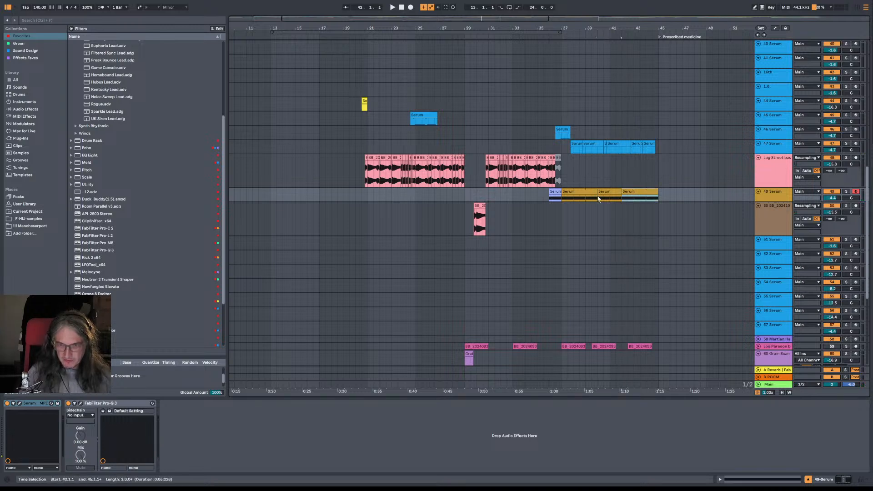
{"action": "left_click", "coordinate": [599, 198]}
{"action": "key", "text": "space"}
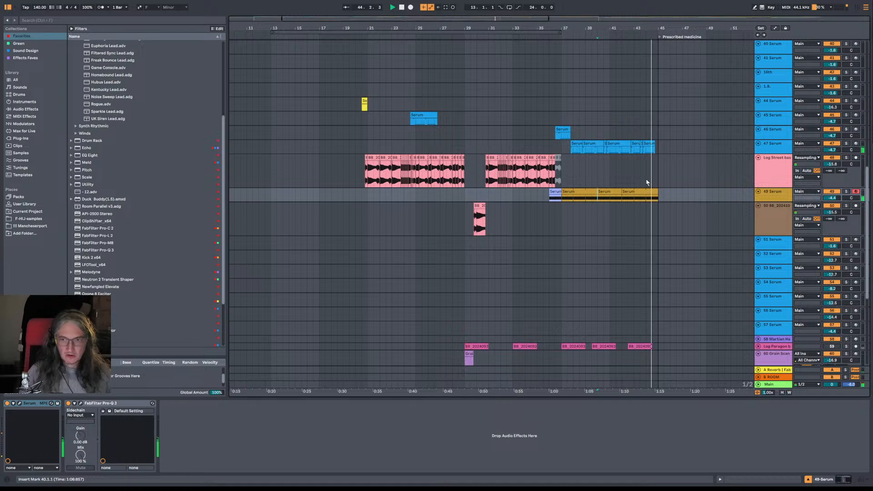
Step: Record another pitch bend pass on the 49 Serum track from bar 44 and play it back
{"action": "left_click", "coordinate": [646, 203]}
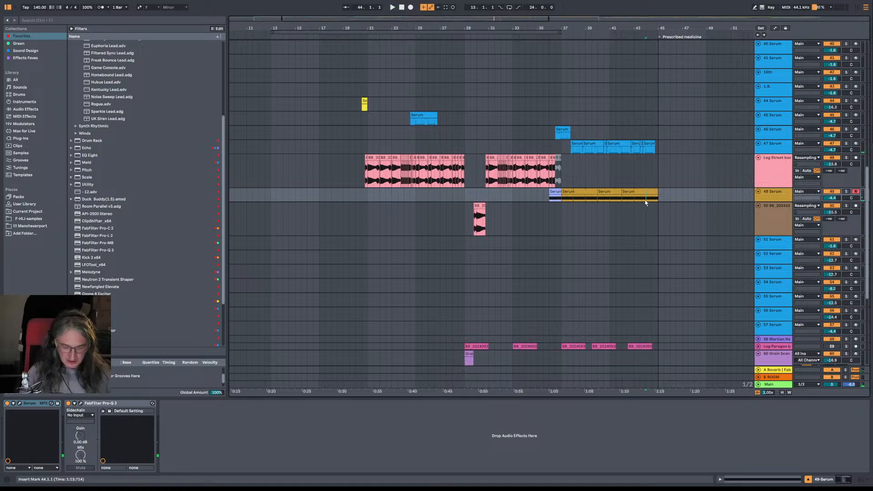
{"action": "key", "text": "space"}
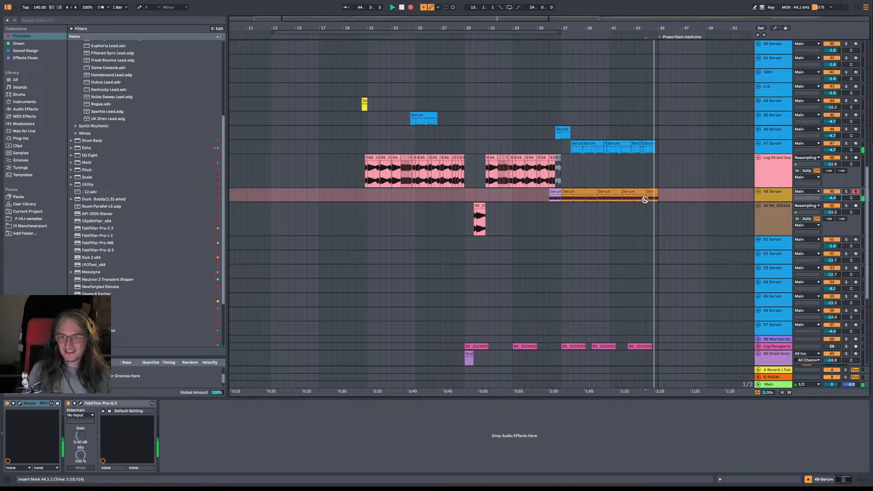
{"action": "key", "text": "space"}
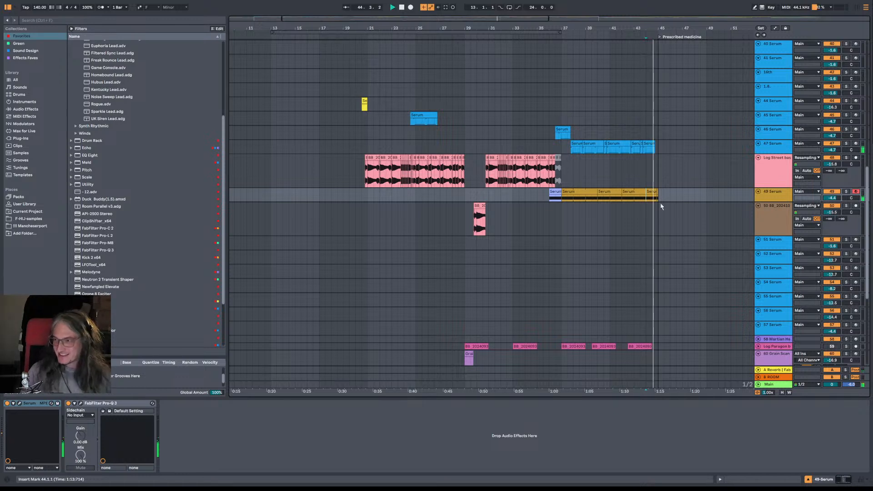
Step: Stop playback and recolor the 49 Serum track's bar 44 clip light green and its bar 40 clip pale white-blue
{"action": "key", "text": "space"}
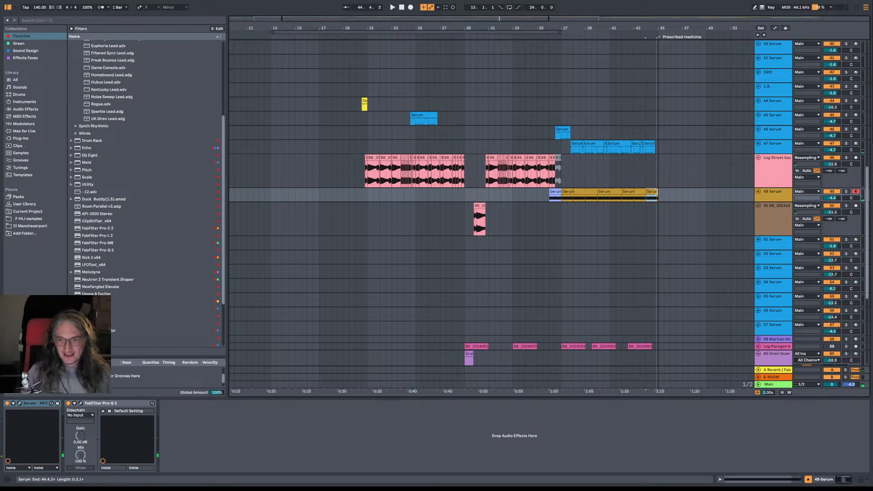
{"action": "left_click_drag", "start_coordinate": [657, 192], "coordinate": [657, 192]}
{"action": "right_click", "coordinate": [655, 192]}
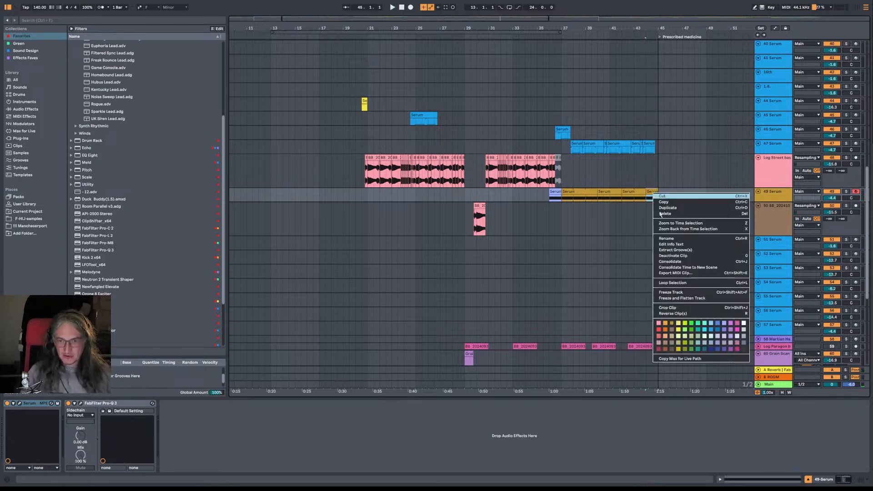
{"action": "left_click", "coordinate": [695, 337]}
{"action": "right_click", "coordinate": [604, 194]}
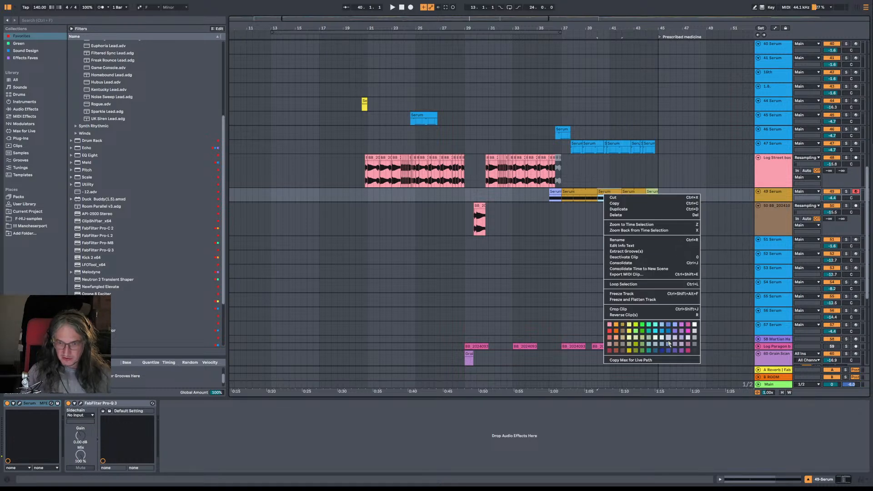
{"action": "left_click", "coordinate": [664, 339]}
Step: Play the arrangement briefly from bar 45
{"action": "left_click", "coordinate": [683, 202]}
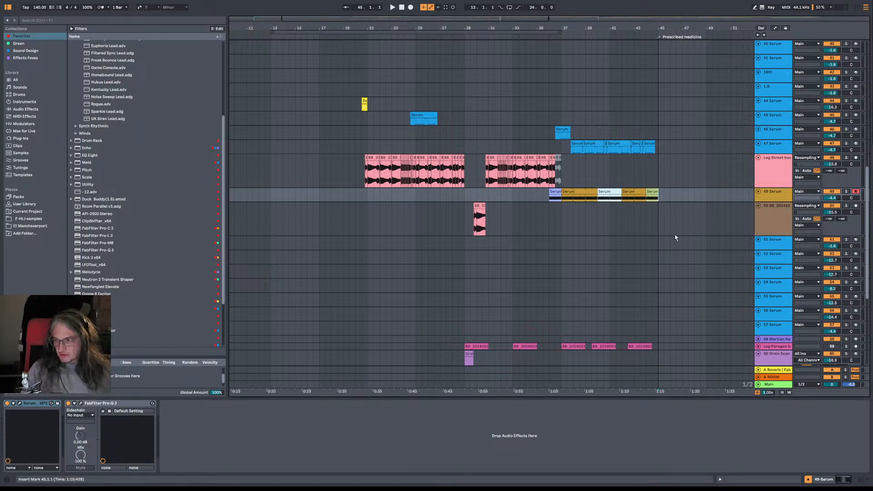
{"action": "key", "text": "space"}
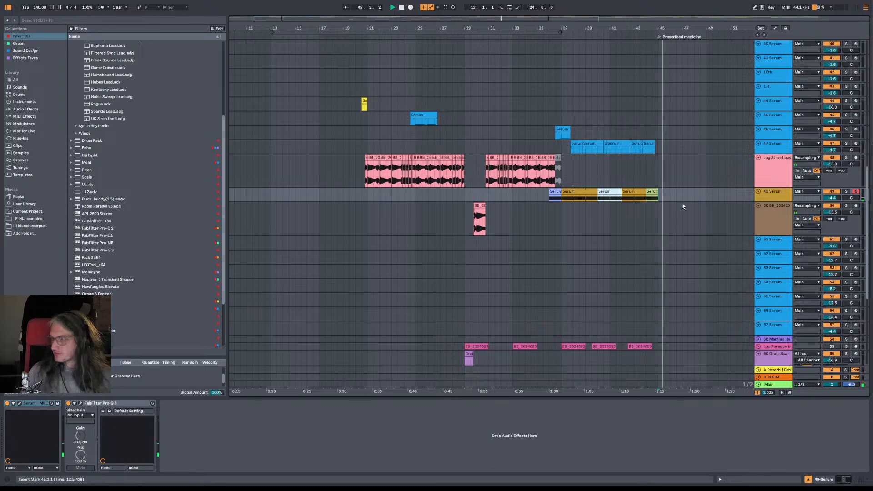
{"action": "scroll", "coordinate": [575, 161], "scroll_direction": "right", "scroll_amount": 4}
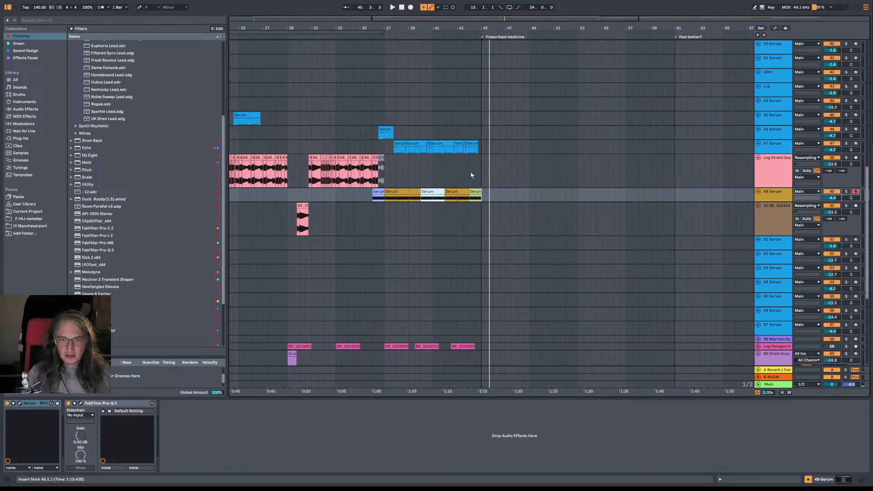
Step: Add a locator named "drop" at the start of the first Log Street bass clips and align it to bar 21
{"action": "scroll", "coordinate": [489, 171], "scroll_direction": "down", "scroll_amount": 3}
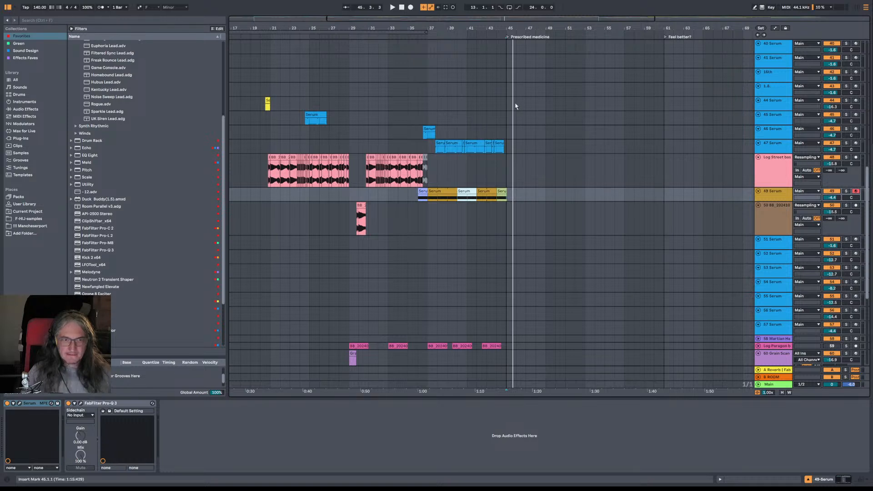
{"action": "scroll", "coordinate": [428, 97], "scroll_direction": "left", "scroll_amount": 3}
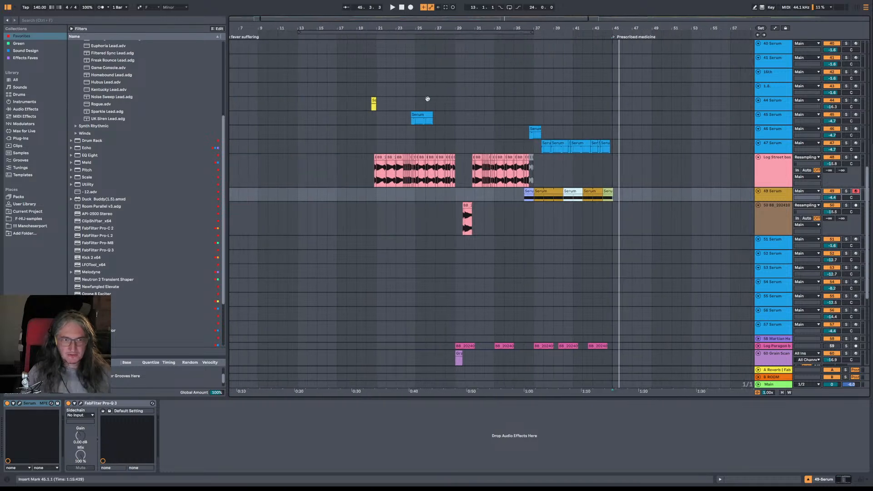
{"action": "scroll", "coordinate": [373, 73], "scroll_direction": "right", "scroll_amount": 2}
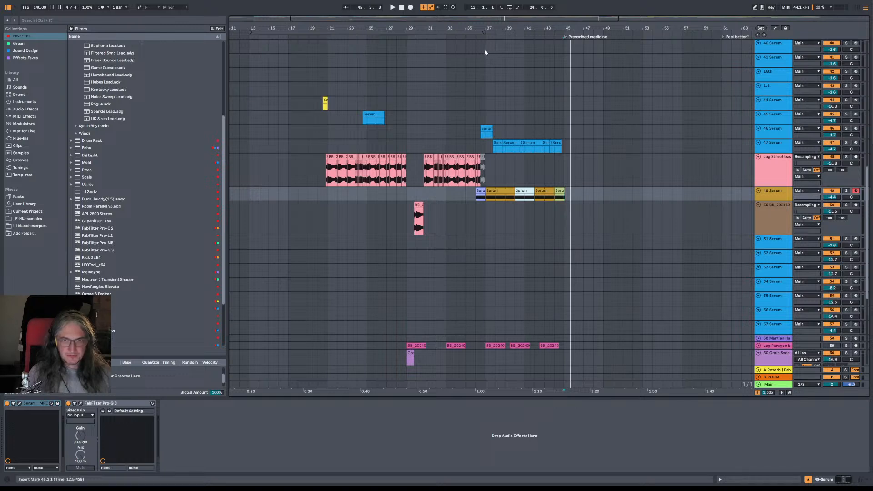
{"action": "right_click", "coordinate": [326, 37]}
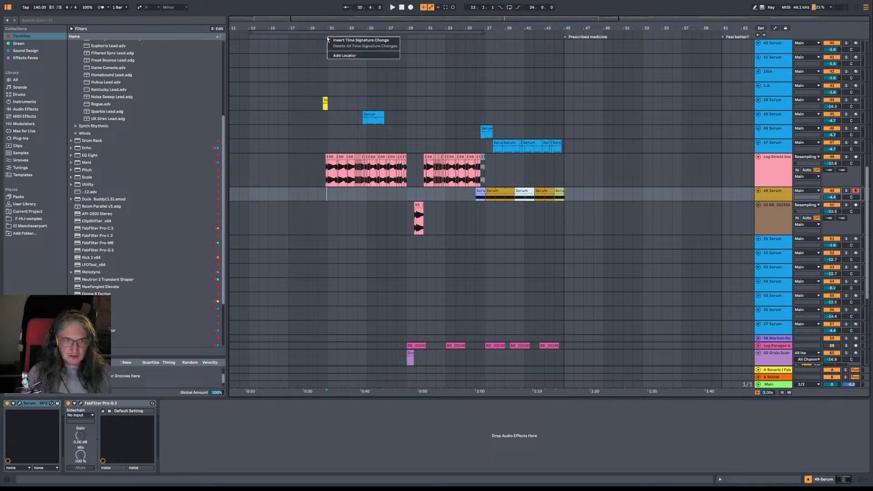
{"action": "left_click", "coordinate": [340, 57]}
{"action": "type", "text": "drop"}
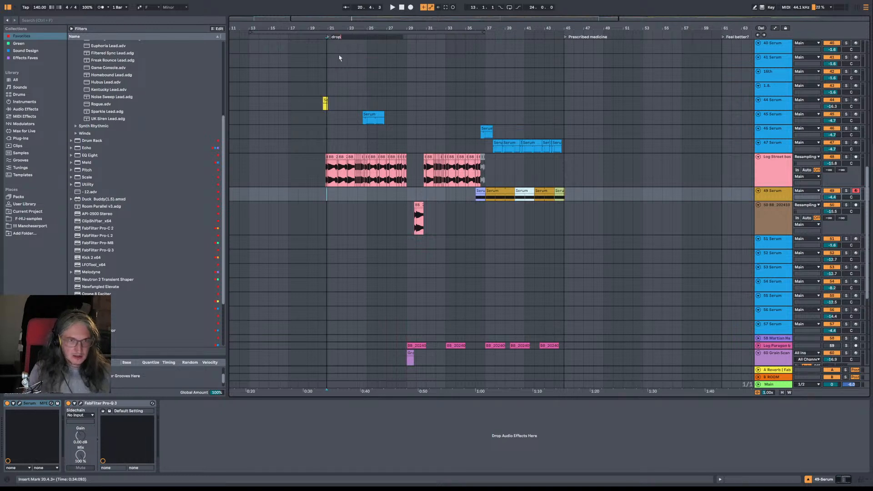
{"action": "key", "text": "Return"}
{"action": "left_click_drag", "start_coordinate": [329, 37], "coordinate": [331, 38]}
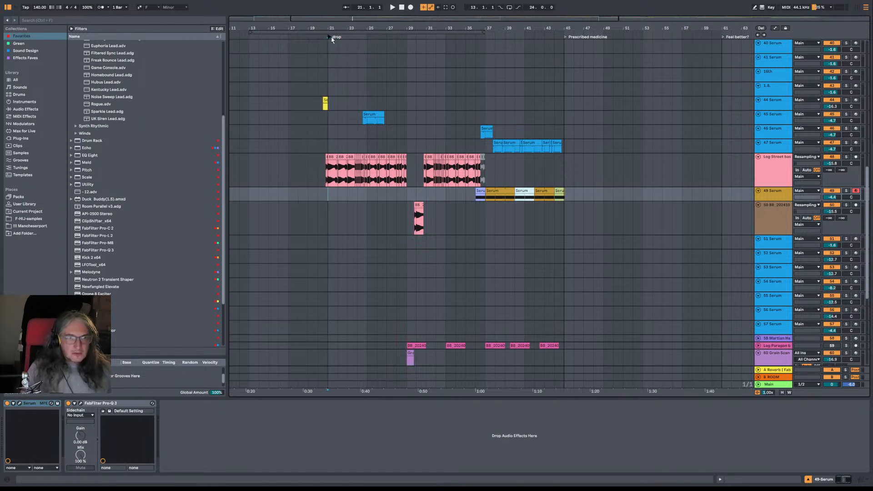
Step: Add a locator named "medium" at bar 37
{"action": "right_click", "coordinate": [485, 37]}
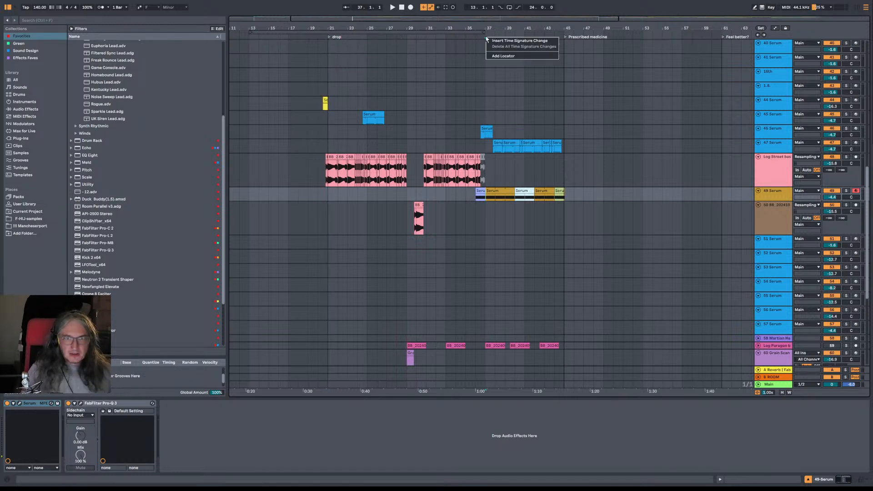
{"action": "left_click", "coordinate": [503, 56]}
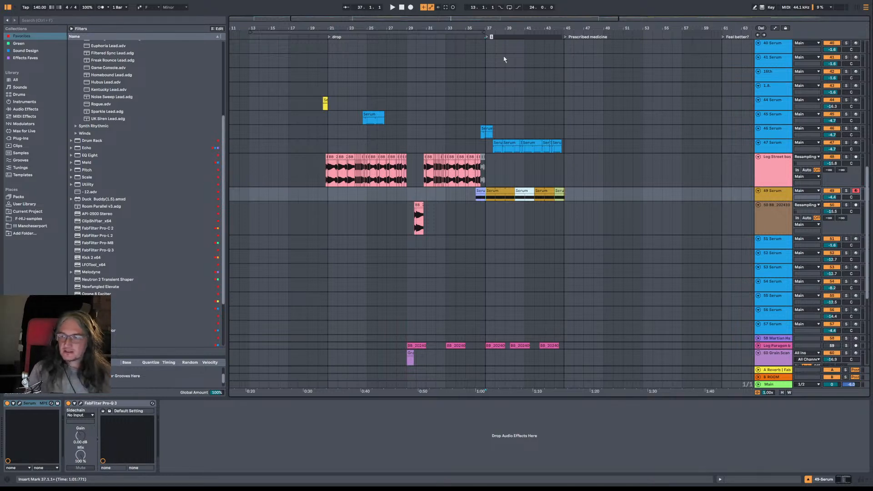
{"action": "type", "text": "m"}
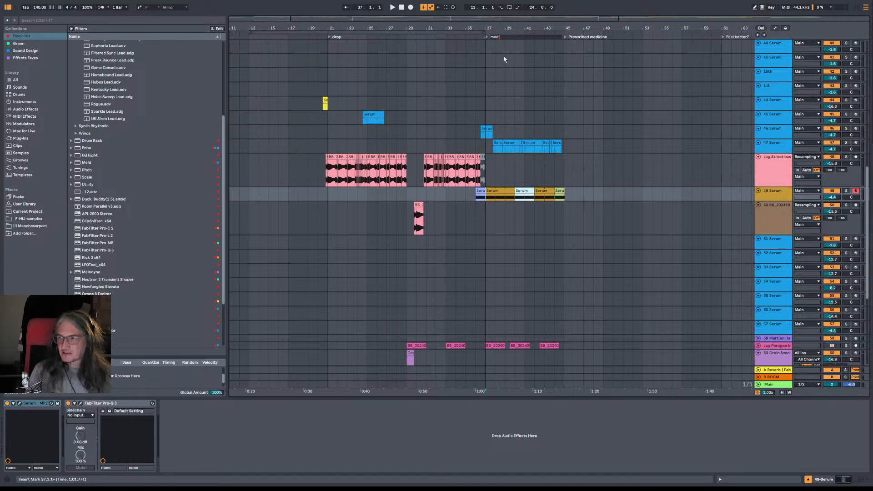
{"action": "type", "text": "edi"}
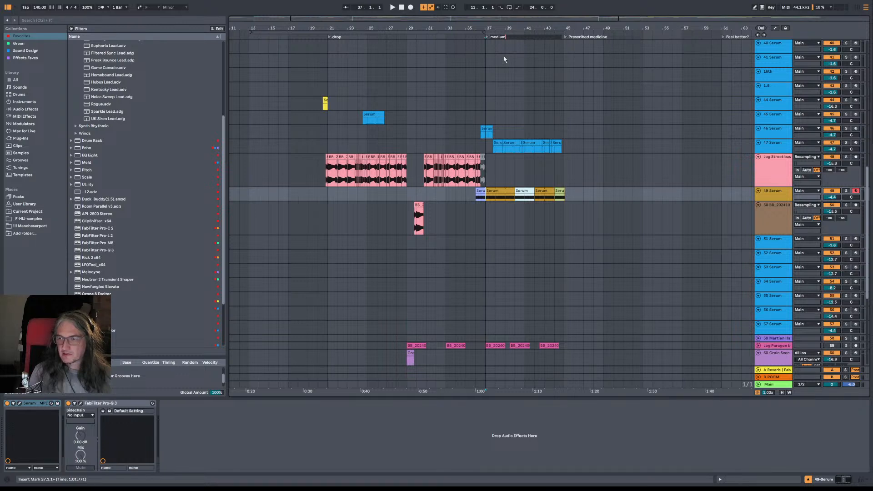
{"action": "type", "text": "um"}
{"action": "key", "text": "Return"}
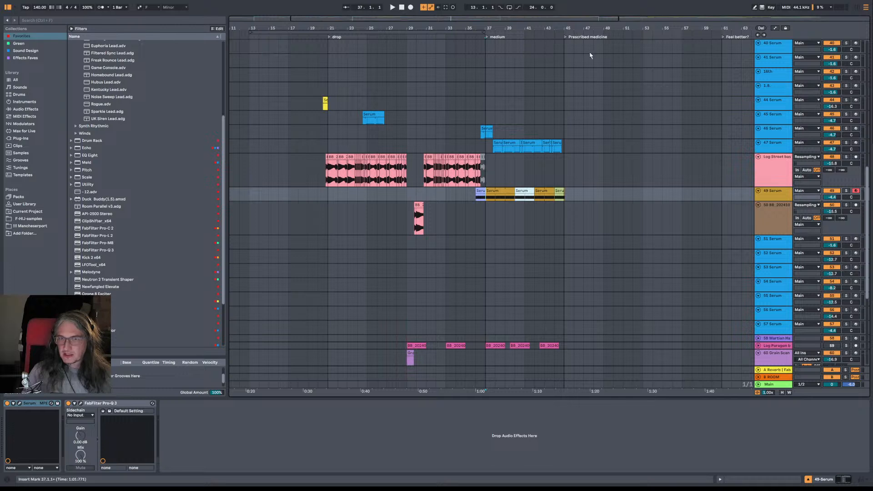
Step: Play the end of the medium section from bar 44 and mark out bars 45 to 53 on the 45 Serum track
{"action": "left_click", "coordinate": [560, 122]}
{"action": "key", "text": "space"}
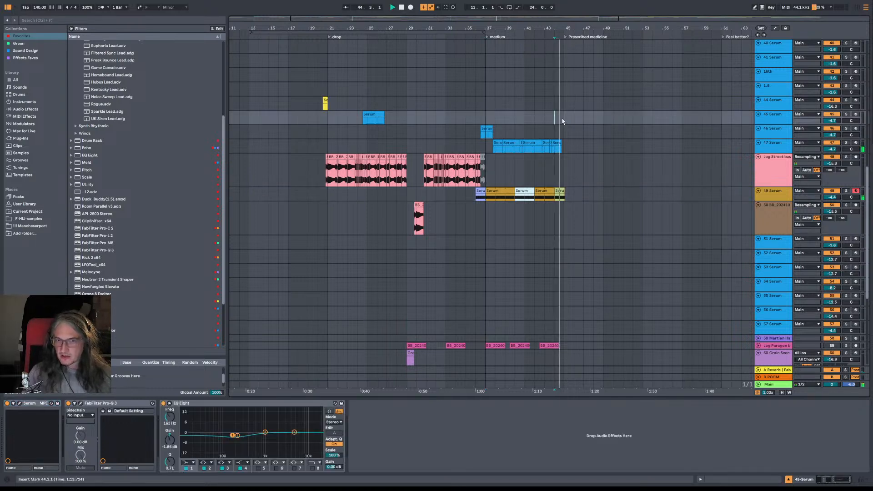
{"action": "left_click_drag", "start_coordinate": [569, 122], "coordinate": [644, 122]}
{"action": "scroll", "coordinate": [614, 120], "scroll_direction": "right", "scroll_amount": 3}
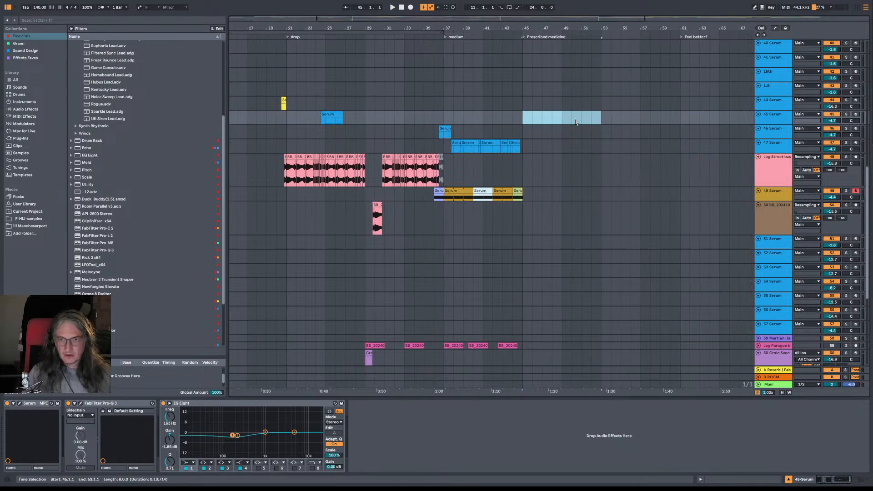
Step: Reselect bars 45 to 53 on the 45 Serum track and delete the "Prescribed medicine" locator at bar 45
{"action": "left_click", "coordinate": [603, 117]}
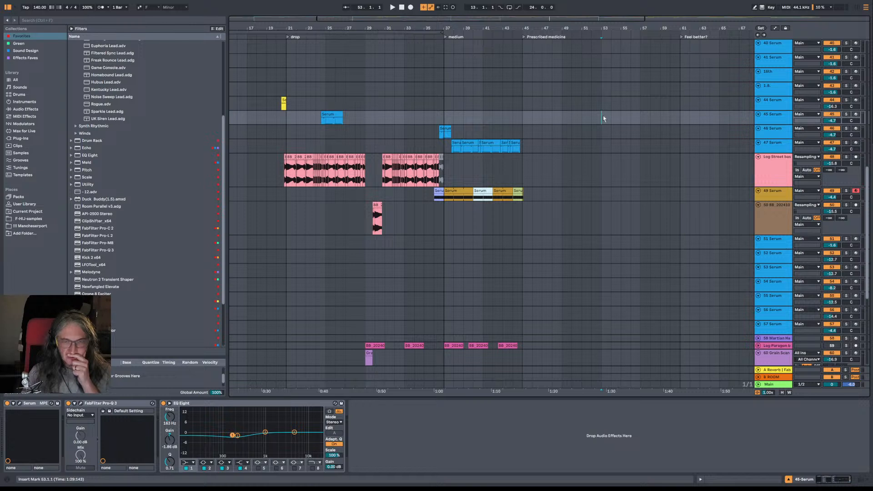
{"action": "left_click_drag", "start_coordinate": [445, 175], "coordinate": [524, 175]}
{"action": "left_click_drag", "start_coordinate": [455, 118], "coordinate": [602, 123]}
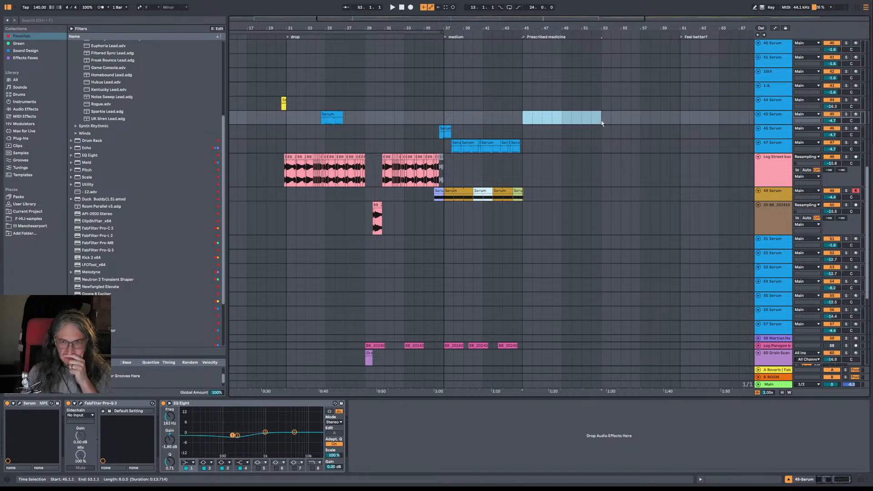
{"action": "right_click", "coordinate": [543, 43]}
{"action": "left_click", "coordinate": [556, 46]}
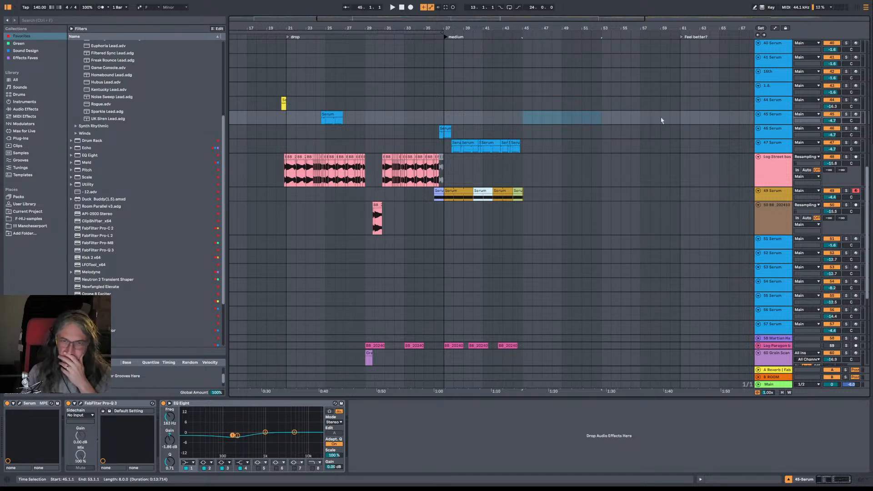
Step: Play the arrangement from bar 20 through the drop and lower the Main track's volume to about -6 dB
{"action": "left_click", "coordinate": [260, 122]}
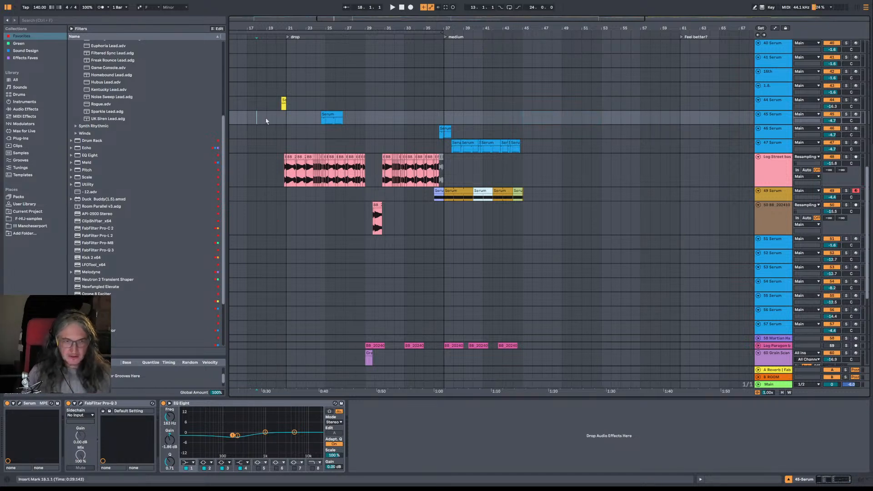
{"action": "left_click", "coordinate": [276, 118]}
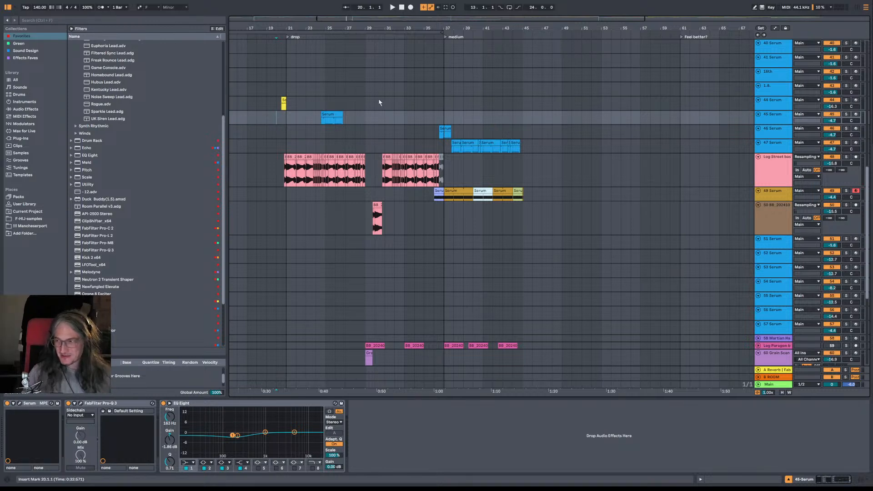
{"action": "key", "text": "space"}
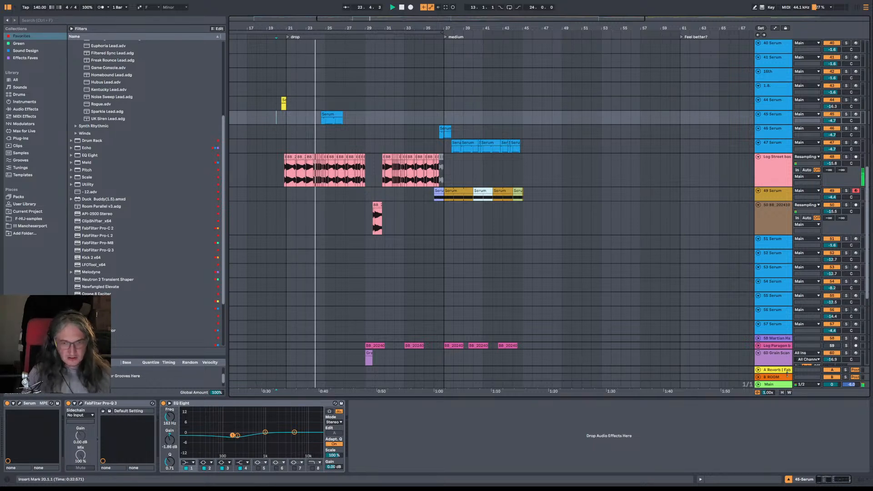
{"action": "left_click_drag", "start_coordinate": [832, 385], "coordinate": [832, 390]}
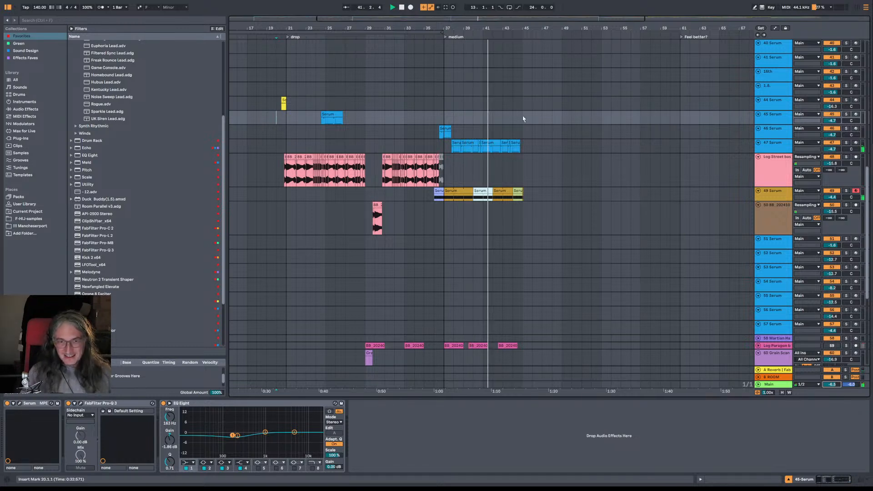
Step: Select bars 37 to 45 across the tracks from 45 Serum down to 49 Serum
{"action": "left_click_drag", "start_coordinate": [523, 118], "coordinate": [445, 192]}
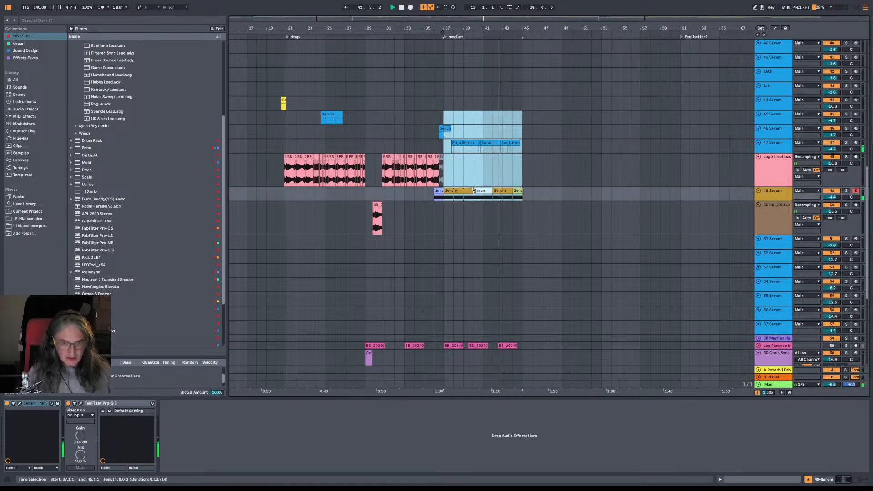
{"action": "left_click_drag", "start_coordinate": [444, 119], "coordinate": [523, 187]}
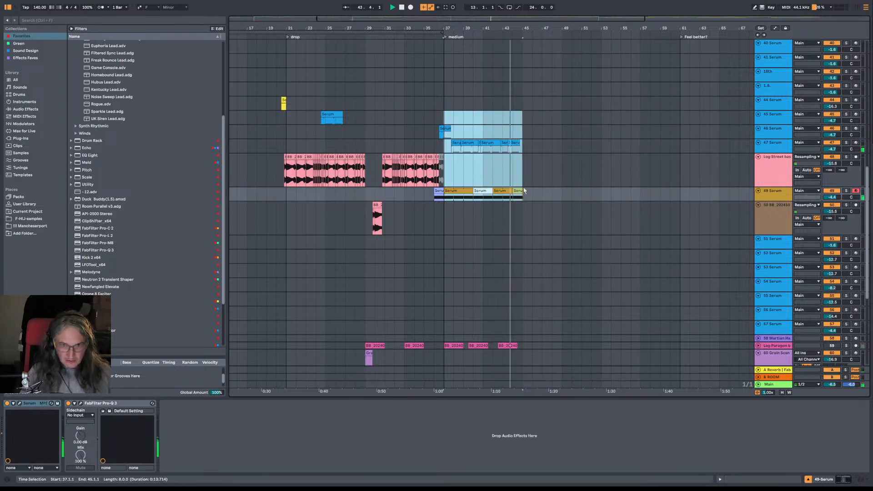
Step: Save the set and duplicate the eight-bar block at bars 37 to 45, from track 45 Serum down to 52 Serum, to bar 45
{"action": "key", "text": "ctrl+s"}
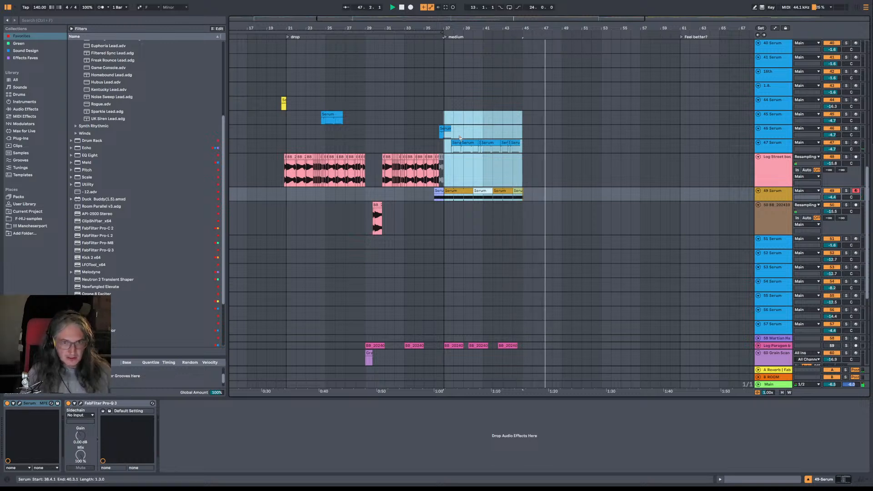
{"action": "left_click", "coordinate": [514, 177]}
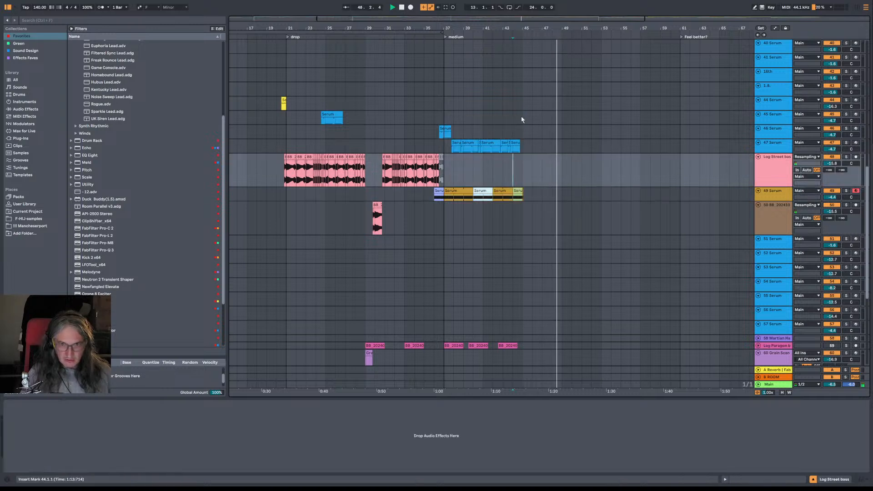
{"action": "left_click_drag", "start_coordinate": [522, 118], "coordinate": [446, 260]}
{"action": "left_click_drag", "start_coordinate": [463, 23], "coordinate": [446, 32]}
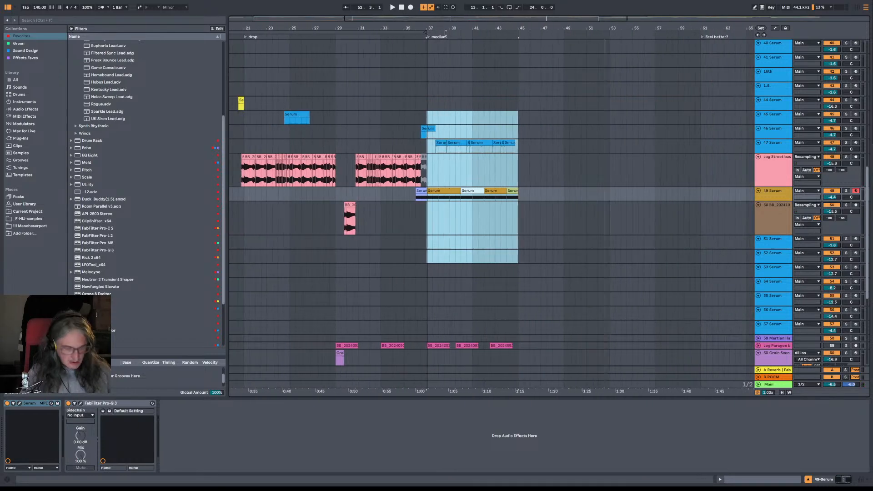
{"action": "key", "text": "ctrl+d"}
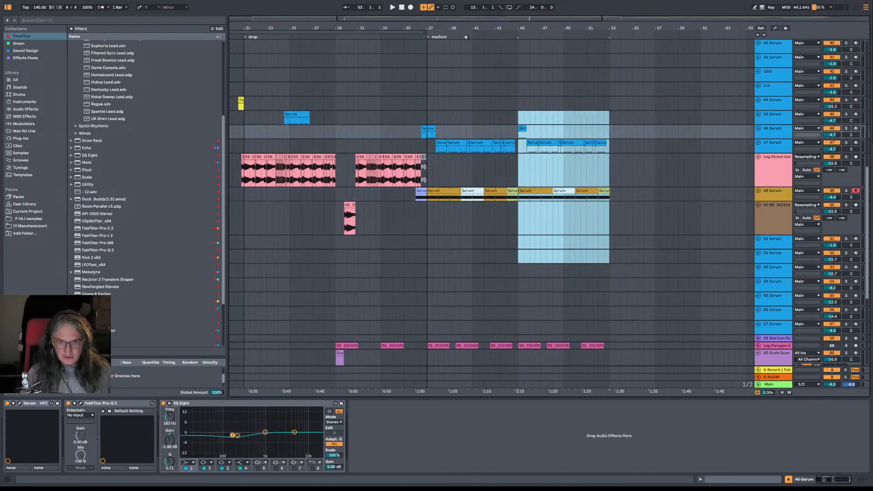
Step: Play the arrangement from bar 43.3 to hear the transition into the duplicated section
{"action": "left_click", "coordinate": [504, 122]}
{"action": "key", "text": "space"}
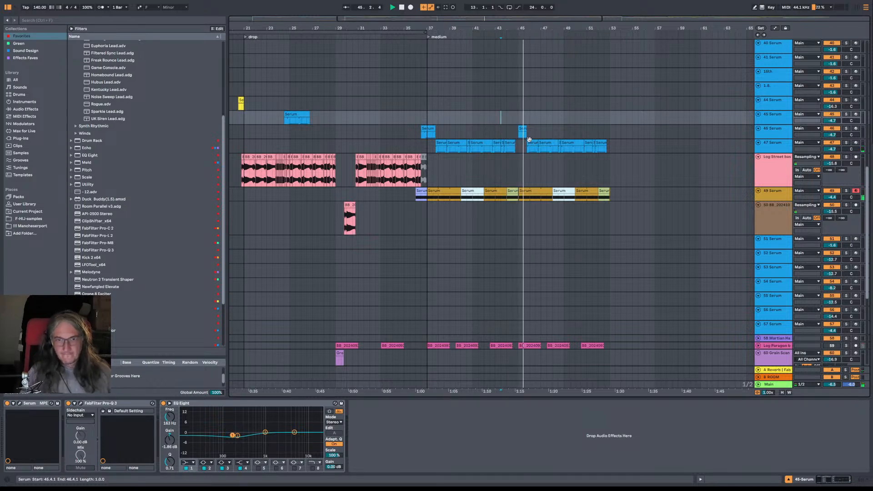
{"action": "scroll", "coordinate": [546, 169], "scroll_direction": "right", "scroll_amount": 5}
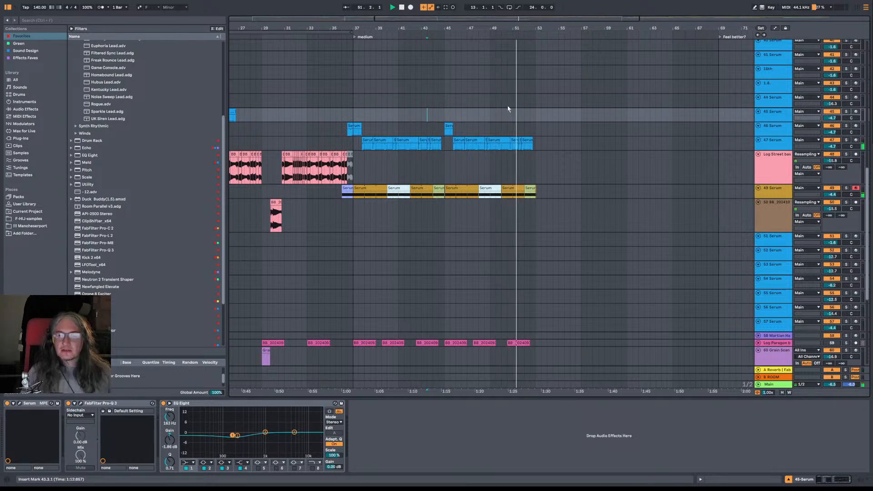
Step: Duplicate the 49 Serum clips of bars 45 to 53 to bar 53, listen through the copy and stop playback
{"action": "left_click_drag", "start_coordinate": [537, 195], "coordinate": [447, 199]}
{"action": "key", "text": "ctrl+d"}
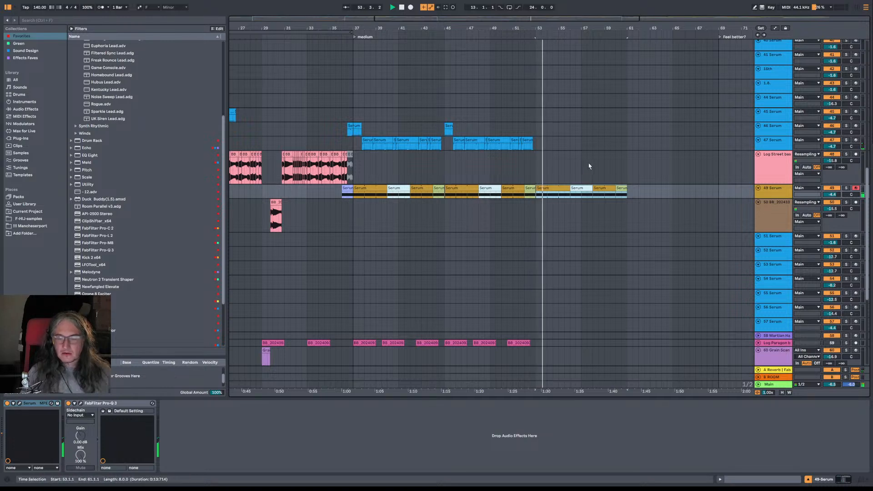
{"action": "scroll", "coordinate": [608, 156], "scroll_direction": "right", "scroll_amount": 4}
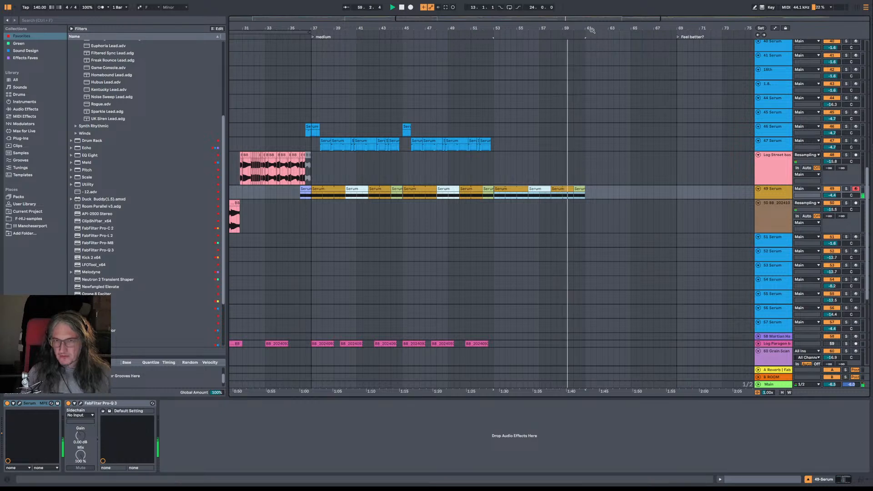
{"action": "left_click_drag", "start_coordinate": [592, 27], "coordinate": [549, 28]}
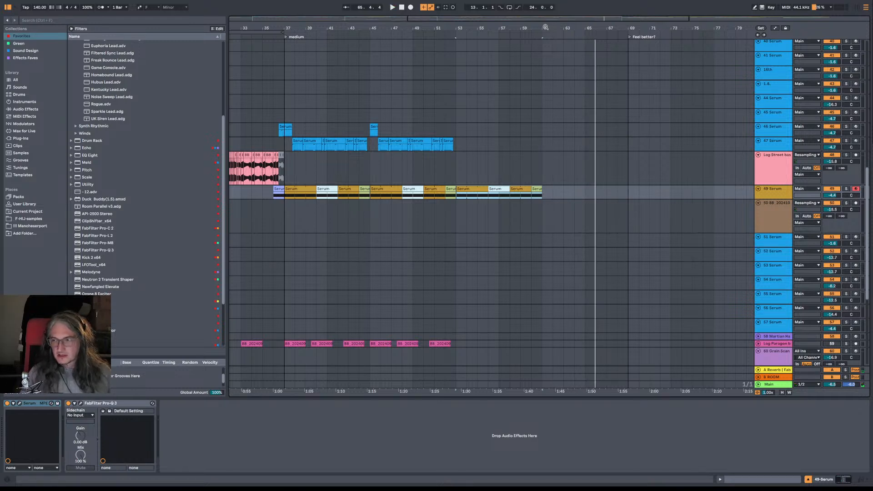
{"action": "key", "text": "space"}
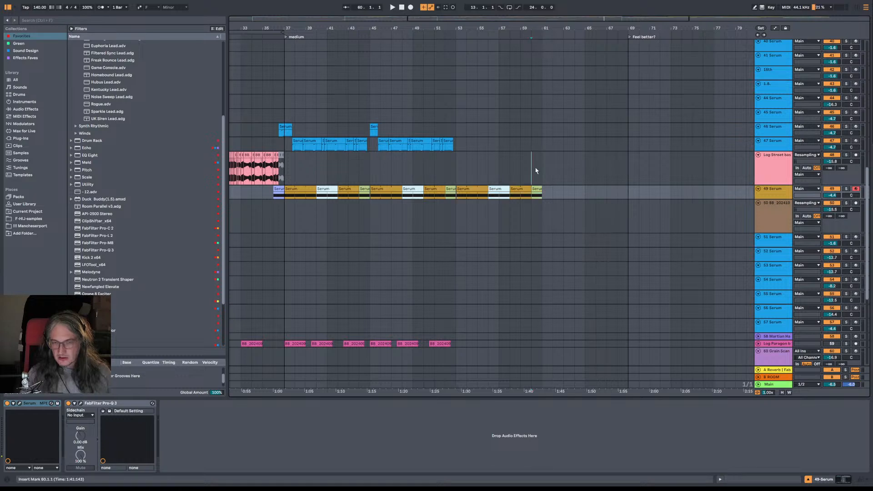
{"action": "left_click", "coordinate": [532, 169]}
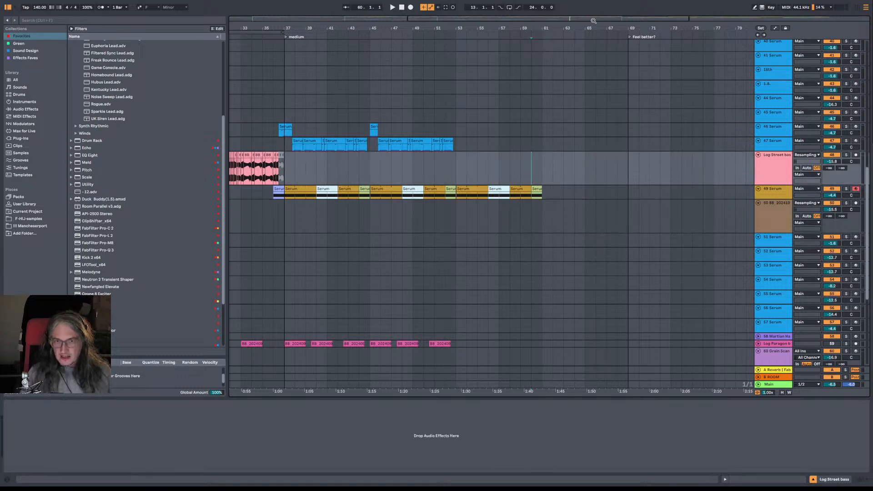
{"action": "left_click_drag", "start_coordinate": [594, 21], "coordinate": [569, 39]}
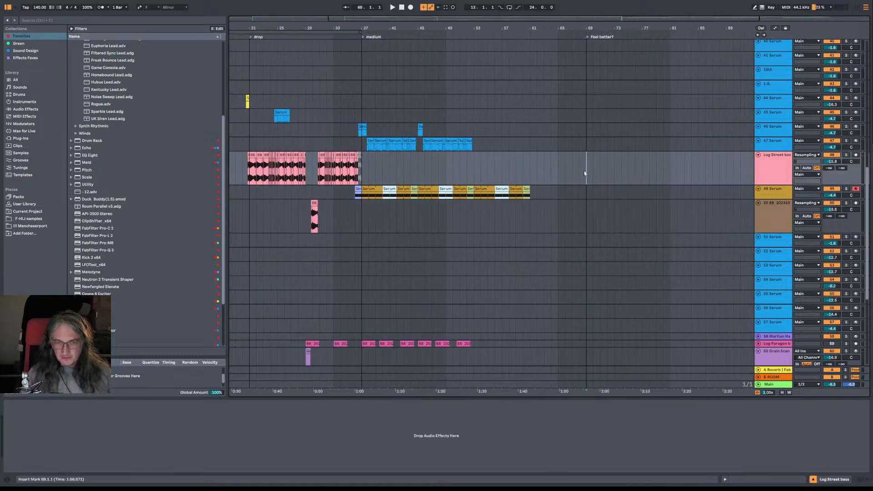
{"action": "left_click_drag", "start_coordinate": [586, 133], "coordinate": [598, 207]}
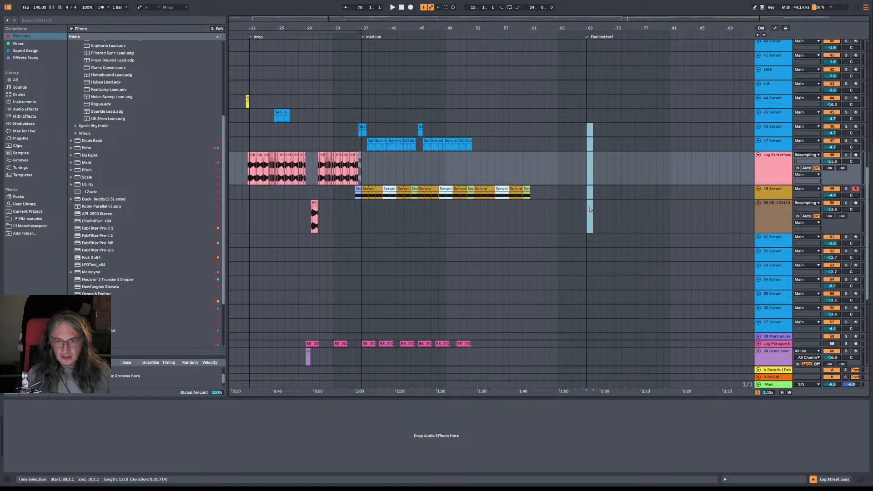
{"action": "left_click", "coordinate": [590, 209]}
{"action": "left_click_drag", "start_coordinate": [530, 173], "coordinate": [557, 162]}
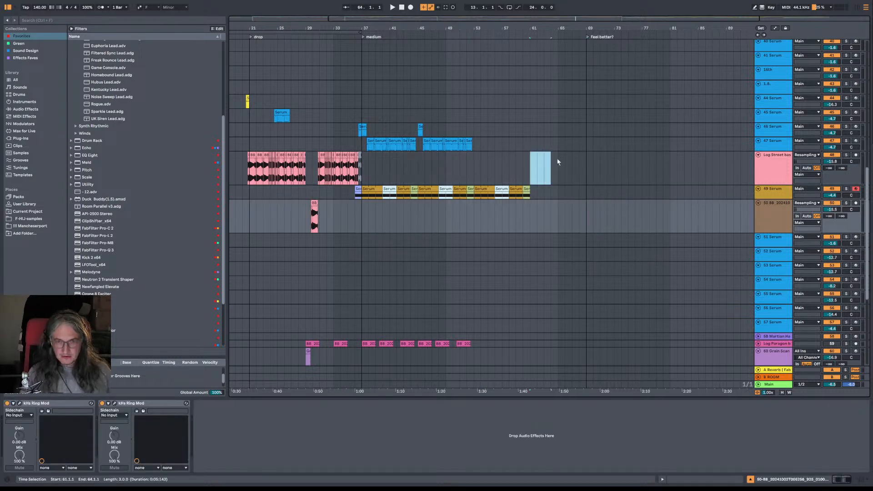
{"action": "left_click", "coordinate": [588, 164]}
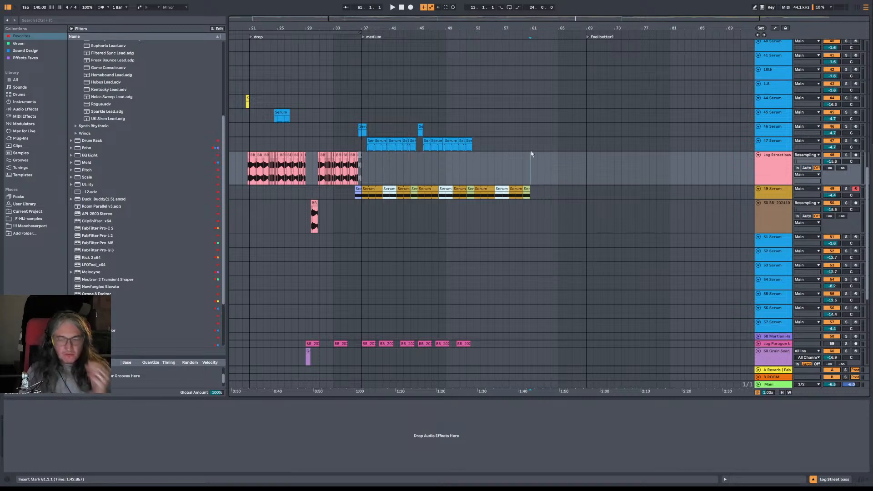
Step: Audition the start of the medium section, play from bar 15 through the drop and look over the tracks down to the resampled audio
{"action": "left_click", "coordinate": [362, 119]}
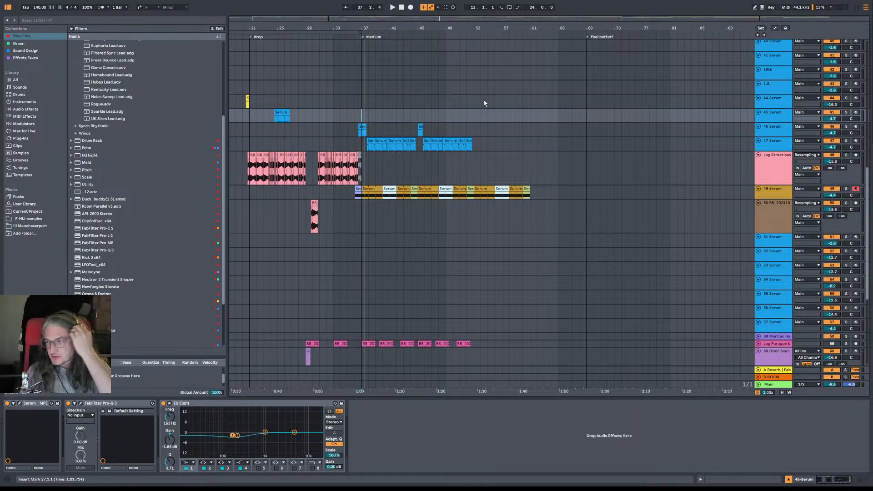
{"action": "key", "text": "space"}
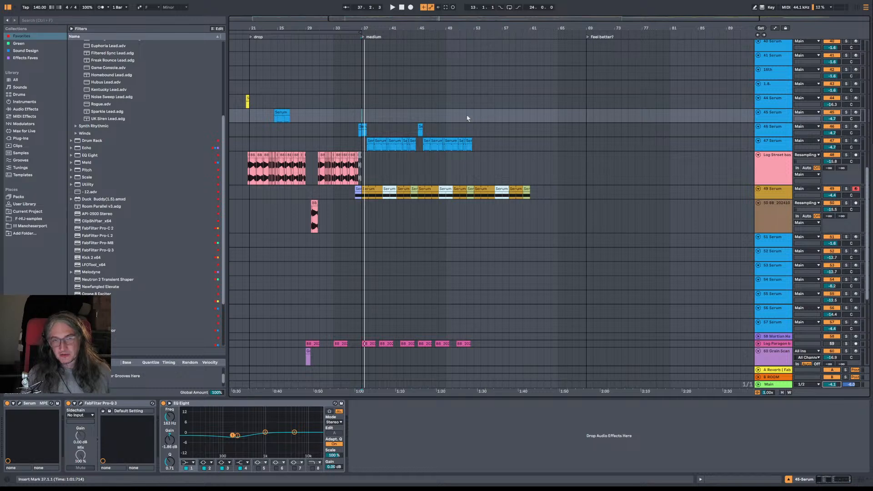
{"action": "key", "text": "space"}
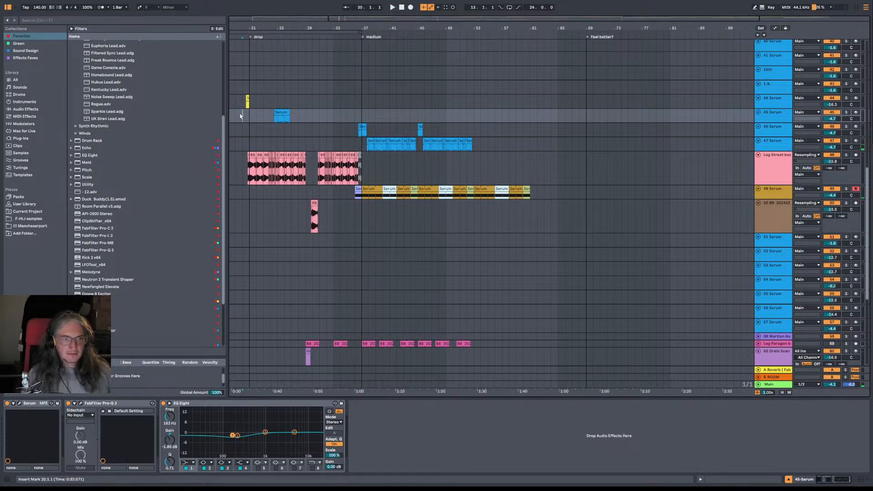
{"action": "scroll", "coordinate": [241, 116], "scroll_direction": "left", "scroll_amount": 5}
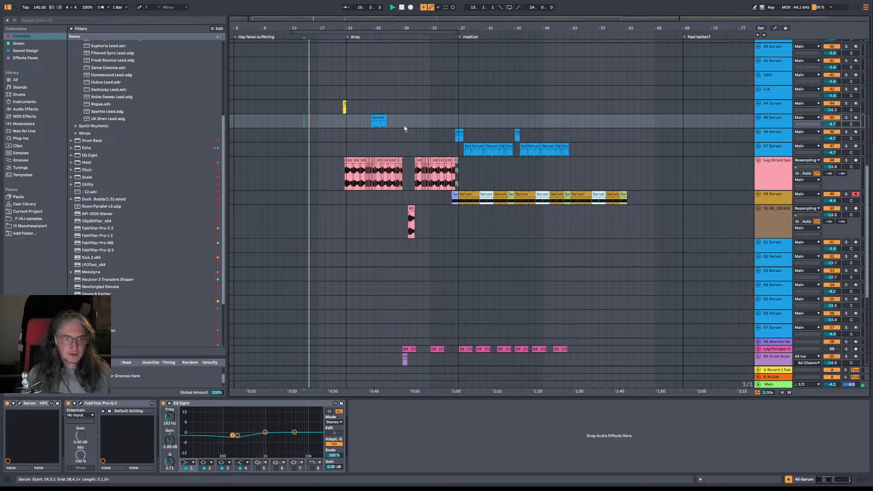
{"action": "scroll", "coordinate": [486, 208], "scroll_direction": "down", "scroll_amount": 2}
{"action": "scroll", "coordinate": [486, 208], "scroll_direction": "down", "scroll_amount": 7}
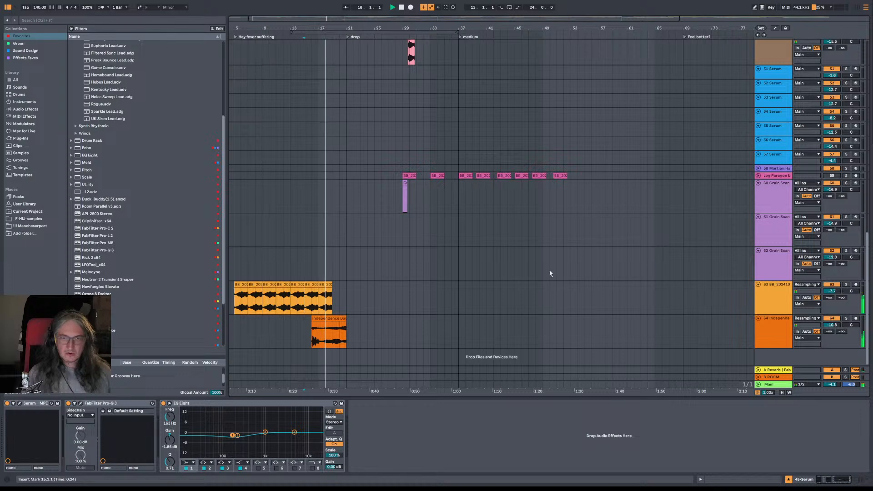
{"action": "scroll", "coordinate": [461, 290], "scroll_direction": "up", "scroll_amount": 2}
{"action": "scroll", "coordinate": [462, 292], "scroll_direction": "up", "scroll_amount": 3}
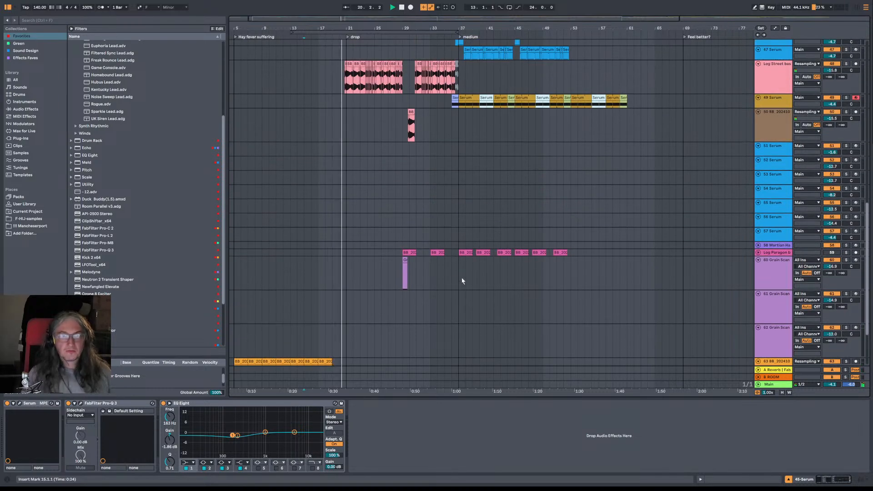
{"action": "scroll", "coordinate": [367, 168], "scroll_direction": "up", "scroll_amount": 4}
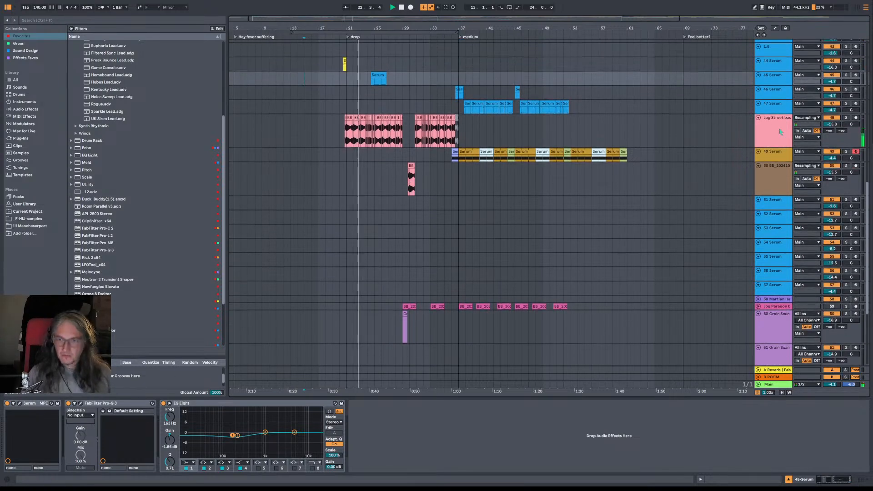
Step: Add FabFilter Pro-MB to the Log Street bass track, browse its Sound Mangling and Vocals presets, and close the plug-in window
{"action": "left_click", "coordinate": [523, 132]}
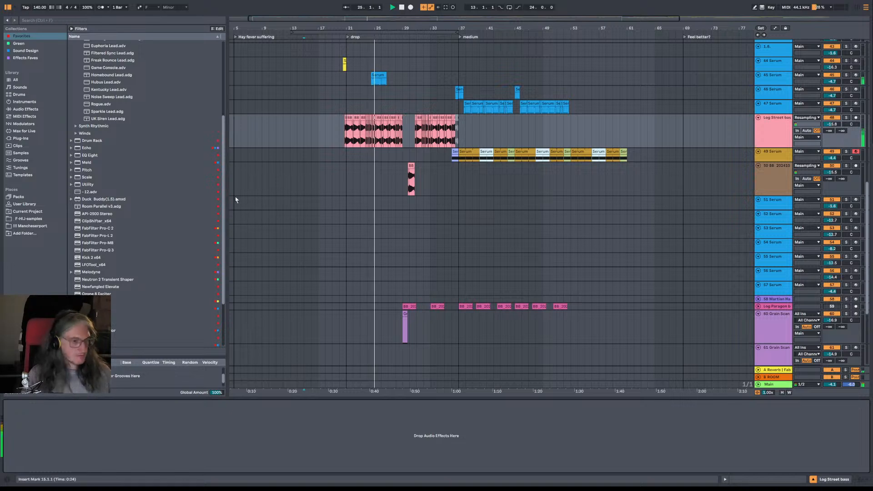
{"action": "left_click", "coordinate": [97, 244]}
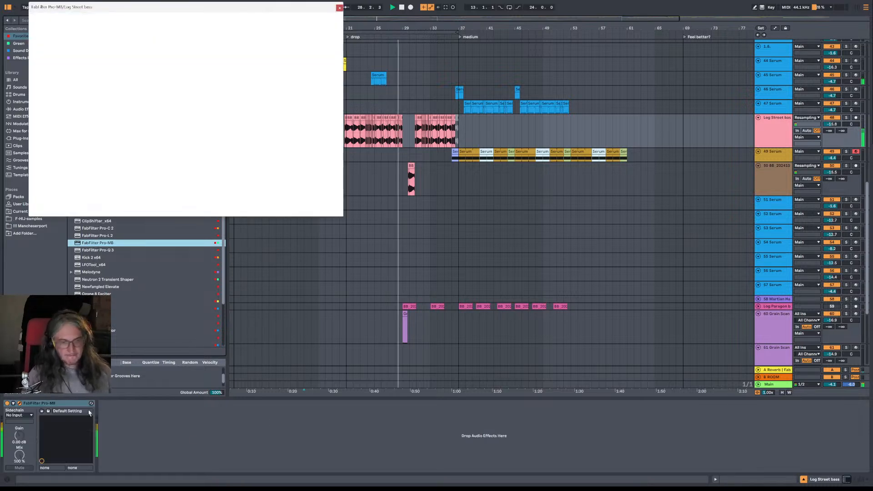
{"action": "left_click", "coordinate": [249, 19]}
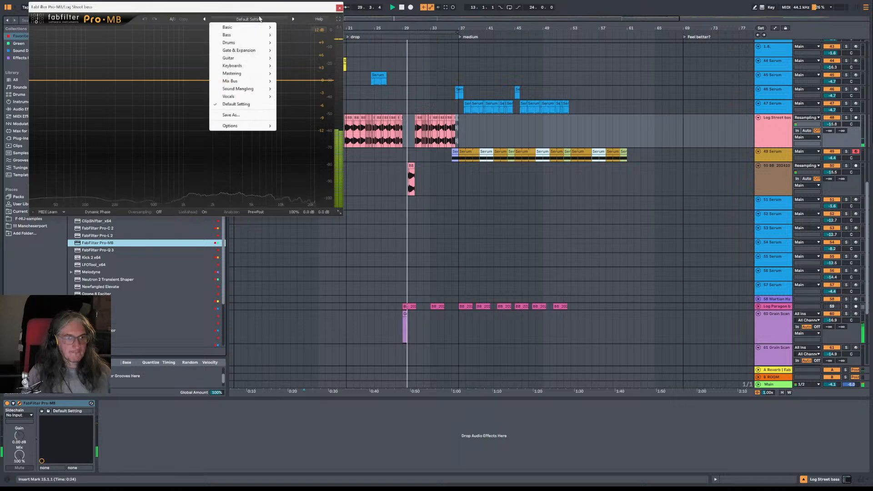
{"action": "mouse_move", "coordinate": [239, 76]}
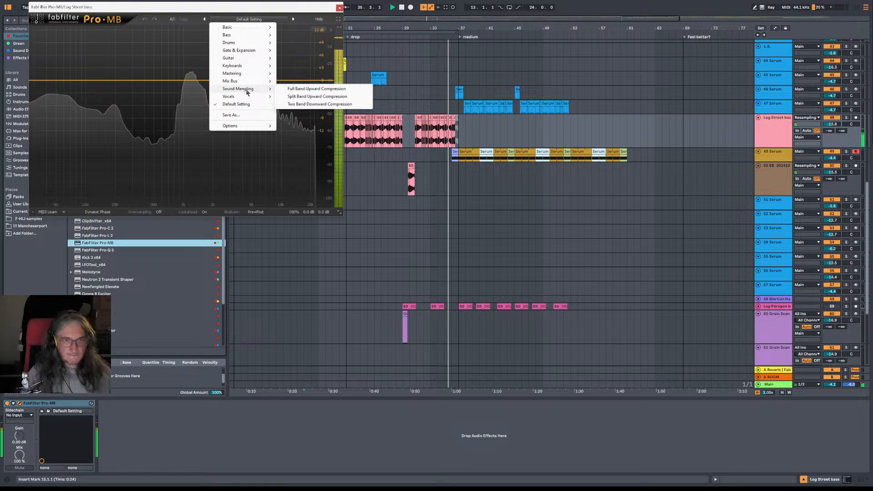
{"action": "mouse_move", "coordinate": [245, 100]}
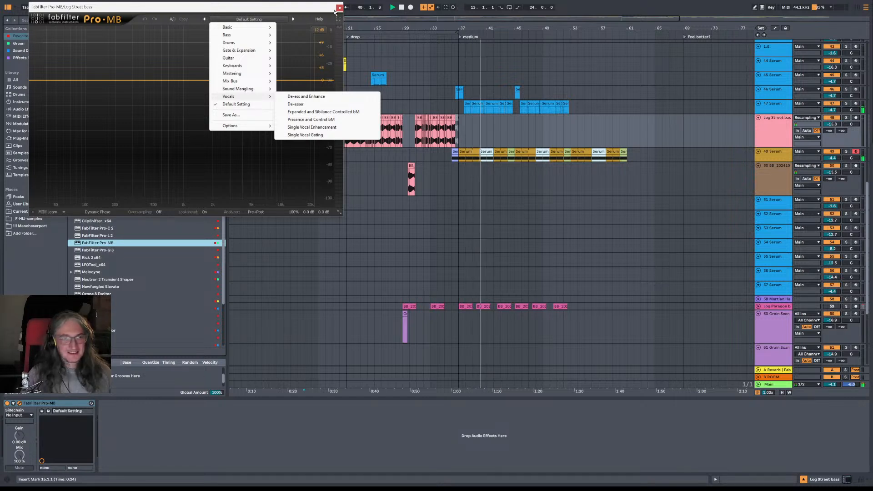
{"action": "left_click", "coordinate": [335, 11]}
{"action": "left_click", "coordinate": [340, 8]}
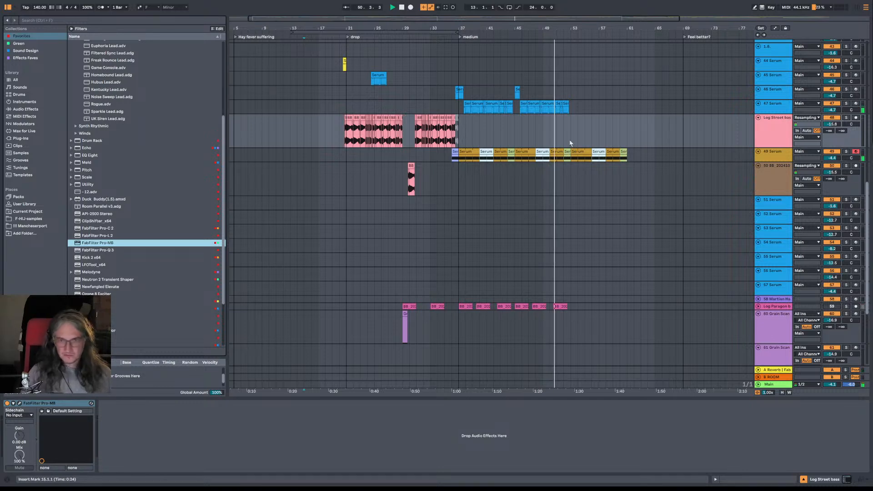
Step: Select bars 53 to 69 on the Log Street bass track and stop playback
{"action": "left_click_drag", "start_coordinate": [570, 143], "coordinate": [480, 140]}
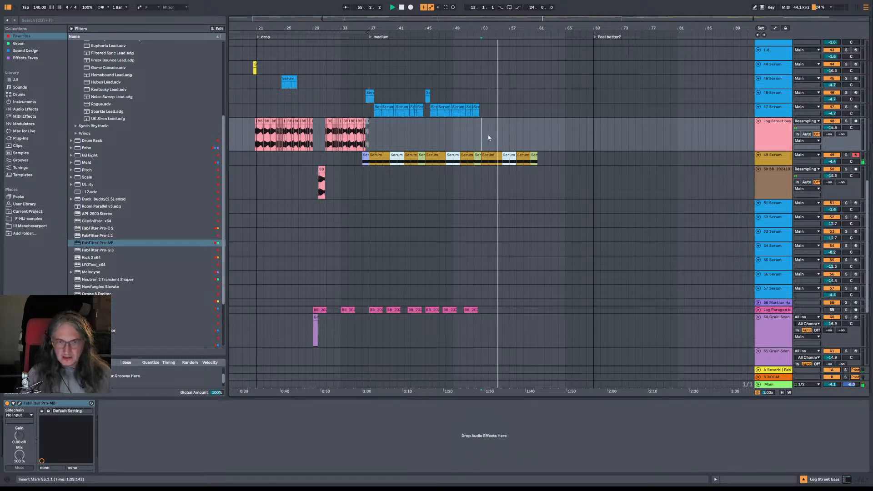
{"action": "left_click_drag", "start_coordinate": [487, 136], "coordinate": [594, 137]}
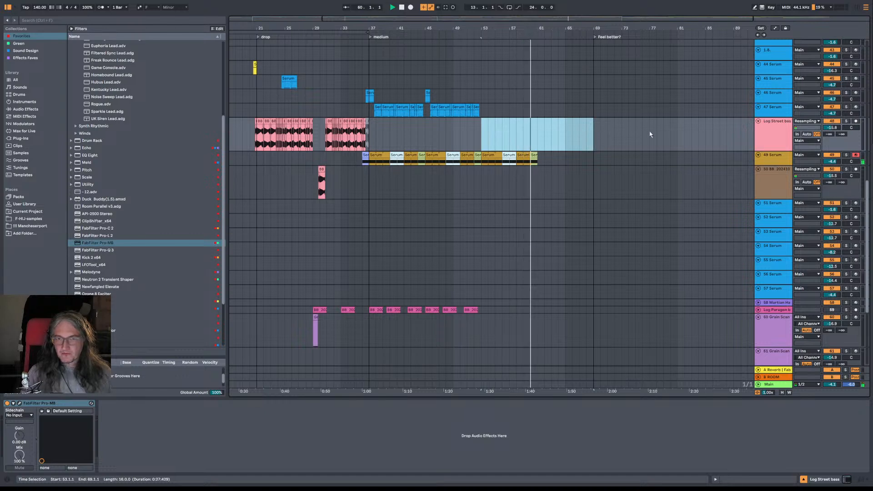
{"action": "scroll", "coordinate": [651, 160], "scroll_direction": "up", "scroll_amount": 3}
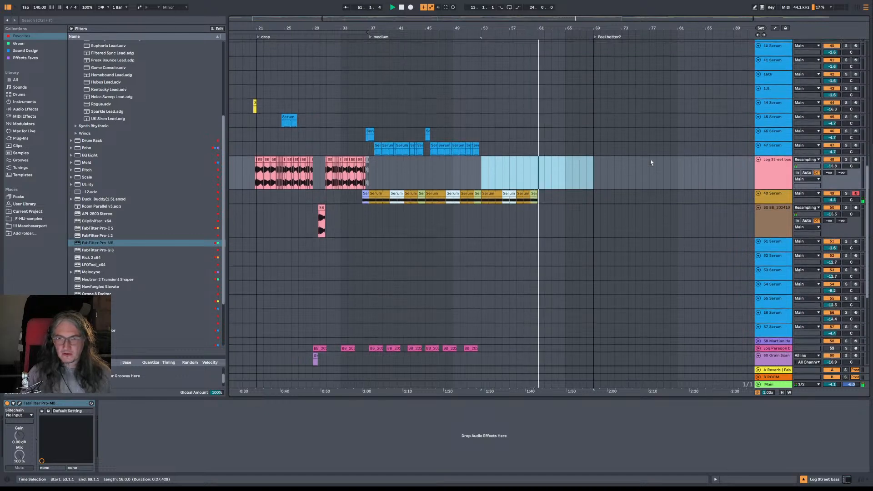
{"action": "scroll", "coordinate": [594, 181], "scroll_direction": "up", "scroll_amount": 1}
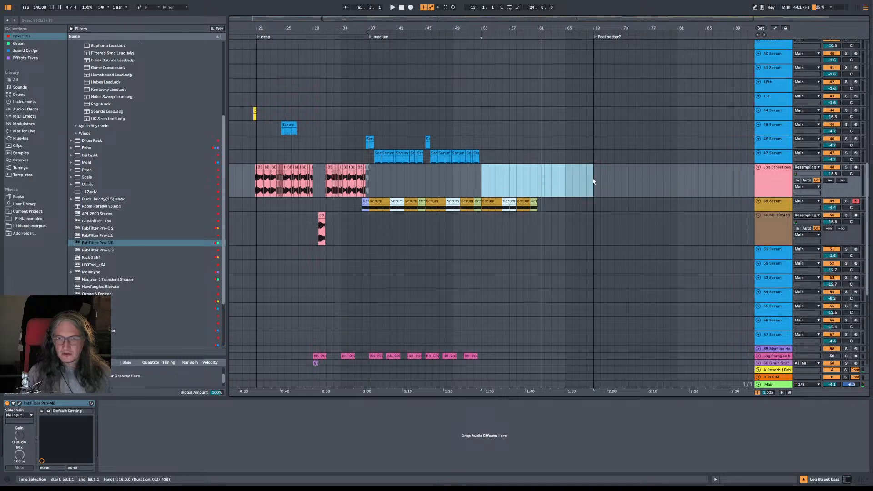
Step: Arm the 51 Serum track for recording and open its Serum plug-in
{"action": "scroll", "coordinate": [593, 181], "scroll_direction": "down", "scroll_amount": 3}
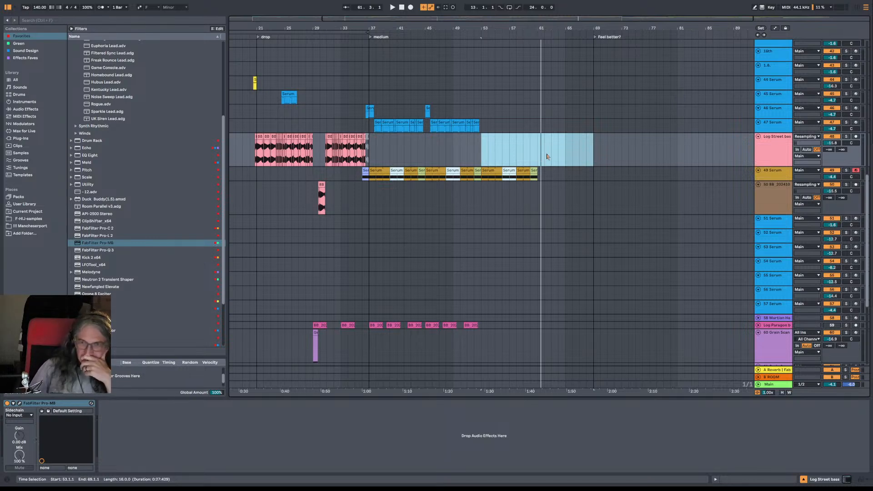
{"action": "scroll", "coordinate": [778, 185], "scroll_direction": "up", "scroll_amount": 2}
{"action": "scroll", "coordinate": [770, 195], "scroll_direction": "down", "scroll_amount": 1}
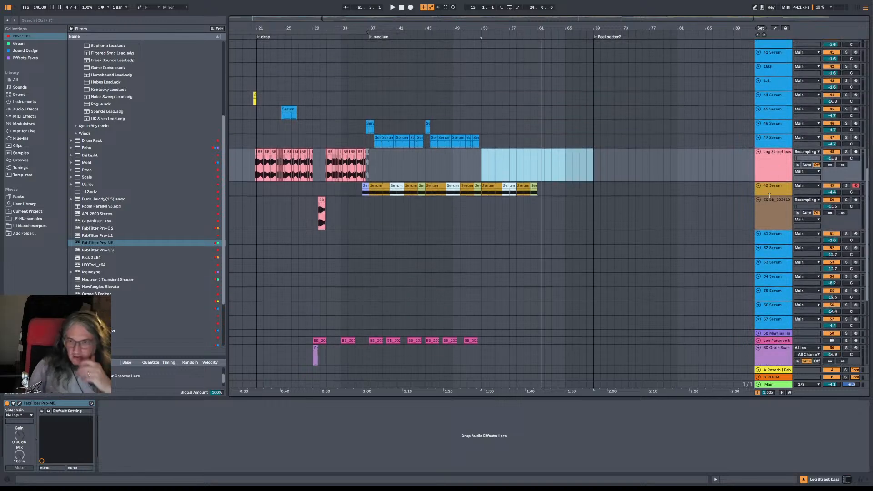
{"action": "left_click", "coordinate": [781, 222]}
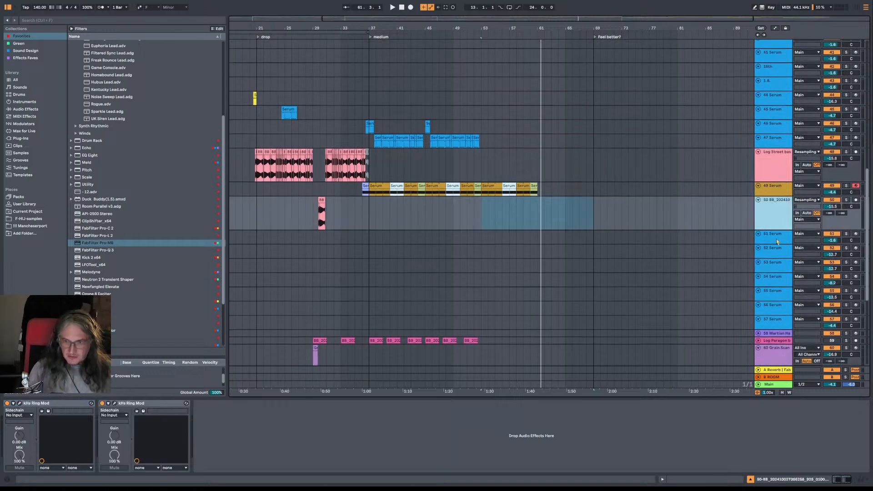
{"action": "left_click", "coordinate": [777, 242]}
{"action": "left_click", "coordinate": [856, 234]}
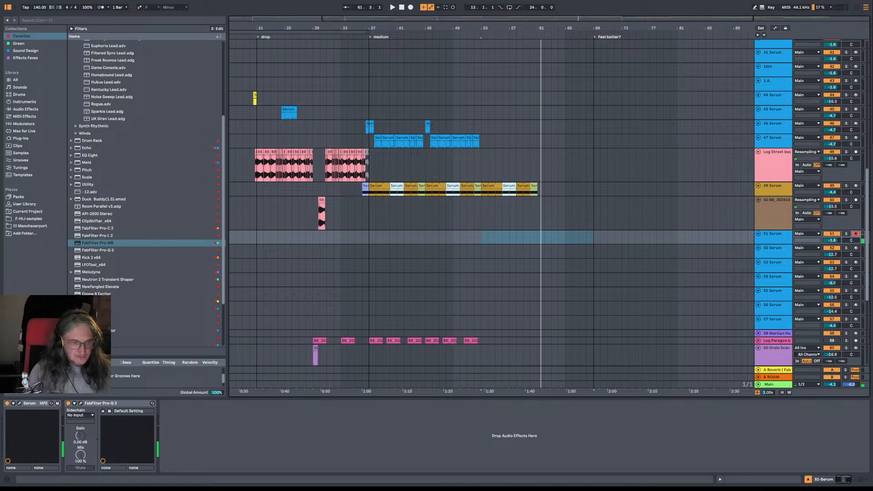
{"action": "left_click", "coordinate": [20, 404]}
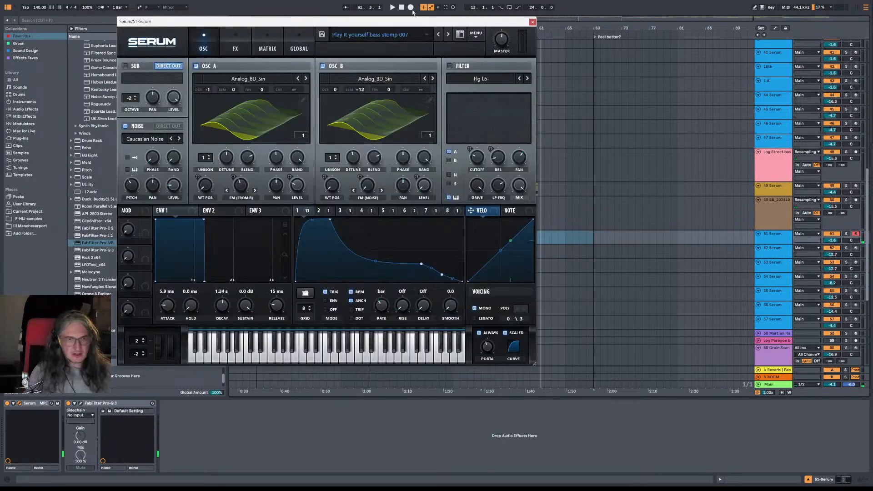
Step: Audition the riser java 1 preset from the user Risers folder, then step back to Noise Riser Faller & Sine Echo
{"action": "left_click", "coordinate": [389, 37]}
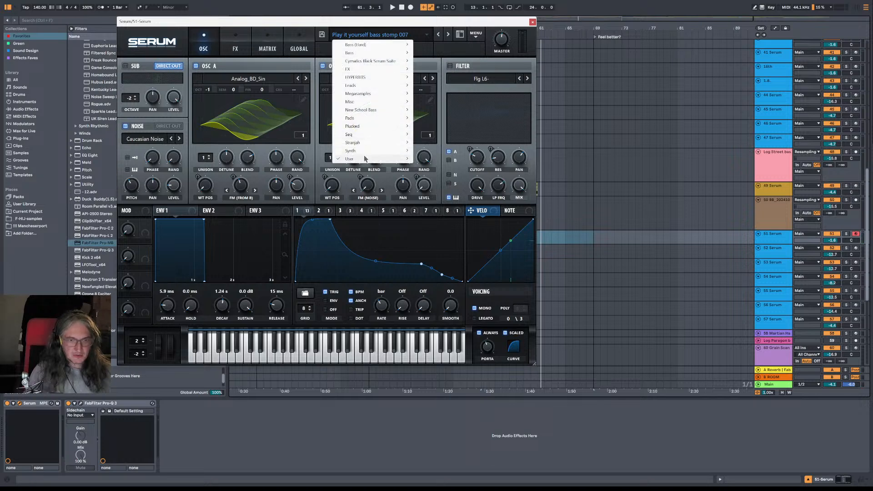
{"action": "mouse_move", "coordinate": [364, 159]}
{"action": "mouse_move", "coordinate": [452, 166]}
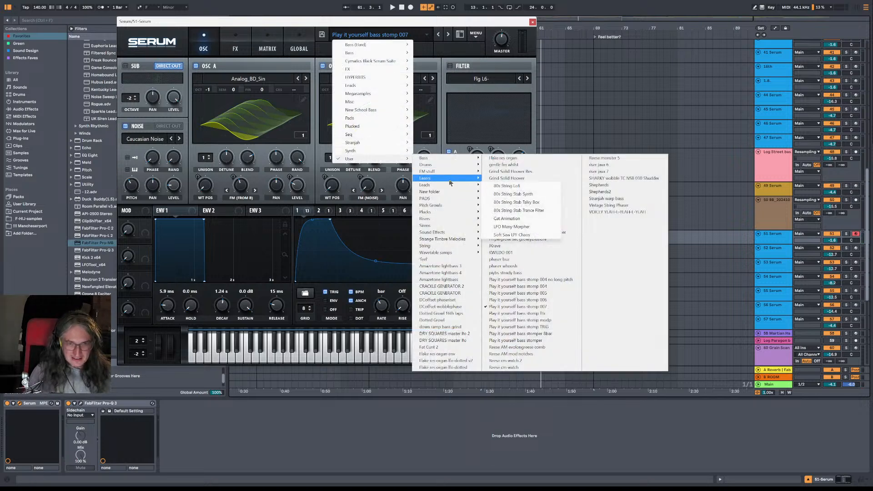
{"action": "mouse_move", "coordinate": [450, 182]}
{"action": "mouse_move", "coordinate": [459, 227]}
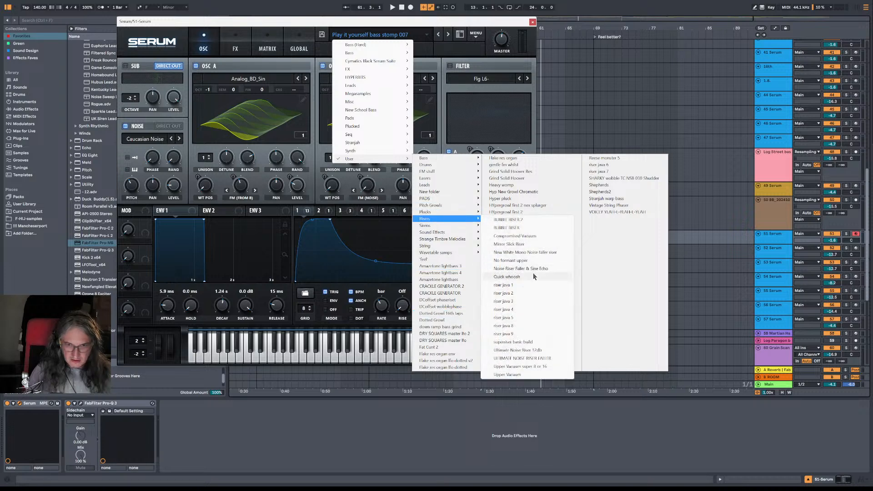
{"action": "left_click", "coordinate": [531, 286]}
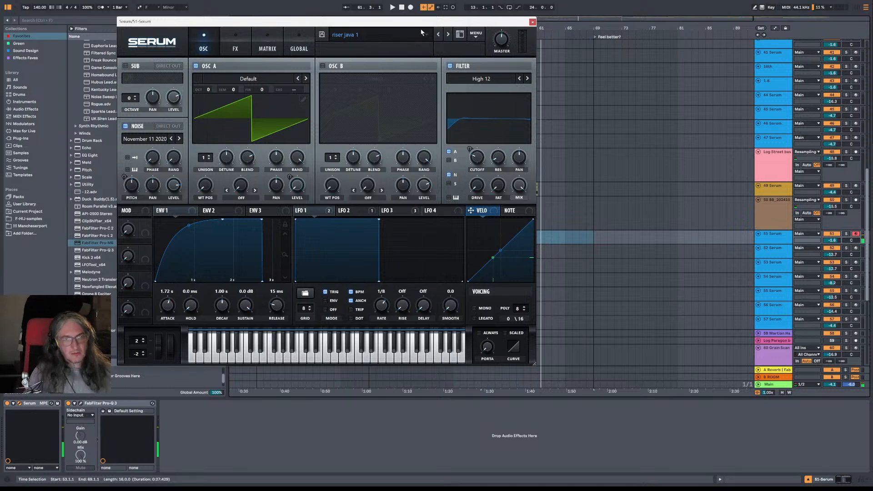
{"action": "left_click", "coordinate": [441, 36]}
{"action": "left_click", "coordinate": [441, 36]}
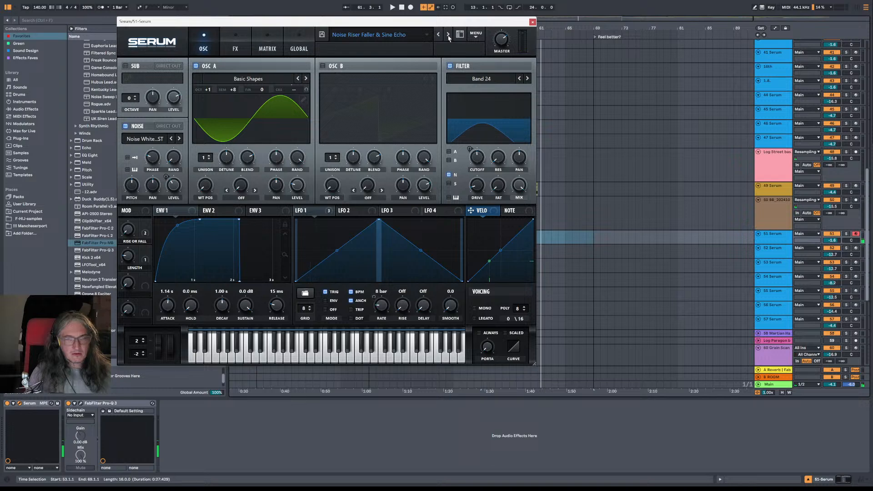
Step: Enable oscillator B in the noise riser preset and browse the Digital wavetables for it without choosing one
{"action": "left_click", "coordinate": [323, 66]}
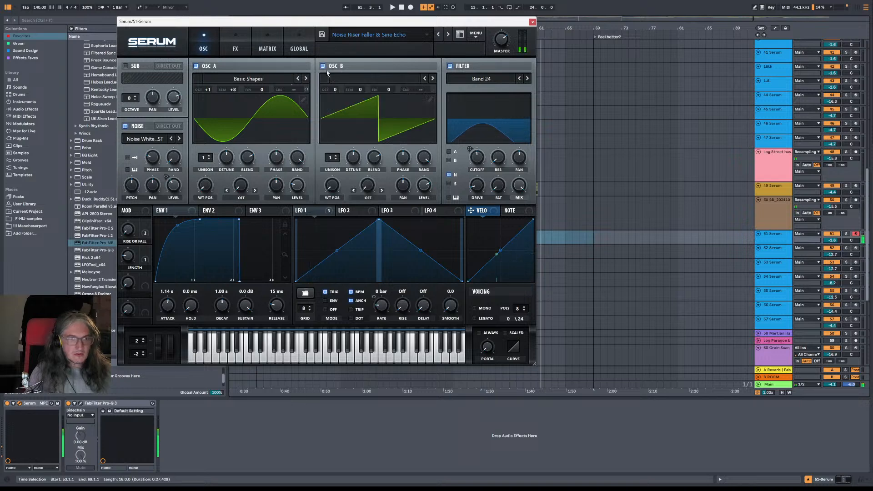
{"action": "mouse_move", "coordinate": [336, 92]}
{"action": "left_mouse_down"}
{"action": "mouse_move", "coordinate": [340, 106]}
{"action": "mouse_move", "coordinate": [340, 93]}
{"action": "left_mouse_up"}
{"action": "left_click", "coordinate": [331, 79]}
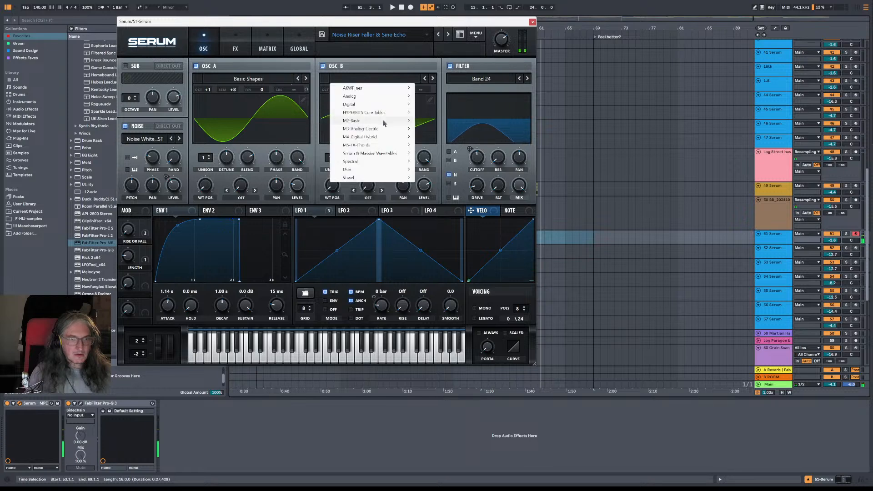
{"action": "mouse_move", "coordinate": [369, 105]}
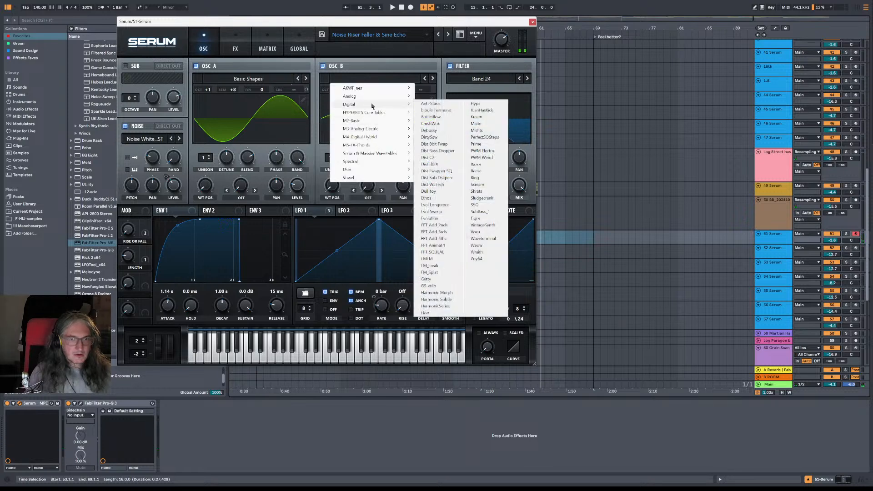
{"action": "left_click", "coordinate": [371, 60]}
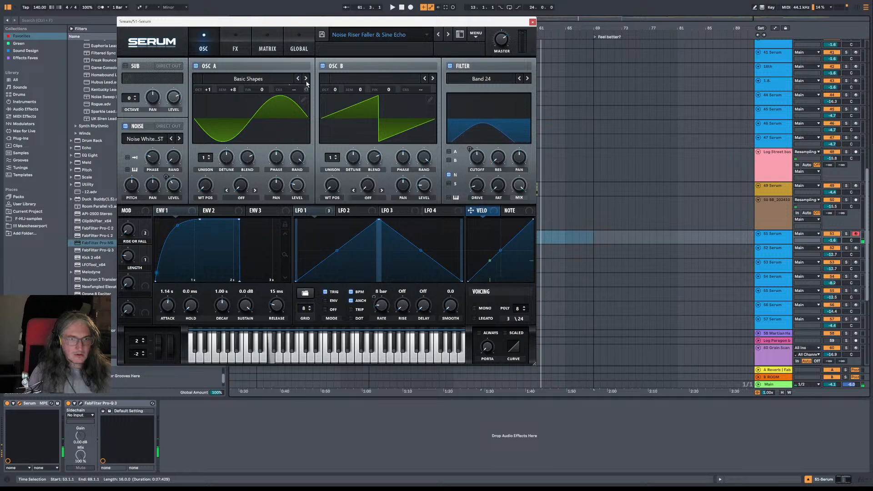
Step: Load the superriser basic build preset from the user Risers folder and raise the starting point of its LFO 1 curve
{"action": "left_click", "coordinate": [364, 35]}
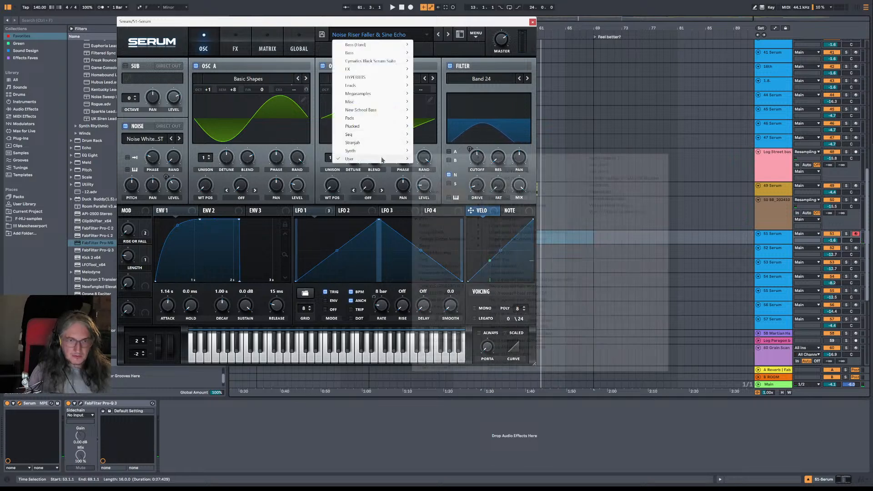
{"action": "mouse_move", "coordinate": [443, 221]}
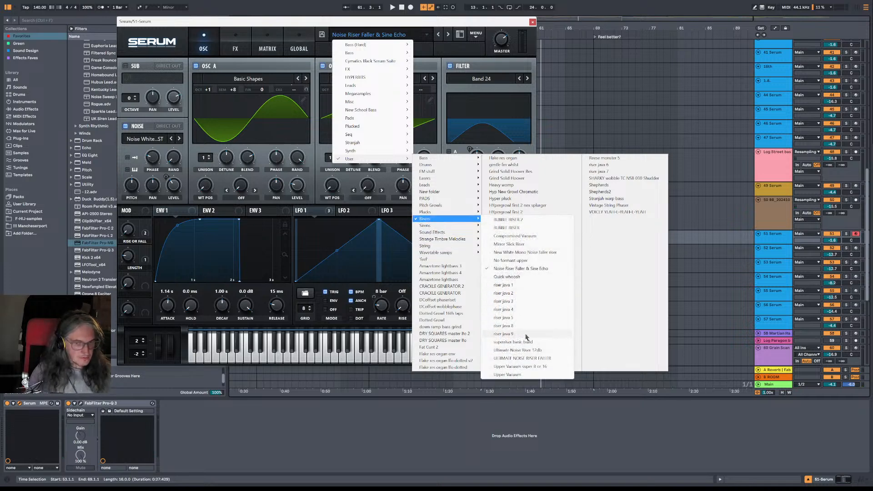
{"action": "left_click", "coordinate": [519, 343]}
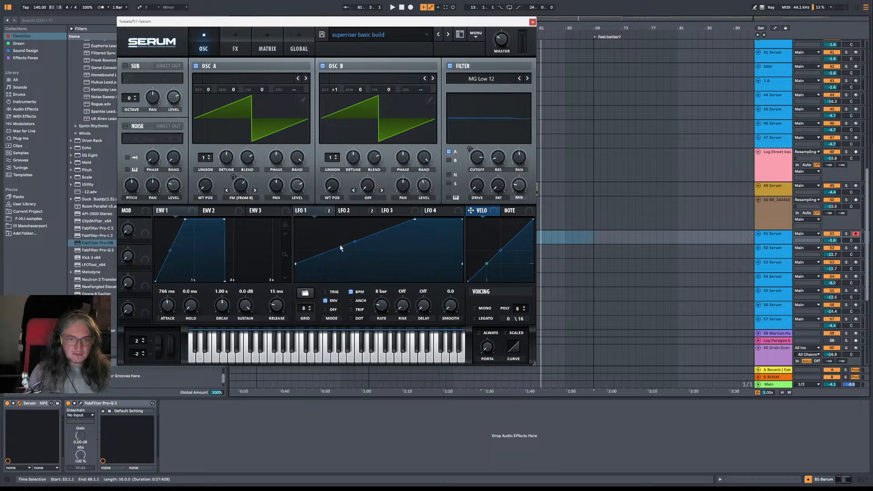
{"action": "left_click_drag", "start_coordinate": [296, 266], "coordinate": [290, 243]}
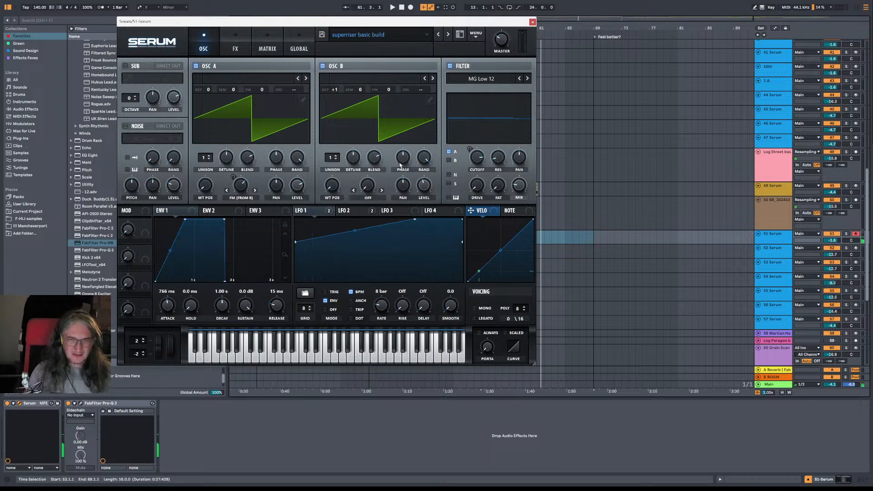
Step: Audition the Ultimate Noise Riser 12db and ULTIMATE NOISE RISER FALLER presets
{"action": "left_click", "coordinate": [410, 36]}
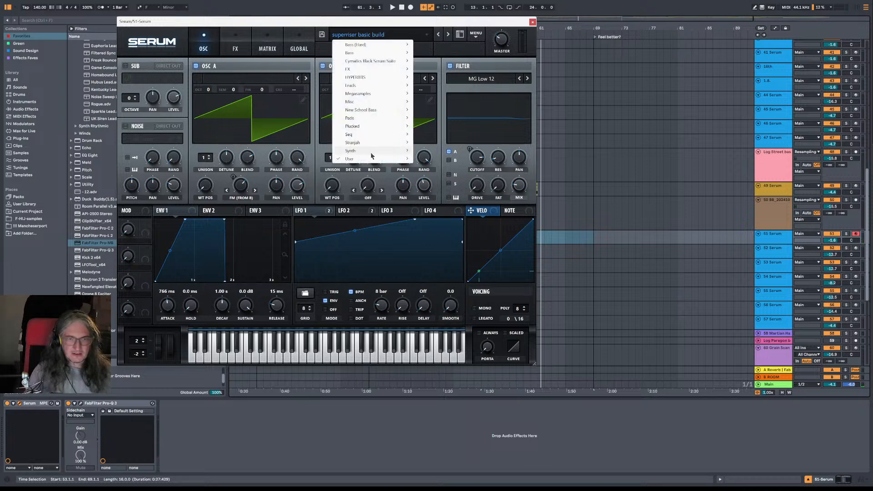
{"action": "mouse_move", "coordinate": [372, 156]}
{"action": "mouse_move", "coordinate": [446, 218]}
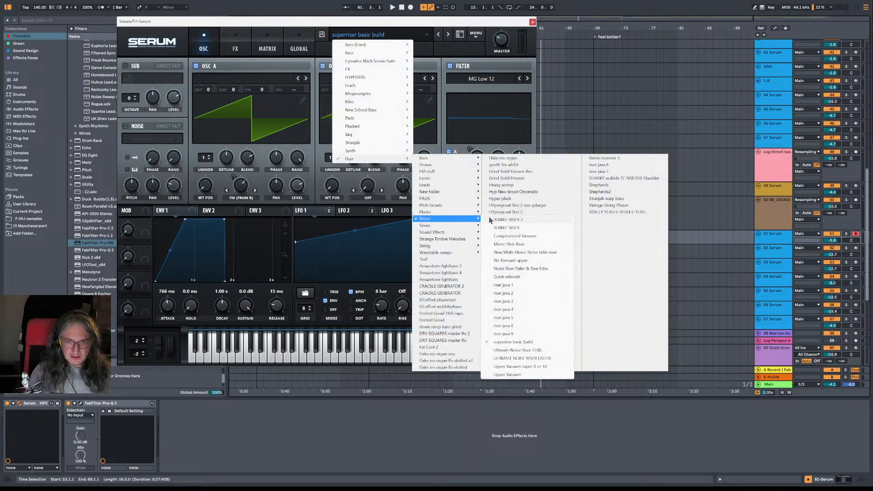
{"action": "left_click", "coordinate": [546, 350]}
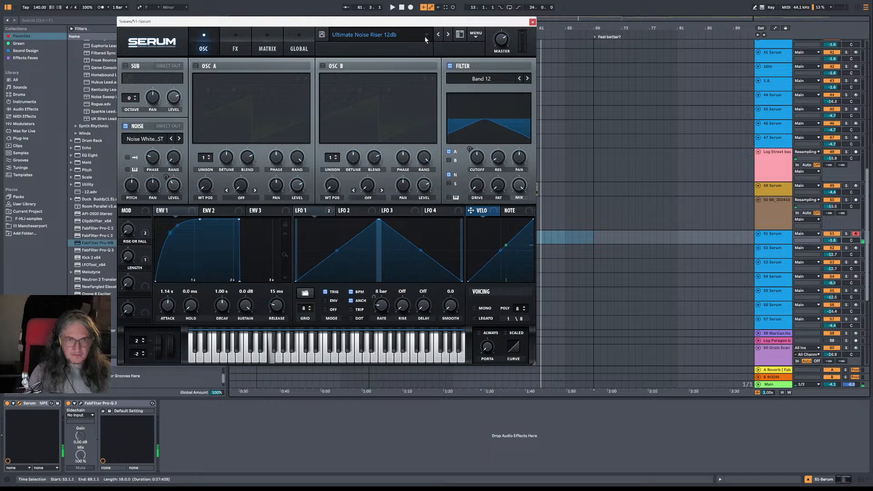
{"action": "left_click", "coordinate": [448, 35]}
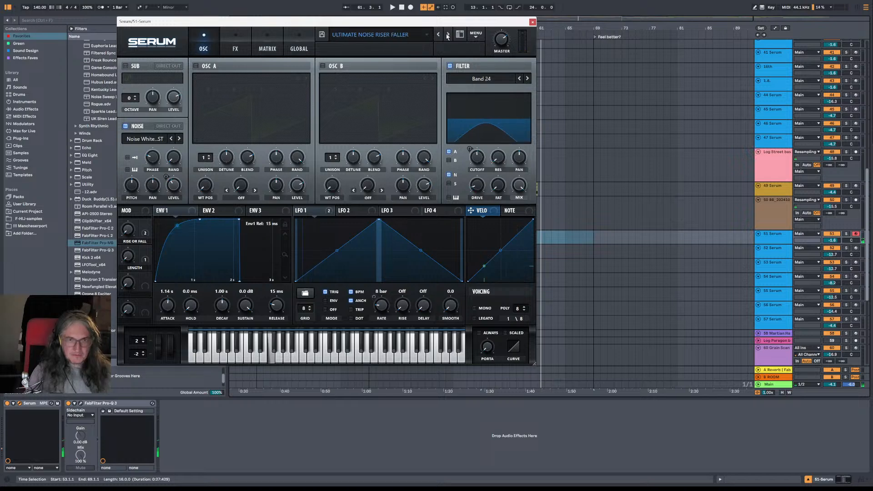
Step: Load the Upper Vacuum super 8 or 16 preset, compare it with Upper Vacuum, and return to it
{"action": "left_click", "coordinate": [449, 35]}
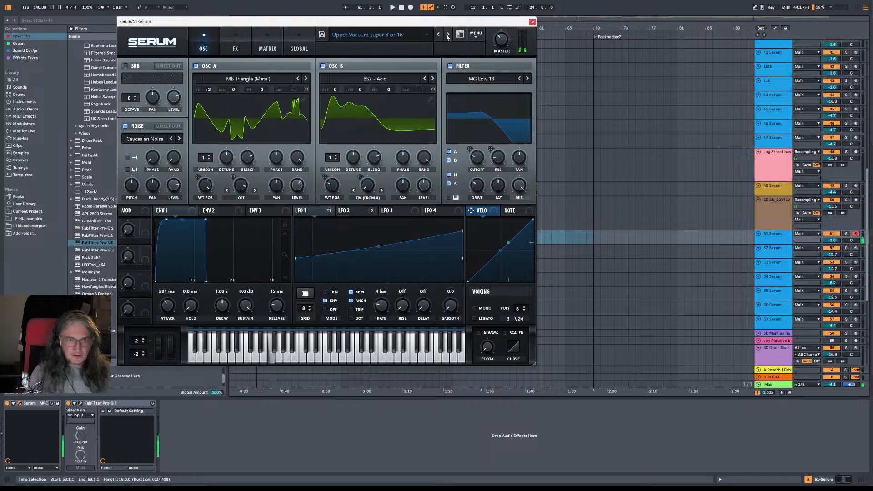
{"action": "left_click", "coordinate": [409, 35]}
{"action": "mouse_move", "coordinate": [374, 160]}
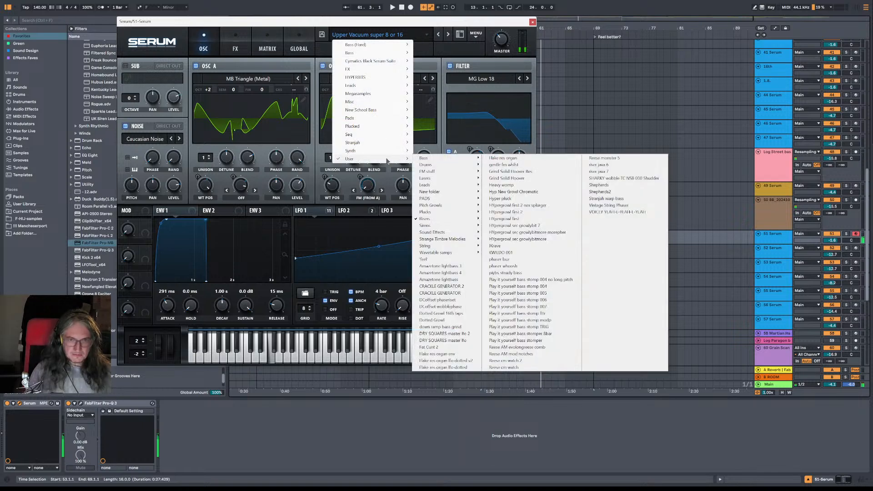
{"action": "mouse_move", "coordinate": [448, 220]}
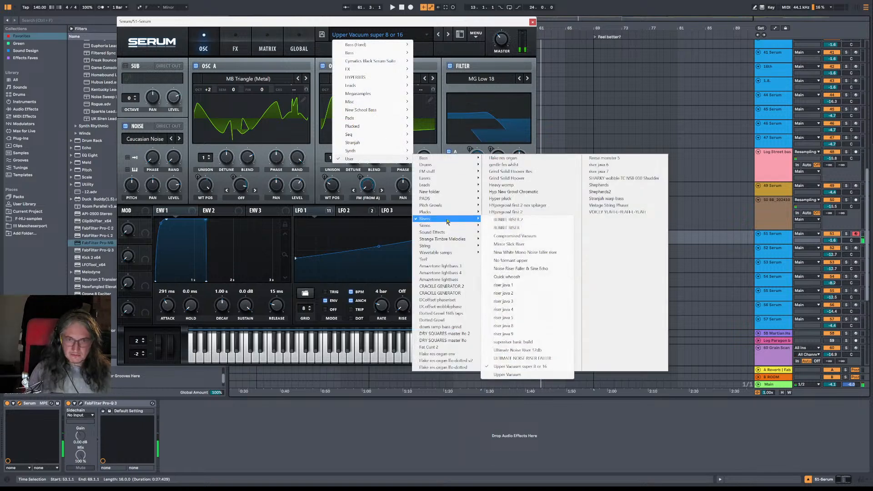
{"action": "left_click", "coordinate": [533, 376]}
{"action": "left_click", "coordinate": [439, 35]}
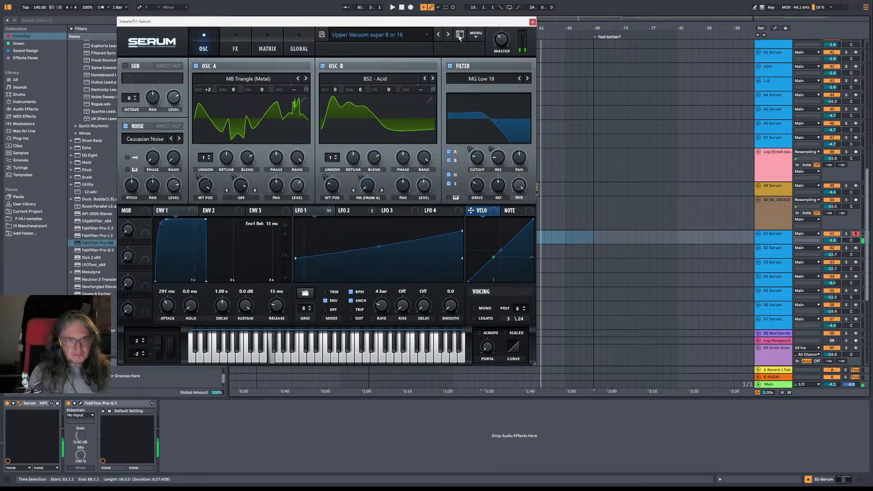
Step: Reshape LFO 2 by moving its peak to the very start and adding a point midway along the falling curve
{"action": "left_click", "coordinate": [349, 210]}
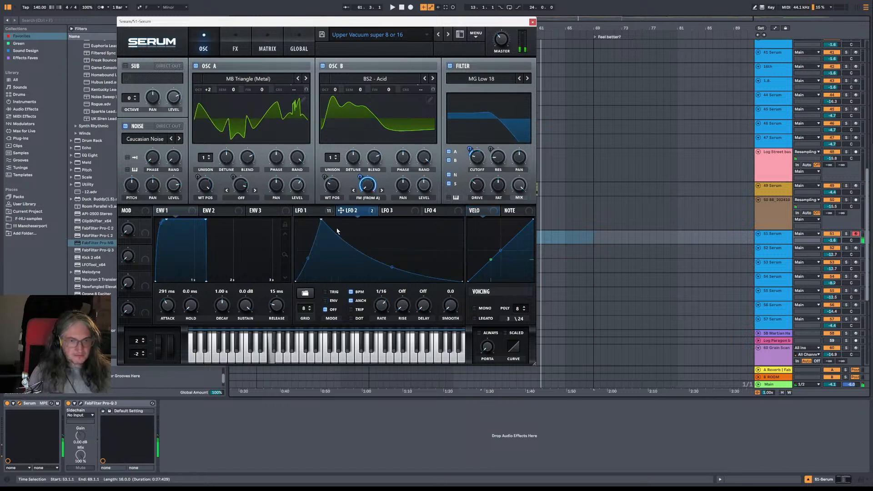
{"action": "left_click_drag", "start_coordinate": [321, 222], "coordinate": [297, 210]}
{"action": "double_click", "coordinate": [356, 260]}
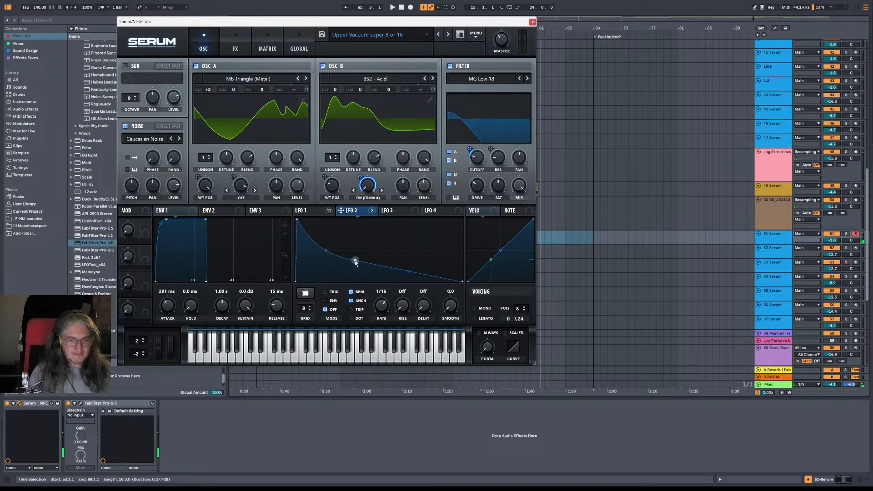
{"action": "left_click_drag", "start_coordinate": [355, 261], "coordinate": [377, 266]}
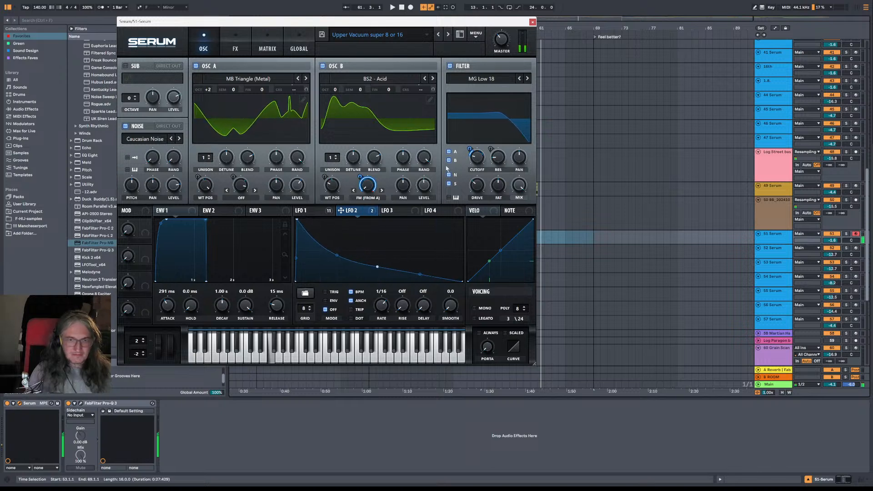
Step: Set the LFO 1 rate to 8 bar, move the Serum window clear of the arrangement during playback, and close it
{"action": "left_click", "coordinate": [314, 211]}
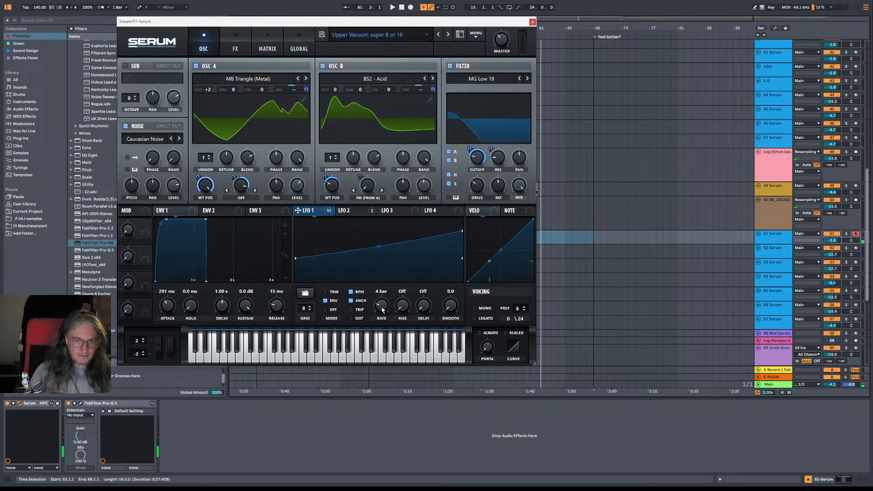
{"action": "left_click_drag", "start_coordinate": [509, 21], "coordinate": [572, 357]}
{"action": "left_click_drag", "start_coordinate": [533, 317], "coordinate": [539, 186]}
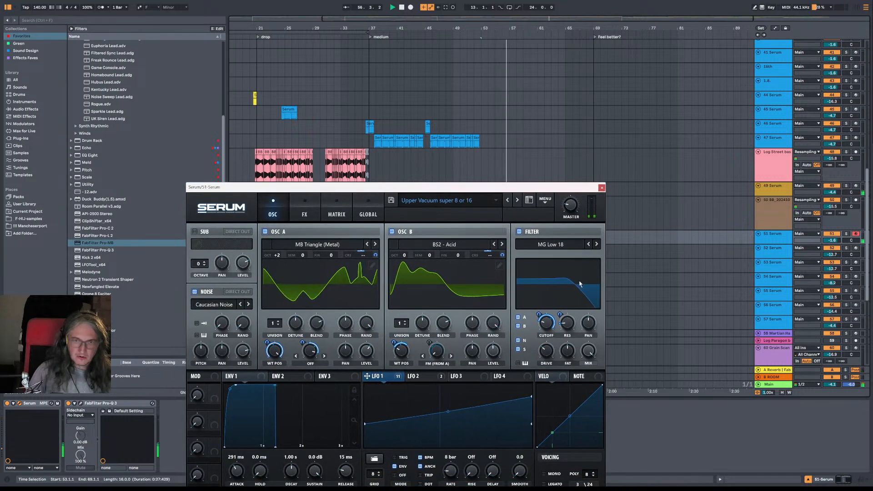
{"action": "left_click", "coordinate": [601, 188]}
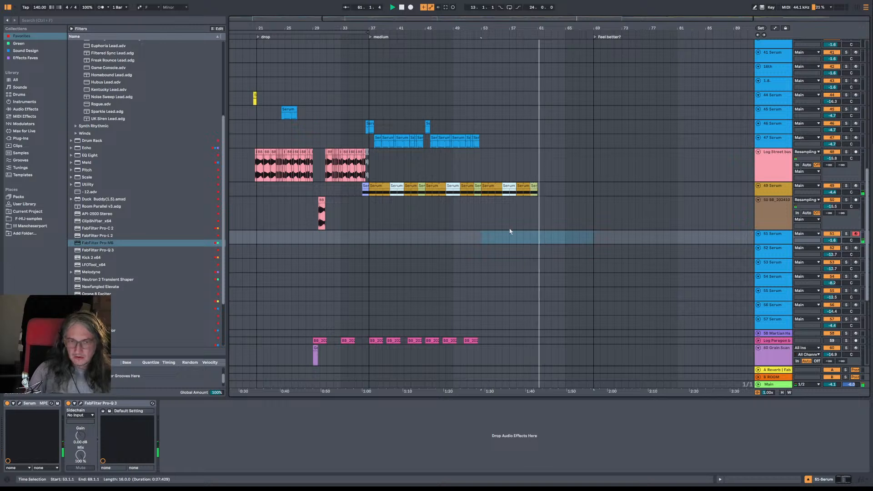
Step: Insert an empty 8-bar MIDI clip on the 51 Serum track from bar 53 to bar 61
{"action": "left_click", "coordinate": [485, 238]}
{"action": "key", "text": "space"}
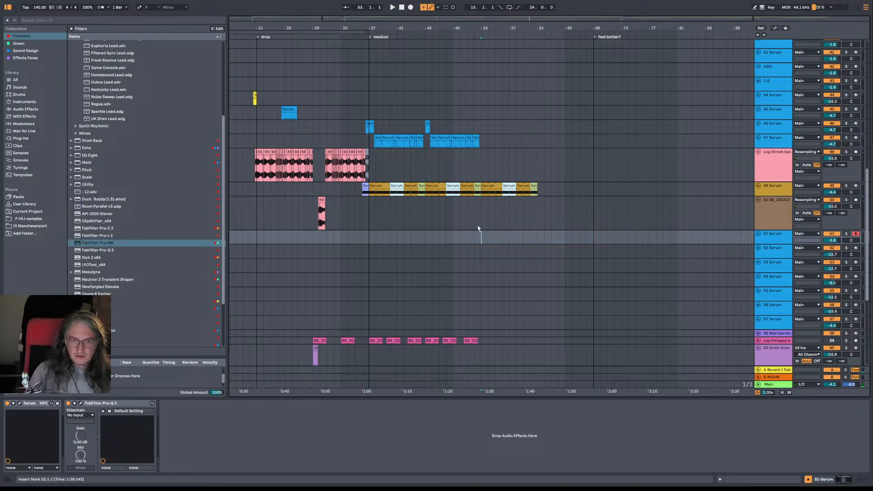
{"action": "left_click_drag", "start_coordinate": [483, 238], "coordinate": [537, 239]}
{"action": "key", "text": "space"}
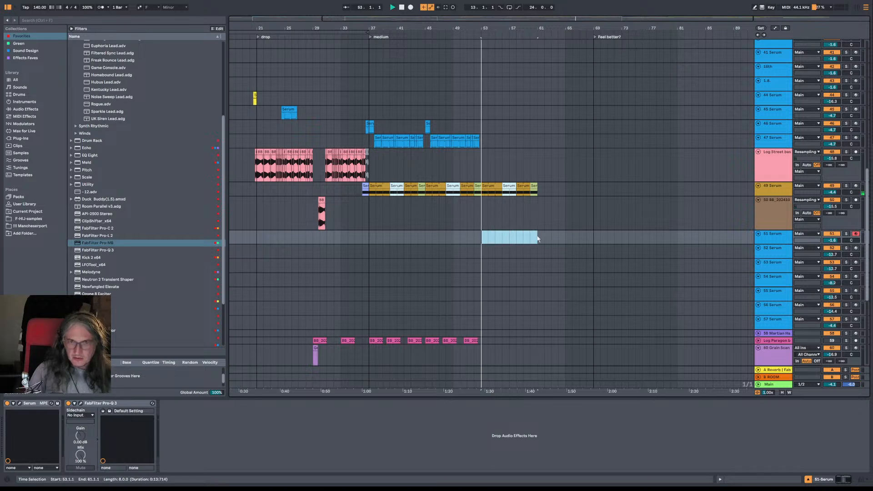
{"action": "right_click", "coordinate": [517, 242]}
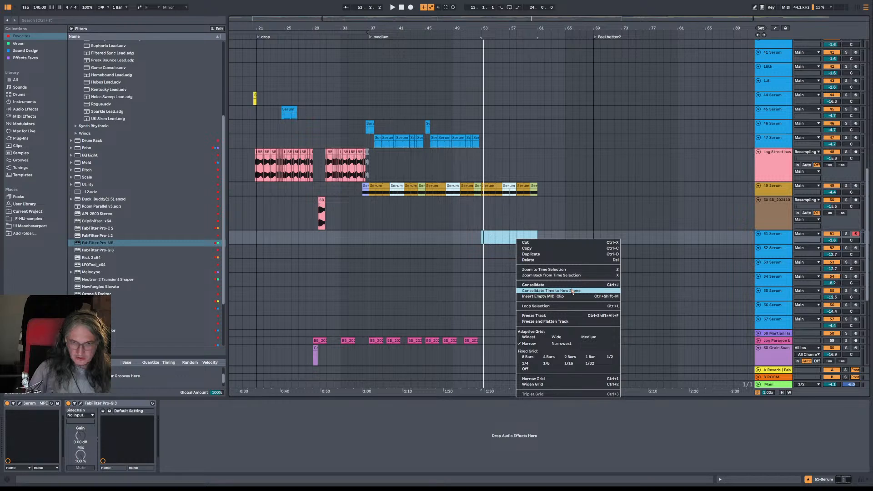
{"action": "left_click", "coordinate": [575, 296]}
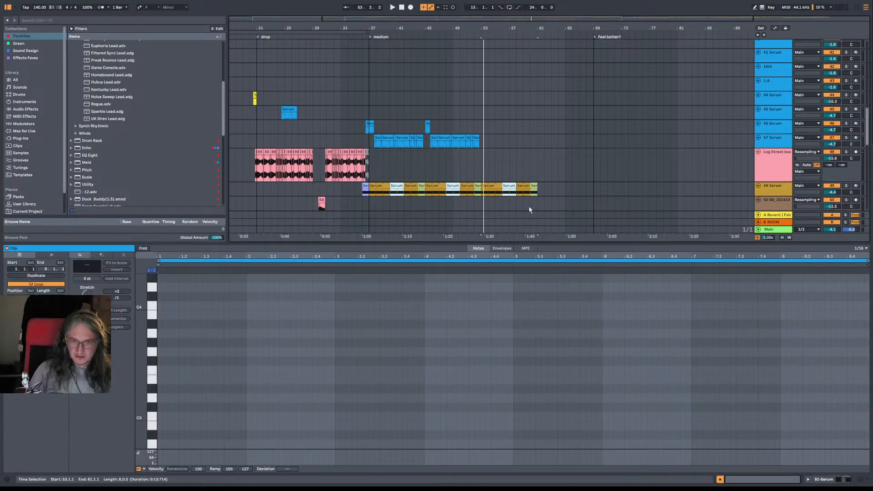
Step: Add an F#2 note at the start of the new clip, extend it with Legato to fill the clip, and play it
{"action": "scroll", "coordinate": [531, 207], "scroll_direction": "down", "scroll_amount": 3}
{"action": "scroll", "coordinate": [529, 210], "scroll_direction": "down", "scroll_amount": 2}
{"action": "double_click", "coordinate": [505, 133]}
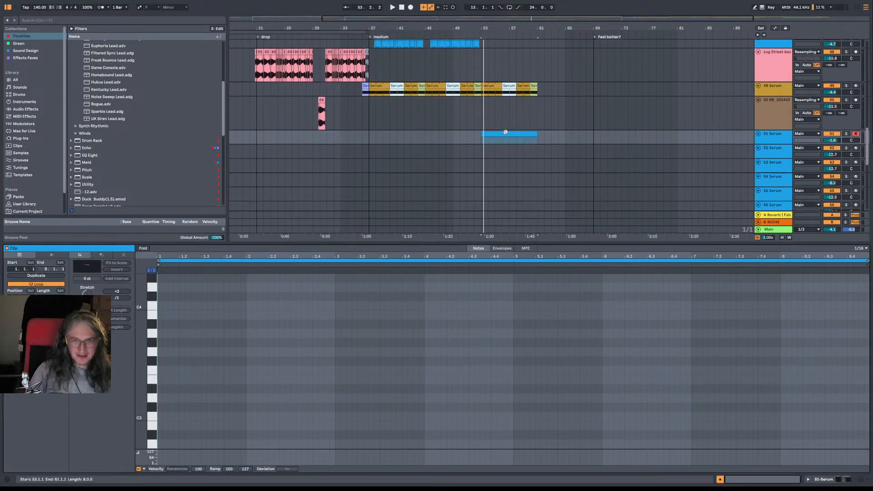
{"action": "scroll", "coordinate": [174, 360], "scroll_direction": "down", "scroll_amount": 4}
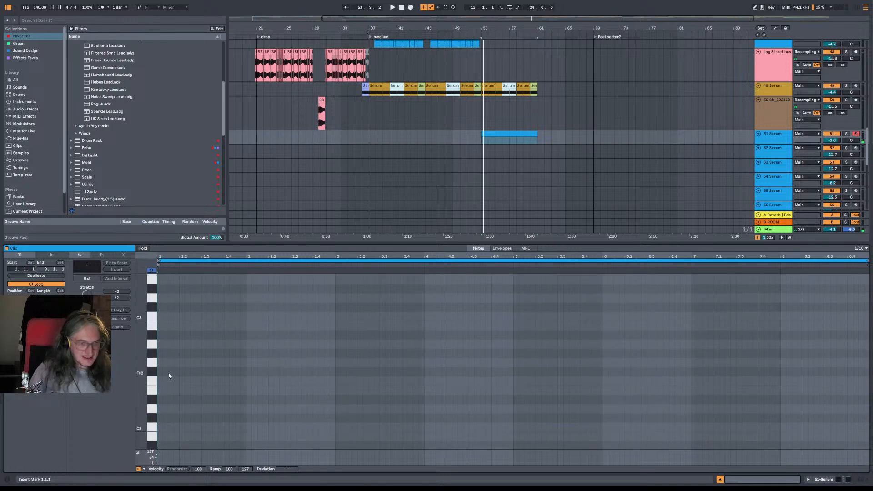
{"action": "double_click", "coordinate": [163, 374]}
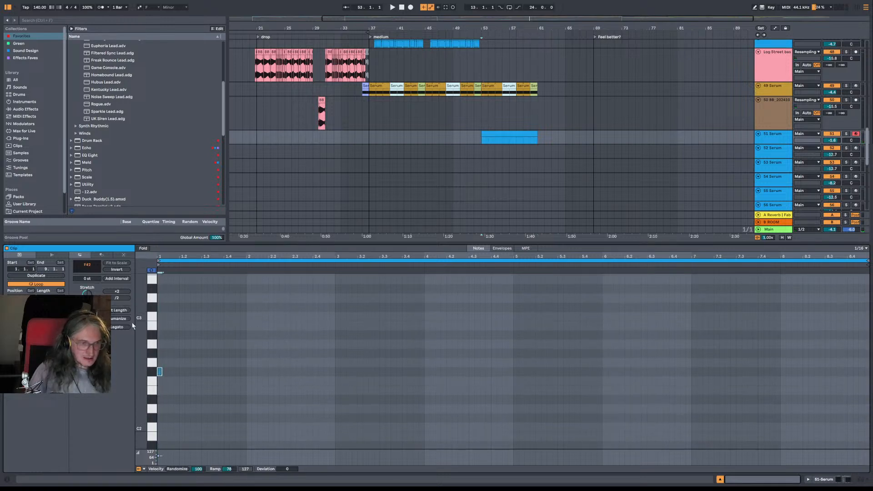
{"action": "left_click", "coordinate": [121, 328]}
{"action": "key", "text": "space"}
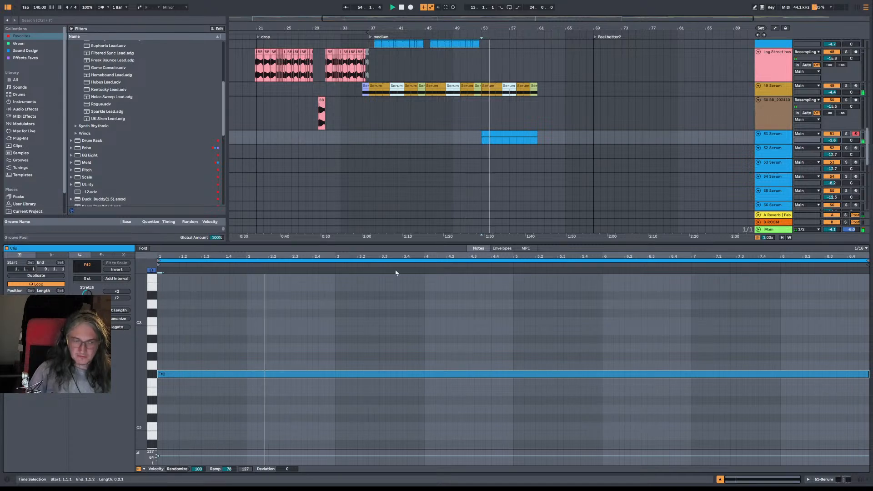
Step: Transpose the long note down to D#2 and play the riser from bar 53
{"action": "key", "text": "space"}
{"action": "key", "text": "Down"}
{"action": "key", "text": "Down"}
{"action": "key", "text": "Down"}
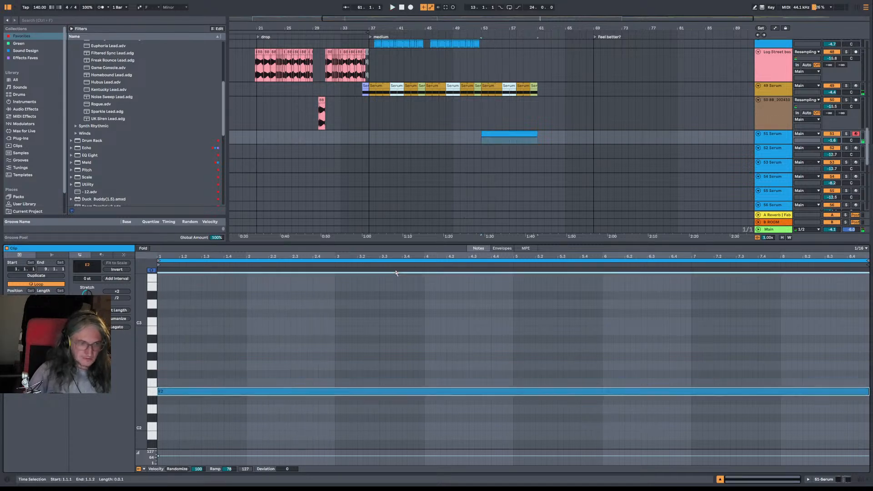
{"action": "key", "text": "space"}
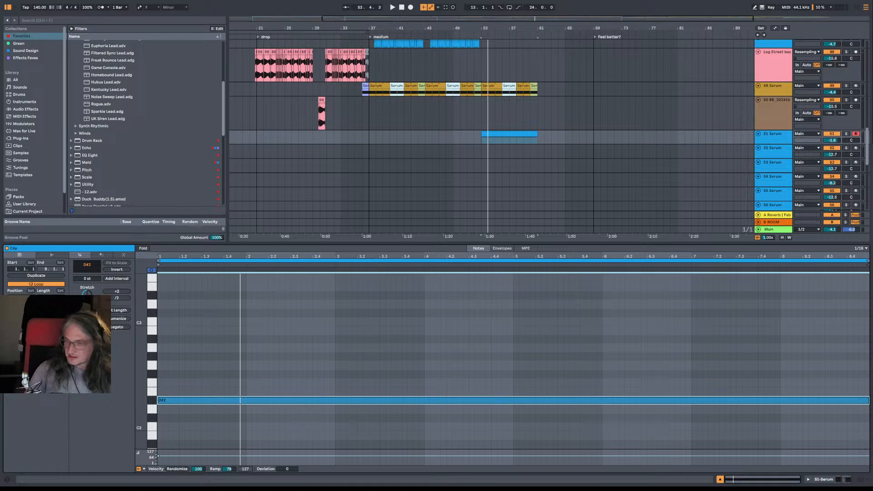
{"action": "key", "text": "space"}
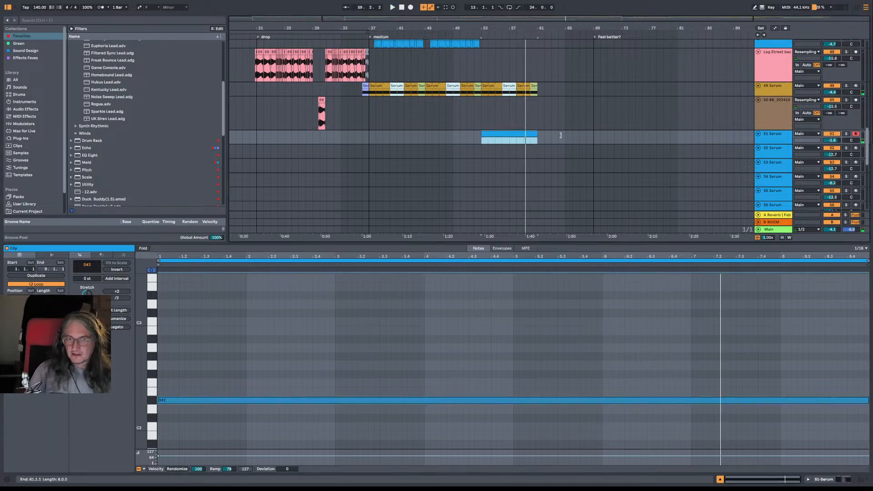
Step: Extend the riser clip to bar 69, consolidate it, and replace the repeated note with one D#2 note held for all 16 bars
{"action": "left_click_drag", "start_coordinate": [537, 134], "coordinate": [592, 134]}
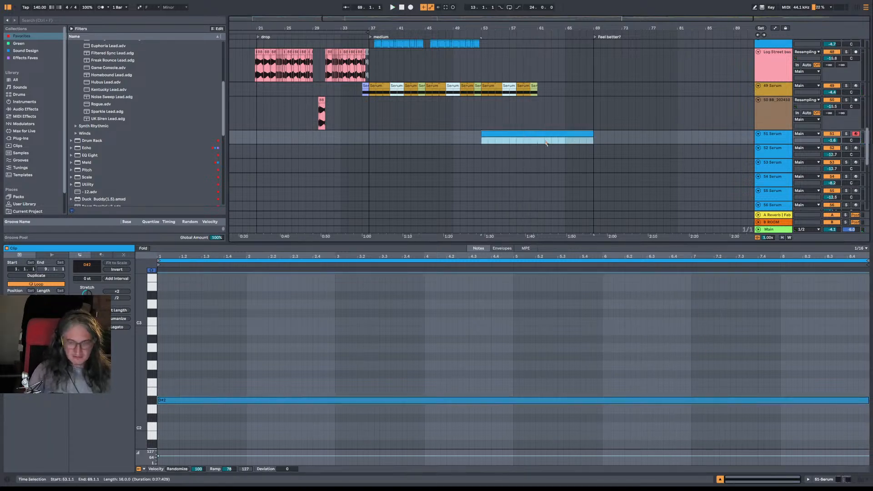
{"action": "key", "text": "ctrl+j"}
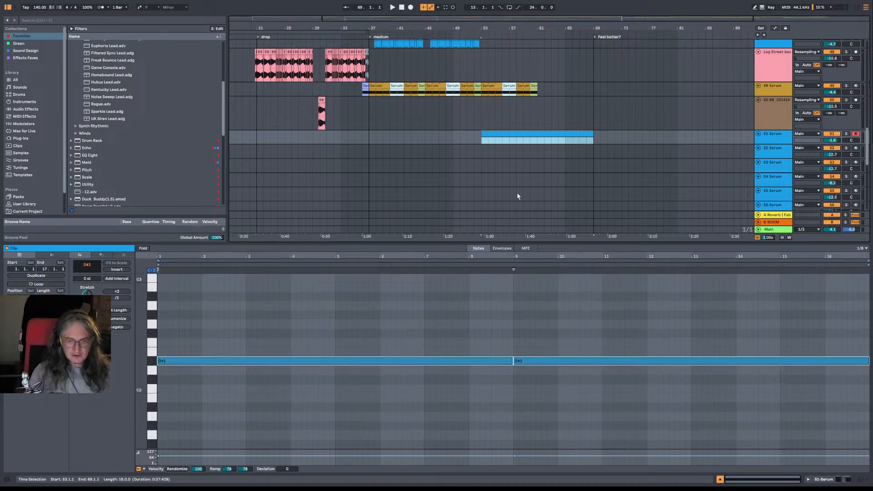
{"action": "left_click", "coordinate": [514, 367]}
{"action": "left_click", "coordinate": [522, 364]}
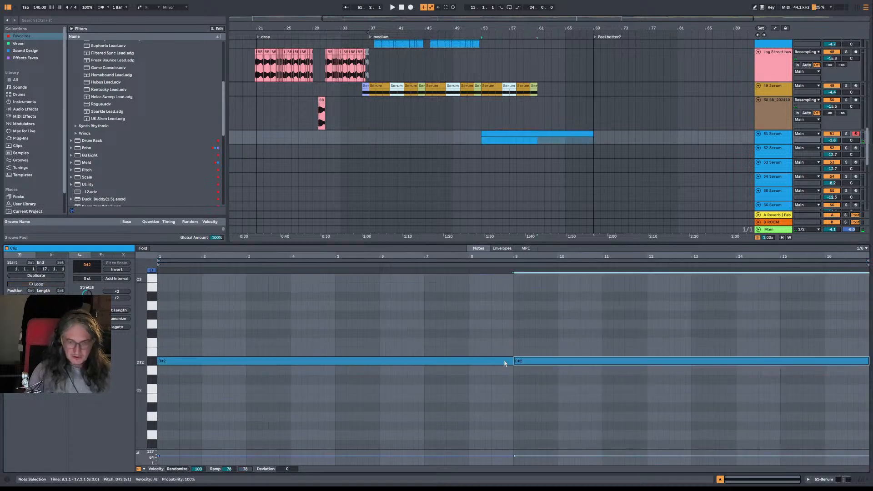
{"action": "key", "text": "Delete"}
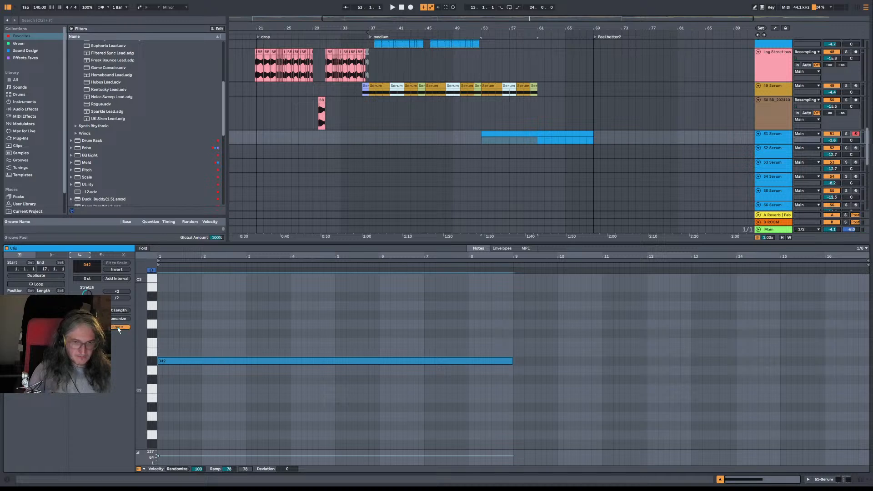
{"action": "left_click", "coordinate": [117, 328]}
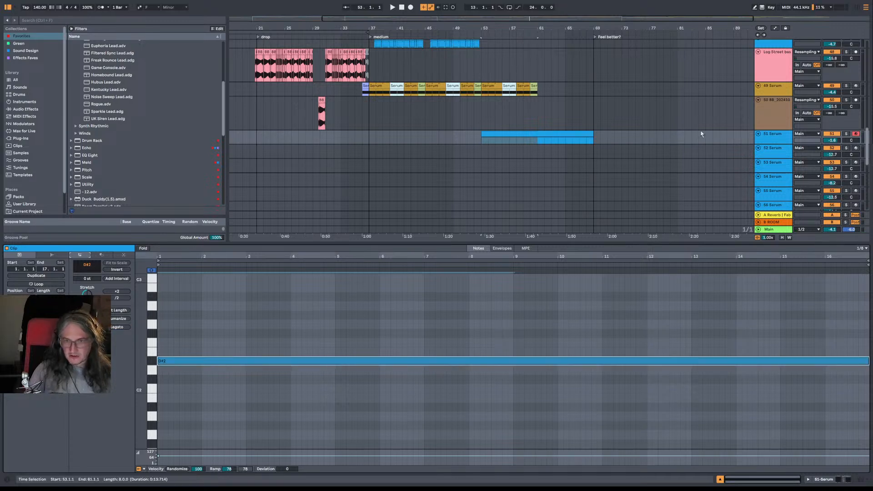
Step: Set the riser's LFO 1 rate to 16 bar in Serum, start playback, and close the plugin window
{"action": "left_click", "coordinate": [758, 134]}
{"action": "left_click", "coordinate": [776, 136]}
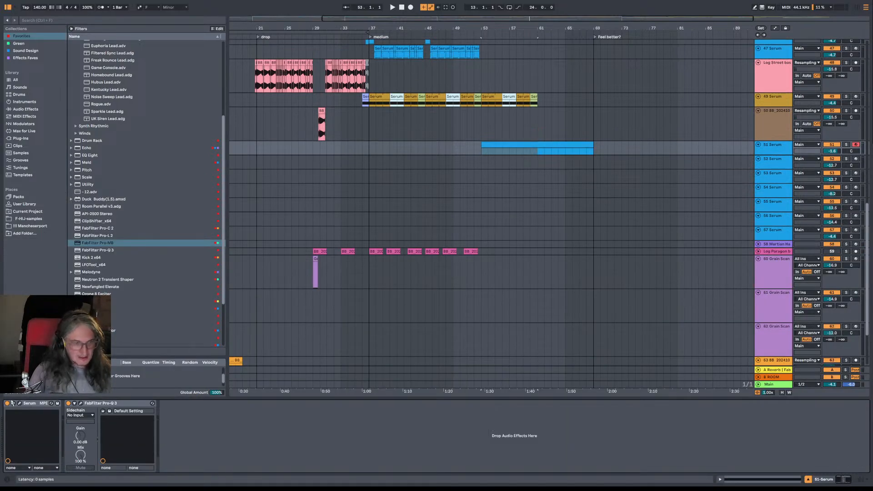
{"action": "left_click", "coordinate": [19, 403]}
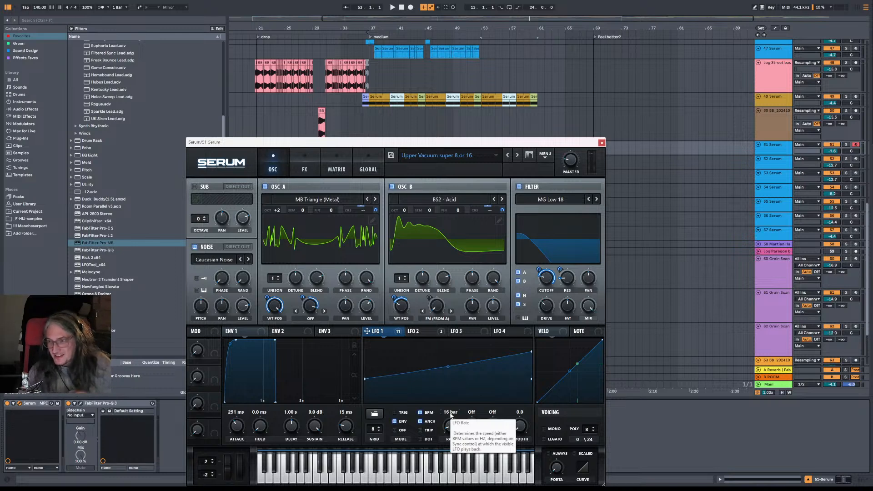
{"action": "key", "text": "space"}
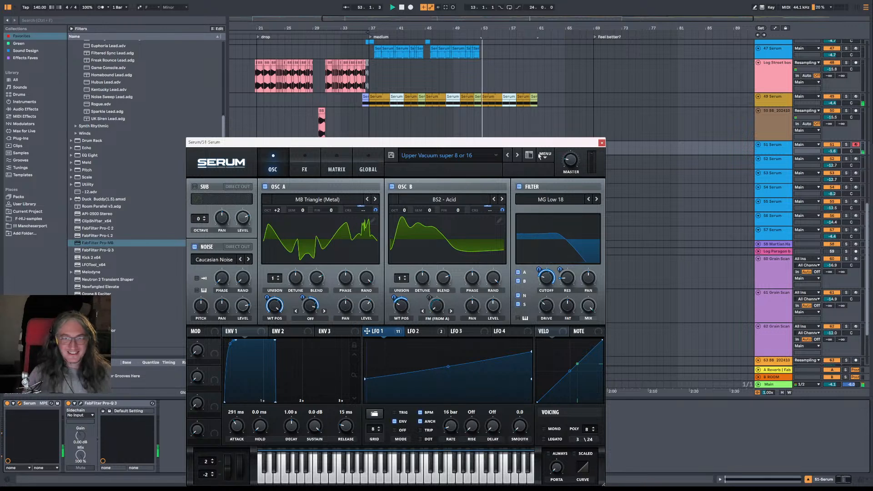
{"action": "left_click", "coordinate": [601, 142]}
Step: Deactivate the Latin Percussion and Oracle Cohiba Kit parts from bar 61 to bar 69
{"action": "scroll", "coordinate": [564, 132], "scroll_direction": "up", "scroll_amount": 5}
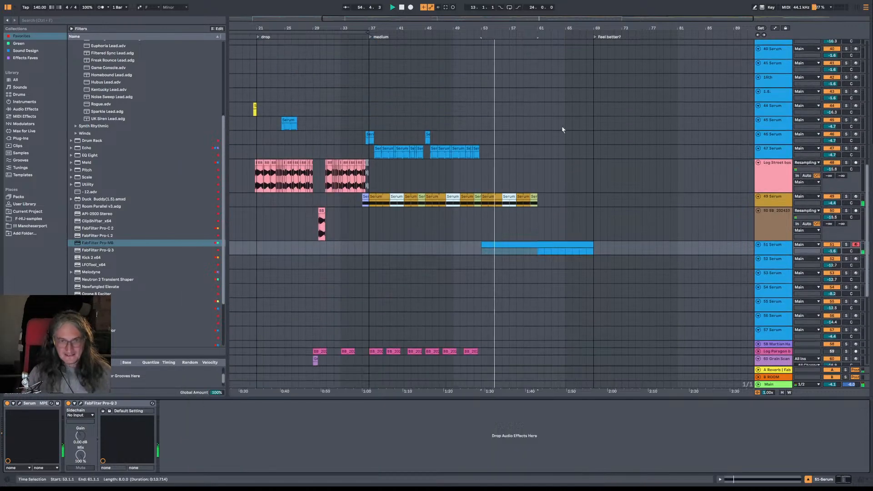
{"action": "scroll", "coordinate": [553, 125], "scroll_direction": "up", "scroll_amount": 3}
{"action": "scroll", "coordinate": [547, 123], "scroll_direction": "up", "scroll_amount": 3}
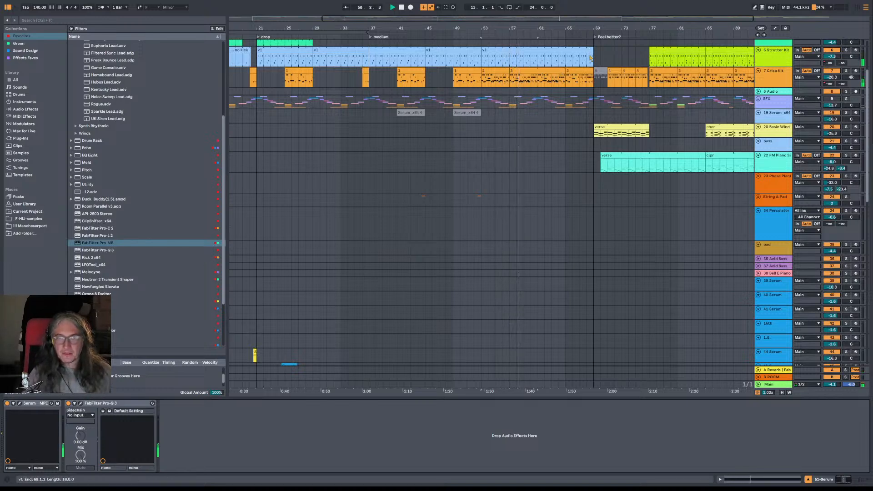
{"action": "scroll", "coordinate": [564, 68], "scroll_direction": "up", "scroll_amount": 4}
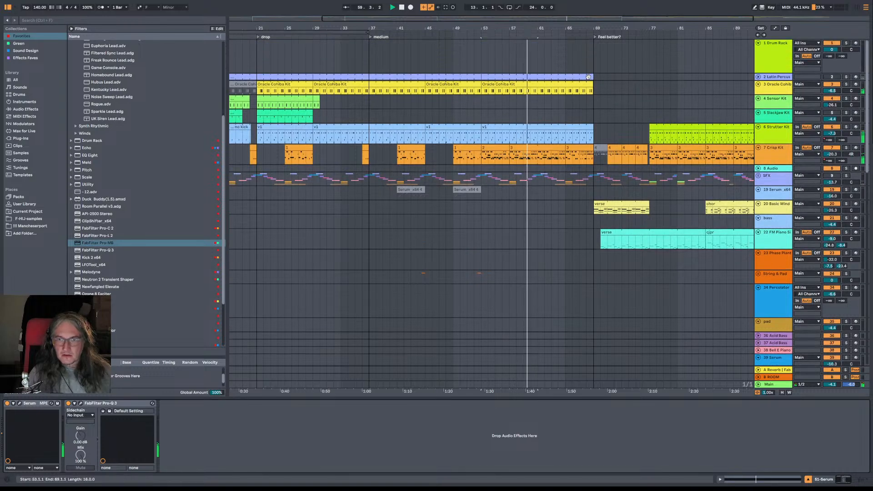
{"action": "left_click_drag", "start_coordinate": [589, 76], "coordinate": [537, 79]}
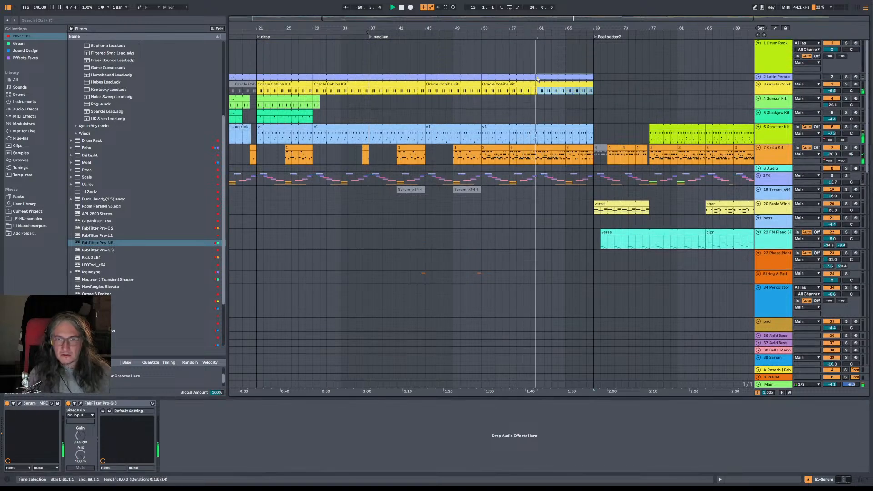
{"action": "key", "text": "0"}
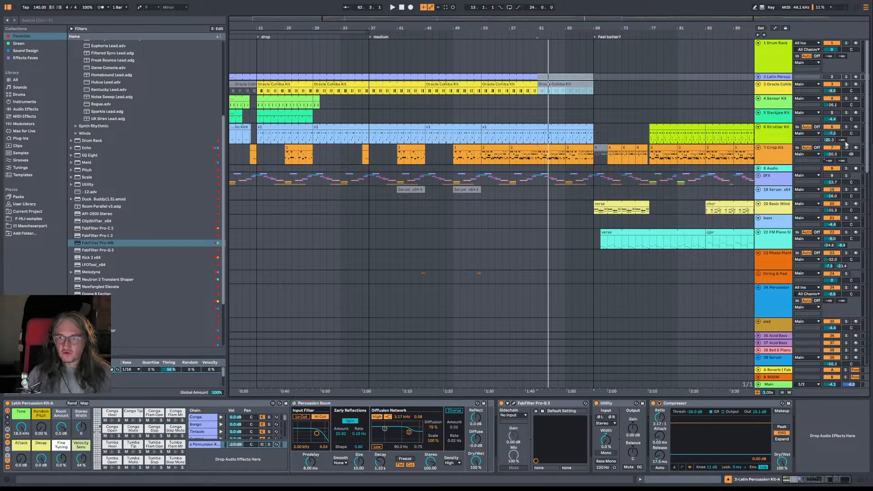
Step: Insert a new MIDI track with Serum directly below the 7 Crisp Kit track
{"action": "left_click", "coordinate": [770, 120]}
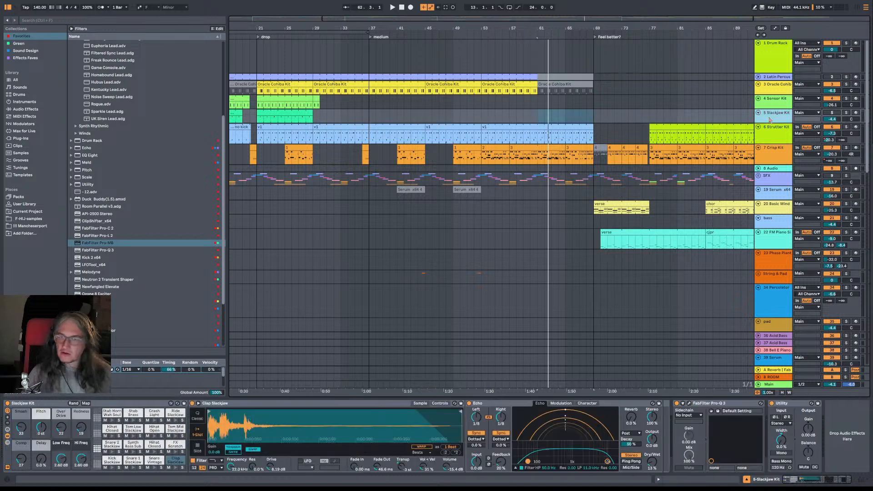
{"action": "left_click", "coordinate": [776, 156]}
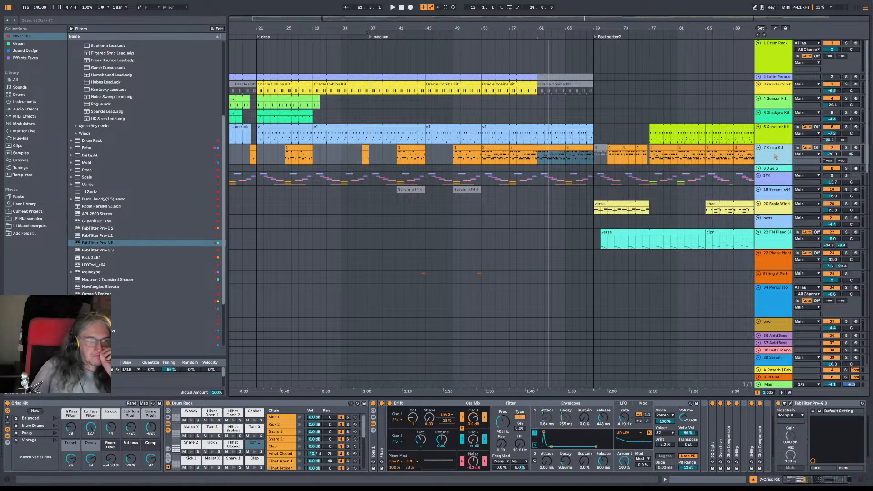
{"action": "key", "text": "ctrl+shift+t"}
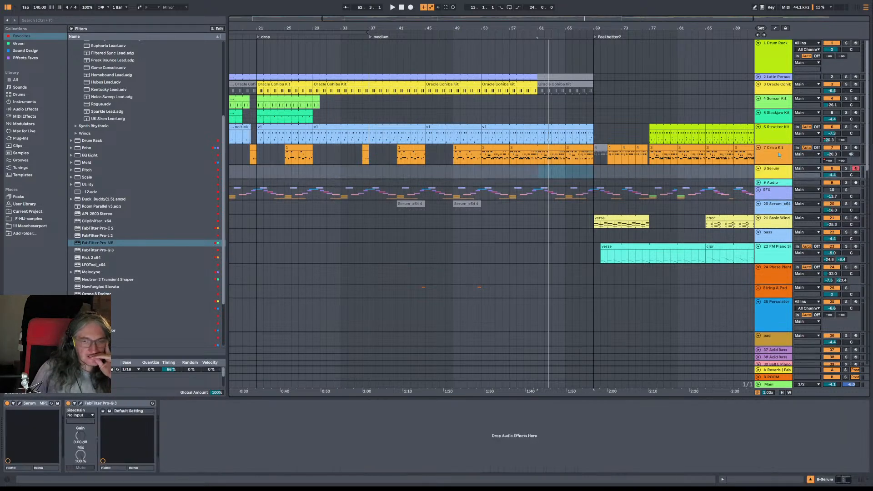
Step: Load the Kick like ahee preset from the User Drums presets on the new Serum track, and close the plugin window
{"action": "left_click", "coordinate": [20, 404]}
{"action": "left_click", "coordinate": [519, 5]}
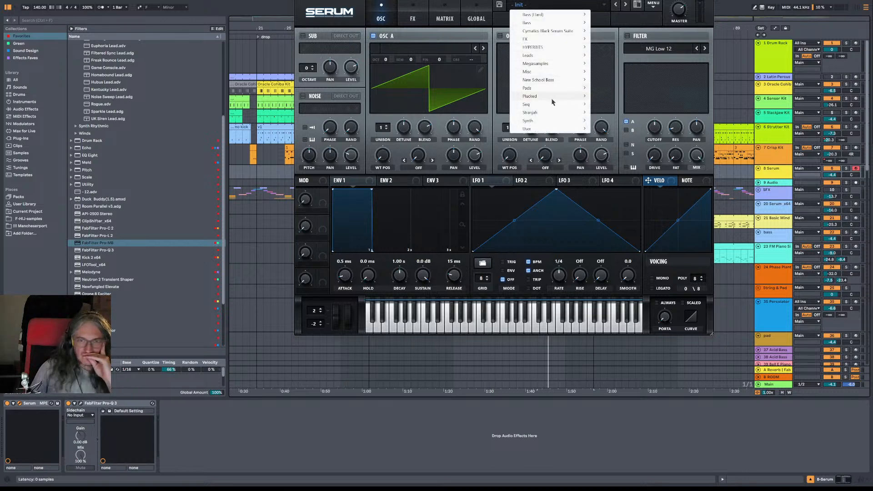
{"action": "mouse_move", "coordinate": [553, 102]}
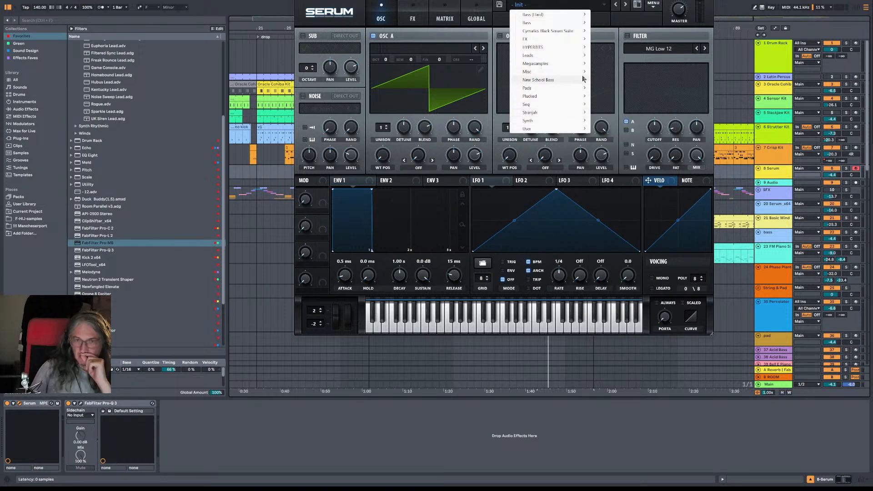
{"action": "mouse_move", "coordinate": [583, 76]}
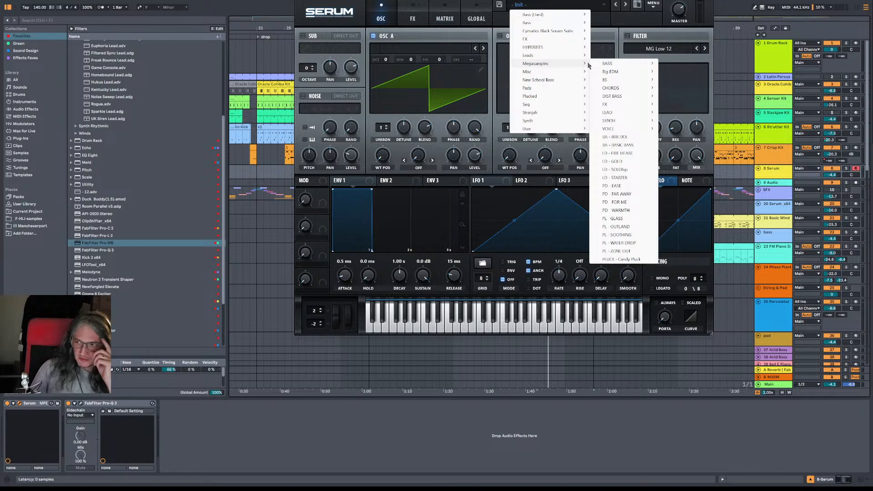
{"action": "mouse_move", "coordinate": [546, 26]}
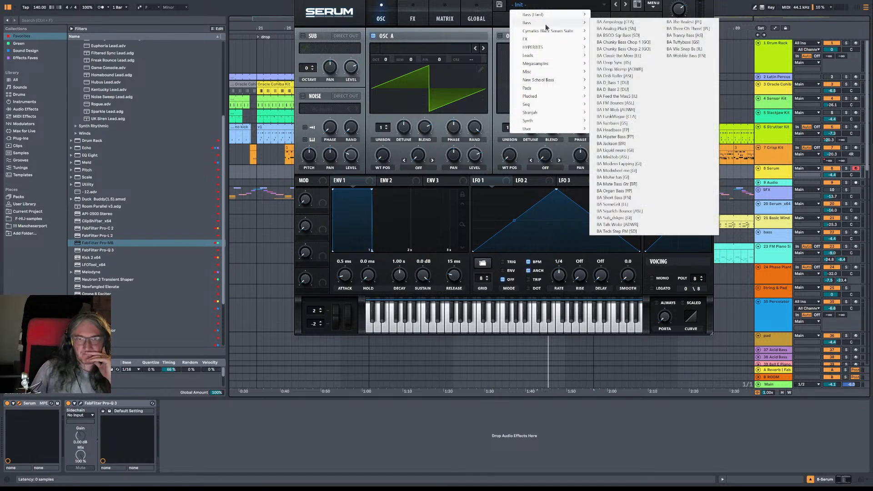
{"action": "mouse_move", "coordinate": [535, 130]}
{"action": "mouse_move", "coordinate": [639, 135]}
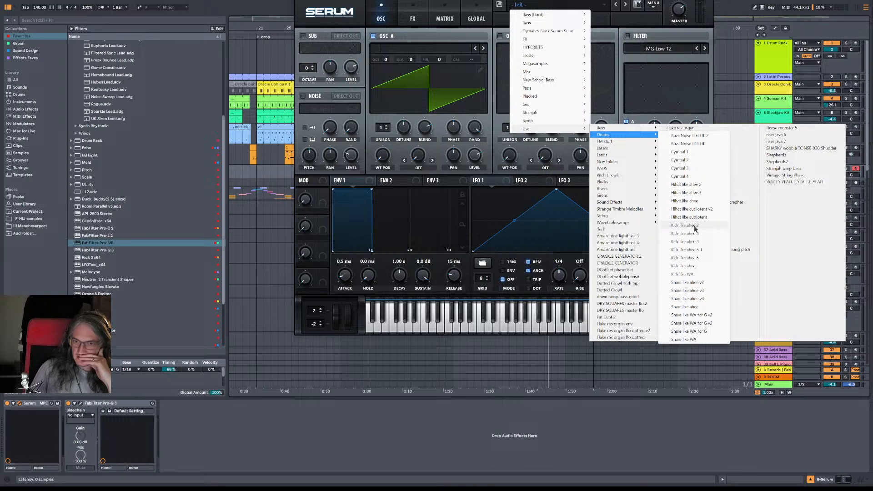
{"action": "left_click", "coordinate": [693, 268]}
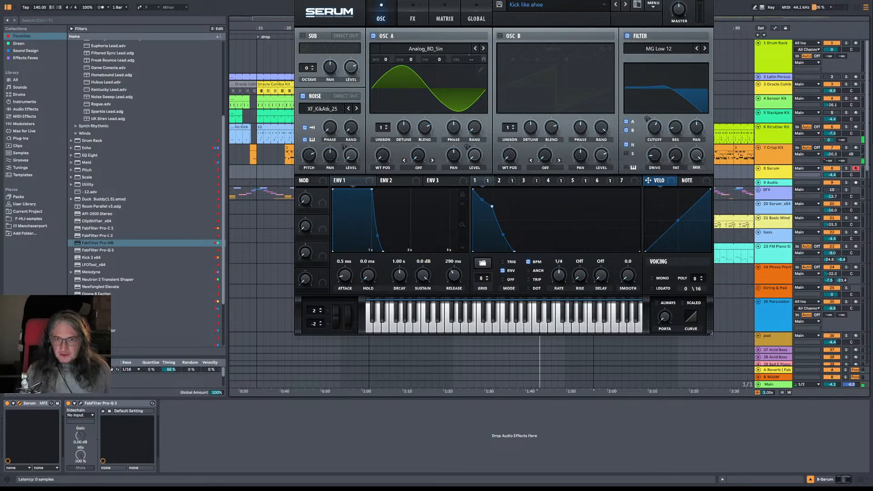
{"action": "left_click_drag", "start_coordinate": [693, 0], "coordinate": [632, 32]}
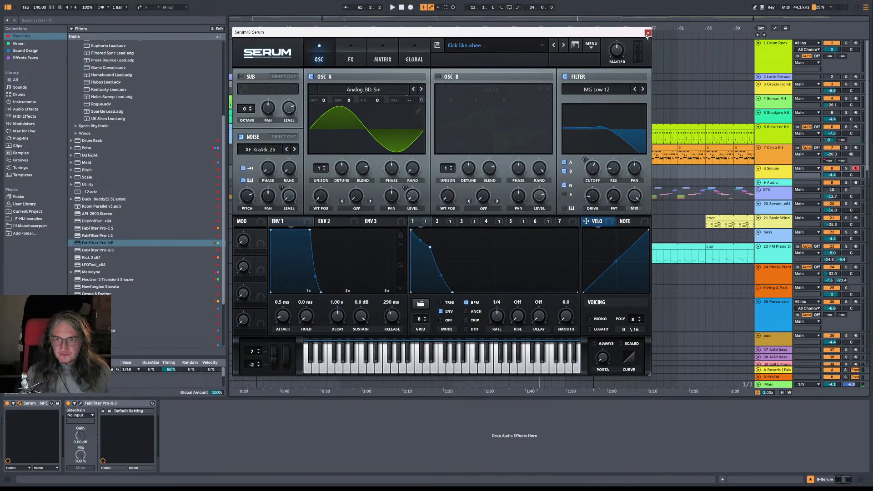
{"action": "left_click", "coordinate": [648, 33]}
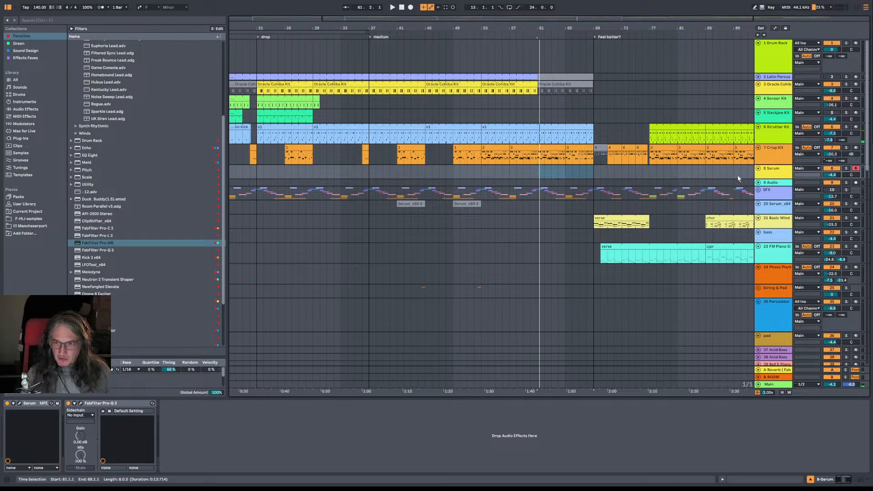
Step: Rename the new Serum track "kick roll" and create a one-bar MIDI clip on it at bar 61
{"action": "left_click", "coordinate": [771, 170]}
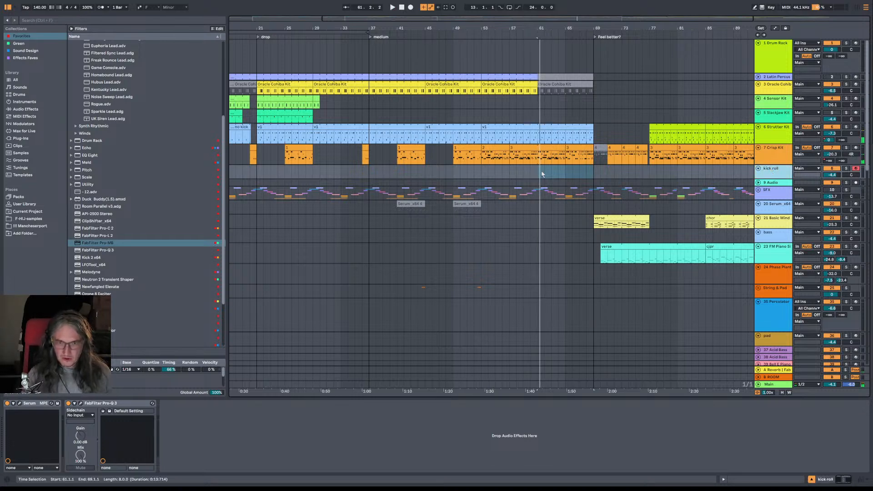
{"action": "left_click", "coordinate": [542, 174]}
{"action": "double_click", "coordinate": [542, 174]}
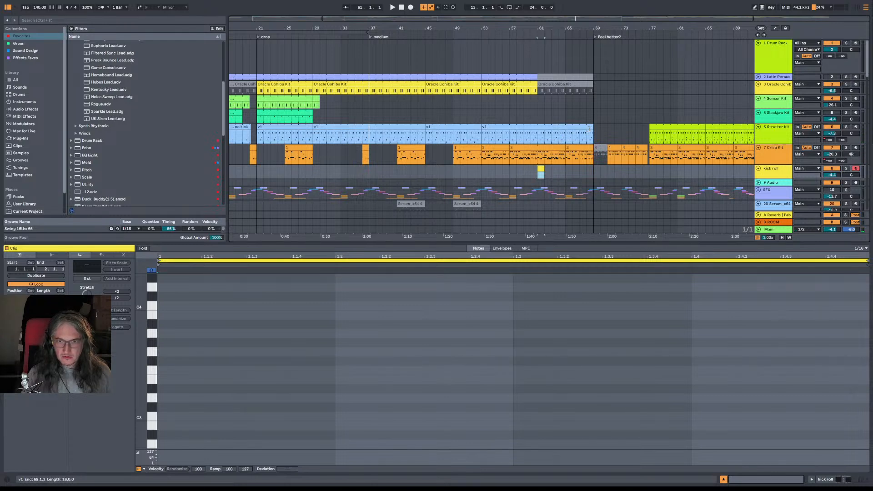
Step: Shorten the Strutter Kit clip before "Feel better?" so that it ends at bar 61
{"action": "left_click_drag", "start_coordinate": [590, 129], "coordinate": [538, 130]}
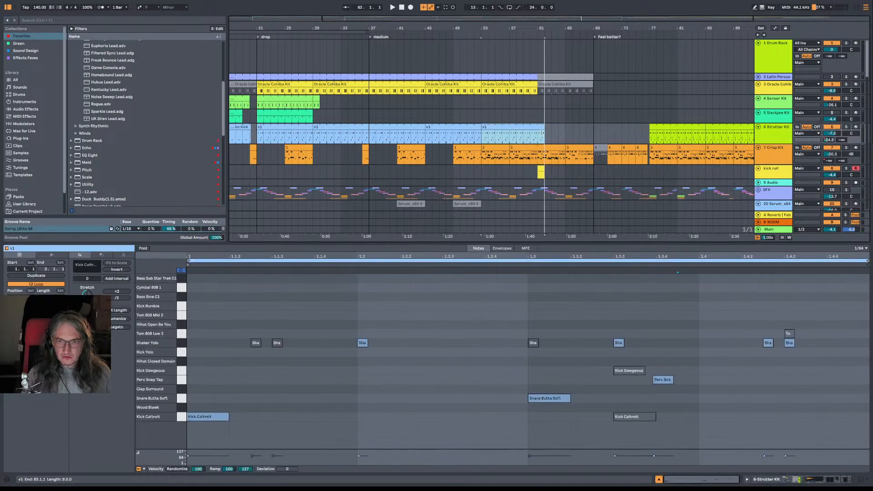
Step: Add sixteenth-note E1 notes at 1.1.1 and 1.1.3 in the kick roll clip
{"action": "left_click", "coordinate": [542, 171]}
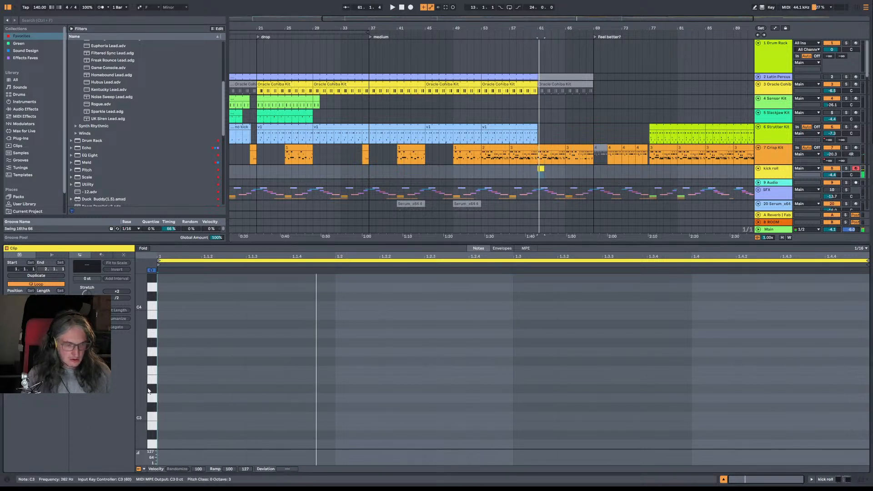
{"action": "scroll", "coordinate": [161, 381], "scroll_direction": "down", "scroll_amount": 3}
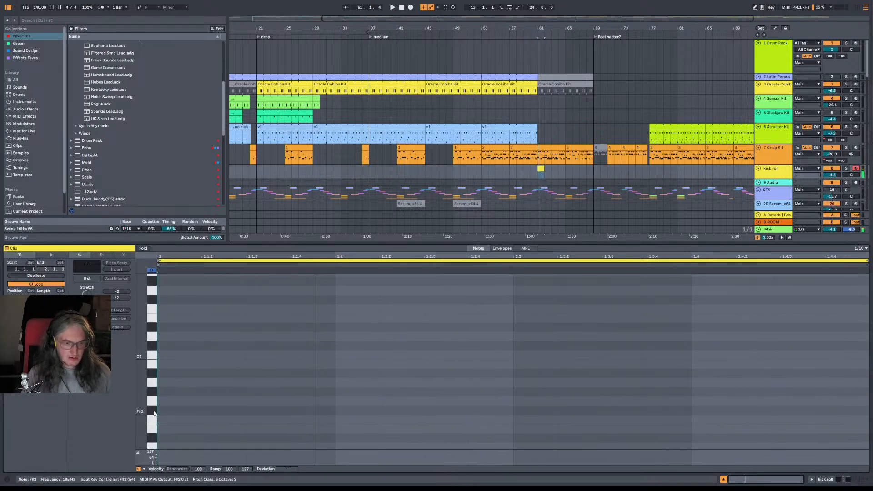
{"action": "scroll", "coordinate": [157, 395], "scroll_direction": "down", "scroll_amount": 6}
{"action": "scroll", "coordinate": [154, 411], "scroll_direction": "down", "scroll_amount": 2}
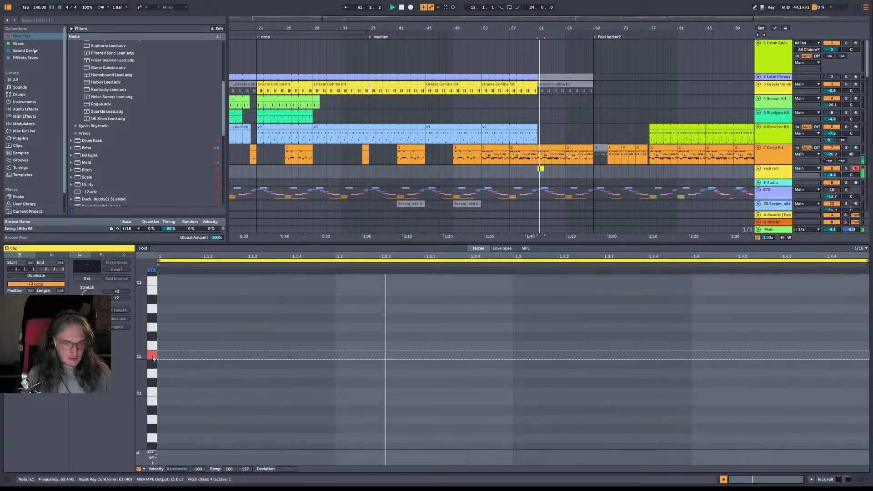
{"action": "double_click", "coordinate": [182, 358]}
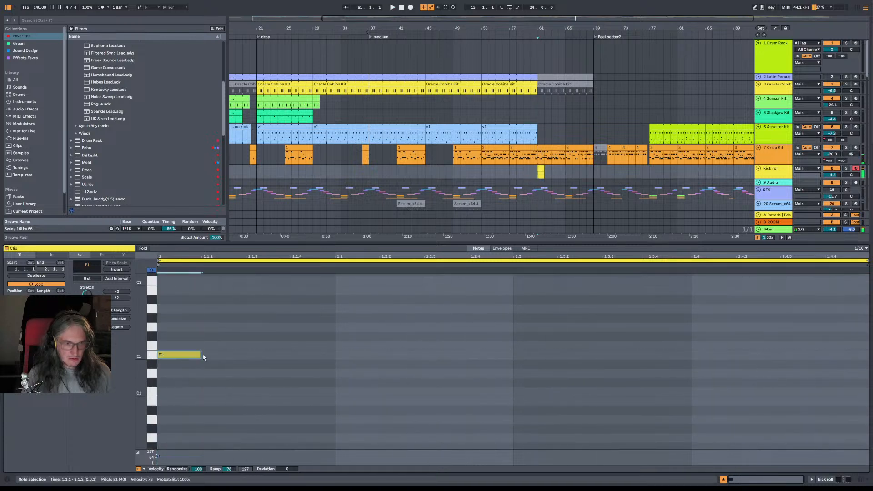
{"action": "double_click", "coordinate": [268, 355]}
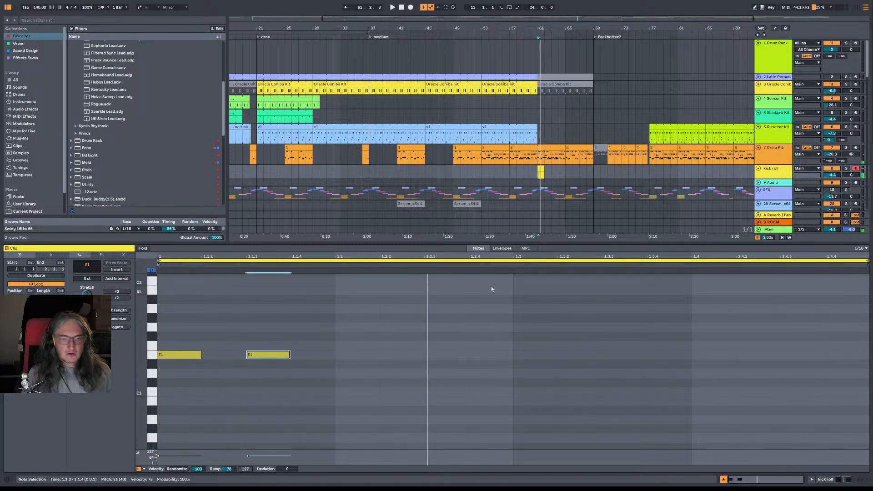
Step: Shorten the kick roll clip's loop to one beat, ending at 1.2.1, and delete the second E1 note
{"action": "mouse_move", "coordinate": [868, 263]}
{"action": "left_mouse_down"}
{"action": "mouse_move", "coordinate": [361, 285]}
{"action": "mouse_move", "coordinate": [220, 303]}
{"action": "mouse_move", "coordinate": [243, 305]}
{"action": "left_mouse_up"}
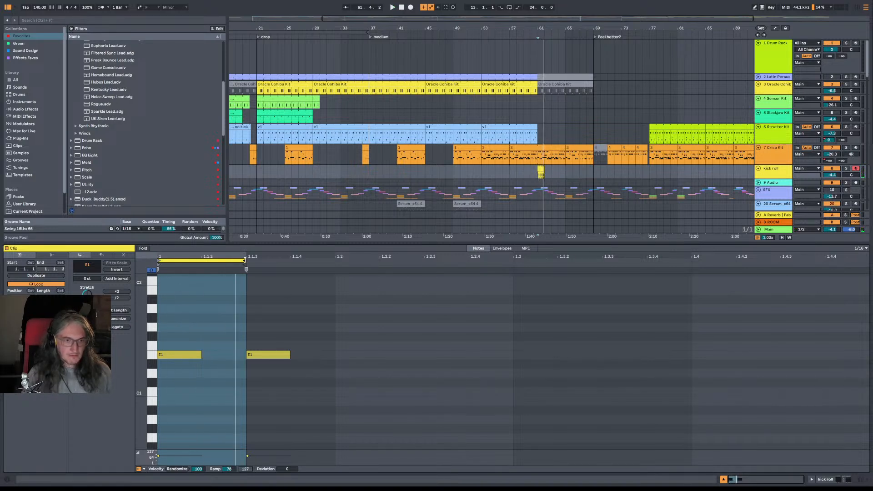
{"action": "left_click_drag", "start_coordinate": [245, 260], "coordinate": [334, 260]}
{"action": "key", "text": "space"}
{"action": "left_click", "coordinate": [273, 355]}
{"action": "key", "text": "space"}
{"action": "key", "text": "Delete"}
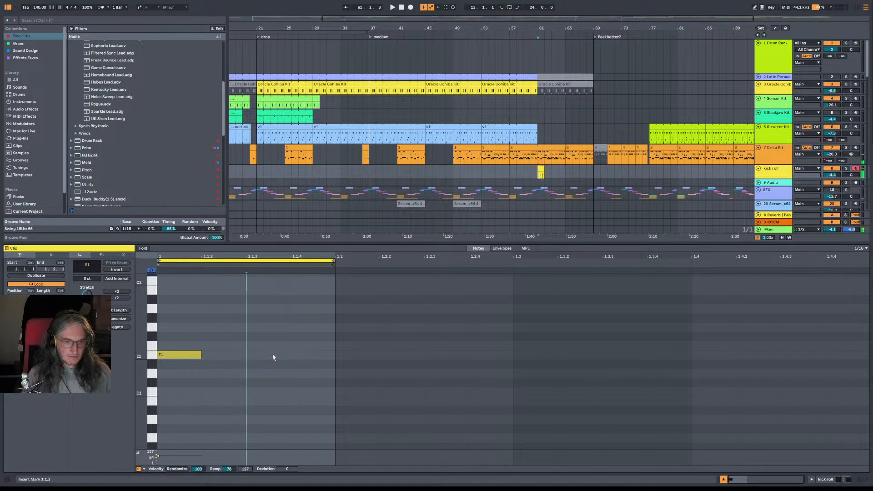
{"action": "key", "text": "space"}
Step: Extend the kick roll to bar 69 and shorten the loop of its part from bar 65 to end at 1.1.3
{"action": "left_click_drag", "start_coordinate": [544, 169], "coordinate": [587, 169]}
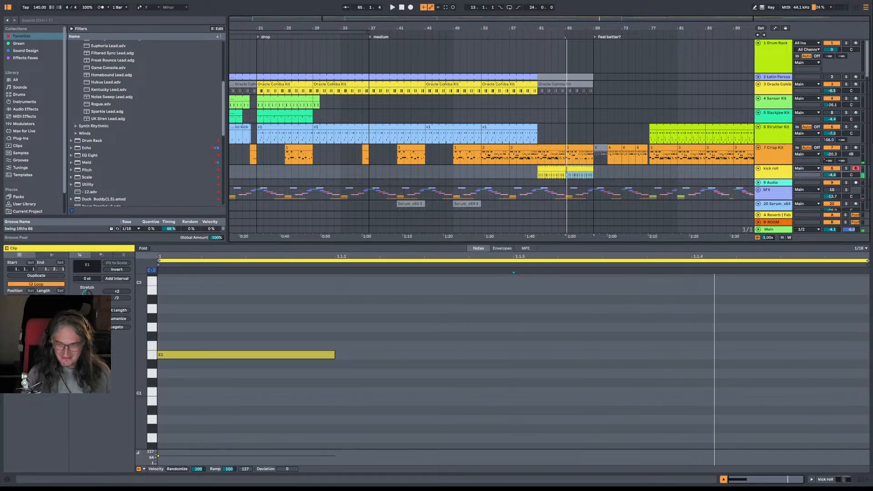
{"action": "left_click_drag", "start_coordinate": [868, 262], "coordinate": [513, 261]}
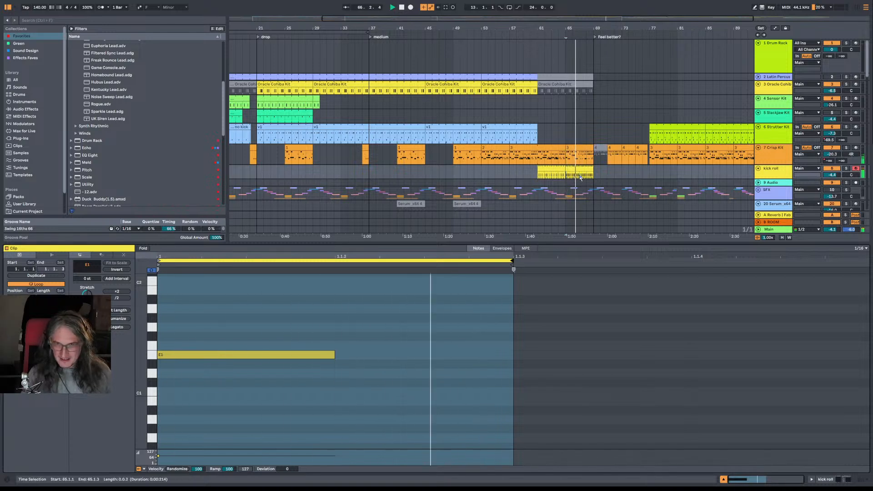
Step: Play from bar 60 and lower the kick roll track's volume to -6.0 dB
{"action": "left_click", "coordinate": [532, 179]}
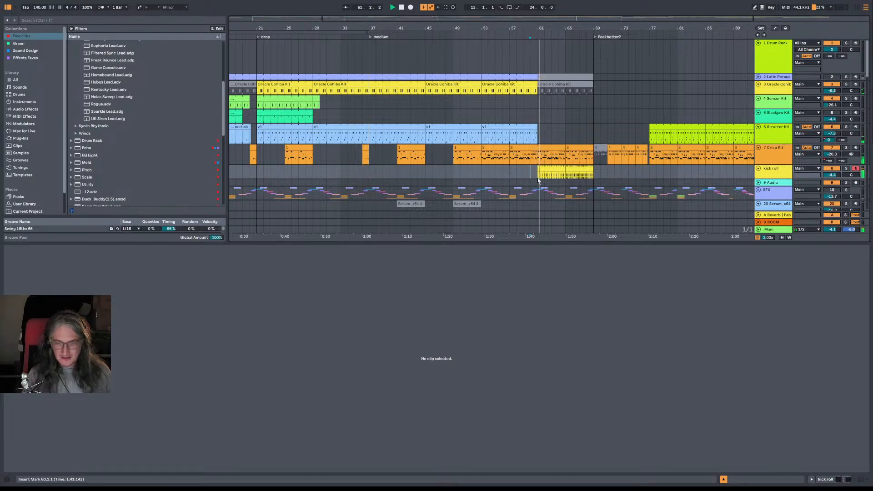
{"action": "left_click_drag", "start_coordinate": [832, 174], "coordinate": [832, 181]}
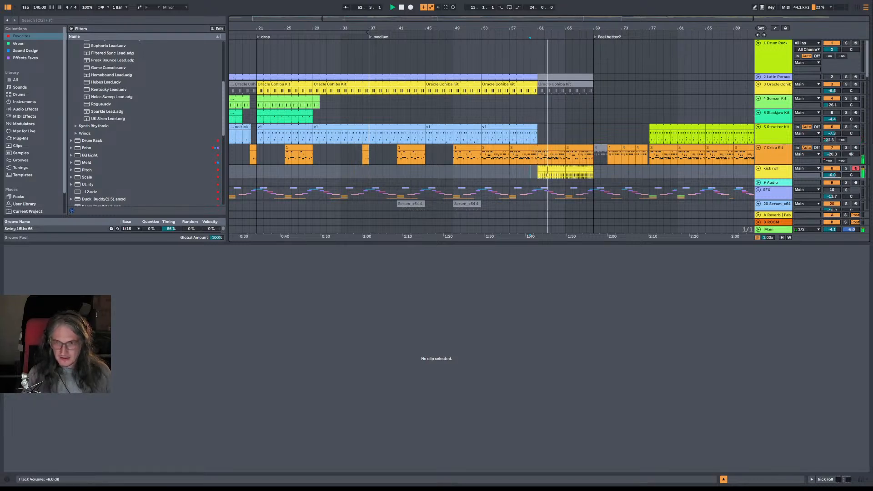
Step: Deactivate the Crisp Kit clip from bar 65 to bar 69
{"action": "left_click", "coordinate": [584, 146]}
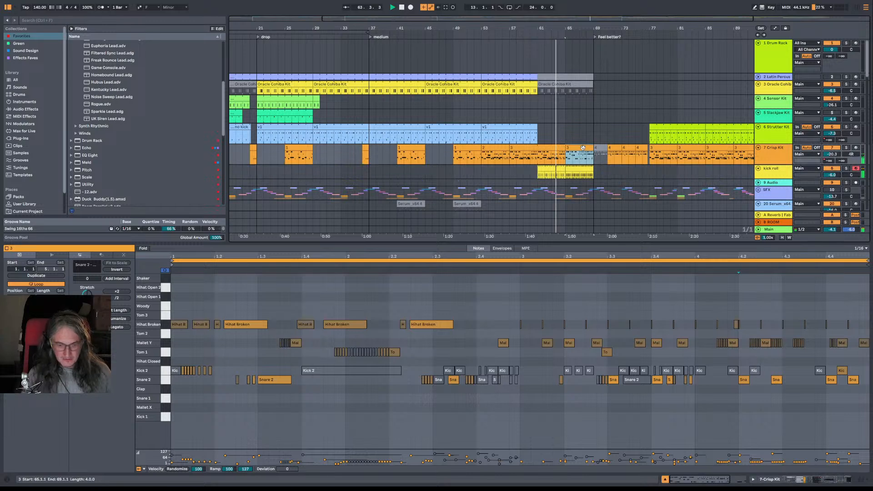
{"action": "scroll", "coordinate": [583, 176], "scroll_direction": "down", "scroll_amount": 1}
{"action": "scroll", "coordinate": [582, 176], "scroll_direction": "down", "scroll_amount": 2}
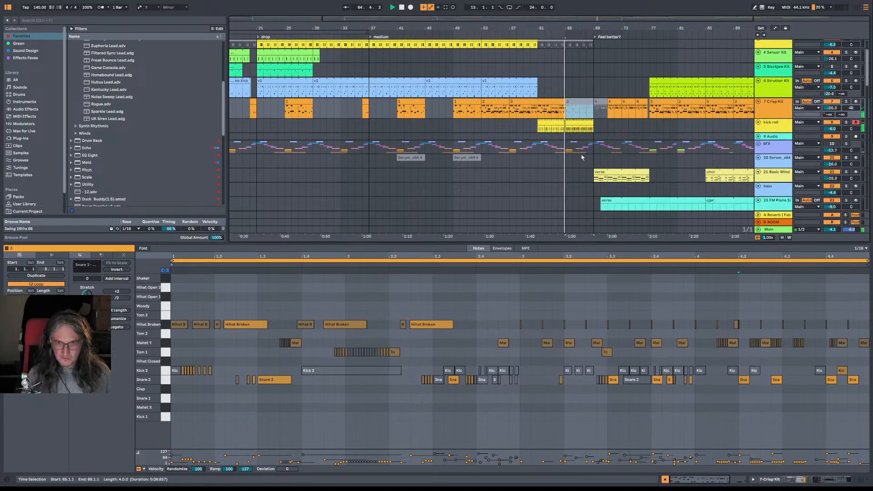
Step: Split the kick roll clip at bar 67 and shorten the second part's loop to a sixteenth note, ending at 1.1.2
{"action": "left_click", "coordinate": [580, 122]}
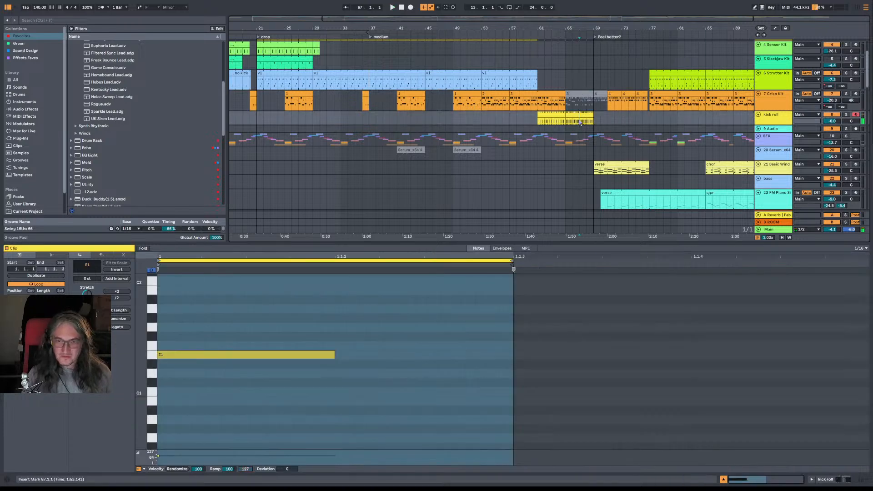
{"action": "left_click", "coordinate": [586, 117]}
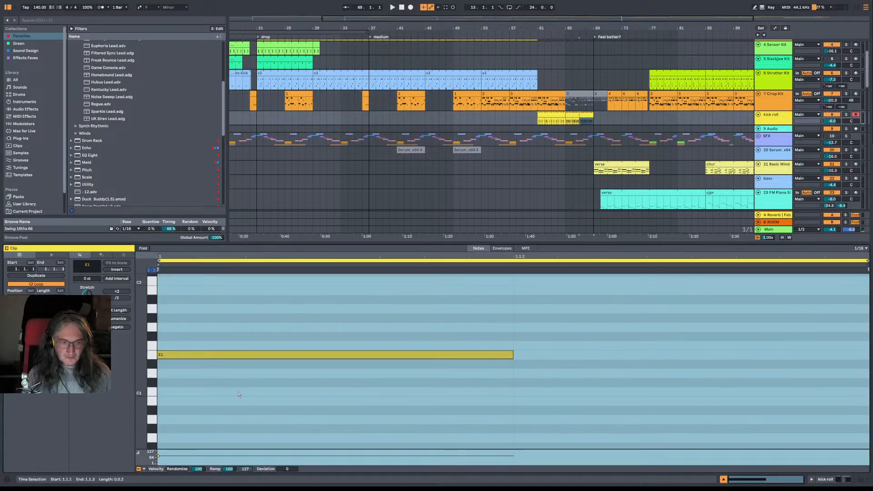
{"action": "key", "text": "space"}
{"action": "key", "text": "space"}
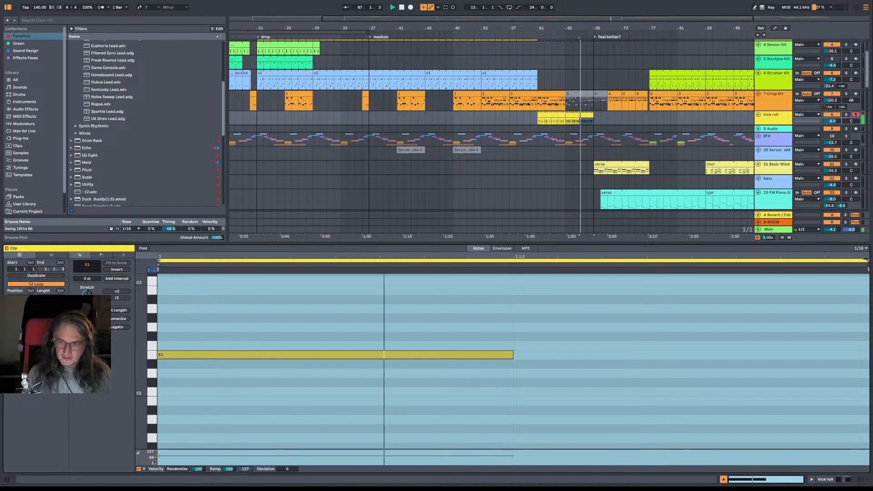
{"action": "key", "text": "space"}
{"action": "key", "text": "space"}
{"action": "left_click_drag", "start_coordinate": [868, 261], "coordinate": [546, 263]}
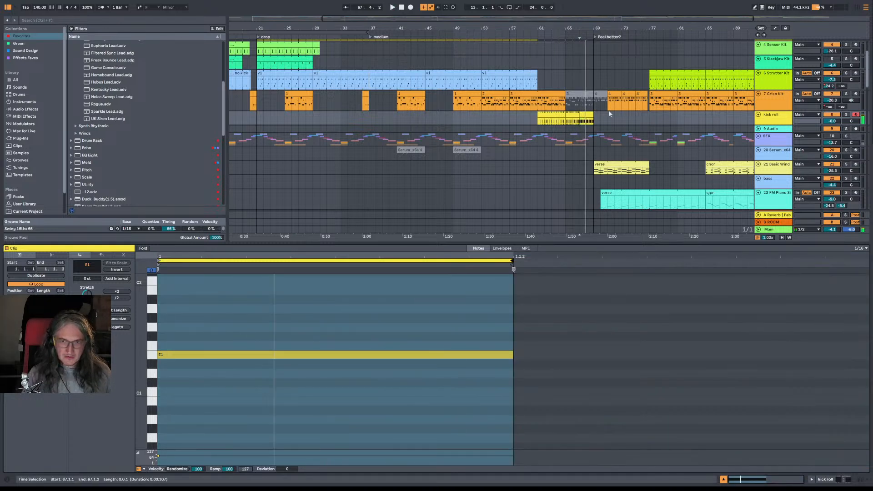
{"action": "key", "text": "space"}
{"action": "key", "text": "space"}
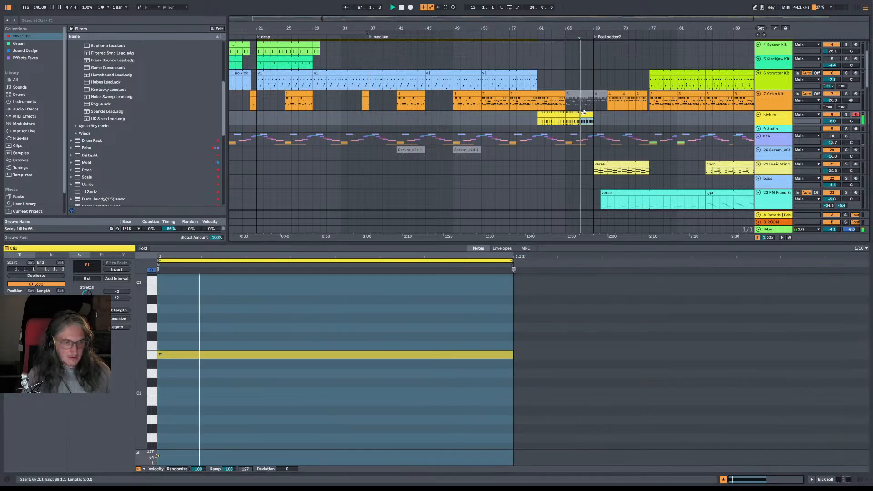
Step: Split off the kick roll's last bar at bar 68 and shorten its loop further for a faster roll
{"action": "left_click_drag", "start_coordinate": [594, 121], "coordinate": [588, 121]}
{"action": "key", "text": "space"}
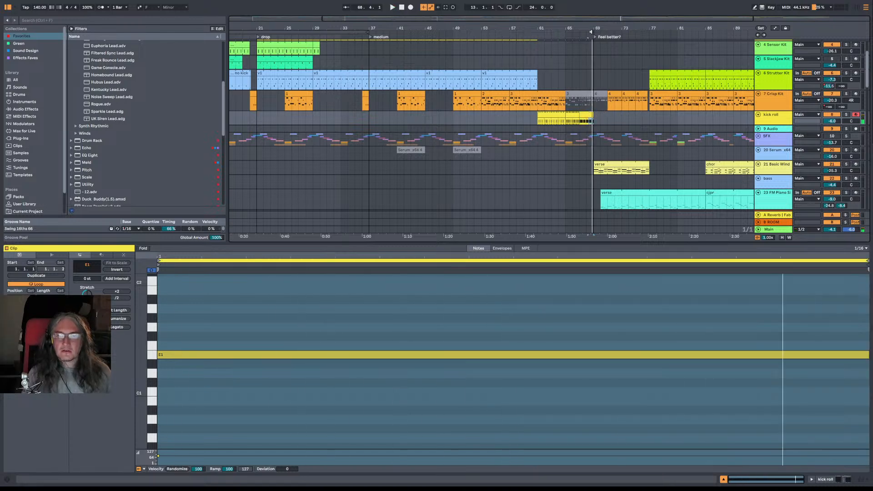
Step: Lower the kick roll track's volume to -13.8 dB during playback
{"action": "left_click_drag", "start_coordinate": [592, 31], "coordinate": [592, 9]}
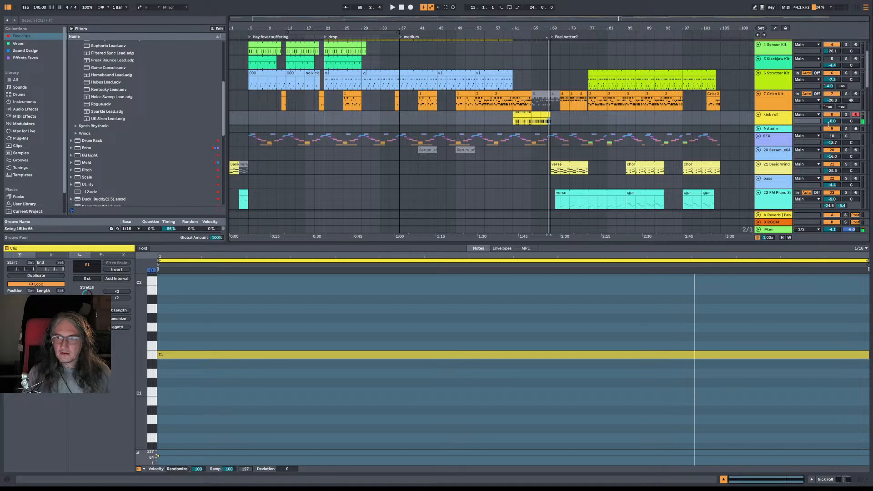
{"action": "left_click_drag", "start_coordinate": [829, 122], "coordinate": [831, 126]}
{"action": "key", "text": "space"}
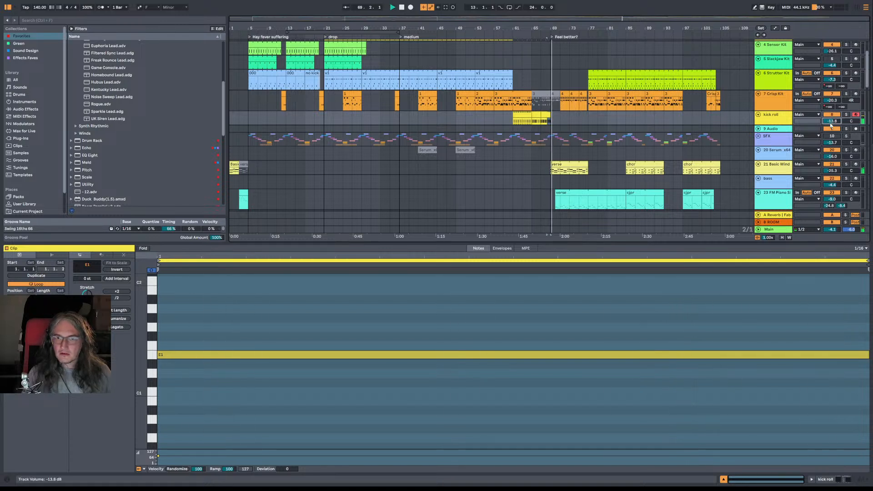
Step: Listen to the transition from the kick roll at bar 67 into the "Feel better?" section
{"action": "left_click", "coordinate": [555, 123]}
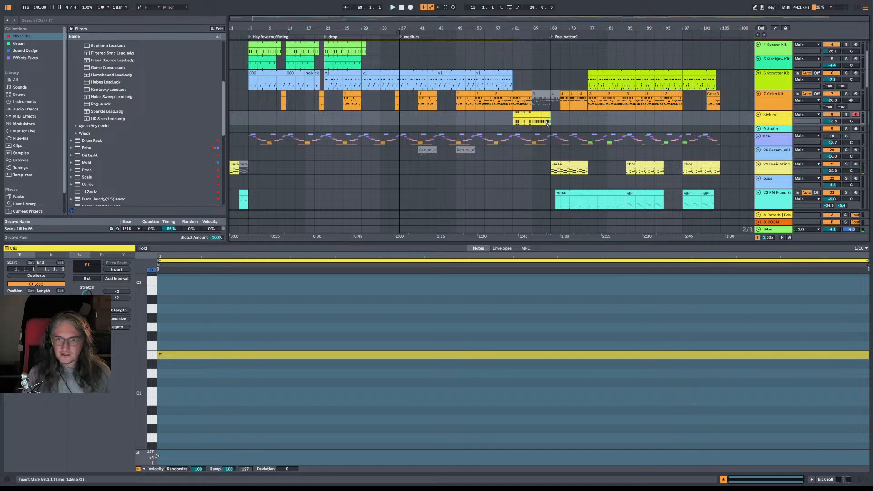
{"action": "left_click", "coordinate": [541, 119]}
{"action": "key", "text": "space"}
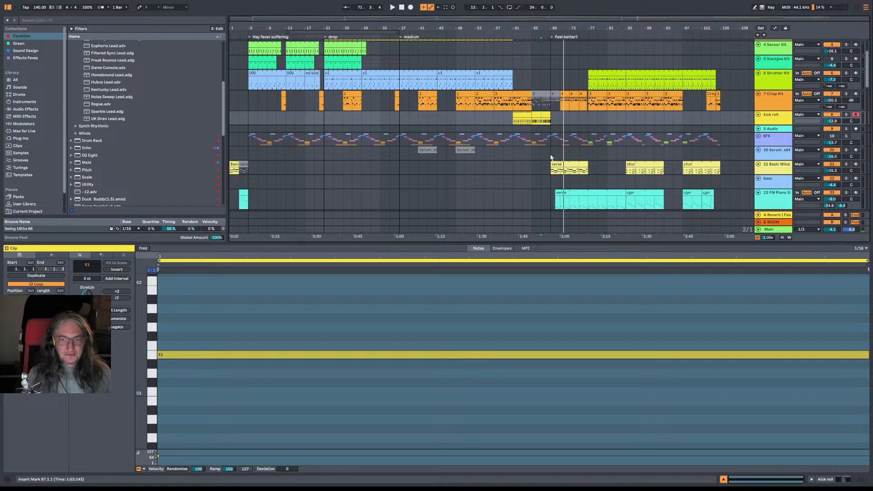
{"action": "left_click", "coordinate": [551, 158]}
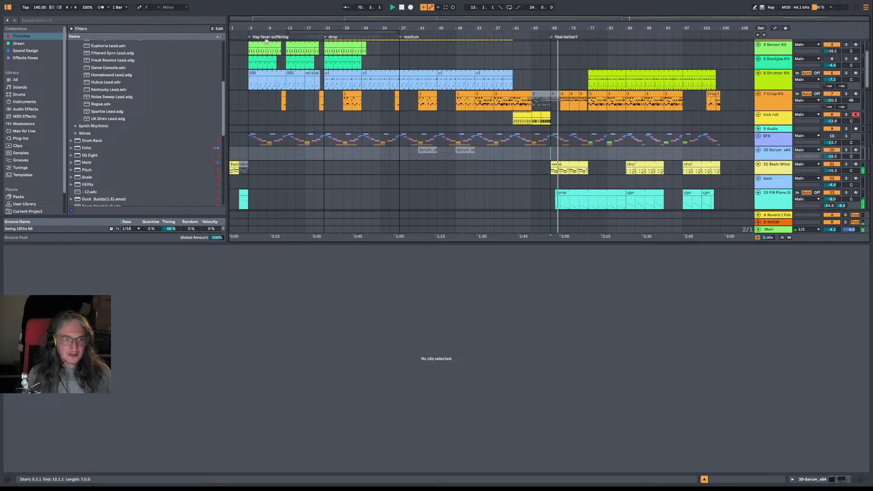
Step: Play the "Hay fever suffering" section from bar 6 and look over the arrangement's tracks up to "Feel better?"
{"action": "left_click_drag", "start_coordinate": [254, 29], "coordinate": [277, 28]}
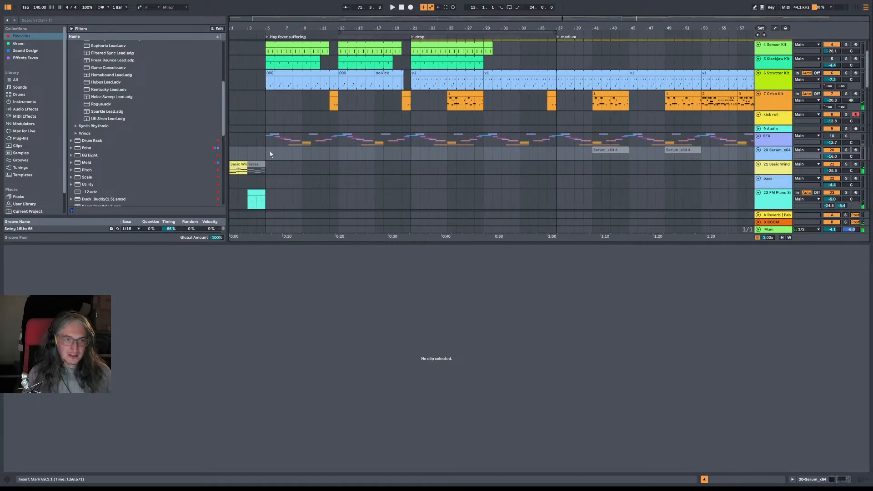
{"action": "left_click", "coordinate": [275, 154]}
{"action": "key", "text": "space"}
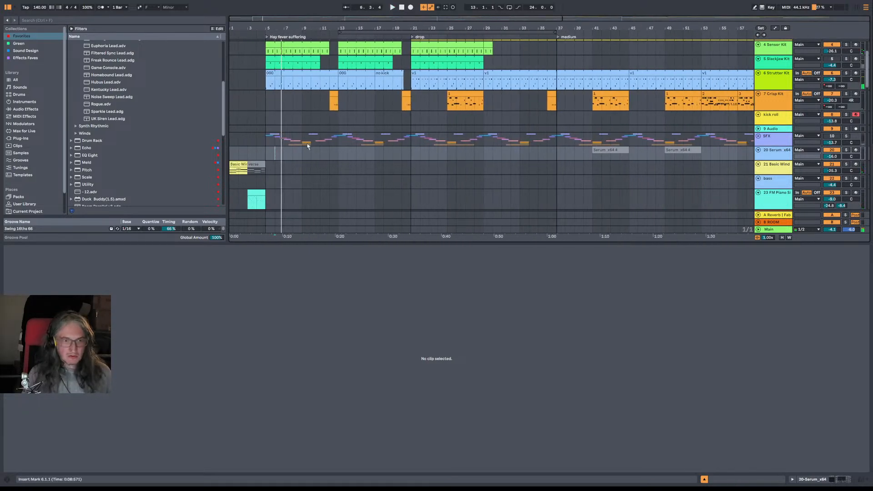
{"action": "scroll", "coordinate": [289, 151], "scroll_direction": "down", "scroll_amount": 3}
{"action": "scroll", "coordinate": [289, 152], "scroll_direction": "up", "scroll_amount": 1}
{"action": "scroll", "coordinate": [289, 152], "scroll_direction": "down", "scroll_amount": 2}
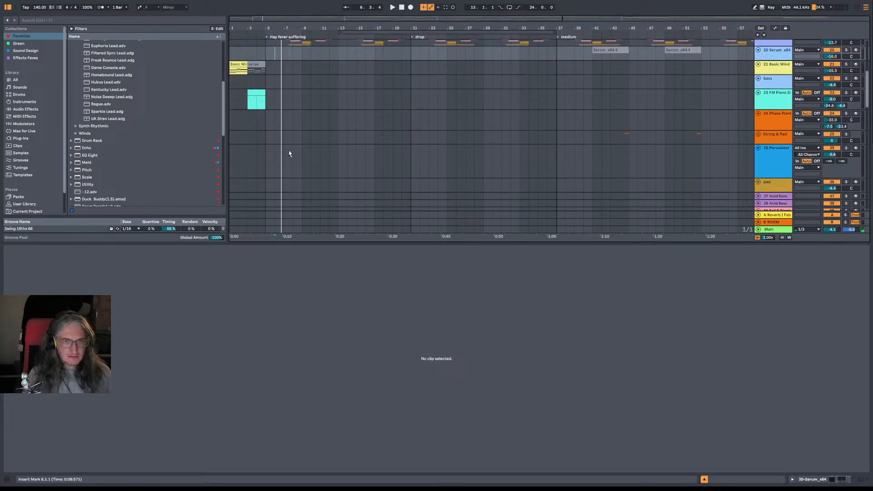
{"action": "scroll", "coordinate": [289, 153], "scroll_direction": "up", "scroll_amount": 1}
{"action": "scroll", "coordinate": [290, 153], "scroll_direction": "up", "scroll_amount": 3}
{"action": "scroll", "coordinate": [403, 149], "scroll_direction": "right", "scroll_amount": 5}
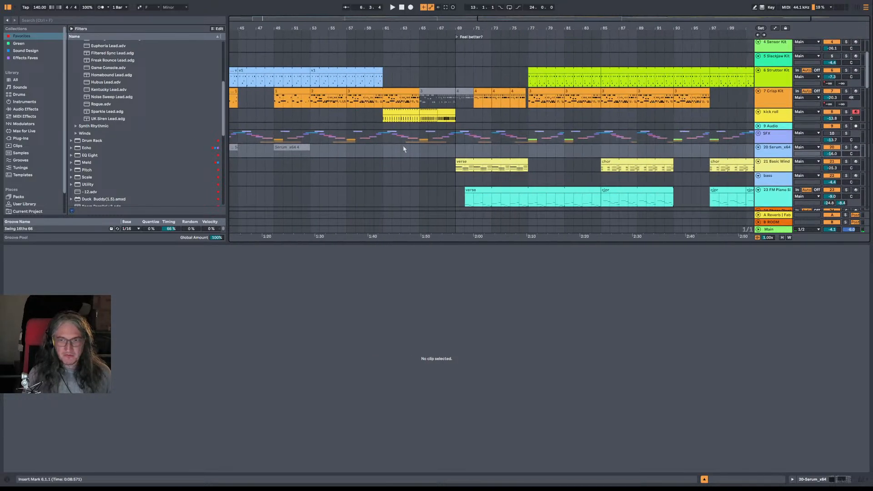
Step: Listen to the build-up from bar 65 and the drop from bar 22, and review the arrangement around "Feel better?"
{"action": "left_click", "coordinate": [451, 106]}
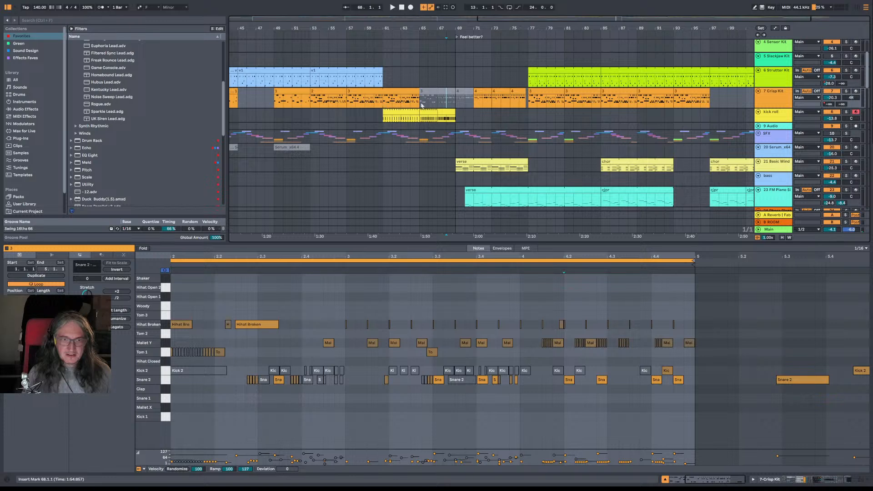
{"action": "left_click", "coordinate": [421, 105]}
{"action": "key", "text": "space"}
{"action": "left_click_drag", "start_coordinate": [422, 147], "coordinate": [681, 134]}
{"action": "left_click_drag", "start_coordinate": [613, 29], "coordinate": [649, 16]}
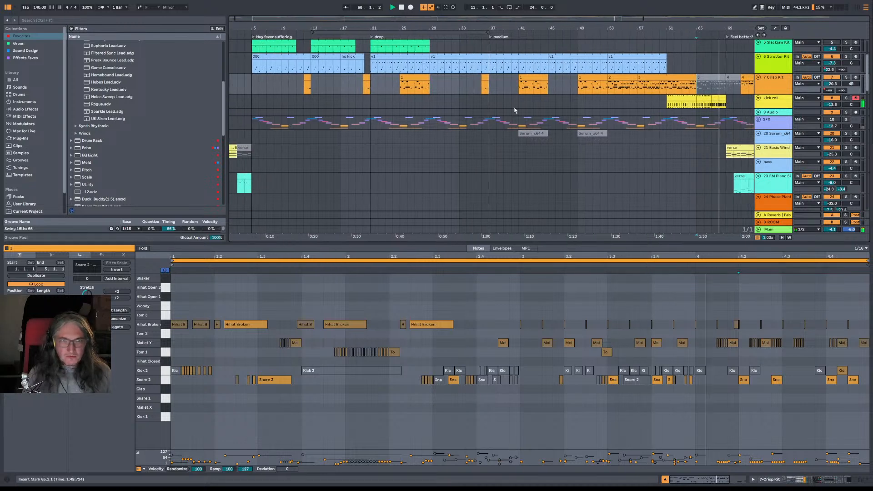
{"action": "left_click", "coordinate": [383, 138]}
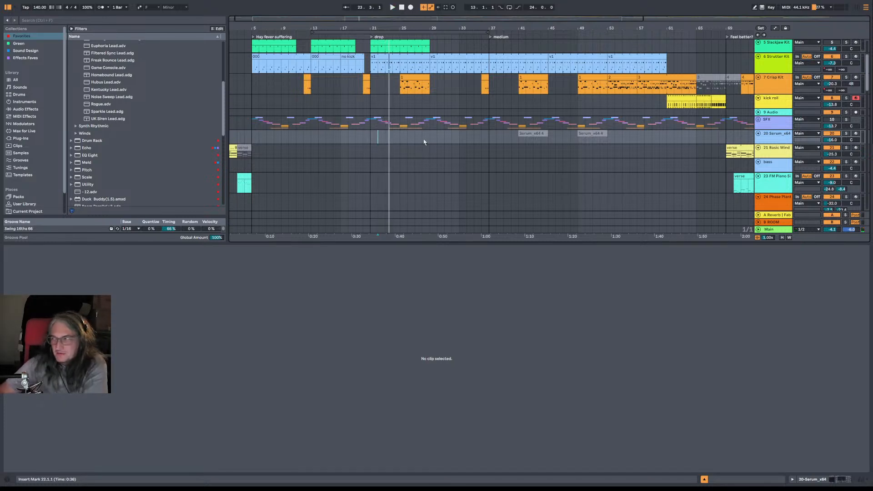
{"action": "scroll", "coordinate": [545, 170], "scroll_direction": "right", "scroll_amount": 10}
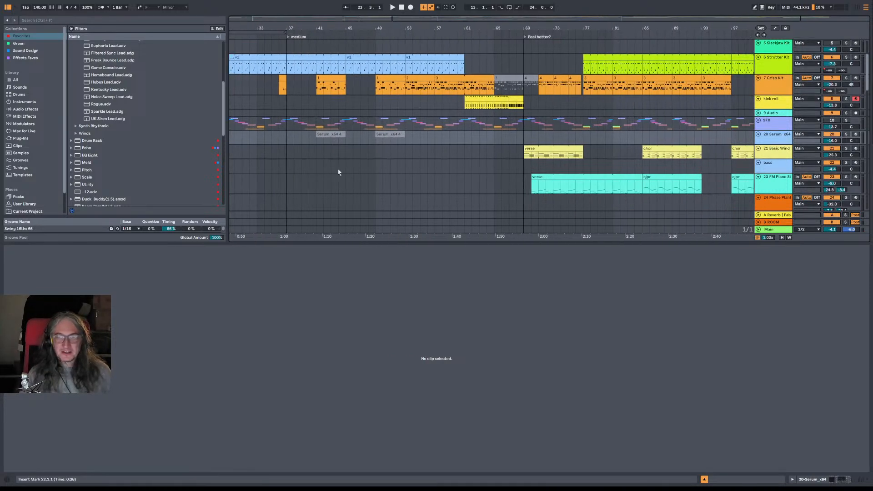
Step: Play the arrangement from the start of the drop around bar 23, then again from bar 60 before "Feel better?"
{"action": "scroll", "coordinate": [364, 151], "scroll_direction": "left", "scroll_amount": 11}
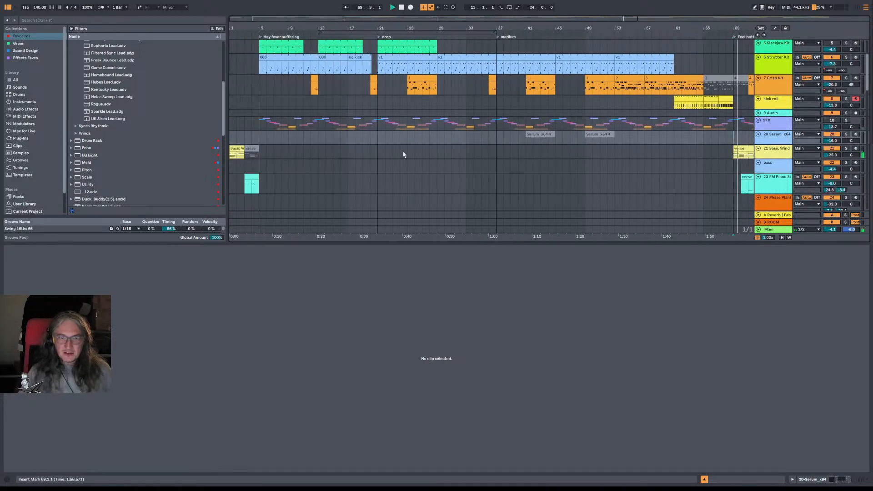
{"action": "left_click", "coordinate": [400, 138]}
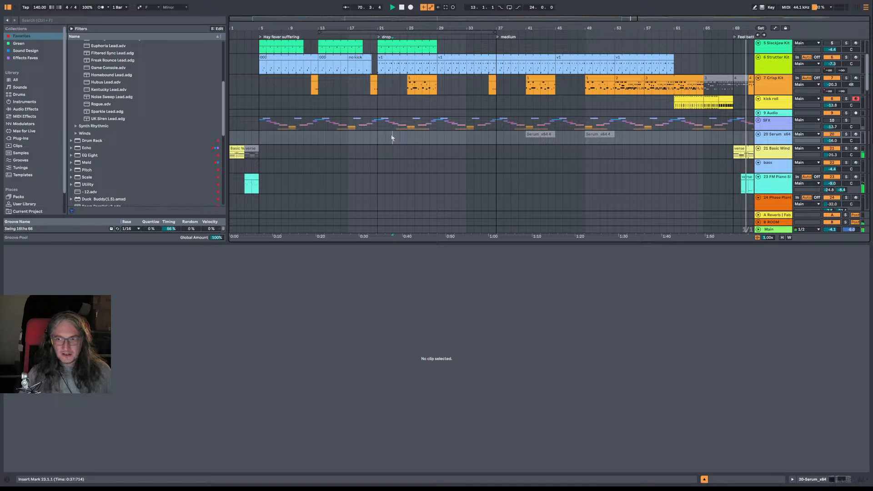
{"action": "left_click", "coordinate": [393, 138]}
{"action": "left_click_drag", "start_coordinate": [613, 169], "coordinate": [449, 164]}
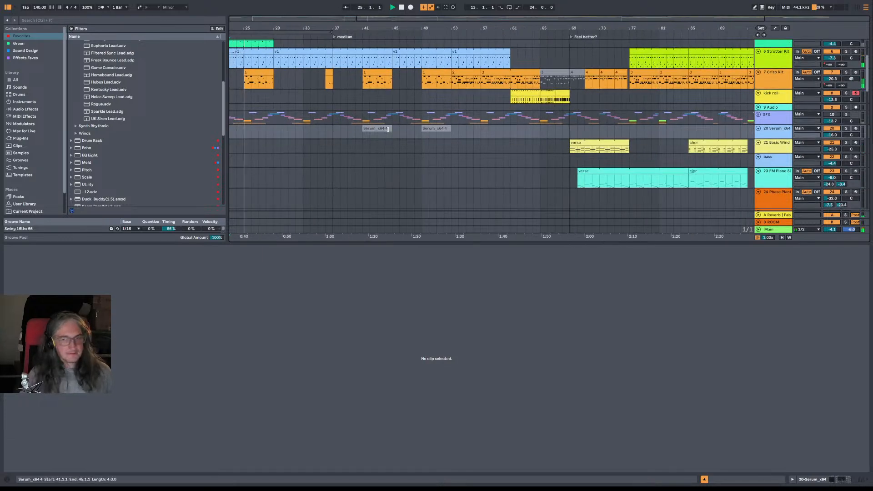
{"action": "left_click", "coordinate": [504, 133]}
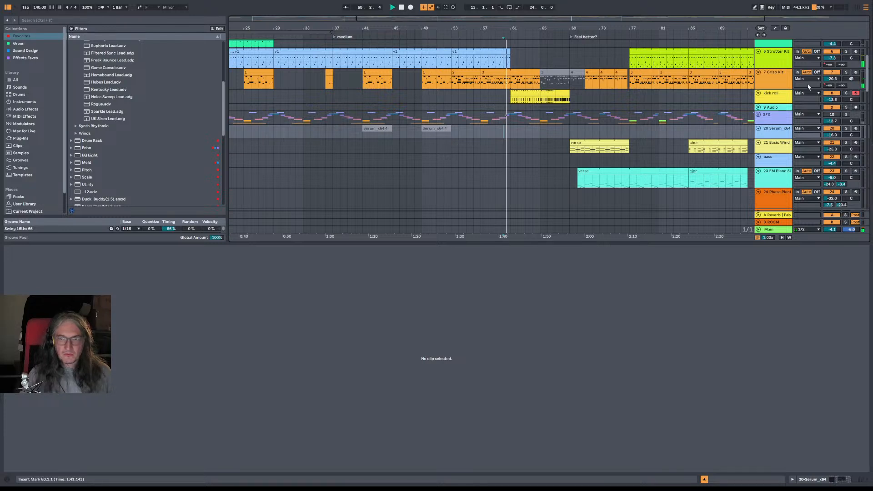
Step: Open the kick roll track's Serum and shape LFO 7 into a rising ramp with a 16 bar rate
{"action": "left_click", "coordinate": [772, 96]}
{"action": "double_click", "coordinate": [773, 98]}
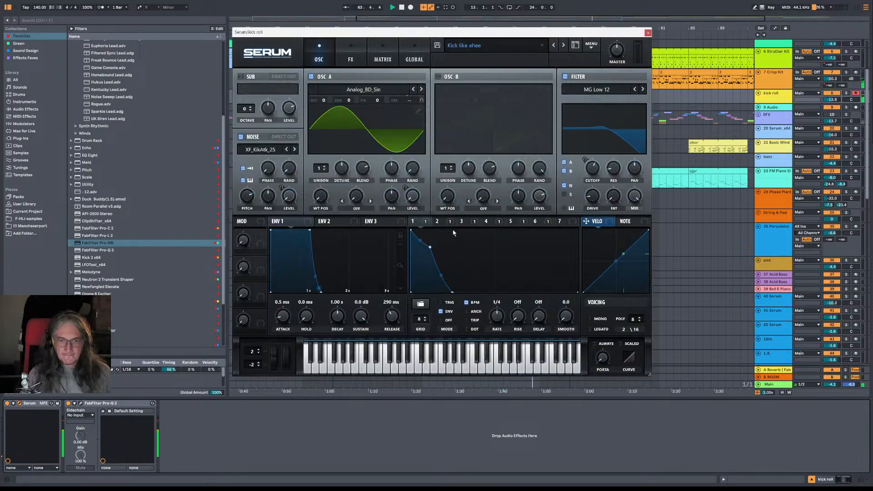
{"action": "left_click", "coordinate": [535, 222]}
{"action": "left_click", "coordinate": [561, 223]}
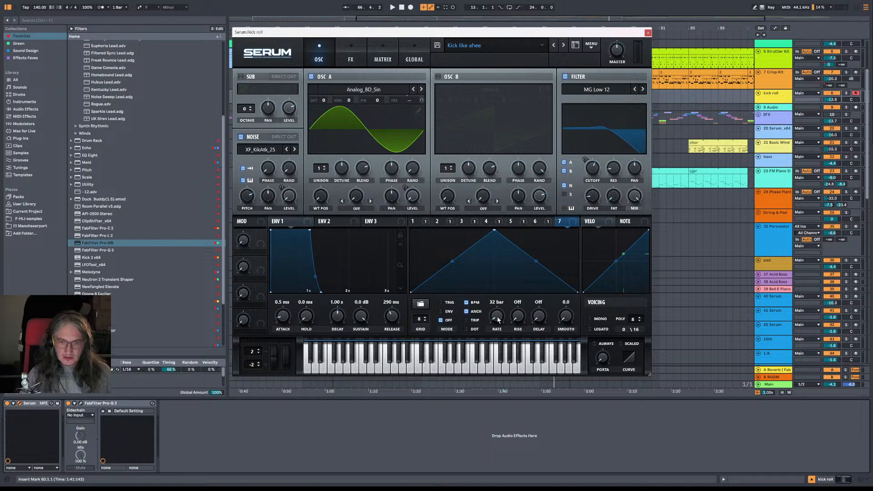
{"action": "left_click_drag", "start_coordinate": [495, 230], "coordinate": [569, 227]}
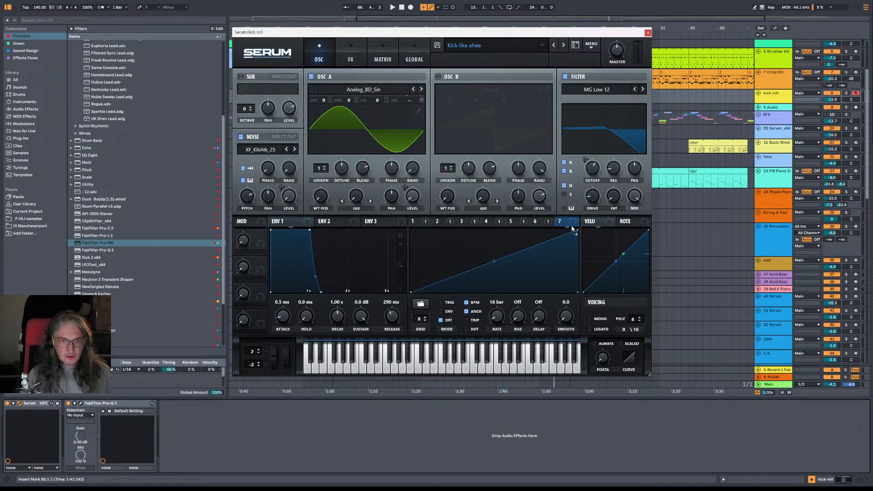
Step: Add a modulation routing from LFO 7 to master tuning (Mast.Tun) in the kick roll's Serum
{"action": "left_click", "coordinate": [351, 58]}
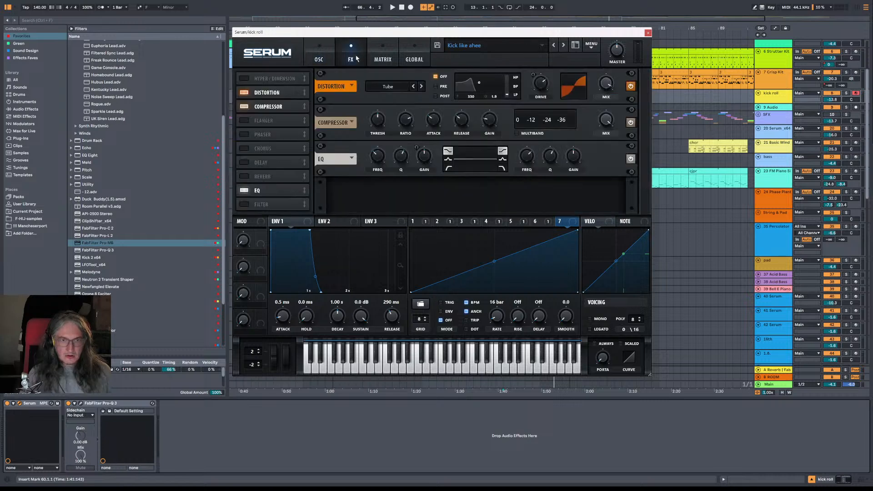
{"action": "left_click", "coordinate": [383, 58]}
{"action": "left_click", "coordinate": [255, 183]}
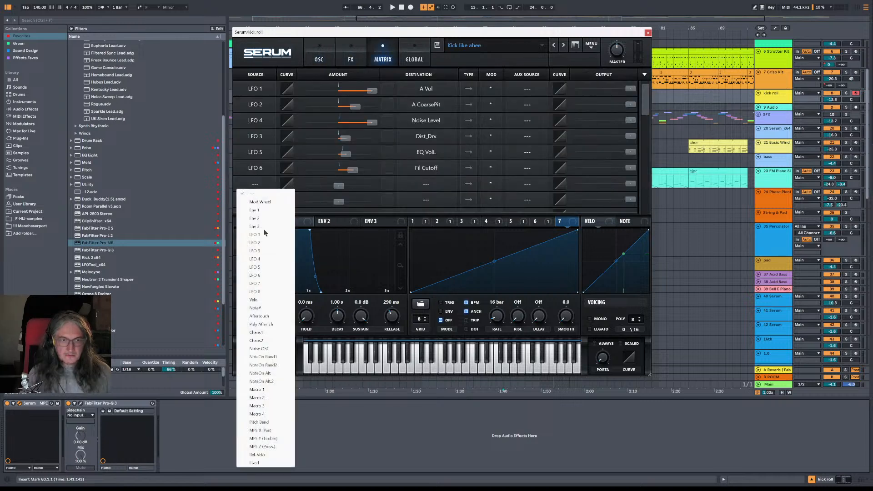
{"action": "left_click", "coordinate": [269, 283]}
{"action": "left_click", "coordinate": [435, 184]}
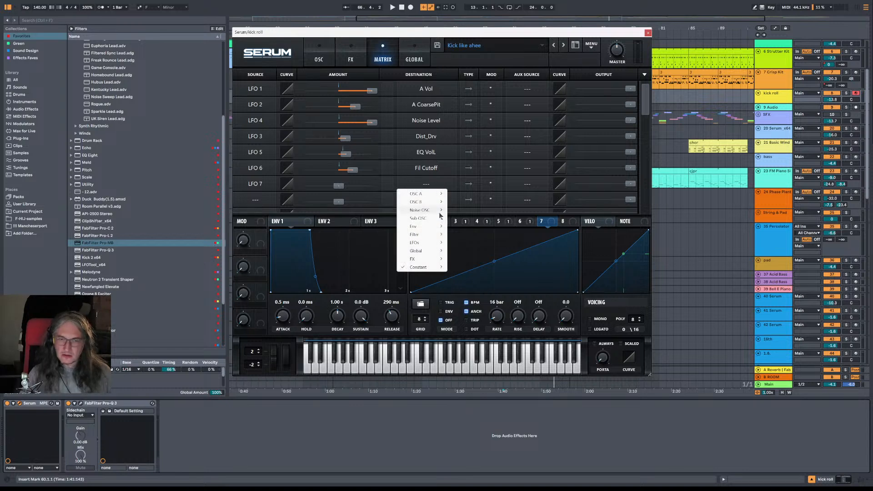
{"action": "mouse_move", "coordinate": [423, 251]}
{"action": "left_click", "coordinate": [464, 255]}
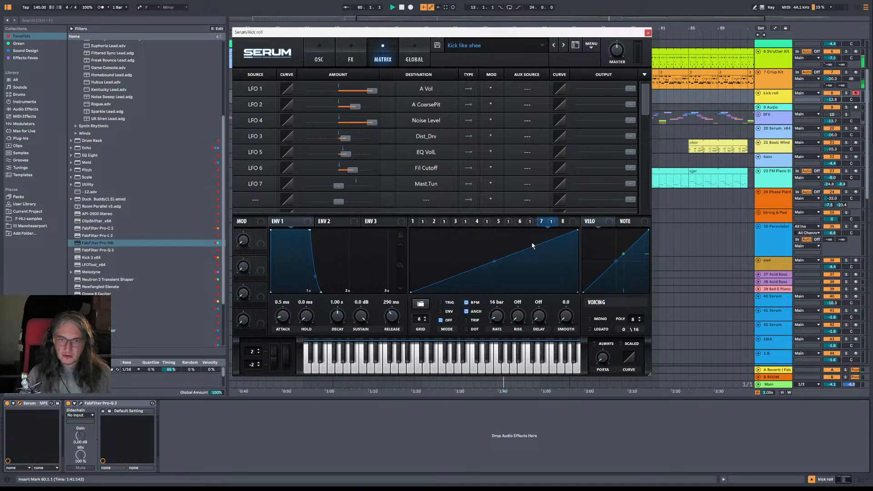
Step: Move the Serum window clear of the kick roll clips and listen to the roll from bar 61
{"action": "left_click_drag", "start_coordinate": [492, 39], "coordinate": [537, 202]}
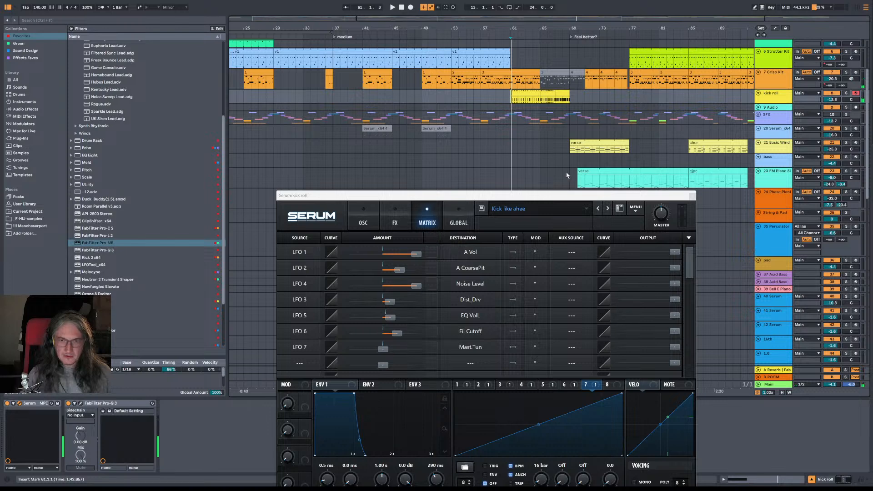
{"action": "left_click_drag", "start_coordinate": [556, 195], "coordinate": [557, 132]}
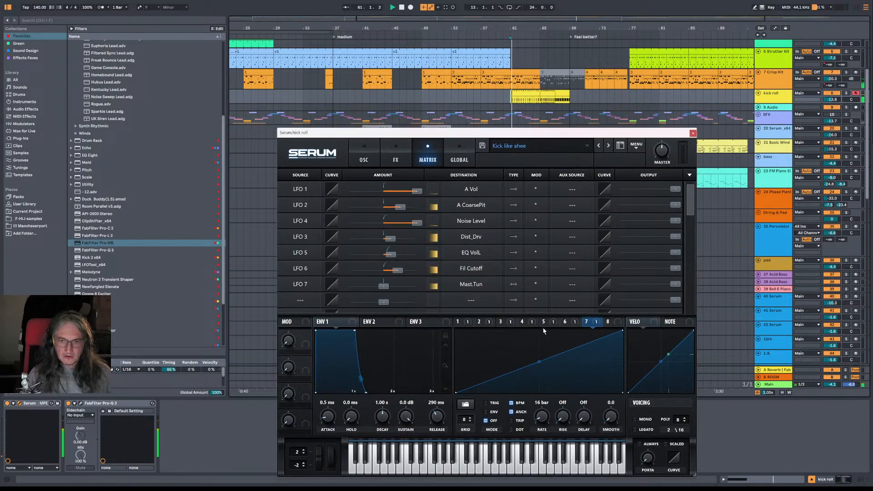
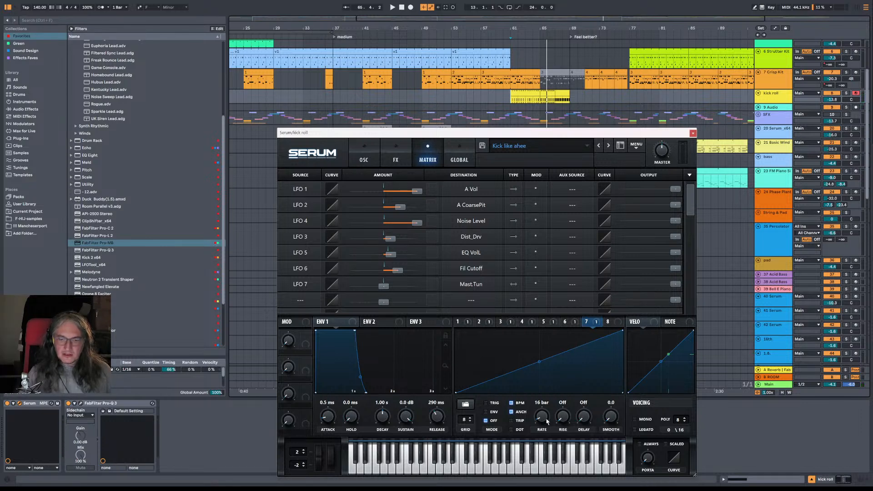
{"action": "key", "text": "space"}
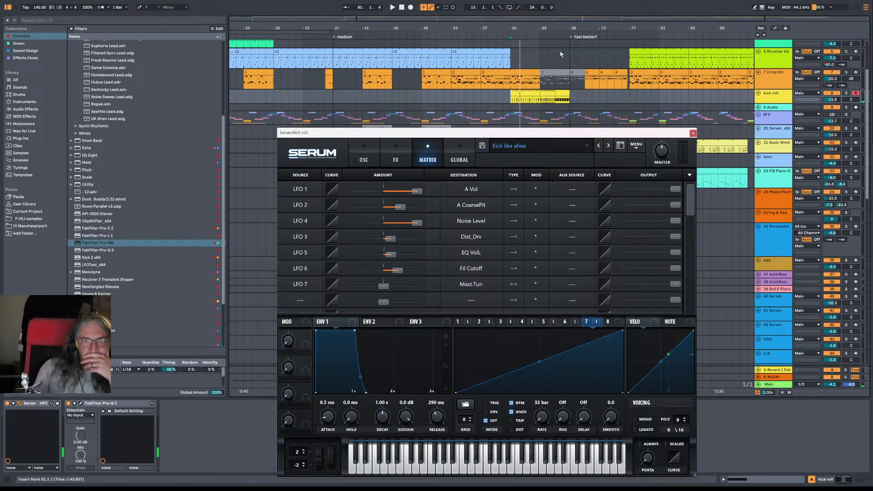
Step: Delete the first four bars of arrangement time so "Hay fever suffering" starts at bar 1
{"action": "left_click_drag", "start_coordinate": [524, 26], "coordinate": [687, 26]}
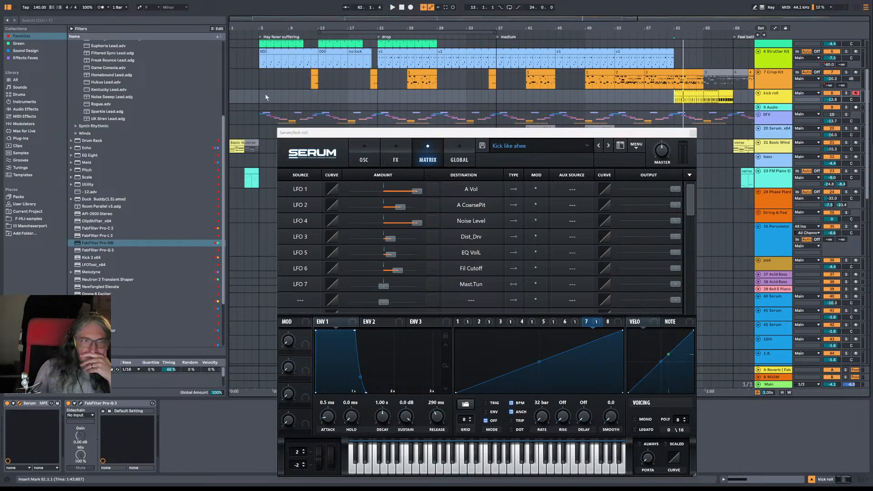
{"action": "left_click_drag", "start_coordinate": [262, 96], "coordinate": [211, 101]}
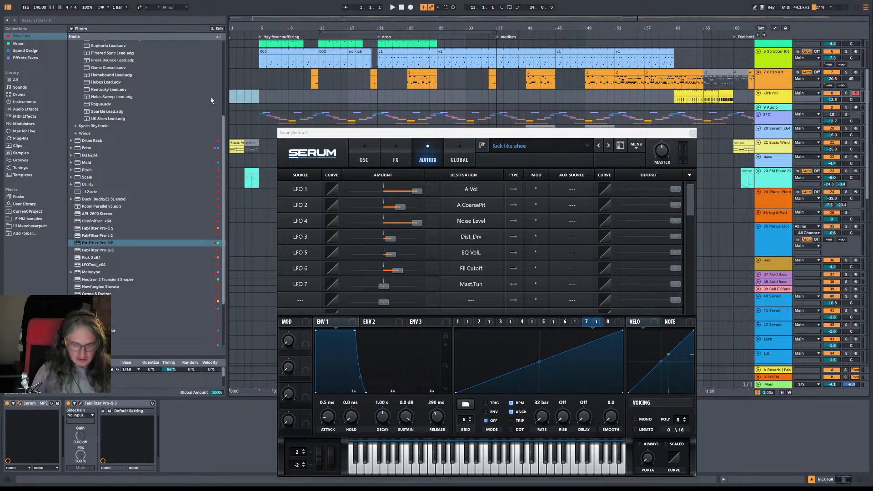
{"action": "key", "text": "ctrl+shift+Delete"}
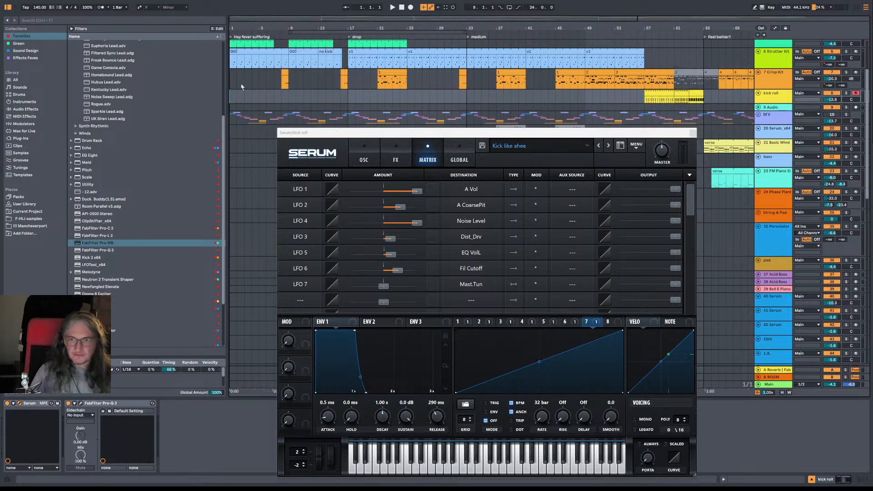
Step: While playing from bar 57, set LFO 7's master tuning amount to about 26 and delay its ramp until mid-cycle
{"action": "left_click", "coordinate": [644, 100]}
{"action": "key", "text": "space"}
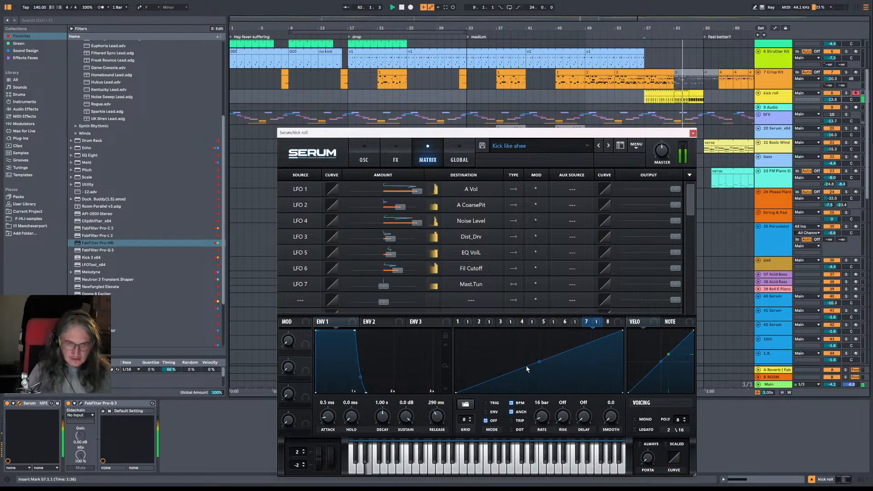
{"action": "left_click_drag", "start_coordinate": [385, 286], "coordinate": [394, 292]}
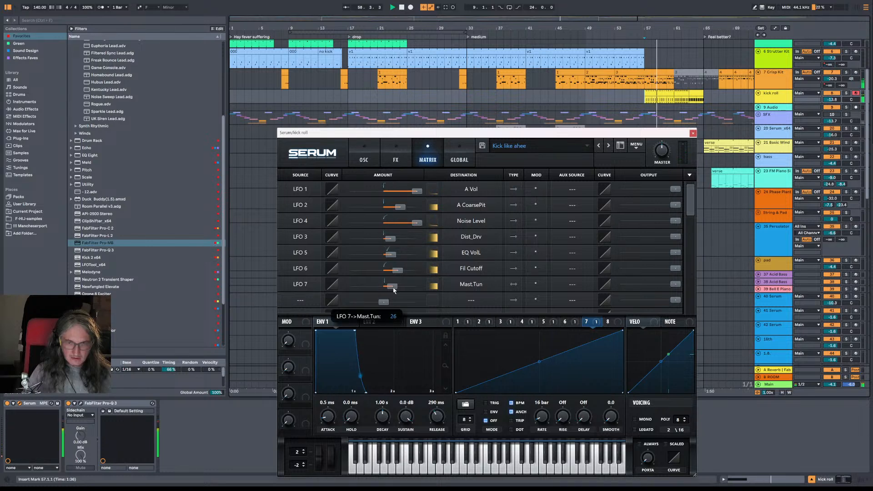
{"action": "left_click_drag", "start_coordinate": [550, 364], "coordinate": [539, 393]}
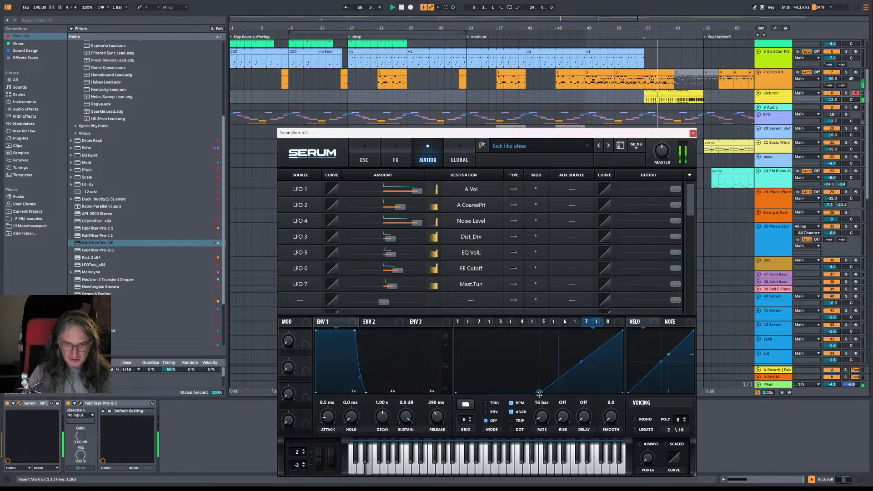
Step: Reduce the output of the LFO 7 to master tuning routing to roughly a quarter during playback
{"action": "left_click_drag", "start_coordinate": [675, 268], "coordinate": [607, 274]}
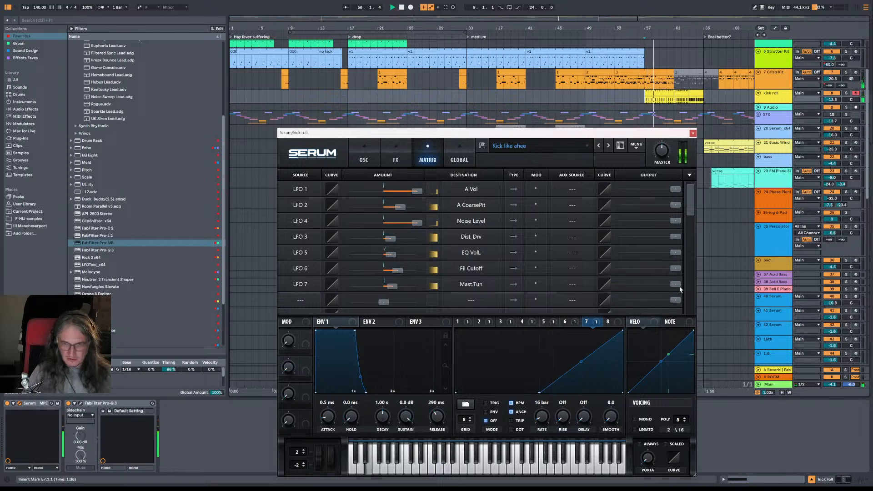
{"action": "left_click_drag", "start_coordinate": [674, 284], "coordinate": [622, 287]}
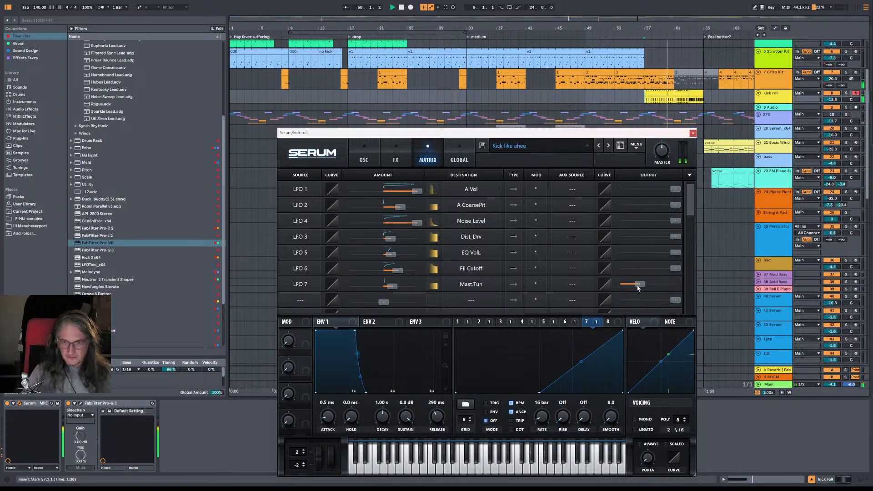
{"action": "left_click_drag", "start_coordinate": [641, 286], "coordinate": [637, 286]}
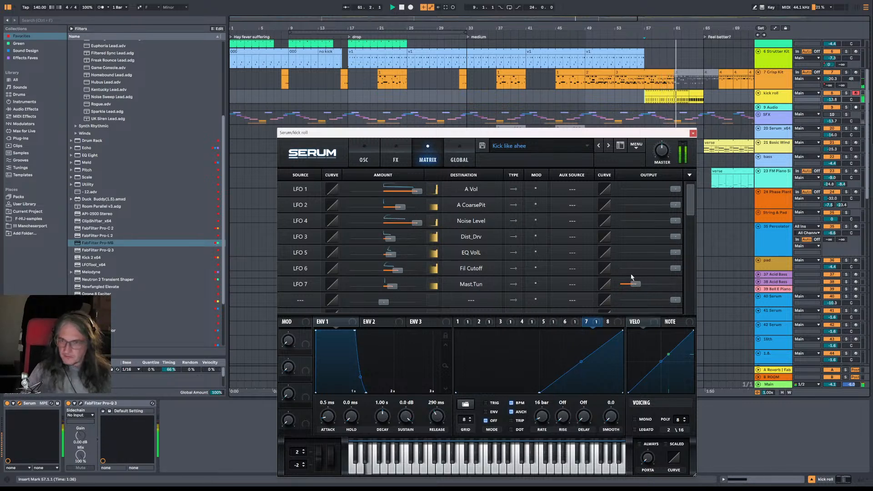
{"action": "left_click_drag", "start_coordinate": [634, 285], "coordinate": [632, 286]}
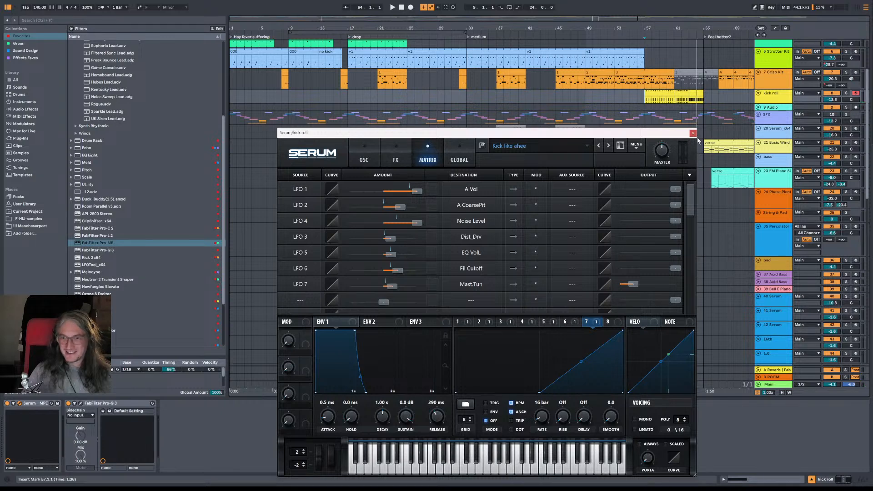
Step: Remove the last bar of the kick roll so it ends at bar 64, and close the Serum window
{"action": "left_click", "coordinate": [699, 92]}
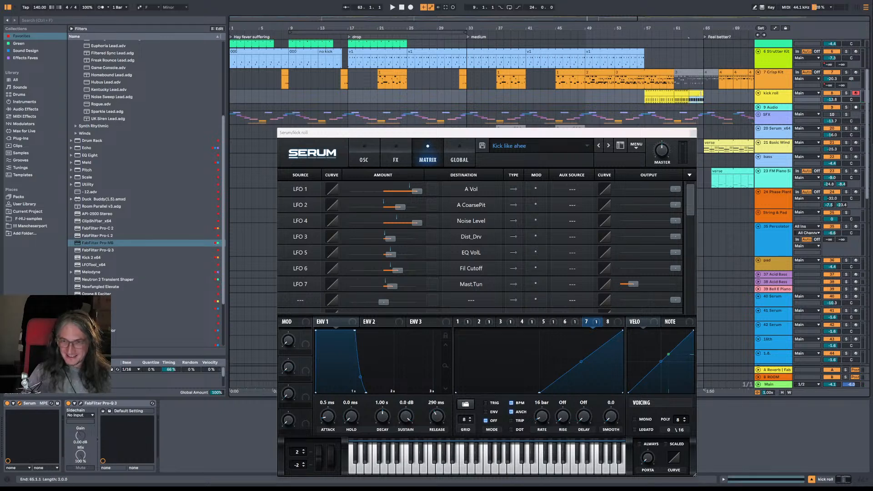
{"action": "left_click_drag", "start_coordinate": [700, 93], "coordinate": [698, 94]}
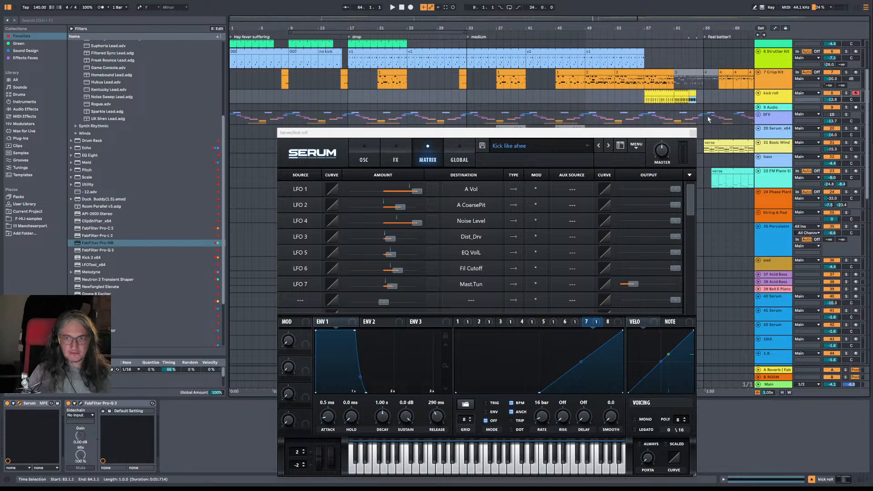
{"action": "left_click", "coordinate": [693, 134]}
Step: Move the BB_202410 and Independence Day audio tracks up together, directly below track 61 Grain Scan
{"action": "key", "text": "minus"}
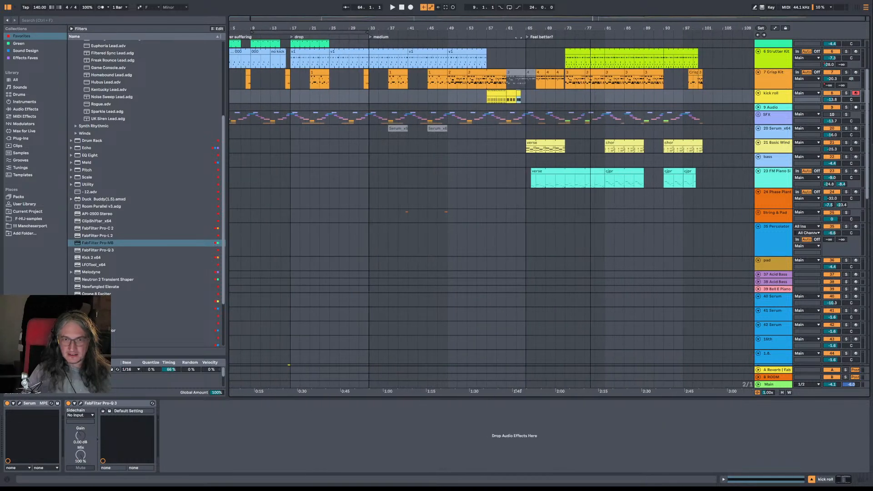
{"action": "scroll", "coordinate": [347, 160], "scroll_direction": "down", "scroll_amount": 3}
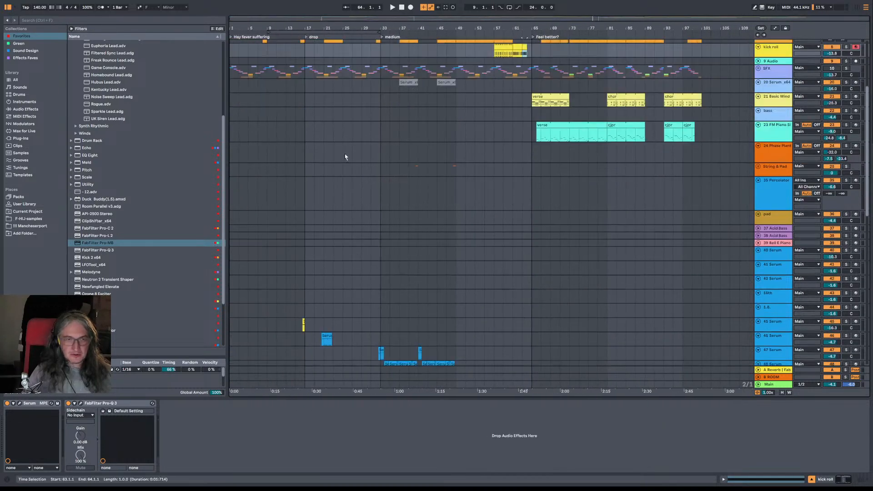
{"action": "scroll", "coordinate": [347, 158], "scroll_direction": "up", "scroll_amount": 2}
{"action": "scroll", "coordinate": [597, 198], "scroll_direction": "down", "scroll_amount": 10}
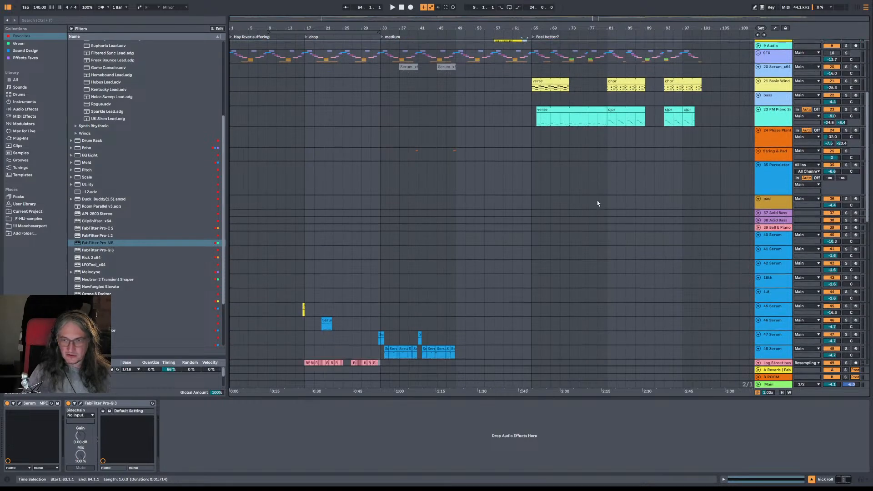
{"action": "scroll", "coordinate": [598, 204], "scroll_direction": "down", "scroll_amount": 10}
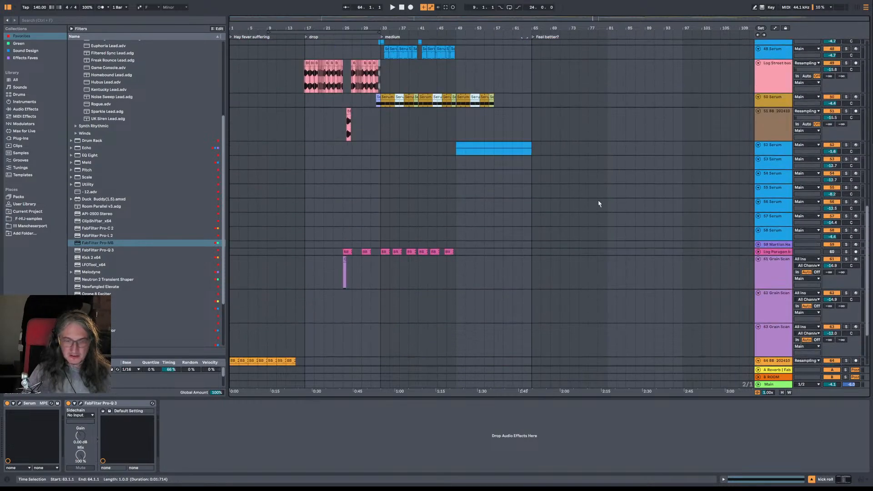
{"action": "scroll", "coordinate": [645, 203], "scroll_direction": "down", "scroll_amount": 2}
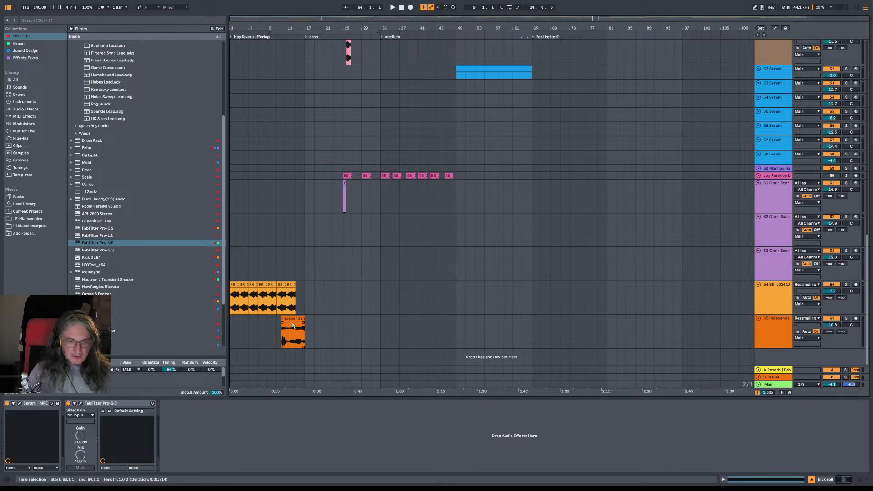
{"action": "left_click", "coordinate": [774, 327]}
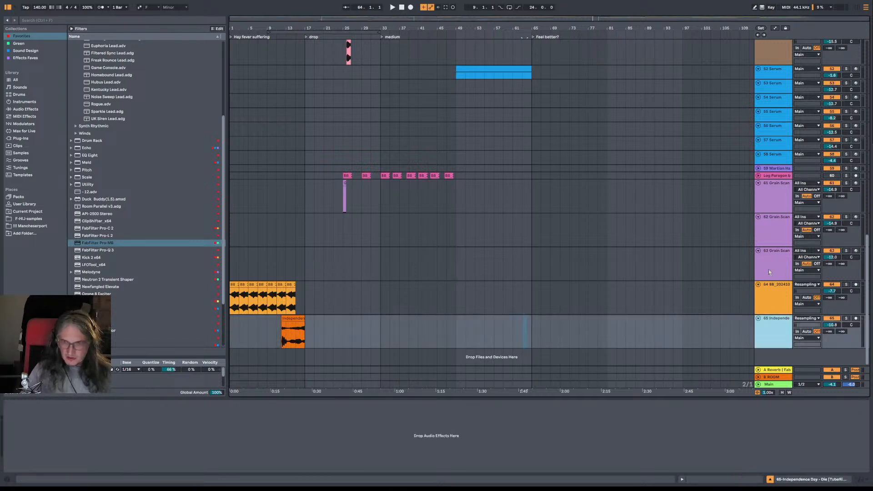
{"action": "left_click", "coordinate": [768, 267], "text": "shift"}
{"action": "left_click", "coordinate": [775, 337]}
{"action": "left_click", "coordinate": [766, 309], "text": "shift"}
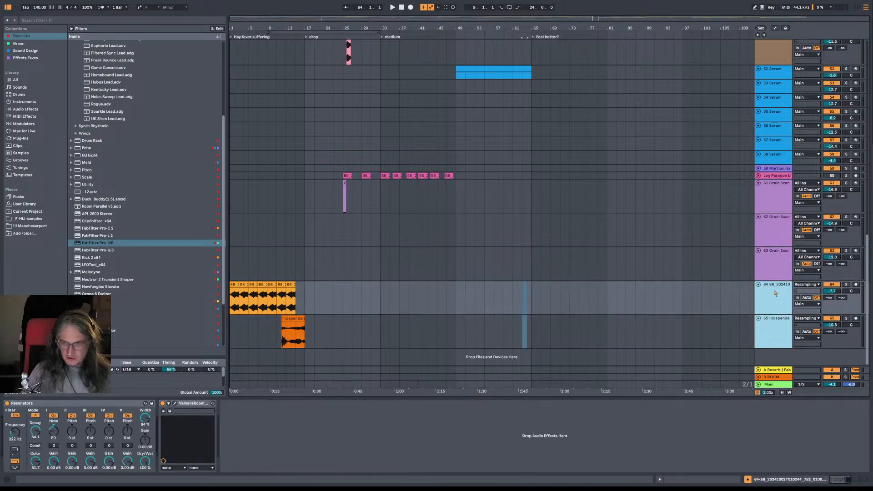
{"action": "left_click_drag", "start_coordinate": [767, 309], "coordinate": [767, 221]}
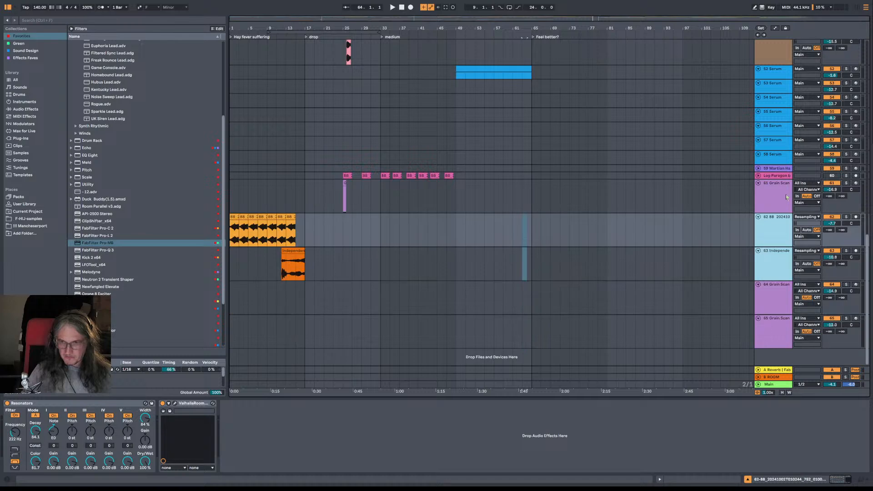
Step: Move the Grain Scanner, BB_202410 and Independence Day tracks at 61 to 63 up together, directly below track 52 Serum
{"action": "left_click", "coordinate": [785, 195]}
{"action": "left_click", "coordinate": [783, 255]}
{"action": "left_click", "coordinate": [774, 197], "text": "shift"}
{"action": "scroll", "coordinate": [769, 209], "scroll_direction": "up", "scroll_amount": 6}
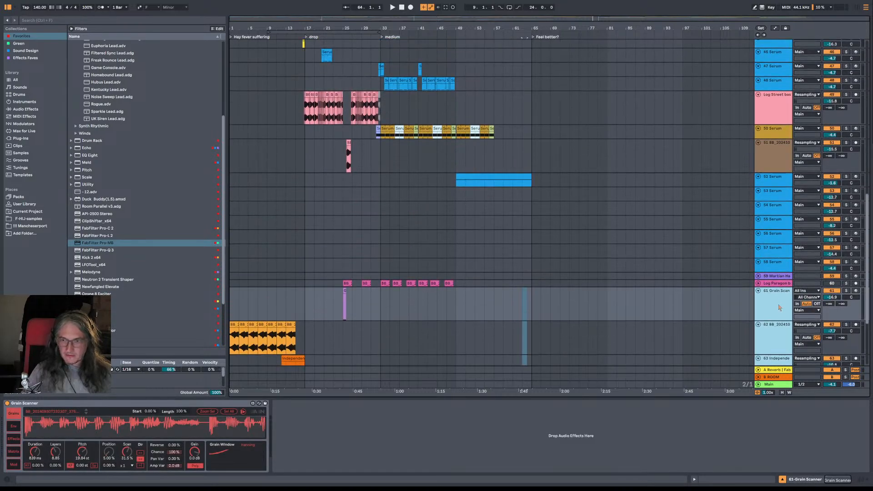
{"action": "left_click_drag", "start_coordinate": [779, 307], "coordinate": [780, 185]}
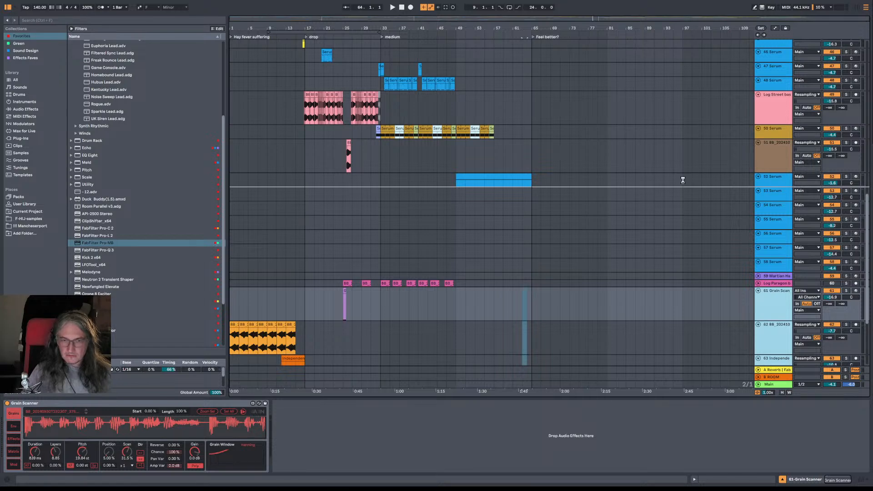
{"action": "left_click_drag", "start_coordinate": [780, 178], "coordinate": [780, 179]}
Step: Rename track 52 Serum and its clip spanning bars 49 to 65 as "riser"
{"action": "left_click", "coordinate": [781, 180]}
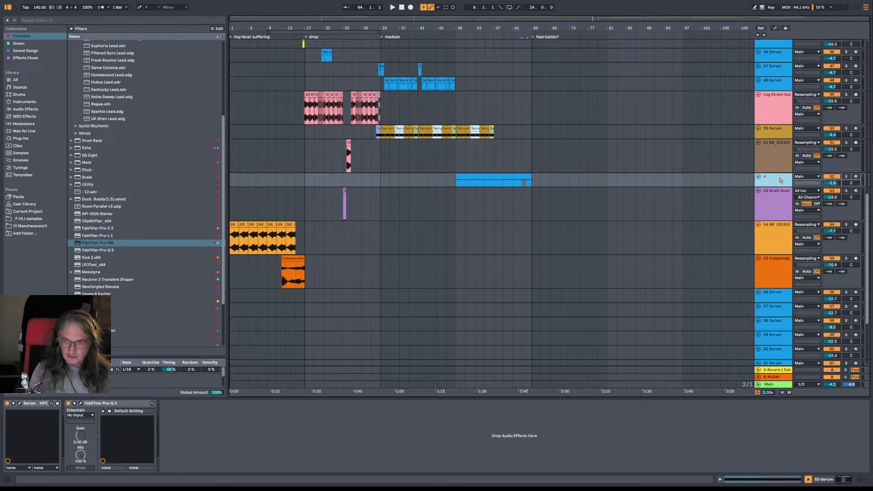
{"action": "left_click", "coordinate": [466, 178]}
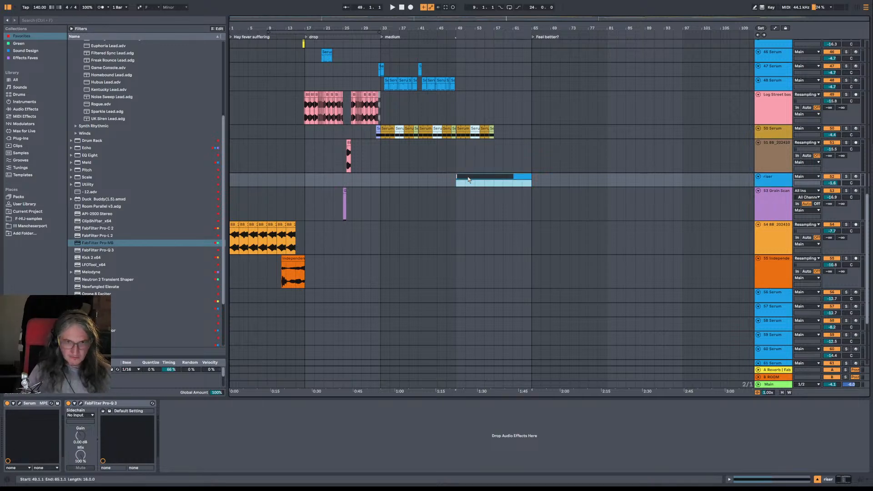
{"action": "key", "text": "Return"}
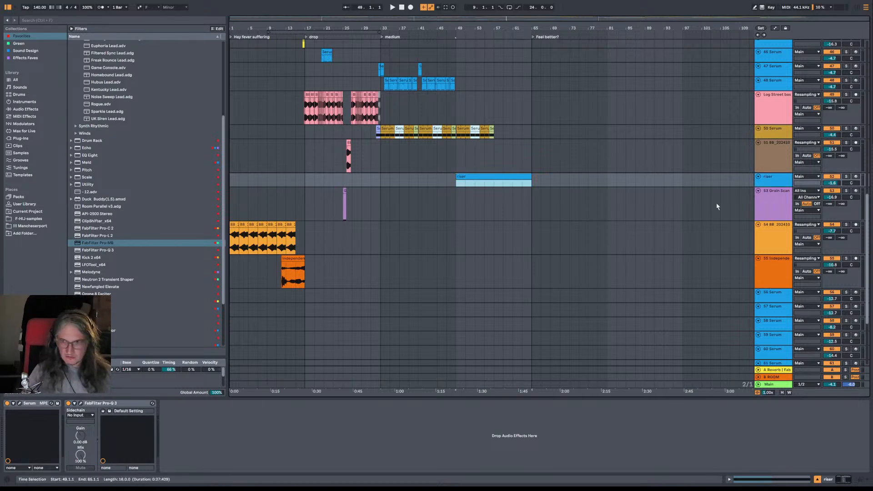
Step: Reduce the height of the Grain Scanner, BB_202410 and Independence Day tracks below the riser together
{"action": "left_click", "coordinate": [777, 202]}
{"action": "left_click", "coordinate": [779, 268], "text": "shift"}
{"action": "left_click_drag", "start_coordinate": [781, 225], "coordinate": [782, 209]}
{"action": "scroll", "coordinate": [582, 211], "scroll_direction": "up", "scroll_amount": 5}
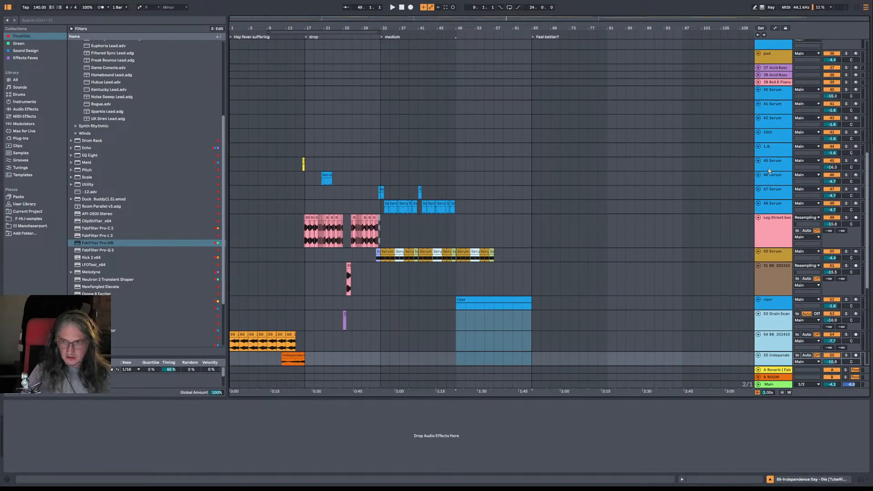
Step: Move all tracks from 45 Serum through 55 Independence Day up together, directly below the 23 FM Piano track
{"action": "left_click", "coordinate": [779, 165]}
{"action": "scroll", "coordinate": [776, 264], "scroll_direction": "down", "scroll_amount": 2}
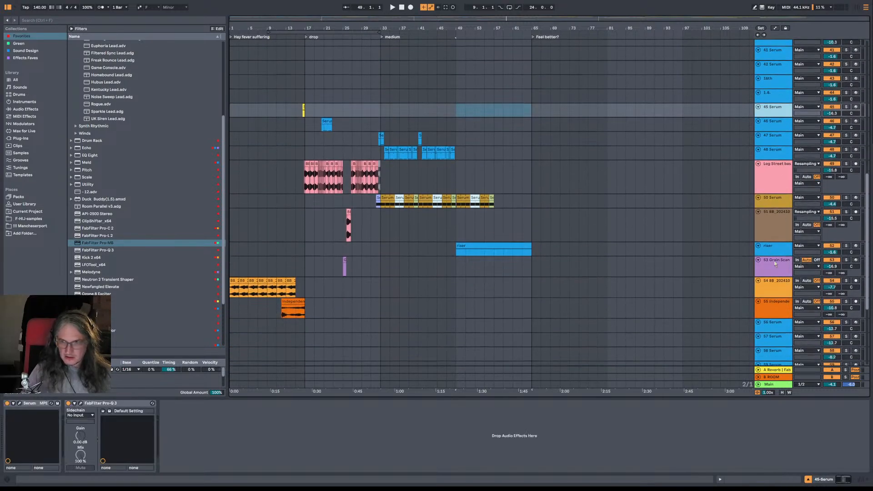
{"action": "left_click", "coordinate": [773, 307], "text": "shift"}
{"action": "scroll", "coordinate": [727, 189], "scroll_direction": "up", "scroll_amount": 6}
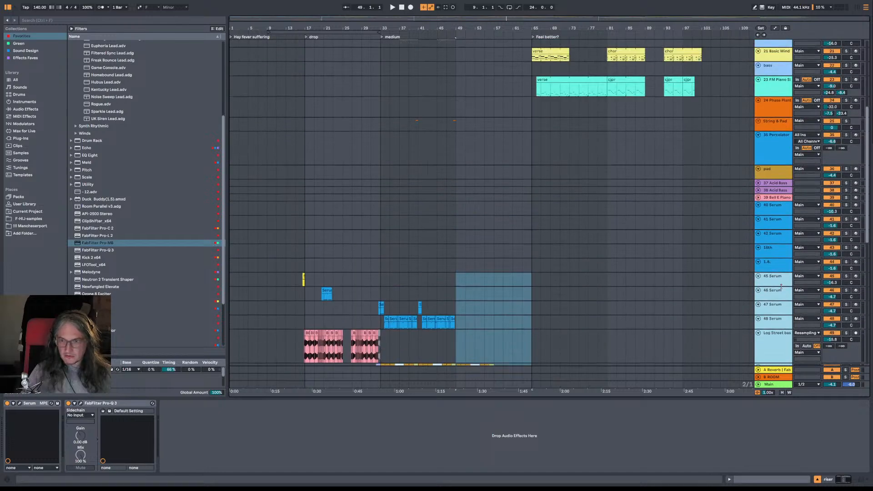
{"action": "left_click_drag", "start_coordinate": [782, 285], "coordinate": [723, 114]}
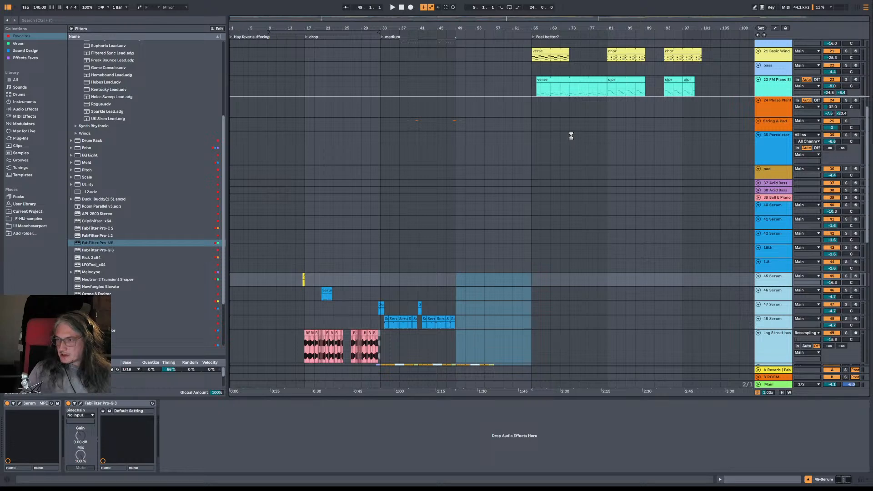
{"action": "left_click_drag", "start_coordinate": [573, 135], "coordinate": [564, 140]}
{"action": "scroll", "coordinate": [578, 160], "scroll_direction": "up", "scroll_amount": 5}
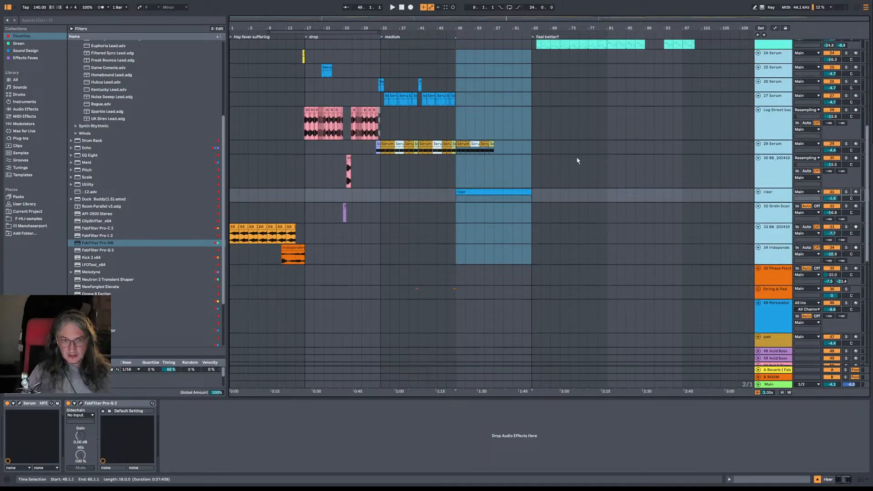
{"action": "scroll", "coordinate": [592, 155], "scroll_direction": "up", "scroll_amount": 6}
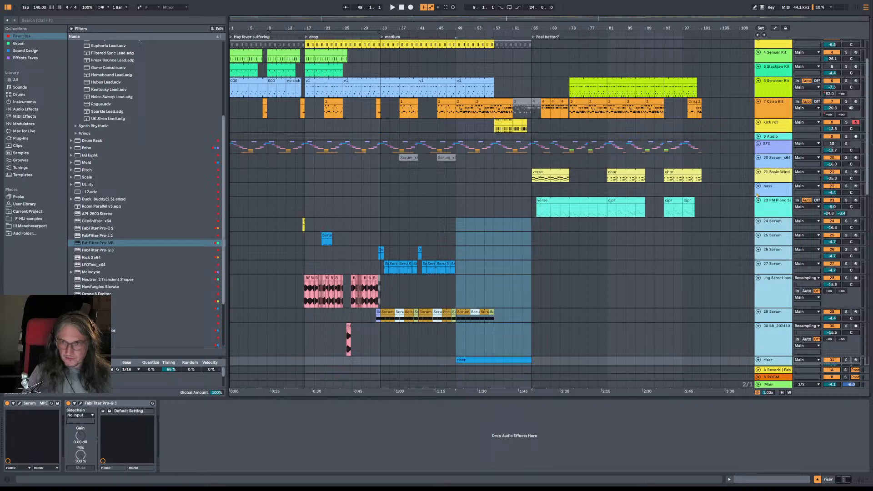
Step: Fold the bass track and reduce the heights of the Log Street bass and 30 BB_202410 tracks
{"action": "left_click", "coordinate": [759, 186]}
{"action": "left_click", "coordinate": [598, 248]}
{"action": "scroll", "coordinate": [520, 106], "scroll_direction": "down", "scroll_amount": 2}
{"action": "scroll", "coordinate": [519, 105], "scroll_direction": "down", "scroll_amount": 8}
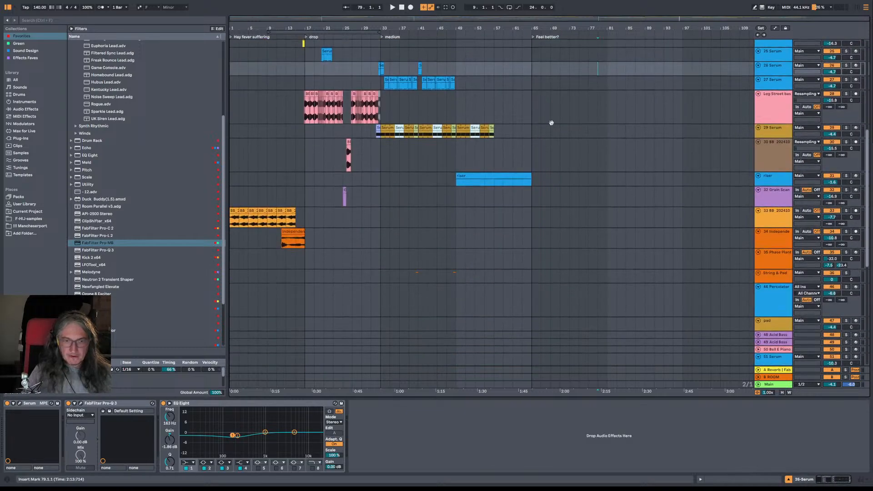
{"action": "scroll", "coordinate": [552, 123], "scroll_direction": "up", "scroll_amount": 7}
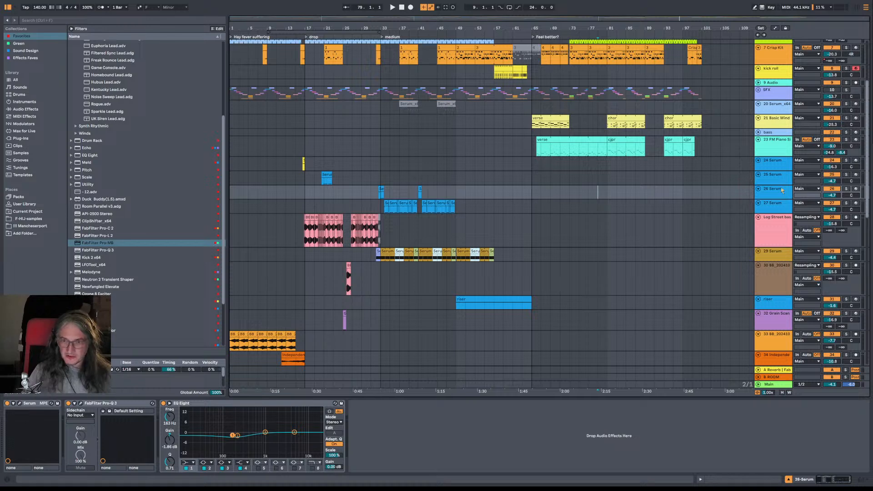
{"action": "left_click", "coordinate": [778, 246]}
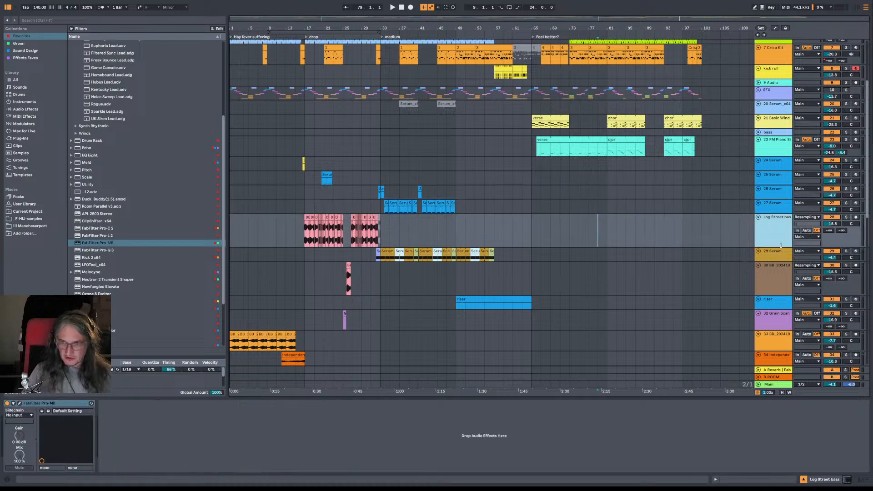
{"action": "left_click_drag", "start_coordinate": [781, 246], "coordinate": [782, 234]}
{"action": "left_click", "coordinate": [778, 281]}
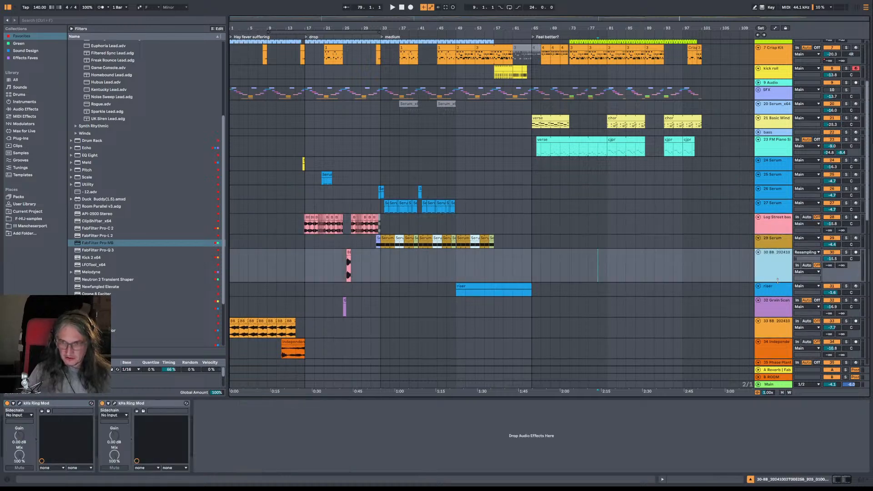
{"action": "left_click_drag", "start_coordinate": [778, 283], "coordinate": [775, 267]}
{"action": "scroll", "coordinate": [577, 171], "scroll_direction": "up", "scroll_amount": 2}
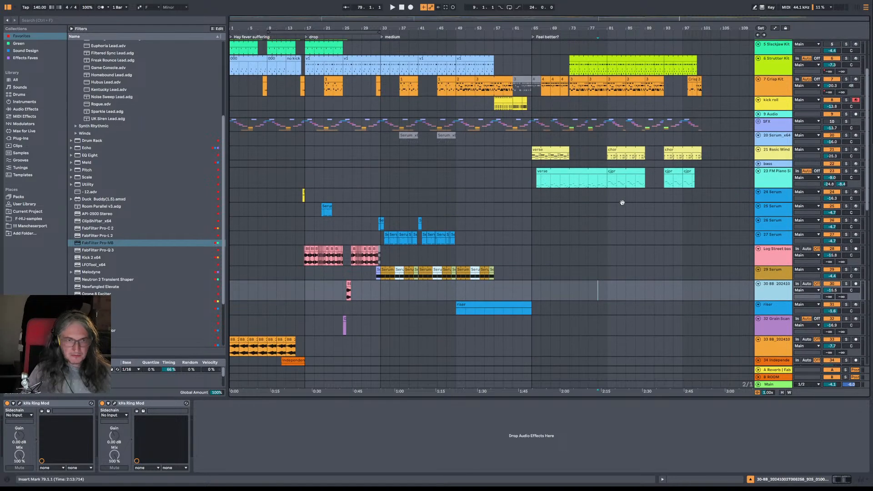
Step: Copy the Independence Day clip along its track to bar 60, so it ends at the "Feel better?" locator
{"action": "left_click", "coordinate": [277, 154]}
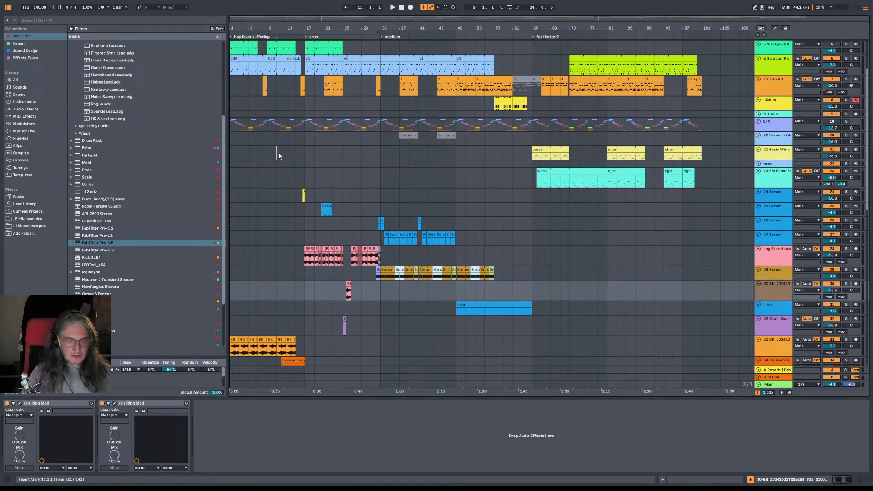
{"action": "scroll", "coordinate": [271, 276], "scroll_direction": "down", "scroll_amount": 2}
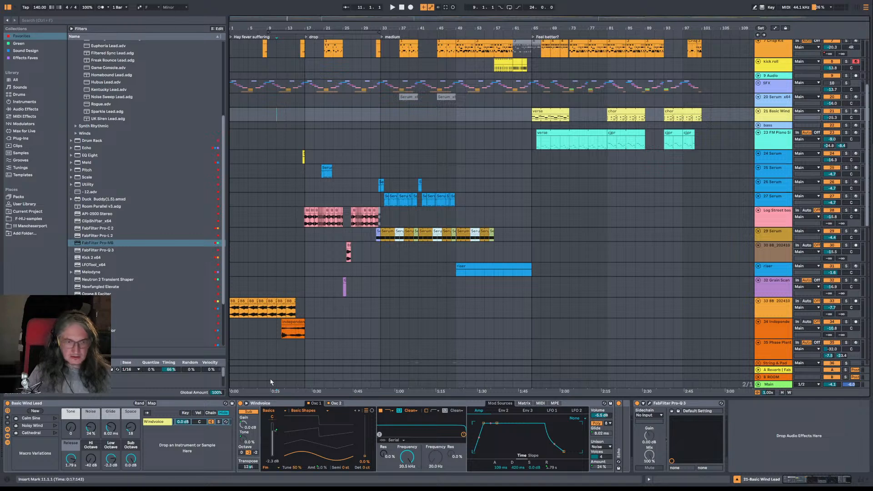
{"action": "left_click_drag", "start_coordinate": [286, 330], "coordinate": [514, 323]}
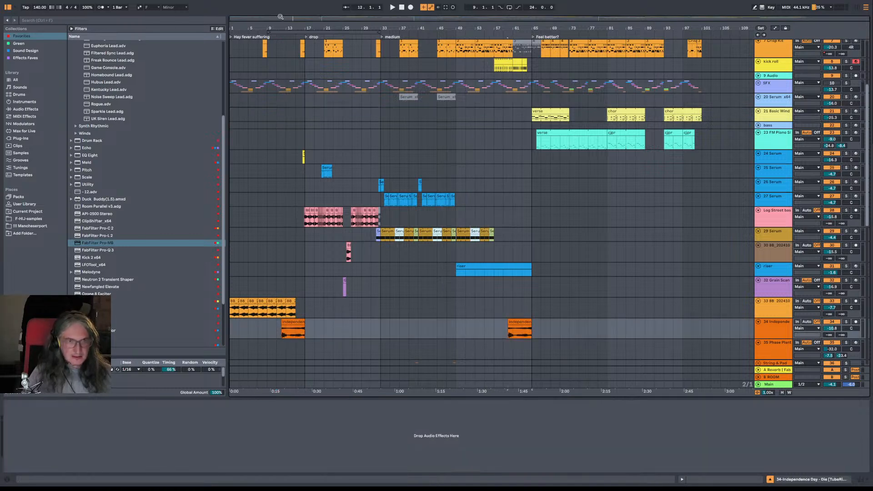
{"action": "left_click_drag", "start_coordinate": [296, 28], "coordinate": [2, 71]}
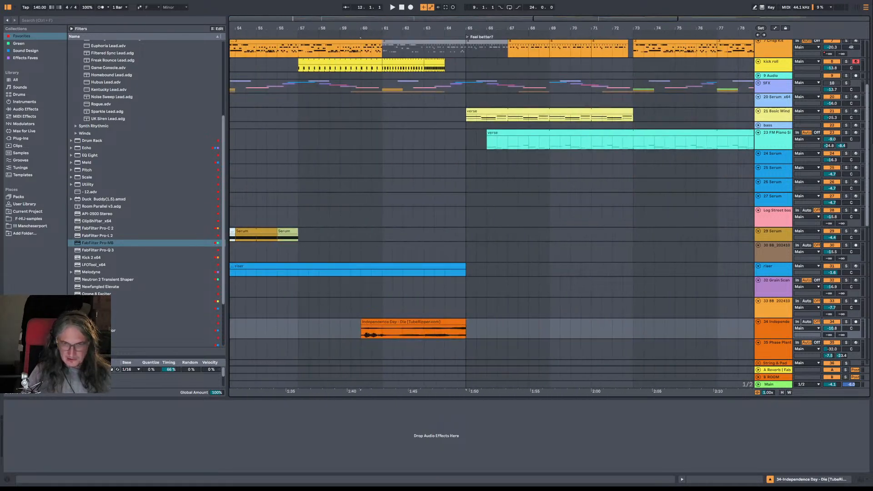
{"action": "left_click_drag", "start_coordinate": [230, 70], "coordinate": [358, 50]}
Step: Keep the copied Independence Day clip warped, change its warp mode to Complex Pro, and play it through to bar 65
{"action": "left_click", "coordinate": [474, 322]}
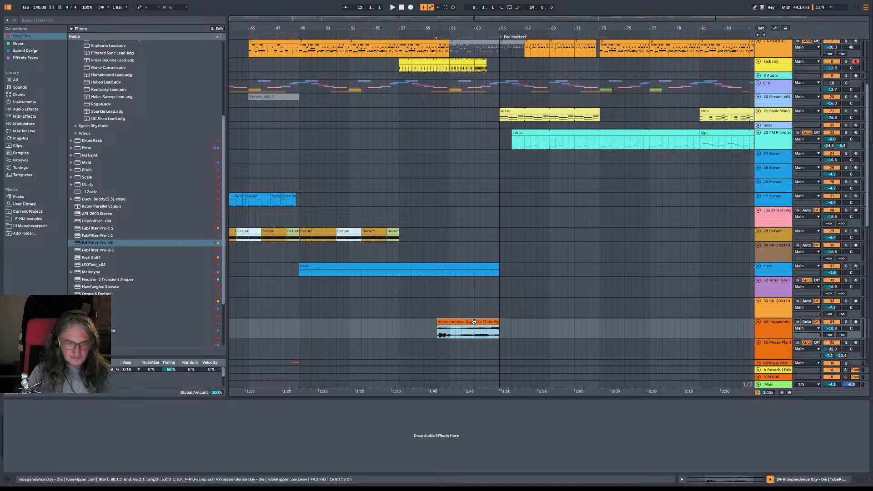
{"action": "double_click", "coordinate": [474, 322]}
{"action": "left_click", "coordinate": [464, 194]}
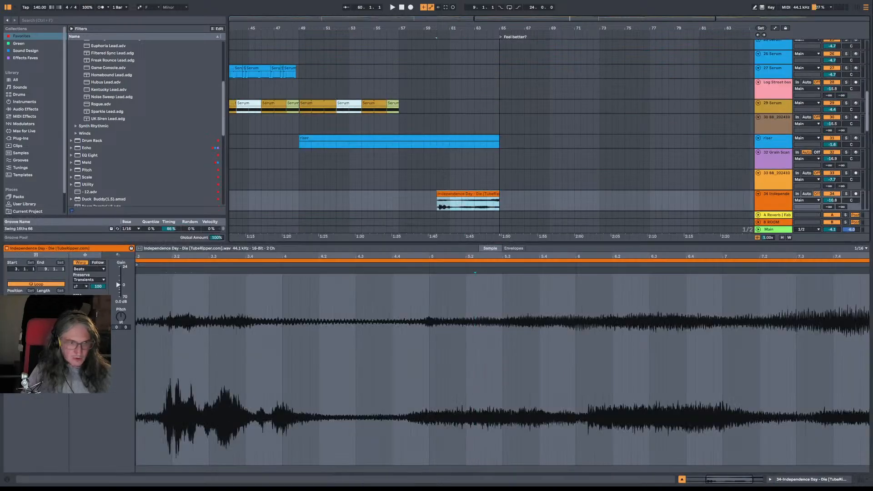
{"action": "left_click", "coordinate": [75, 264]}
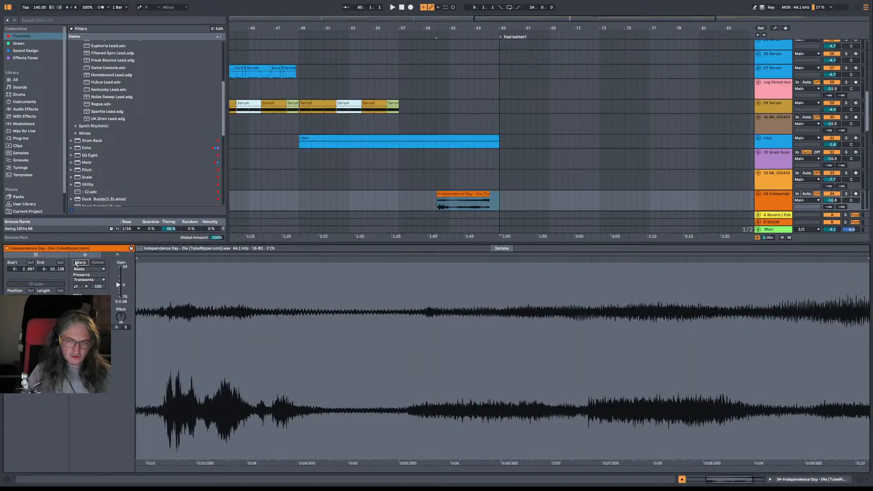
{"action": "left_click", "coordinate": [80, 263]}
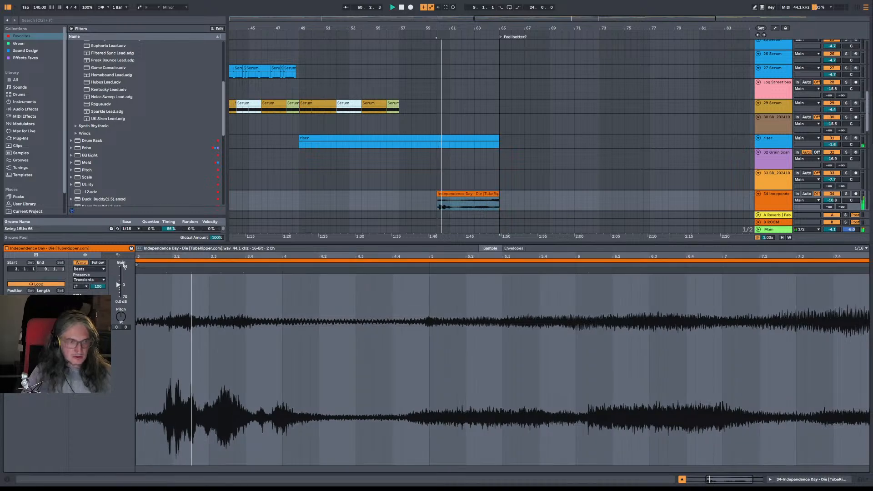
{"action": "left_click", "coordinate": [89, 269]}
{"action": "left_click", "coordinate": [84, 304]}
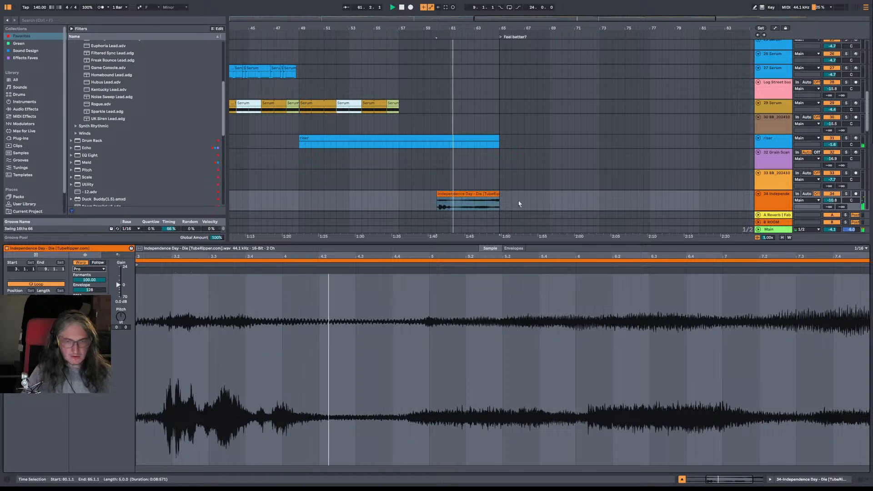
{"action": "scroll", "coordinate": [513, 203], "scroll_direction": "right", "scroll_amount": 5}
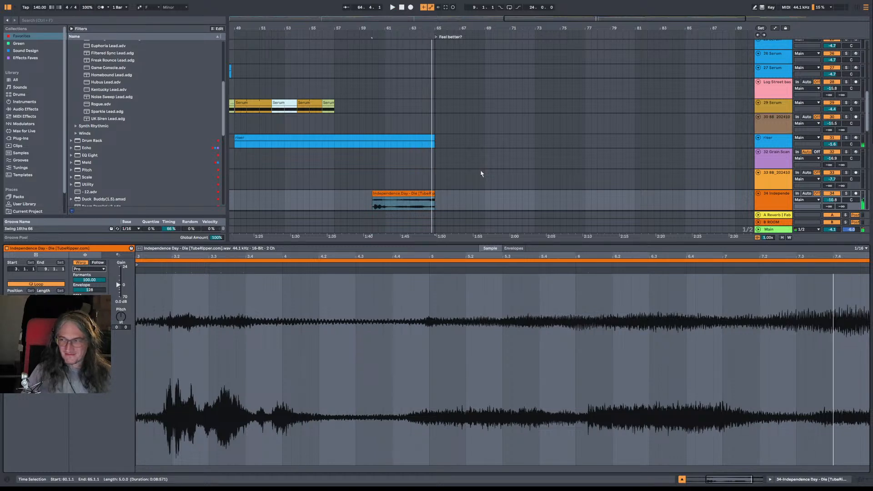
Step: Audition the short clip just before the drop on track 24 Serum and rename that track "quick whoosh"
{"action": "left_click_drag", "start_coordinate": [446, 29], "coordinate": [446, 7]}
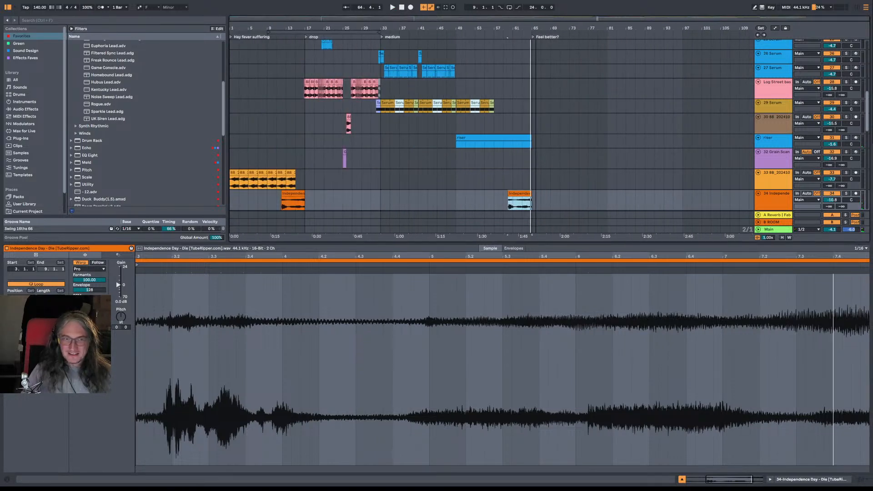
{"action": "scroll", "coordinate": [302, 118], "scroll_direction": "up", "scroll_amount": 3}
{"action": "scroll", "coordinate": [387, 116], "scroll_direction": "up", "scroll_amount": 2}
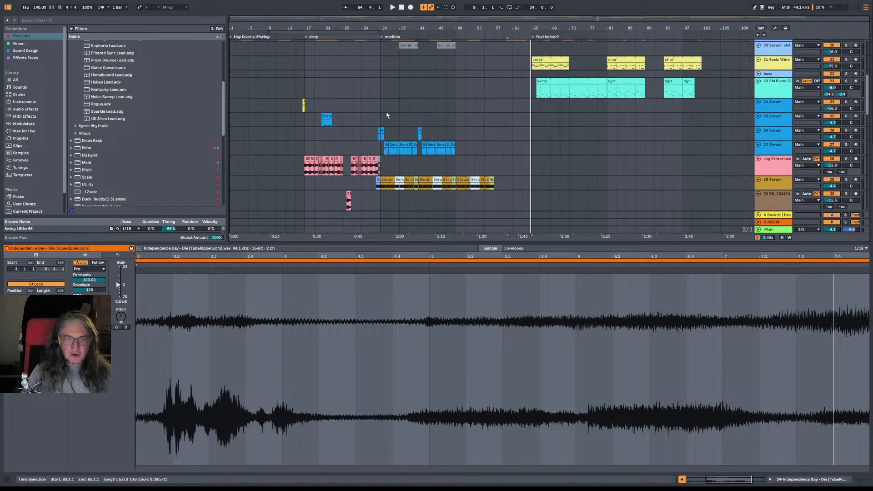
{"action": "left_click", "coordinate": [303, 106]}
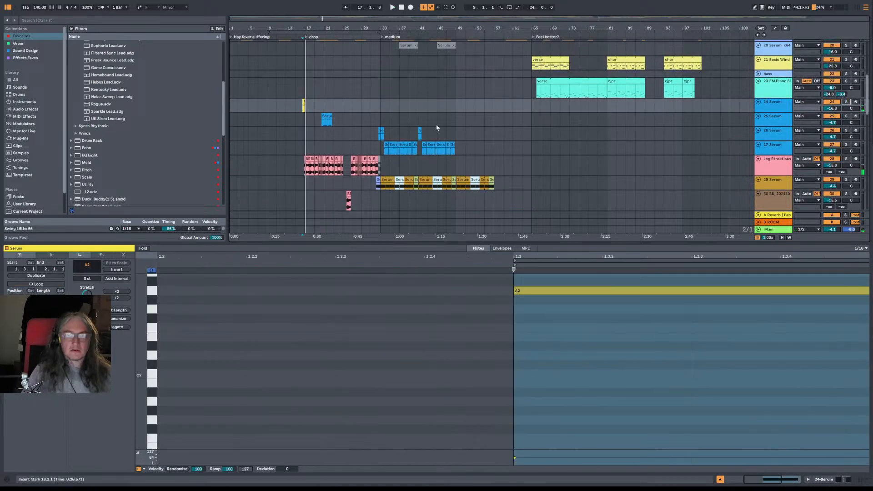
{"action": "left_click", "coordinate": [320, 107]}
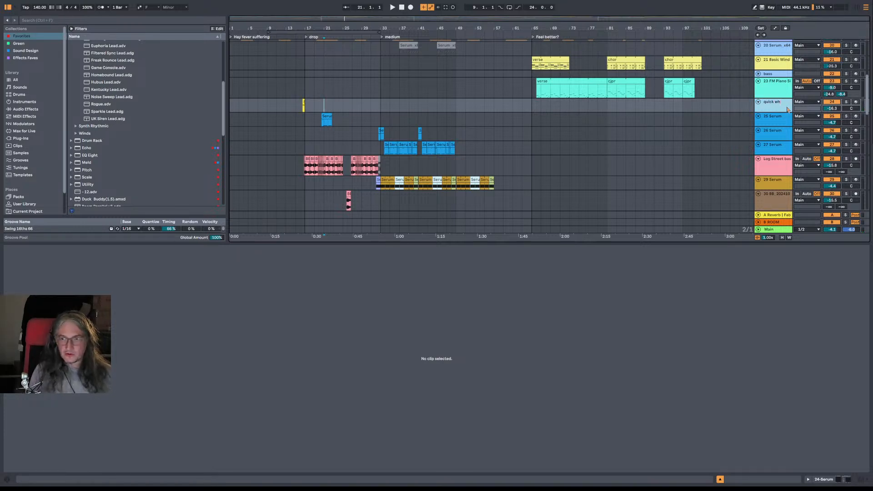
Step: Copy bars 15 to 17 of the quick whoosh track to bar 63, so the whoosh leads into "Feel better?"
{"action": "left_click", "coordinate": [296, 94]}
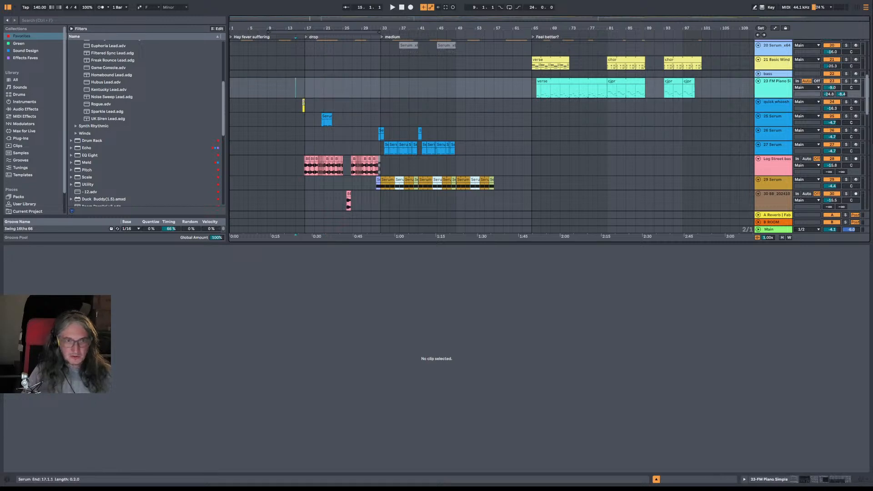
{"action": "left_click", "coordinate": [303, 104]}
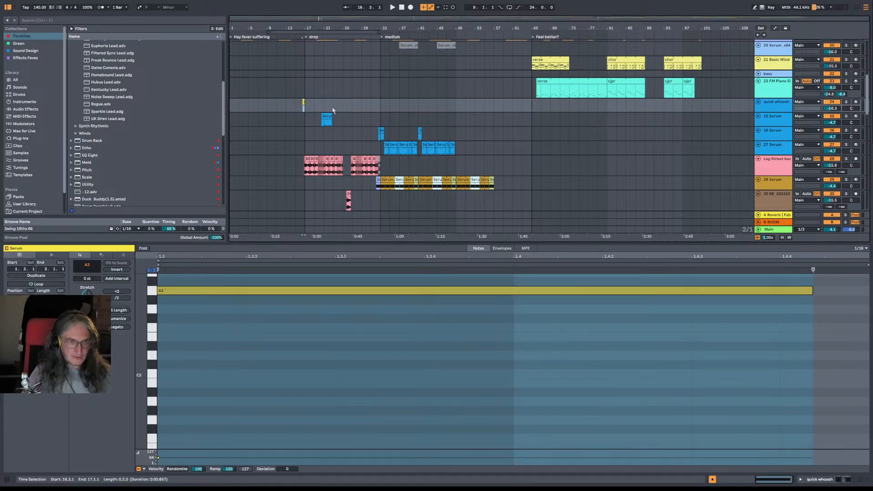
{"action": "left_click", "coordinate": [292, 108]}
{"action": "left_click", "coordinate": [304, 106]}
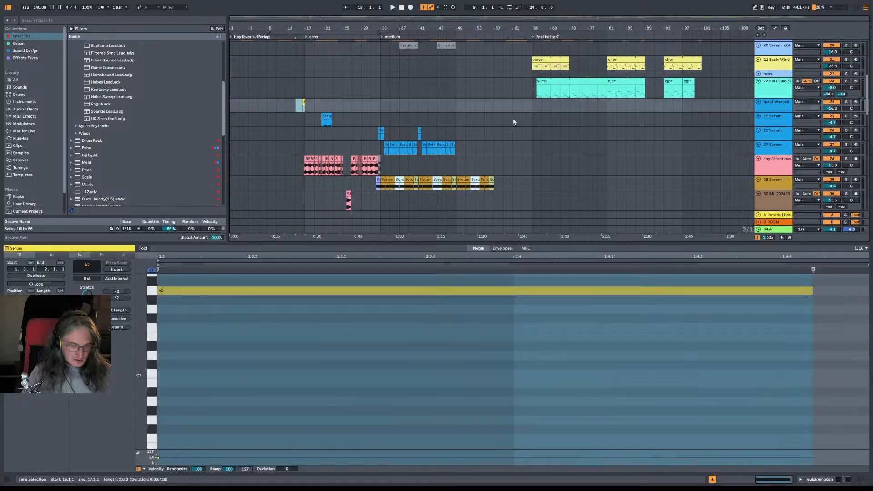
{"action": "left_click", "coordinate": [521, 112]}
{"action": "key", "text": "ctrl+v"}
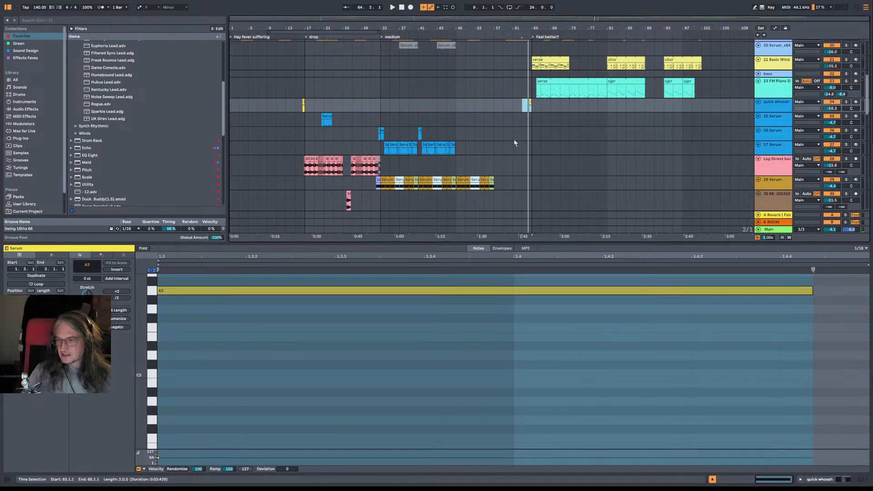
{"action": "scroll", "coordinate": [515, 143], "scroll_direction": "up", "scroll_amount": 1}
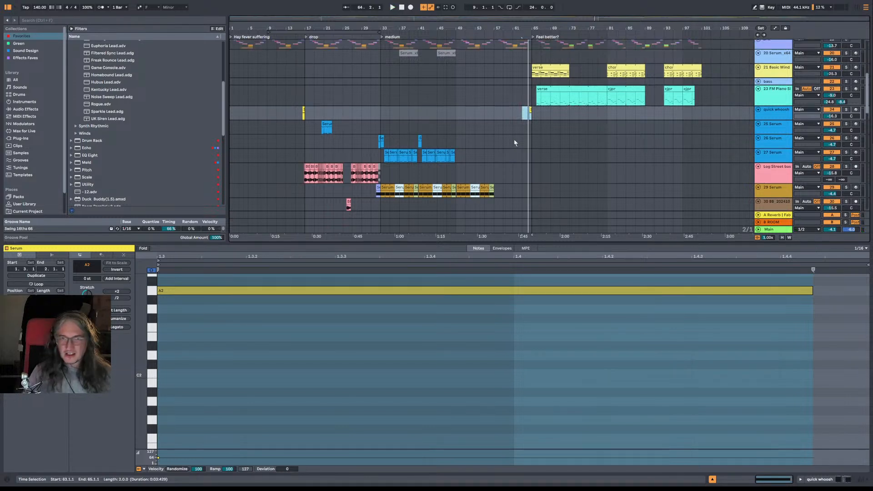
Step: Delete the verse clips of the Basic Wind Lead and FM Piano Simple tracks between bars 65 and 81
{"action": "key", "text": "space"}
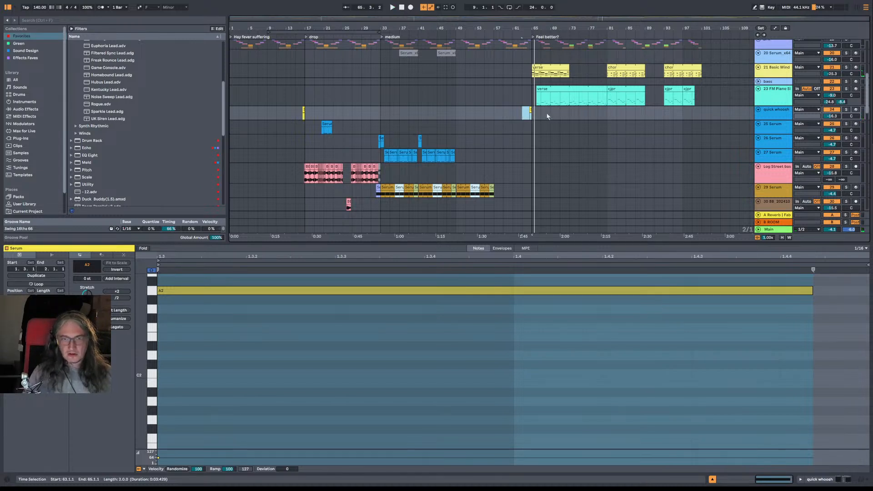
{"action": "left_click_drag", "start_coordinate": [533, 67], "coordinate": [607, 111]}
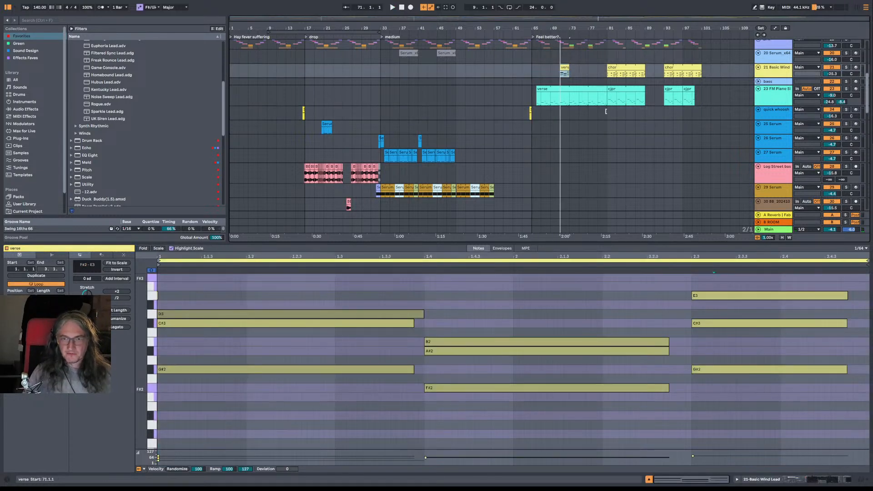
{"action": "left_click_drag", "start_coordinate": [525, 66], "coordinate": [592, 104]}
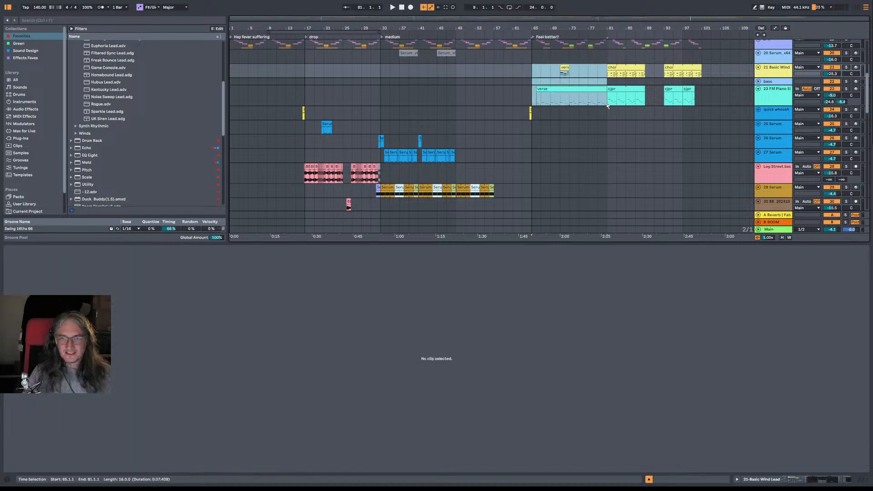
{"action": "key", "text": "Delete"}
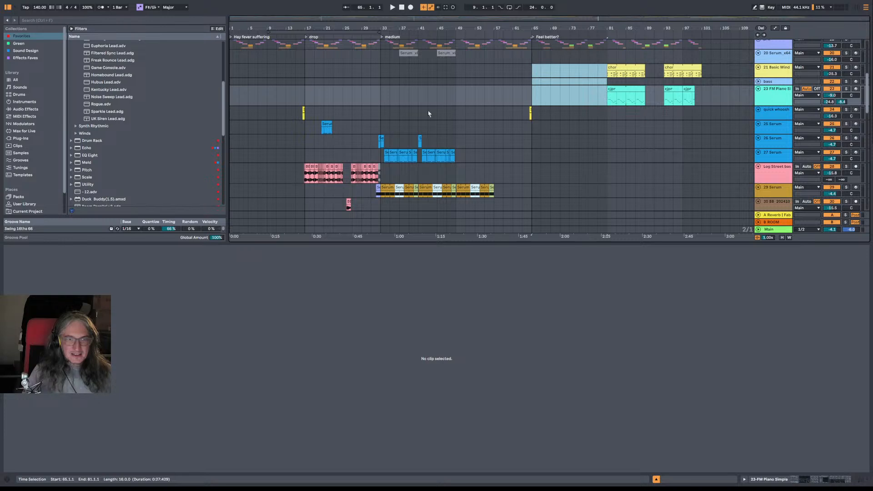
Step: Duplicate the time from bar 17 to bar 65 across all tracks, inserting the copy at bar 65
{"action": "left_click_drag", "start_coordinate": [307, 93], "coordinate": [533, 183]}
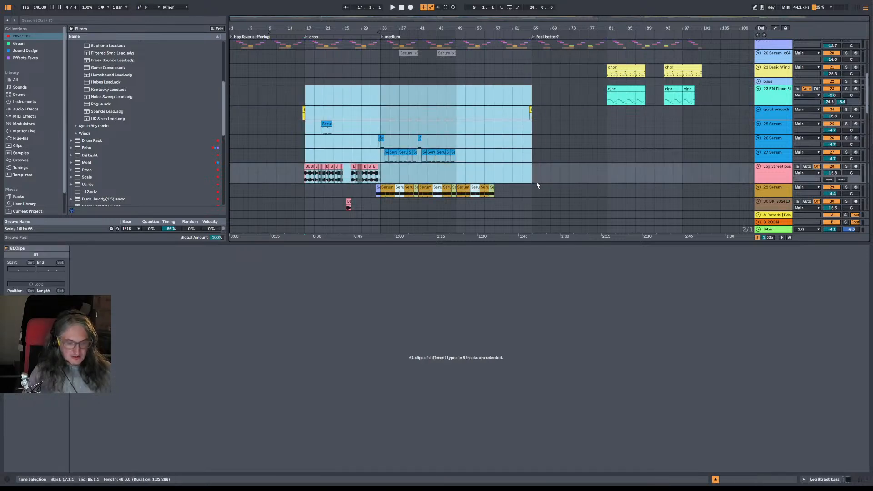
{"action": "key", "text": "ctrl+d"}
{"action": "left_click_drag", "start_coordinate": [419, 136], "coordinate": [465, 115]}
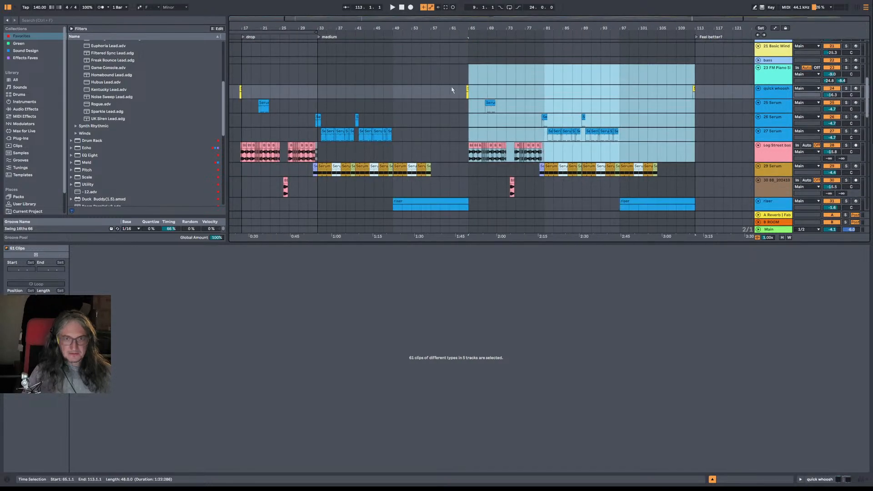
Step: Play the build-up from bar 59 into bar 65, then replay the second half of the Independence Day clip
{"action": "left_click", "coordinate": [441, 77]}
{"action": "key", "text": "space"}
{"action": "scroll", "coordinate": [444, 182], "scroll_direction": "down", "scroll_amount": 5}
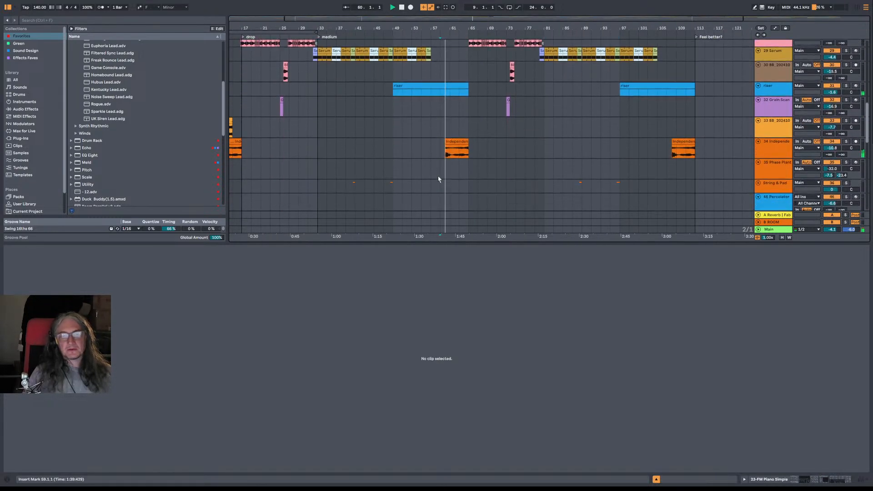
{"action": "left_click", "coordinate": [778, 152]}
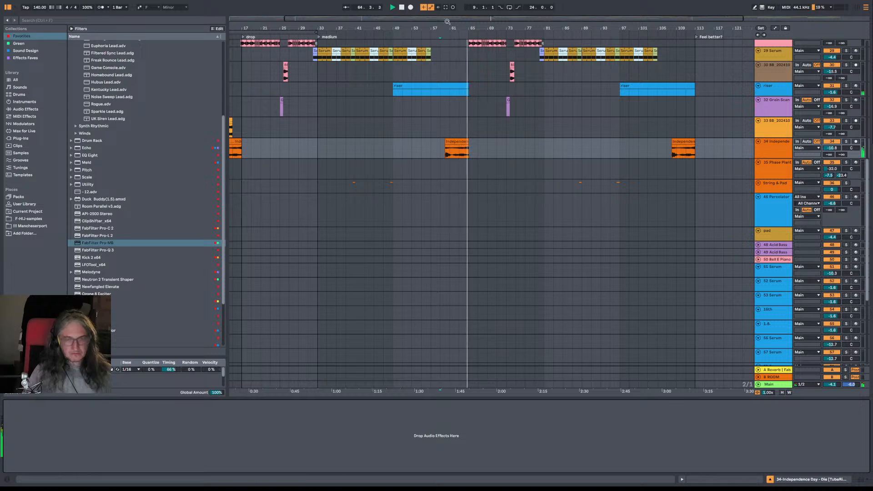
{"action": "key", "text": "space"}
{"action": "left_click_drag", "start_coordinate": [465, 28], "coordinate": [465, 91]}
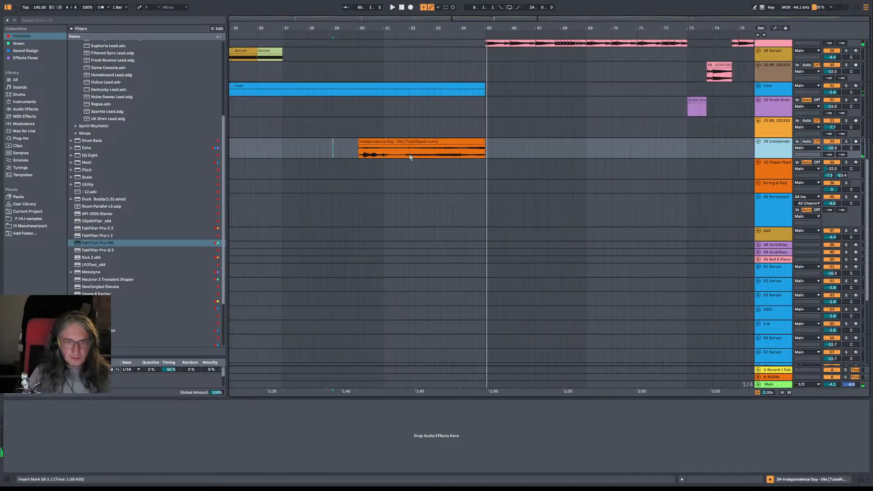
{"action": "left_click", "coordinate": [409, 145]}
{"action": "key", "text": "space"}
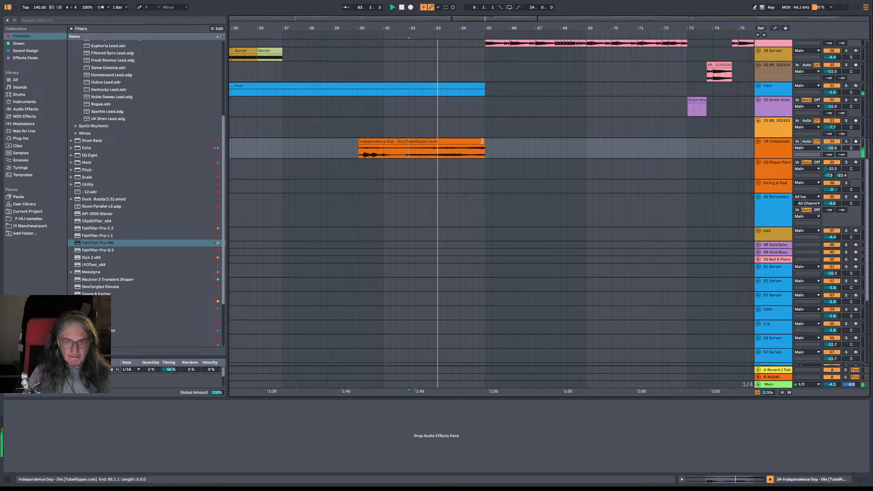
Step: Split the Independence Day clip just after bar 63, move its second part back to bar 63 and end it at about 64.3
{"action": "left_click_drag", "start_coordinate": [444, 29], "coordinate": [444, 84]}
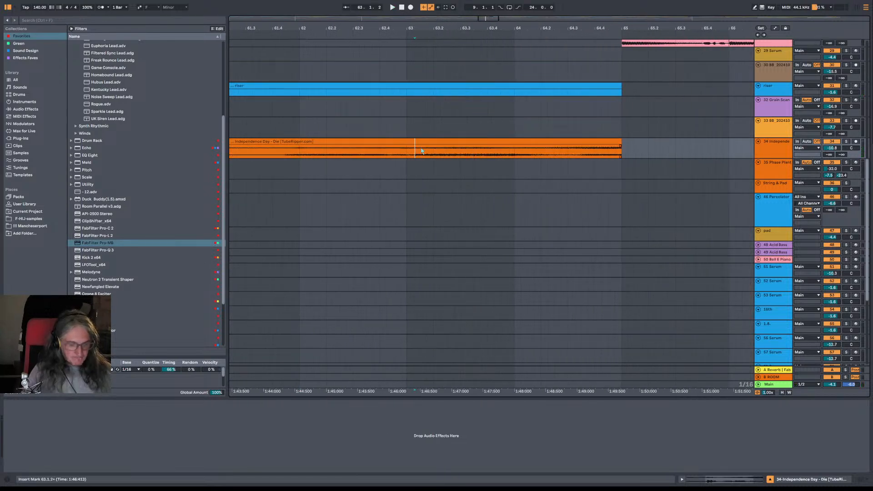
{"action": "key", "text": "ctrl+e"}
{"action": "left_click_drag", "start_coordinate": [418, 143], "coordinate": [409, 143]}
{"action": "left_click", "coordinate": [381, 152]}
{"action": "key", "text": "space"}
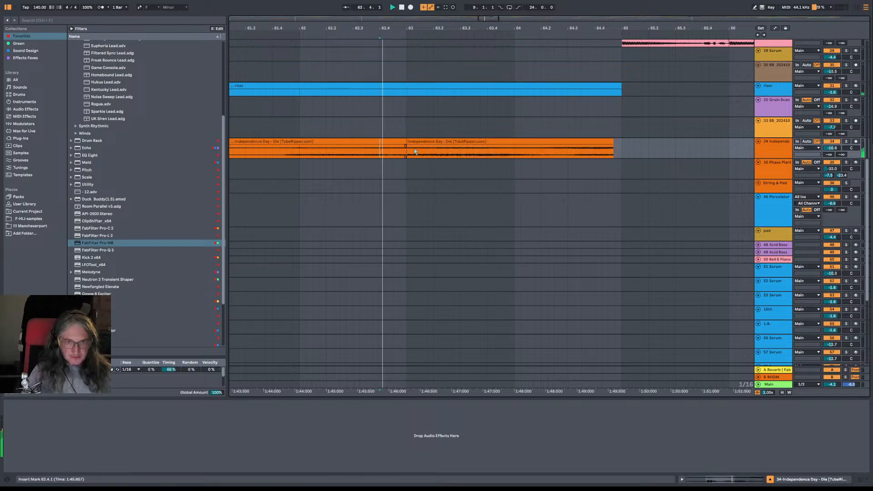
{"action": "left_click_drag", "start_coordinate": [602, 143], "coordinate": [569, 142]}
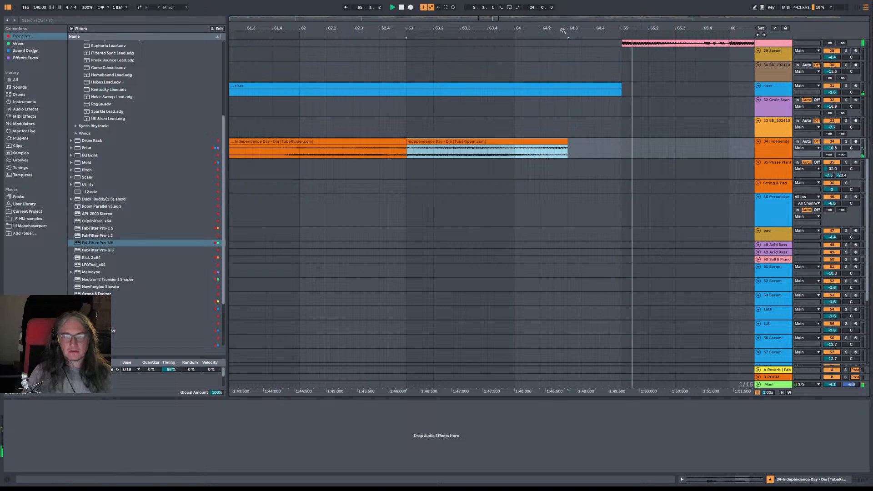
Step: Shorten the riser clip before bar 65 so it ends at 64.3, level with the Independence Day sample
{"action": "left_click", "coordinate": [400, 89]}
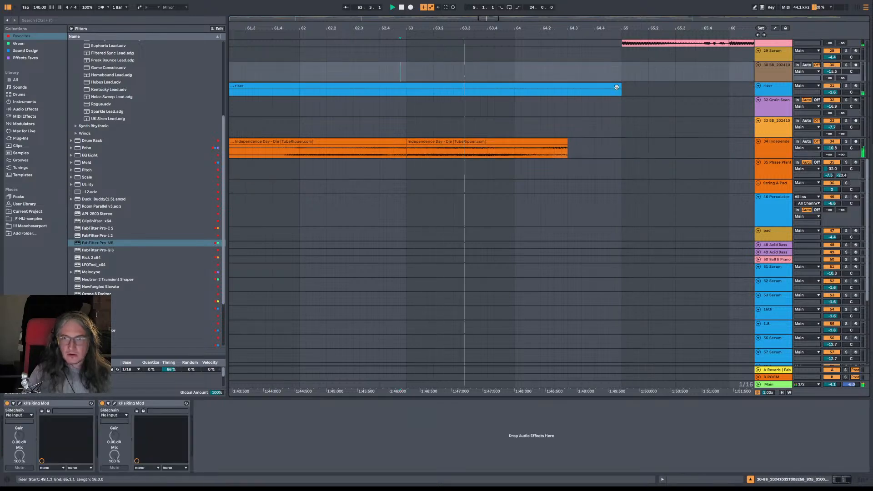
{"action": "left_click_drag", "start_coordinate": [617, 87], "coordinate": [568, 87]}
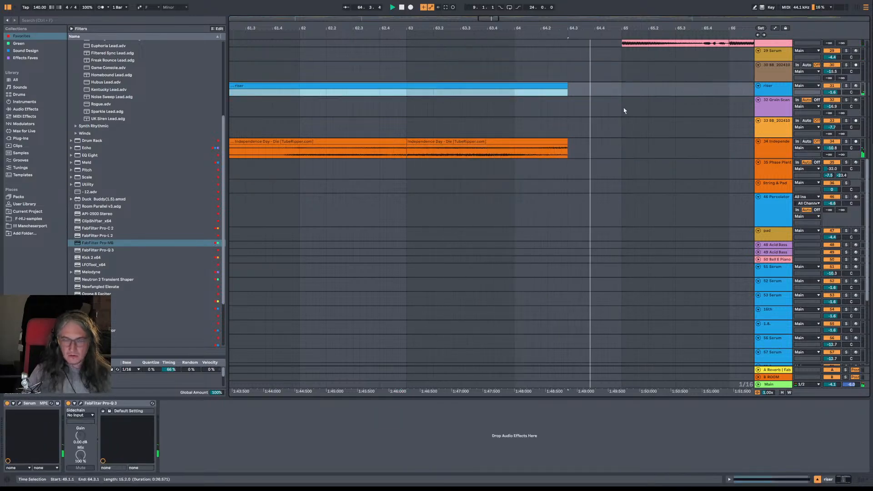
{"action": "scroll", "coordinate": [624, 111], "scroll_direction": "up", "scroll_amount": 3}
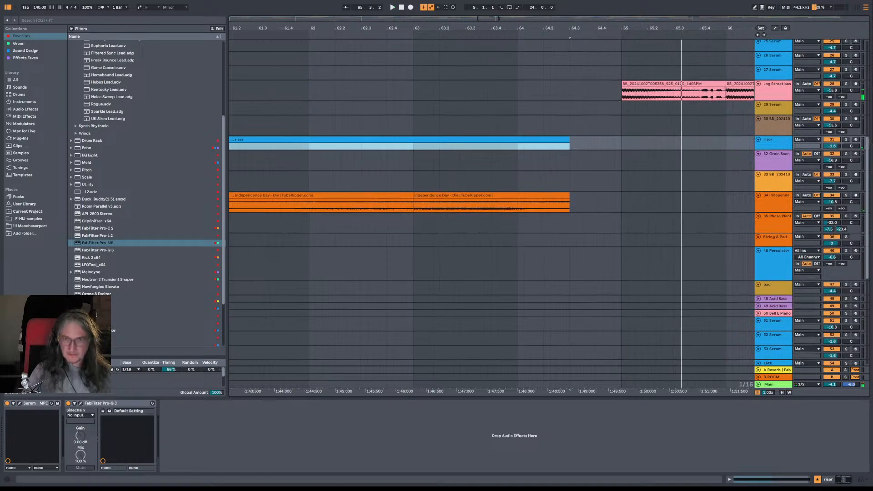
{"action": "scroll", "coordinate": [619, 87], "scroll_direction": "down", "scroll_amount": 6}
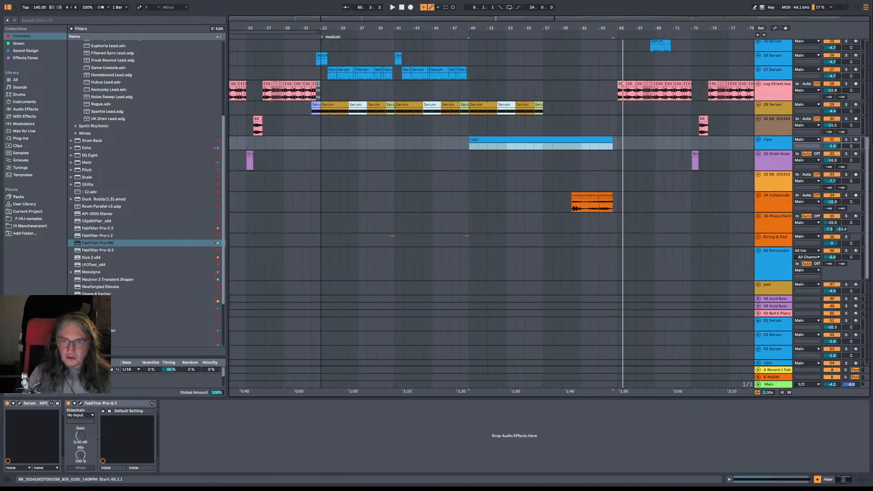
Step: Play from bar 64 into the second drop and look over the tracks around the transition
{"action": "left_click", "coordinate": [612, 89]}
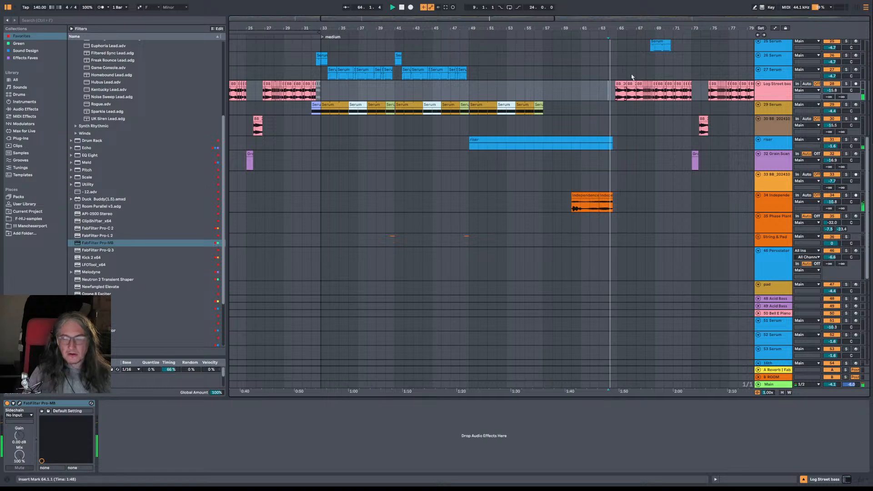
{"action": "scroll", "coordinate": [632, 78], "scroll_direction": "down", "scroll_amount": 5}
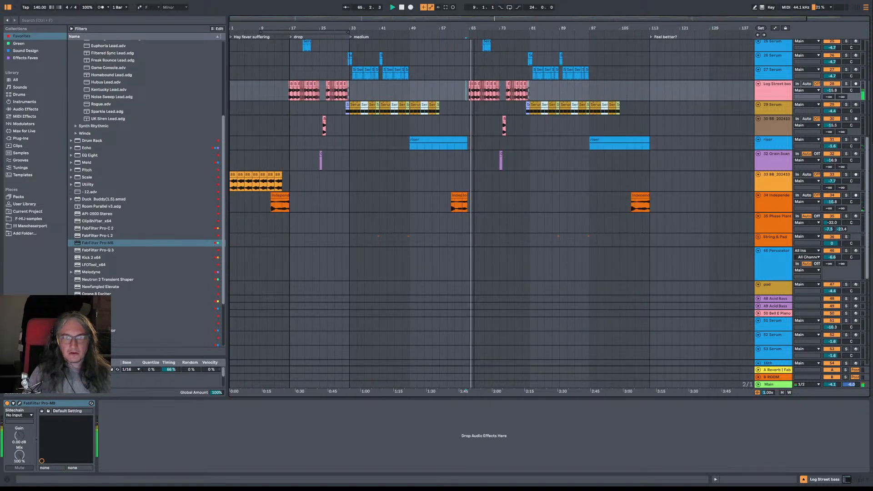
{"action": "scroll", "coordinate": [411, 168], "scroll_direction": "up", "scroll_amount": 3}
{"action": "scroll", "coordinate": [287, 172], "scroll_direction": "up", "scroll_amount": 3}
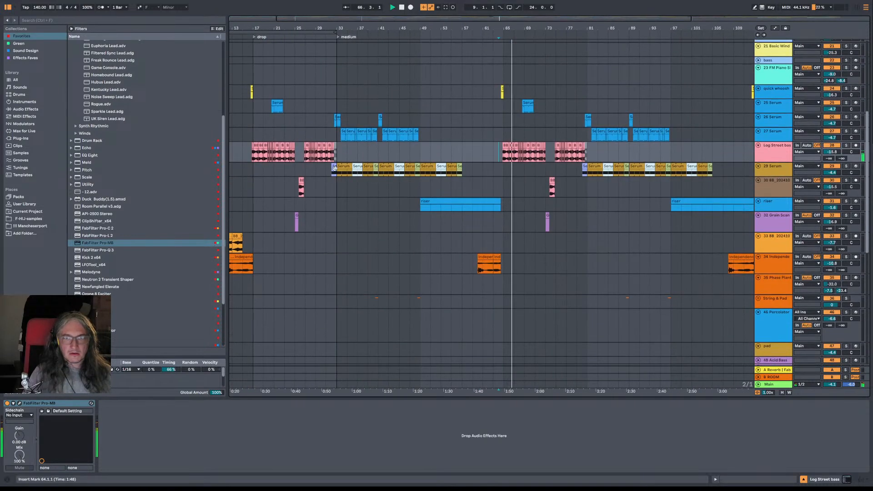
{"action": "scroll", "coordinate": [337, 168], "scroll_direction": "up", "scroll_amount": 2}
{"action": "left_click", "coordinate": [499, 206]}
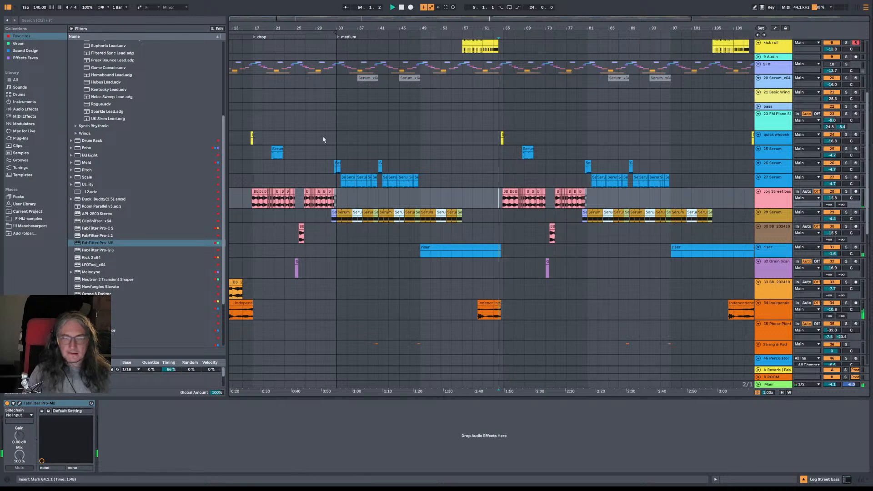
{"action": "scroll", "coordinate": [464, 110], "scroll_direction": "up", "scroll_amount": 2}
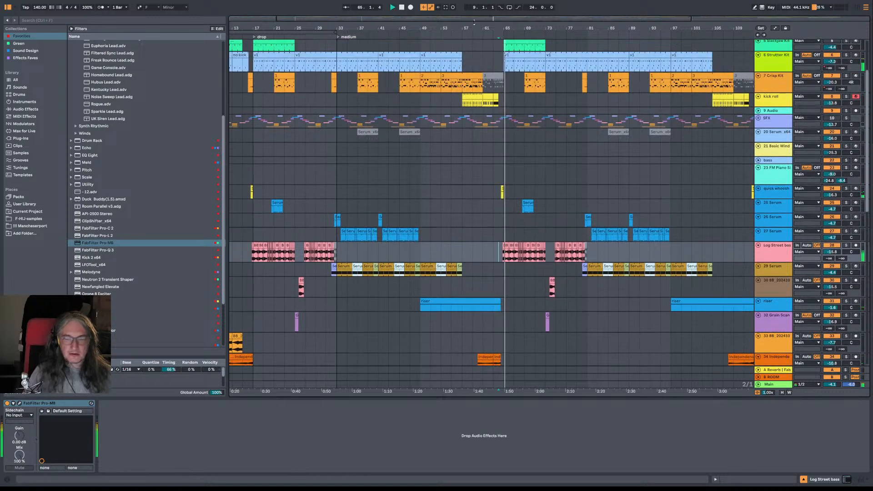
Step: Try to extend the last kick roll clip to just past 64.3, play the transition, and undo the extension
{"action": "left_click_drag", "start_coordinate": [495, 26], "coordinate": [494, 51]}
{"action": "left_click", "coordinate": [506, 96]}
{"action": "key", "text": "space"}
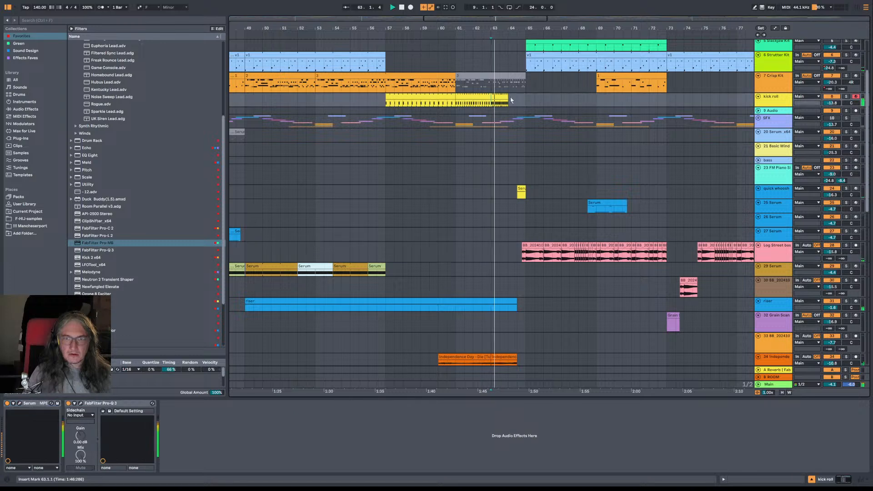
{"action": "left_click_drag", "start_coordinate": [507, 97], "coordinate": [516, 97]}
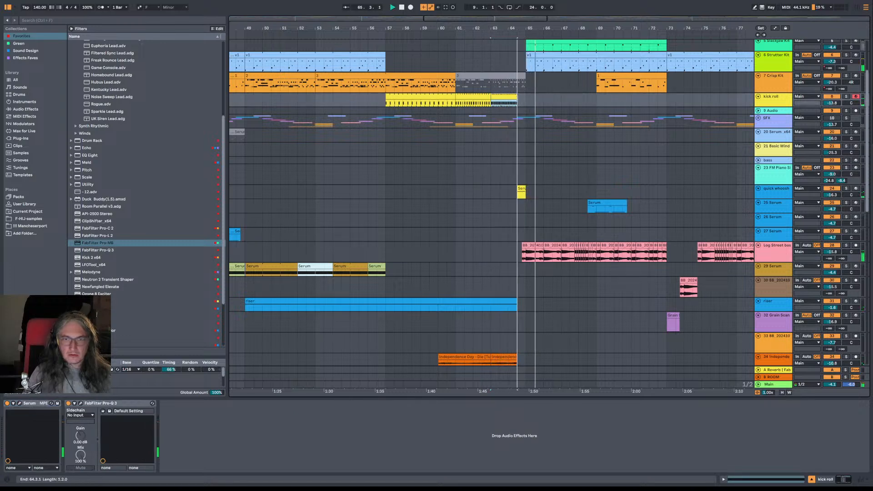
{"action": "left_click_drag", "start_coordinate": [517, 98], "coordinate": [518, 98]}
{"action": "key", "text": "space"}
{"action": "key", "text": "space"}
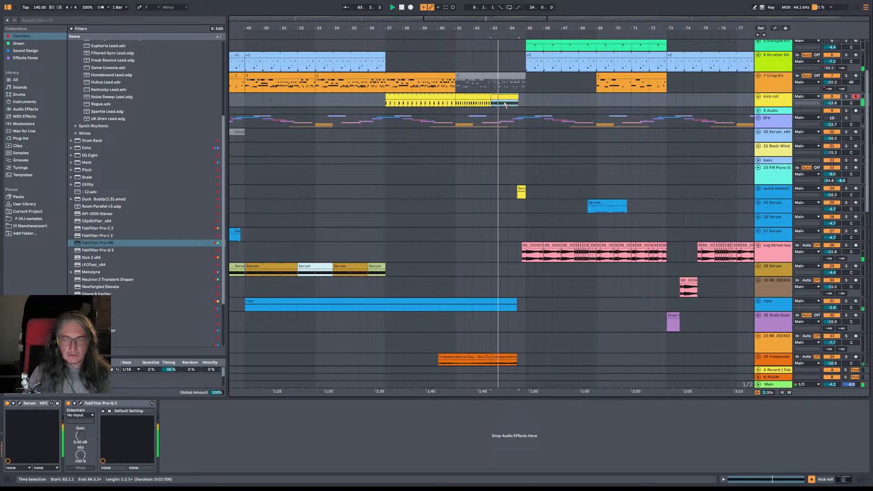
{"action": "left_click", "coordinate": [509, 104]}
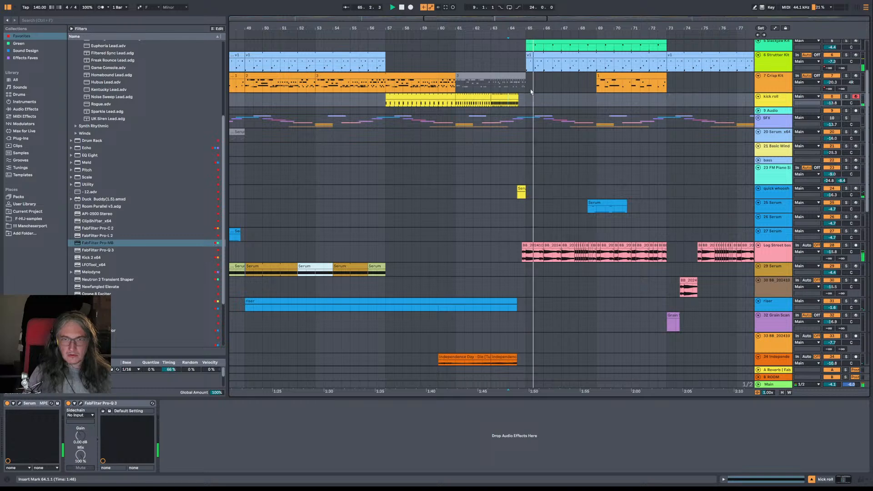
{"action": "key", "text": "ctrl+z"}
{"action": "scroll", "coordinate": [510, 69], "scroll_direction": "down", "scroll_amount": 4}
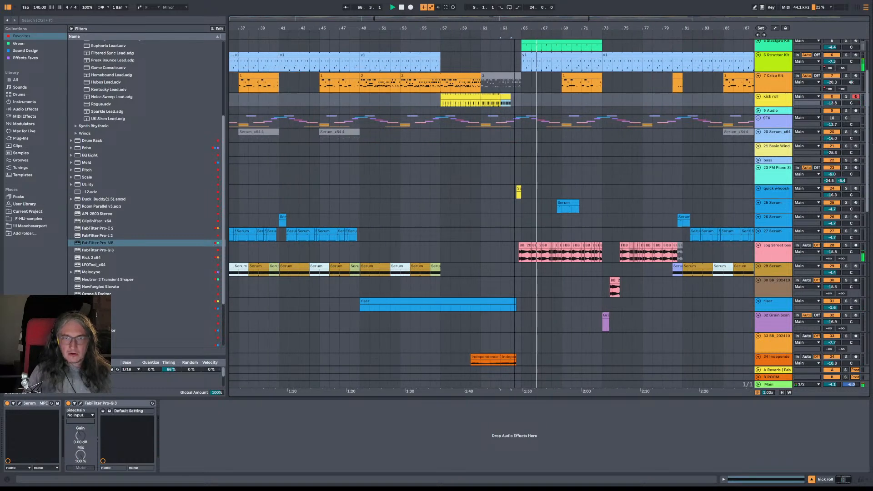
{"action": "left_click", "coordinate": [469, 110]}
Step: Lower the Slackjaw Kit track's volume to -7.9 dB
{"action": "scroll", "coordinate": [469, 110], "scroll_direction": "up", "scroll_amount": 3}
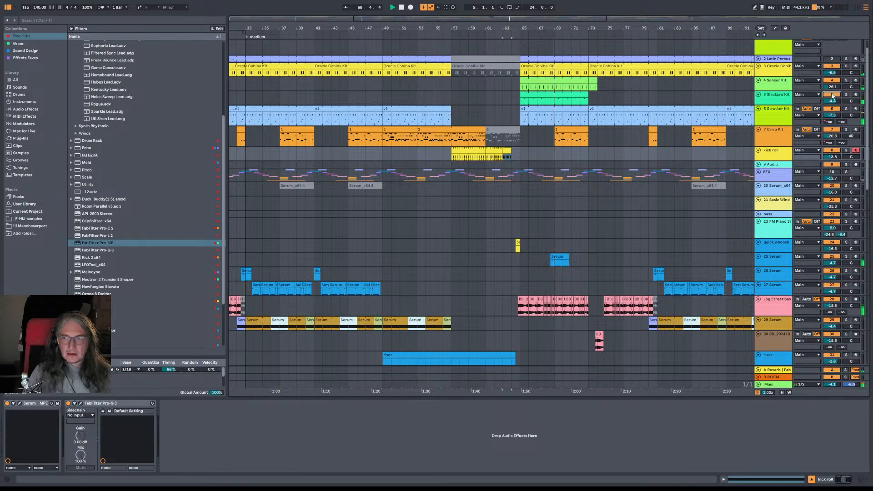
{"action": "left_click_drag", "start_coordinate": [835, 103], "coordinate": [834, 111]}
{"action": "left_click", "coordinate": [834, 95]}
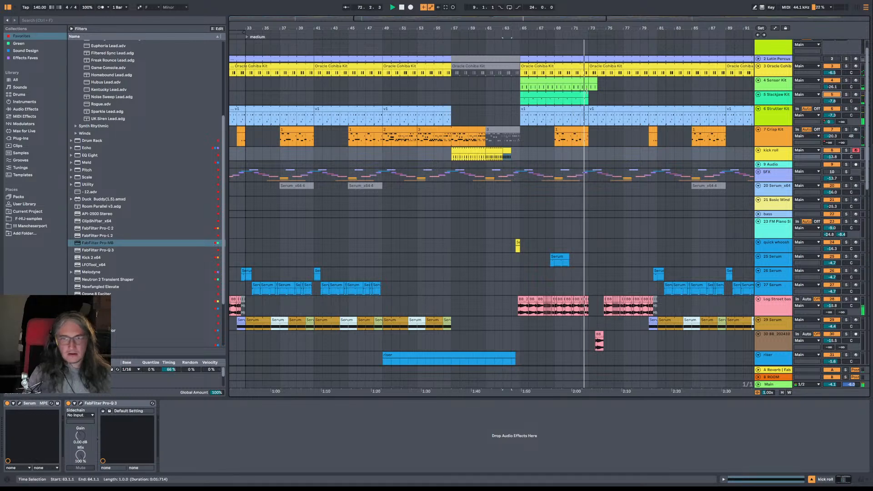
Step: Extend the Slackjaw Kit and Sensor Kit clips of the second drop so both run until bar 81
{"action": "left_click_drag", "start_coordinate": [587, 95], "coordinate": [657, 96]}
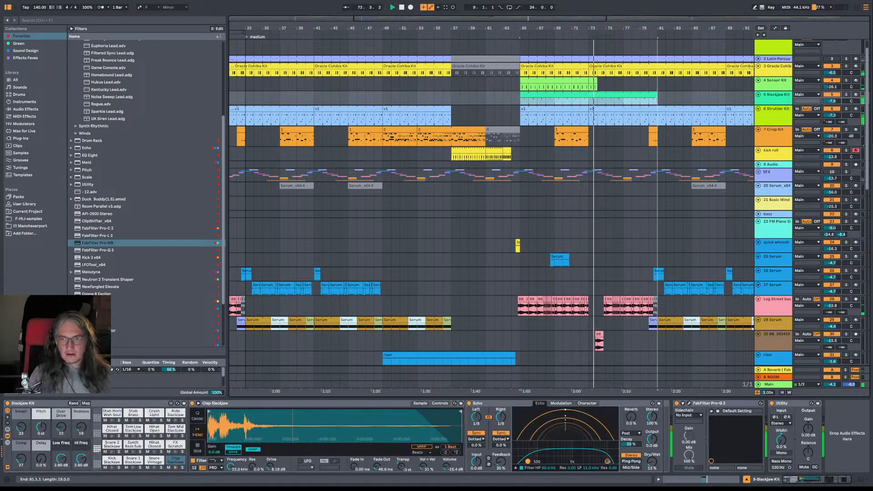
{"action": "left_click_drag", "start_coordinate": [597, 82], "coordinate": [658, 85]}
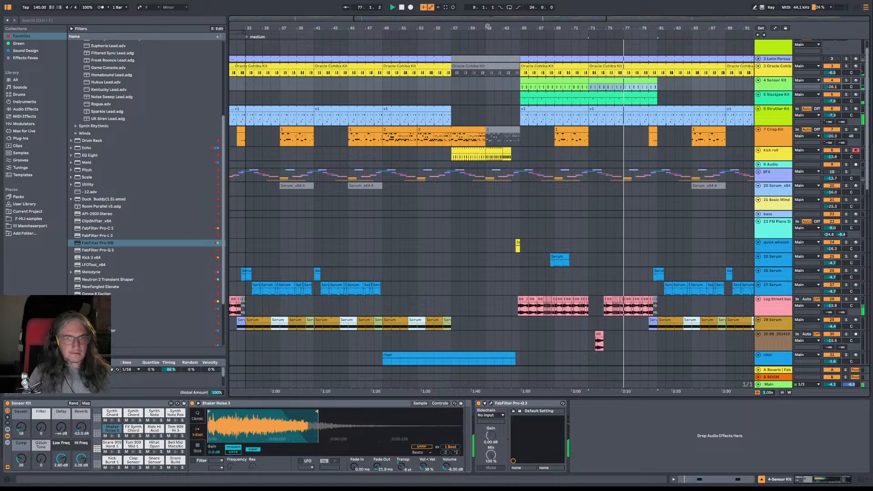
{"action": "left_click_drag", "start_coordinate": [481, 30], "coordinate": [481, 25]}
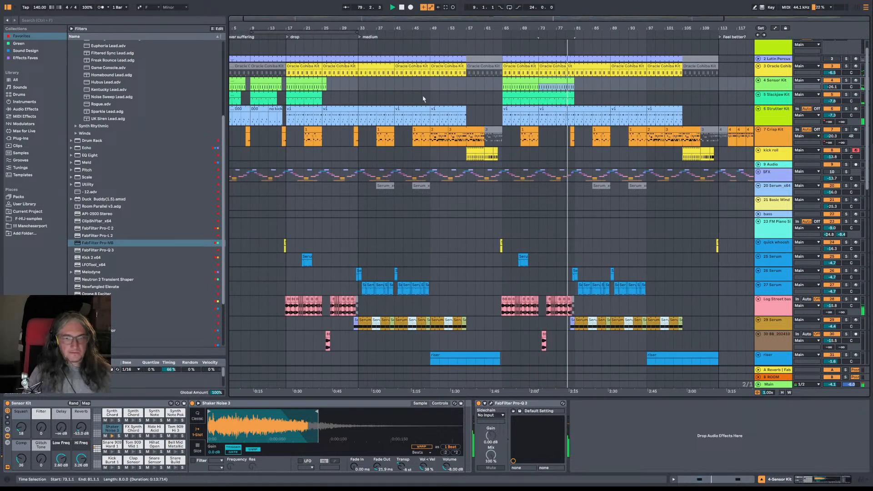
Step: Look over the lower tracks across the arrangement and play it from bar 47
{"action": "scroll", "coordinate": [433, 145], "scroll_direction": "down", "scroll_amount": 5}
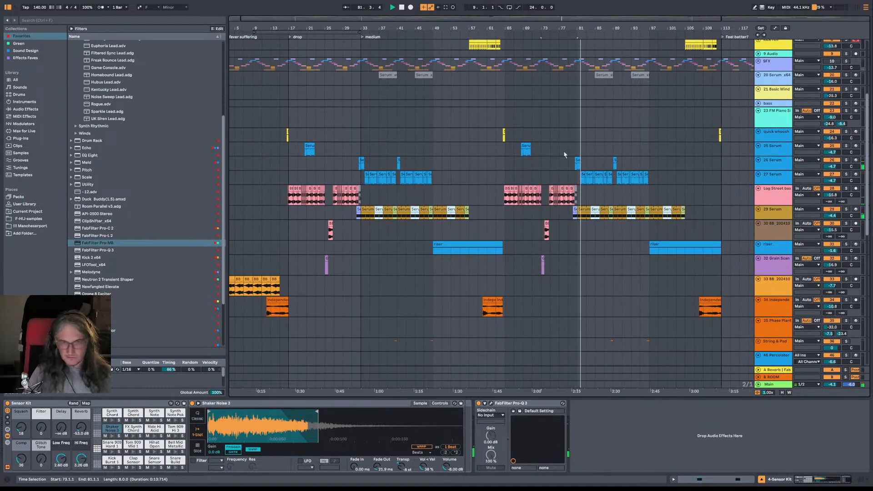
{"action": "scroll", "coordinate": [361, 243], "scroll_direction": "down", "scroll_amount": 2}
{"action": "scroll", "coordinate": [433, 219], "scroll_direction": "left", "scroll_amount": 1}
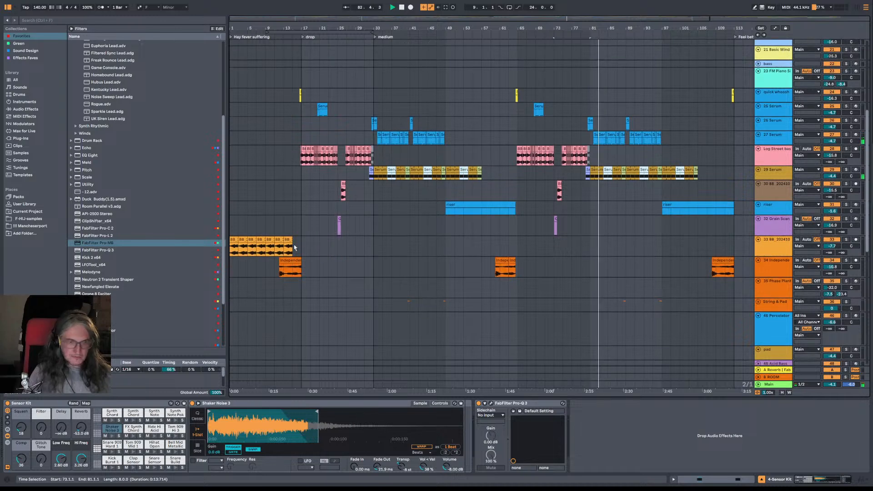
{"action": "left_click", "coordinate": [433, 256]}
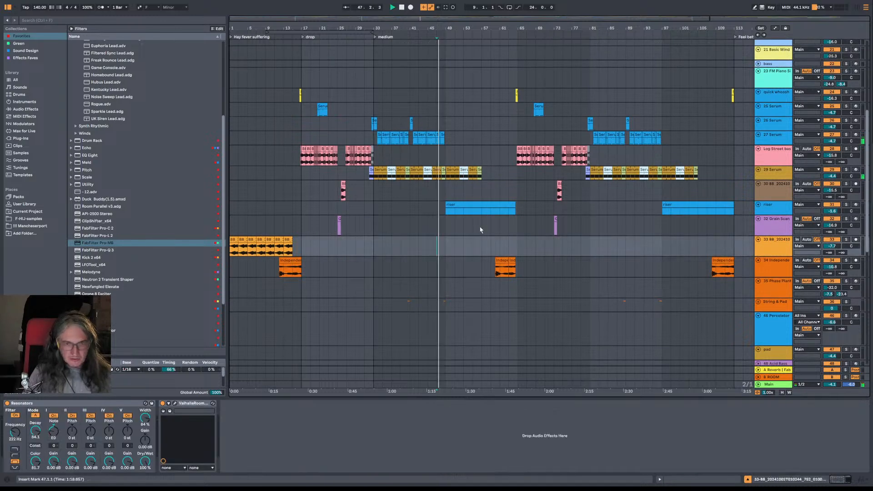
Step: Play the intro from bar 1, compare the 33-BB track with Resonators bypassed, and set the Resonators dry/wet to 38%
{"action": "left_click", "coordinate": [231, 251]}
{"action": "key", "text": "space"}
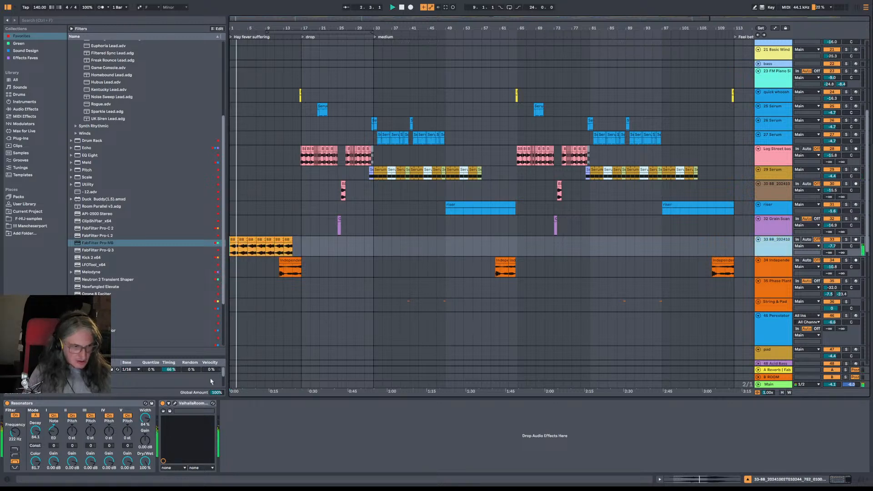
{"action": "left_click", "coordinate": [7, 403]}
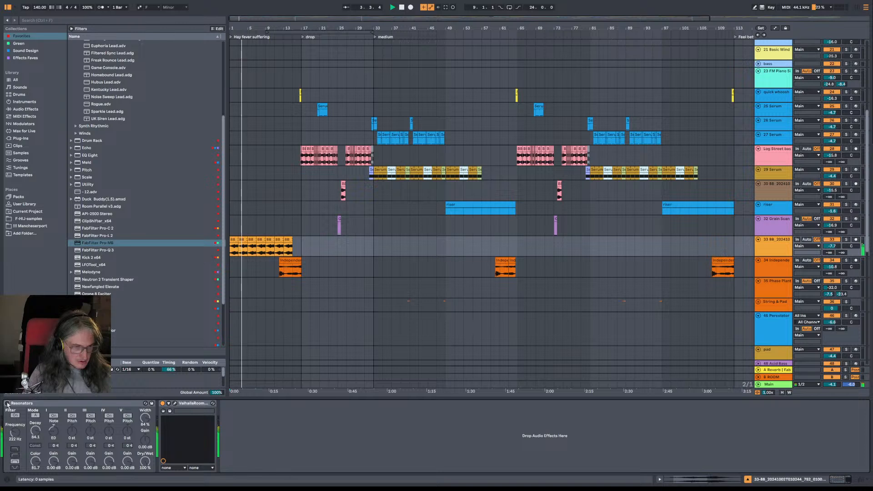
{"action": "left_click", "coordinate": [8, 404]}
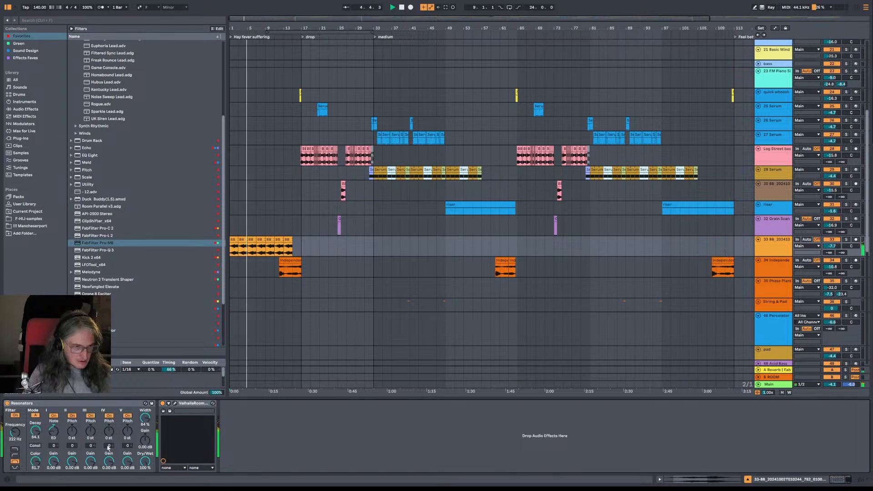
{"action": "mouse_move", "coordinate": [146, 462]}
{"action": "left_mouse_down"}
{"action": "mouse_move", "coordinate": [146, 484]}
{"action": "mouse_move", "coordinate": [145, 470]}
{"action": "left_mouse_up"}
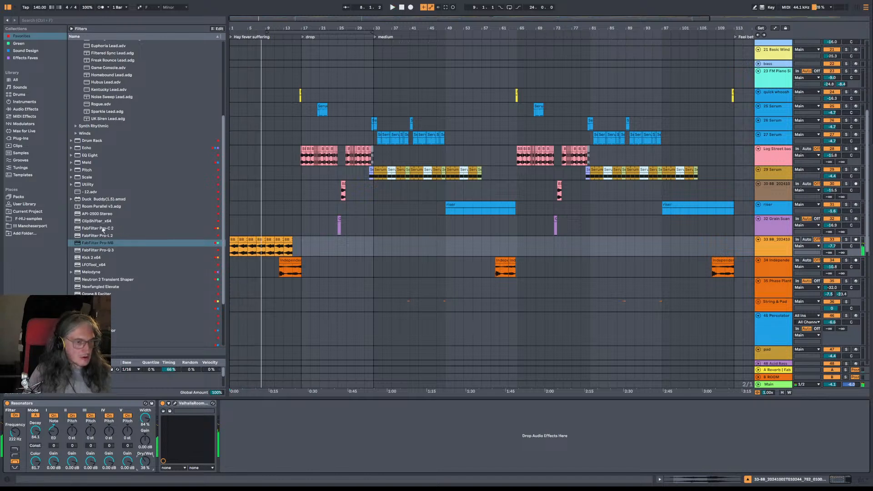
Step: After ValhallaRoom, add a Compressor (threshold -20.1 dB, attack 25.9 ms, output 3.94 dB) and an EQ Eight with its low band at 40.8 Hz, -7.07 dB
{"action": "left_click", "coordinate": [24, 109]}
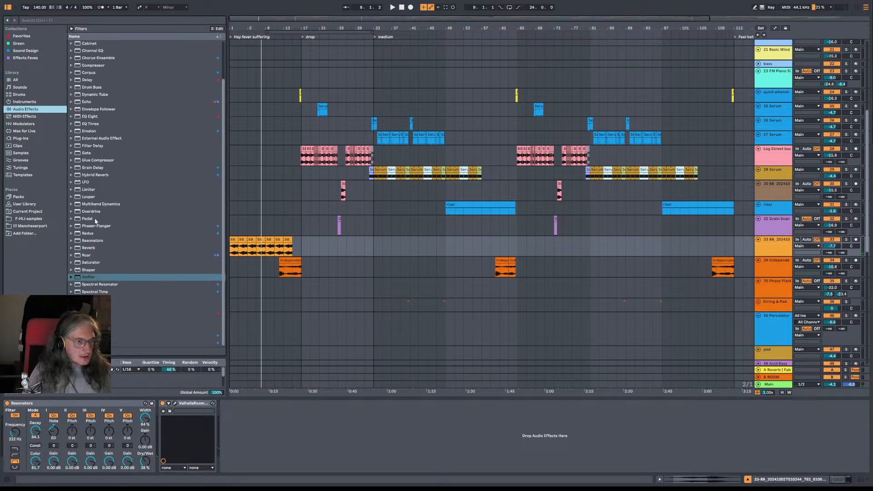
{"action": "left_click", "coordinate": [93, 68]}
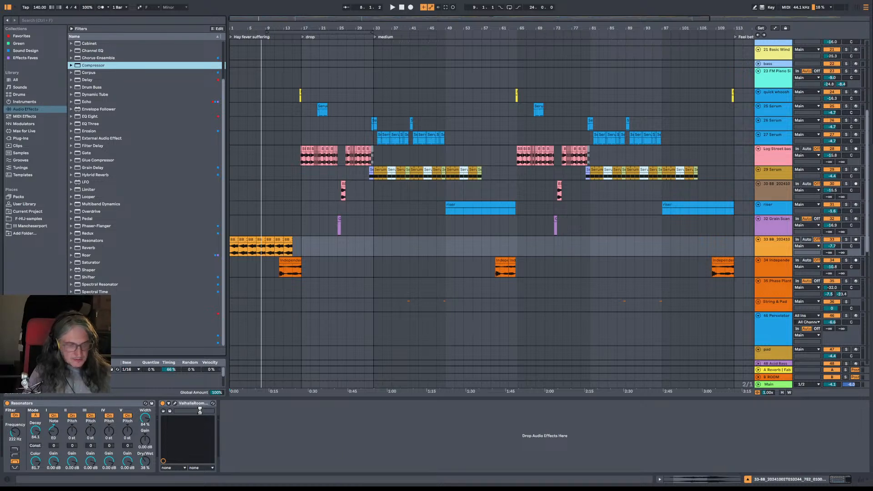
{"action": "key", "text": "Return"}
{"action": "key", "text": "space"}
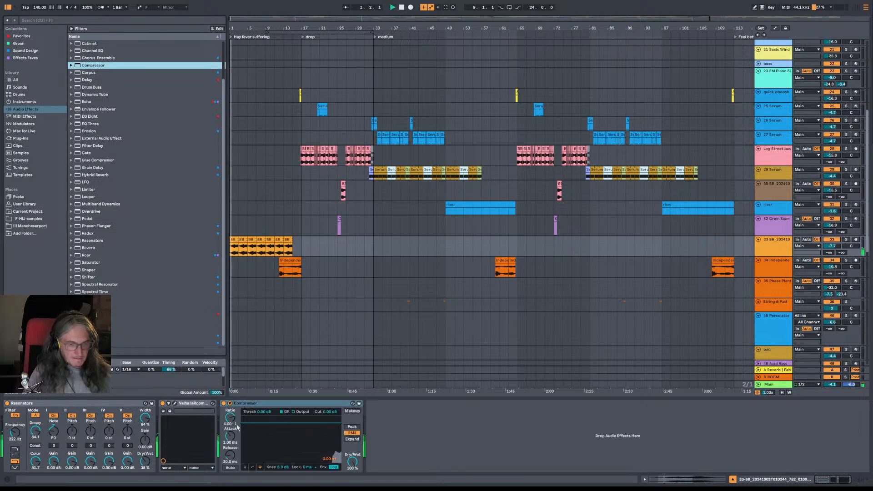
{"action": "left_click_drag", "start_coordinate": [281, 439], "coordinate": [282, 451]}
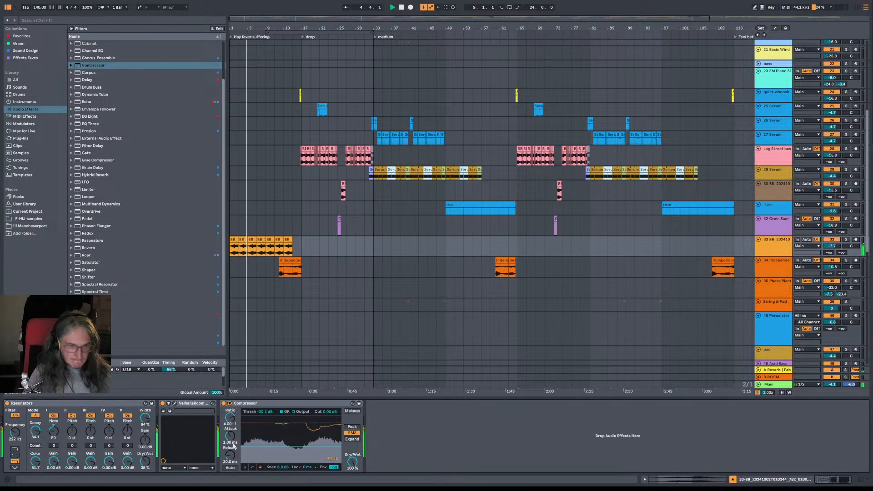
{"action": "left_click_drag", "start_coordinate": [230, 436], "coordinate": [230, 412]}
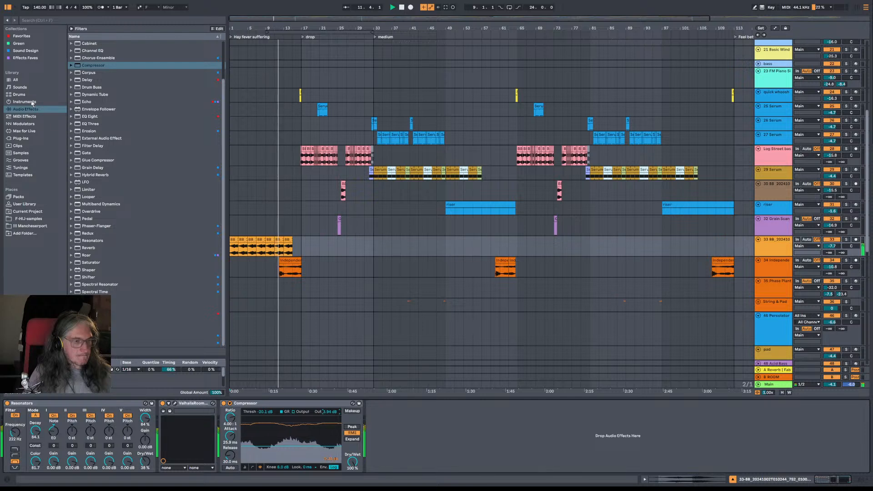
{"action": "left_click", "coordinate": [91, 117]}
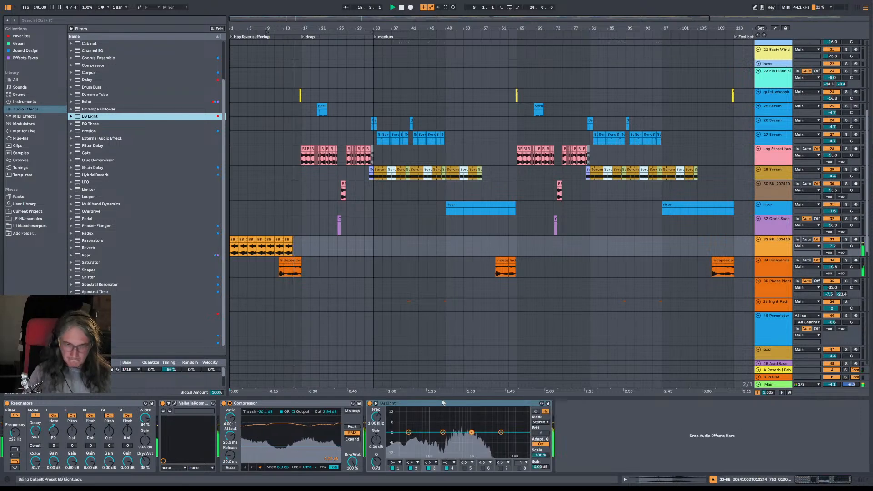
{"action": "left_click_drag", "start_coordinate": [409, 432], "coordinate": [414, 443]}
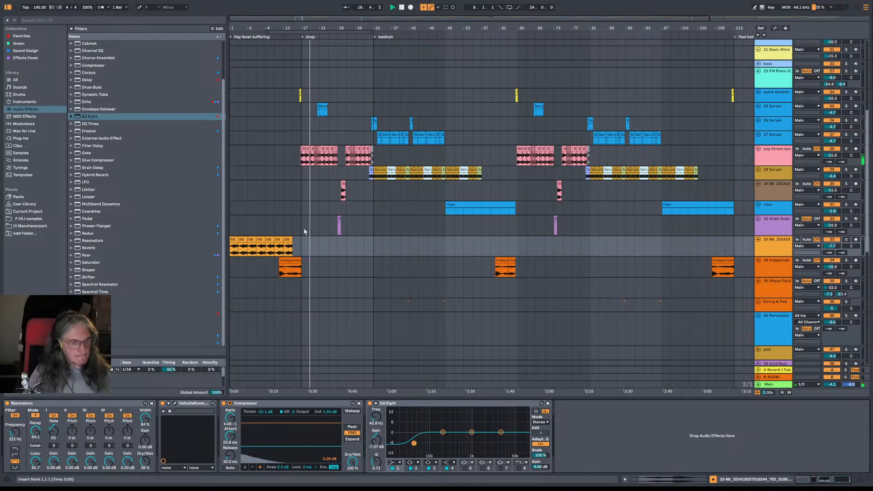
Step: Play the transition into the first drop from bar 15 and shorten the Independence Day clip to end at 16.3.1
{"action": "left_click", "coordinate": [293, 250]}
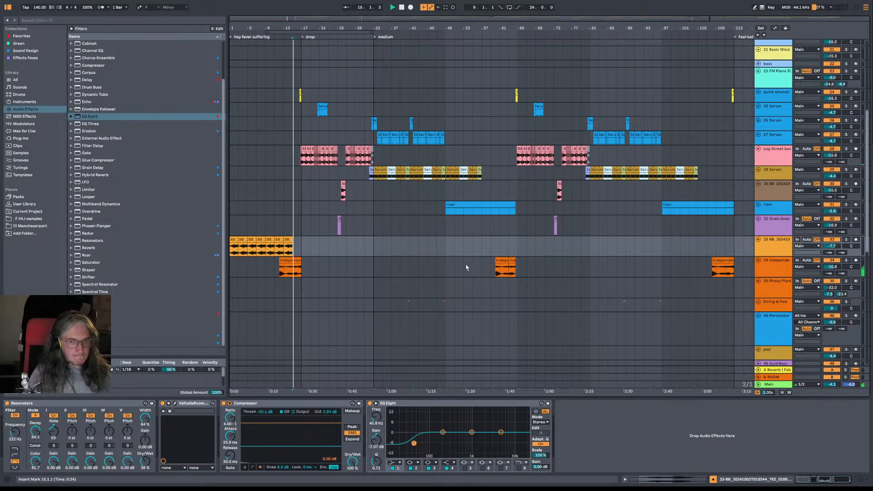
{"action": "left_click_drag", "start_coordinate": [291, 30], "coordinate": [292, 57]}
{"action": "key", "text": "space"}
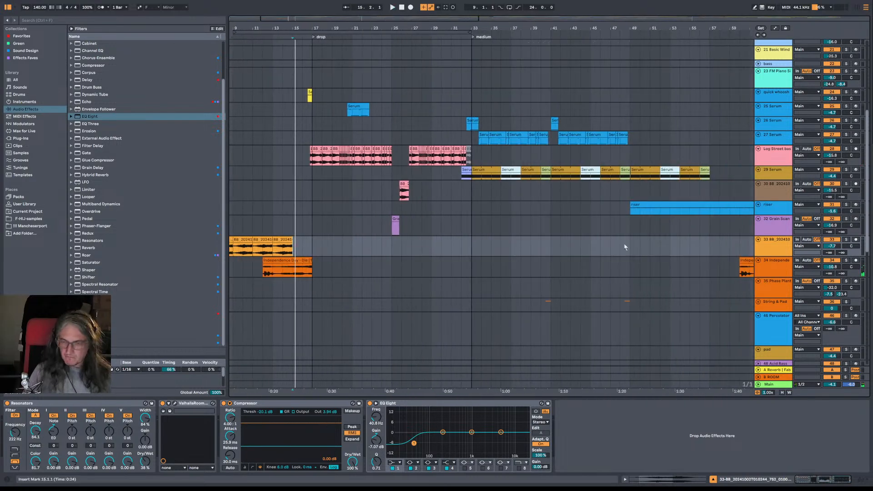
{"action": "left_click_drag", "start_coordinate": [297, 30], "coordinate": [297, 48]}
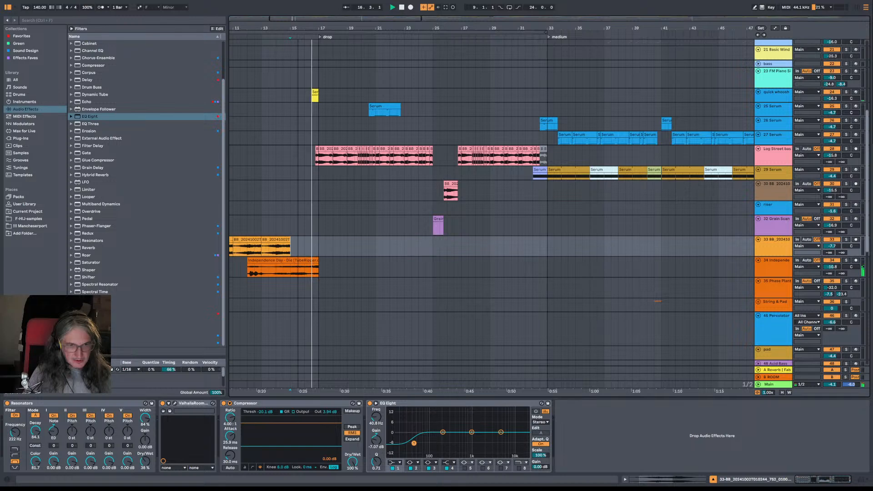
{"action": "left_click_drag", "start_coordinate": [297, 30], "coordinate": [298, 80]}
{"action": "key", "text": "space"}
{"action": "key", "text": "space"}
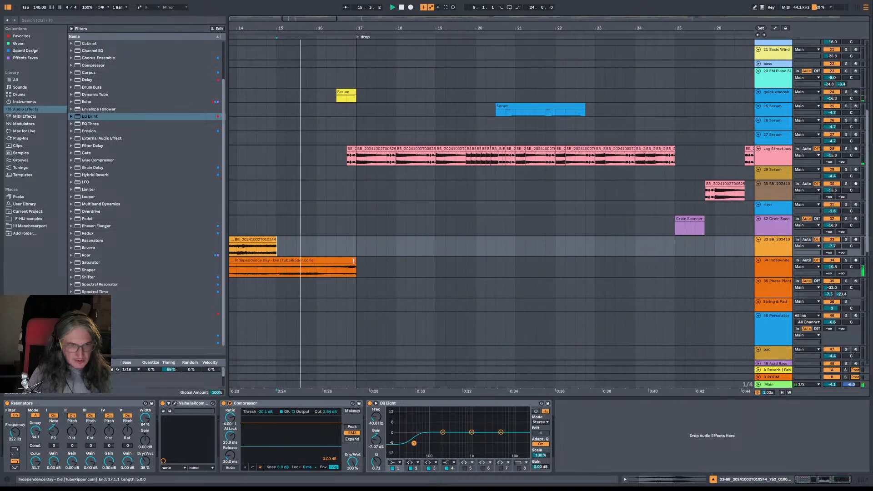
{"action": "left_click_drag", "start_coordinate": [356, 261], "coordinate": [337, 261]}
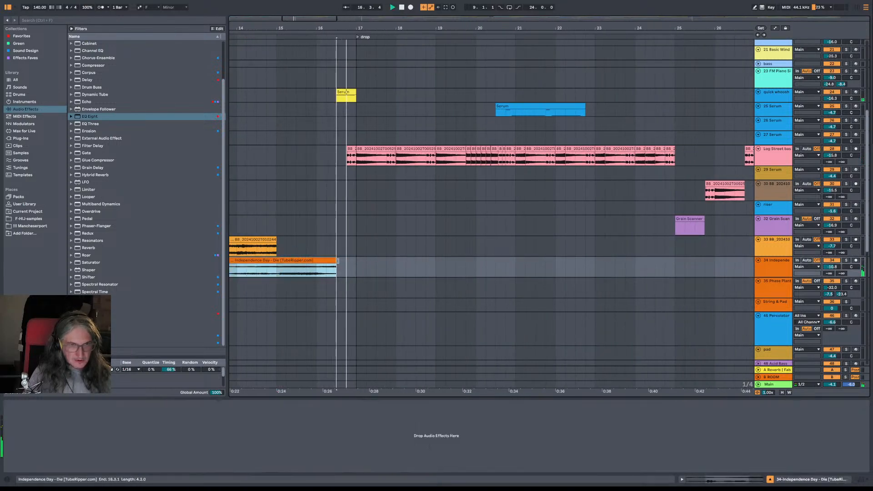
{"action": "key", "text": "space"}
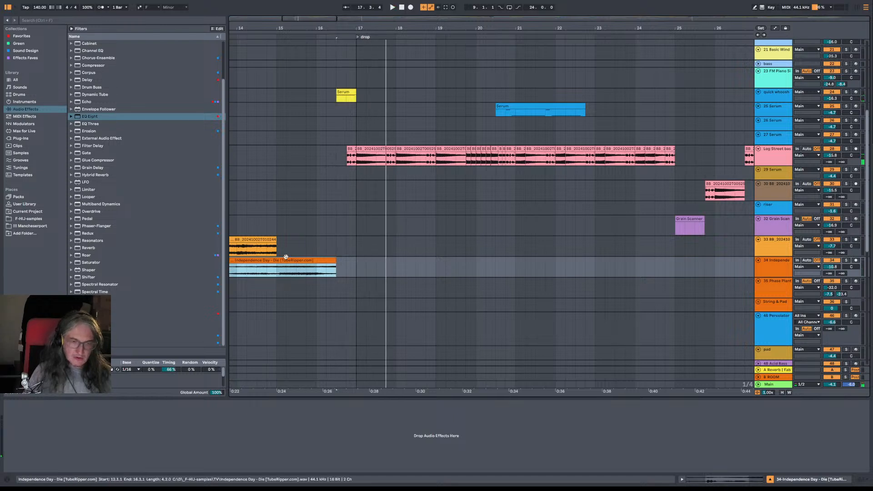
Step: Split the Independence Day clip at bar 15 and move the second part's sample start forward to its louder onset just after 6.1
{"action": "left_click", "coordinate": [278, 253]}
{"action": "left_click", "coordinate": [278, 274]}
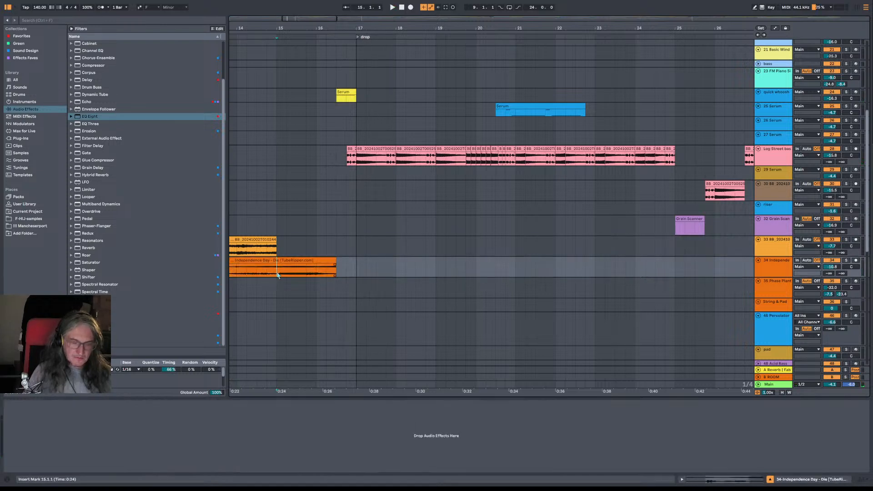
{"action": "key", "text": "space"}
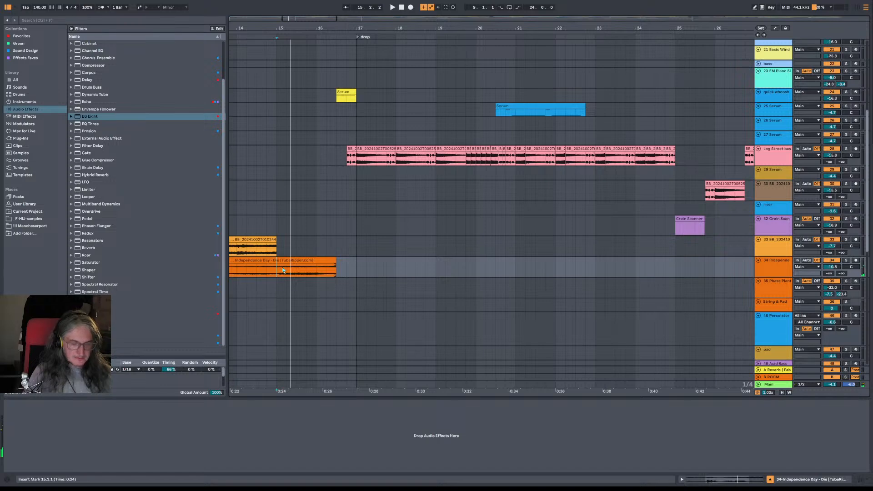
{"action": "key", "text": "ctrl+e"}
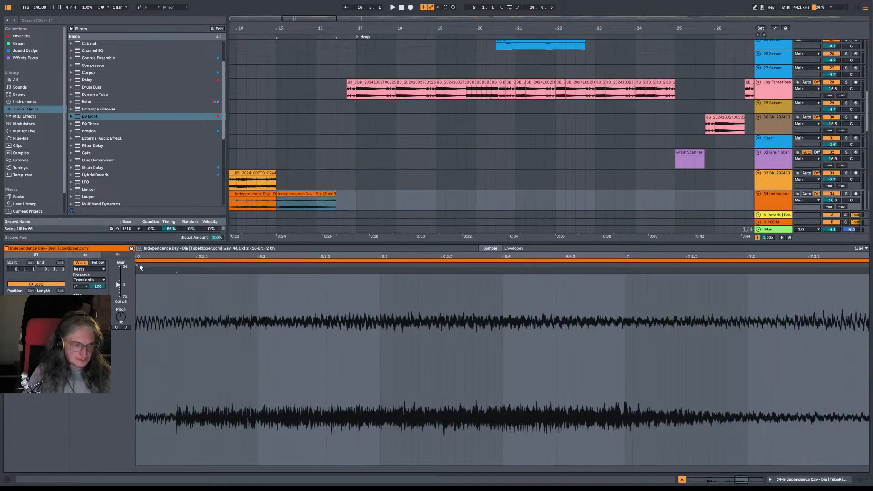
{"action": "left_click_drag", "start_coordinate": [136, 265], "coordinate": [175, 269]}
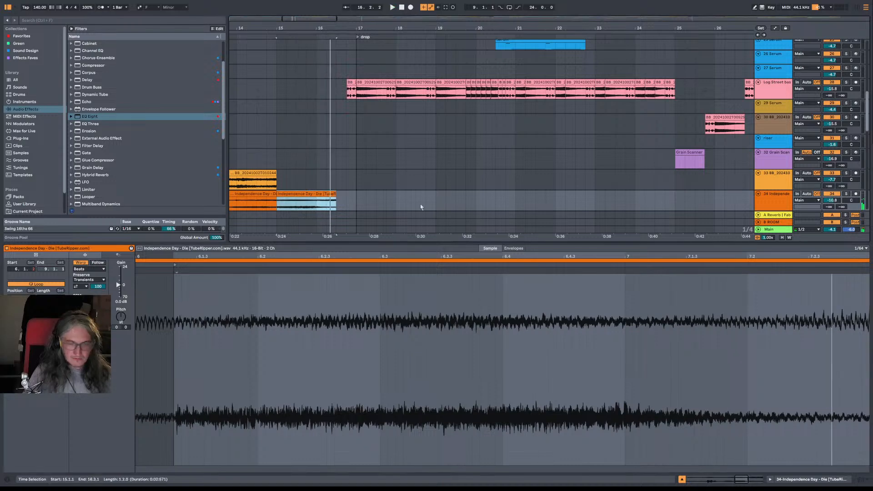
{"action": "left_click", "coordinate": [276, 207]}
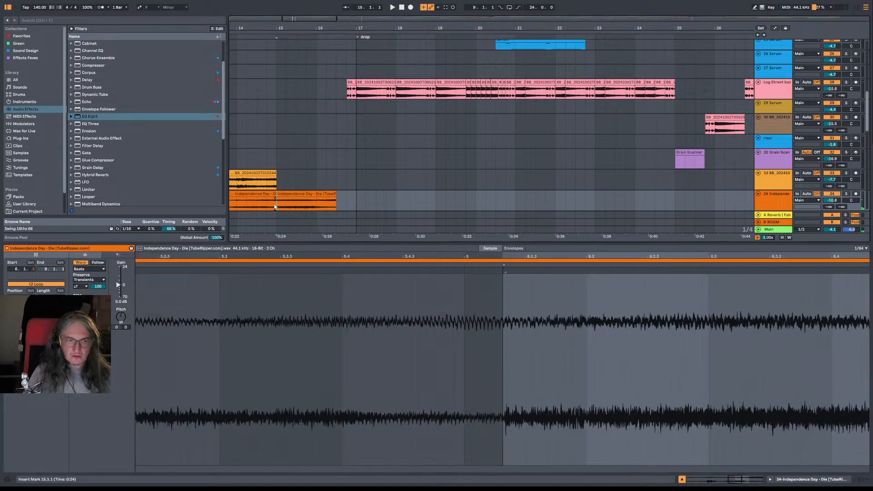
Step: Set the second Independence Day part to Complex Pro warping with formants 0.00 and transpose it up 4 semitones
{"action": "left_click", "coordinate": [785, 203]}
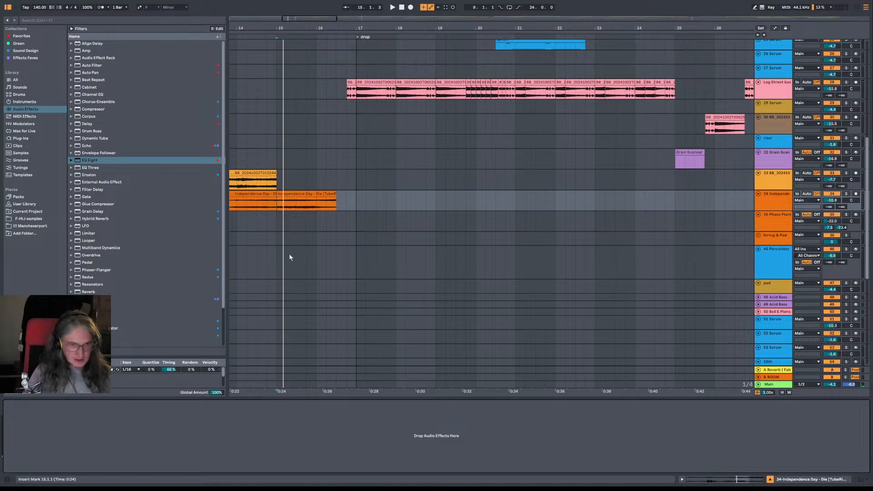
{"action": "left_click", "coordinate": [344, 193], "text": "shift"}
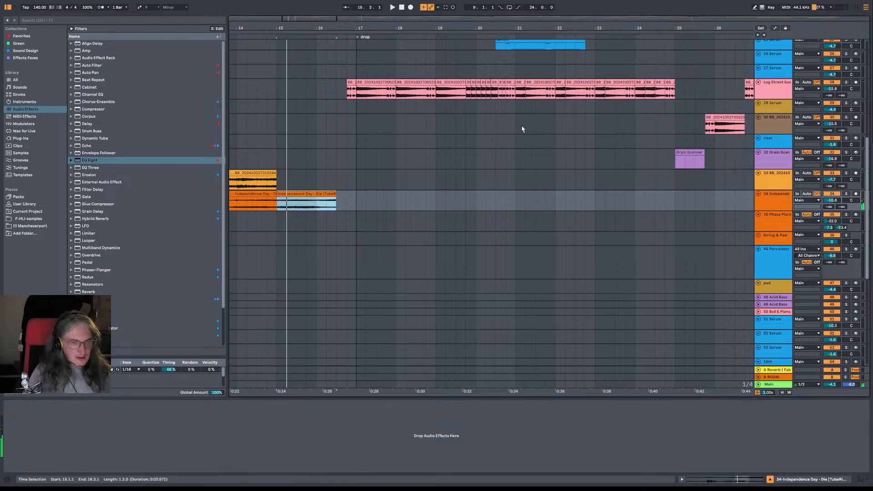
{"action": "double_click", "coordinate": [317, 191]}
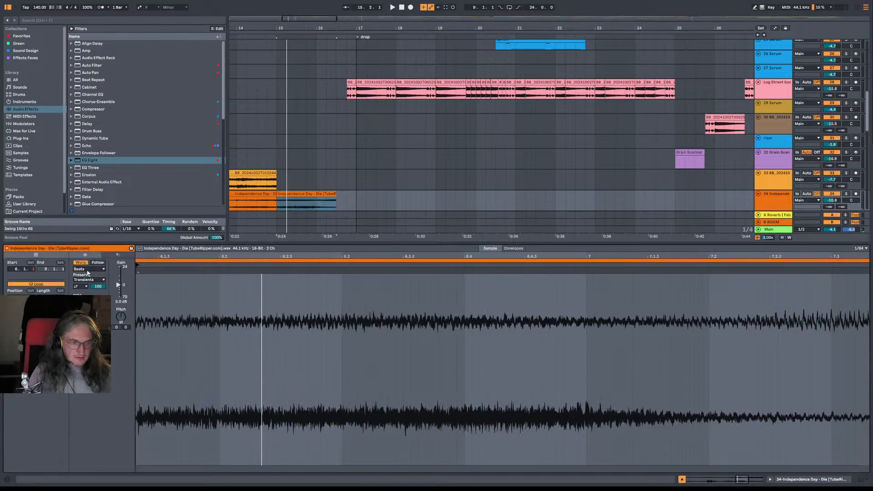
{"action": "left_click", "coordinate": [84, 303]}
{"action": "key", "text": "space"}
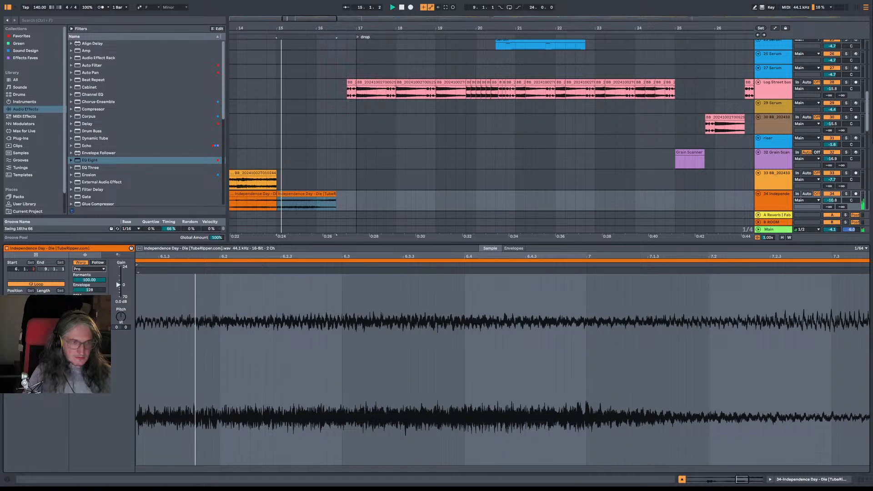
{"action": "key", "text": "space"}
{"action": "key", "text": "space"}
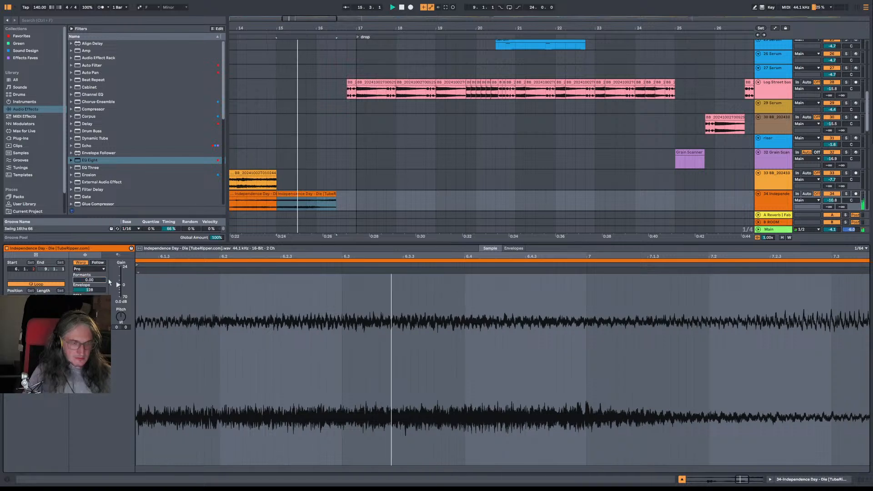
{"action": "left_click_drag", "start_coordinate": [122, 321], "coordinate": [122, 310]}
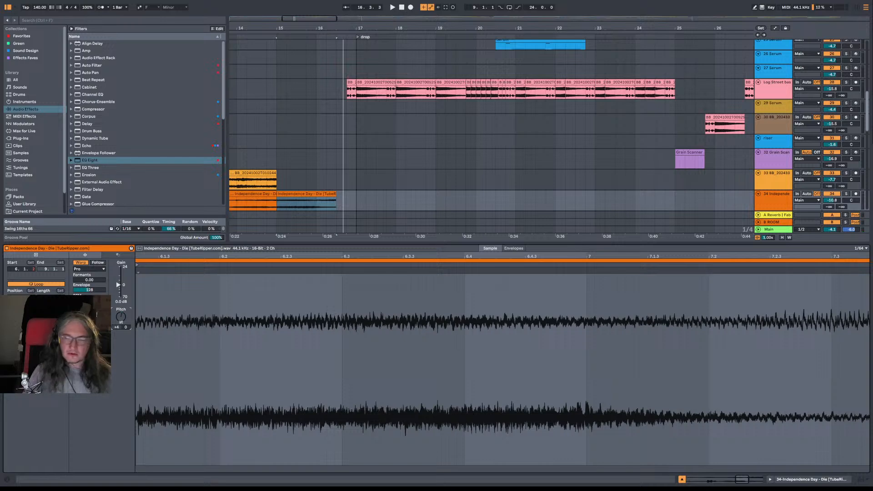
Step: Play the bass at the start of the drop from bar 17 to check its pitch against the sample
{"action": "left_click_drag", "start_coordinate": [343, 155], "coordinate": [452, 137]}
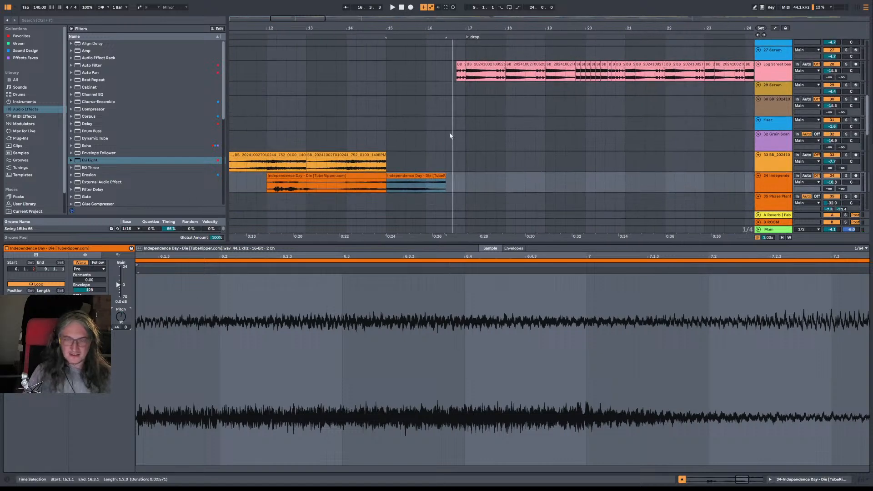
{"action": "left_click_drag", "start_coordinate": [522, 112], "coordinate": [380, 134]}
{"action": "left_click_drag", "start_coordinate": [482, 160], "coordinate": [433, 188]}
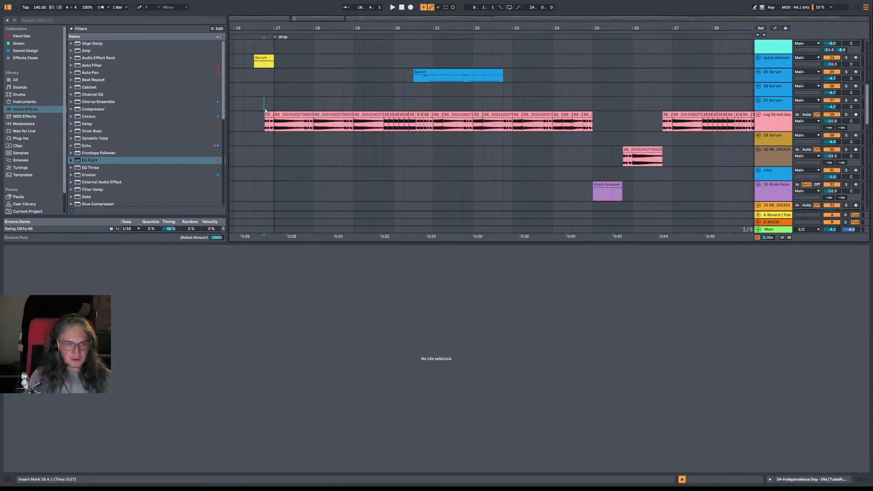
{"action": "left_click", "coordinate": [264, 109]}
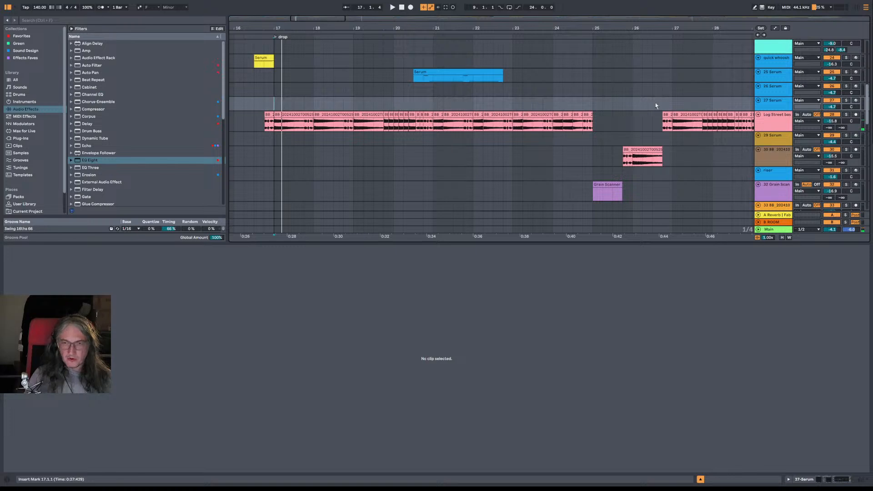
{"action": "scroll", "coordinate": [421, 179], "scroll_direction": "down", "scroll_amount": 5}
{"action": "scroll", "coordinate": [487, 121], "scroll_direction": "left", "scroll_amount": 5}
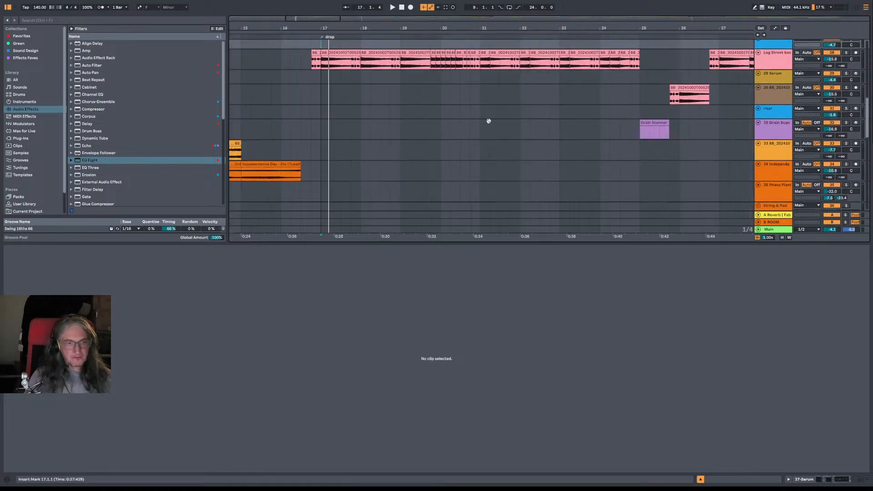
Step: Play the second Independence Day part from bar 15 and set its transposition to +3 semitones
{"action": "left_click", "coordinate": [382, 131]}
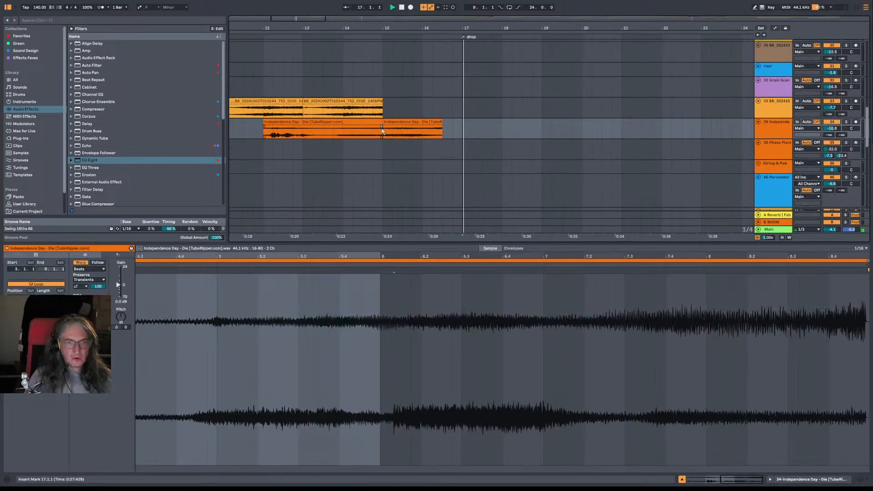
{"action": "left_click", "coordinate": [383, 133]}
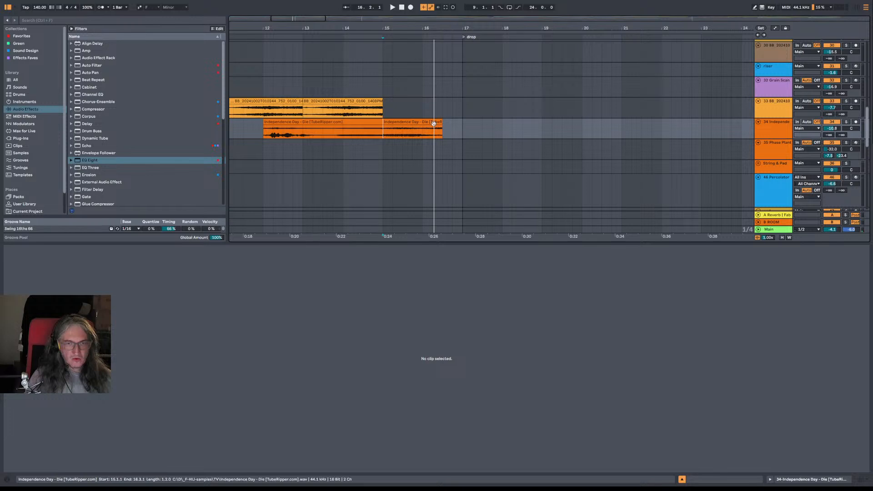
{"action": "left_click", "coordinate": [434, 124]}
{"action": "key", "text": "space"}
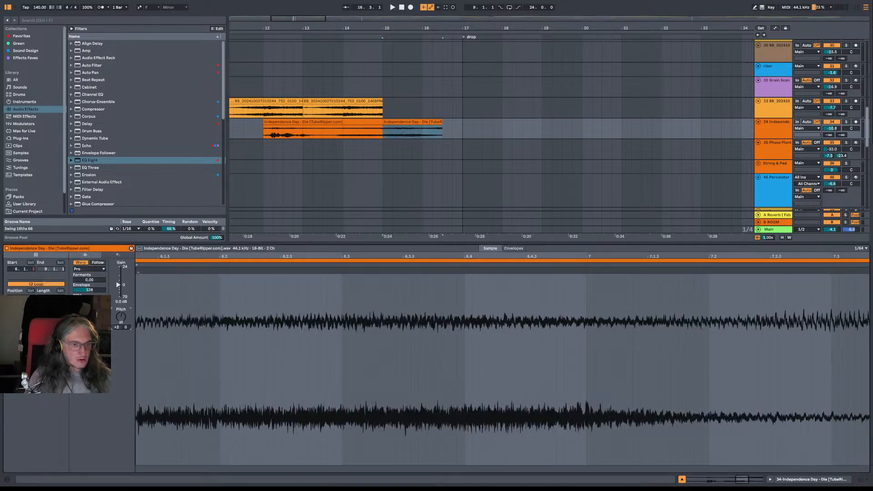
Step: Extend the second Independence Day part to 16.4.1 and set the first part to Complex Pro warping
{"action": "mouse_move", "coordinate": [440, 129]}
{"action": "left_mouse_down"}
{"action": "mouse_move", "coordinate": [462, 127]}
{"action": "mouse_move", "coordinate": [451, 126]}
{"action": "left_mouse_up"}
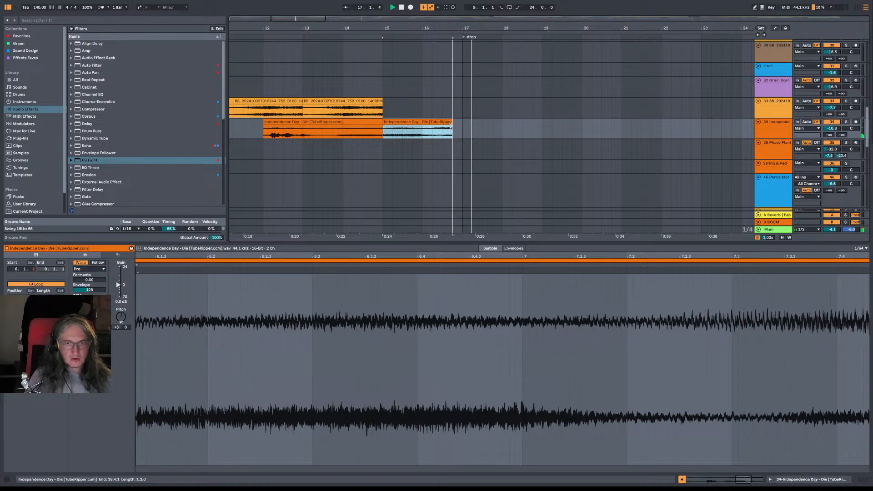
{"action": "left_click", "coordinate": [266, 134]}
{"action": "left_click", "coordinate": [335, 122]}
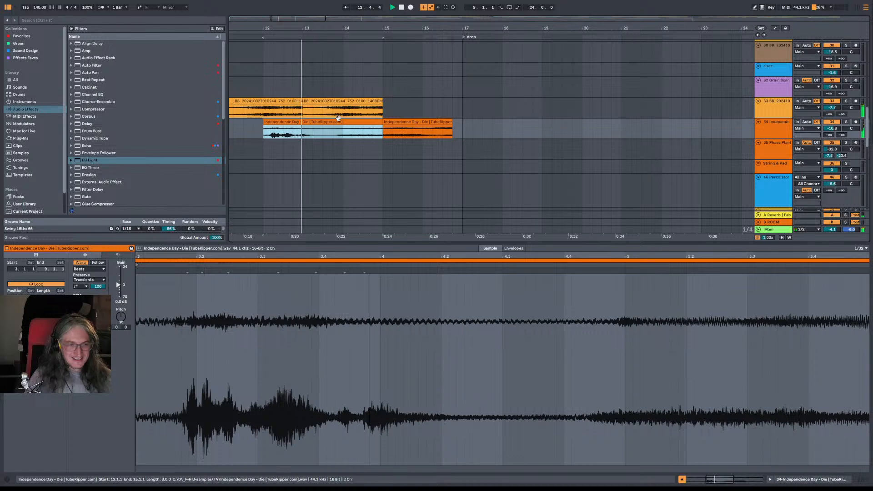
{"action": "left_click", "coordinate": [89, 269]}
{"action": "left_click", "coordinate": [91, 307]}
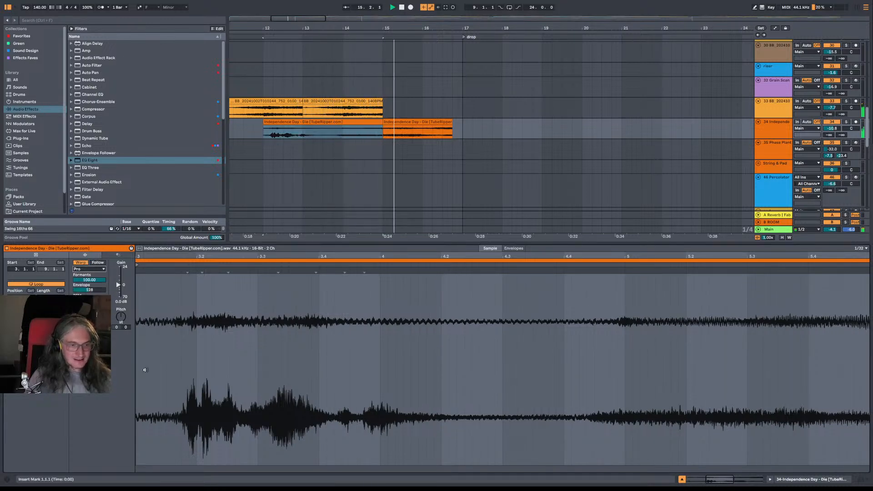
Step: Play the first Independence Day part from bar 12 to compare formants at 0.00 and 100.00, ending on 100.00
{"action": "left_click", "coordinate": [388, 122]}
{"action": "left_click", "coordinate": [357, 122]}
{"action": "left_click_drag", "start_coordinate": [119, 316], "coordinate": [120, 311]}
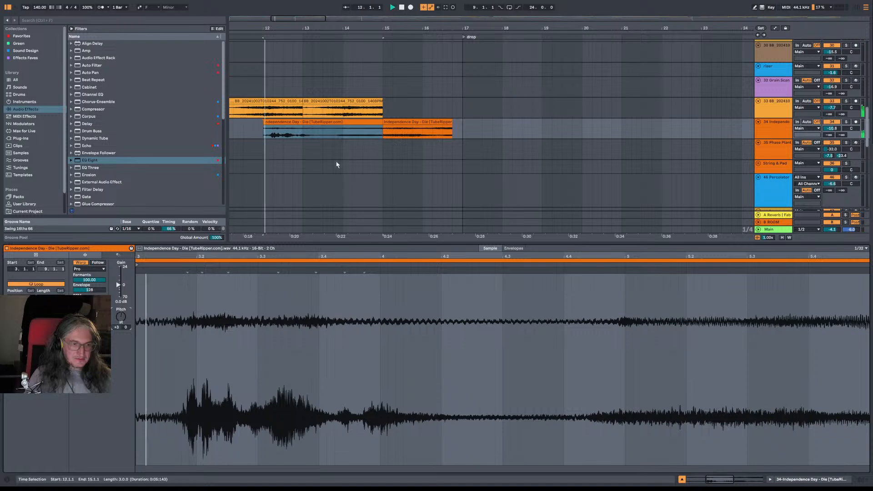
{"action": "left_click", "coordinate": [404, 122]}
{"action": "left_click", "coordinate": [357, 122]}
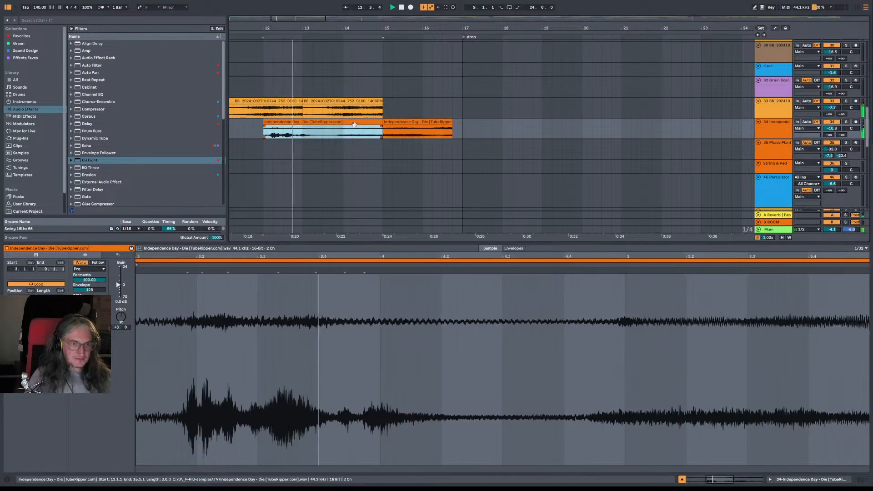
{"action": "key", "text": "space"}
{"action": "key", "text": "space"}
{"action": "left_click", "coordinate": [90, 281]}
{"action": "left_click_drag", "start_coordinate": [90, 280], "coordinate": [89, 234]}
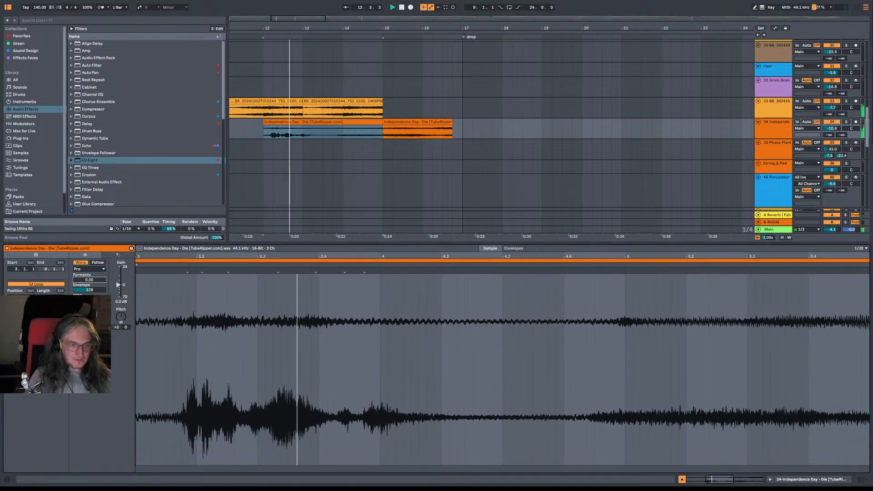
{"action": "key", "text": "space"}
{"action": "key", "text": "space"}
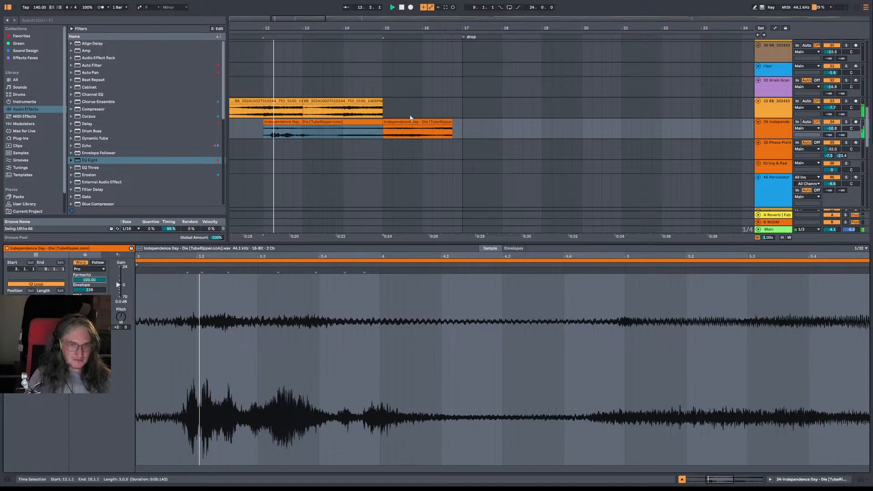
Step: Set the second Independence Day part's formants to 100.00 and play it from bar 15
{"action": "left_click", "coordinate": [409, 122]}
{"action": "left_click_drag", "start_coordinate": [90, 281], "coordinate": [90, 235]}
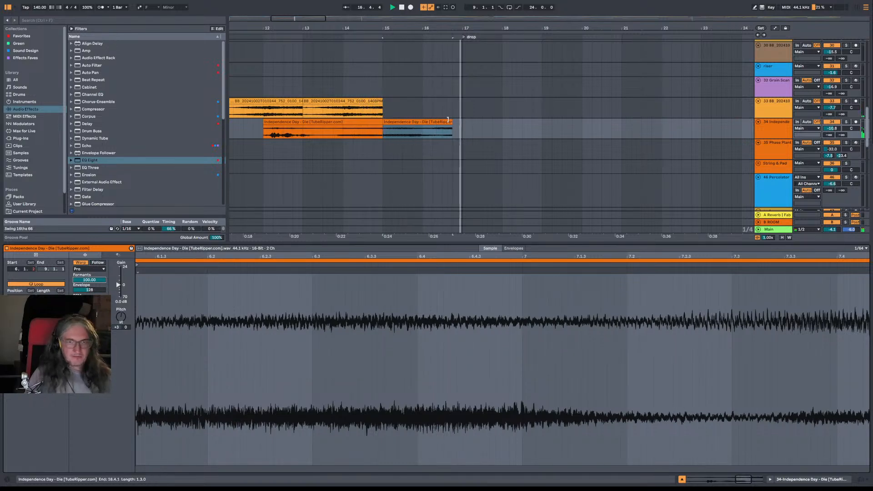
{"action": "left_click", "coordinate": [383, 115]}
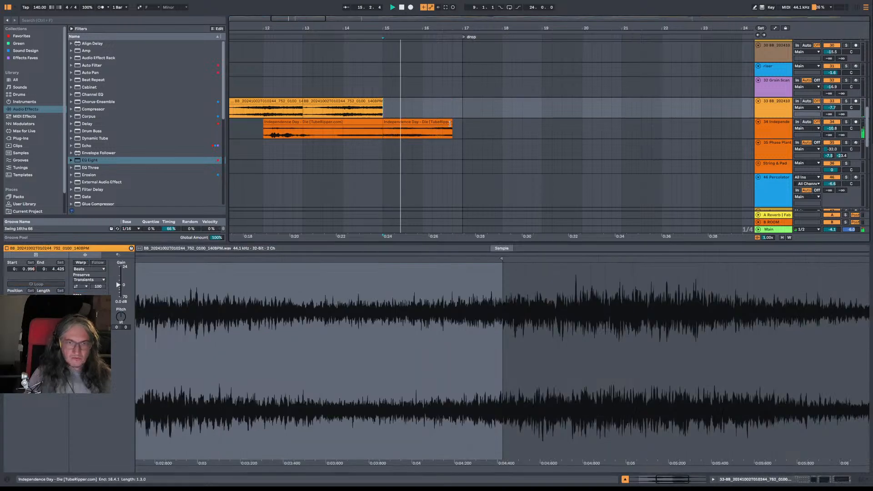
Step: Shorten the second Independence Day part so it ends at bar 16 and play the transition from bar 15
{"action": "left_click_drag", "start_coordinate": [449, 124], "coordinate": [423, 121]}
{"action": "left_click", "coordinate": [385, 113]}
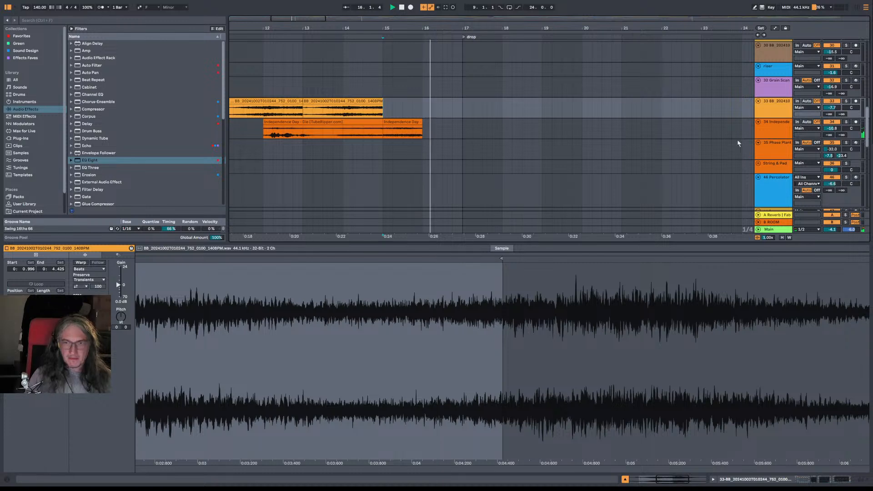
{"action": "left_click", "coordinate": [418, 128]}
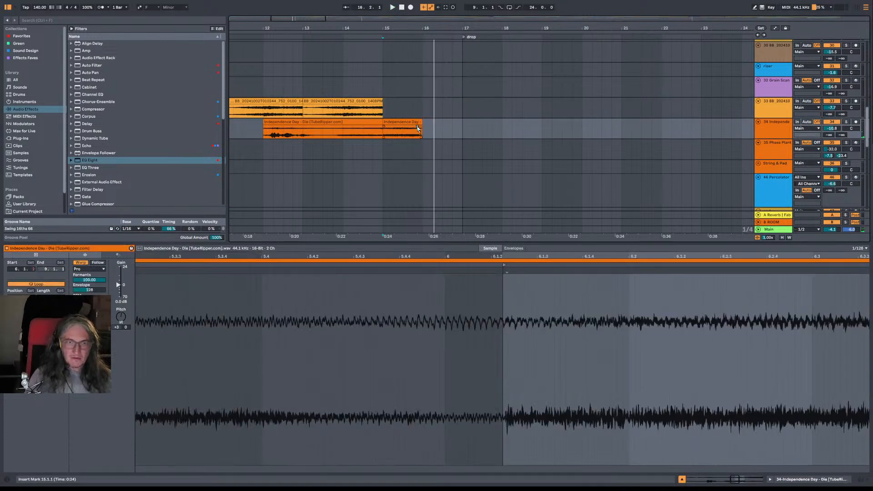
{"action": "key", "text": "space"}
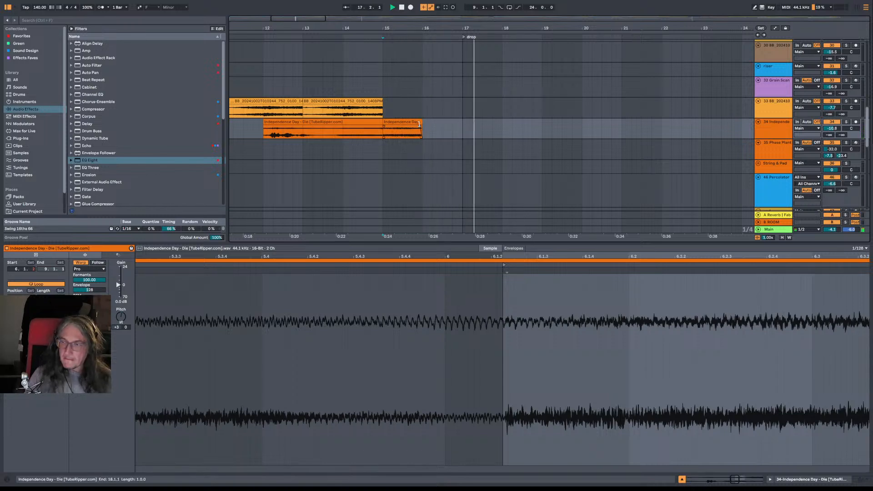
{"action": "left_click", "coordinate": [386, 108]}
Step: Add a Delay to the Independence Day track and set its synced delay time to 4 sixteenths
{"action": "double_click", "coordinate": [777, 125]}
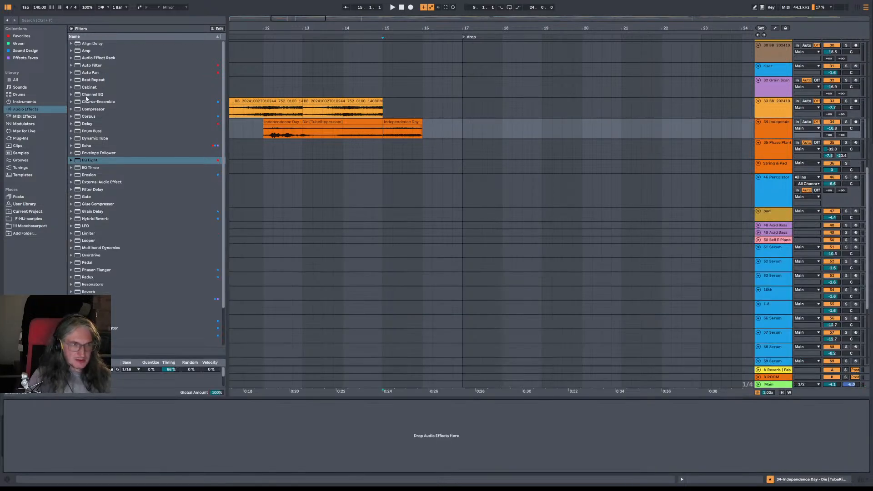
{"action": "left_click", "coordinate": [89, 125]}
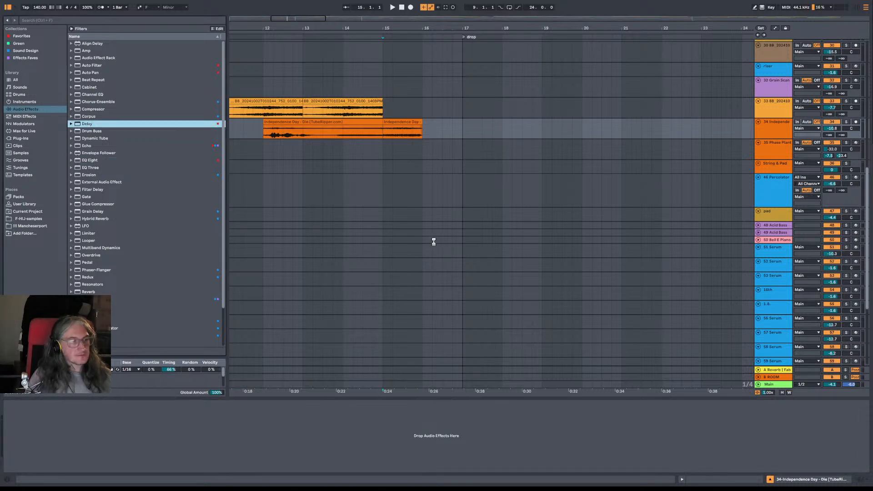
{"action": "key", "text": "Return"}
{"action": "key", "text": "space"}
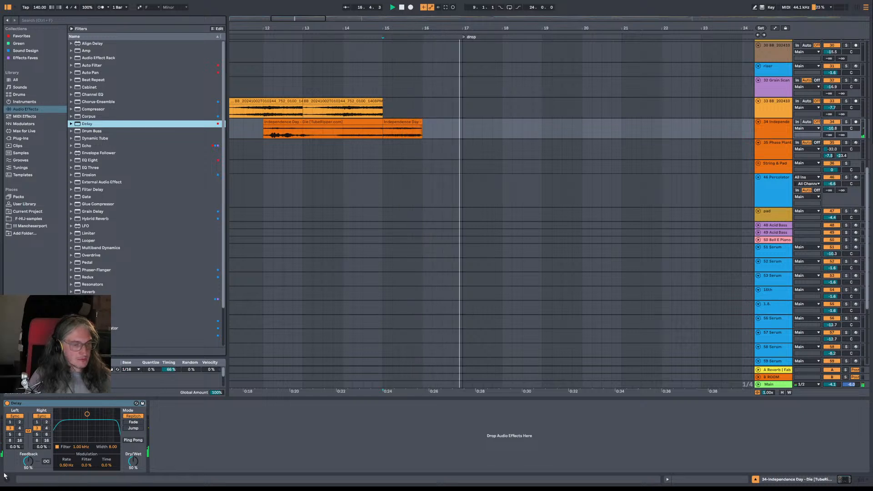
{"action": "left_click", "coordinate": [46, 428]}
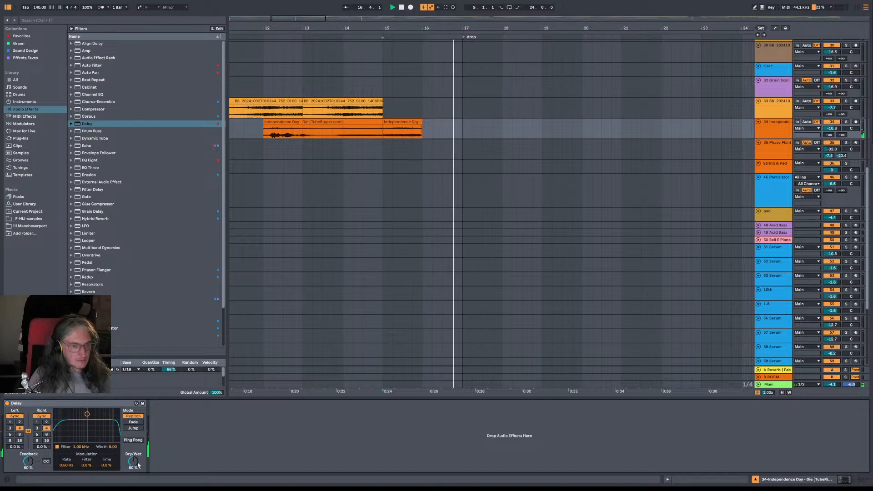
Step: Lower the Delay's dry/wet mix to 30% while playing the second part from bar 15
{"action": "left_click_drag", "start_coordinate": [138, 464], "coordinate": [138, 468]}
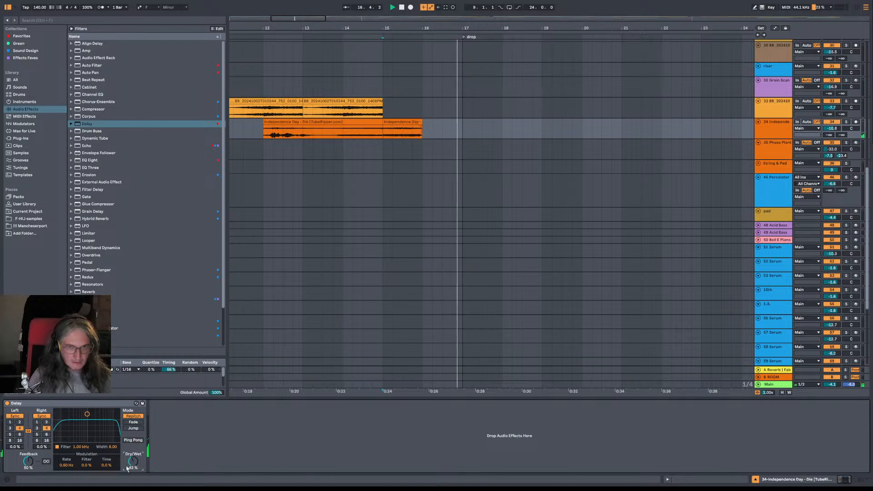
{"action": "left_click_drag", "start_coordinate": [131, 467], "coordinate": [131, 473]}
{"action": "key", "text": "space"}
{"action": "key", "text": "space"}
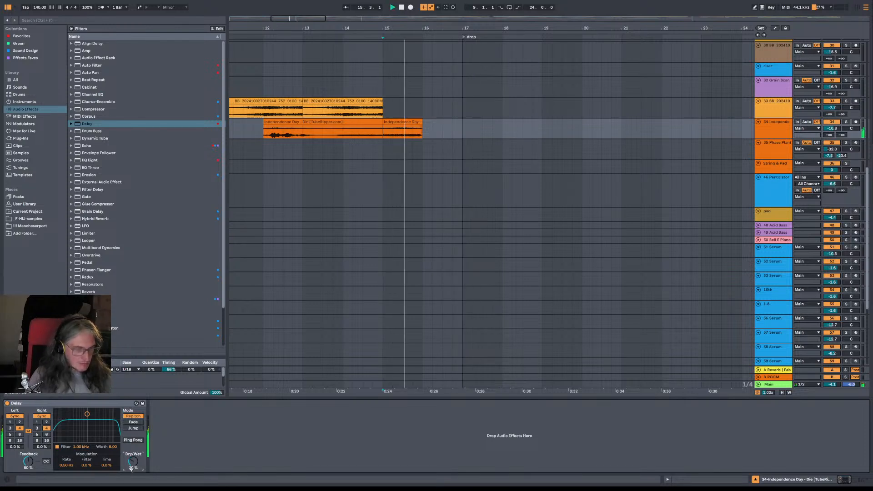
Step: Reduce the Delay's feedback to 29% and its dry/wet mix to 26%
{"action": "left_click_drag", "start_coordinate": [28, 467], "coordinate": [28, 475]}
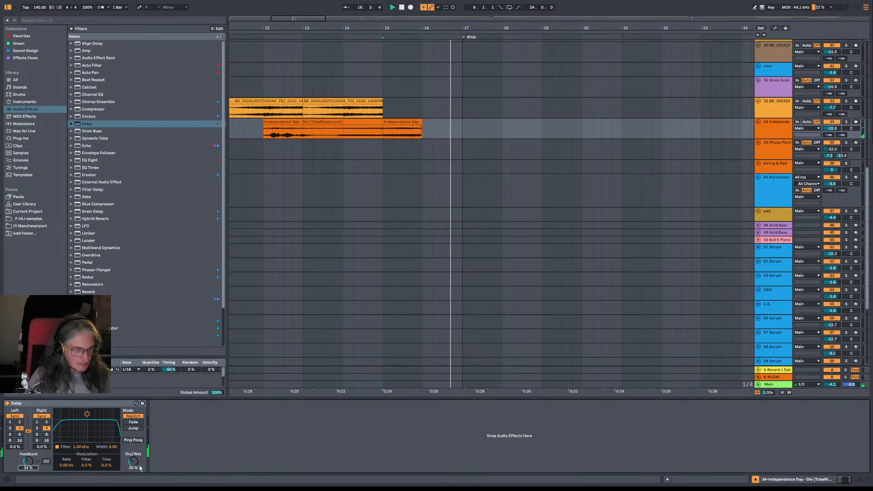
{"action": "left_click_drag", "start_coordinate": [132, 464], "coordinate": [132, 467]}
{"action": "key", "text": "space"}
{"action": "key", "text": "space"}
{"action": "left_click_drag", "start_coordinate": [27, 461], "coordinate": [27, 464]}
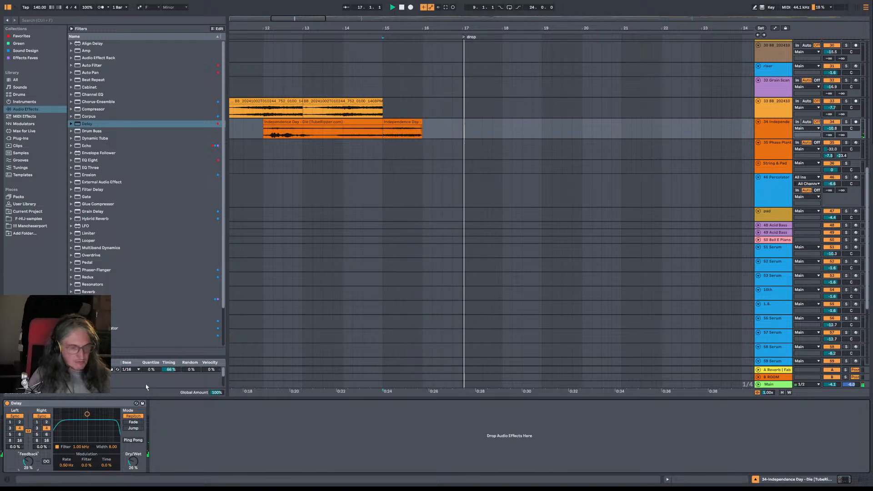
Step: Play the layered samples from bars 12 and 13 to check the Independence Day track with its Delay
{"action": "left_click", "coordinate": [264, 130]}
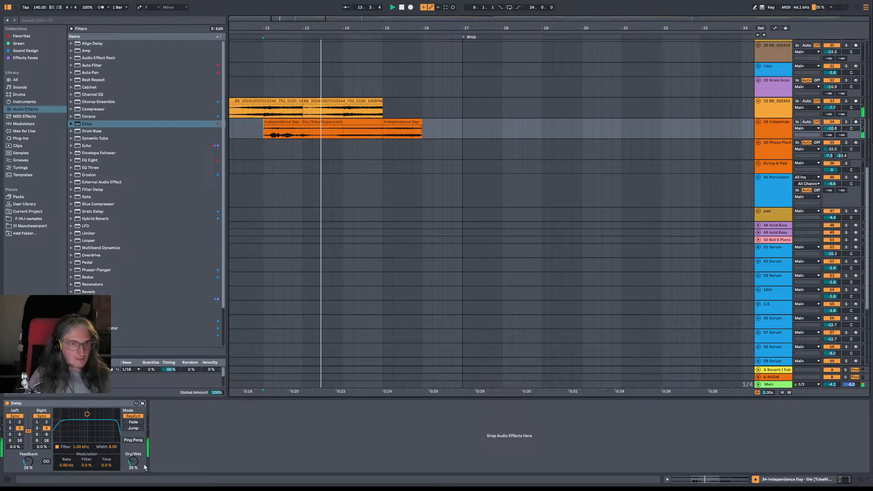
{"action": "left_click", "coordinate": [267, 239]}
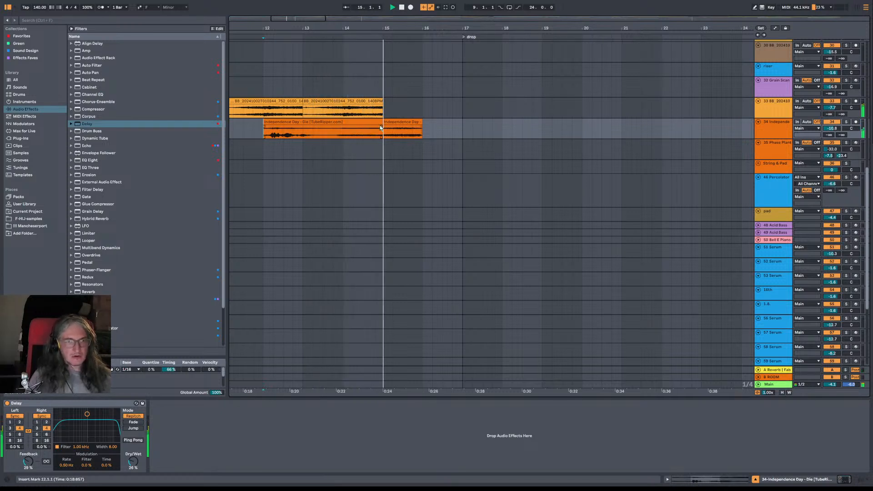
{"action": "left_click", "coordinate": [304, 108]}
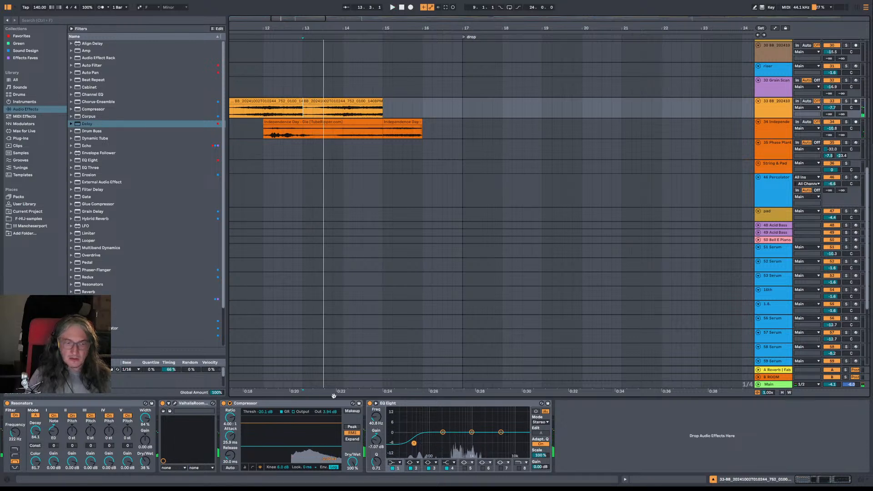
{"action": "left_click", "coordinate": [776, 136]}
{"action": "key", "text": "space"}
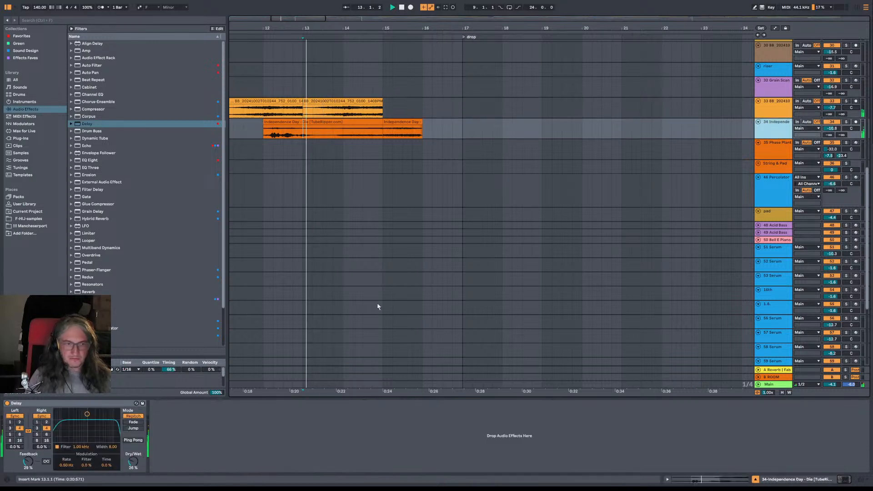
Step: Shorten the last BB_20241002 clip above the Independence Day sample so it ends at 14.3.1
{"action": "left_click_drag", "start_coordinate": [383, 101], "coordinate": [343, 101]}
{"action": "left_click", "coordinate": [264, 116]}
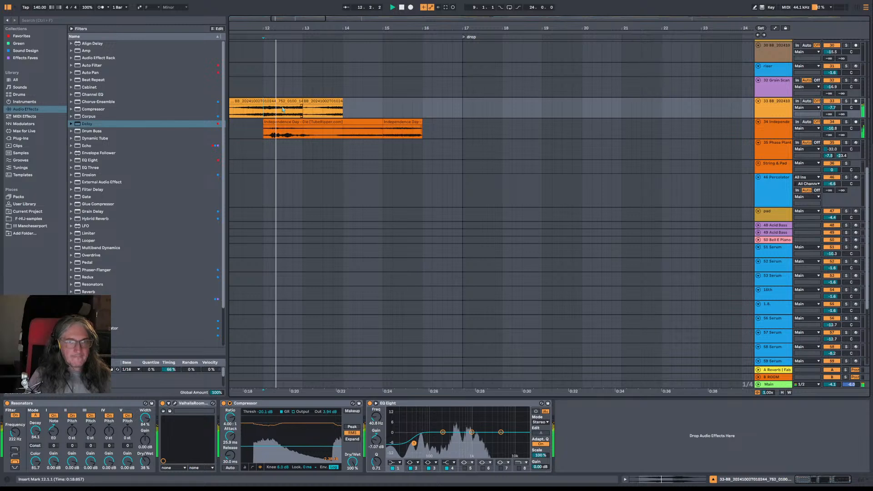
{"action": "left_click", "coordinate": [340, 101]}
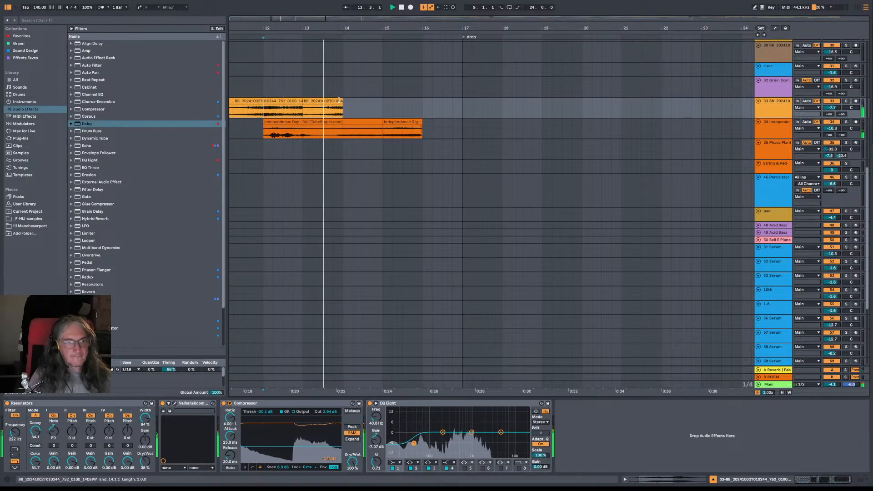
{"action": "left_click_drag", "start_coordinate": [343, 101], "coordinate": [363, 101]}
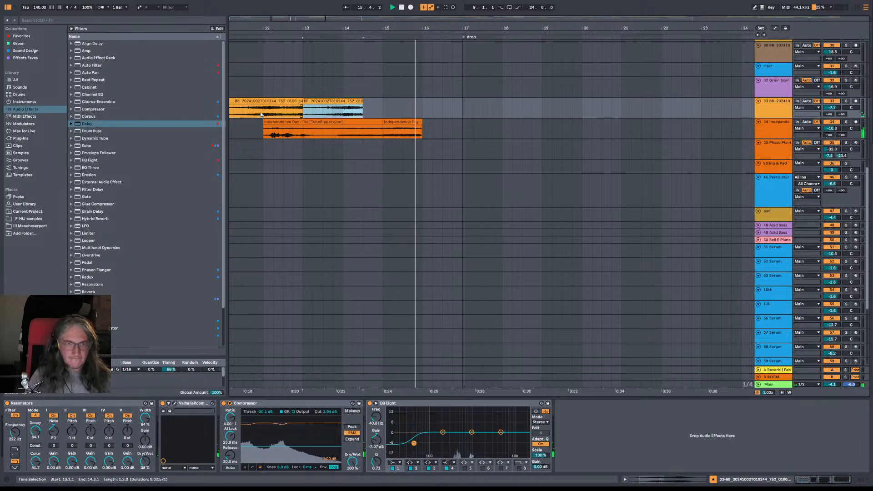
Step: Play the build-up from 10.4.1 into the drop and check the quick whoosh clip before bar 17
{"action": "scroll", "coordinate": [318, 84], "scroll_direction": "left", "scroll_amount": 3}
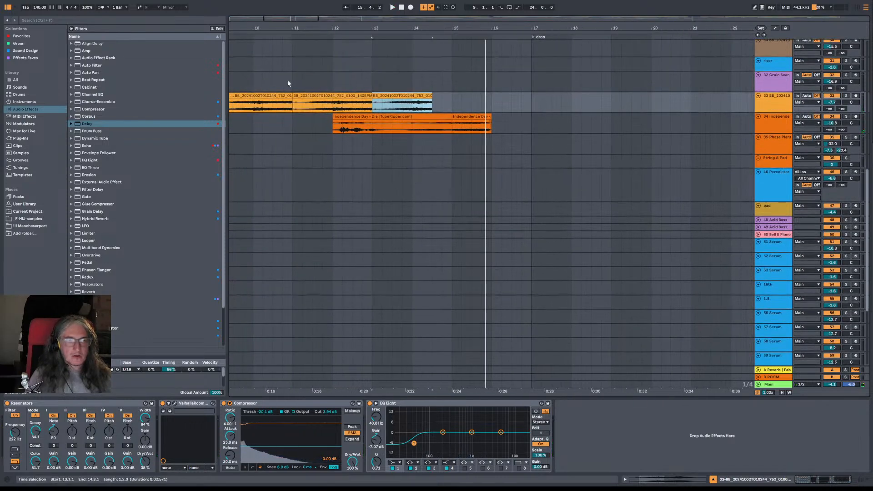
{"action": "left_click", "coordinate": [287, 86]}
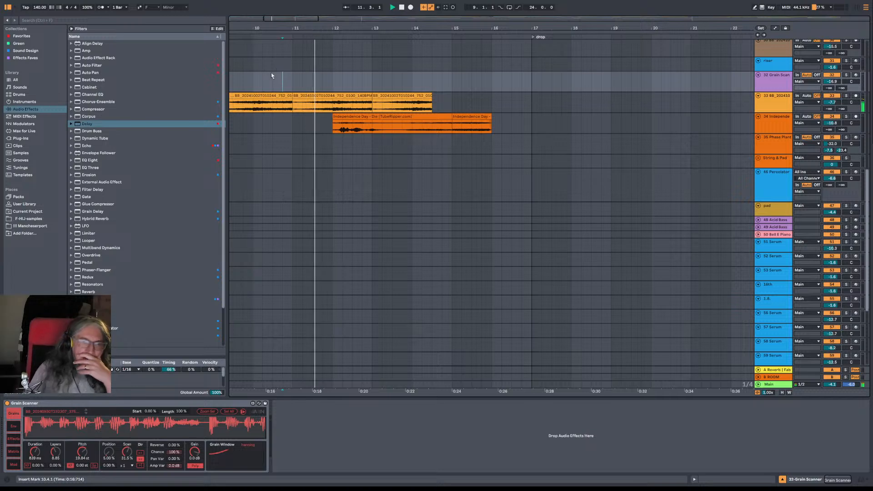
{"action": "left_click_drag", "start_coordinate": [342, 73], "coordinate": [332, 256]}
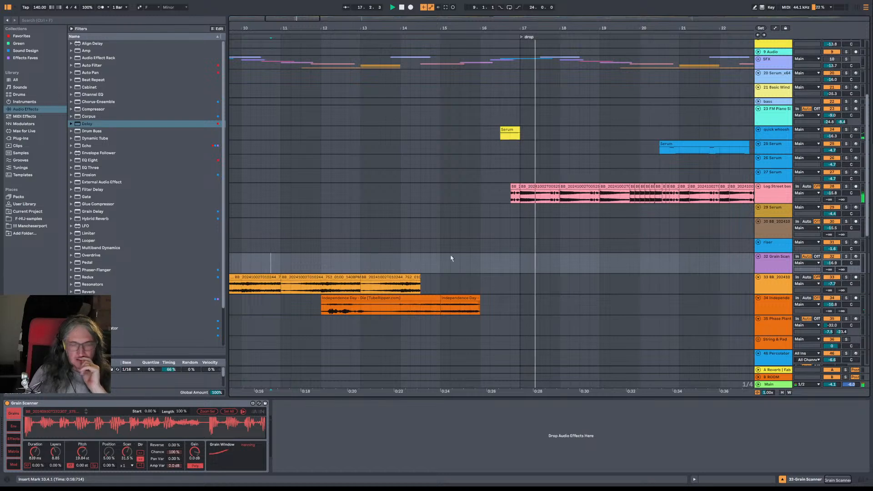
{"action": "left_click", "coordinate": [482, 134]}
{"action": "left_click", "coordinate": [511, 131]}
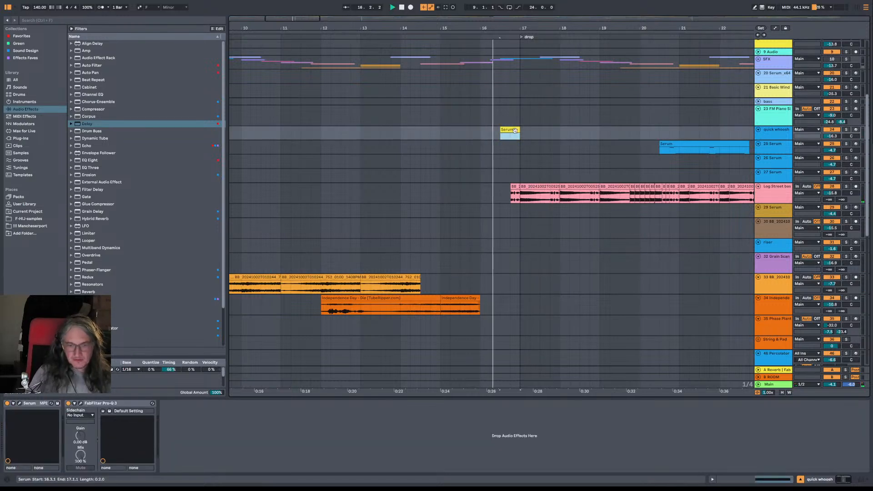
Step: Solo the Crisp Kit track, play its fill leading into bar 17, and unsolo it
{"action": "scroll", "coordinate": [514, 133], "scroll_direction": "up", "scroll_amount": 5}
{"action": "left_click", "coordinate": [501, 143]}
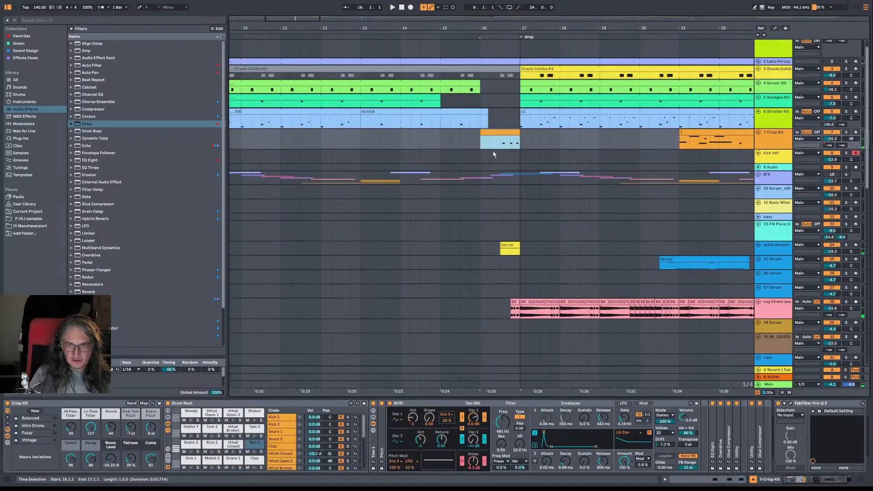
{"action": "left_click", "coordinate": [849, 133]}
{"action": "key", "text": "space"}
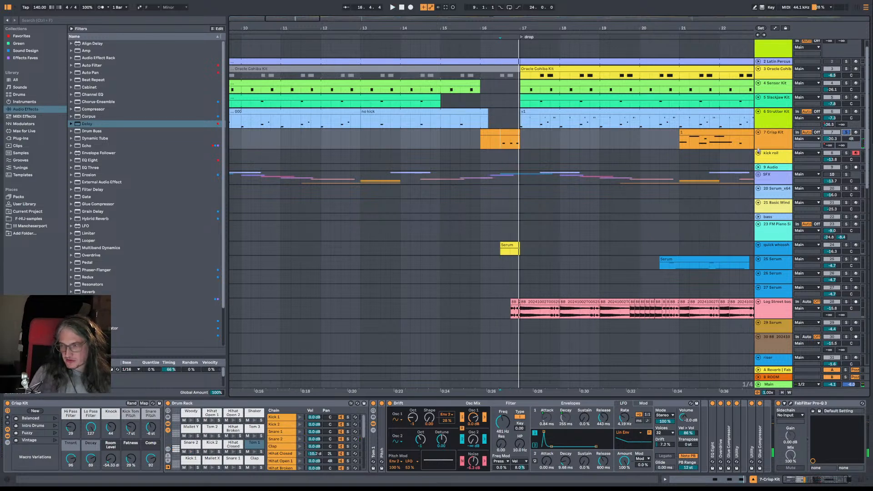
{"action": "left_click", "coordinate": [846, 133]}
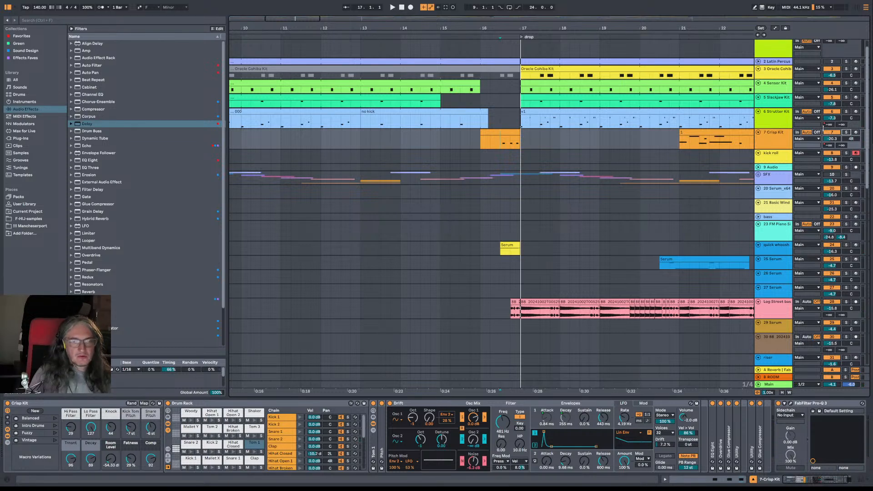
{"action": "left_click", "coordinate": [499, 232]}
{"action": "scroll", "coordinate": [707, 130], "scroll_direction": "up", "scroll_amount": 1}
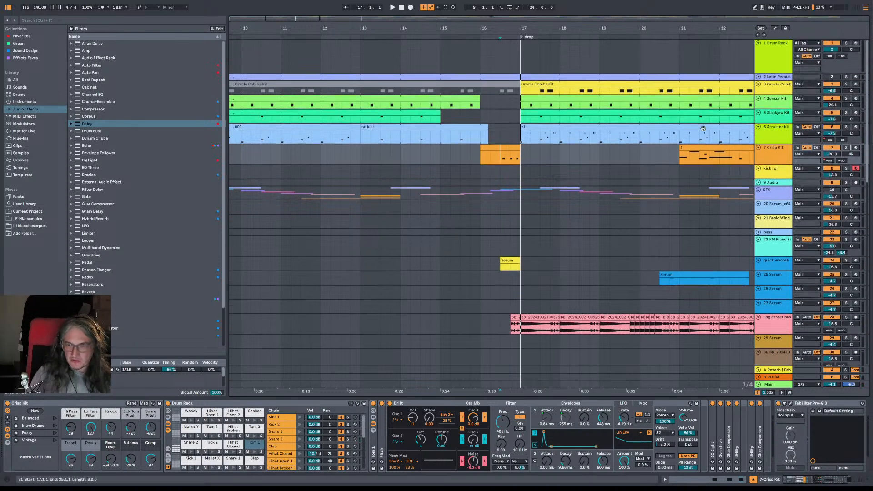
Step: Save the Live Set as a separate file with Save Live Set As
{"action": "left_click_drag", "start_coordinate": [647, 28], "coordinate": [459, 27]}
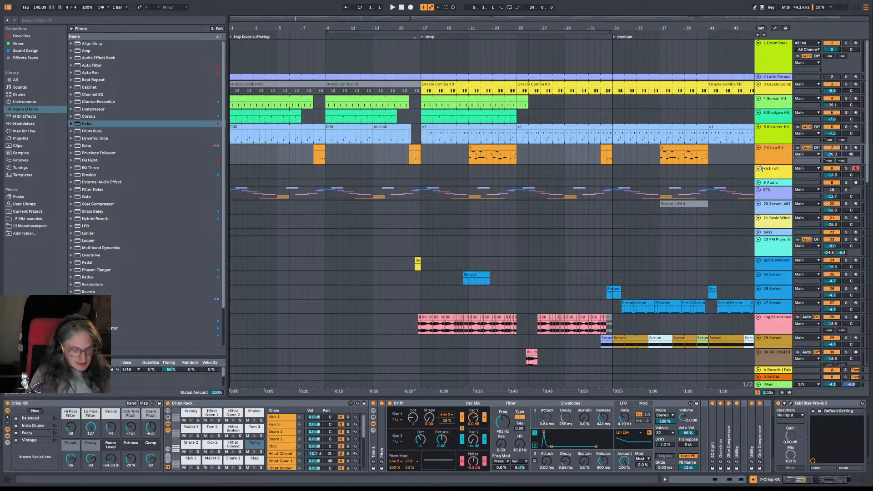
{"action": "key", "text": "ctrl+shift+s"}
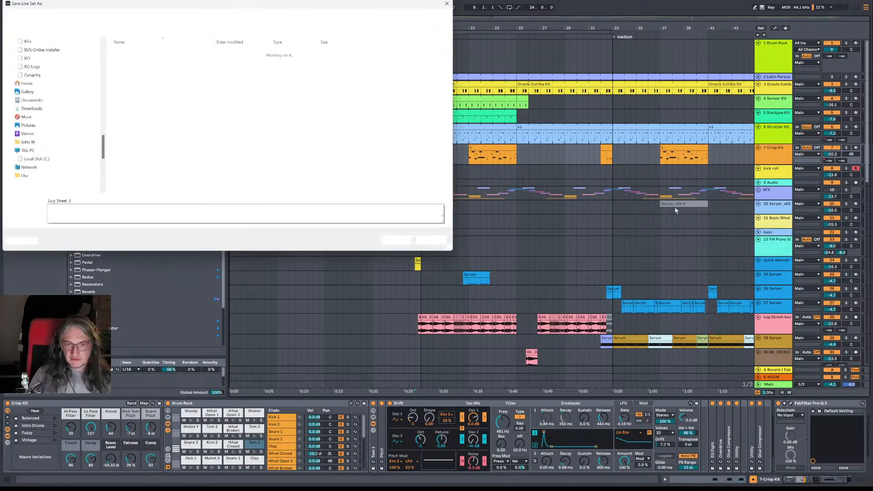
{"action": "key", "text": "Return"}
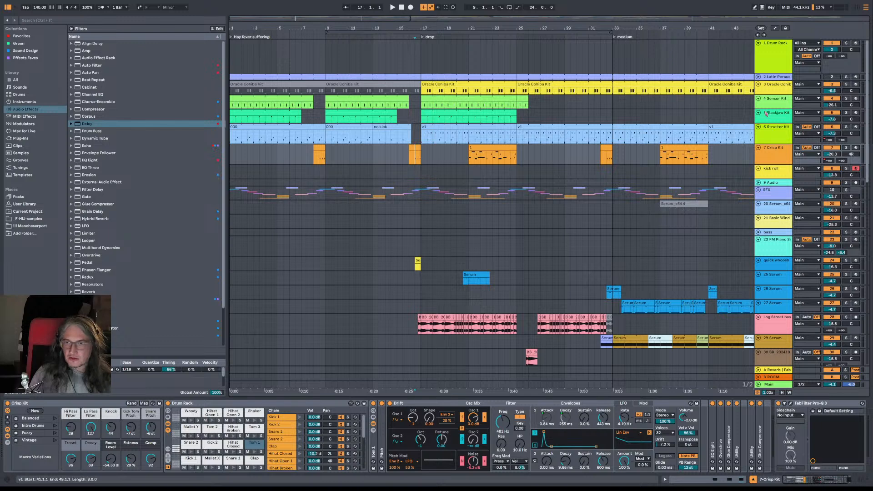
Step: Look through all the tracks, from the first Drum Rack down to the last Grain Scanner track, for usable drum sounds
{"action": "left_click", "coordinate": [782, 65]}
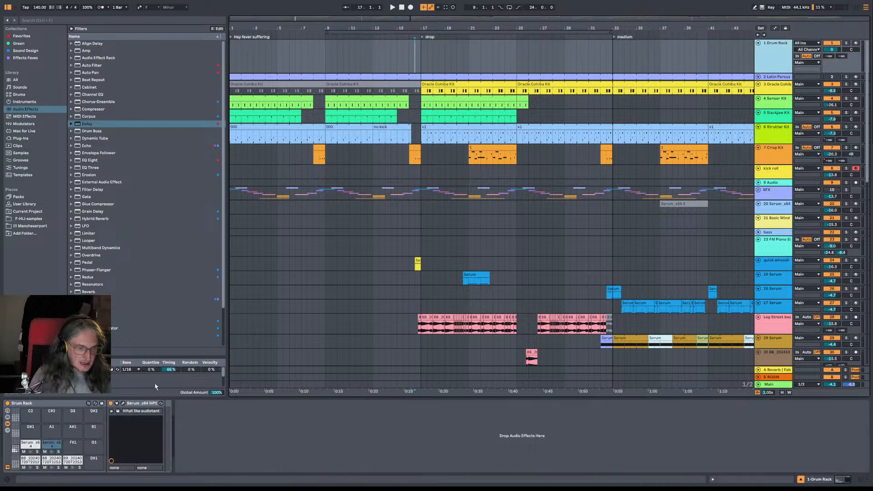
{"action": "scroll", "coordinate": [706, 182], "scroll_direction": "down", "scroll_amount": 5}
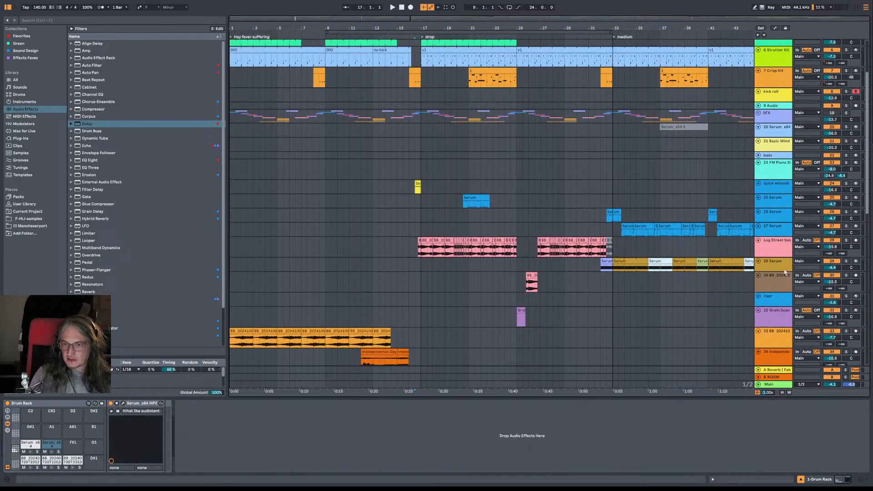
{"action": "scroll", "coordinate": [783, 270], "scroll_direction": "down", "scroll_amount": 10}
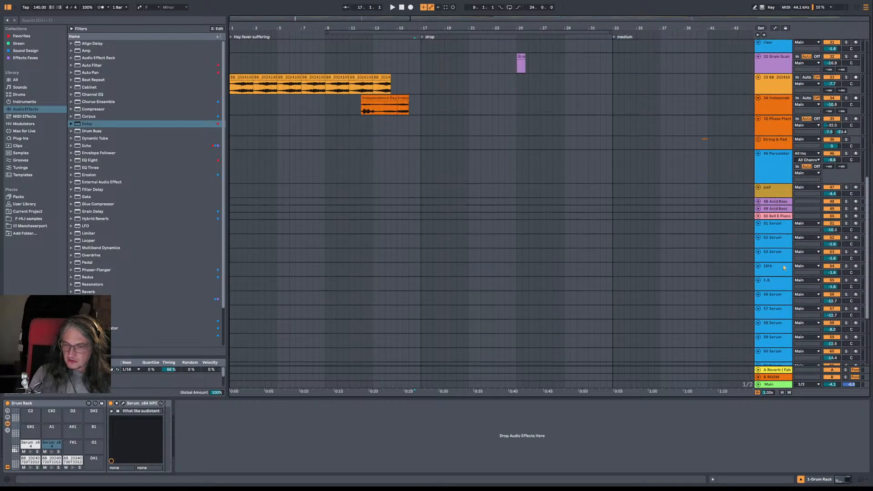
{"action": "scroll", "coordinate": [783, 268], "scroll_direction": "down", "scroll_amount": 3}
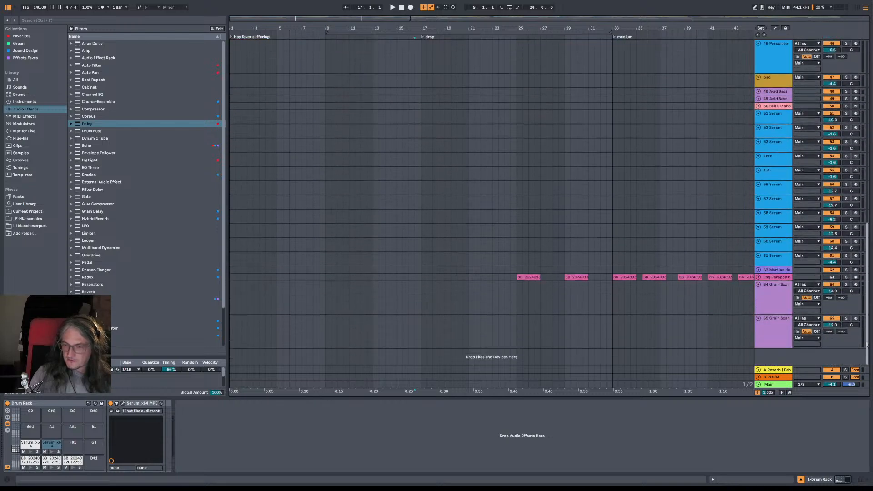
{"action": "left_click_drag", "start_coordinate": [869, 345], "coordinate": [869, 161]}
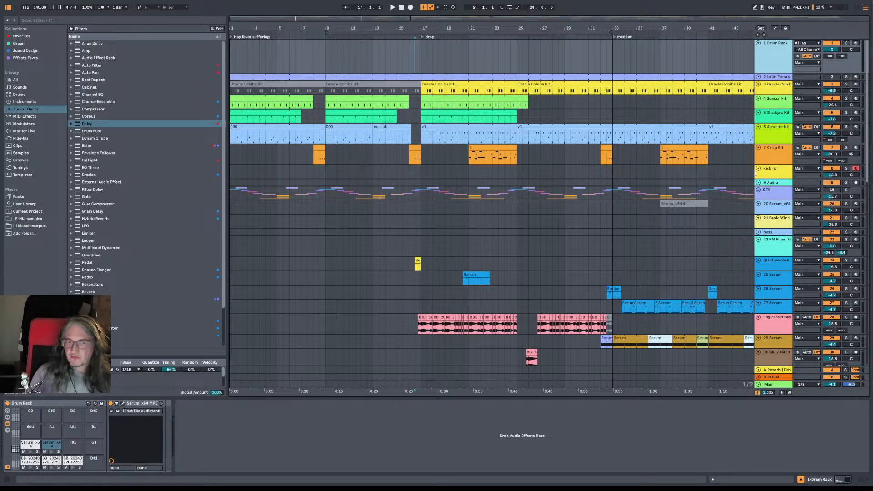
Step: Inspect the kick roll track's devices and play the transition from 16.1.1 into the drop
{"action": "left_click", "coordinate": [772, 168]}
{"action": "left_click_drag", "start_coordinate": [680, 28], "coordinate": [628, 28]}
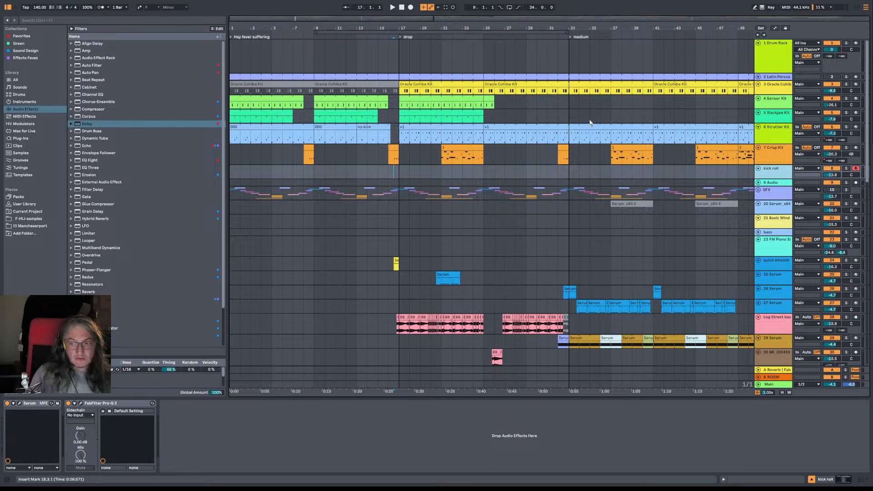
{"action": "left_click", "coordinate": [389, 118]}
{"action": "key", "text": "space"}
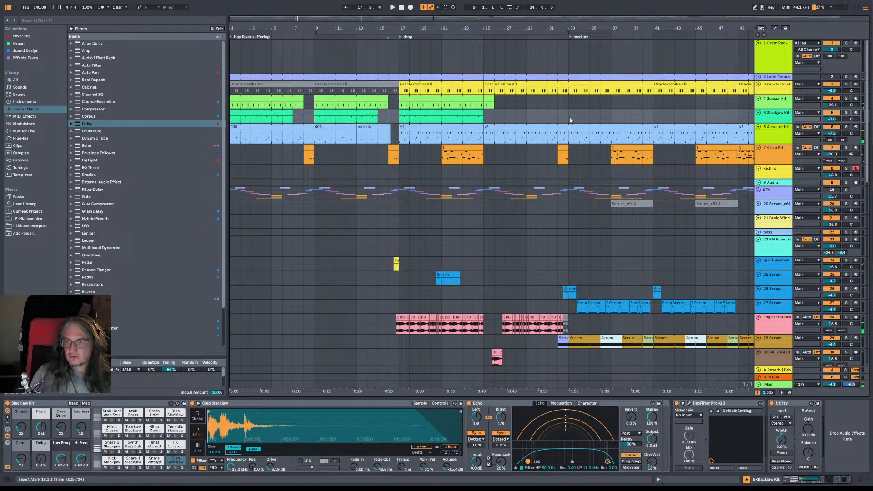
Step: Add a new MIDI track below the first Drum Rack track and load the XO plug-in from the Favorites collection on it
{"action": "left_click", "coordinate": [769, 60]}
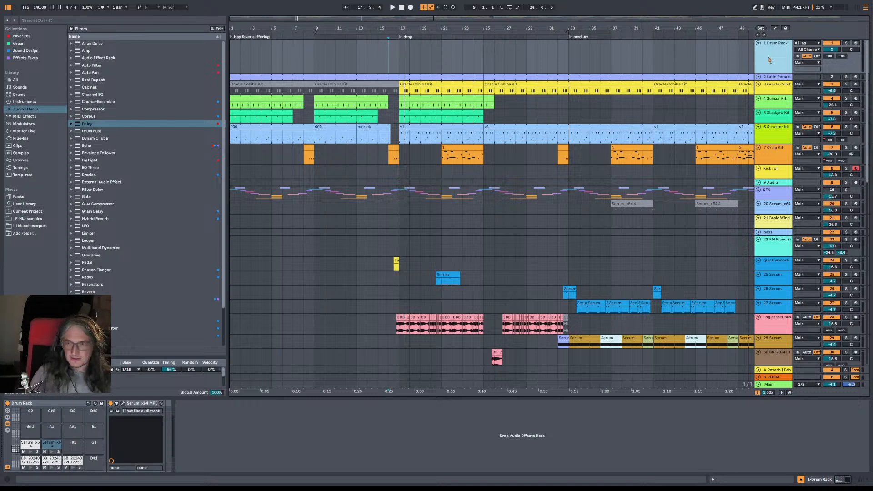
{"action": "key", "text": "ctrl+shift+t"}
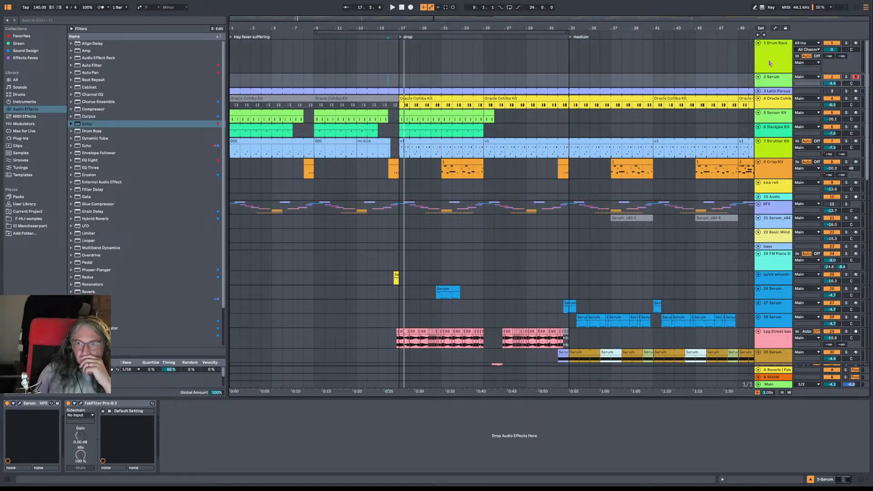
{"action": "scroll", "coordinate": [210, 250], "scroll_direction": "down", "scroll_amount": 3}
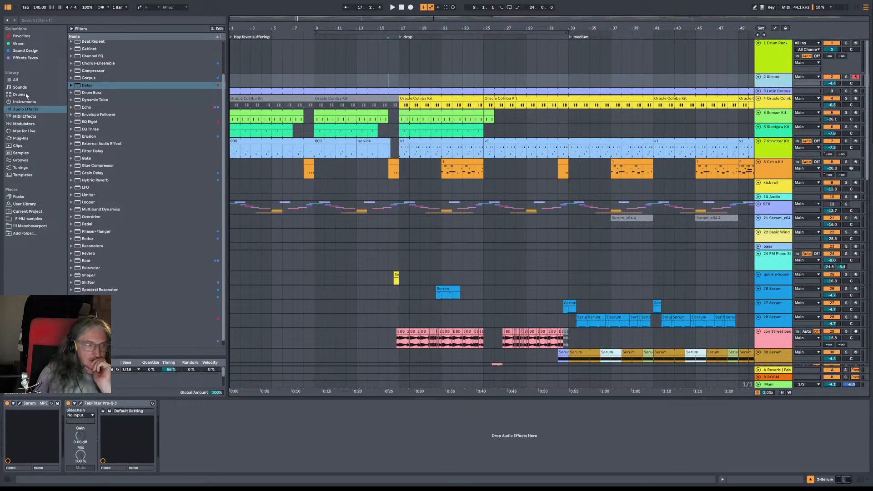
{"action": "left_click", "coordinate": [40, 103]}
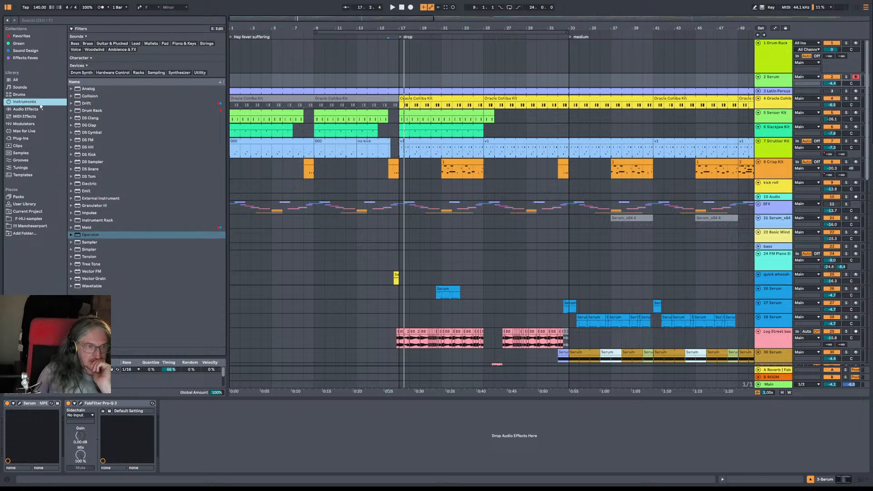
{"action": "left_click", "coordinate": [27, 36]}
{"action": "scroll", "coordinate": [117, 318], "scroll_direction": "down", "scroll_amount": 8}
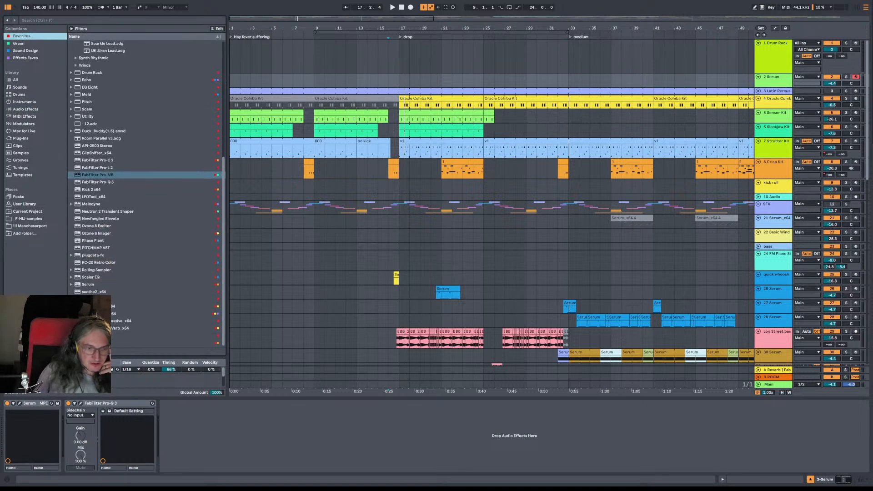
{"action": "left_click", "coordinate": [102, 343]}
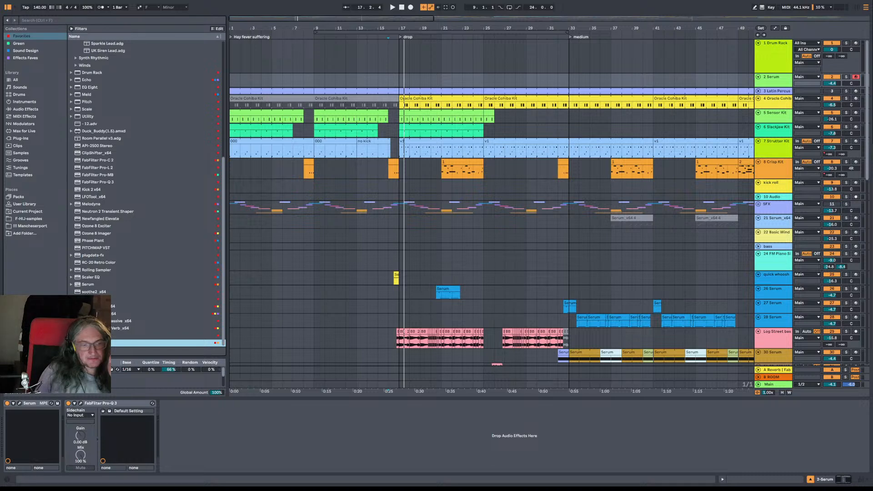
{"action": "key", "text": "Return"}
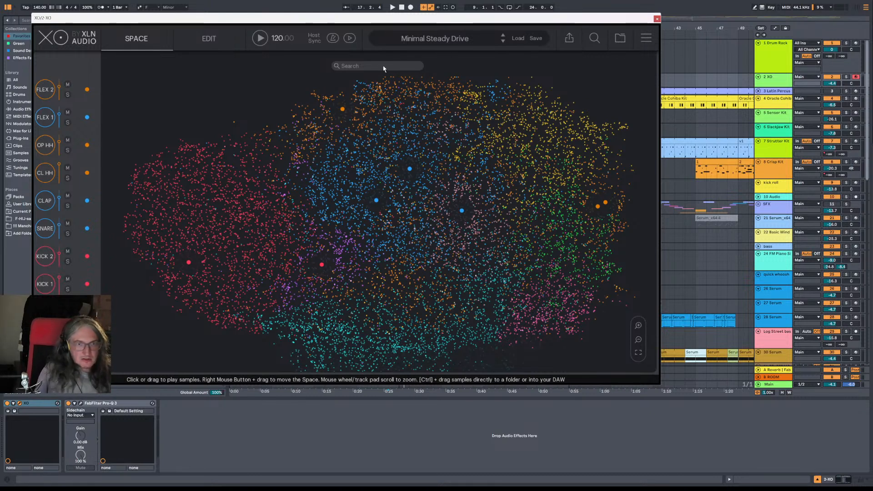
Step: Leave XO's preset unchanged and filter its sample space by "tom"
{"action": "left_click", "coordinate": [448, 40]}
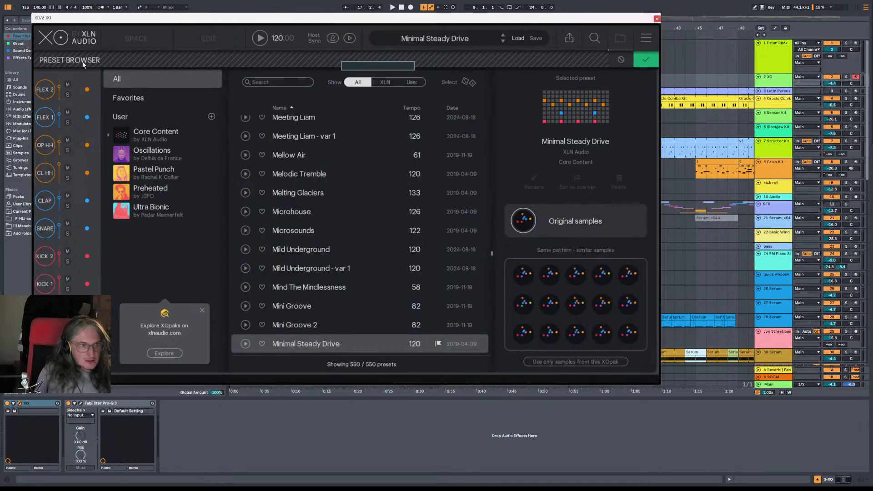
{"action": "left_click", "coordinate": [621, 60]}
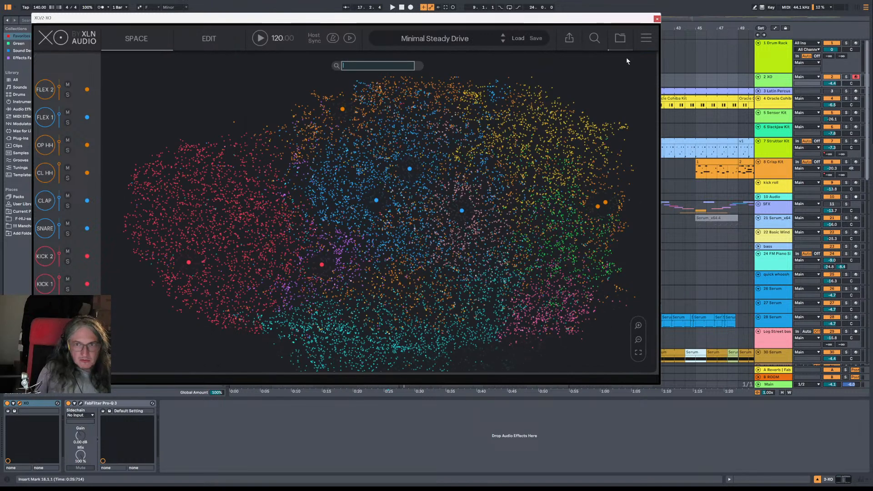
{"action": "left_click", "coordinate": [369, 67]}
{"action": "type", "text": "tom"}
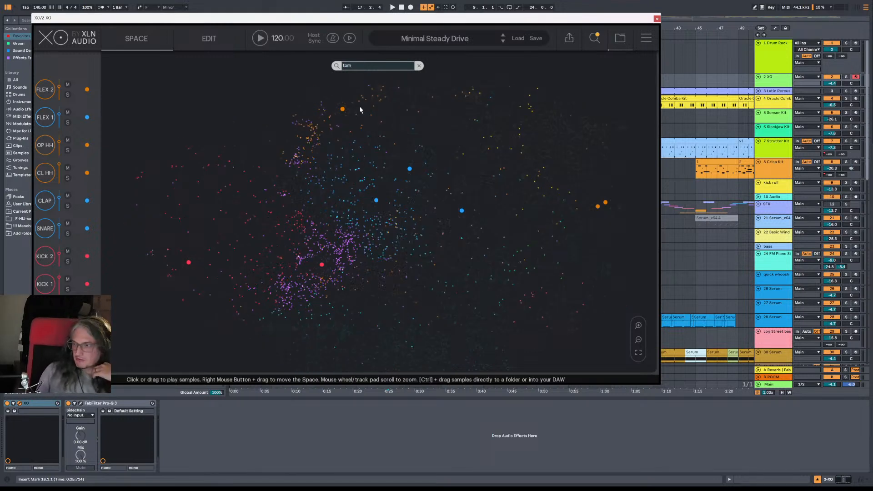
{"action": "scroll", "coordinate": [341, 275], "scroll_direction": "up", "scroll_amount": 3}
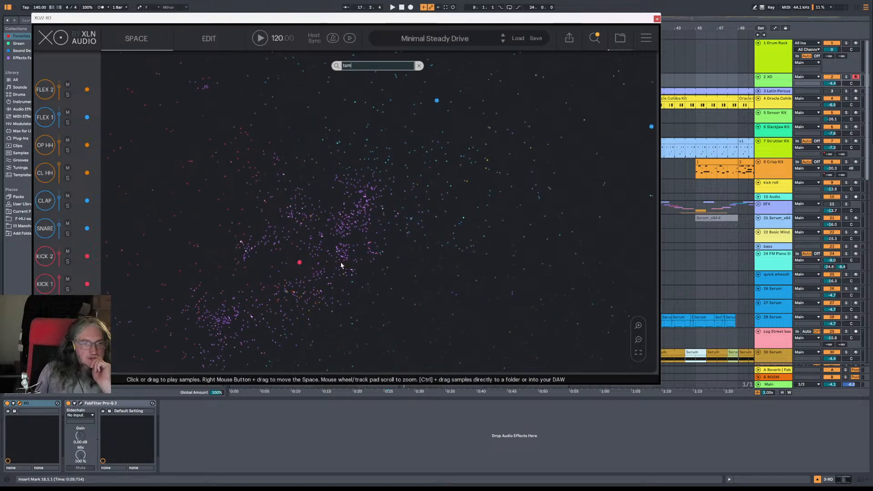
Step: Audition a tom sample and its similar samples in XO, and select 010 TOM A.wav
{"action": "left_click", "coordinate": [360, 230]}
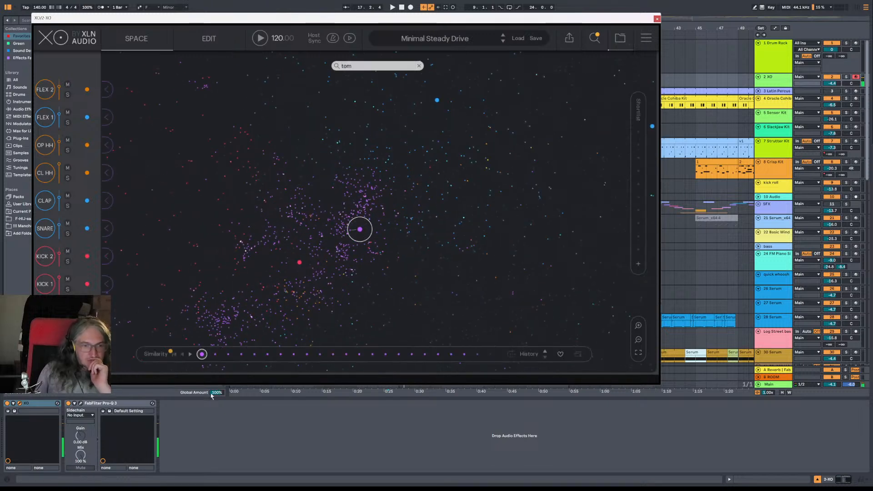
{"action": "left_click", "coordinate": [215, 355]}
{"action": "left_click", "coordinate": [241, 354]}
{"action": "left_click", "coordinate": [216, 354]}
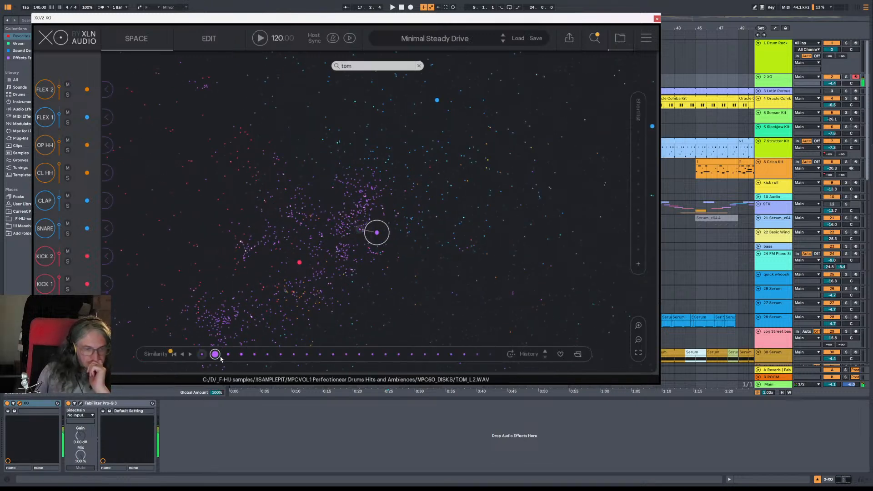
{"action": "left_click", "coordinate": [254, 355]}
{"action": "left_click", "coordinate": [267, 355]}
{"action": "left_click", "coordinate": [281, 355]}
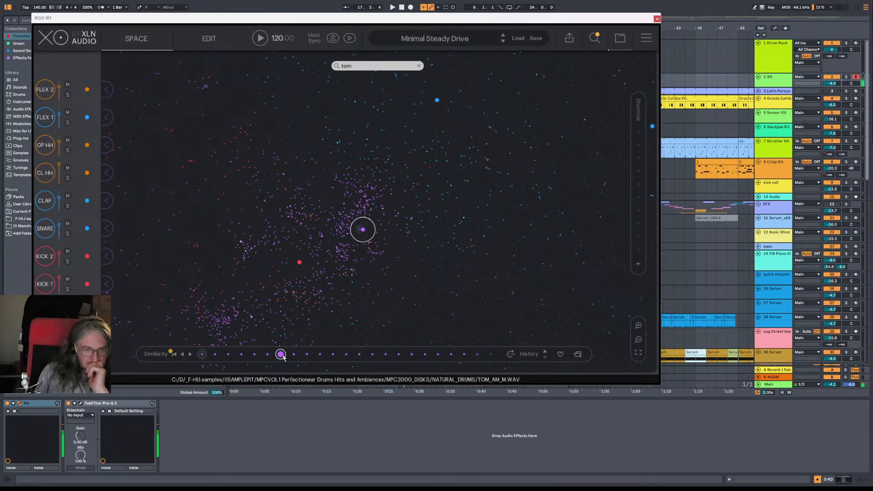
{"action": "left_click", "coordinate": [267, 354]}
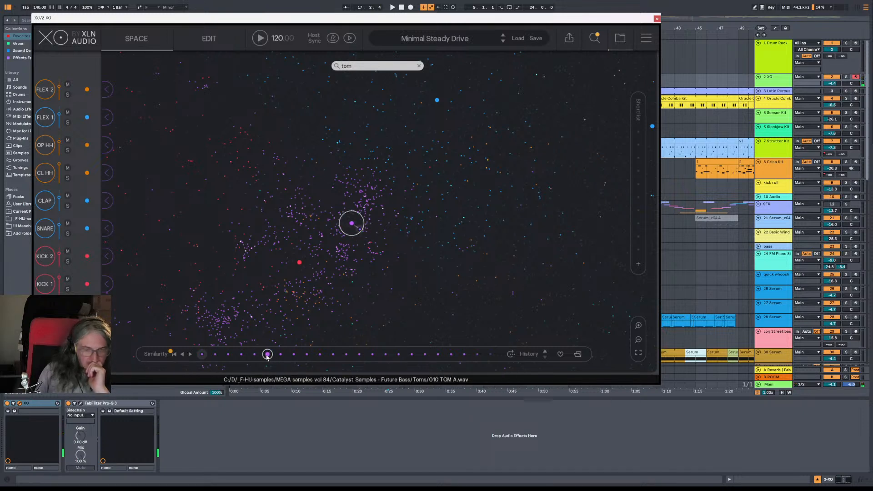
{"action": "left_click", "coordinate": [267, 354]}
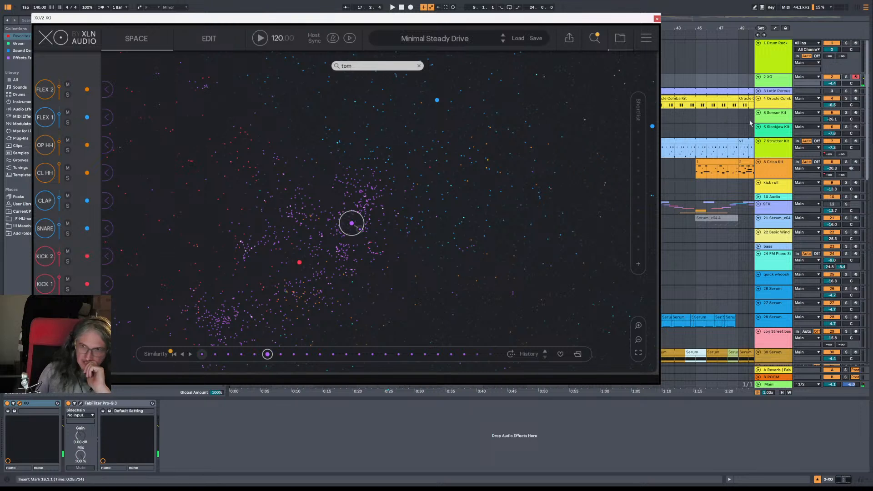
Step: Add a MIDI track below kick roll, load an empty Drum Rack on it, and place XO's 010 TOM A sample on pad C1
{"action": "left_click", "coordinate": [769, 191]}
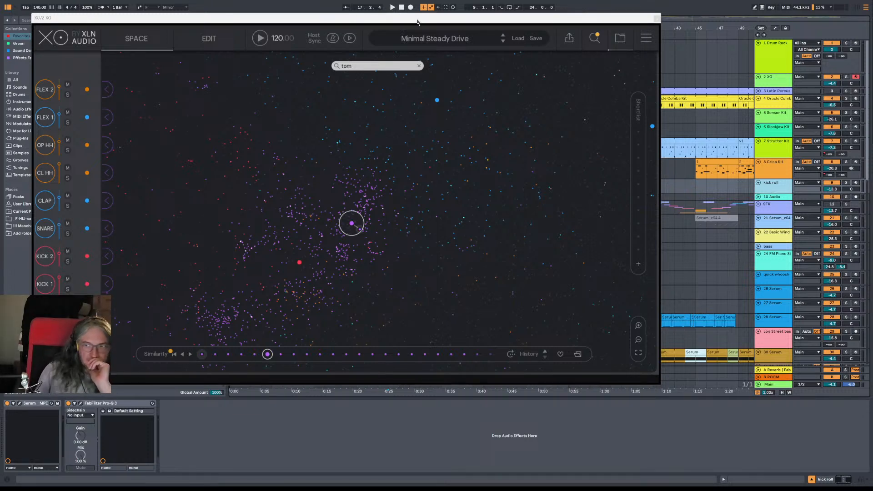
{"action": "key", "text": "ctrl+shift+t"}
{"action": "left_click_drag", "start_coordinate": [413, 22], "coordinate": [348, 23]}
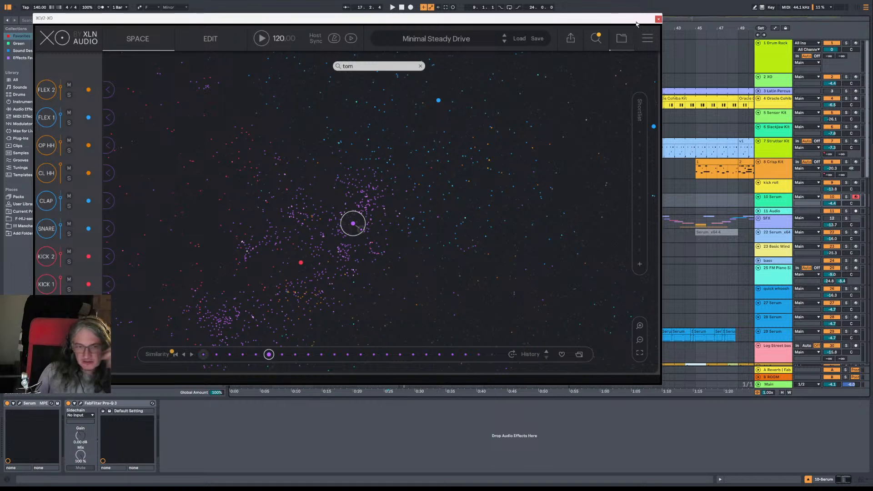
{"action": "left_click_drag", "start_coordinate": [608, 19], "coordinate": [732, 2]}
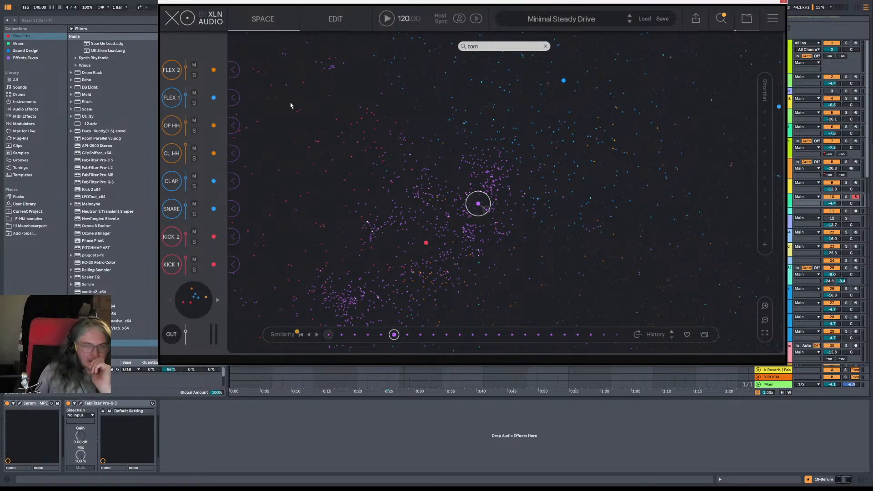
{"action": "left_click", "coordinate": [102, 73]}
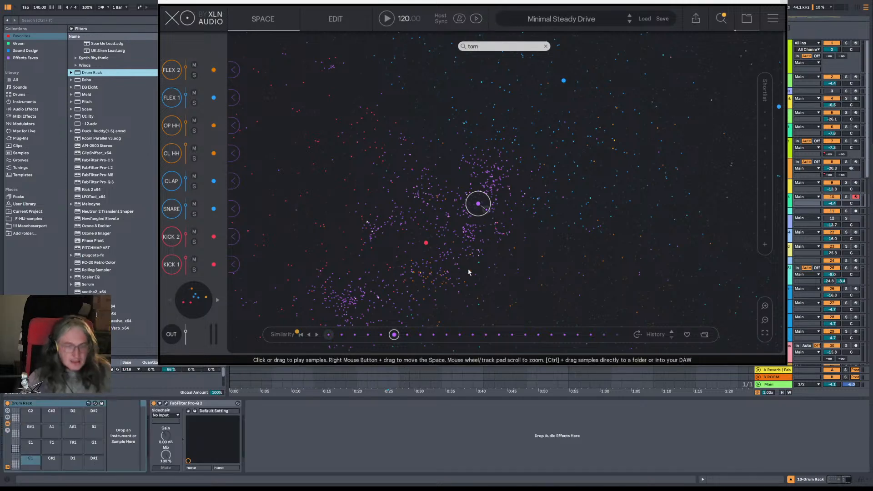
{"action": "left_click", "coordinate": [394, 335]}
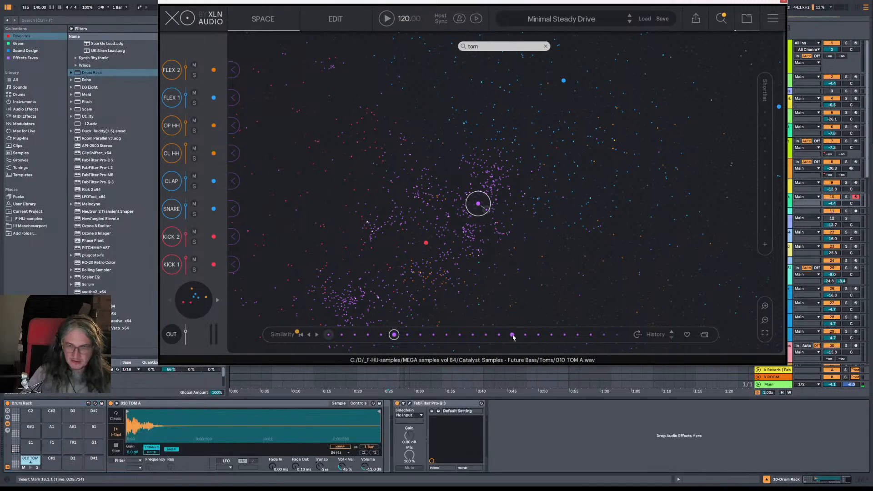
Step: Audition the toms similar to 010 TOM A in XO and place DeepHouseSessions_TD6K_Tom_074_SP.wav on Drum Rack pad C#1
{"action": "left_click", "coordinate": [513, 335]}
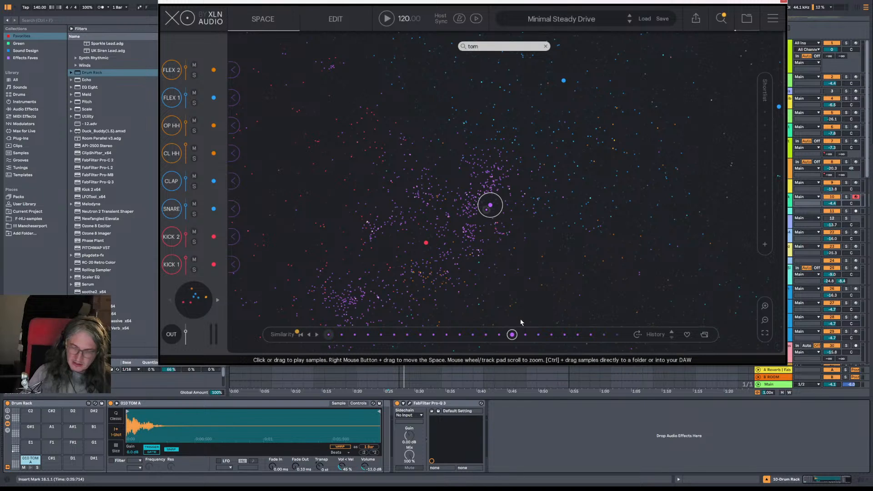
{"action": "left_click", "coordinate": [525, 336]}
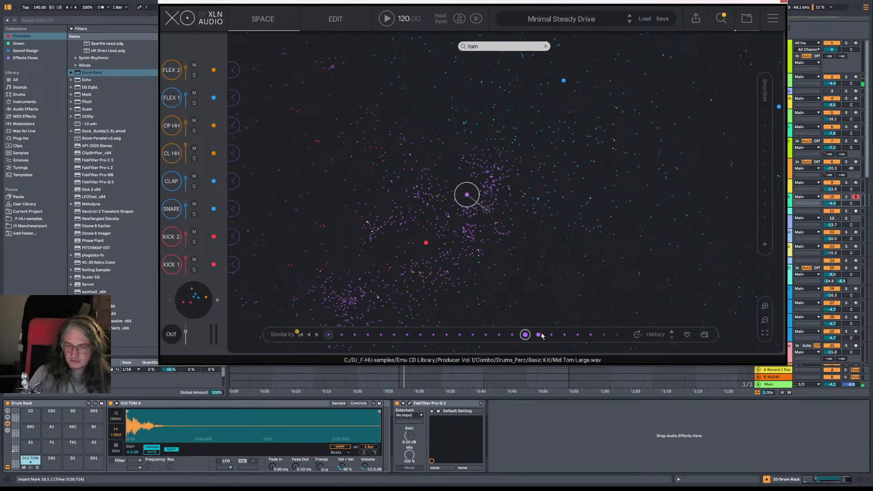
{"action": "left_click", "coordinate": [525, 335]}
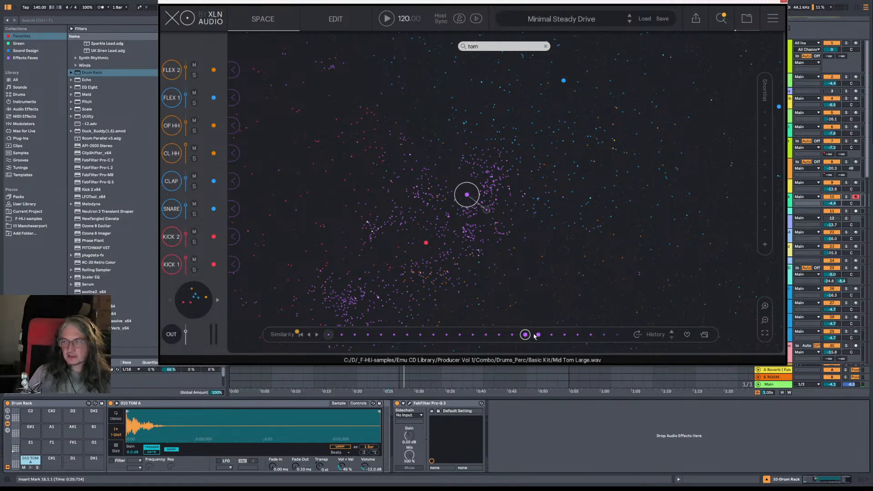
{"action": "left_click", "coordinate": [538, 335]}
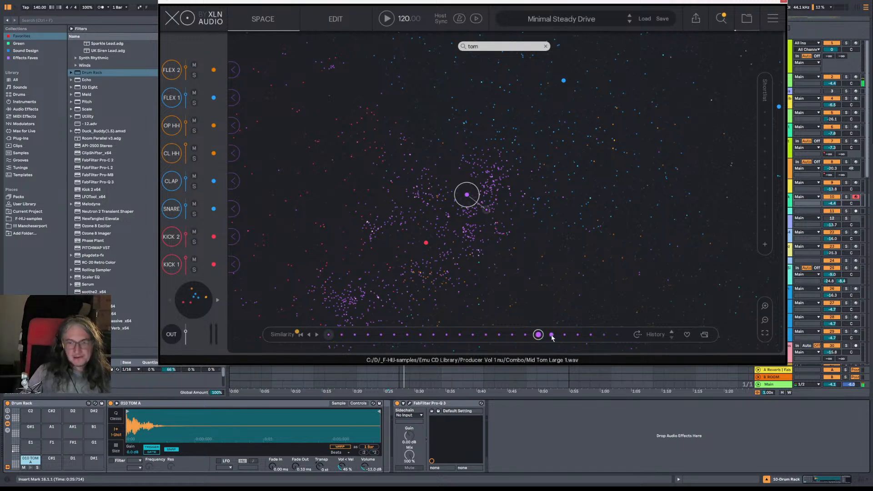
{"action": "left_click", "coordinate": [525, 335]}
{"action": "left_click", "coordinate": [539, 335]}
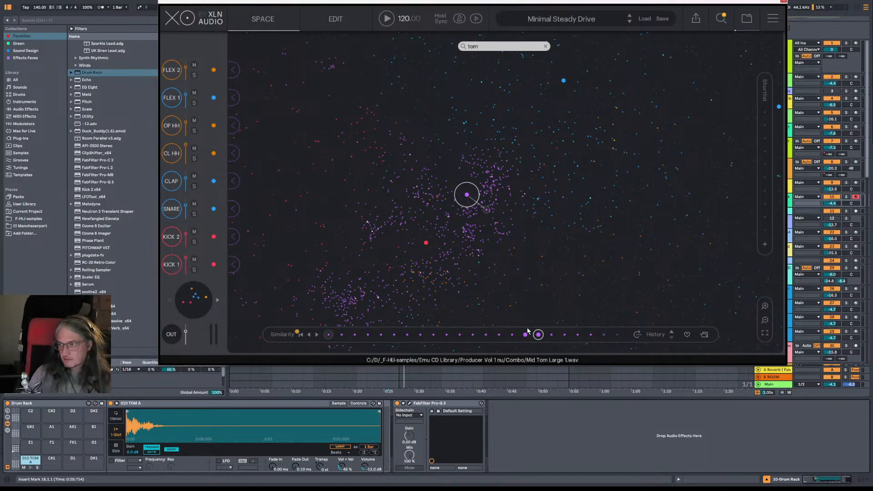
{"action": "left_click", "coordinate": [565, 335]}
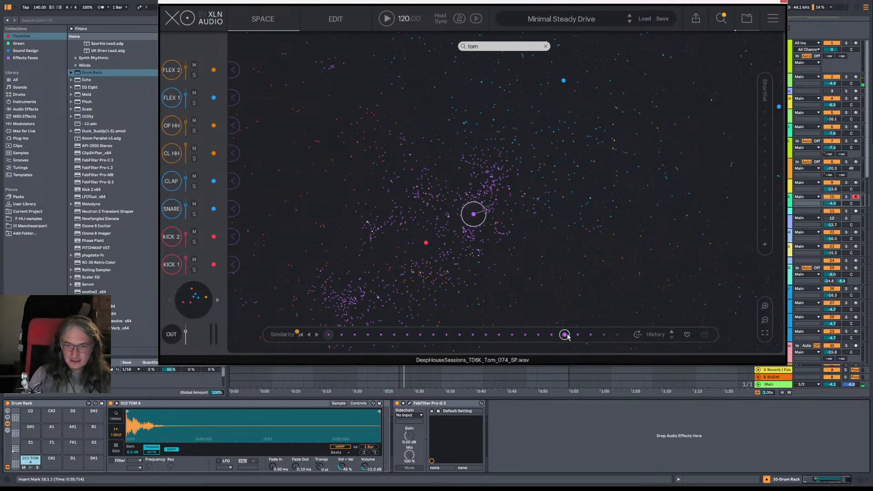
Step: Audition N+C1TOM 3 CD.wav and its similar samples in XO, and place YAMRKT TOM 4.wav on pad D1
{"action": "left_click", "coordinate": [490, 177]}
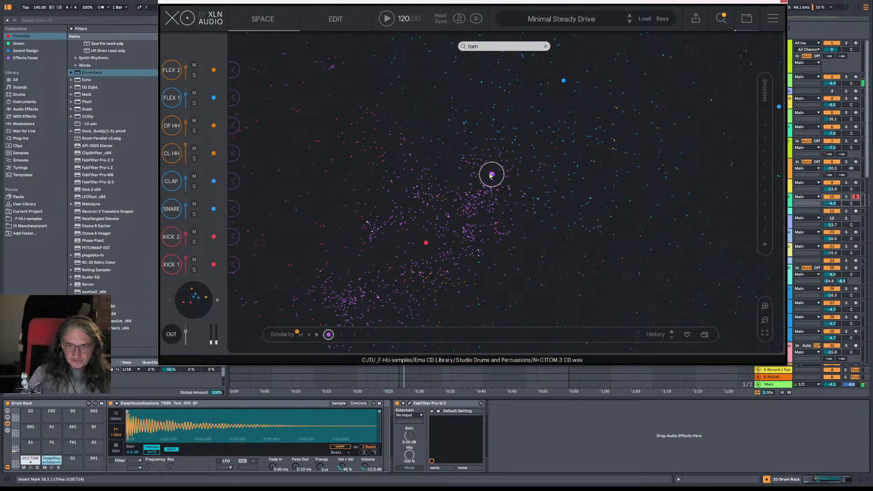
{"action": "left_click", "coordinate": [381, 335]}
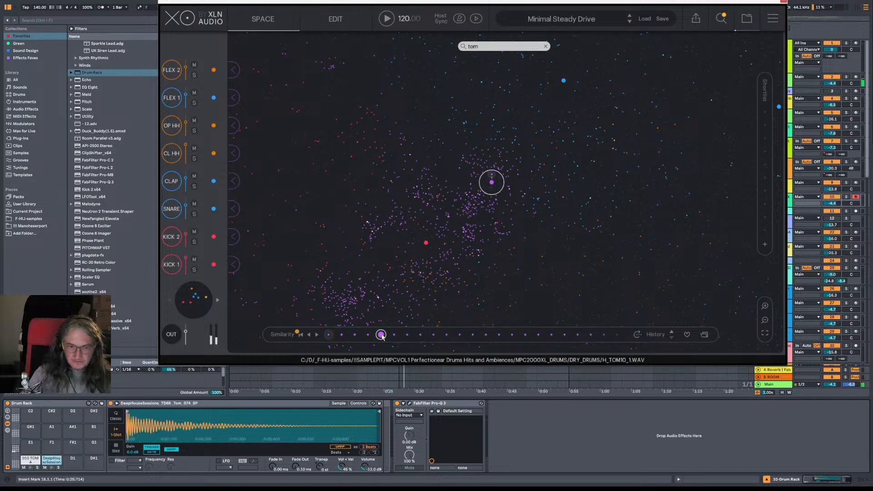
{"action": "left_click", "coordinate": [369, 335]}
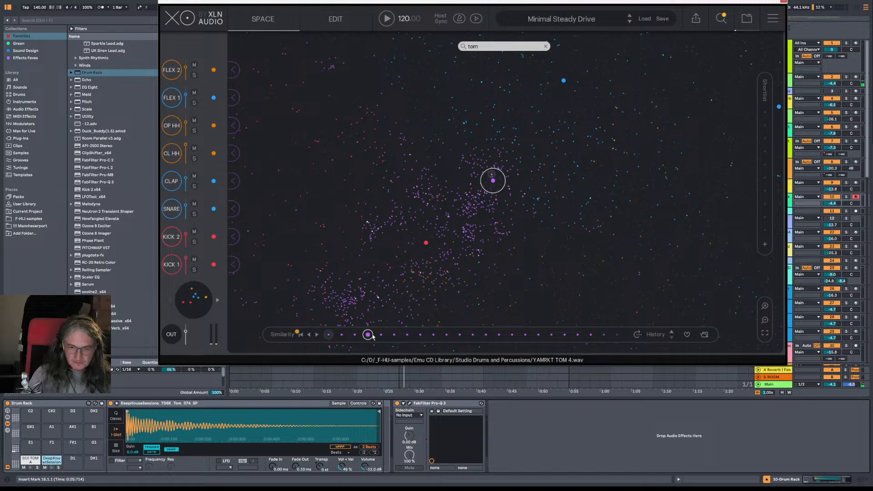
{"action": "left_click", "coordinate": [355, 335]}
{"action": "left_click", "coordinate": [368, 335]}
{"action": "left_click_drag", "start_coordinate": [368, 336], "coordinate": [70, 465]}
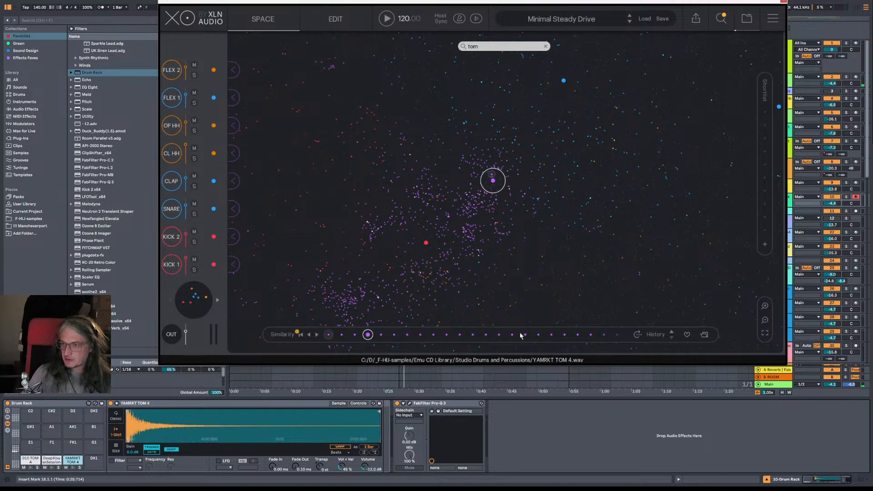
Step: Audition less similar toms further along XO's similarity list and place PA06_Tom131.wav on pad D#1
{"action": "left_click", "coordinate": [525, 335]}
{"action": "left_click", "coordinate": [551, 335]}
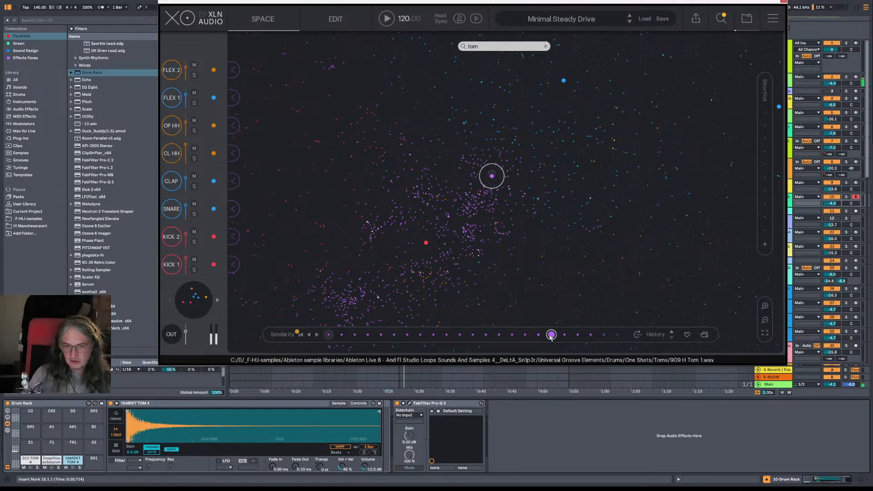
{"action": "left_click", "coordinate": [578, 335]}
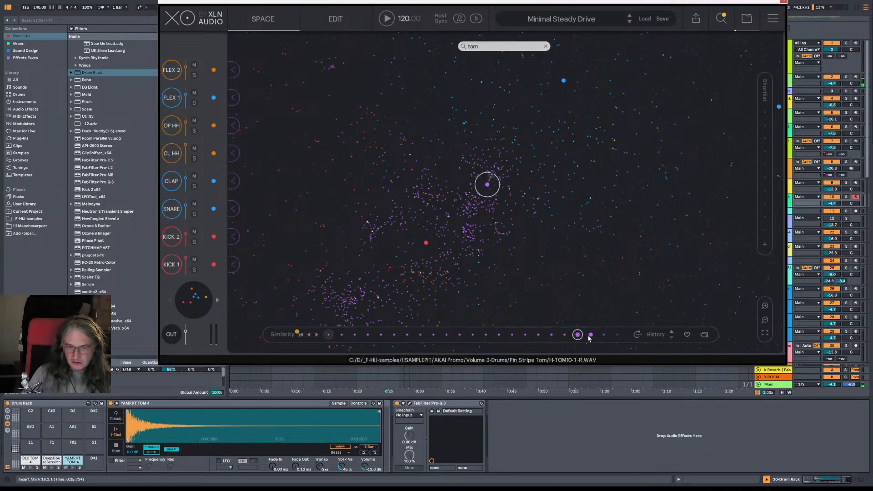
{"action": "left_click", "coordinate": [591, 335]}
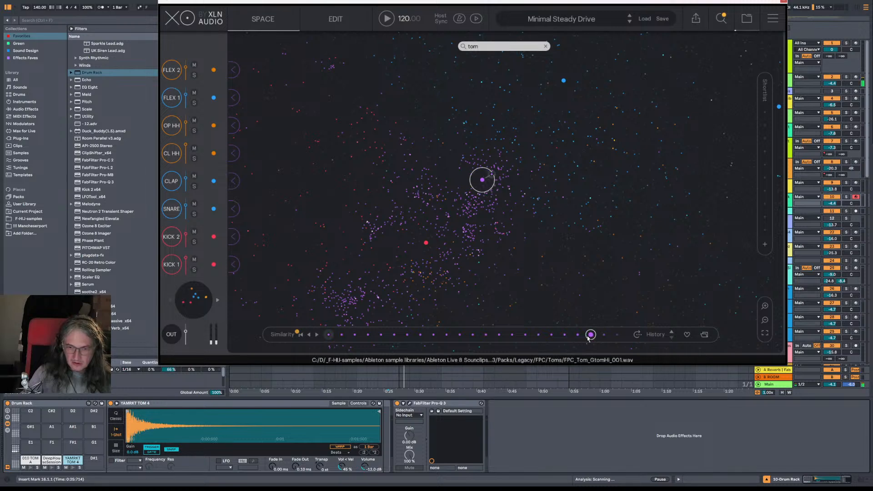
{"action": "left_click", "coordinate": [618, 336]}
{"action": "left_click", "coordinate": [617, 336]}
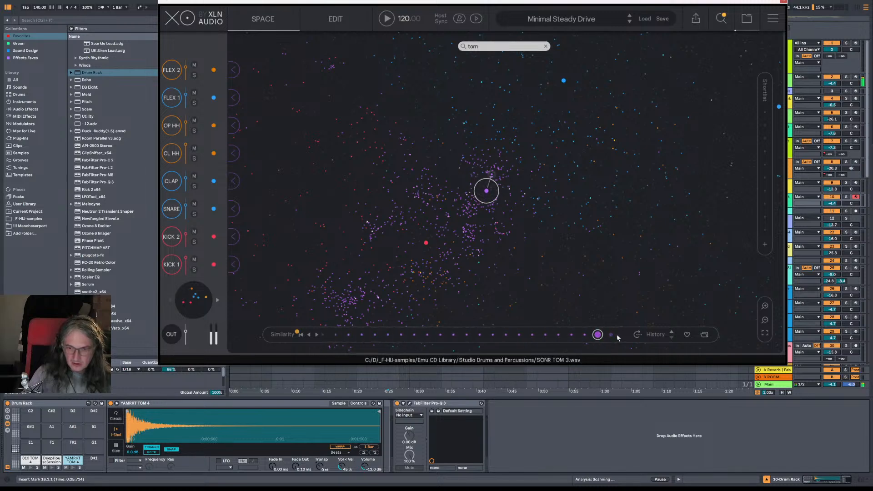
{"action": "left_click", "coordinate": [578, 335]}
{"action": "left_click", "coordinate": [566, 334]}
{"action": "left_click", "coordinate": [551, 336]}
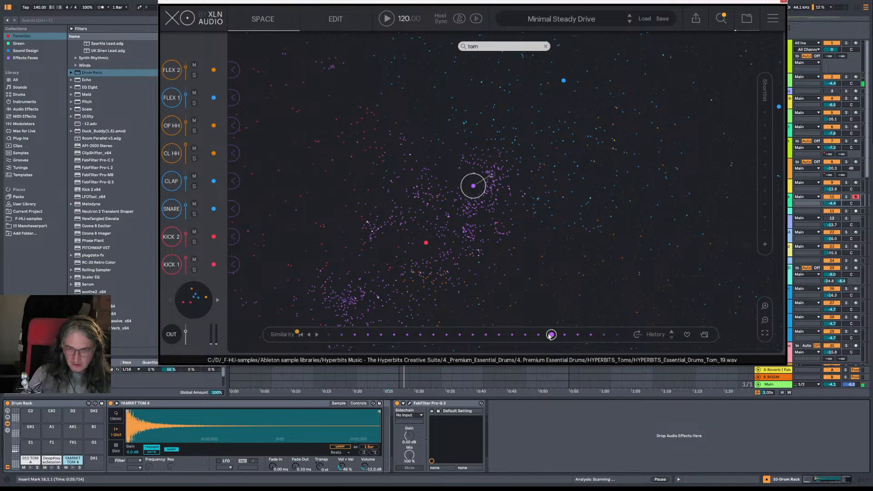
{"action": "left_click", "coordinate": [539, 335]}
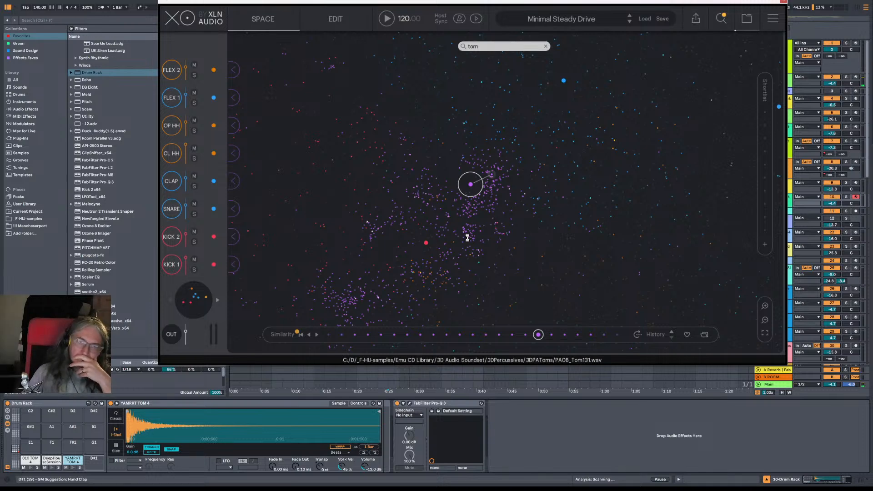
Step: Audition toms from the lower clusters of XO's sample space and place D'n'B Tom 01 on pad E1
{"action": "left_click", "coordinate": [443, 260]}
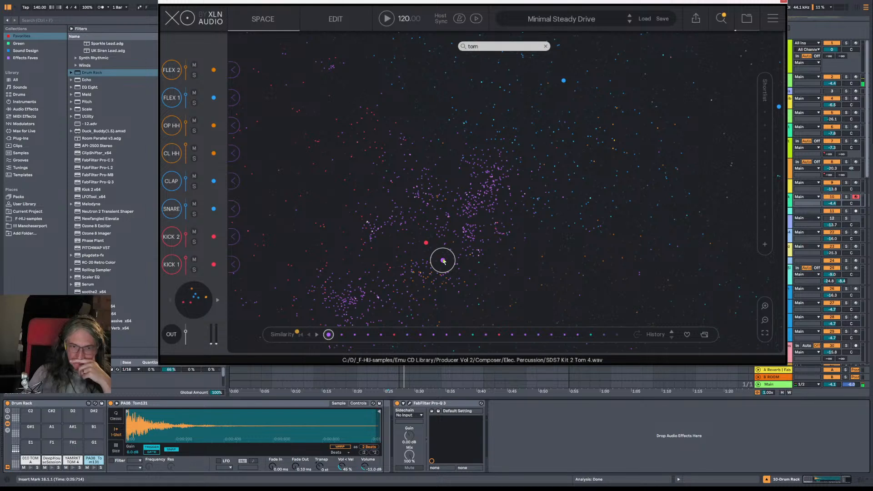
{"action": "left_click", "coordinate": [342, 335]}
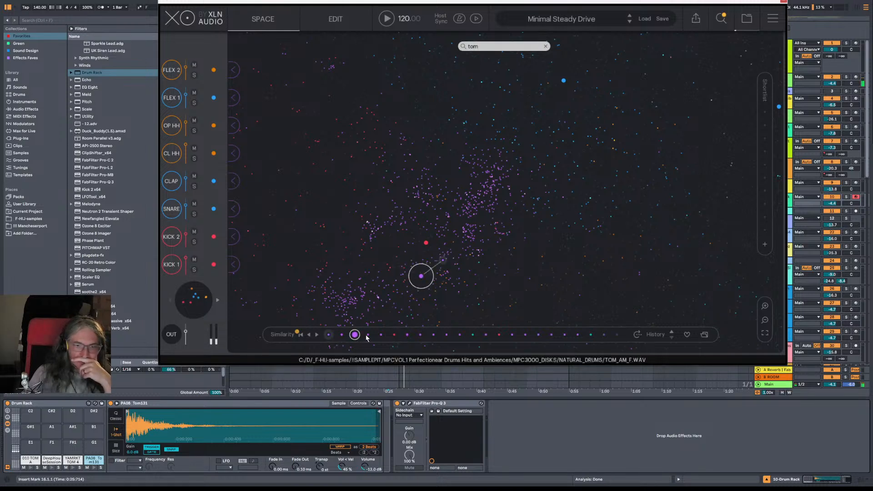
{"action": "left_click", "coordinate": [452, 251]}
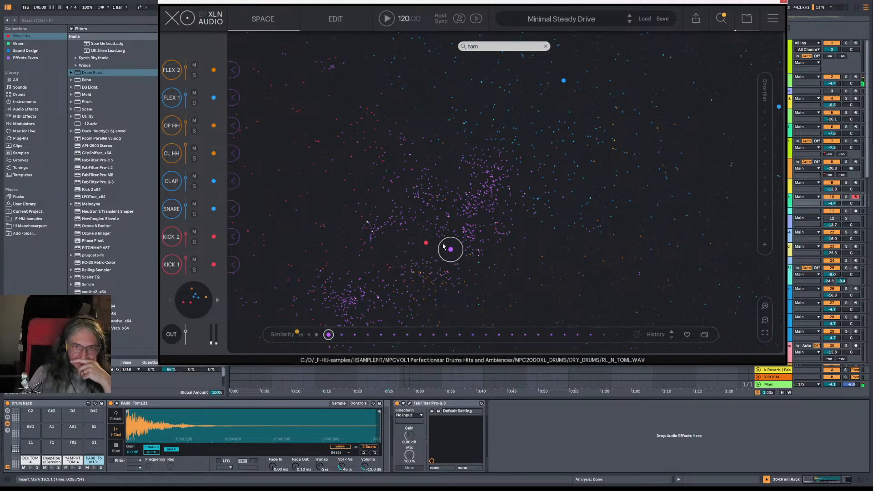
{"action": "left_click", "coordinate": [342, 335]}
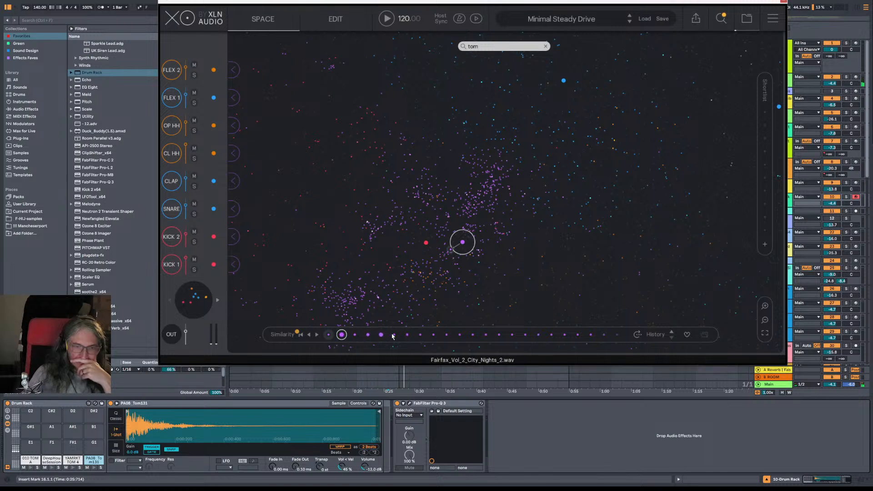
{"action": "left_click", "coordinate": [407, 336]}
{"action": "left_click", "coordinate": [487, 335]}
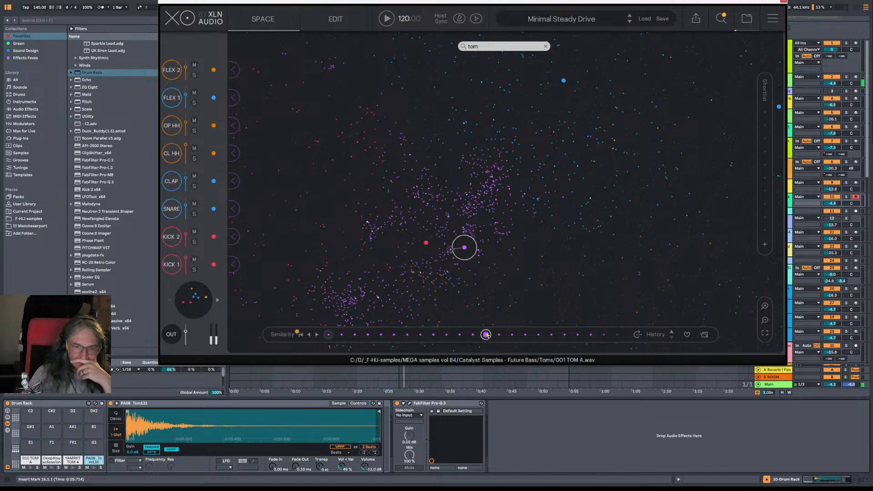
{"action": "left_click", "coordinate": [447, 336]}
{"action": "left_click", "coordinate": [526, 335]}
{"action": "left_click", "coordinate": [565, 335]}
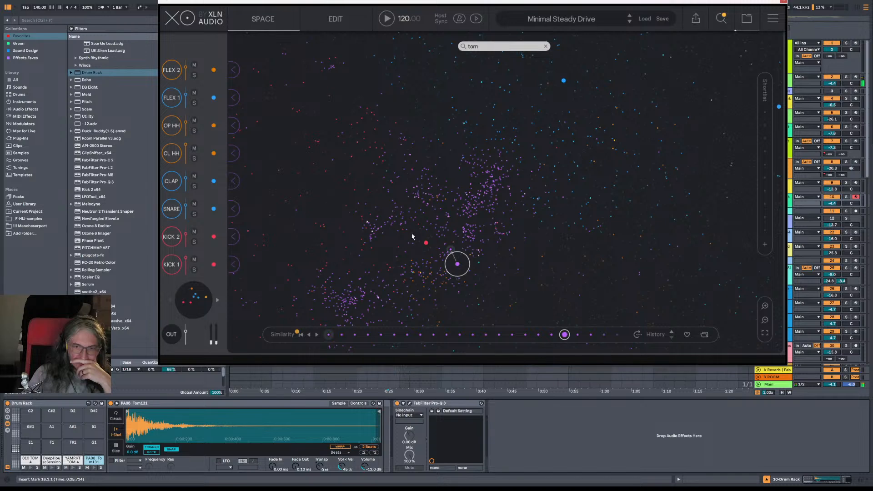
{"action": "left_click", "coordinate": [403, 230]}
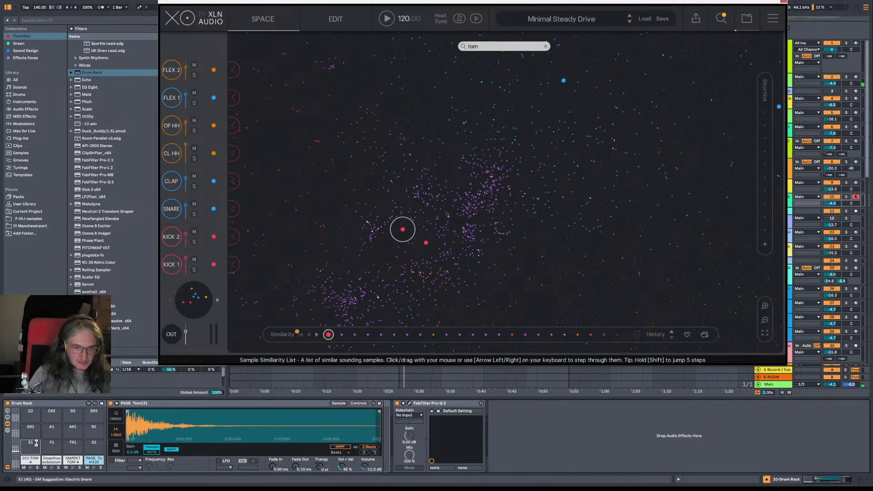
Step: Audition toms around the central purple cluster and their similar samples, and place PW+MIX TOMAS on pad F1
{"action": "left_click", "coordinate": [398, 207]}
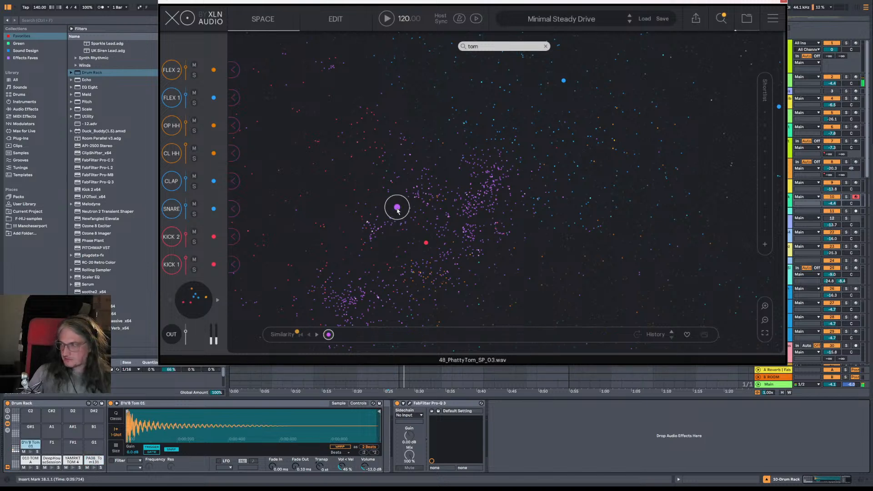
{"action": "left_click", "coordinate": [453, 206]}
{"action": "left_click", "coordinate": [477, 211]}
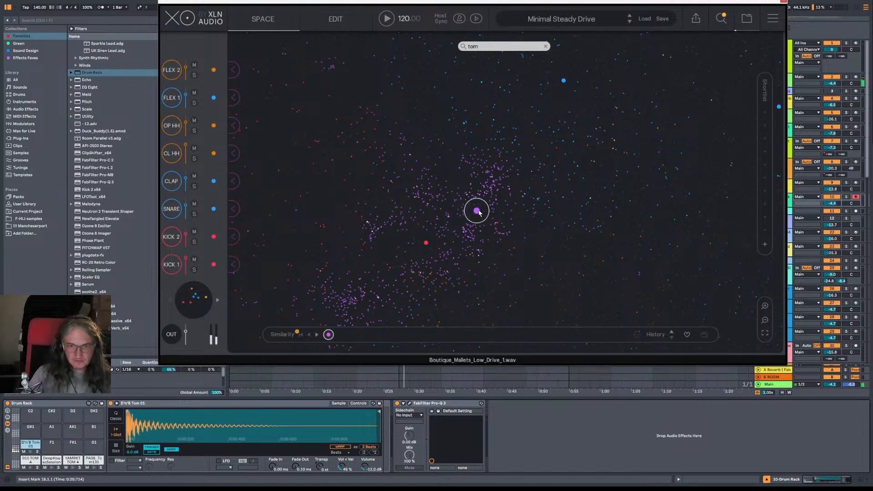
{"action": "left_click", "coordinate": [507, 220]}
{"action": "left_click", "coordinate": [498, 232]}
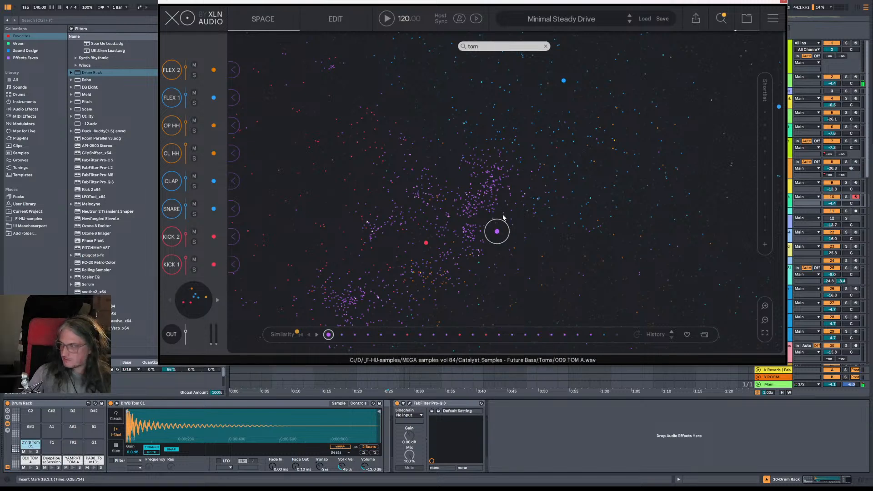
{"action": "left_click", "coordinate": [503, 216]}
{"action": "left_click", "coordinate": [525, 335]}
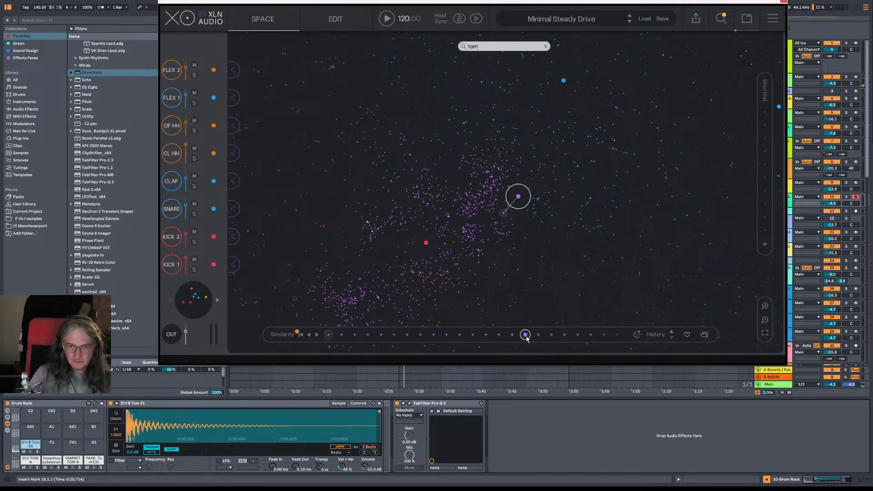
{"action": "left_click", "coordinate": [551, 335]}
{"action": "left_click", "coordinate": [564, 336]}
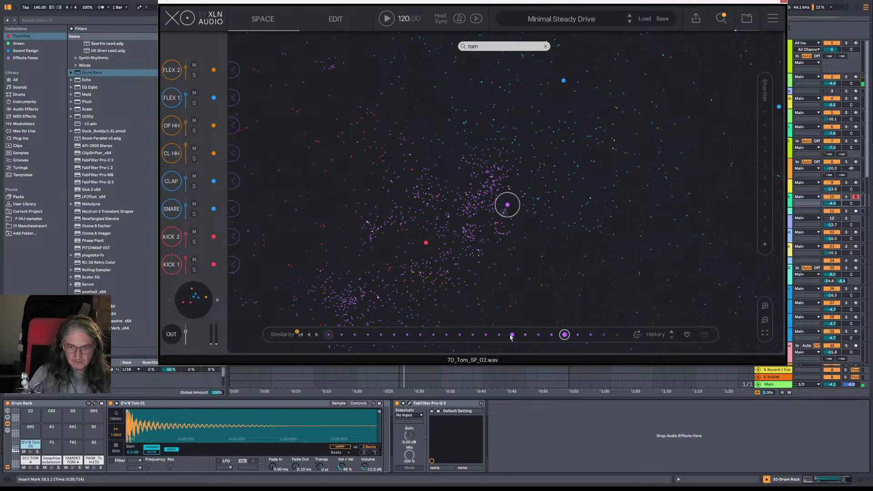
{"action": "left_click", "coordinate": [591, 336]}
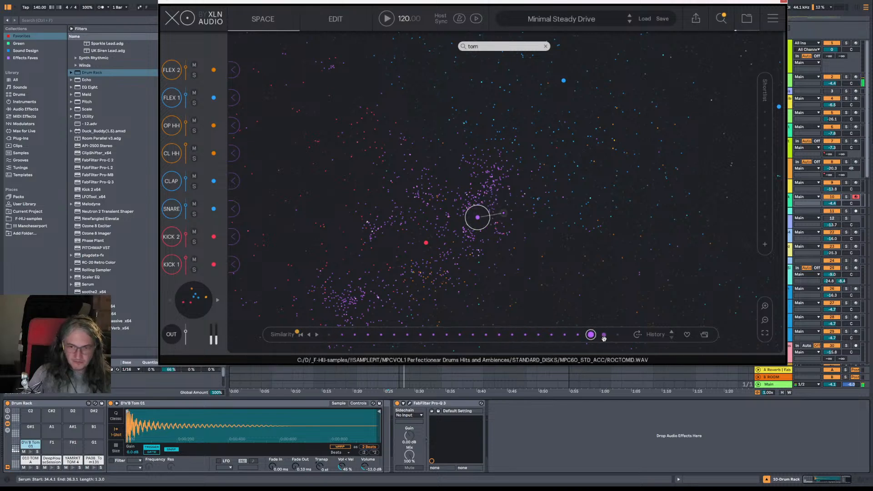
{"action": "left_click", "coordinate": [604, 336]}
{"action": "left_click", "coordinate": [565, 335]}
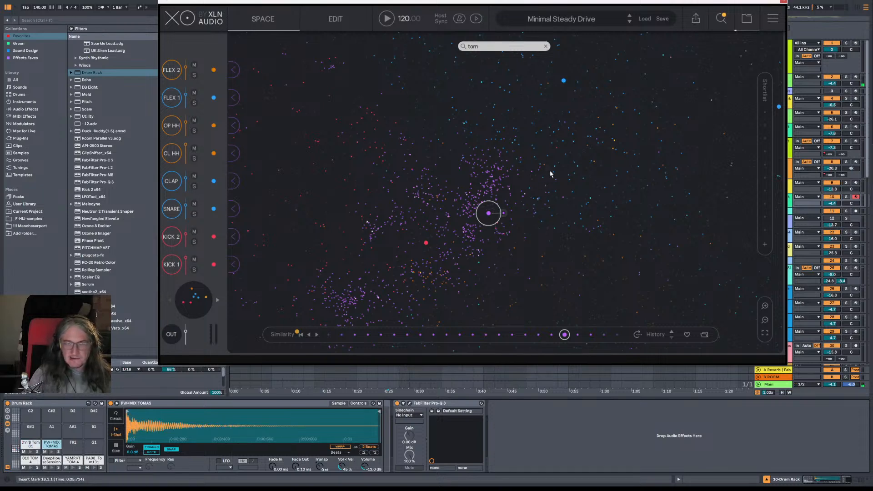
Step: Audition samples above the main tom cluster in XO, including DubstepToolkit_1_11_Tom_2.wav, 45 LOW TOM.wav and bellstomp.wav
{"action": "left_click", "coordinate": [526, 156]}
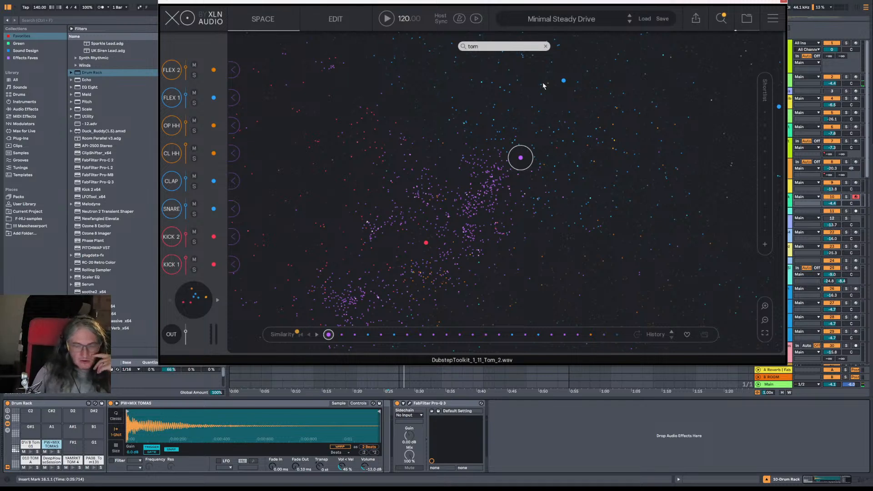
{"action": "left_click", "coordinate": [516, 130]}
{"action": "left_click", "coordinate": [462, 123]}
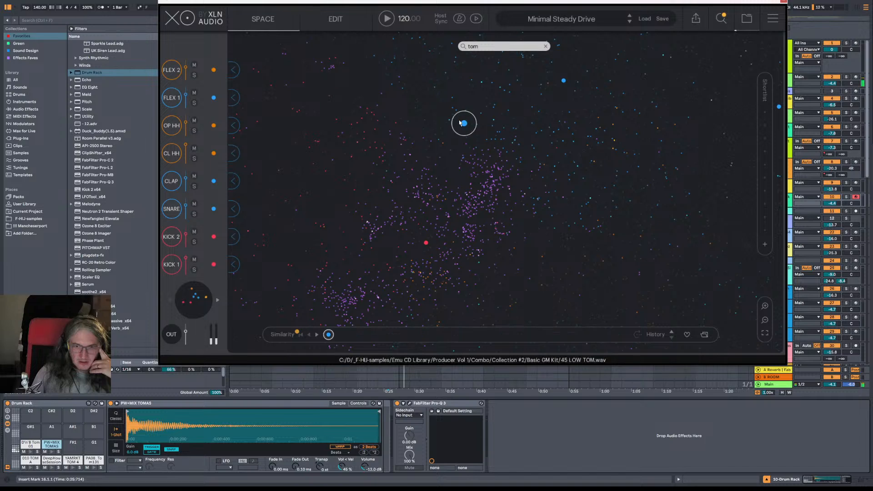
{"action": "left_click", "coordinate": [614, 149]}
{"action": "left_click", "coordinate": [575, 134]}
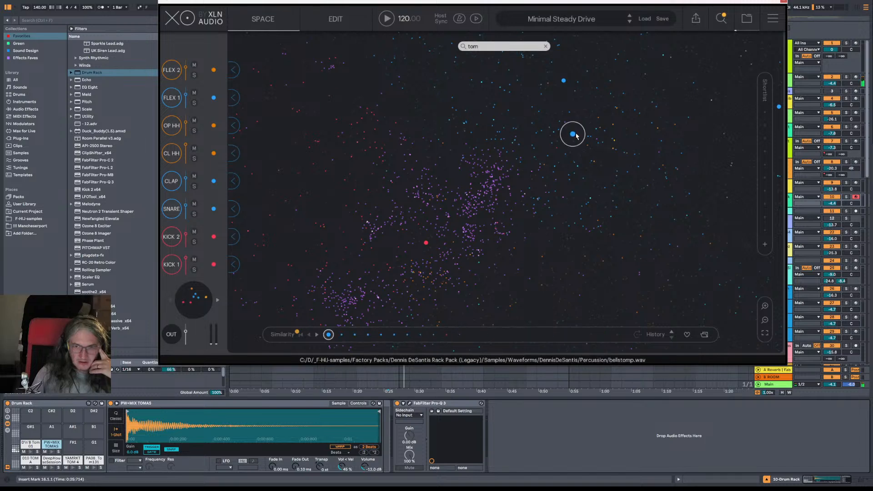
Step: Audition tom samples on the sample map and load TOM 020A onto the drum rack's F#1 pad
{"action": "left_click", "coordinate": [623, 112]}
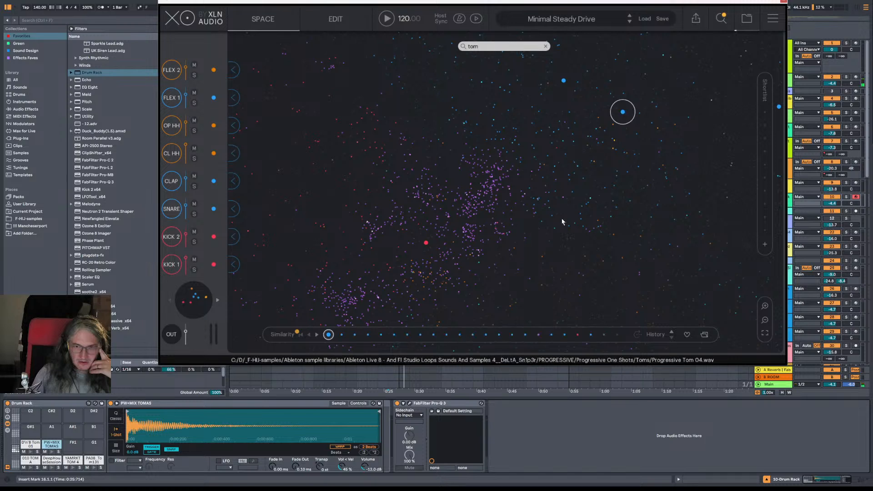
{"action": "left_click", "coordinate": [536, 213]}
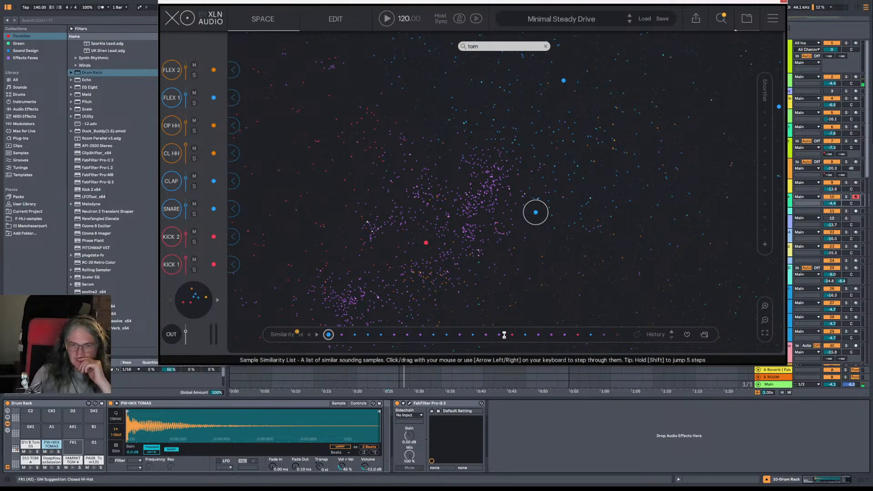
Step: Audition similar toms and samples in the lower purple cluster, and load Retro_Bundle_LE_Vintage 3 onto the G1 pad
{"action": "left_click", "coordinate": [539, 335]}
{"action": "left_click", "coordinate": [434, 335]}
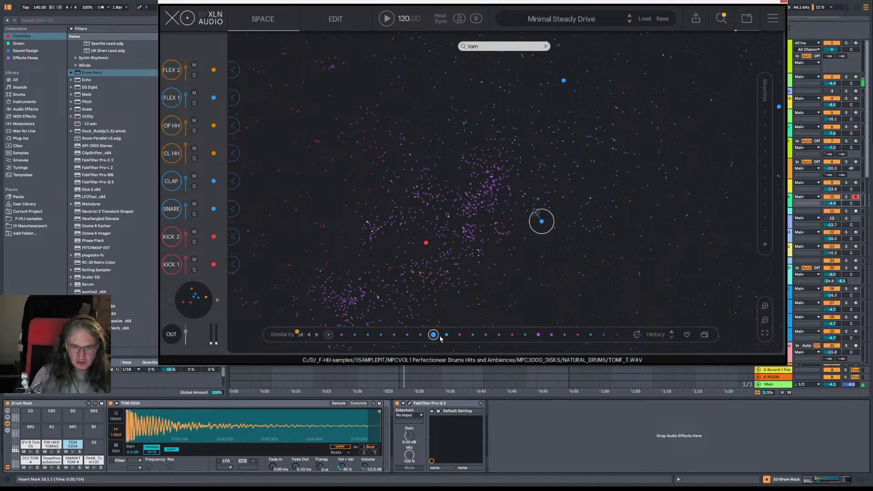
{"action": "left_click", "coordinate": [548, 336]}
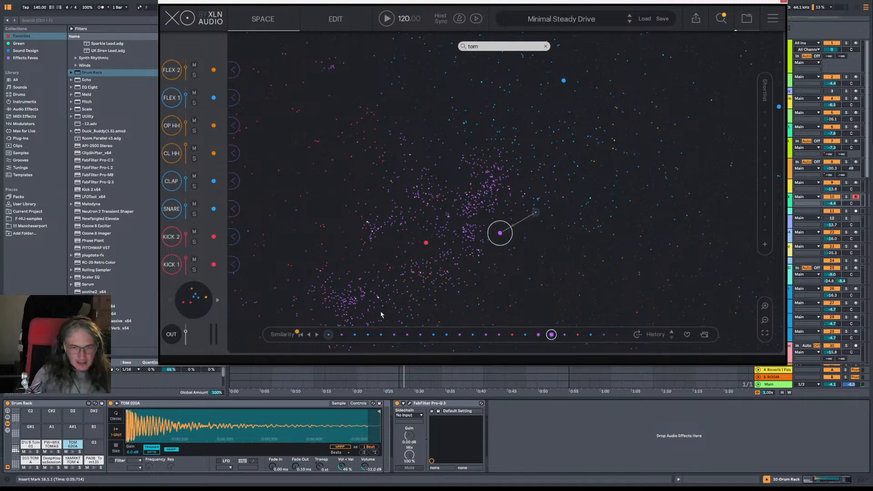
{"action": "scroll", "coordinate": [377, 296], "scroll_direction": "down", "scroll_amount": 3}
{"action": "scroll", "coordinate": [370, 310], "scroll_direction": "up", "scroll_amount": 3}
{"action": "left_click", "coordinate": [363, 302]}
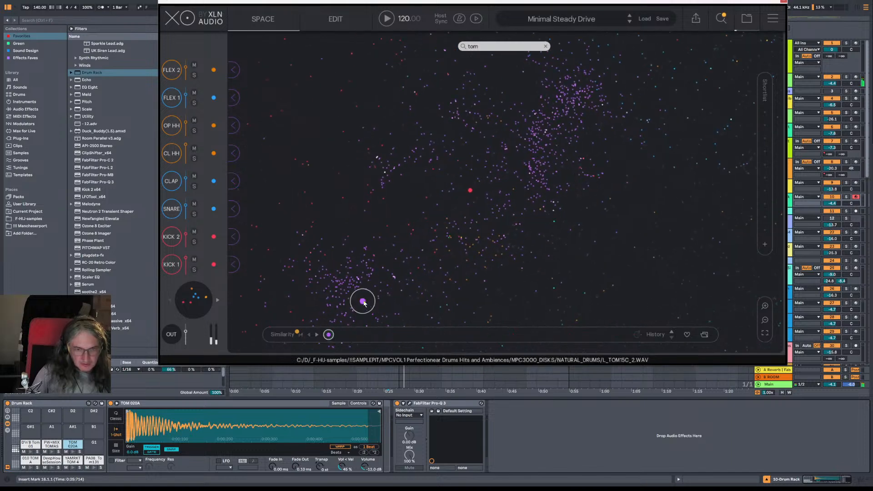
{"action": "left_click_drag", "start_coordinate": [401, 291], "coordinate": [402, 192]}
{"action": "left_click", "coordinate": [363, 231]}
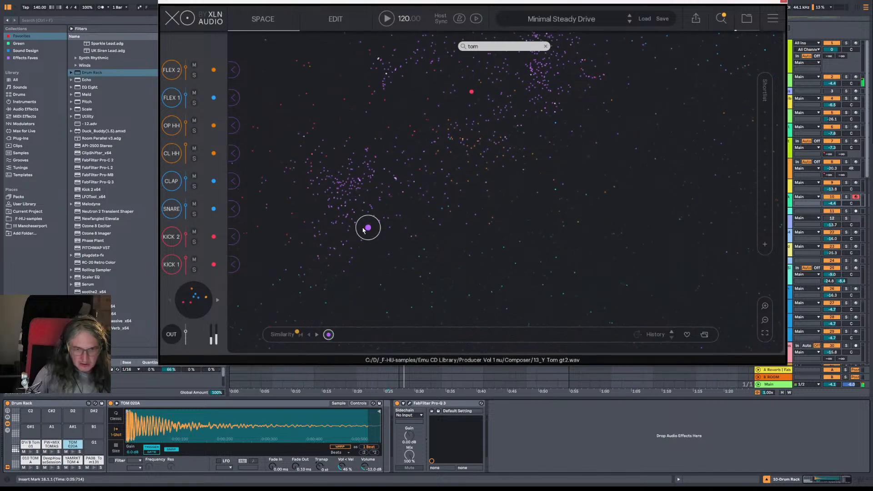
{"action": "left_click", "coordinate": [350, 196]}
{"action": "left_click", "coordinate": [401, 184]}
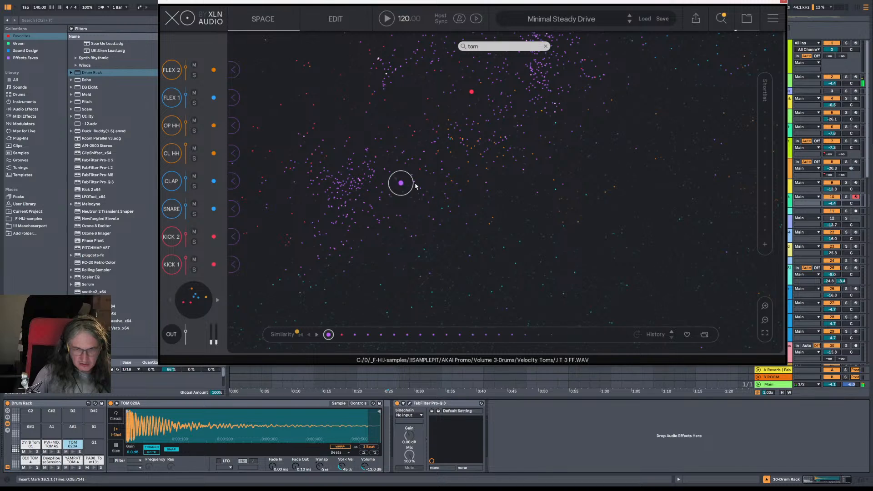
{"action": "left_click", "coordinate": [340, 173]}
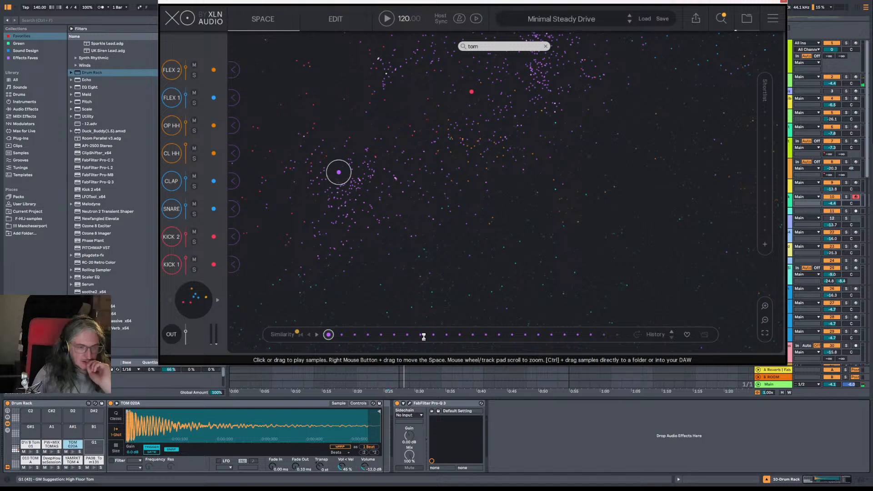
Step: Audition samples in the similarity list, load 28_Perc_SP_11 onto the G#1 pad, and close the sample map window
{"action": "left_click", "coordinate": [459, 335]}
{"action": "left_click", "coordinate": [473, 334]}
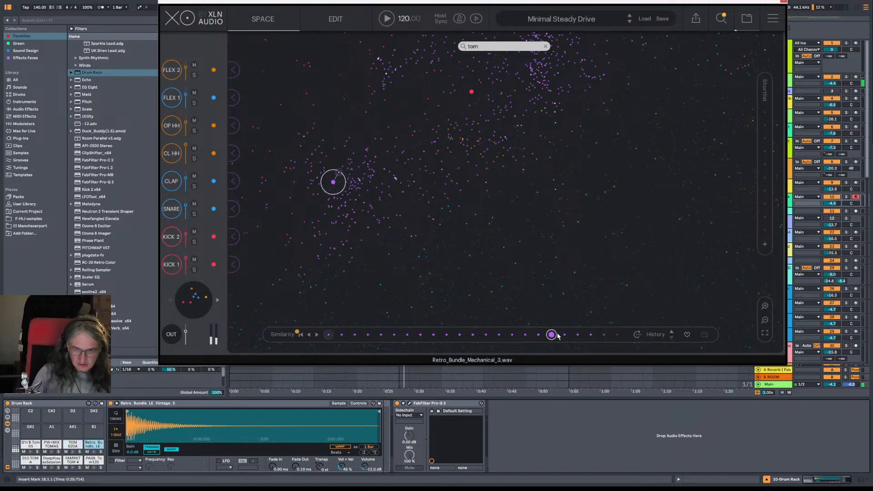
{"action": "left_click", "coordinate": [578, 335]}
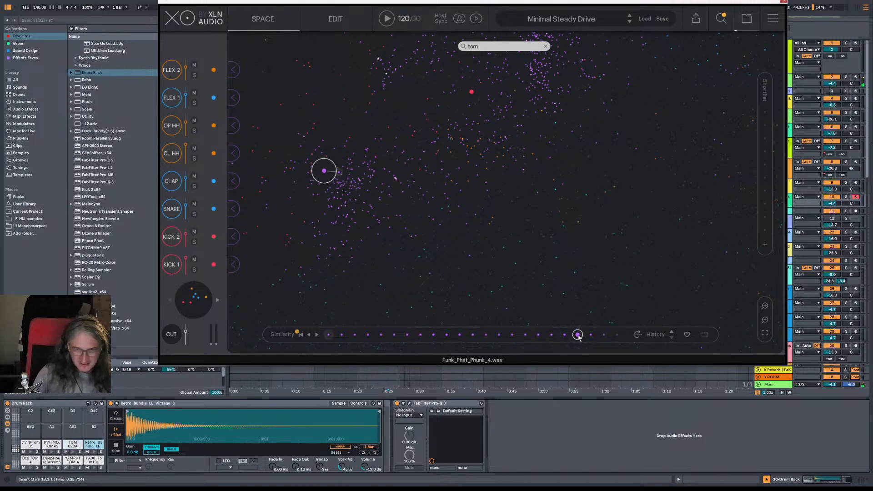
{"action": "left_click", "coordinate": [593, 336]}
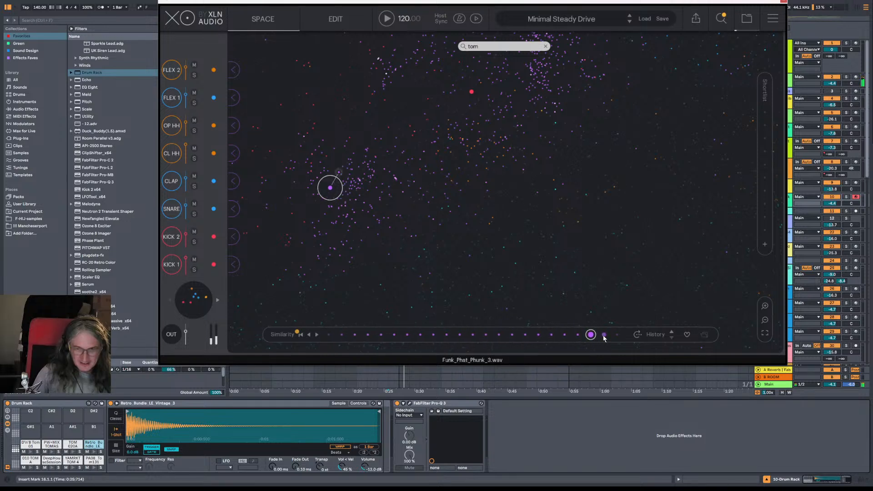
{"action": "left_click", "coordinate": [582, 337]}
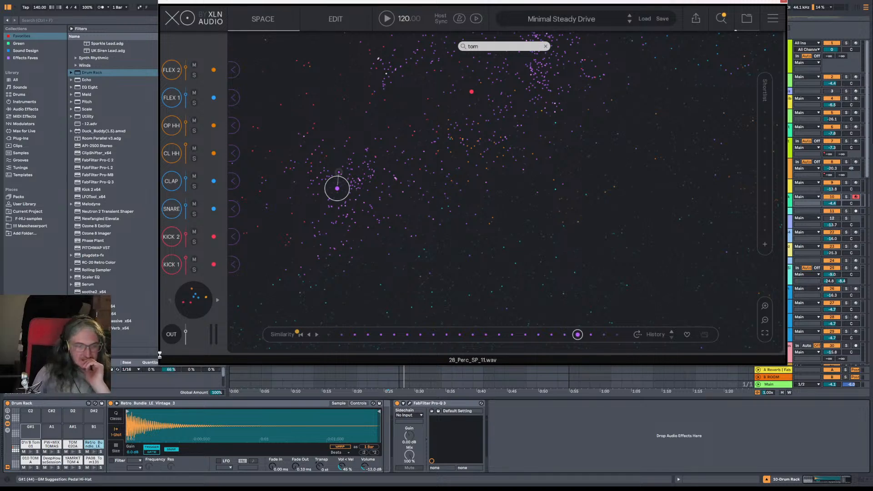
{"action": "left_click_drag", "start_coordinate": [40, 437], "coordinate": [41, 437]}
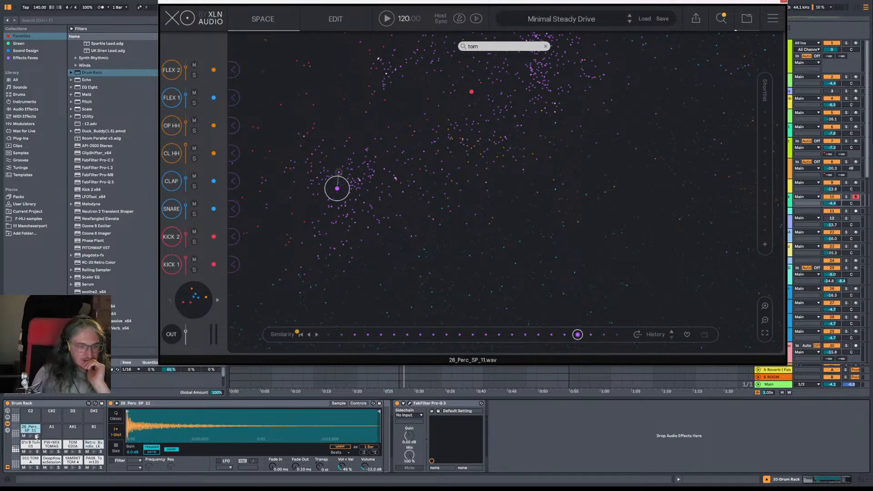
{"action": "left_click", "coordinate": [784, 1]}
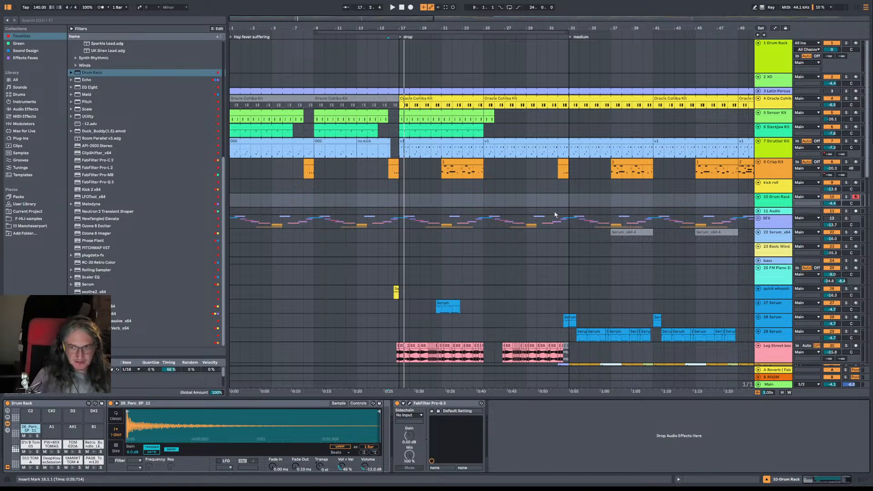
Step: Insert an empty one-bar MIDI clip at bar 16 on the 10 Drum Rack track and show the track's devices
{"action": "double_click", "coordinate": [391, 203]}
{"action": "double_click", "coordinate": [788, 202]}
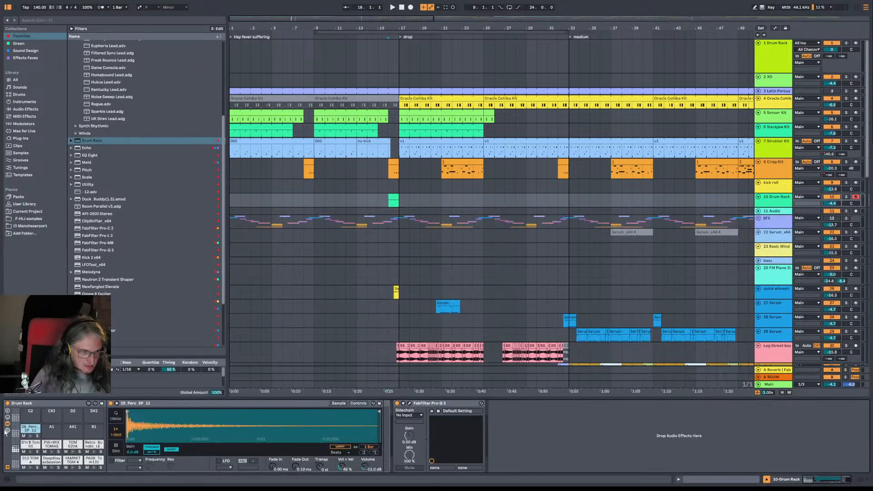
Step: Show the drum rack's chain list with its input and choke settings, and assign 010 TOM A to choke group 1
{"action": "left_click", "coordinate": [6, 431]}
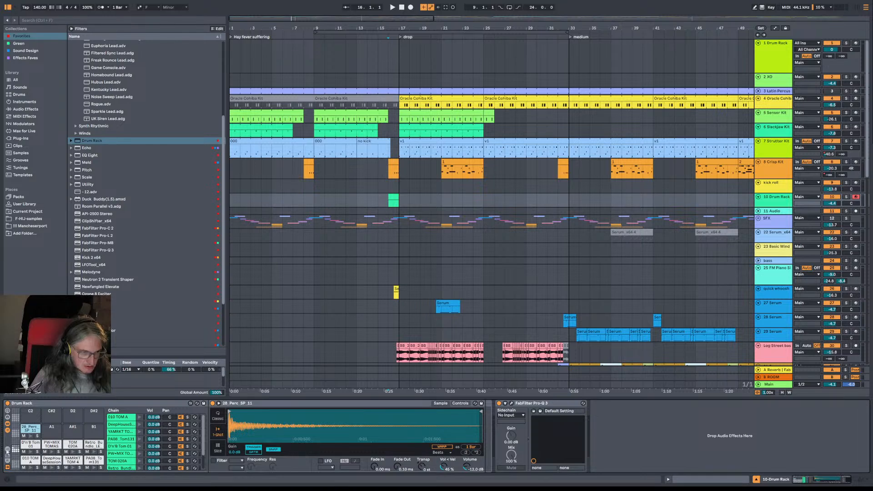
{"action": "left_click", "coordinate": [7, 449]}
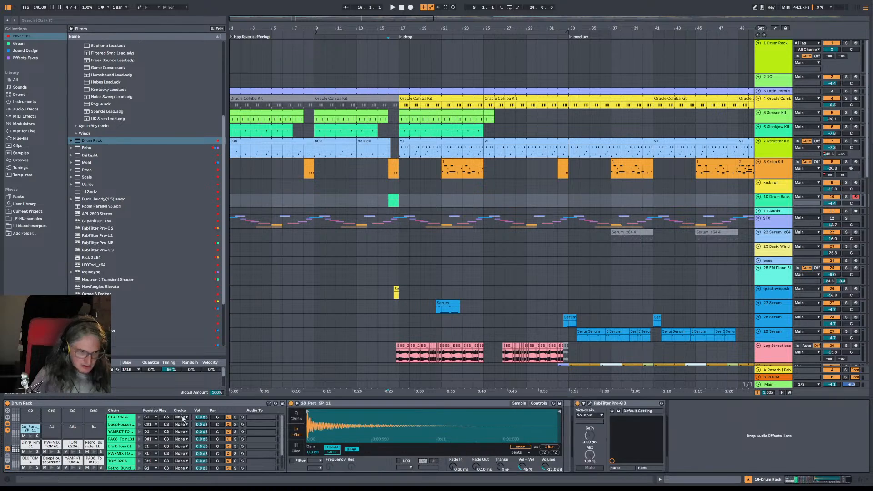
{"action": "left_click", "coordinate": [182, 420]}
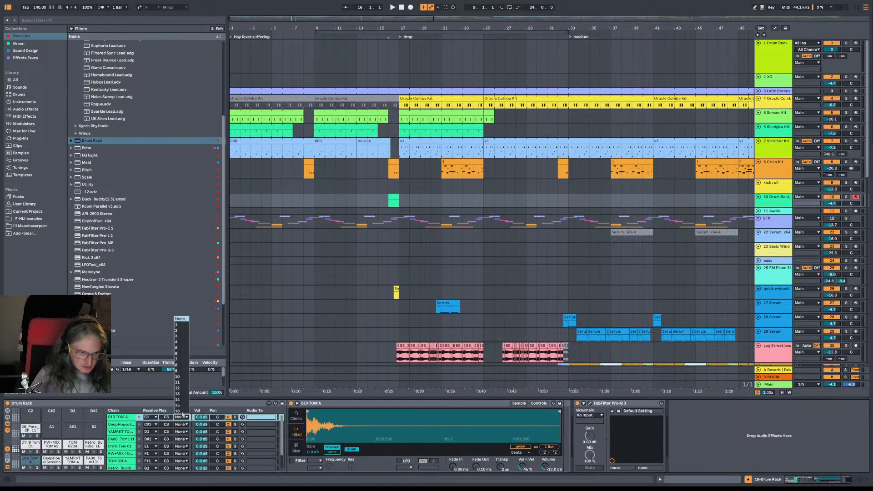
{"action": "left_click", "coordinate": [179, 327]}
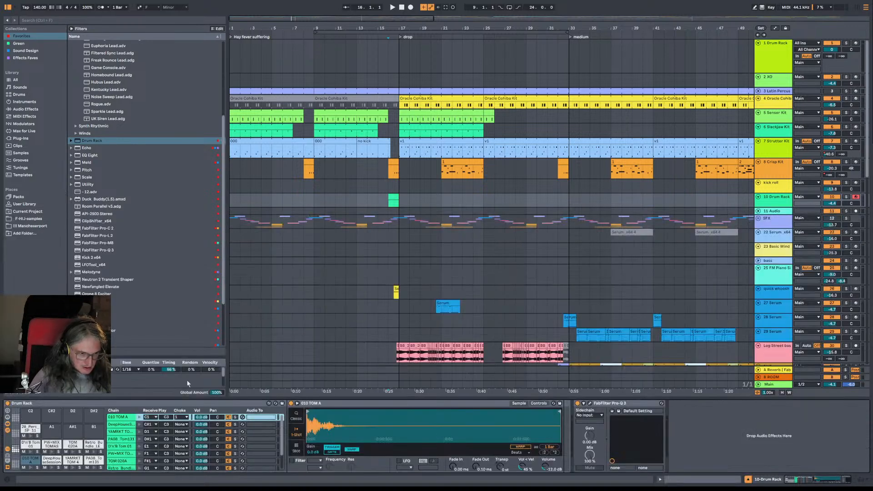
Step: Assign the DeepHouseSessions tom, YAMRKT TOM 4, PA08_Tom131 and D'n'B Tom 01 chains to choke group 1
{"action": "left_click", "coordinate": [184, 426]}
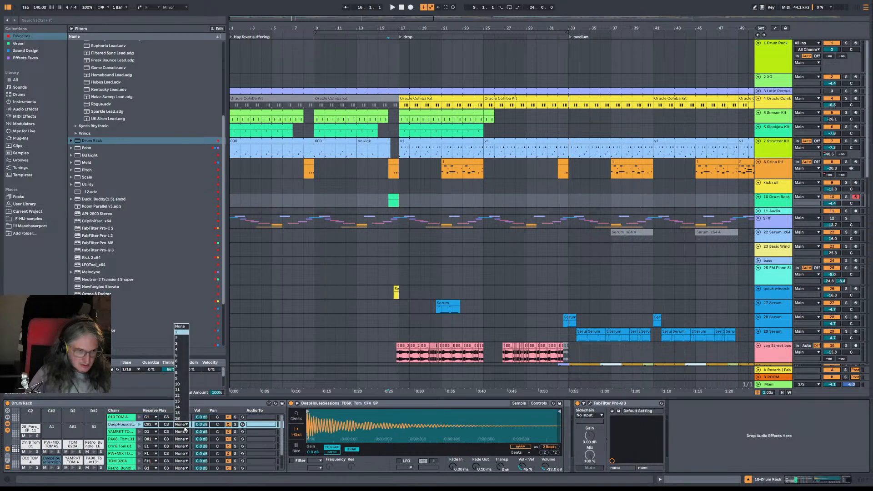
{"action": "left_click", "coordinate": [184, 429]}
{"action": "left_click", "coordinate": [187, 433]}
{"action": "key", "text": "Down"}
{"action": "key", "text": "Return"}
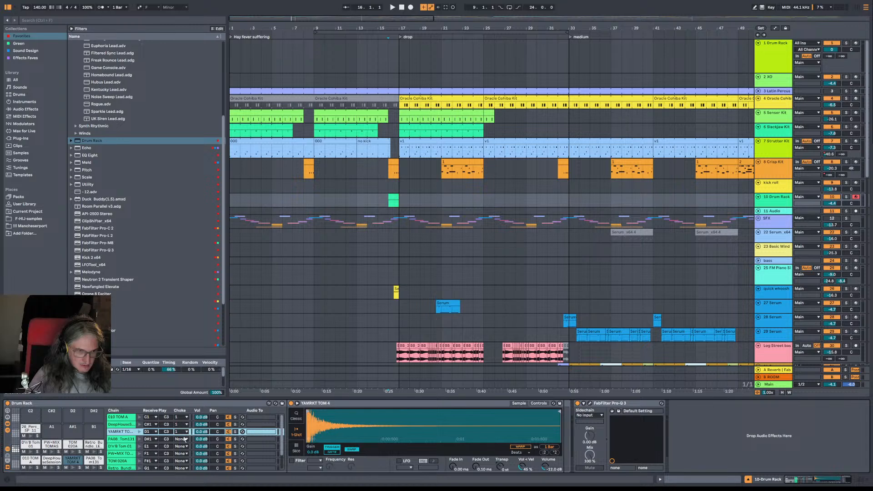
{"action": "left_click", "coordinate": [185, 438]}
{"action": "key", "text": "Down"}
{"action": "key", "text": "Return"}
{"action": "left_click", "coordinate": [185, 446]}
{"action": "key", "text": "Down"}
{"action": "key", "text": "Return"}
Step: Assign the PW+MIX TOMAS, TOM 020A, Retro_Bundle and 28_Perc_SP_11 chains to choke group 1
{"action": "left_click", "coordinate": [184, 454]}
{"action": "key", "text": "Down"}
{"action": "key", "text": "Return"}
{"action": "left_click", "coordinate": [185, 461]}
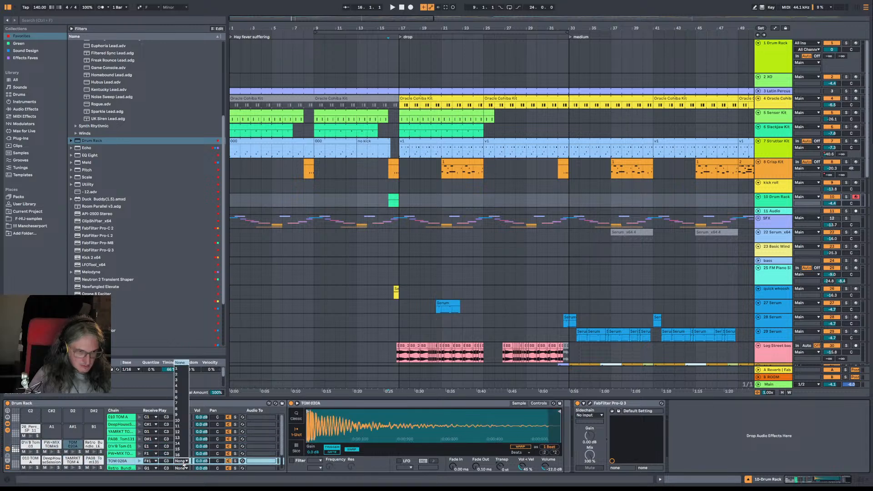
{"action": "key", "text": "Down"}
{"action": "key", "text": "Return"}
{"action": "left_click", "coordinate": [184, 468]}
{"action": "key", "text": "Down"}
{"action": "key", "text": "Return"}
{"action": "scroll", "coordinate": [185, 470], "scroll_direction": "down", "scroll_amount": 1}
{"action": "left_click", "coordinate": [184, 458]}
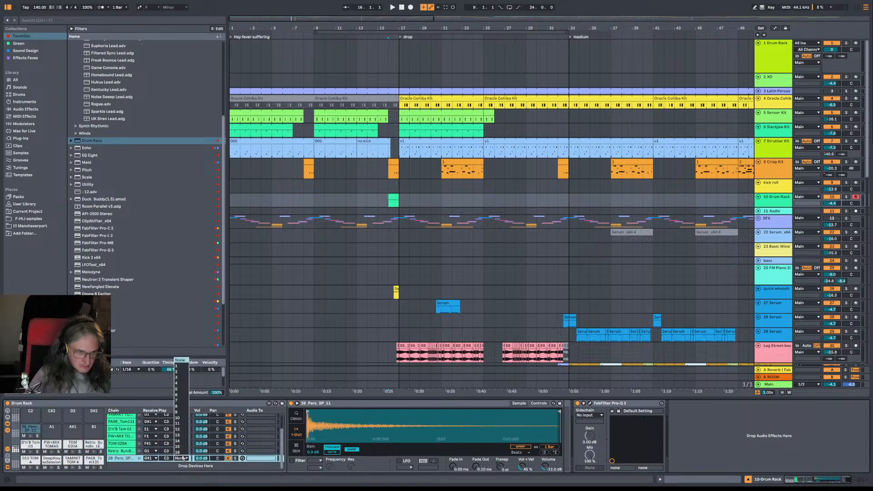
{"action": "key", "text": "Down"}
{"action": "key", "text": "Return"}
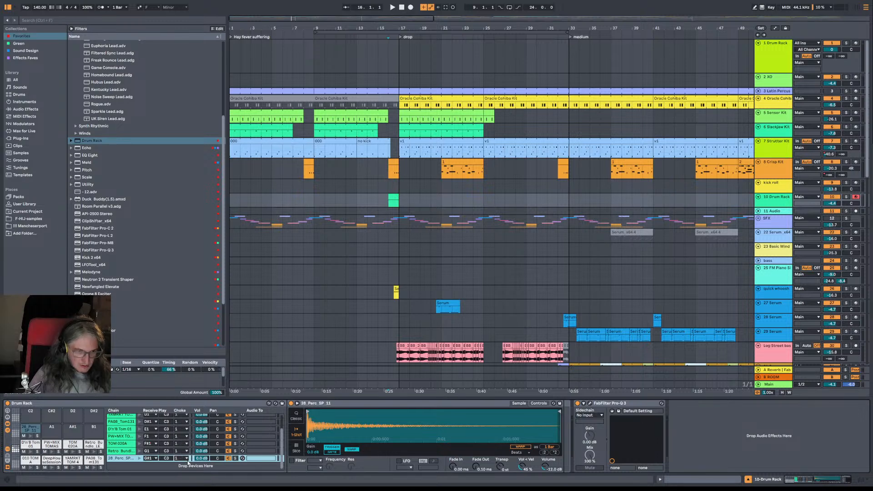
Step: Find silence 16bit mono.wav in the F-HU-samples library's sample pack folder and load it onto the empty A1 pad
{"action": "left_click", "coordinate": [49, 430]}
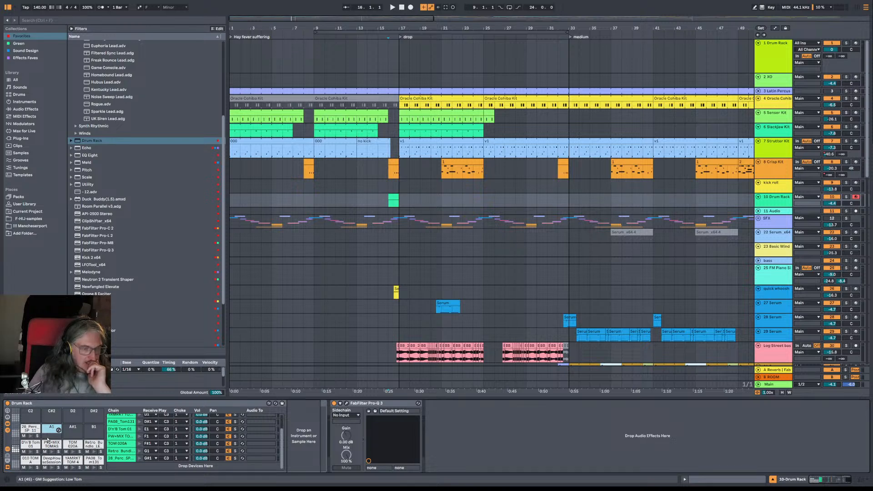
{"action": "left_click", "coordinate": [24, 204]}
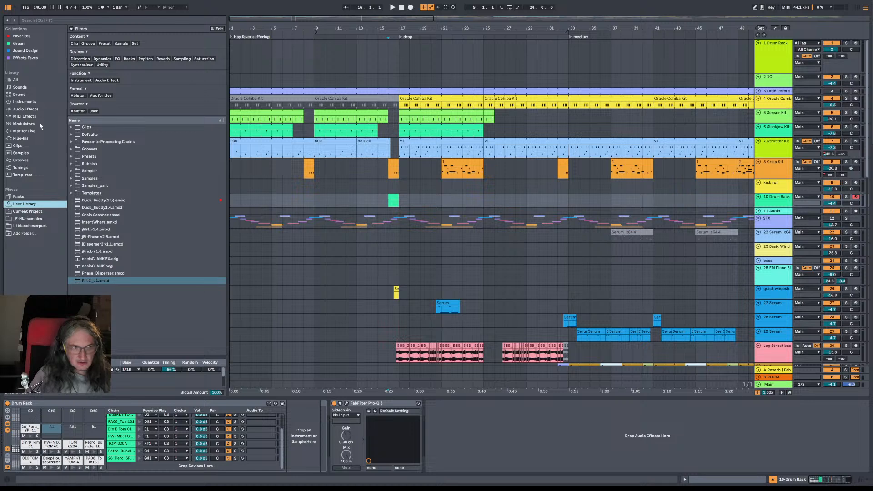
{"action": "left_click", "coordinate": [31, 220]}
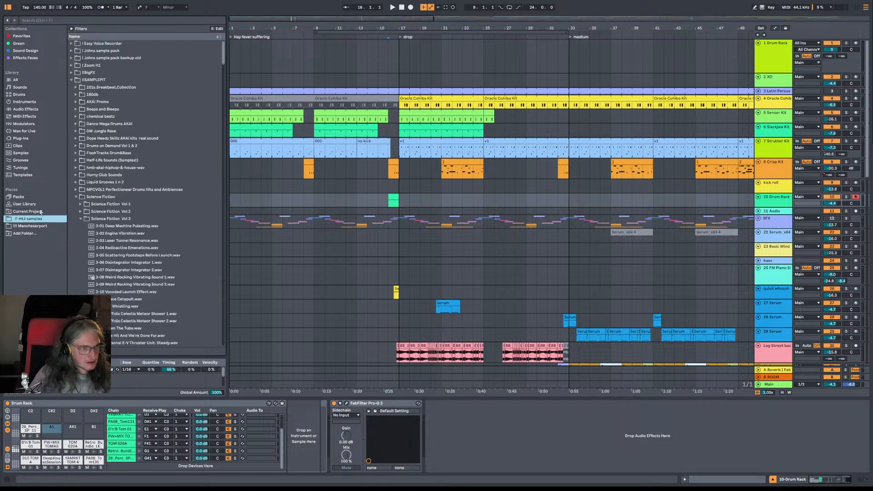
{"action": "left_click", "coordinate": [88, 52]}
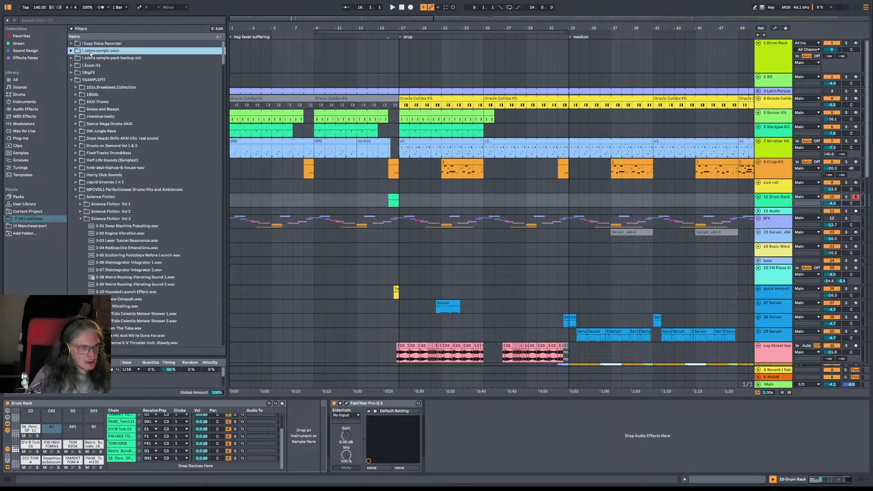
{"action": "scroll", "coordinate": [137, 260], "scroll_direction": "down", "scroll_amount": 1}
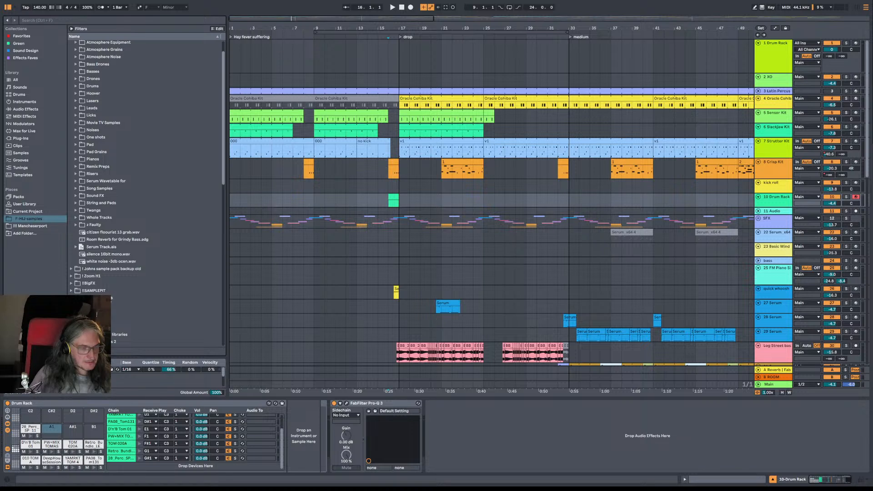
{"action": "left_click", "coordinate": [110, 255]}
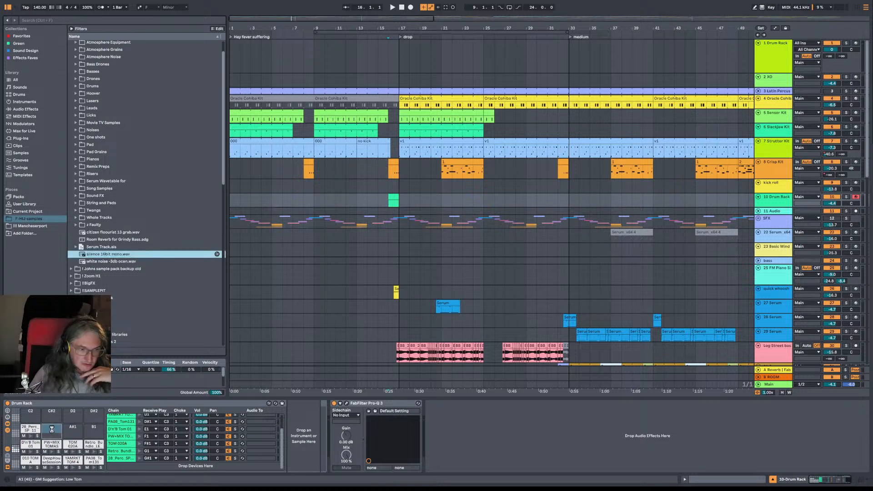
Step: Assign the silence 16bit mono chain to choke group 1
{"action": "left_click_drag", "start_coordinate": [186, 463], "coordinate": [186, 464]}
{"action": "left_click", "coordinate": [181, 465]}
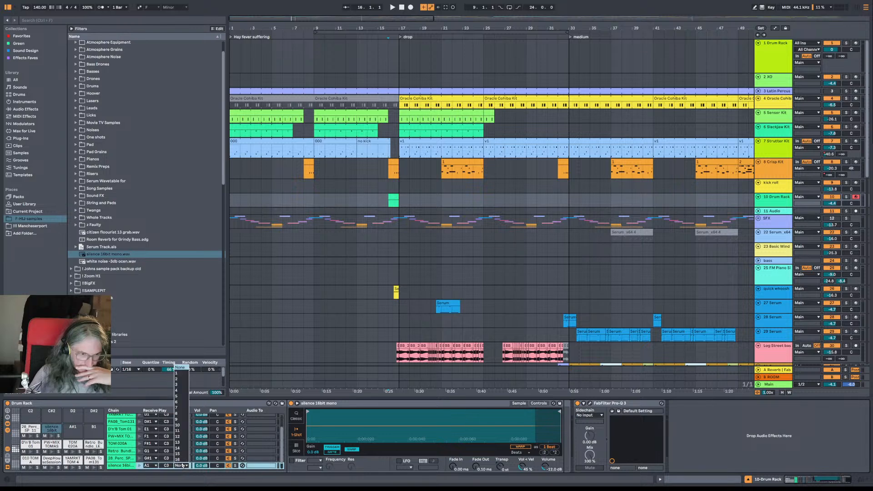
{"action": "left_click", "coordinate": [178, 373]}
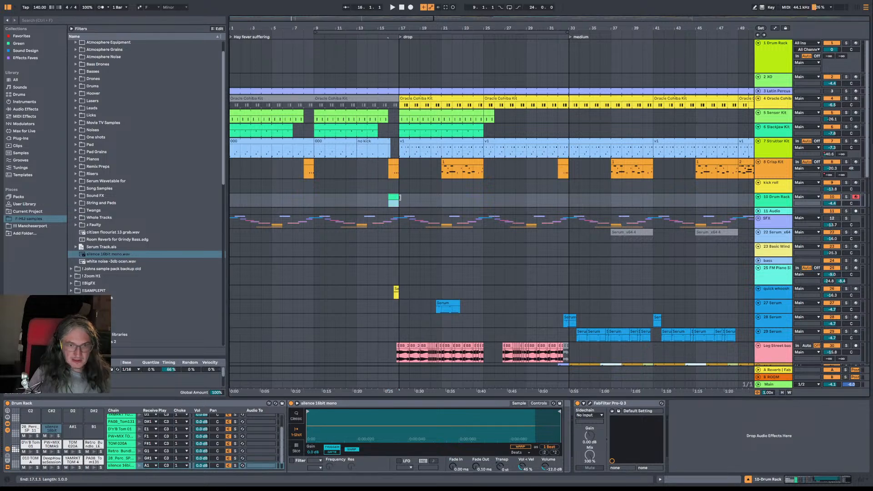
Step: Extend the 10 Drum Rack clip to two bars, ending at bar 18, and open it for note editing
{"action": "left_click_drag", "start_coordinate": [400, 202], "coordinate": [410, 202]}
{"action": "double_click", "coordinate": [394, 200]}
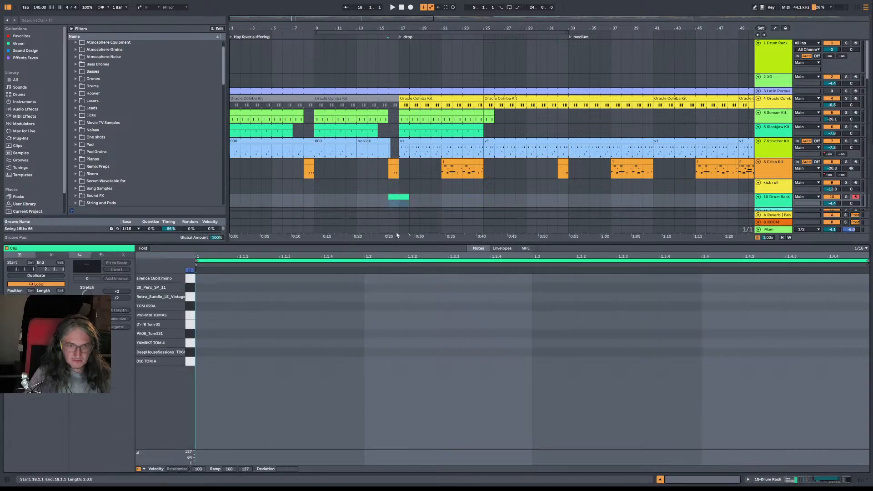
Step: Add a 1/16 PW+MIX TOMAS note to the clip, move it to position 1.2, and play it back
{"action": "double_click", "coordinate": [208, 315]}
{"action": "key", "text": "space"}
{"action": "left_click_drag", "start_coordinate": [226, 315], "coordinate": [394, 318]}
{"action": "key", "text": "space"}
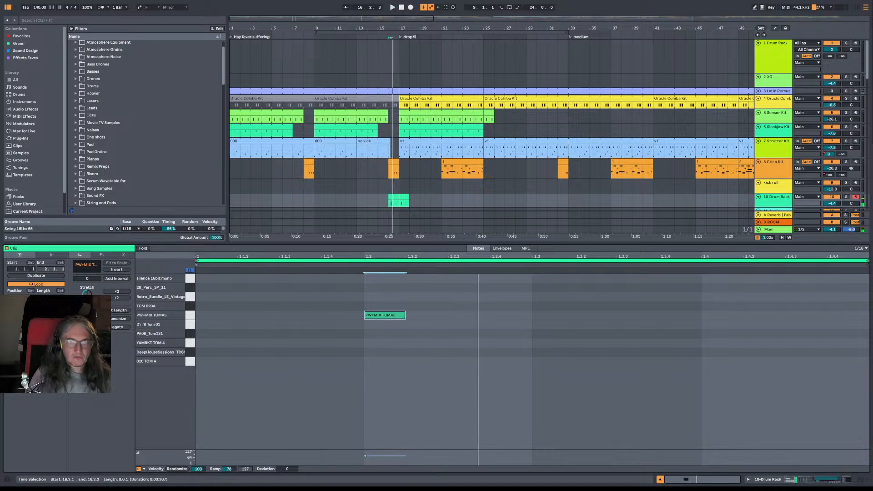
{"action": "left_click_drag", "start_coordinate": [394, 26], "coordinate": [394, 73]}
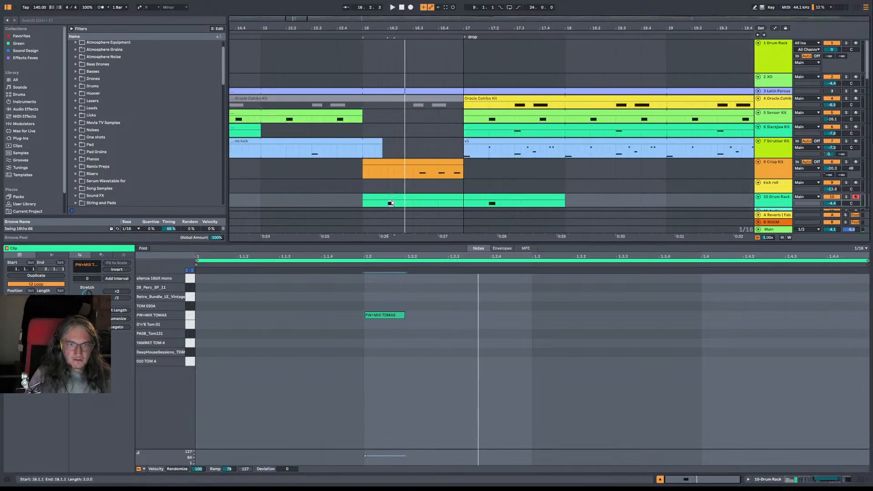
Step: Arrange three 1/16 notes in the clip: PA08_Tom131 at 1.4, PW+MIX TOMAS at 1.4.2 and D'n'B Tom 01 at 1.4.3, and play them
{"action": "left_click_drag", "start_coordinate": [391, 315], "coordinate": [807, 328]}
{"action": "key", "text": "space"}
{"action": "key", "text": "space"}
{"action": "double_click", "coordinate": [759, 333]}
{"action": "double_click", "coordinate": [763, 333]}
{"action": "key", "text": "space"}
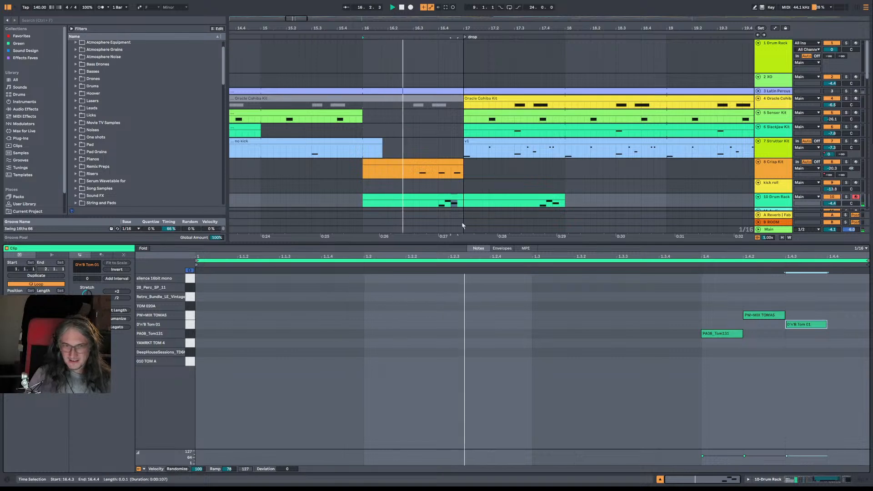
Step: Trim the 10 Drum Rack clip so it spans only from 16.4 to bar 17
{"action": "left_click_drag", "start_coordinate": [564, 197], "coordinate": [464, 207]}
{"action": "left_click", "coordinate": [439, 203]}
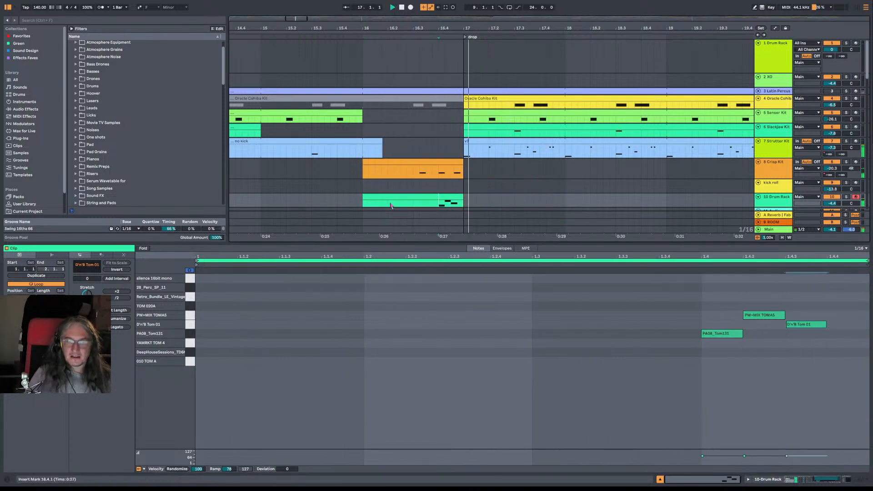
{"action": "left_click_drag", "start_coordinate": [363, 201], "coordinate": [438, 200]}
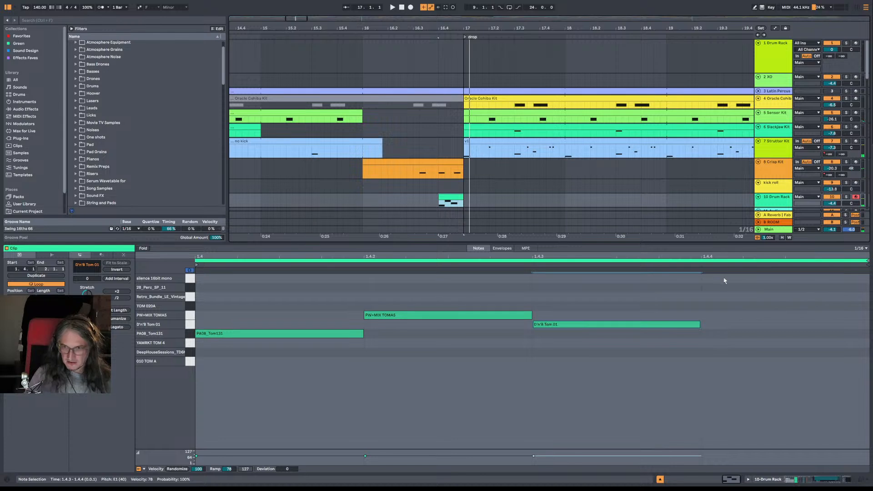
Step: Extend the end of the 10 Drum Rack clip to 17.1.2, just past the drop, and consolidate it
{"action": "left_click_drag", "start_coordinate": [463, 197], "coordinate": [470, 198]}
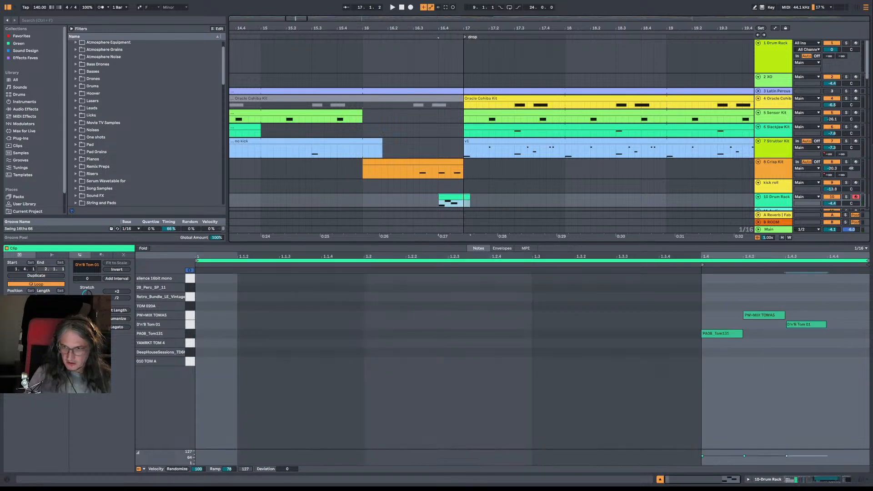
{"action": "left_click", "coordinate": [765, 254]}
{"action": "mouse_move", "coordinate": [772, 254]}
{"action": "left_mouse_down"}
{"action": "mouse_move", "coordinate": [772, 285]}
{"action": "mouse_move", "coordinate": [772, 254]}
{"action": "left_mouse_up"}
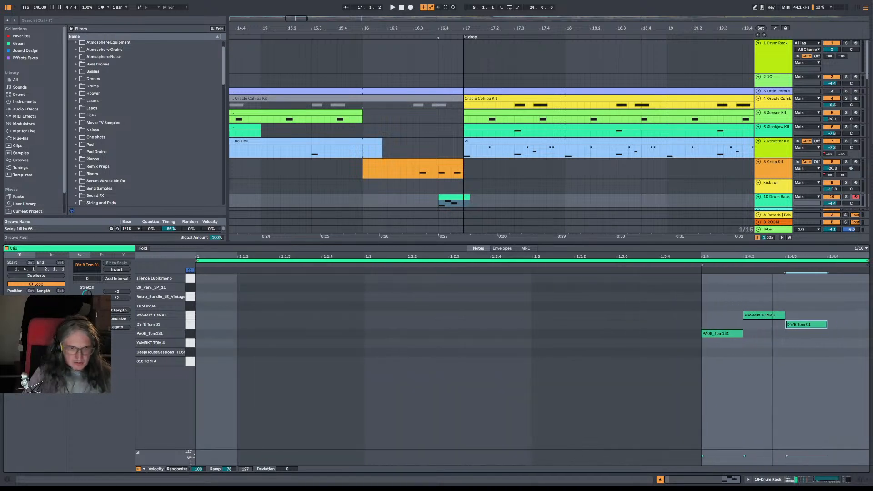
{"action": "left_click", "coordinate": [460, 198]}
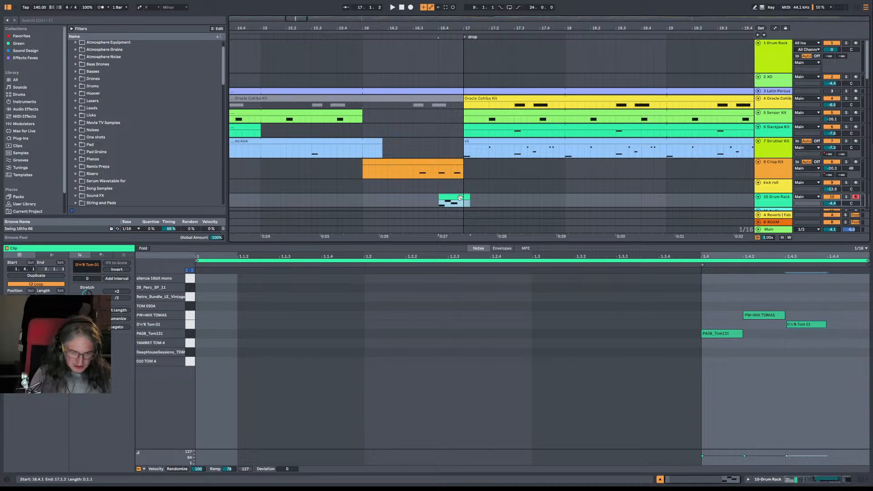
{"action": "key", "text": "ctrl+j"}
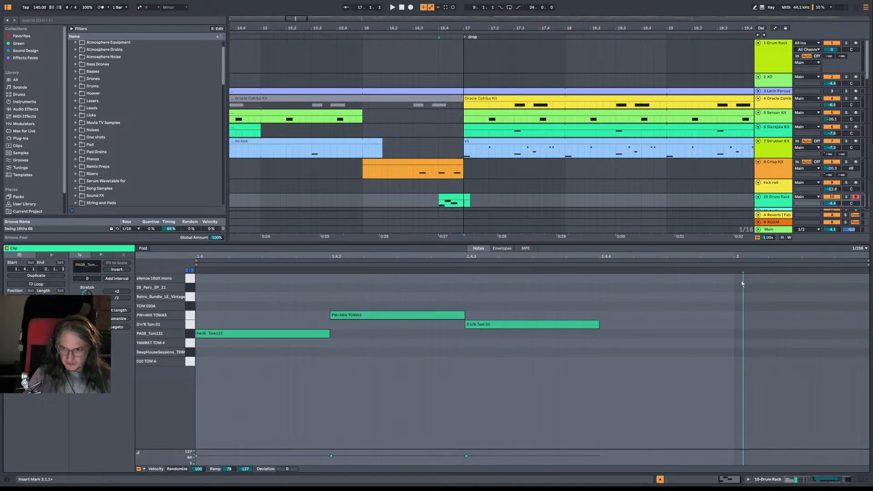
Step: Add a short silence 16bit mono note at position 2 in the clip and play the fill into the drop
{"action": "double_click", "coordinate": [738, 278]}
{"action": "key", "text": "space"}
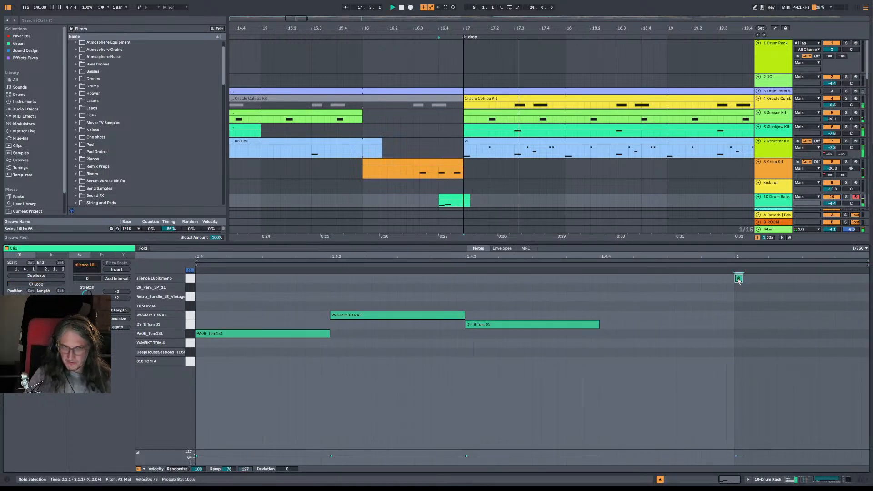
{"action": "key", "text": "space"}
{"action": "key", "text": "space"}
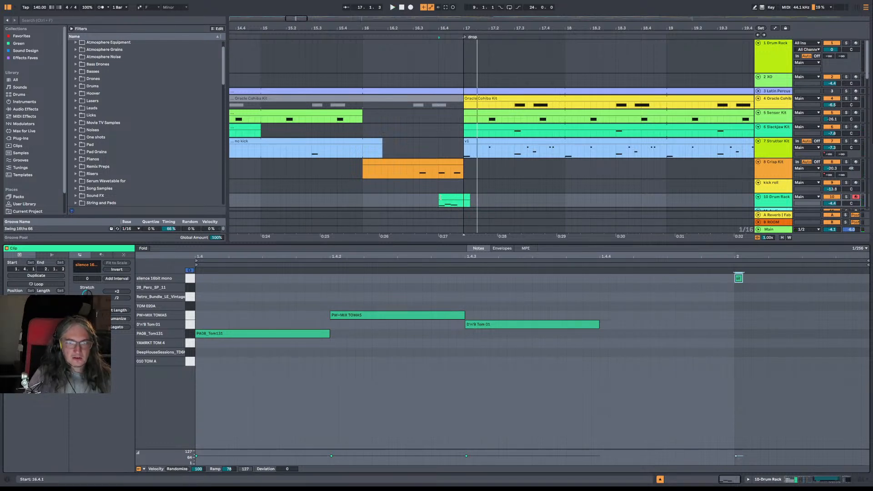
Step: Extend the start of the 10 Drum Rack clip back to 16.3 and play it back from bar 16
{"action": "left_click_drag", "start_coordinate": [440, 196], "coordinate": [413, 195]}
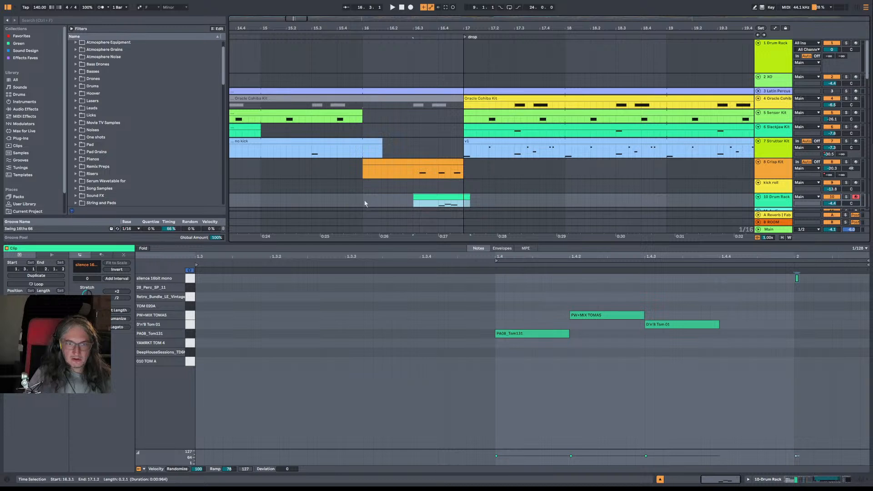
{"action": "left_click", "coordinate": [364, 203]}
{"action": "key", "text": "space"}
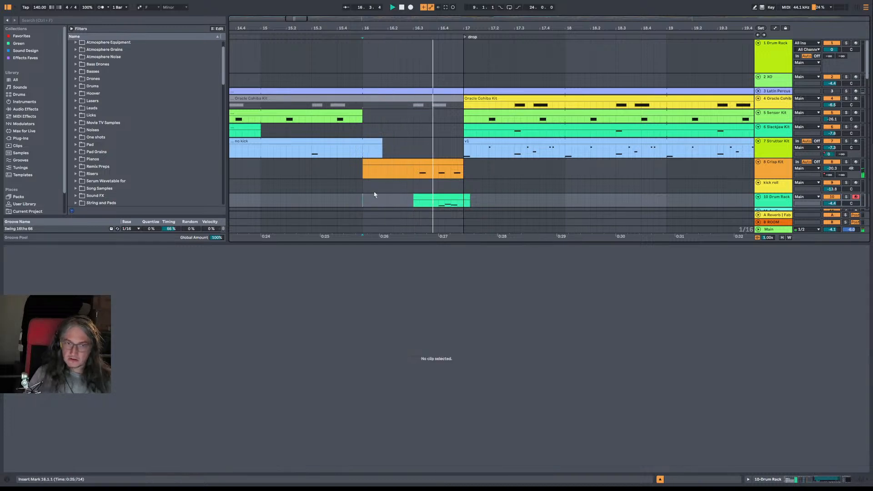
{"action": "left_click", "coordinate": [441, 198]}
{"action": "key", "text": "space"}
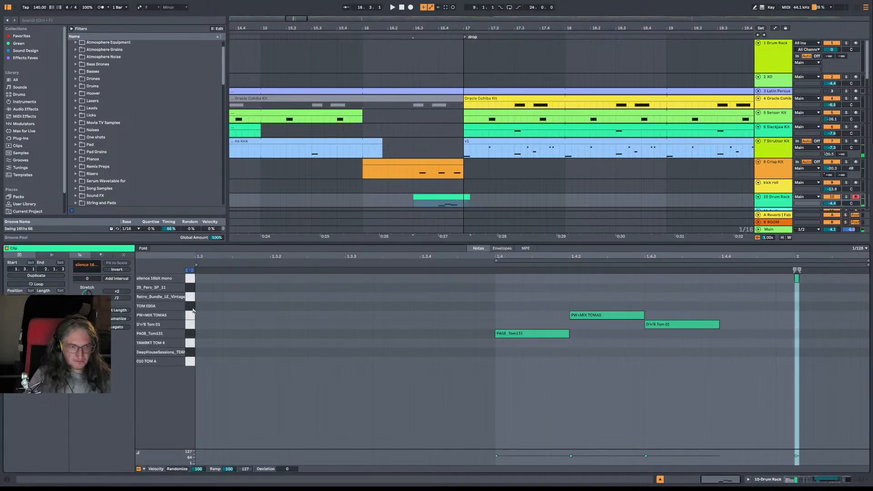
{"action": "key", "text": "space"}
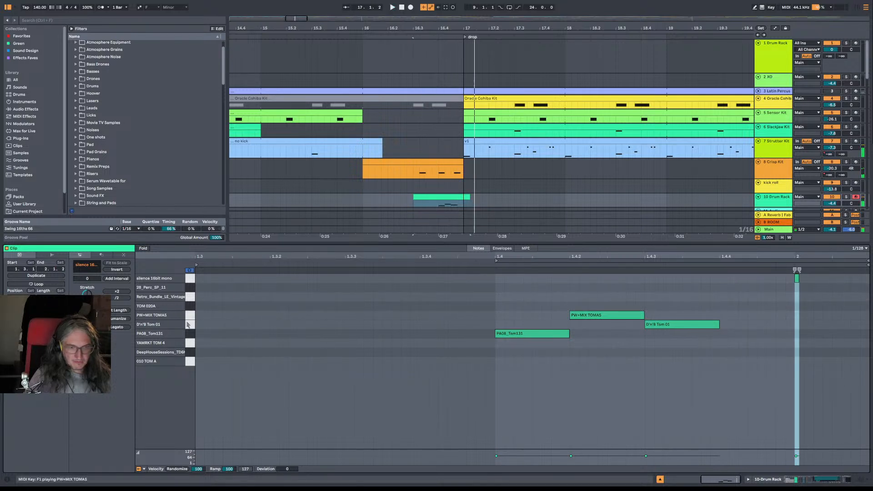
Step: Audition the DeepHouseSessions and 010 TOM A pads, and add a short 010 TOM A note at 1.3 and a DeepHouseSessions note at 1.3.4
{"action": "left_click", "coordinate": [189, 352]}
{"action": "left_click", "coordinate": [191, 361]}
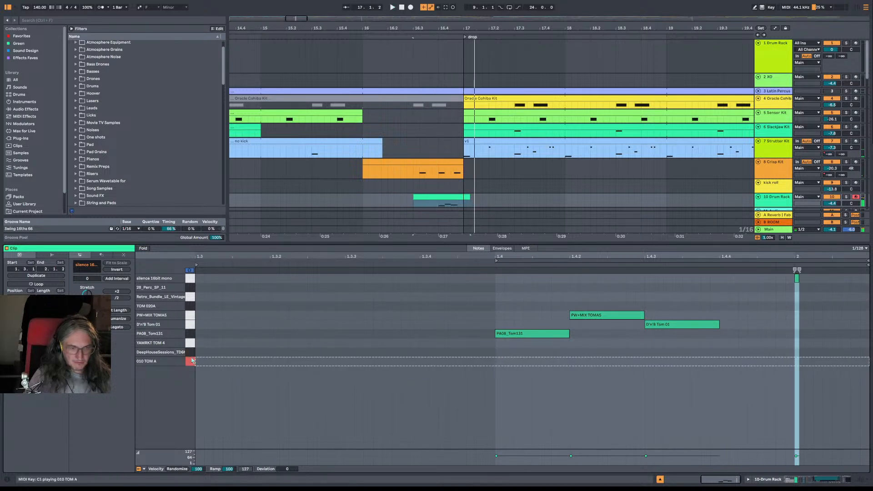
{"action": "key", "text": "space"}
{"action": "key", "text": "space"}
{"action": "left_click", "coordinate": [191, 364]}
{"action": "key", "text": "space"}
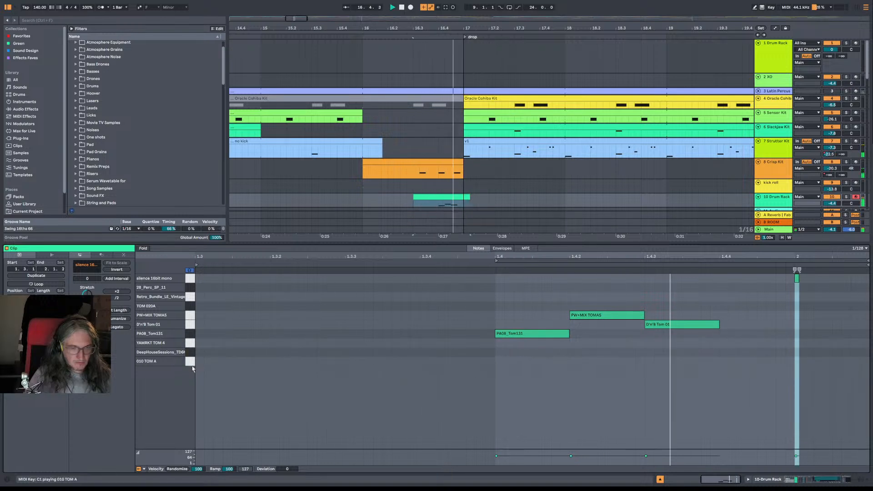
{"action": "double_click", "coordinate": [199, 361]}
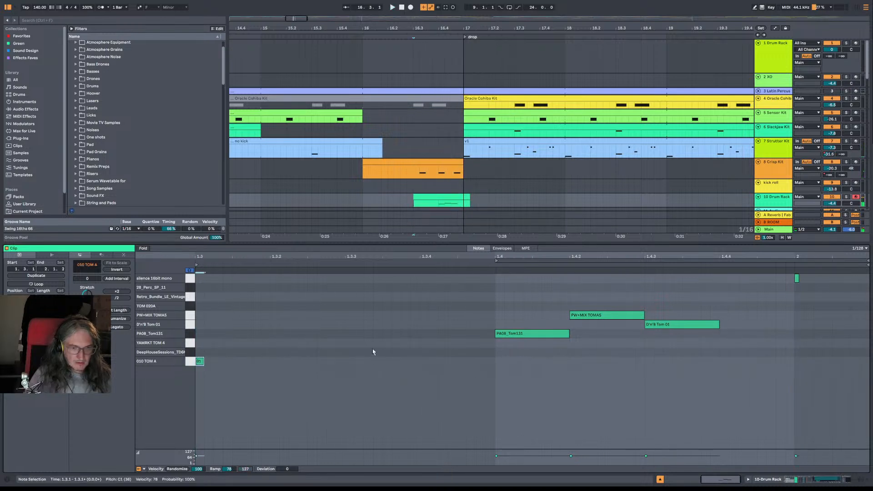
{"action": "double_click", "coordinate": [425, 352]}
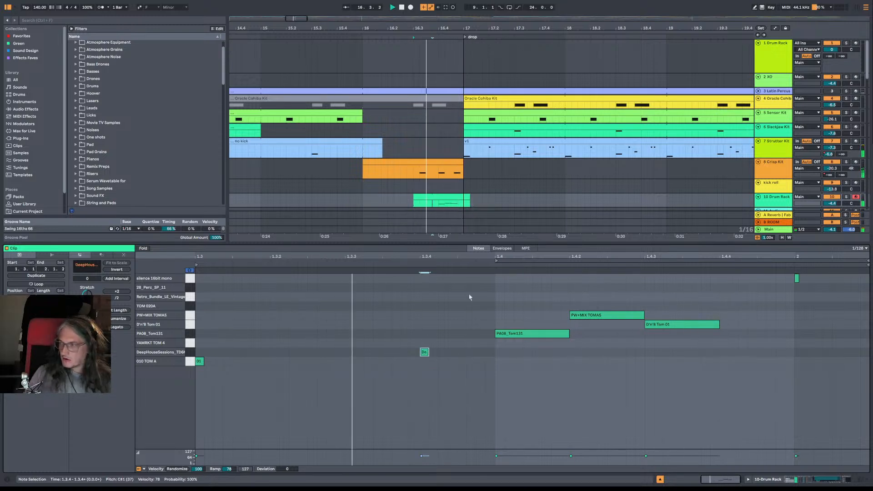
Step: Play the arrangement from bar 15 to hear the tom fill lead into the drop
{"action": "left_click", "coordinate": [258, 199]}
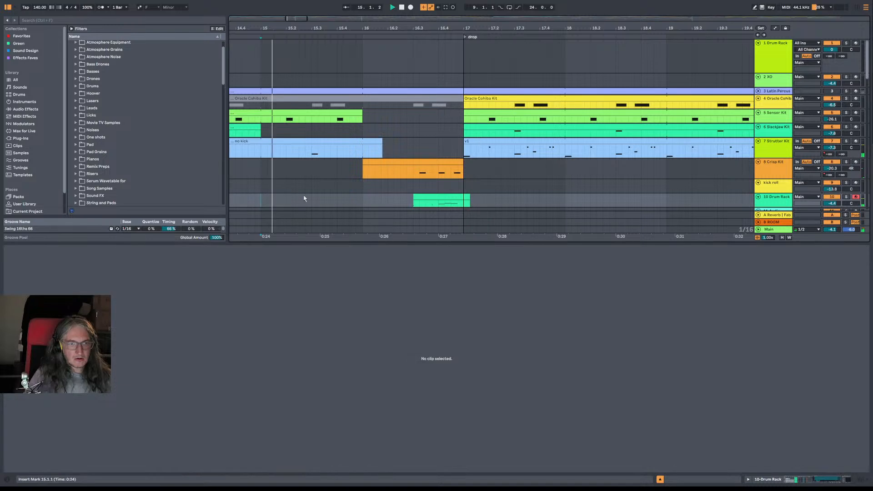
{"action": "left_click", "coordinate": [271, 195]}
{"action": "left_click", "coordinate": [414, 205]}
{"action": "scroll", "coordinate": [414, 200], "scroll_direction": "down", "scroll_amount": 2}
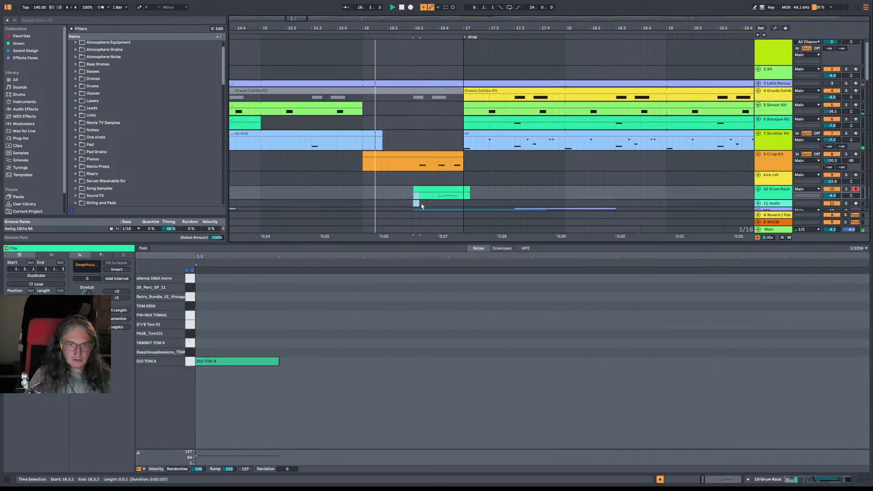
{"action": "left_click_drag", "start_coordinate": [533, 27], "coordinate": [470, 26]}
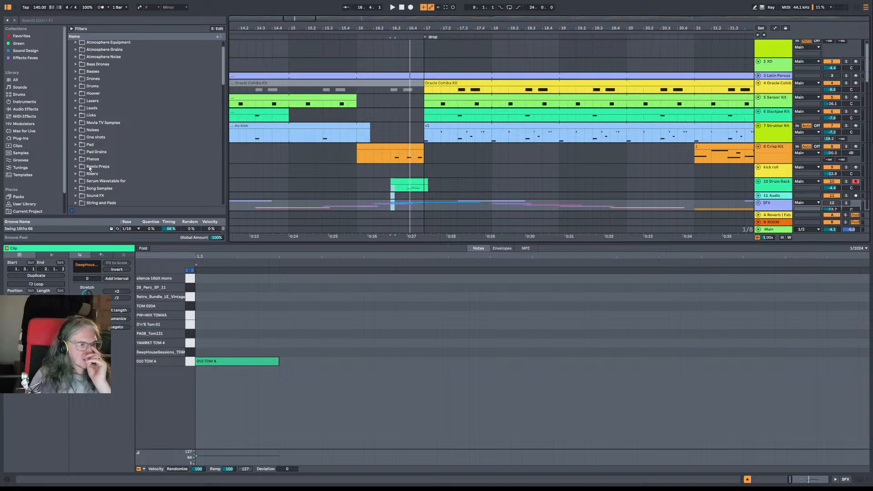
Step: Open the Drums folder of the sample pack in the F-HU-samples library
{"action": "scroll", "coordinate": [29, 184], "scroll_direction": "down", "scroll_amount": 2}
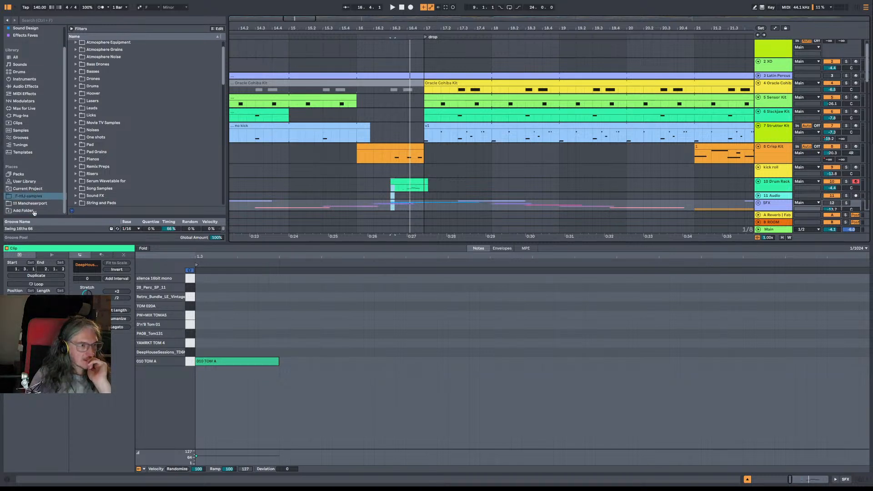
{"action": "left_click", "coordinate": [30, 196]}
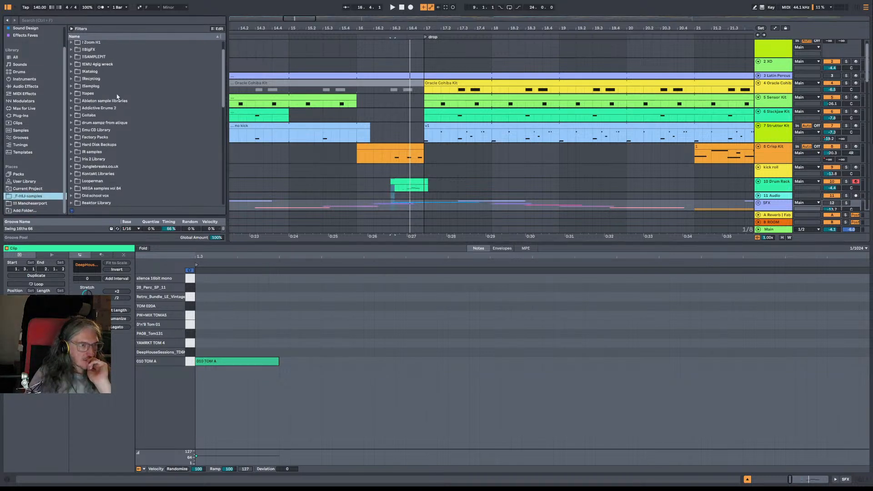
{"action": "scroll", "coordinate": [105, 62], "scroll_direction": "up", "scroll_amount": 2}
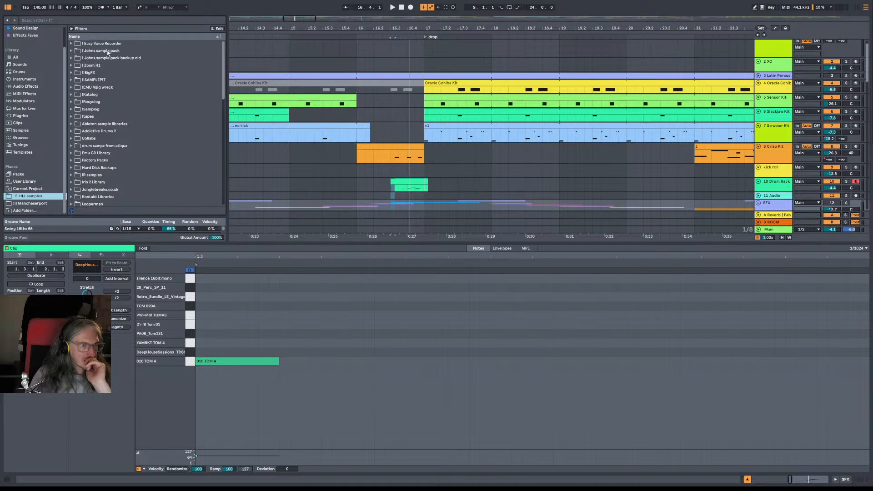
{"action": "double_click", "coordinate": [108, 51]}
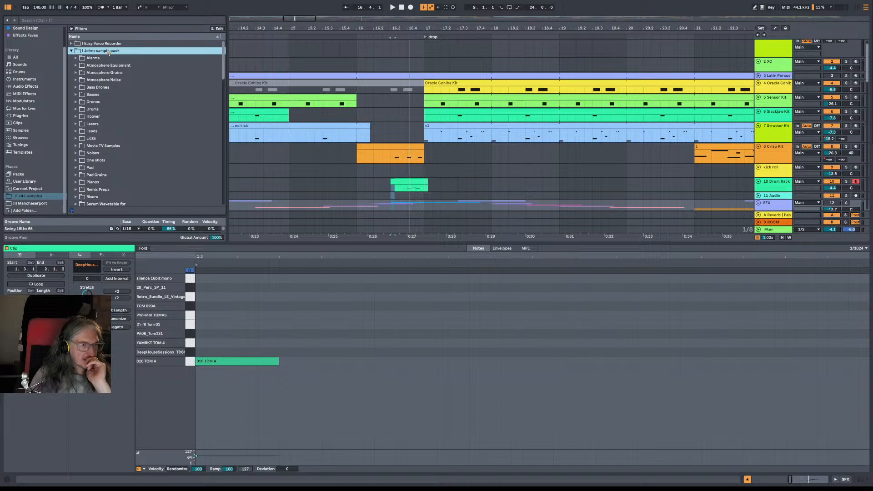
{"action": "scroll", "coordinate": [126, 117], "scroll_direction": "down", "scroll_amount": 6}
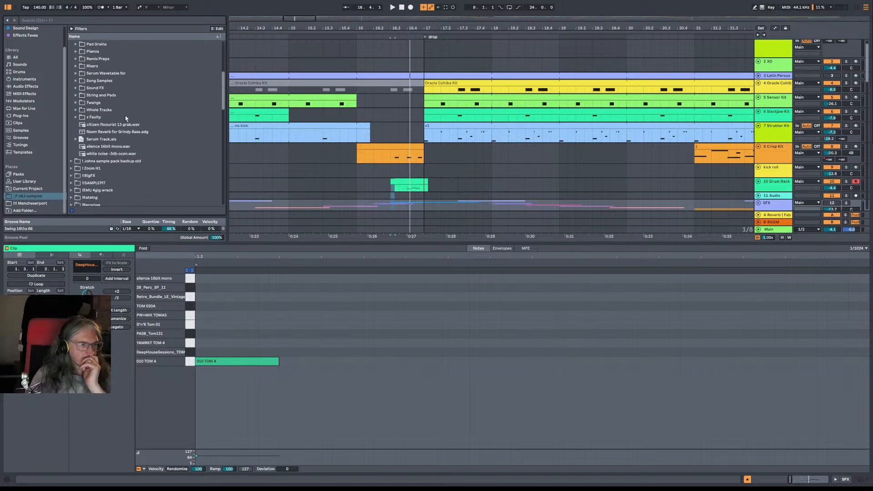
{"action": "scroll", "coordinate": [137, 114], "scroll_direction": "up", "scroll_amount": 2}
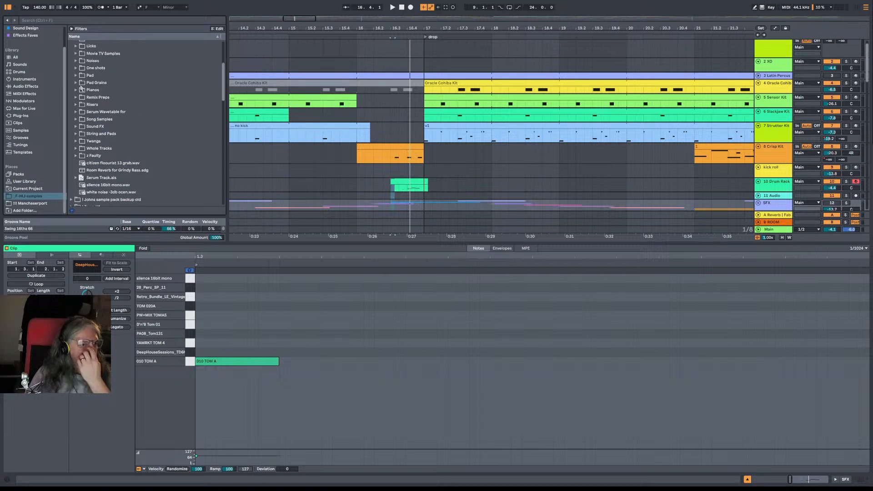
{"action": "scroll", "coordinate": [75, 82], "scroll_direction": "up", "scroll_amount": 3}
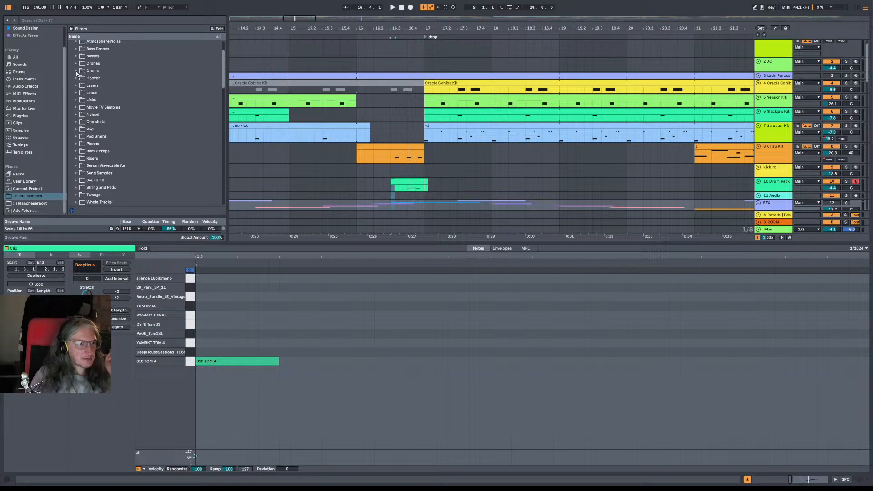
{"action": "left_click", "coordinate": [76, 71]}
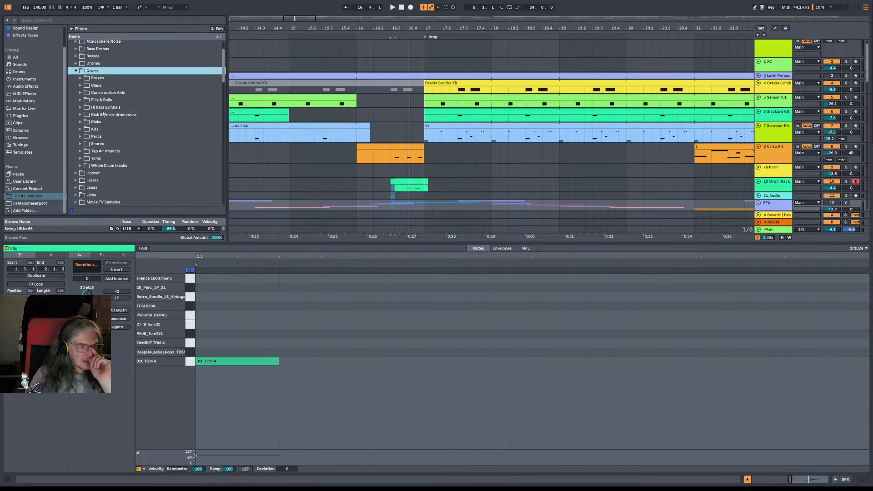
Step: Browse the Fills & Rolls folder, expand the kick roll 4,8,16 Project down to its set, and select the kick roll 4,8,16 track
{"action": "left_click", "coordinate": [80, 100]}
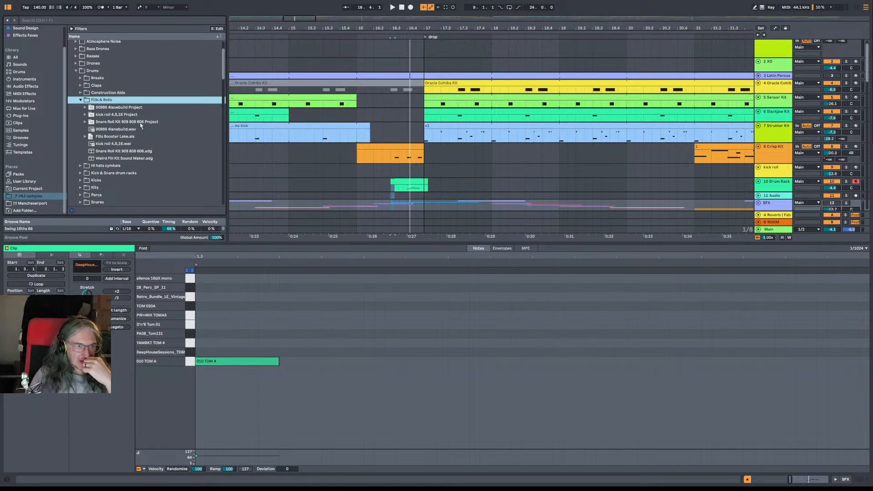
{"action": "left_click", "coordinate": [112, 108]}
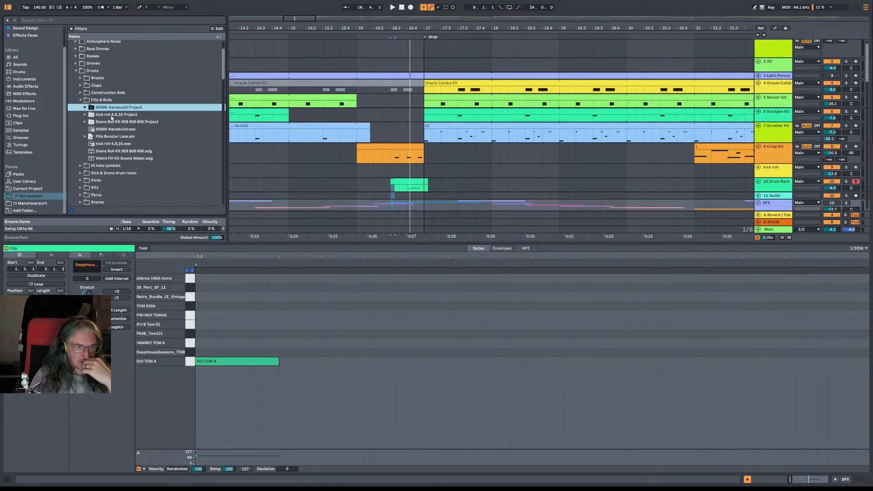
{"action": "left_click", "coordinate": [111, 115]}
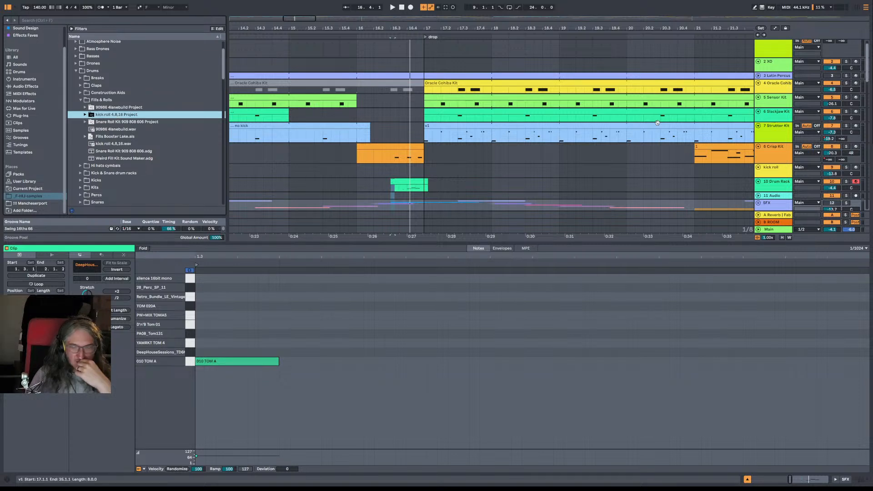
{"action": "left_click", "coordinate": [84, 116]}
{"action": "left_click", "coordinate": [104, 130]}
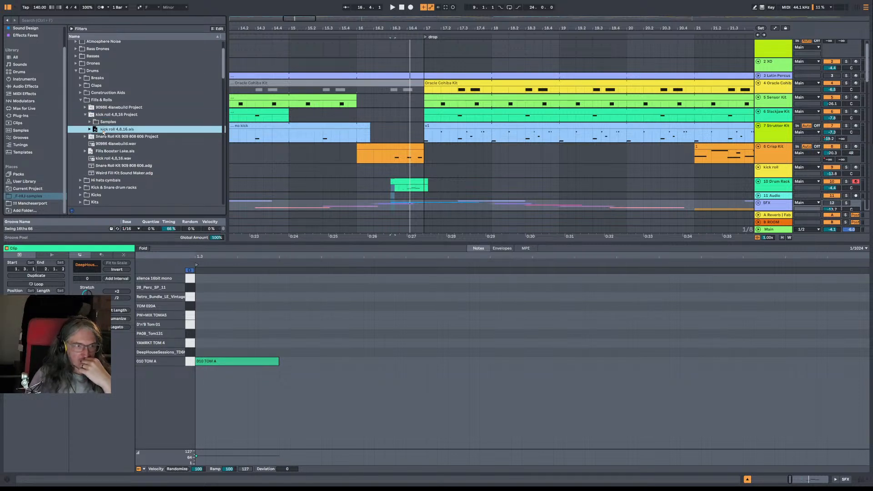
{"action": "left_click", "coordinate": [90, 129]}
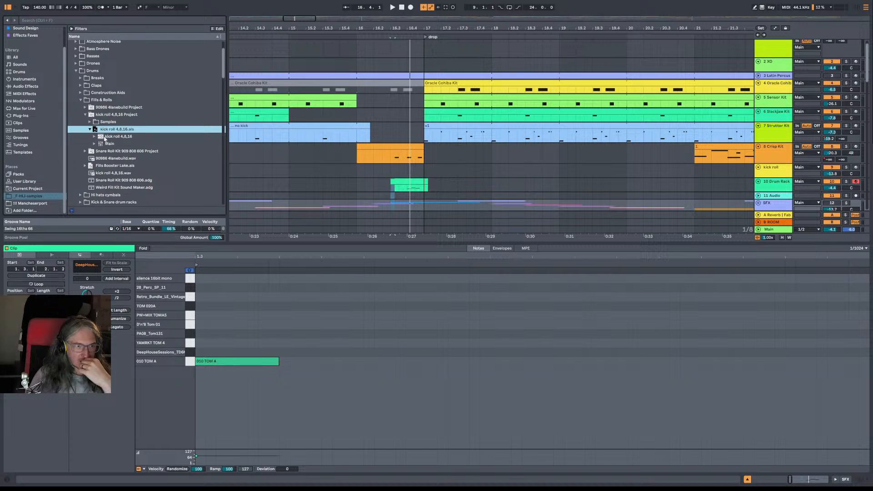
{"action": "left_click", "coordinate": [104, 137]}
Step: Save the set with the Save As command
{"action": "scroll", "coordinate": [682, 150], "scroll_direction": "down", "scroll_amount": 2}
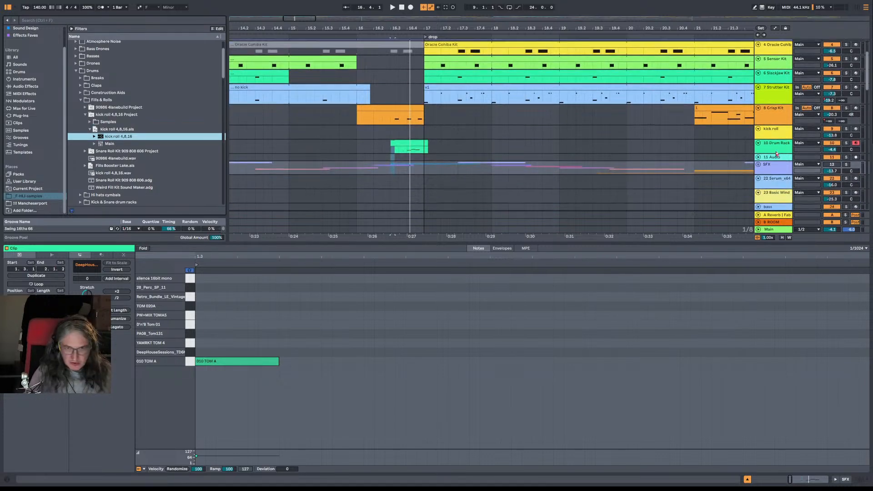
{"action": "key", "text": "ctrl+shift+s"}
{"action": "key", "text": "Return"}
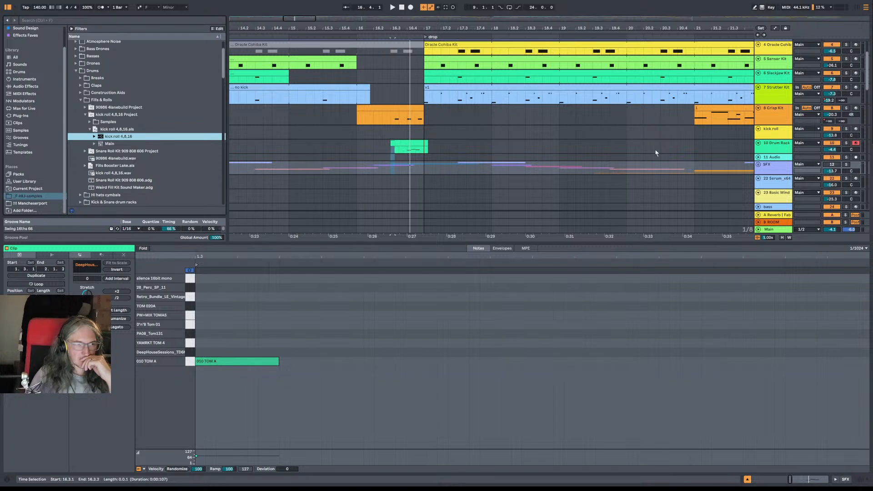
Step: Insert a MIDI track below the Drum Rack track and load Snare Roll Kit 909 808 606.adg onto it
{"action": "left_click", "coordinate": [132, 181]}
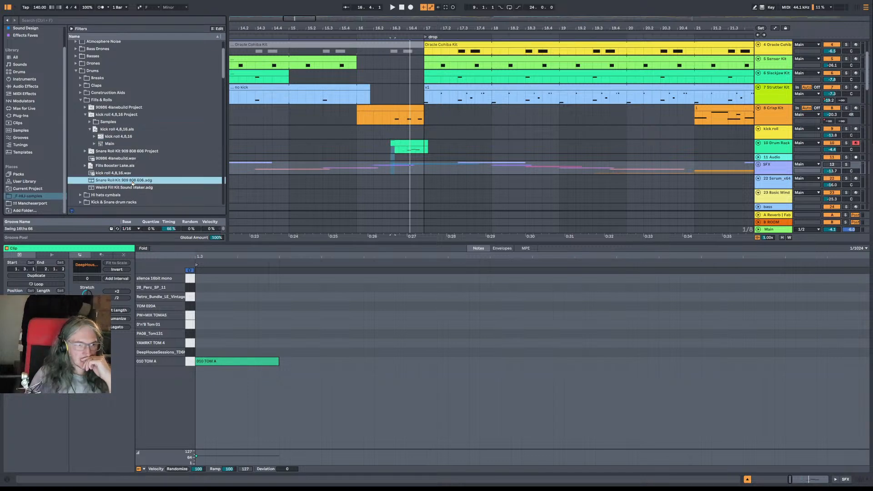
{"action": "left_click", "coordinate": [783, 146]}
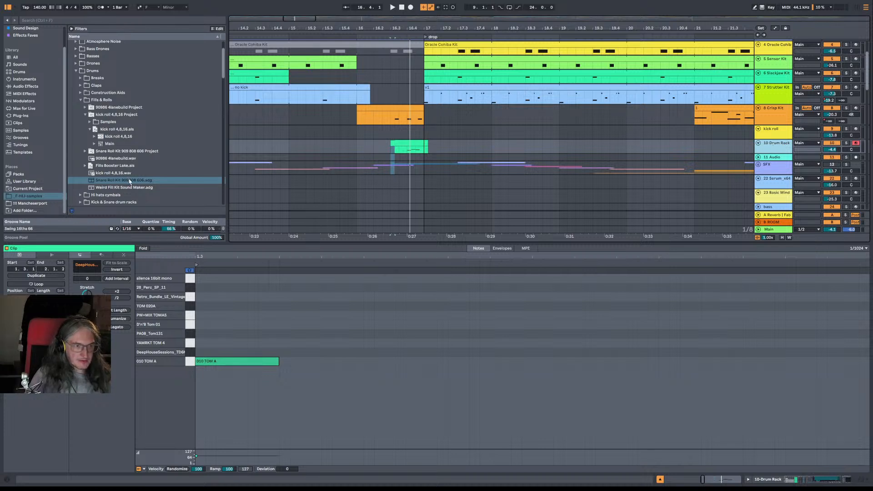
{"action": "key", "text": "ctrl+shift+t"}
{"action": "left_click_drag", "start_coordinate": [130, 181], "coordinate": [395, 158]}
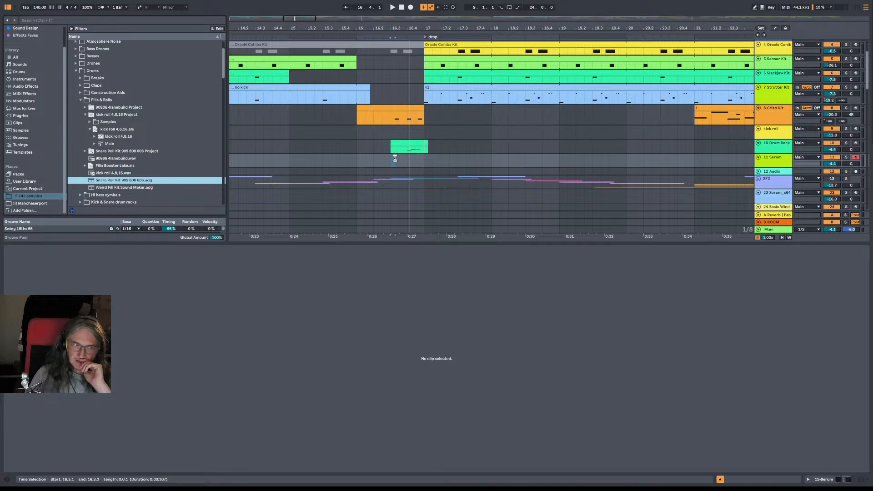
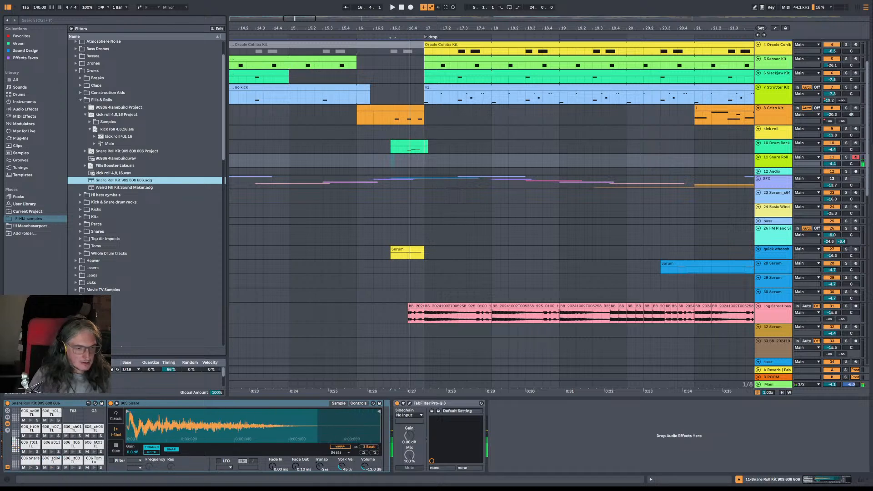
Step: Create a MIDI clip at 16.3 on the Snare Roll track and add a sixteenth 909 Snare note at its start
{"action": "double_click", "coordinate": [394, 160]}
{"action": "scroll", "coordinate": [185, 372], "scroll_direction": "down", "scroll_amount": 5}
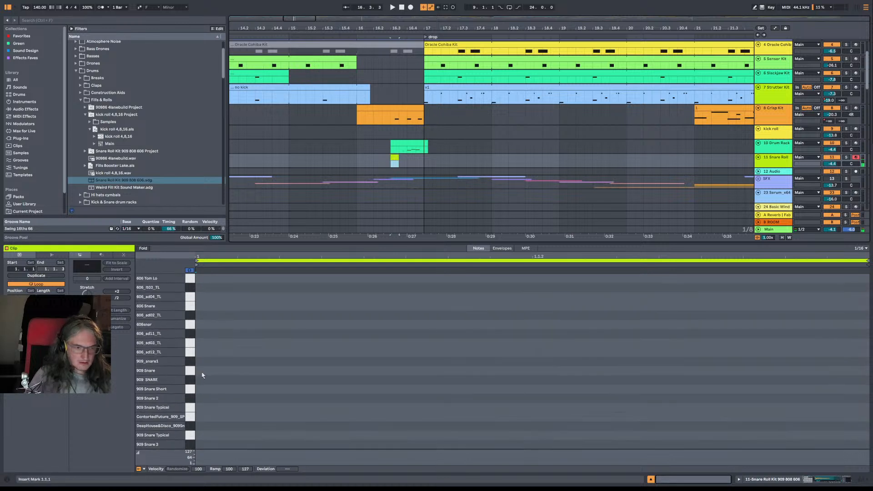
{"action": "double_click", "coordinate": [202, 374]}
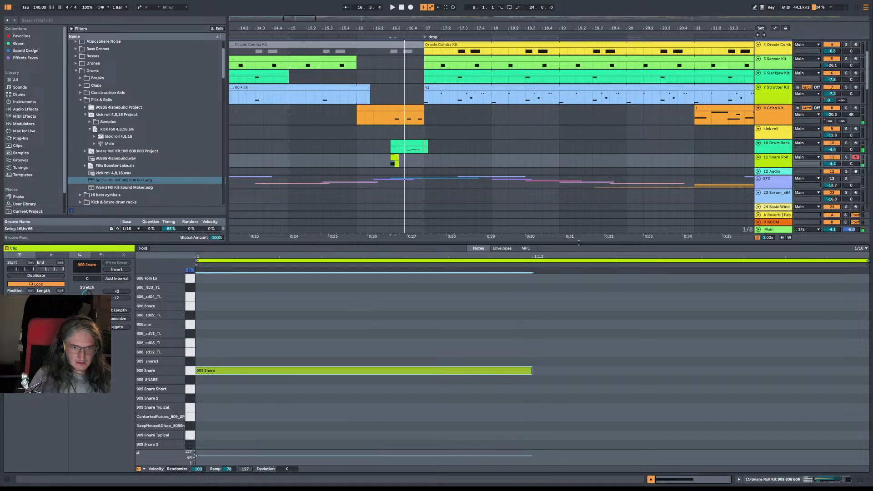
Step: Shorten the snare clip's loop to one sixteenth and extend the clip's start back to bar 16
{"action": "right_click", "coordinate": [852, 260]}
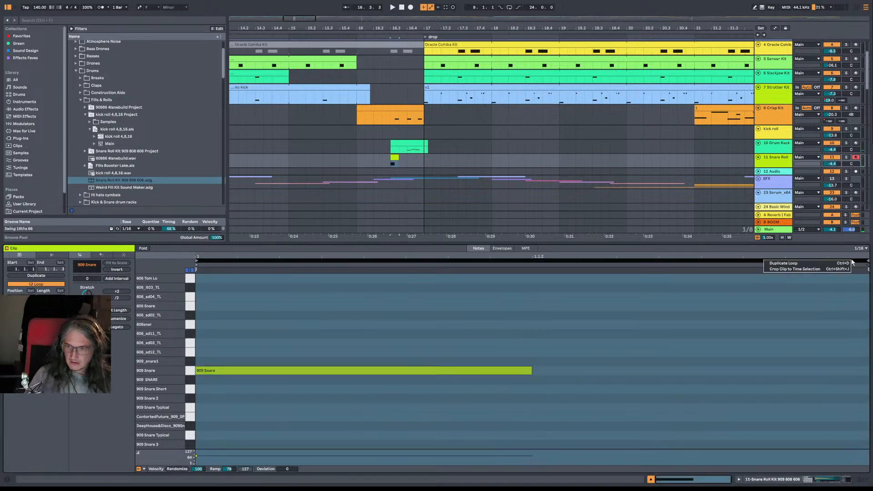
{"action": "left_click", "coordinate": [831, 268]}
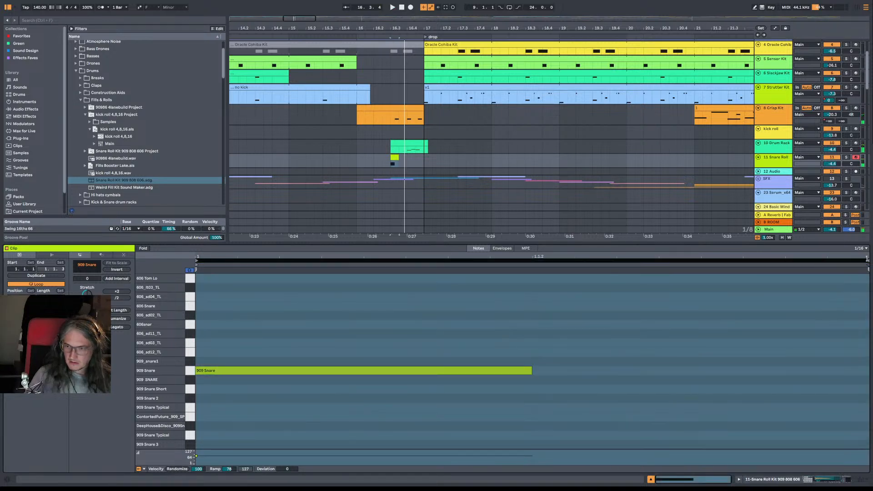
{"action": "key", "text": "space"}
{"action": "left_click", "coordinate": [395, 158]}
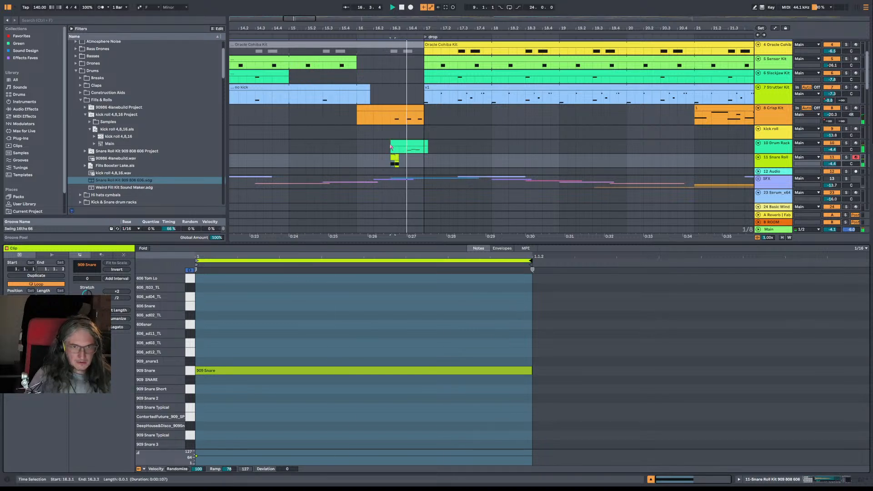
{"action": "left_click_drag", "start_coordinate": [393, 158], "coordinate": [357, 158]}
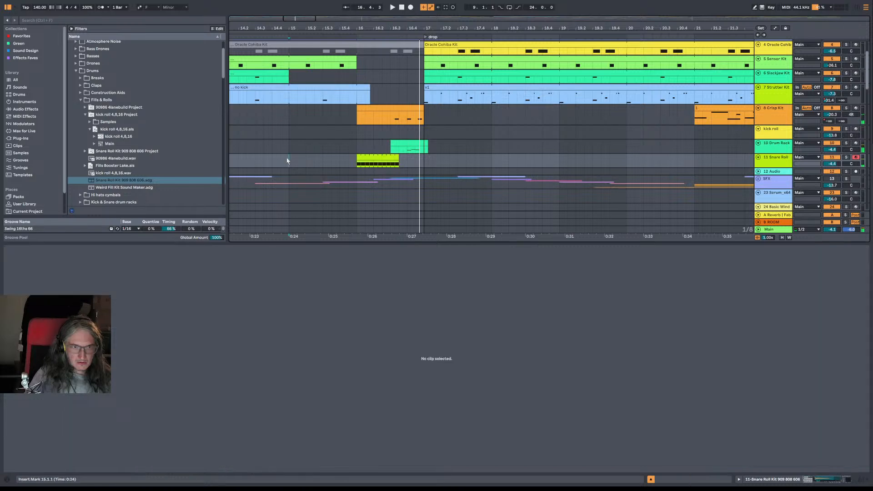
Step: Play the snare roll from bar 15 and trim the end of its clip to 16.3
{"action": "left_click", "coordinate": [289, 160]}
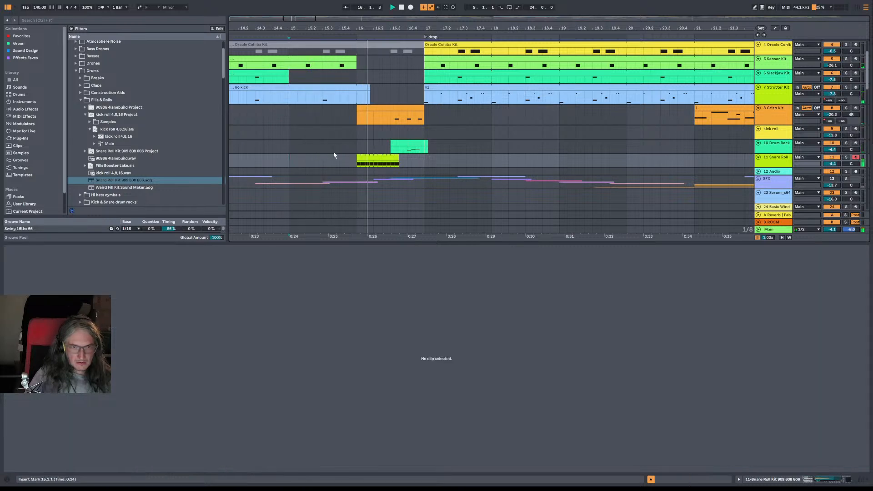
{"action": "mouse_move", "coordinate": [399, 160]}
{"action": "left_mouse_down"}
{"action": "mouse_move", "coordinate": [408, 157]}
{"action": "mouse_move", "coordinate": [398, 159]}
{"action": "left_mouse_up"}
{"action": "key", "text": "space"}
{"action": "key", "text": "space"}
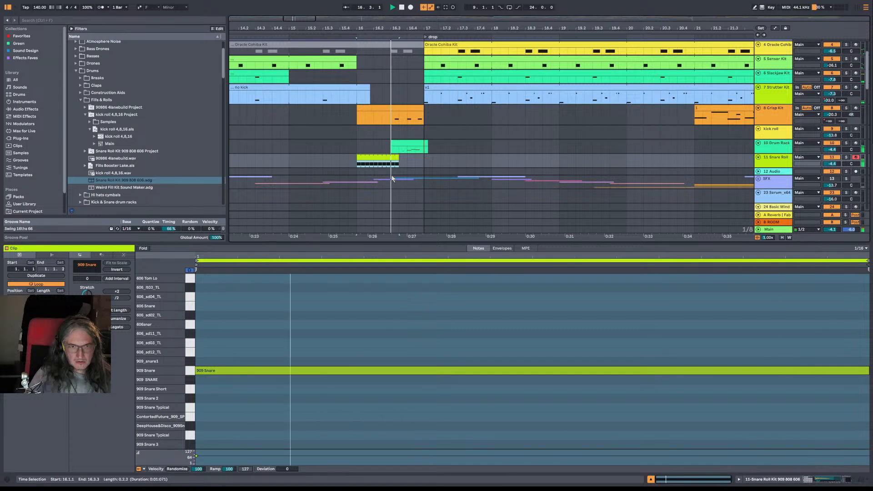
{"action": "key", "text": "space"}
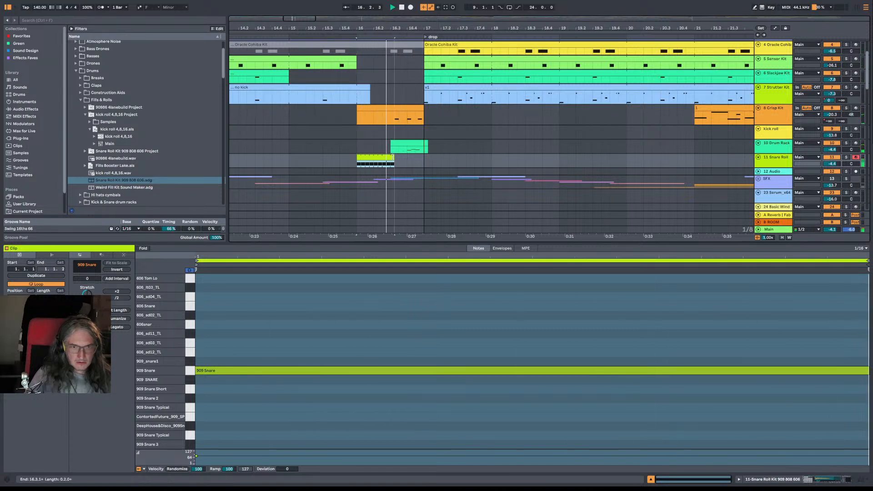
{"action": "key", "text": "ctrl+z"}
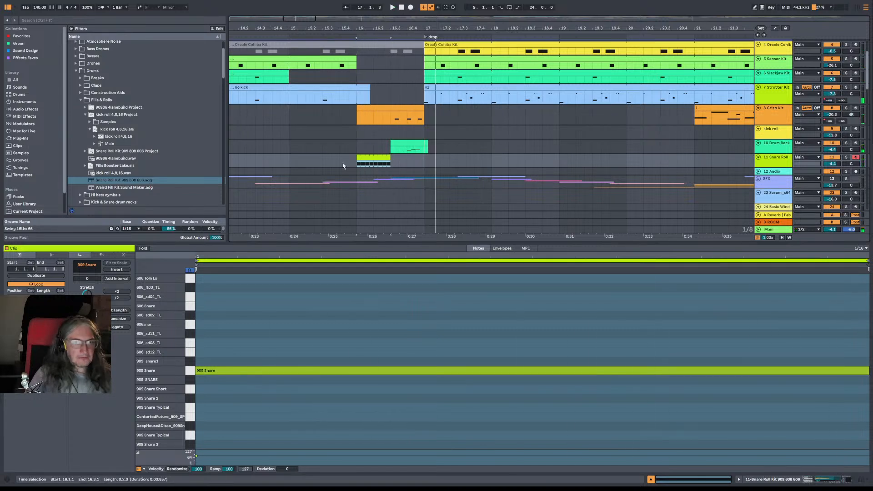
Step: Play the arrangement from bar 15 to hear the trimmed snare roll run into the tom fill
{"action": "left_click", "coordinate": [343, 166]}
{"action": "left_click", "coordinate": [288, 159]}
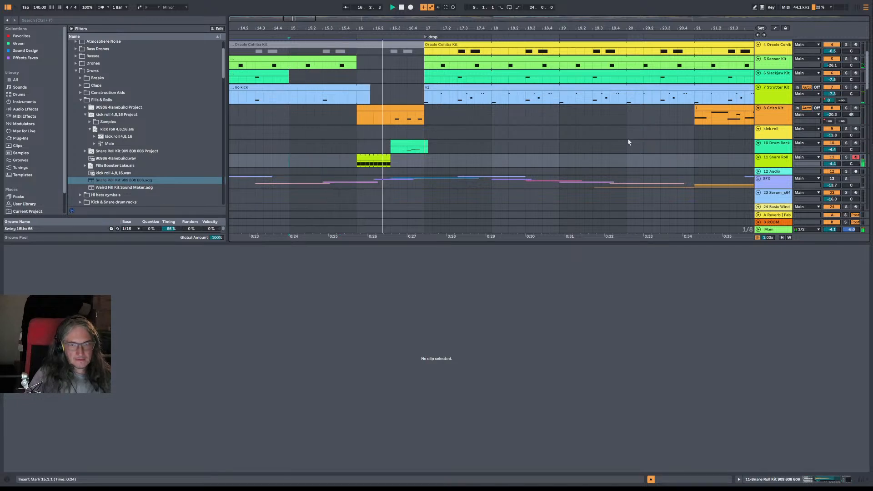
{"action": "key", "text": "space"}
{"action": "key", "text": "space"}
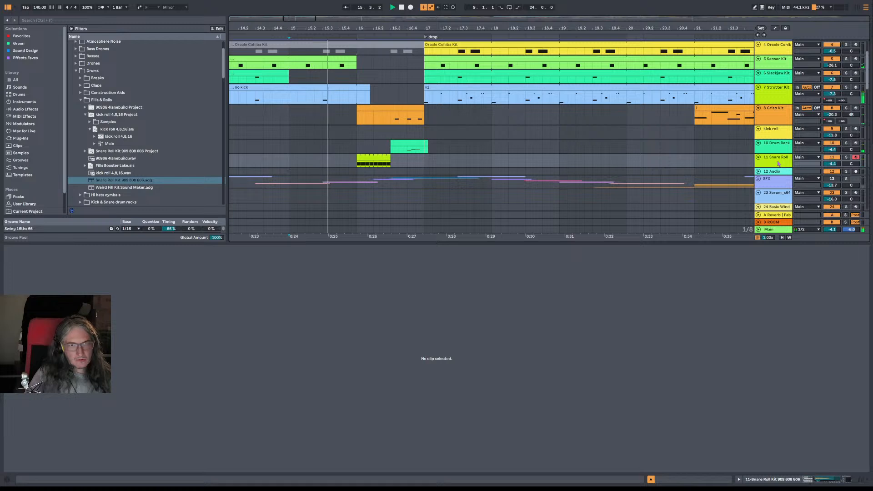
{"action": "key", "text": "space"}
{"action": "key", "text": "space"}
Step: Trim the end of the Sensor Kit clip before the drop to 15.3 and play the result
{"action": "left_click_drag", "start_coordinate": [356, 60], "coordinate": [319, 61]}
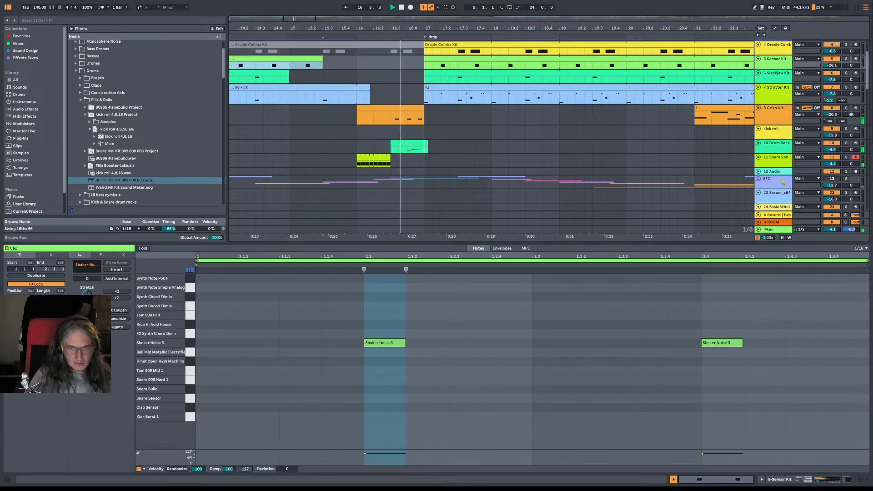
{"action": "key", "text": "space"}
{"action": "key", "text": "space"}
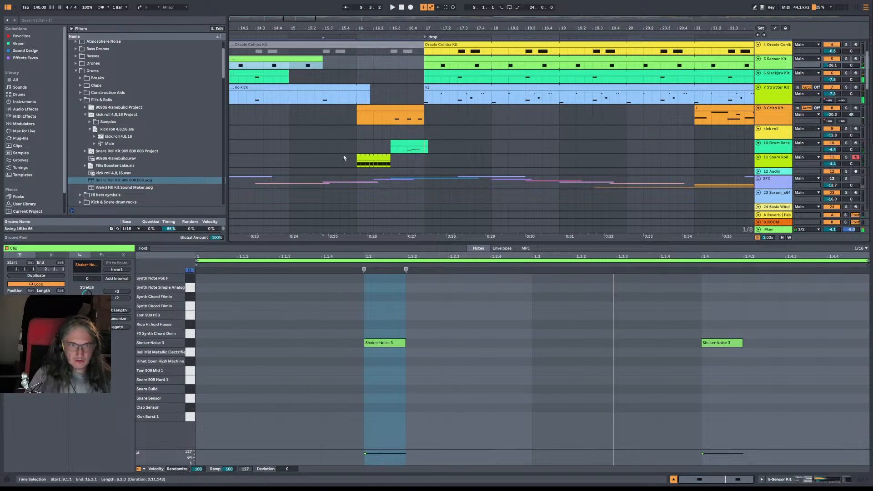
Step: Show the Snare Roll track's devices and play the roll repeatedly from bar 16
{"action": "left_click", "coordinate": [357, 163]}
{"action": "key", "text": "shift+Tab"}
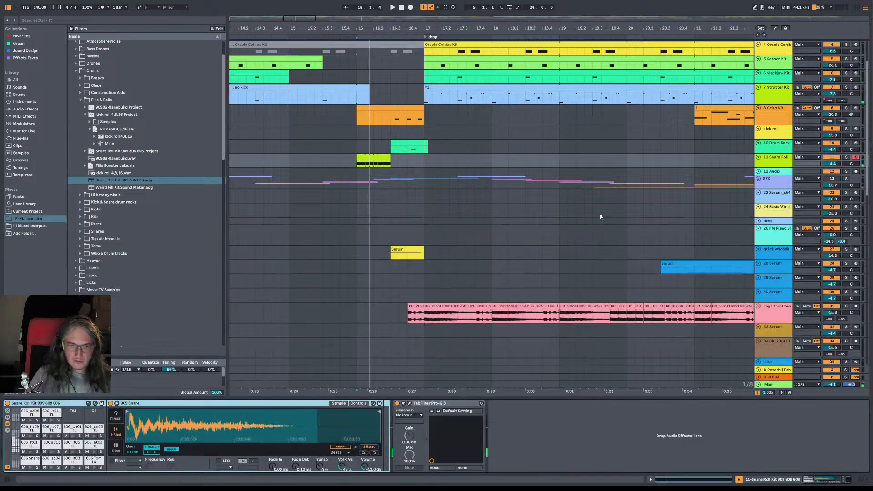
{"action": "key", "text": "space"}
{"action": "key", "text": "space"}
{"action": "key", "text": "space"}
{"action": "key", "text": "space"}
{"action": "key", "text": "space"}
{"action": "key", "text": "space"}
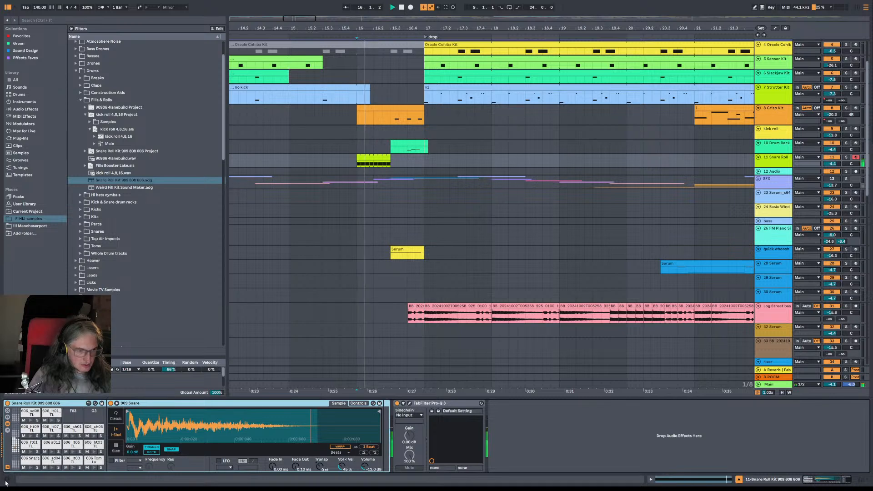
Step: Show the automation of the 909 Snare's Transpose parameter and enlarge the Snare Roll track's lane
{"action": "left_click", "coordinate": [14, 446]}
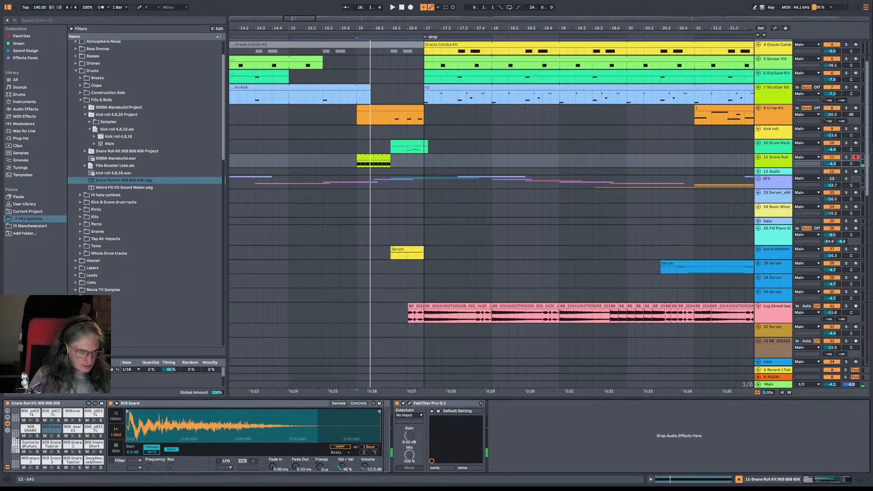
{"action": "right_click", "coordinate": [325, 468]}
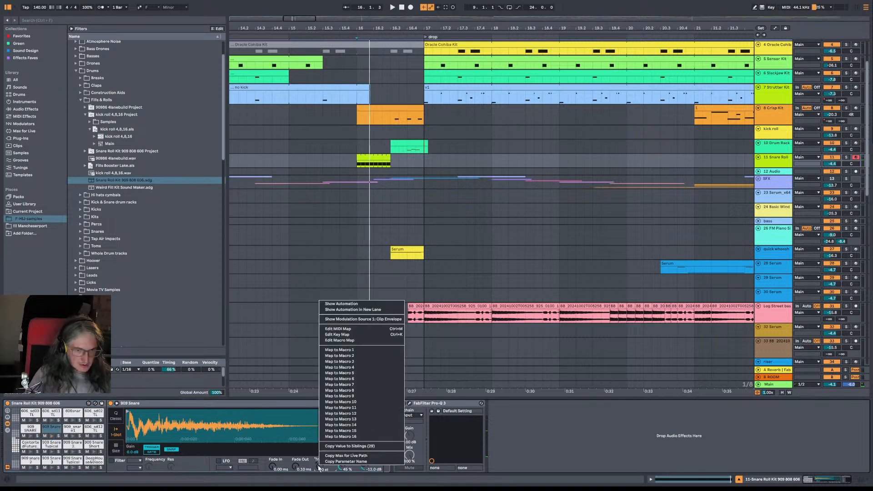
{"action": "left_click", "coordinate": [383, 304]}
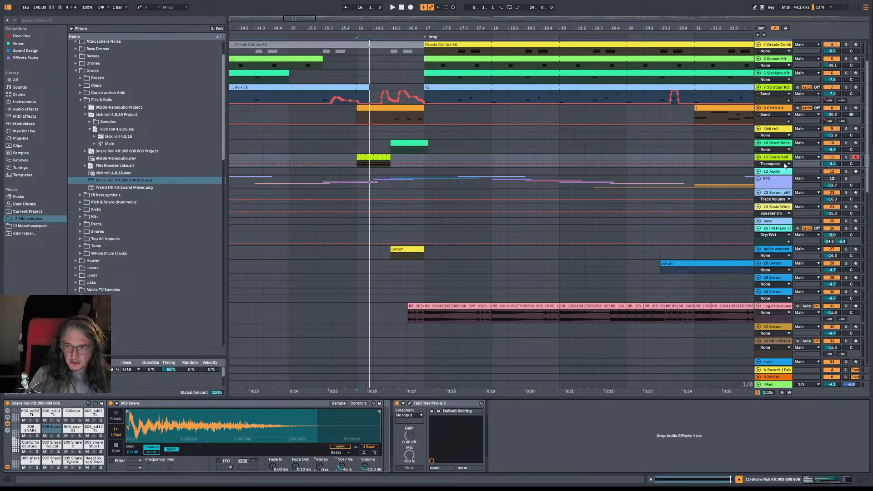
{"action": "left_click_drag", "start_coordinate": [783, 168], "coordinate": [782, 227]}
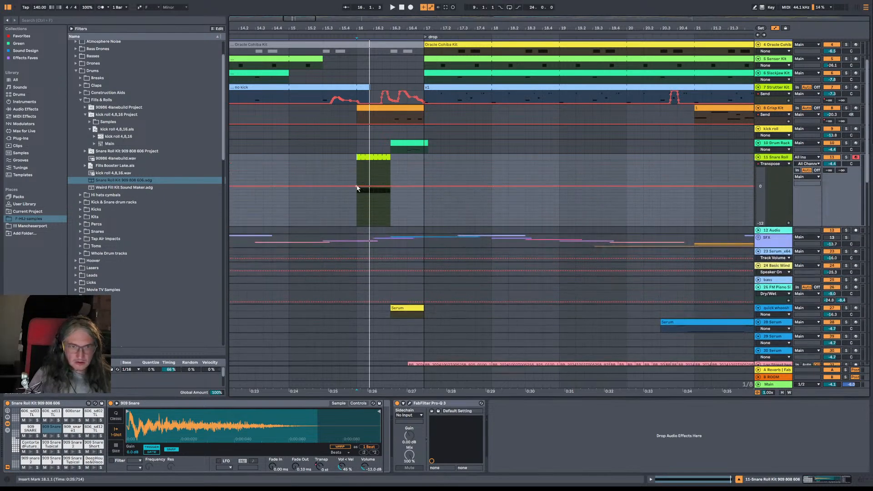
Step: Draw a Transpose ramp across the snare roll from 16.1, rising to about +7 st at 16.3, and play it
{"action": "left_click_drag", "start_coordinate": [390, 187], "coordinate": [390, 164]}
{"action": "key", "text": "space"}
{"action": "key", "text": "space"}
{"action": "key", "text": "space"}
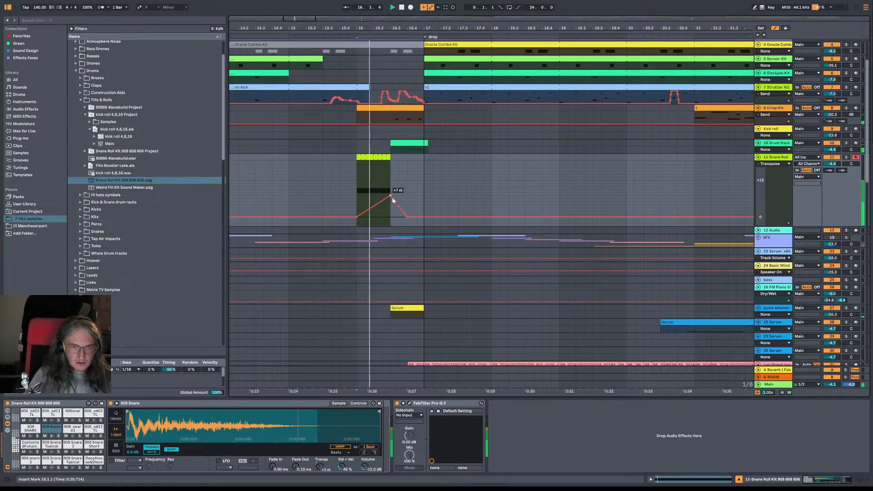
{"action": "key", "text": "space"}
Step: Lower the Transpose ramp's starting point at bar 16 to about -4 st and play the roll
{"action": "left_click_drag", "start_coordinate": [390, 195], "coordinate": [357, 198]}
{"action": "key", "text": "space"}
{"action": "key", "text": "space"}
{"action": "key", "text": "space"}
{"action": "key", "text": "space"}
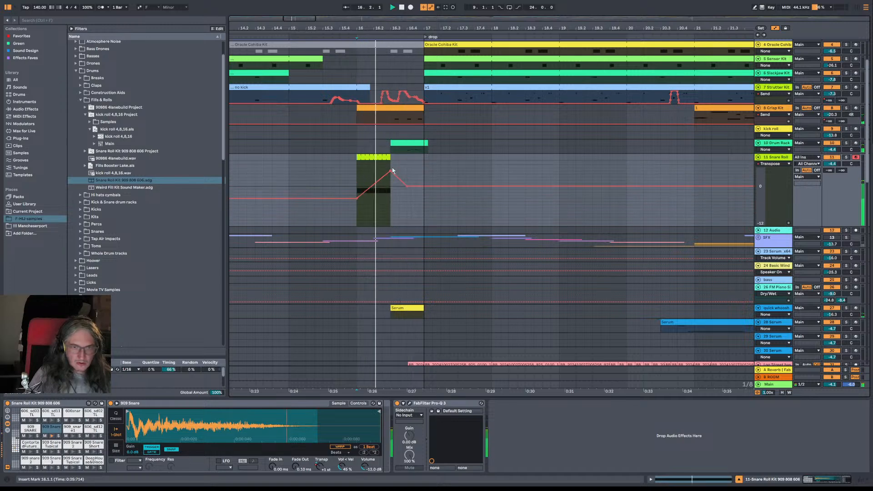
{"action": "key", "text": "space"}
{"action": "key", "text": "space"}
Step: Lower the peak of the Transpose ramp at 16.3 to +2 st and play the roll into the drop
{"action": "left_click_drag", "start_coordinate": [391, 171], "coordinate": [390, 180]}
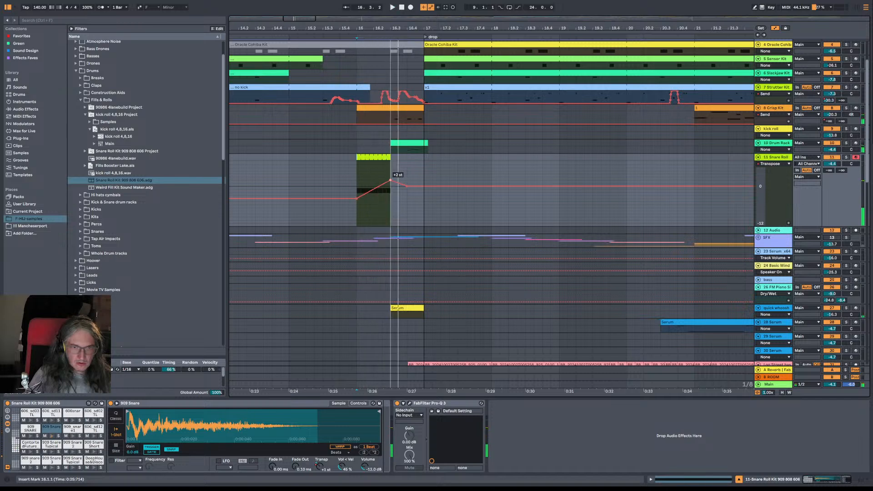
{"action": "key", "text": "space"}
{"action": "key", "text": "space"}
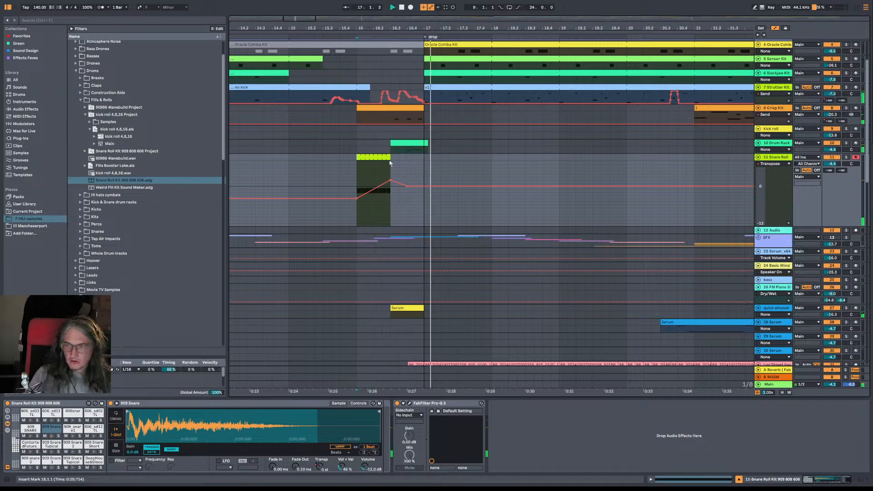
{"action": "key", "text": "space"}
{"action": "key", "text": "space"}
{"action": "key", "text": "space"}
Step: Play the build-up from several points ahead of the snare roll, including 15.3 and 14.2, to hear the pitch rise
{"action": "left_click", "coordinate": [330, 170]}
{"action": "key", "text": "space"}
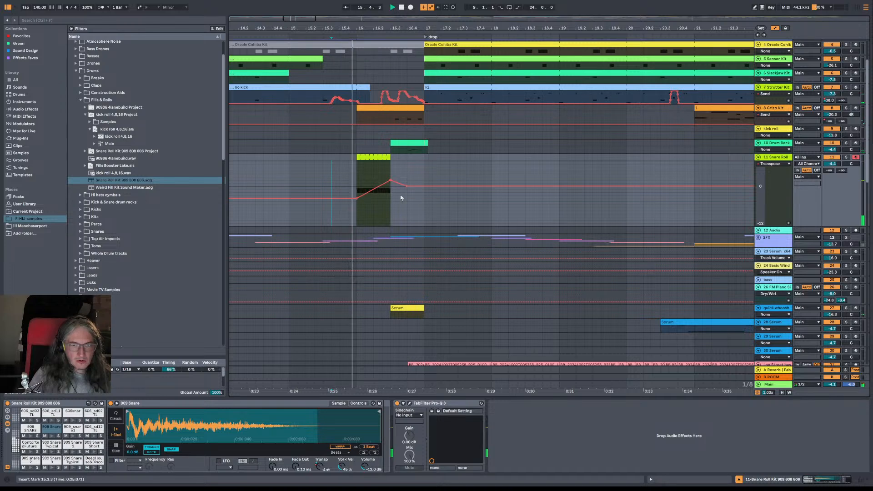
{"action": "key", "text": "space"}
{"action": "left_click", "coordinate": [323, 177]}
{"action": "key", "text": "space"}
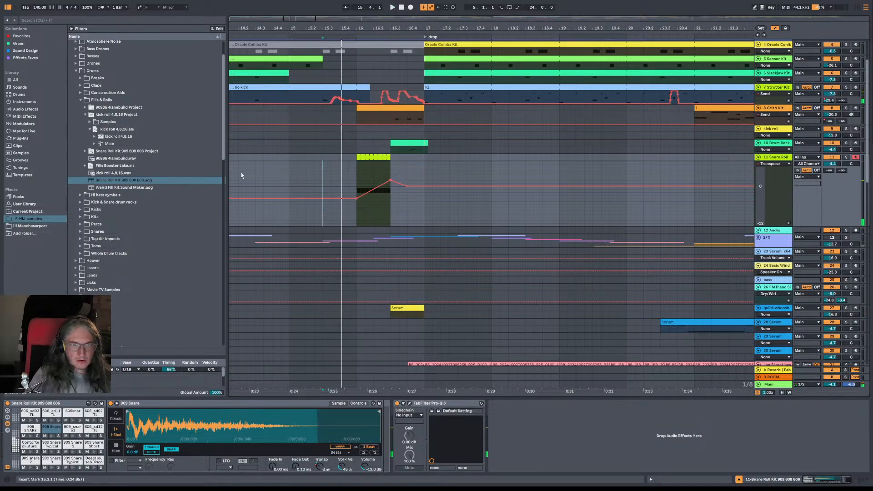
{"action": "key", "text": "space"}
{"action": "left_click", "coordinate": [239, 176]}
{"action": "key", "text": "space"}
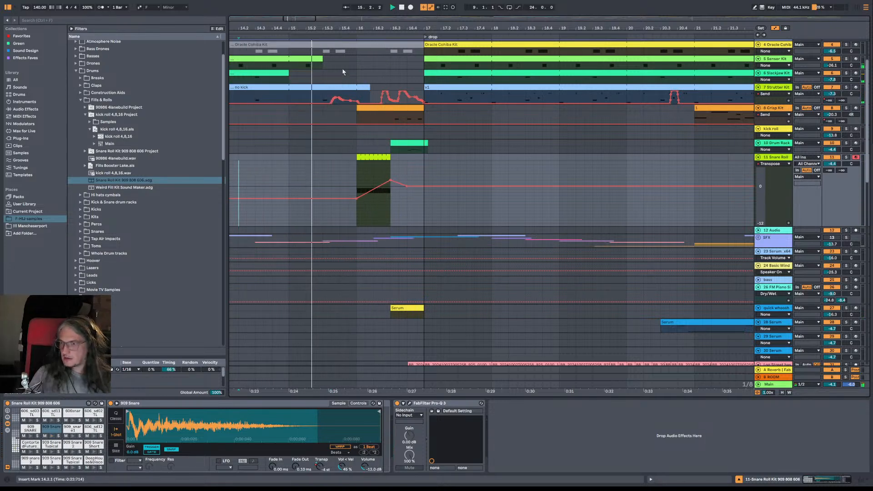
Step: Trim the end of the Sensor Kit clip before the drop to bar 15 and hide the arrangement's automation
{"action": "key", "text": "space"}
{"action": "left_click", "coordinate": [311, 61]}
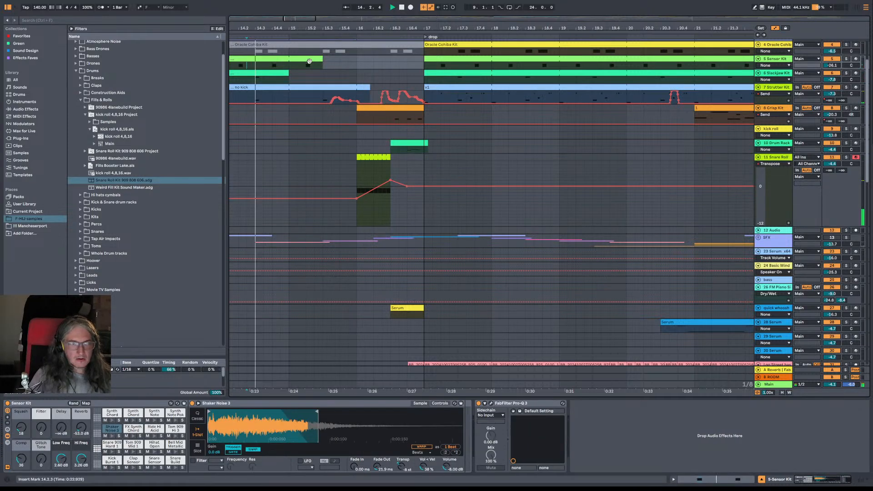
{"action": "left_click_drag", "start_coordinate": [322, 60], "coordinate": [292, 66]}
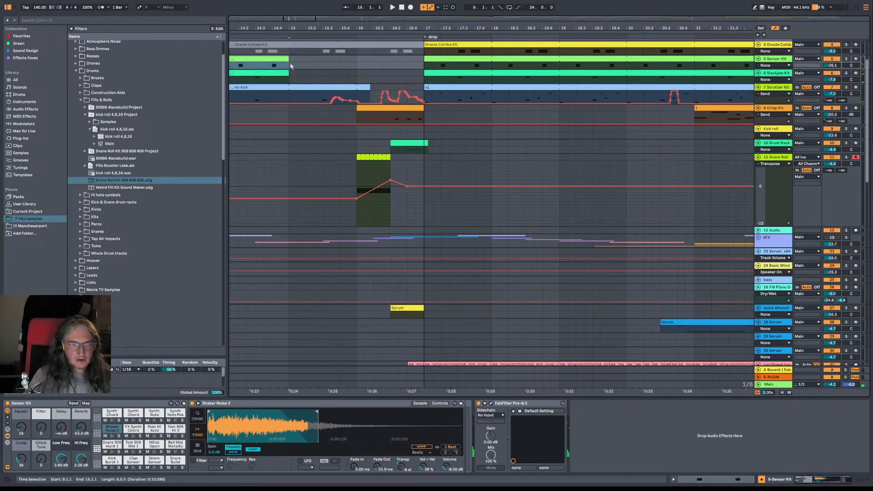
{"action": "left_click_drag", "start_coordinate": [453, 29], "coordinate": [292, 26]}
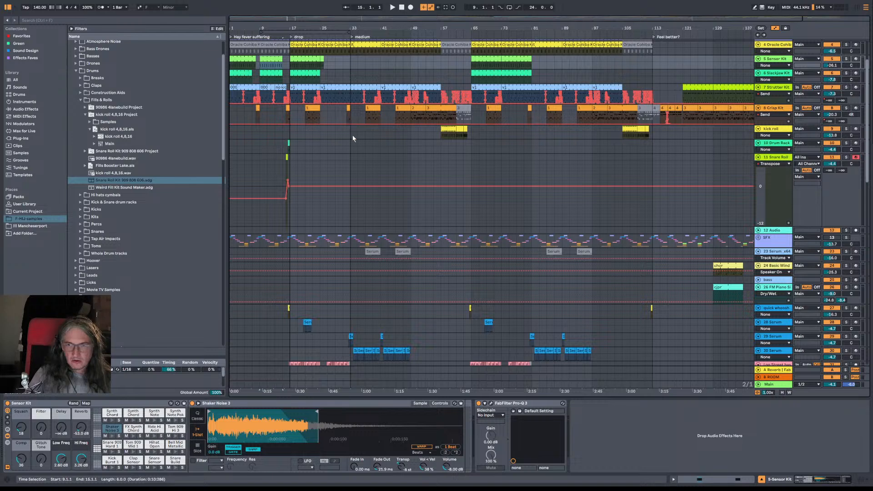
{"action": "left_click", "coordinate": [777, 28]}
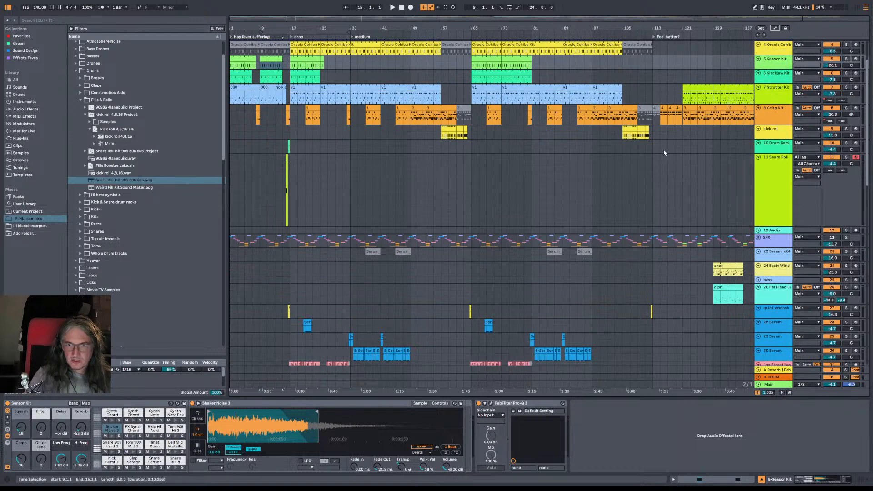
Step: Play the kick roll at bar 57 and duplicate the kick roll track
{"action": "left_click", "coordinate": [451, 129]}
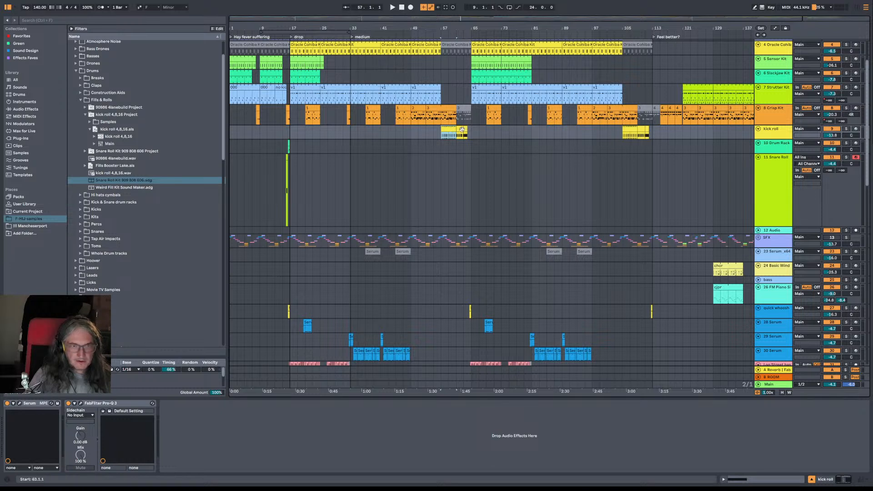
{"action": "key", "text": "space"}
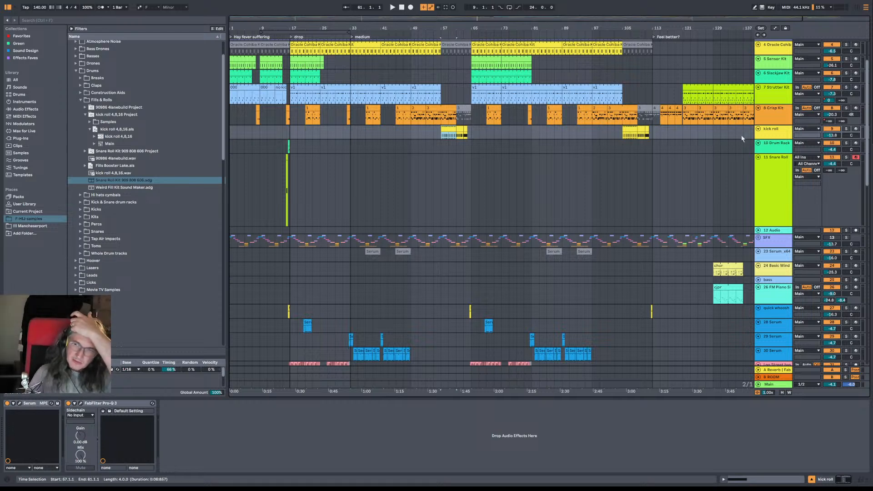
{"action": "left_click", "coordinate": [768, 136]}
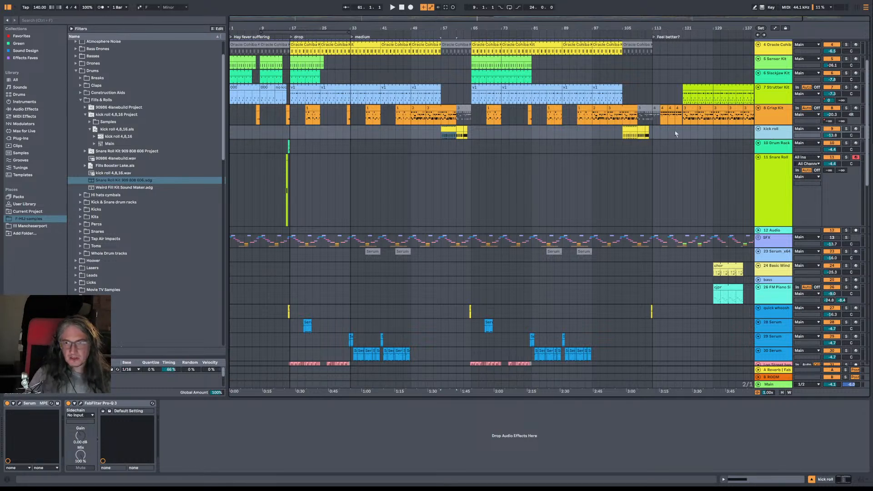
{"action": "key", "text": "ctrl+d"}
{"action": "left_click_drag", "start_coordinate": [671, 147], "coordinate": [457, 152]}
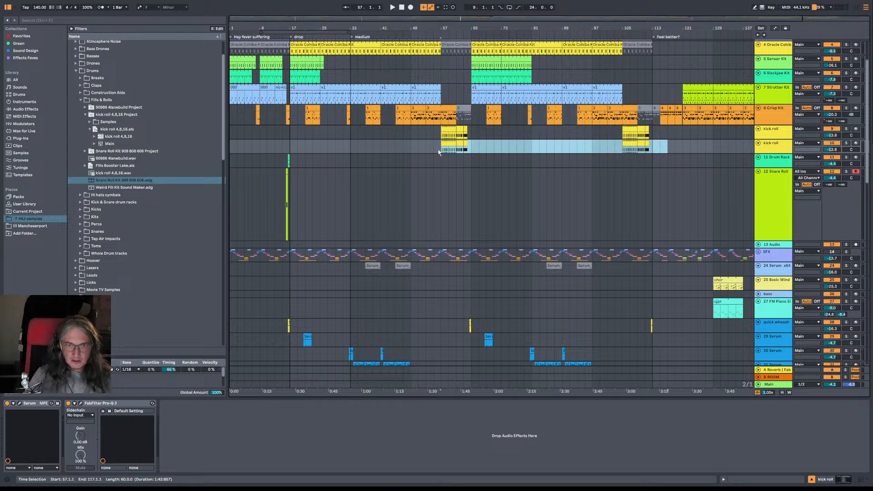
Step: Place the kick roll clip at bar 15 on the duplicated track, trim it to about one bar, remove its other copied clips and play it
{"action": "left_click_drag", "start_coordinate": [671, 149], "coordinate": [283, 146]}
{"action": "double_click", "coordinate": [446, 143]}
{"action": "key", "text": "space"}
{"action": "left_click_drag", "start_coordinate": [286, 28], "coordinate": [276, 73]}
{"action": "left_click_drag", "start_coordinate": [291, 142], "coordinate": [277, 142]}
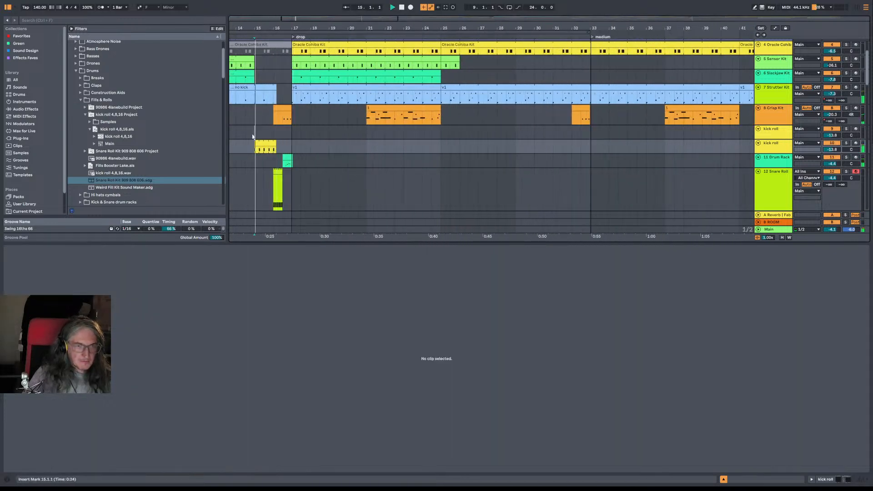
{"action": "left_click", "coordinate": [254, 133]}
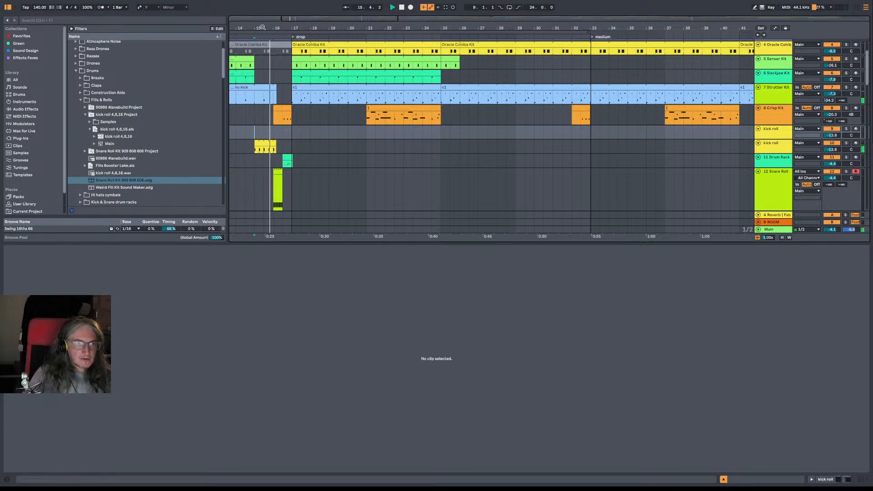
{"action": "left_click_drag", "start_coordinate": [262, 28], "coordinate": [264, 113]}
Step: Shorten the loop of the bar 15 kick roll clip to end at 1.1.3 and play it
{"action": "left_click", "coordinate": [272, 144]}
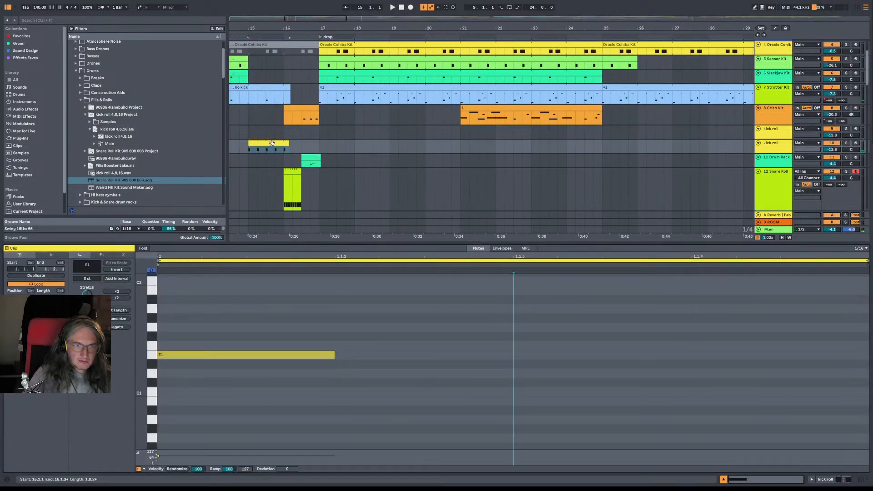
{"action": "left_click_drag", "start_coordinate": [867, 261], "coordinate": [538, 258]}
{"action": "key", "text": "space"}
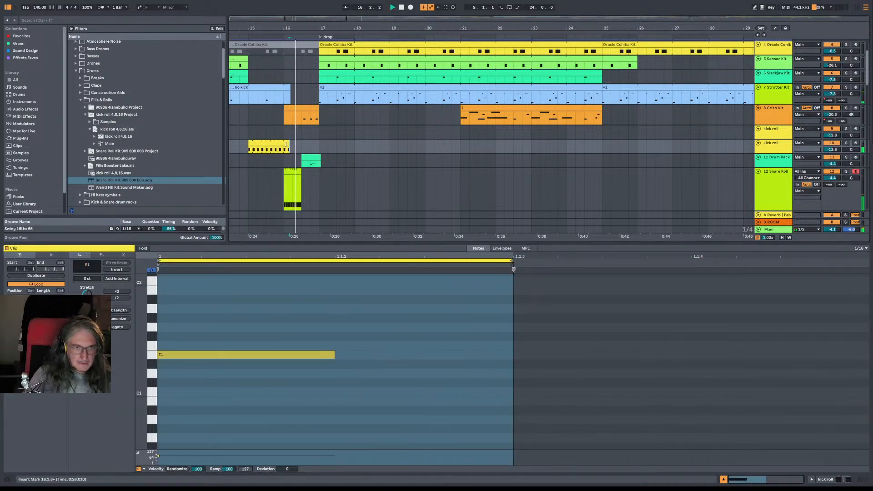
Step: Trim the end of the kick roll clip to bar 16, for a one-bar length, and play it
{"action": "key", "text": "space"}
{"action": "left_click_drag", "start_coordinate": [289, 142], "coordinate": [285, 143]}
{"action": "key", "text": "space"}
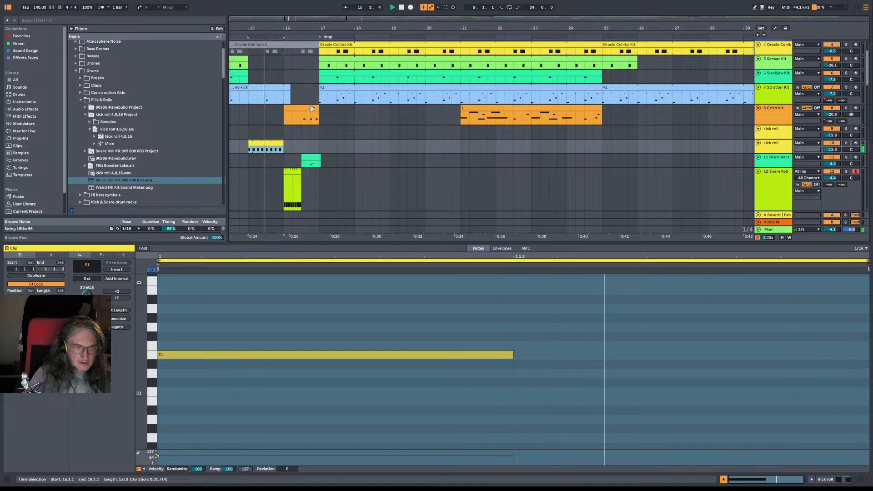
Step: Extend the kick roll clip's end slightly past bar 16 and play the build-up into the drop
{"action": "left_click", "coordinate": [284, 146]}
{"action": "left_click", "coordinate": [282, 146]}
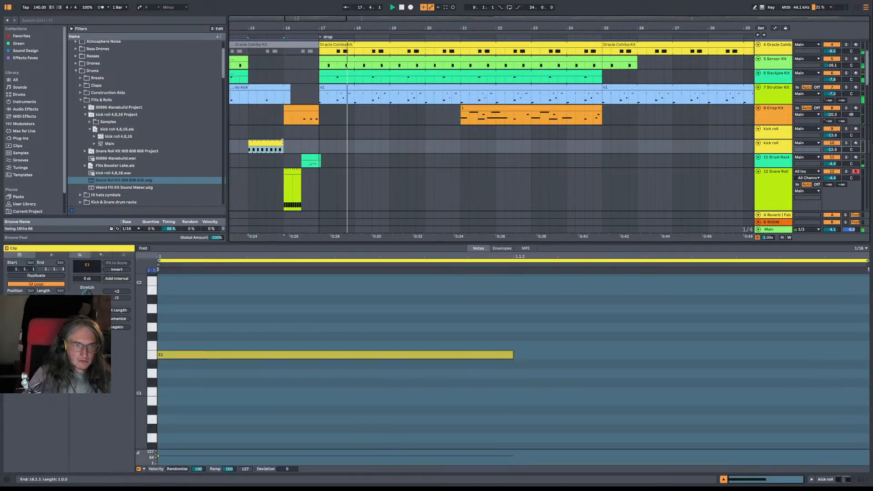
{"action": "left_click", "coordinate": [242, 133]}
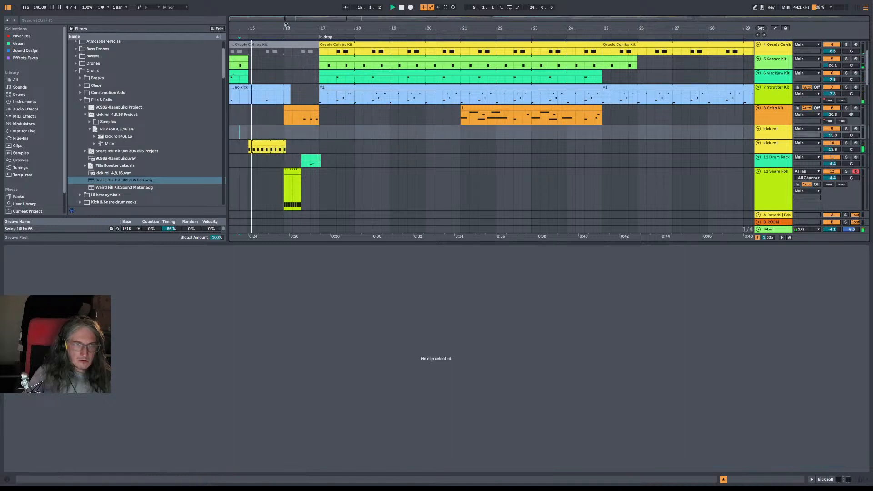
{"action": "left_click_drag", "start_coordinate": [292, 28], "coordinate": [290, 10]}
{"action": "key", "text": "space"}
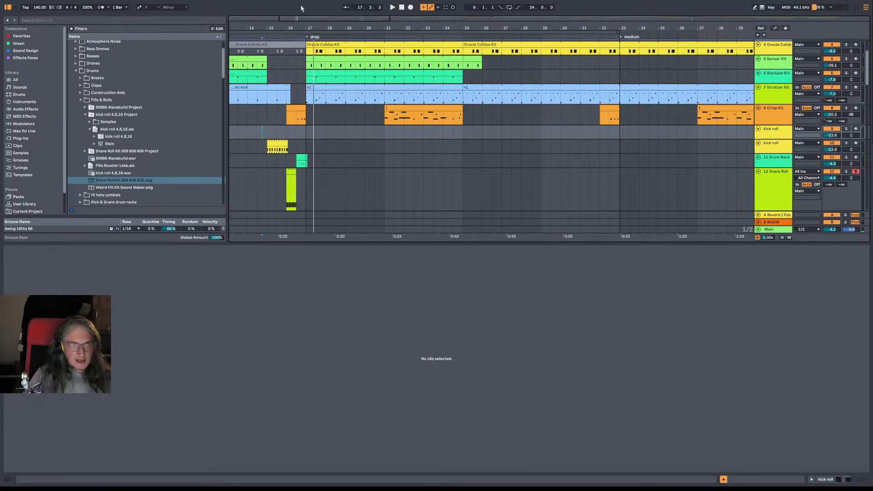
Step: View the program's version information and close it
{"action": "left_click", "coordinate": [123, 0]}
{"action": "left_click", "coordinate": [146, 75]}
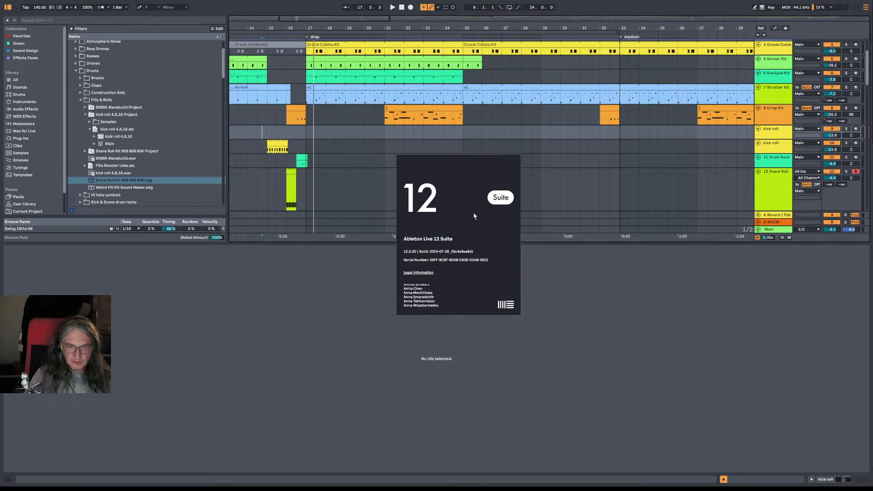
{"action": "left_click", "coordinate": [519, 300]}
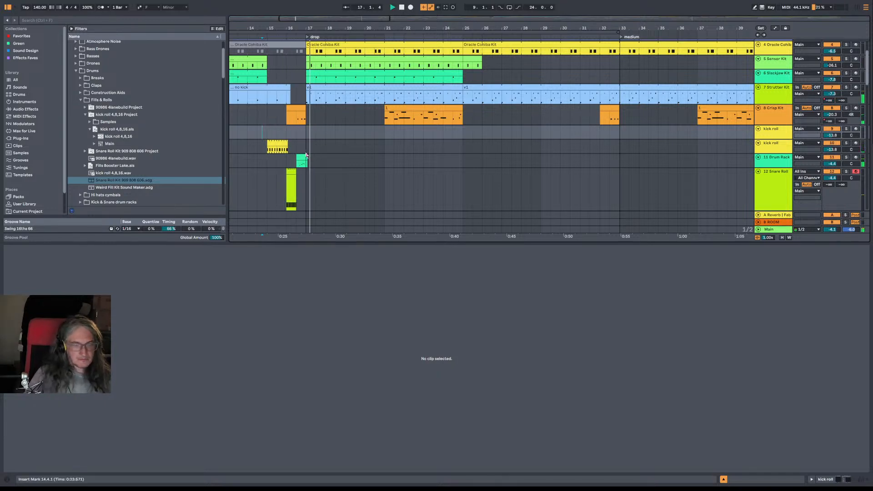
Step: Play the arrangement from bar 9 into the drop and shrink the Snare Roll track's height
{"action": "scroll", "coordinate": [329, 163], "scroll_direction": "down", "scroll_amount": 5}
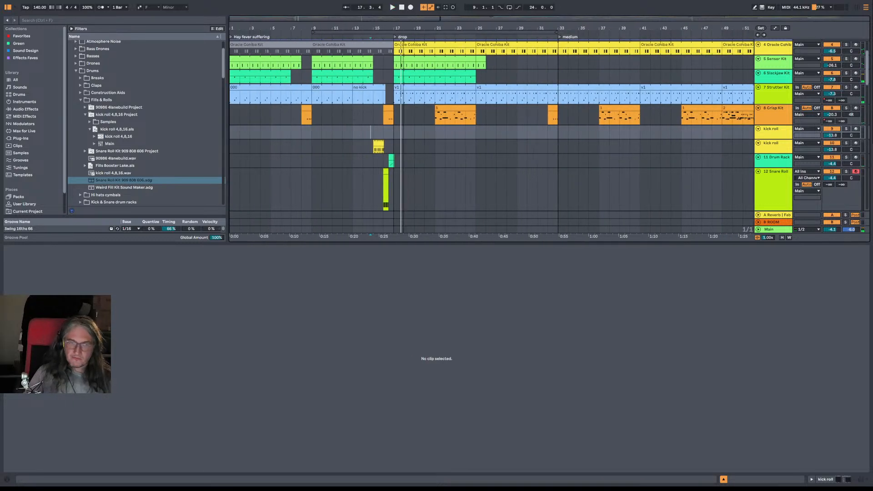
{"action": "left_click", "coordinate": [311, 135]}
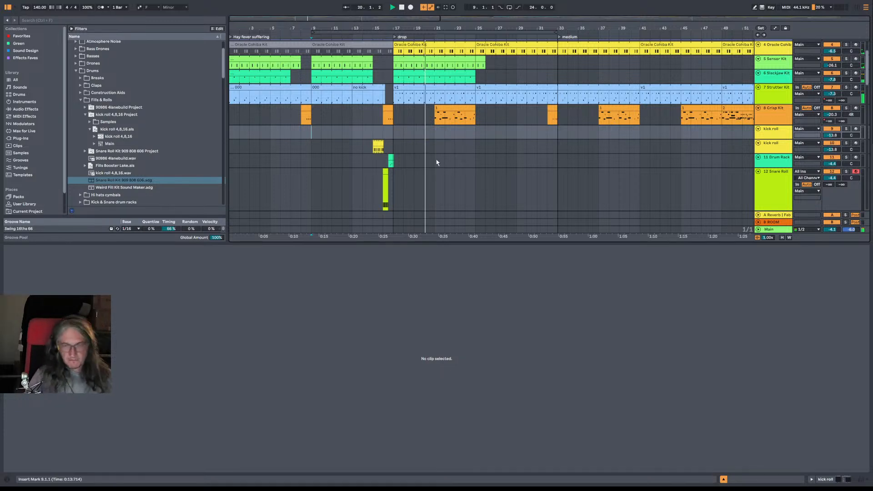
{"action": "scroll", "coordinate": [437, 163], "scroll_direction": "down", "scroll_amount": 6}
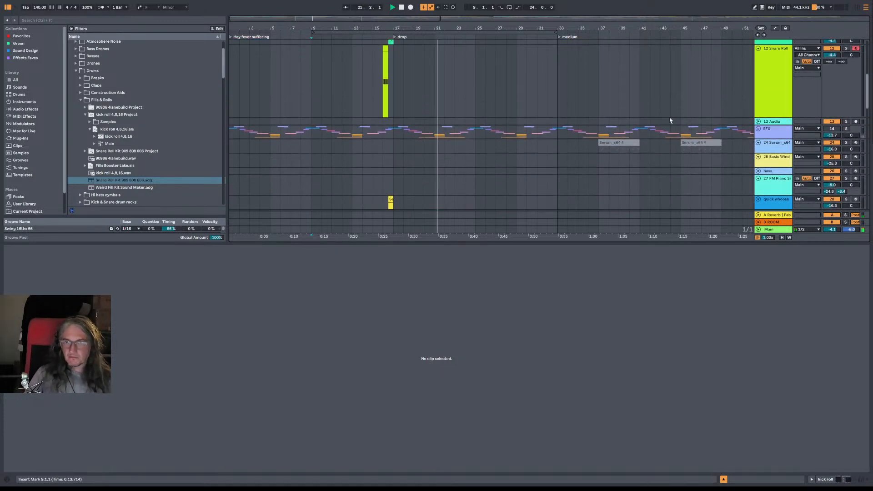
{"action": "scroll", "coordinate": [683, 114], "scroll_direction": "up", "scroll_amount": 3}
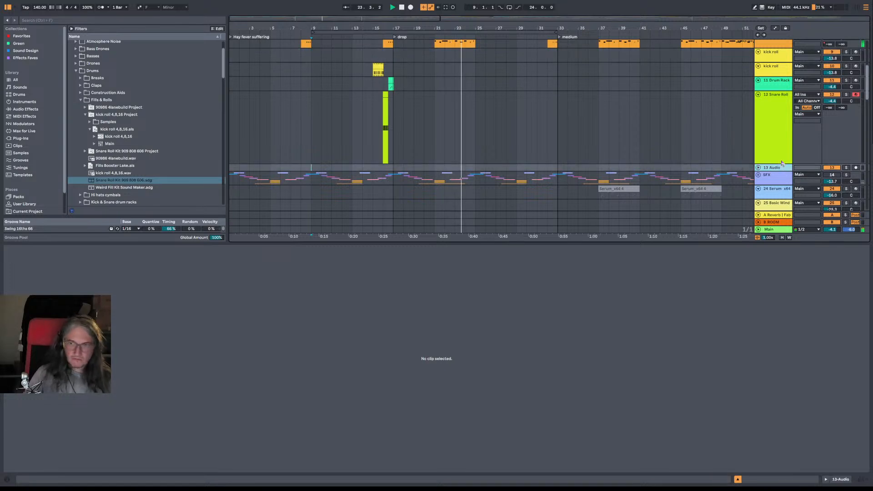
{"action": "left_click_drag", "start_coordinate": [781, 164], "coordinate": [771, 94]}
Step: Examine the clips on the bass, effects and drum tracks while the drop plays
{"action": "scroll", "coordinate": [502, 145], "scroll_direction": "down", "scroll_amount": 8}
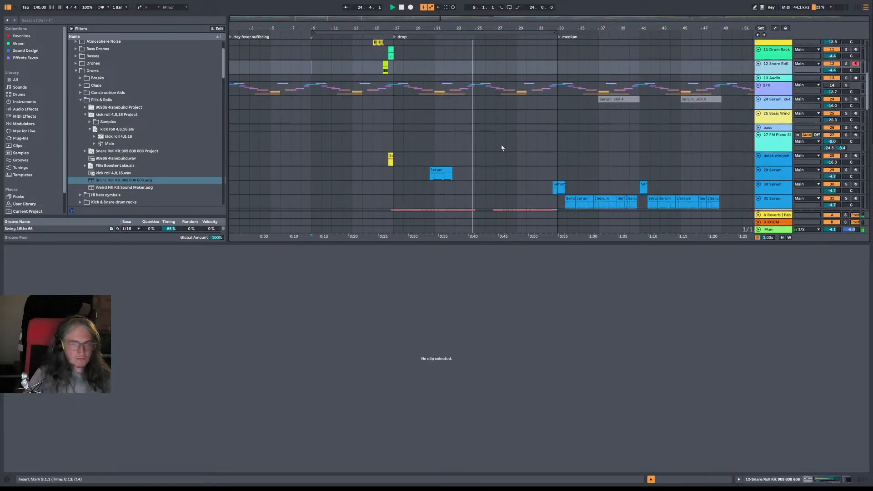
{"action": "scroll", "coordinate": [506, 146], "scroll_direction": "down", "scroll_amount": 6}
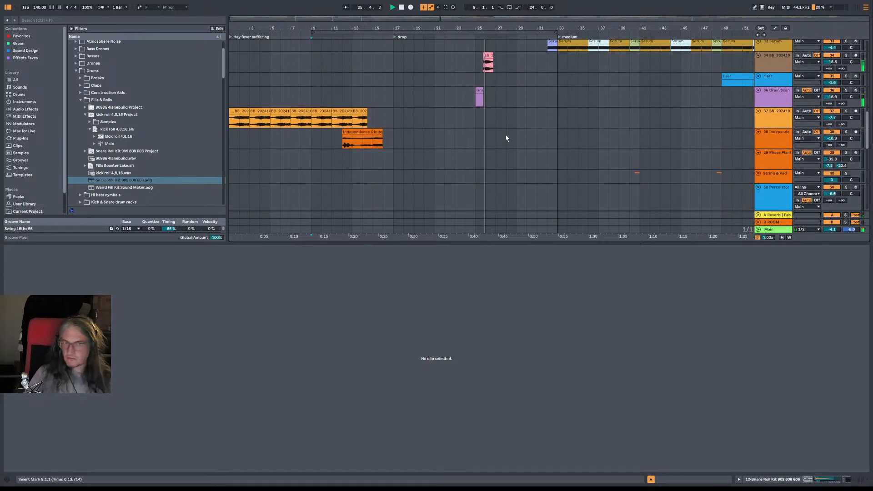
{"action": "scroll", "coordinate": [506, 135], "scroll_direction": "up", "scroll_amount": 3}
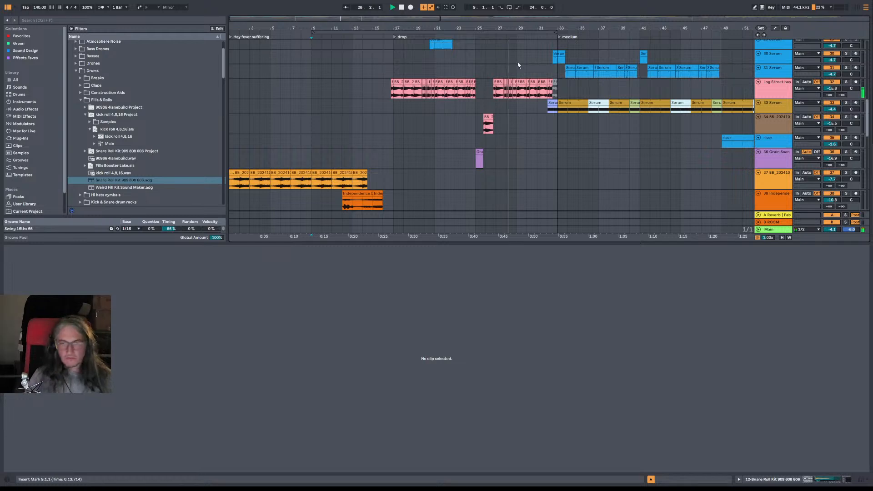
{"action": "scroll", "coordinate": [525, 102], "scroll_direction": "up", "scroll_amount": 15}
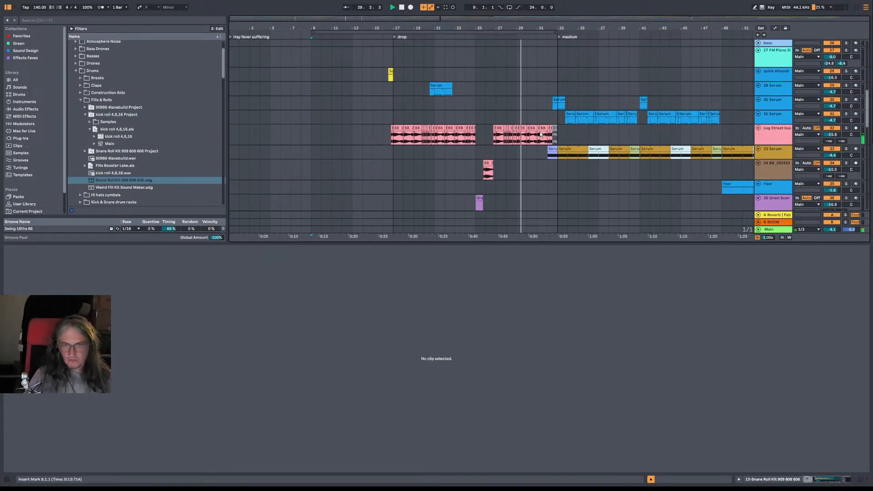
{"action": "scroll", "coordinate": [528, 107], "scroll_direction": "up", "scroll_amount": 2}
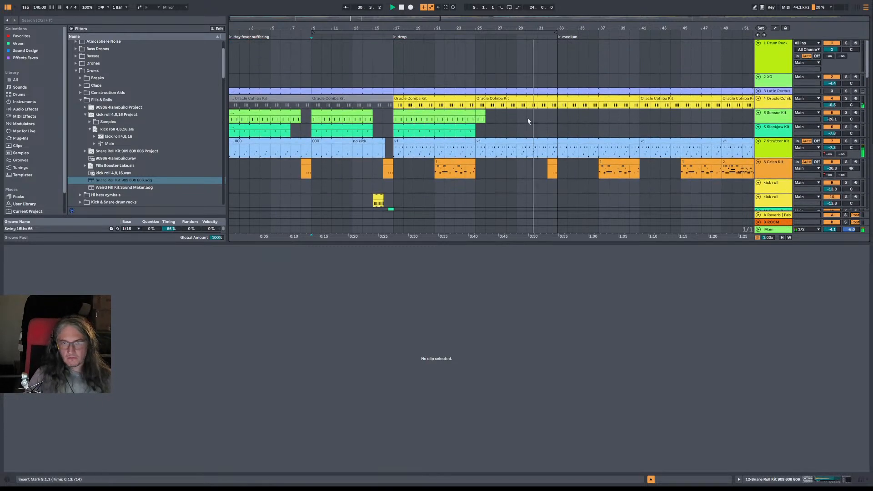
{"action": "left_click", "coordinate": [774, 151]}
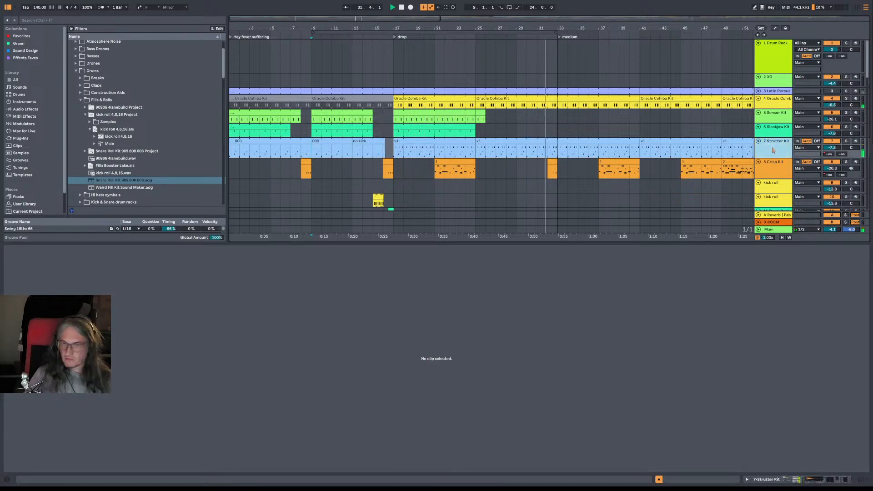
Step: Copy the tom fill clip from 16.3 to 32.3, just before the medium section, and play from bar 32
{"action": "scroll", "coordinate": [398, 187], "scroll_direction": "down", "scroll_amount": 5}
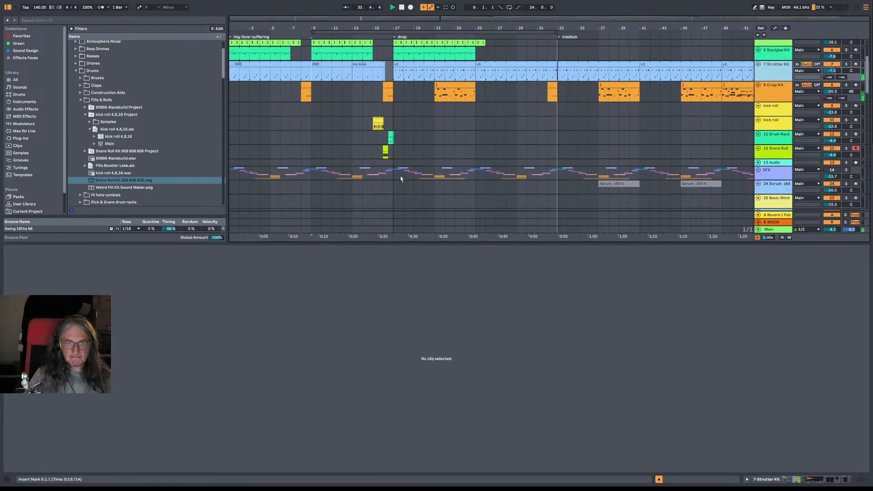
{"action": "left_click_drag", "start_coordinate": [393, 141], "coordinate": [388, 150]}
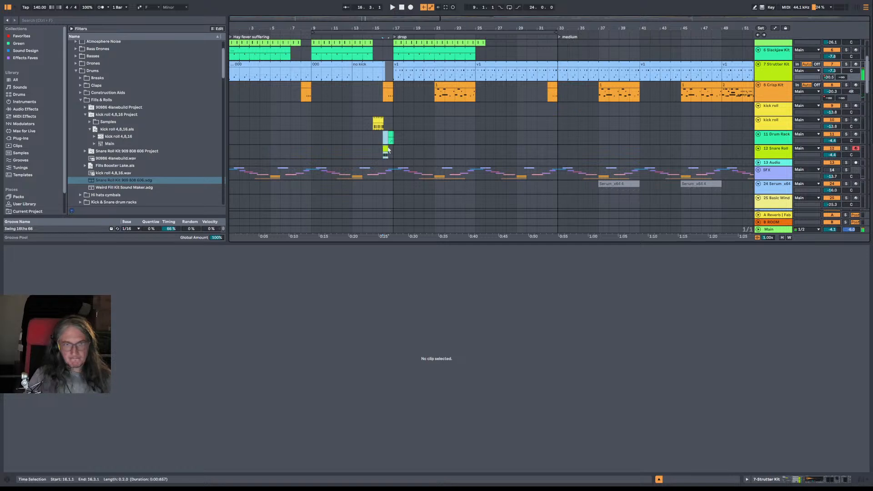
{"action": "left_click", "coordinate": [390, 135]}
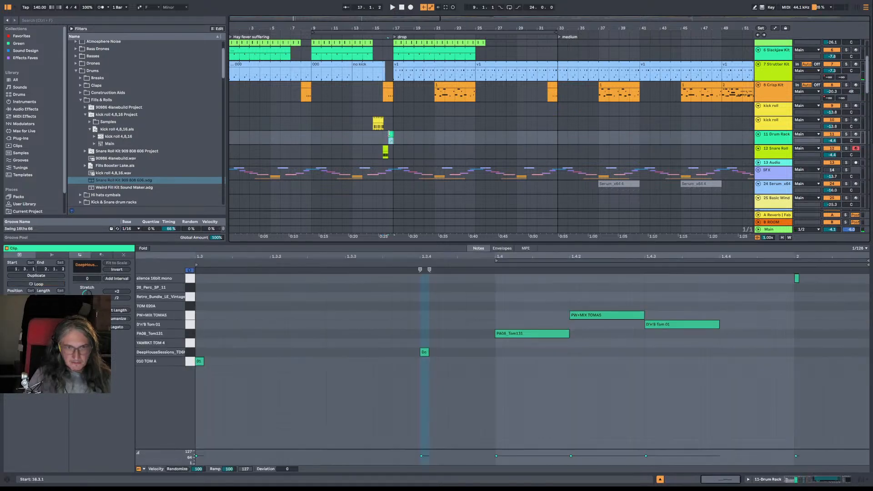
{"action": "left_click_drag", "start_coordinate": [390, 135], "coordinate": [556, 137]}
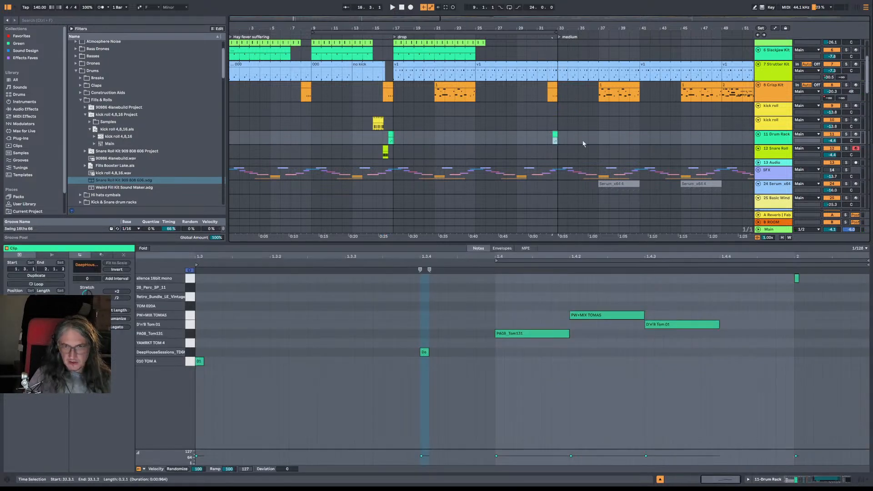
{"action": "left_click", "coordinate": [555, 90]}
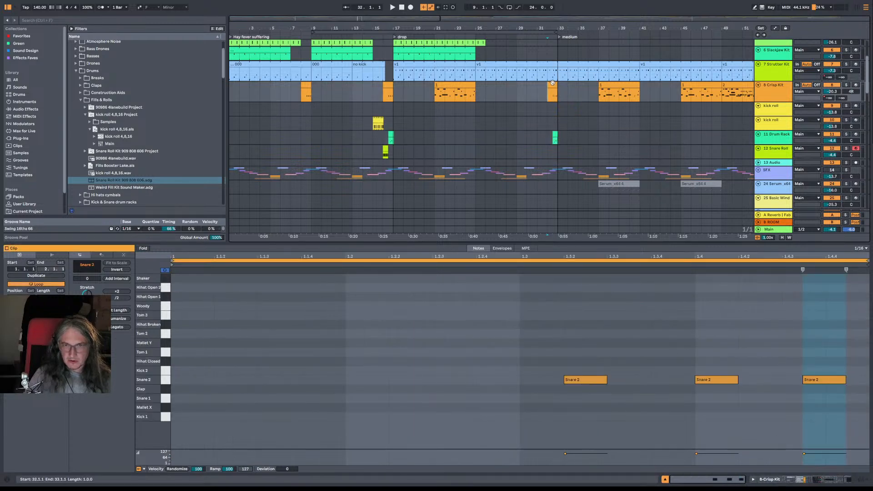
{"action": "key", "text": "space"}
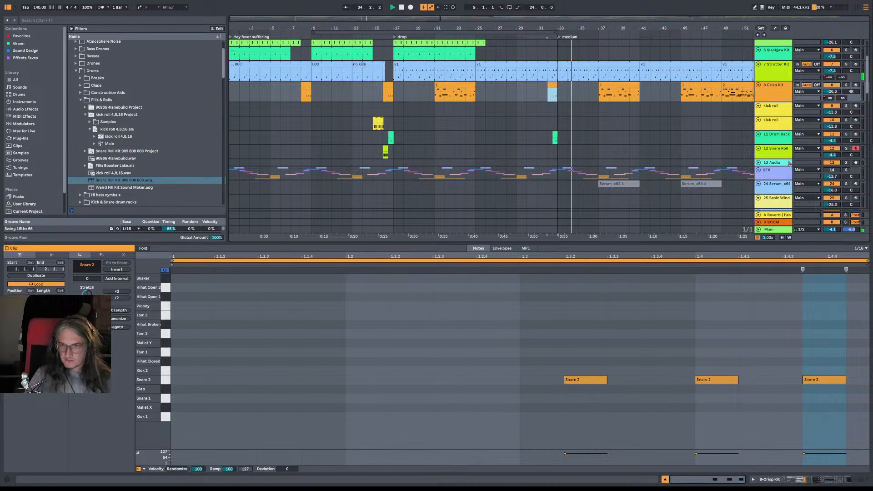
{"action": "left_click", "coordinate": [555, 135]}
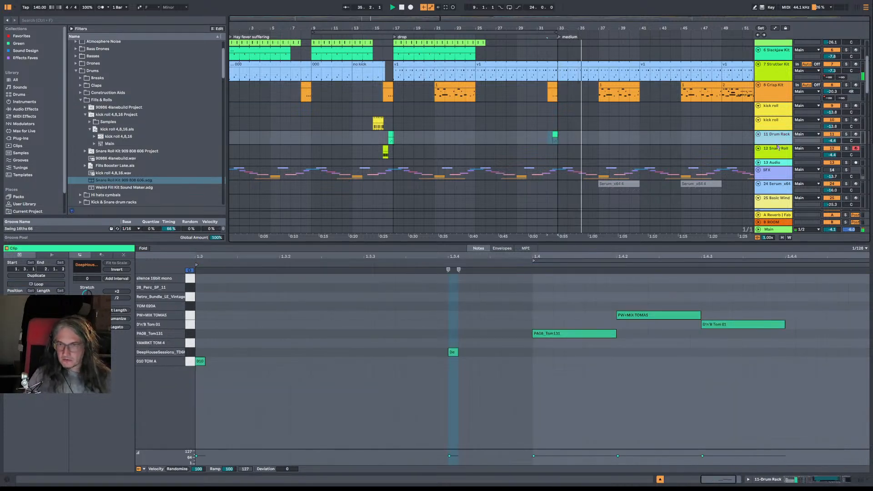
{"action": "key", "text": "ctrl+t"}
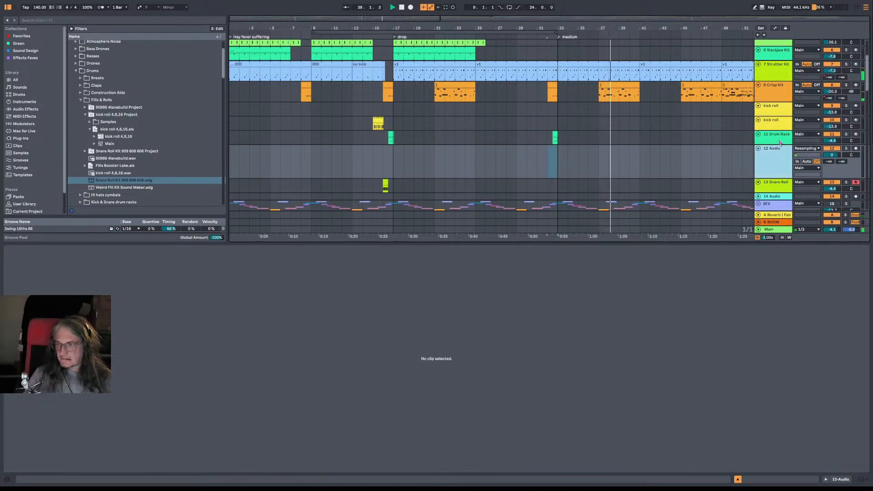
{"action": "key", "text": "Delete"}
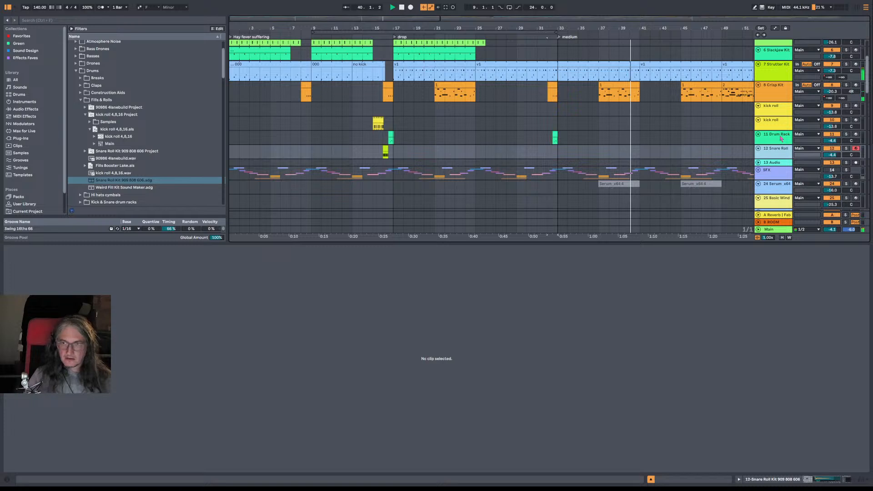
Step: Rename the Drum Rack track holding the tom fill as tom roll
{"action": "left_click", "coordinate": [782, 138]}
{"action": "key", "text": "ctrl+r"}
{"action": "type", "text": "tom"}
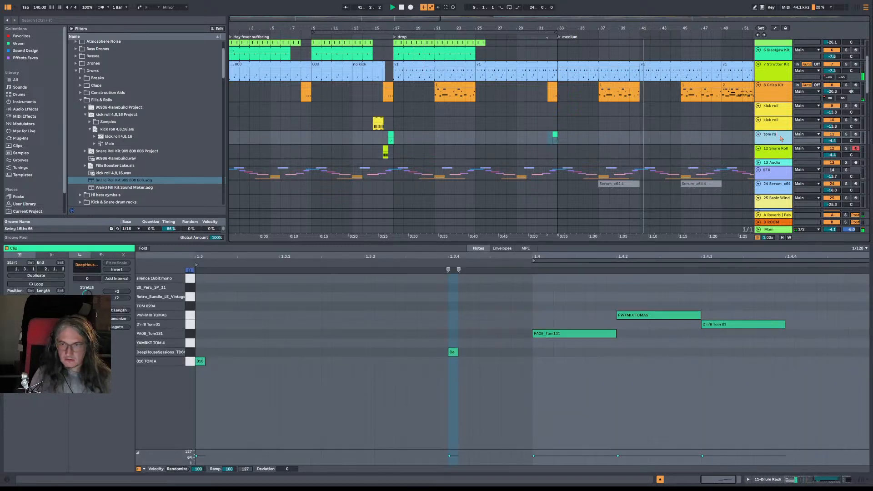
{"action": "scroll", "coordinate": [696, 128], "scroll_direction": "down", "scroll_amount": 5}
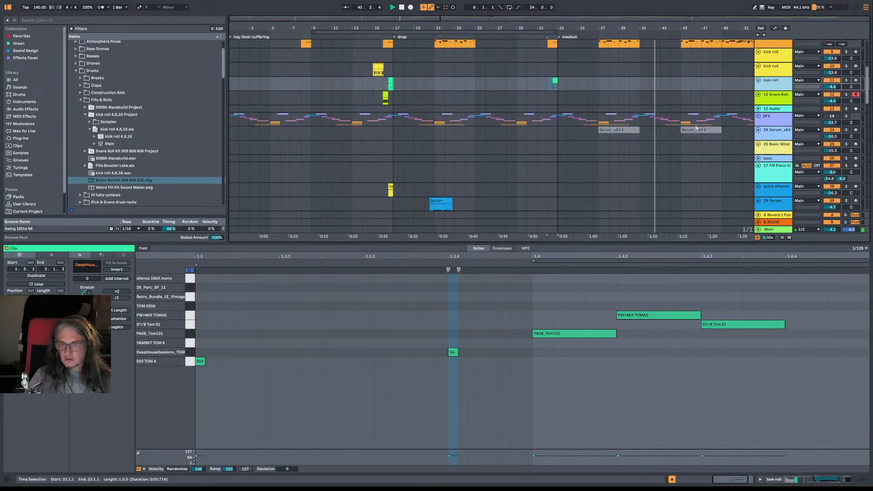
Step: Extend the start of the second clip on the 30 Serum track slightly earlier, to about 40.3.3
{"action": "scroll", "coordinate": [696, 129], "scroll_direction": "down", "scroll_amount": 1}
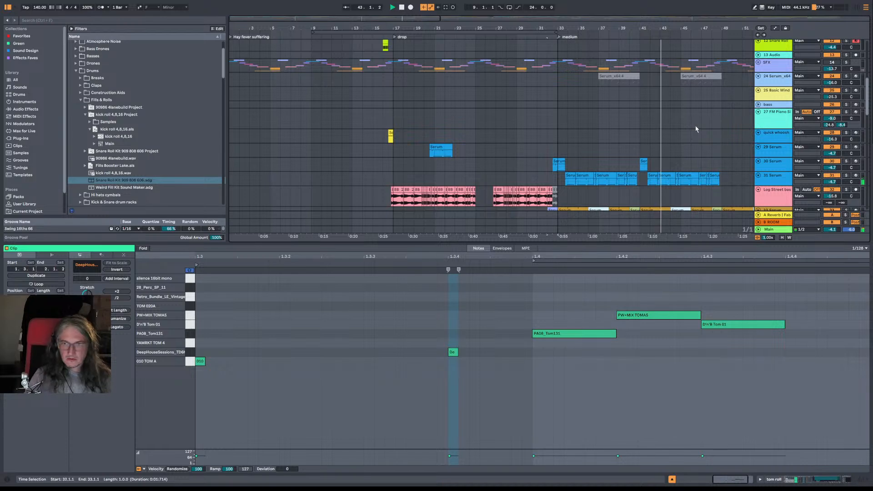
{"action": "left_click", "coordinate": [640, 162]}
{"action": "left_click_drag", "start_coordinate": [639, 162], "coordinate": [636, 162]}
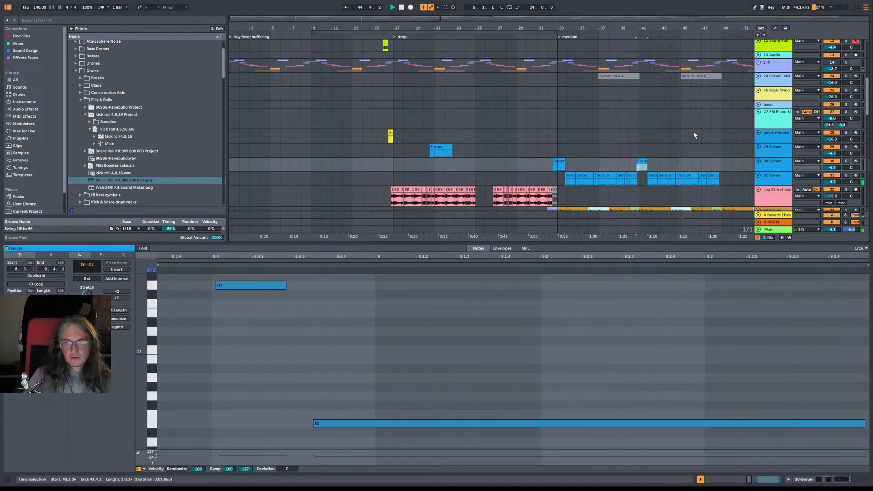
Step: Copy the tom fill clip on the tom roll track from 32.3 to 48.3
{"action": "left_click_drag", "start_coordinate": [694, 131], "coordinate": [611, 222]}
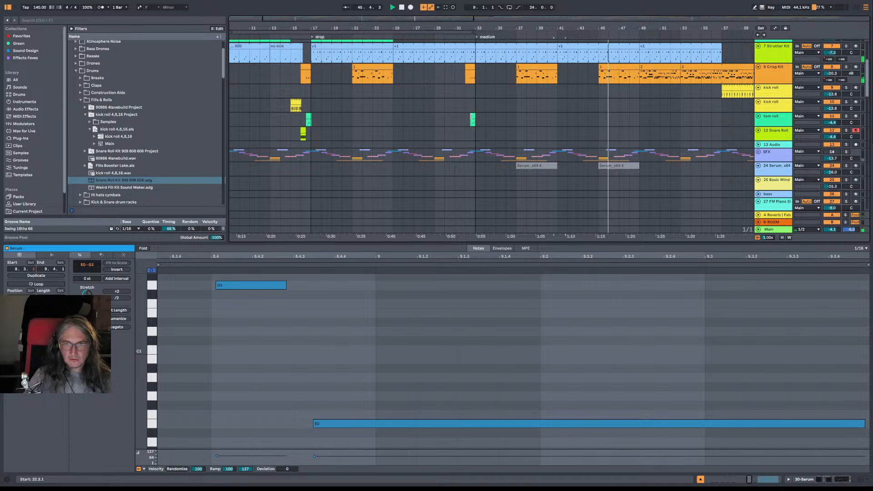
{"action": "left_click", "coordinate": [472, 117]}
{"action": "left_click_drag", "start_coordinate": [473, 118], "coordinate": [636, 118]}
Step: Copy the first clip of the long kick roll into bars 49 to 57 and lengthen its loop to end at 1.3.1
{"action": "left_click", "coordinate": [731, 87]}
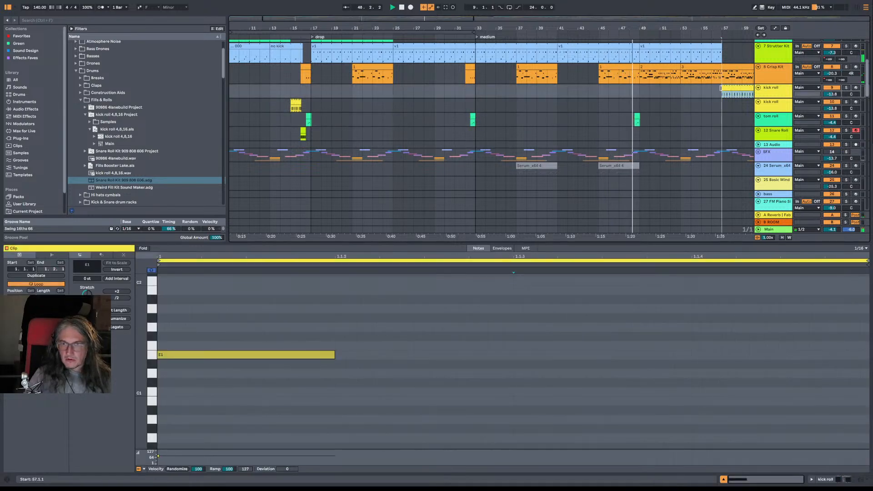
{"action": "left_click_drag", "start_coordinate": [694, 104], "coordinate": [548, 107]}
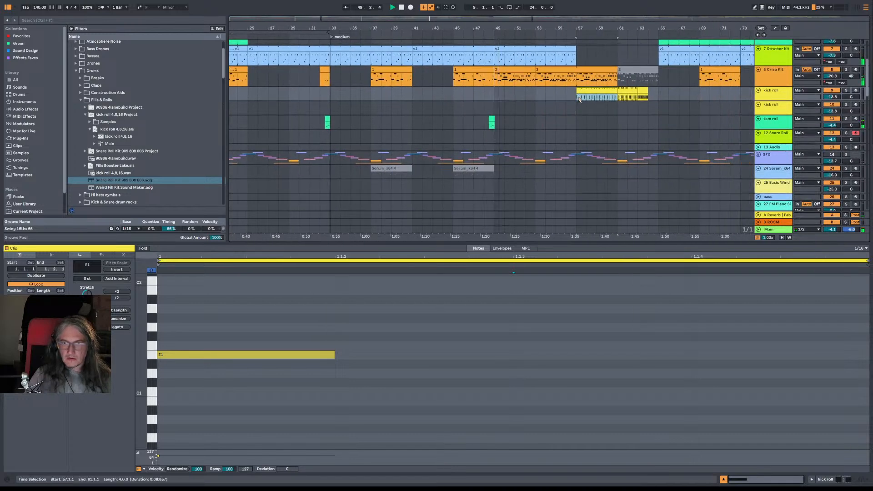
{"action": "left_click_drag", "start_coordinate": [603, 92], "coordinate": [575, 92]}
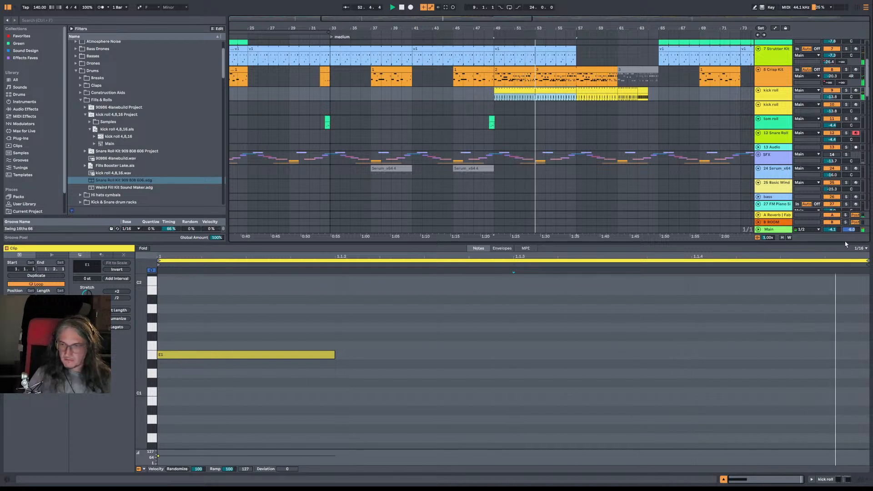
{"action": "left_click", "coordinate": [867, 261]}
{"action": "left_click_drag", "start_coordinate": [868, 262], "coordinate": [697, 260]}
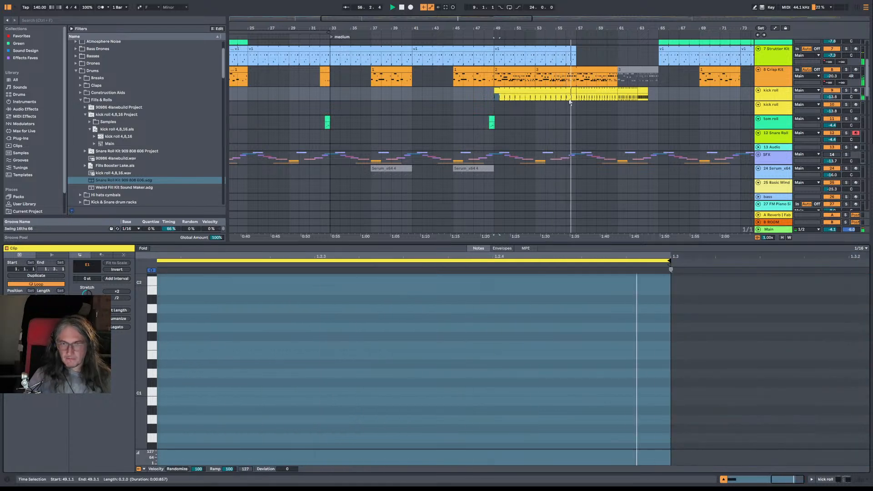
Step: Copy the seven audio clips at the start of track 37 to bar 49 and play from there
{"action": "scroll", "coordinate": [562, 114], "scroll_direction": "up", "scroll_amount": 3}
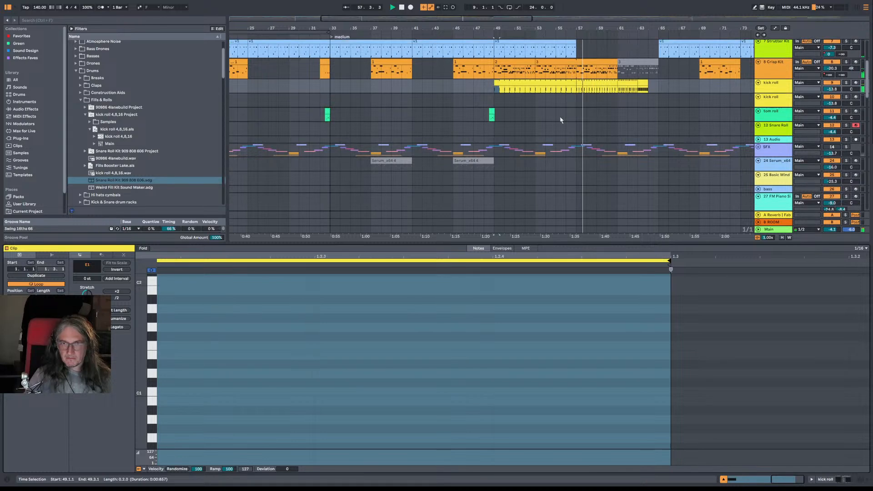
{"action": "scroll", "coordinate": [561, 117], "scroll_direction": "down", "scroll_amount": 10}
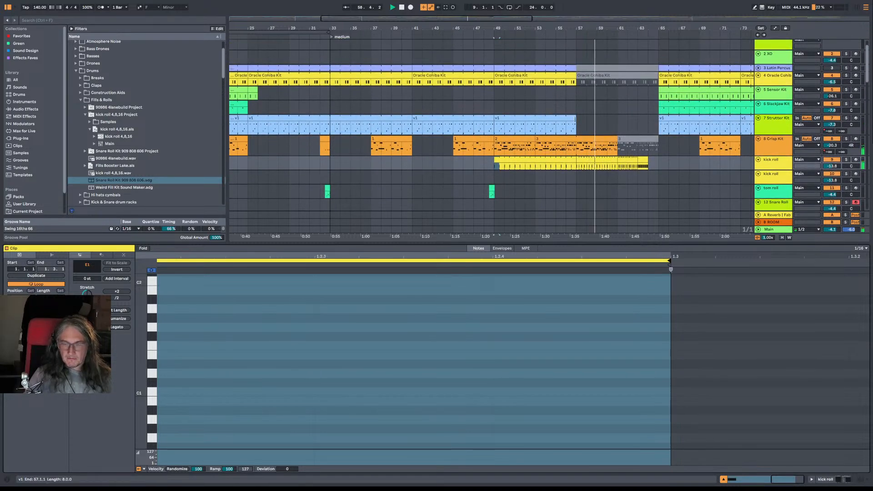
{"action": "scroll", "coordinate": [578, 136], "scroll_direction": "down", "scroll_amount": 8}
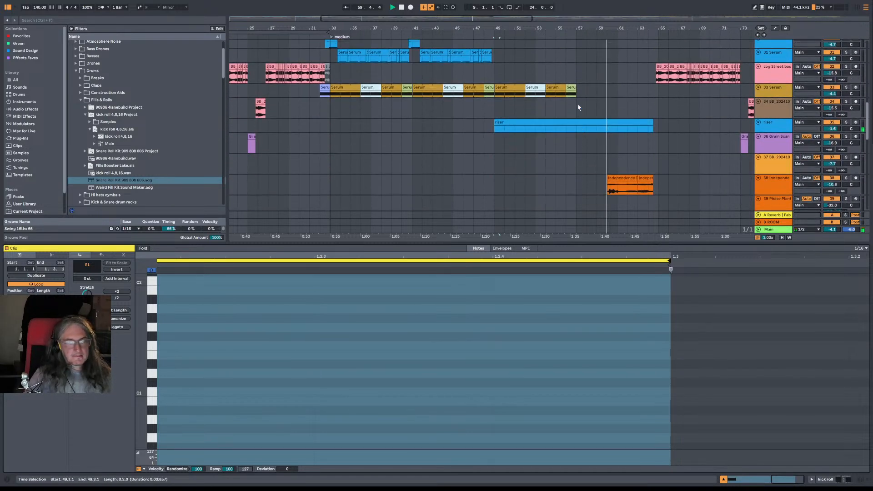
{"action": "scroll", "coordinate": [576, 158], "scroll_direction": "down", "scroll_amount": 8}
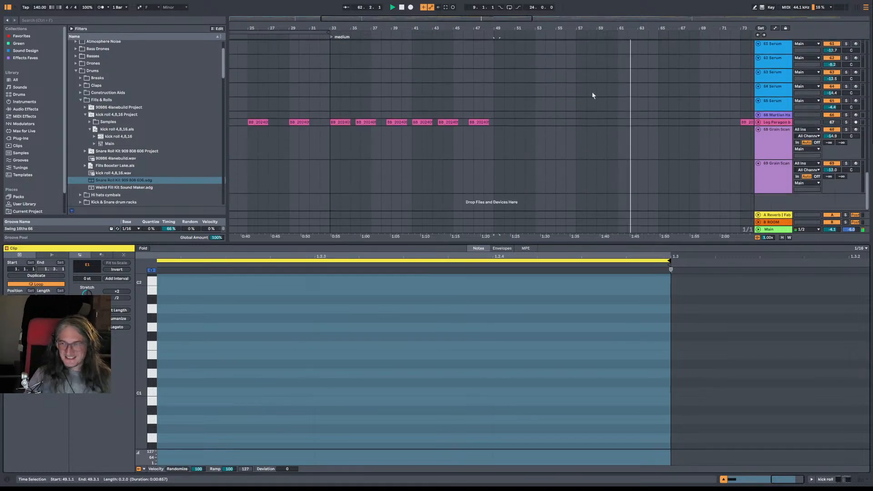
{"action": "left_click_drag", "start_coordinate": [579, 29], "coordinate": [420, 19]}
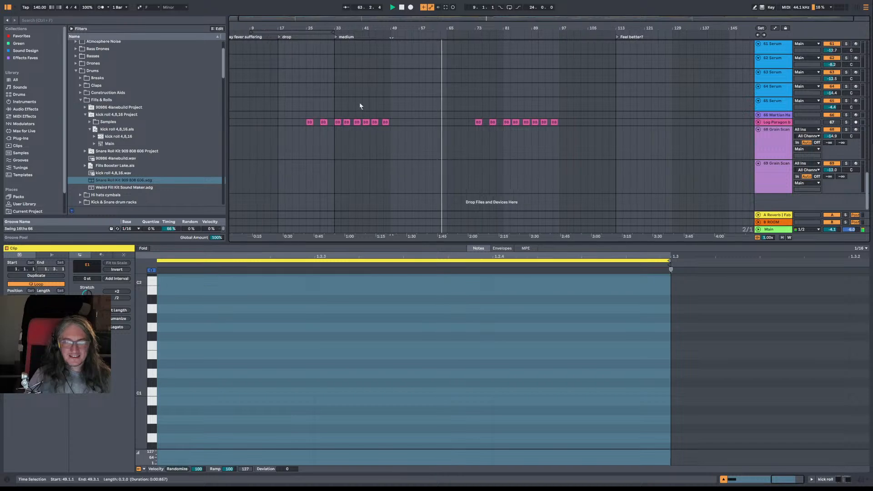
{"action": "scroll", "coordinate": [313, 175], "scroll_direction": "up", "scroll_amount": 2}
{"action": "scroll", "coordinate": [313, 175], "scroll_direction": "up", "scroll_amount": 8}
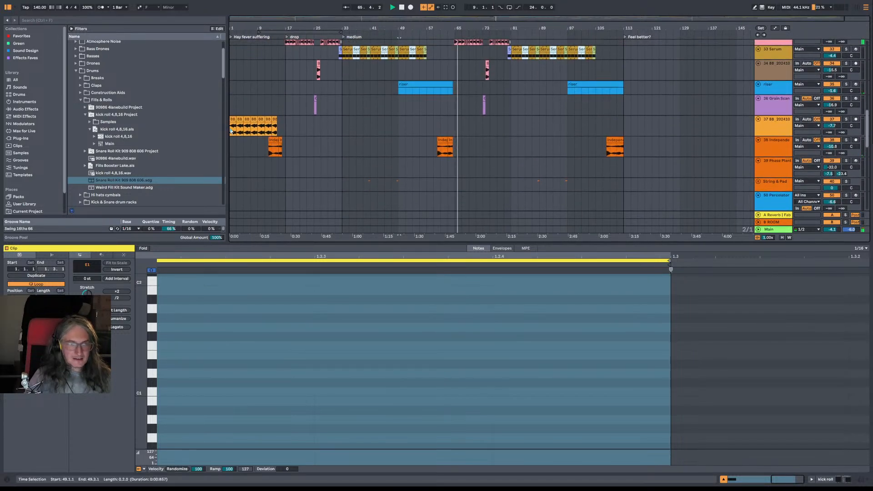
{"action": "left_click", "coordinate": [274, 131]}
{"action": "left_click_drag", "start_coordinate": [287, 130], "coordinate": [286, 129]}
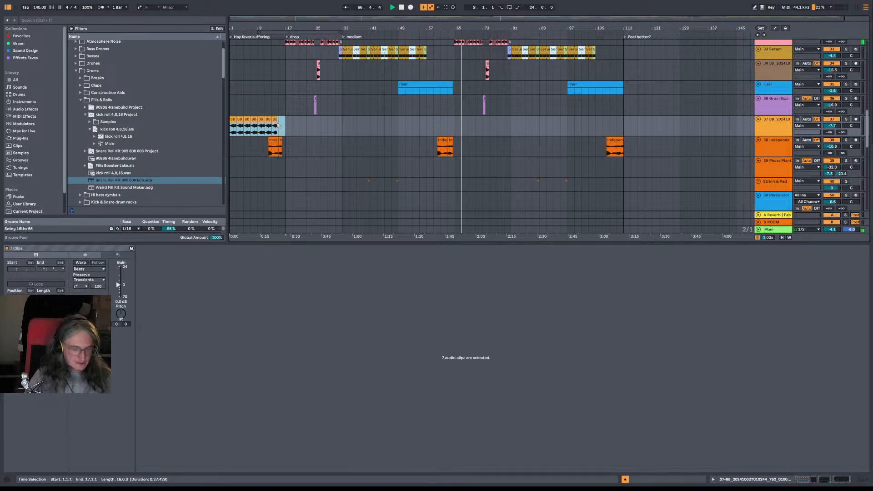
{"action": "left_click", "coordinate": [419, 124]}
{"action": "key", "text": "ctrl+v"}
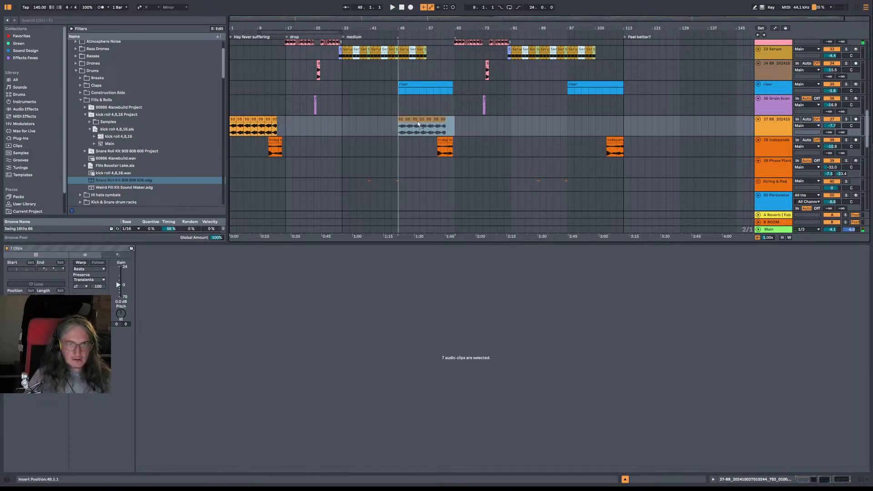
{"action": "key", "text": "space"}
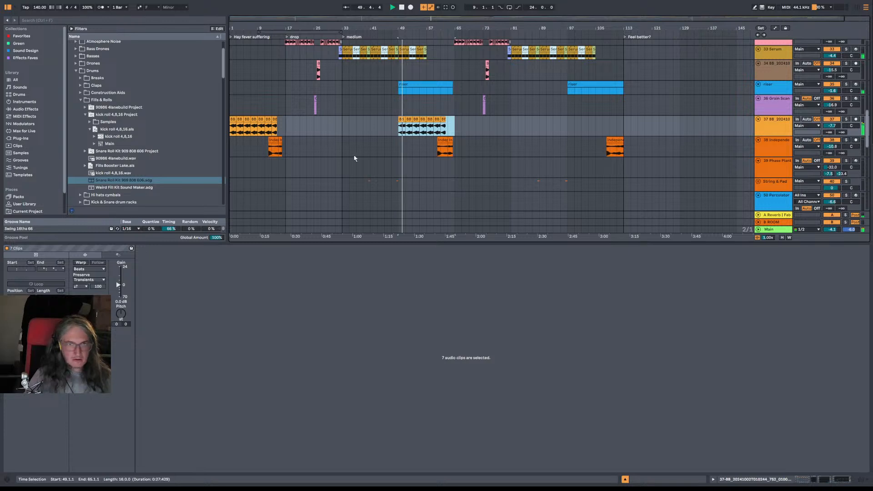
Step: Deactivate the first four copied audio clips on track 37, up to bar 57
{"action": "scroll", "coordinate": [355, 158], "scroll_direction": "up", "scroll_amount": 3}
{"action": "left_click", "coordinate": [782, 175]}
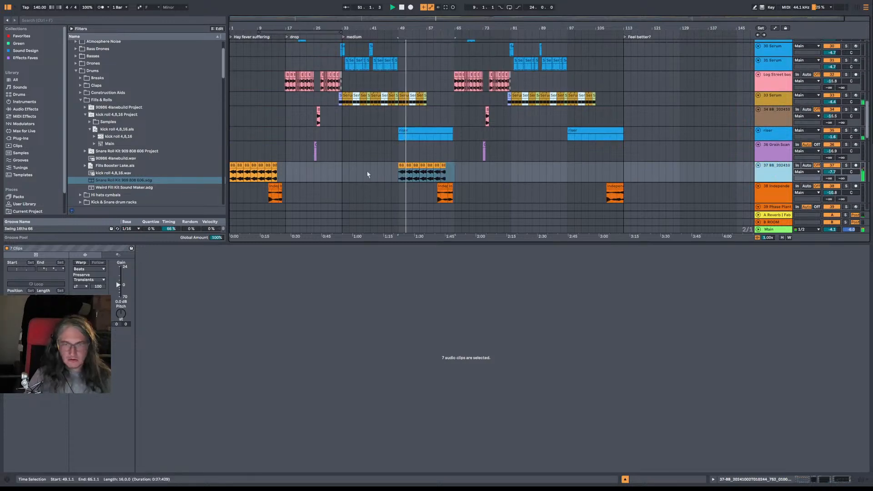
{"action": "left_click_drag", "start_coordinate": [394, 179], "coordinate": [416, 179]}
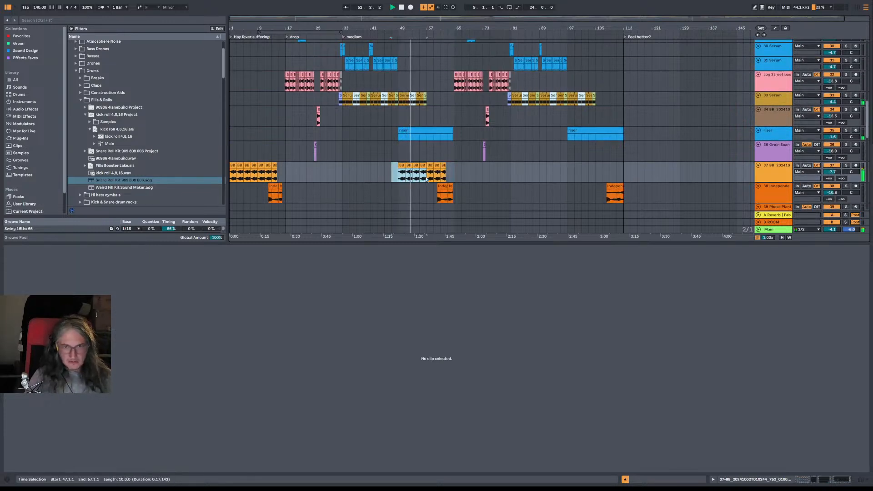
{"action": "key", "text": "0"}
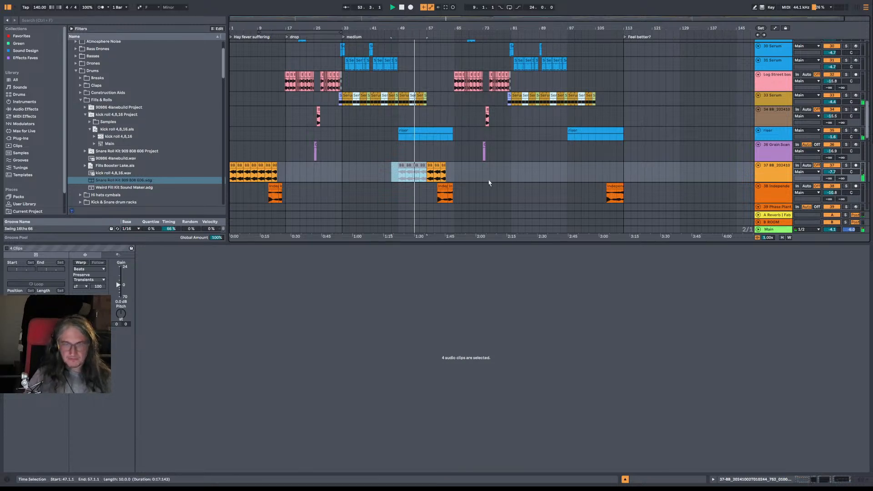
Step: Lower the volume of track 37 to -10.5 dB
{"action": "scroll", "coordinate": [490, 182], "scroll_direction": "up", "scroll_amount": 3}
{"action": "scroll", "coordinate": [491, 182], "scroll_direction": "down", "scroll_amount": 4}
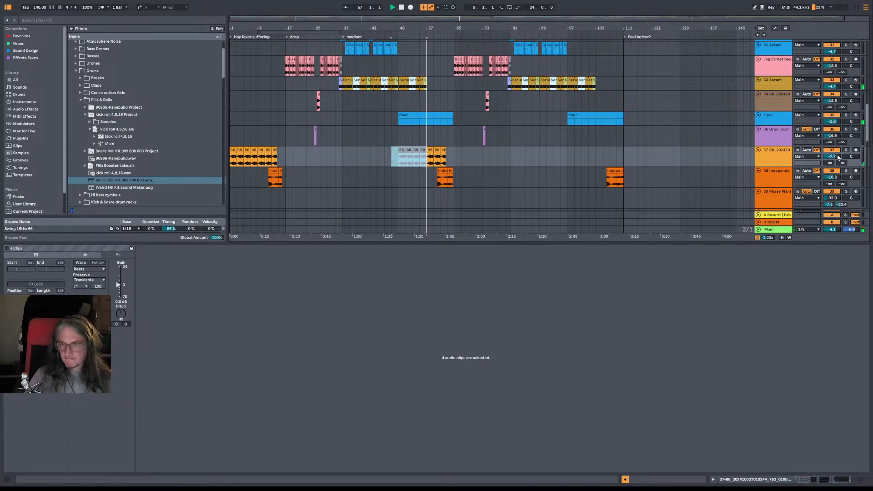
{"action": "left_click_drag", "start_coordinate": [839, 157], "coordinate": [838, 160]}
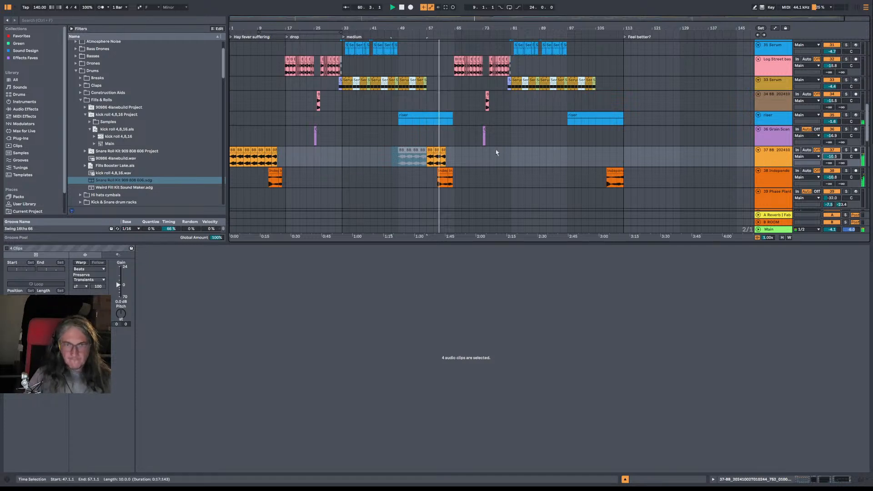
Step: Copy the tom roll and snare roll clips from before the drop into the two bars before bar 65, and play them
{"action": "left_click", "coordinate": [443, 156]}
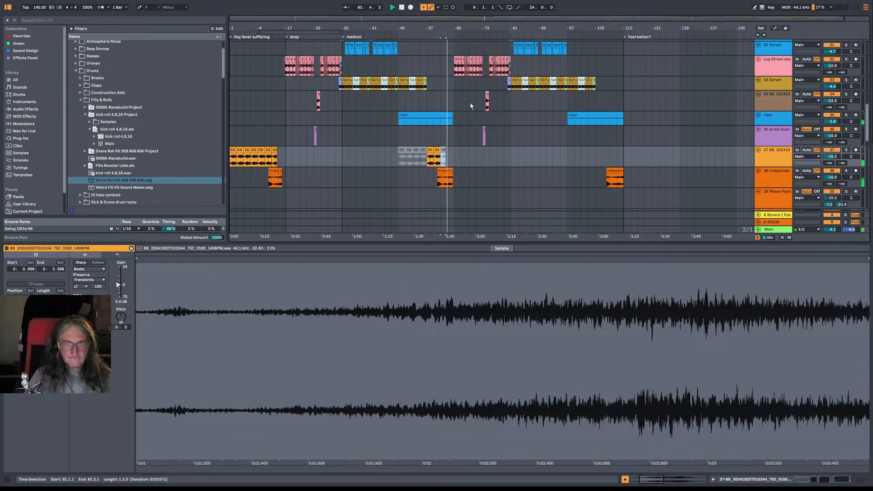
{"action": "mouse_move", "coordinate": [454, 28]}
{"action": "left_mouse_down"}
{"action": "mouse_move", "coordinate": [454, 57]}
{"action": "mouse_move", "coordinate": [453, 15]}
{"action": "left_mouse_up"}
{"action": "key", "text": "space"}
{"action": "scroll", "coordinate": [445, 76], "scroll_direction": "up", "scroll_amount": 7}
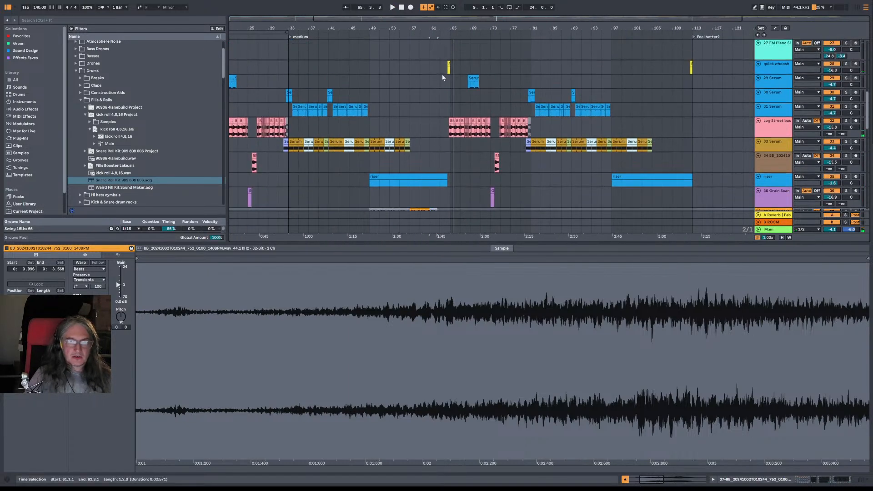
{"action": "left_click_drag", "start_coordinate": [429, 98], "coordinate": [594, 121]}
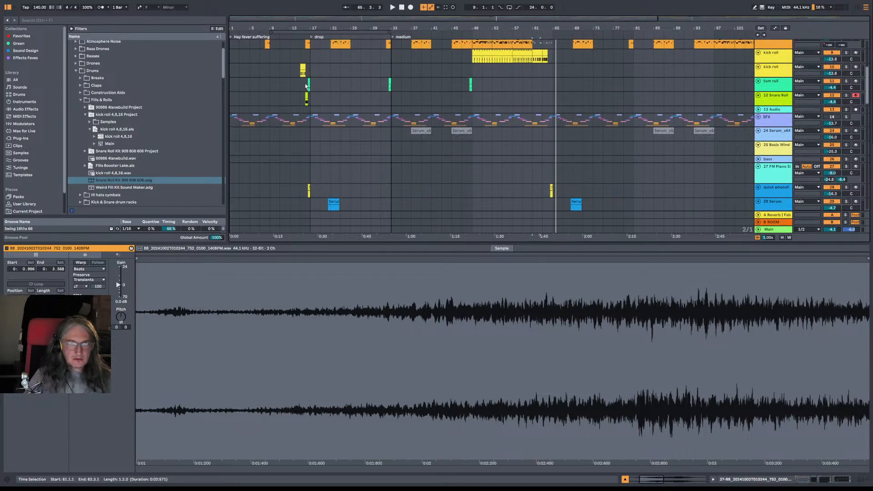
{"action": "left_click_drag", "start_coordinate": [303, 86], "coordinate": [548, 97]}
{"action": "key", "text": "space"}
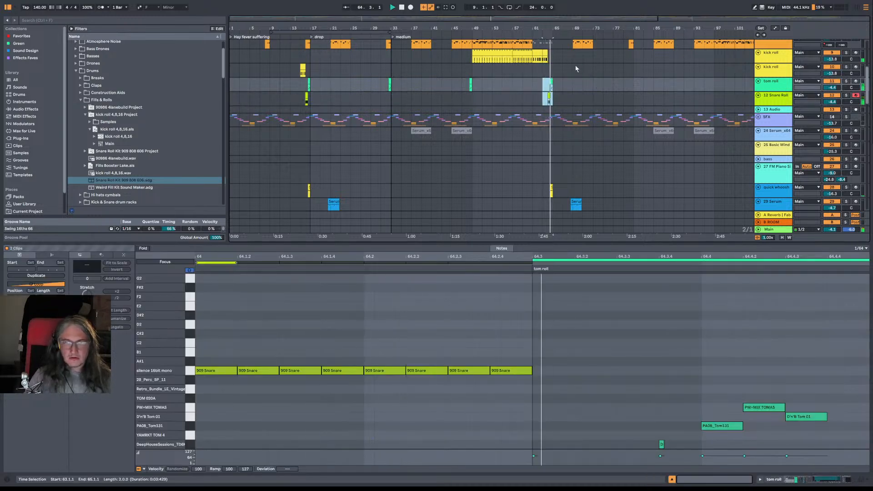
{"action": "key", "text": "space"}
Step: Consolidate the copied snare roll clip at 64.1.1, deactivate its snare notes at 1.1.2 and 1.1.4, and play it
{"action": "left_click_drag", "start_coordinate": [552, 25], "coordinate": [552, 59]}
{"action": "left_click_drag", "start_coordinate": [526, 101], "coordinate": [552, 104]}
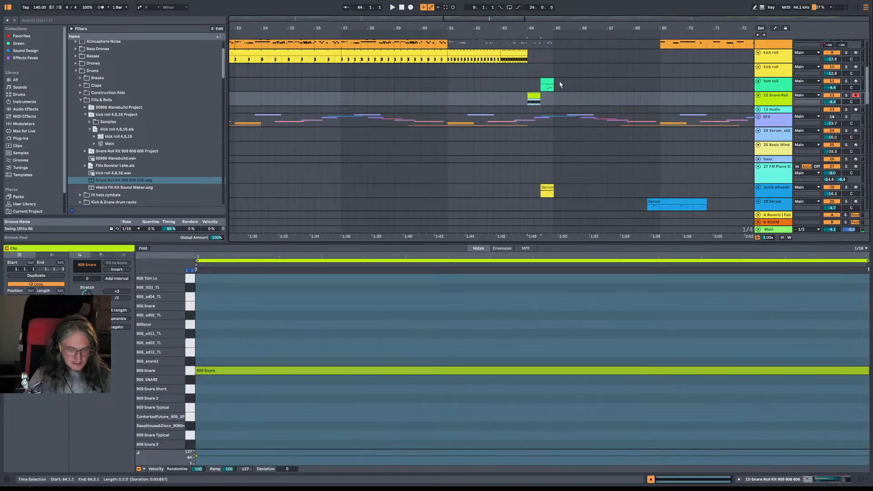
{"action": "key", "text": "ctrl+j"}
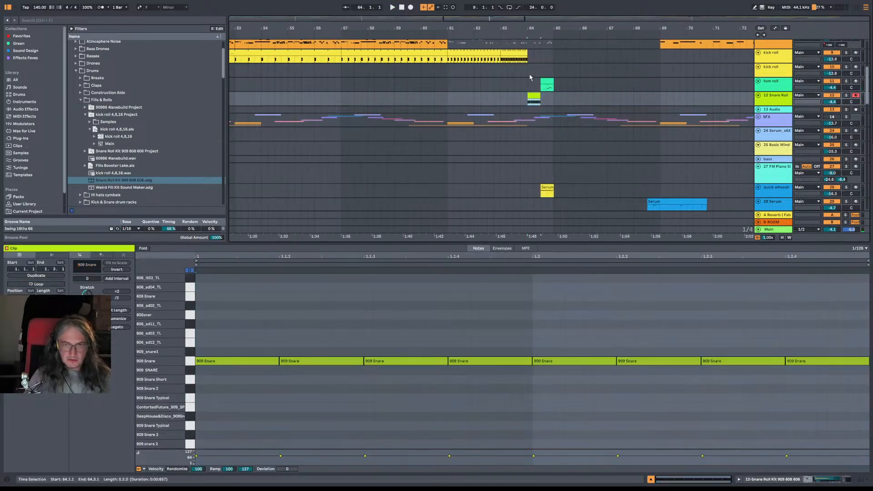
{"action": "left_click", "coordinate": [320, 362]}
{"action": "left_click", "coordinate": [523, 361]}
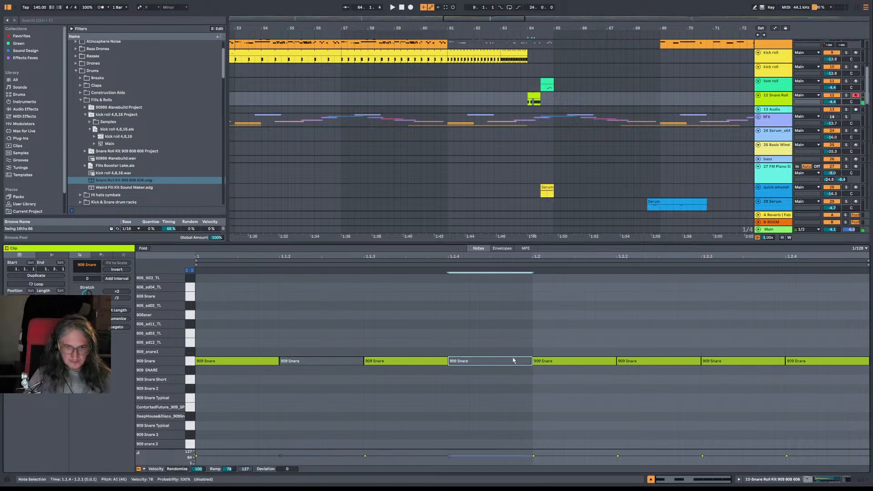
{"action": "key", "text": "space"}
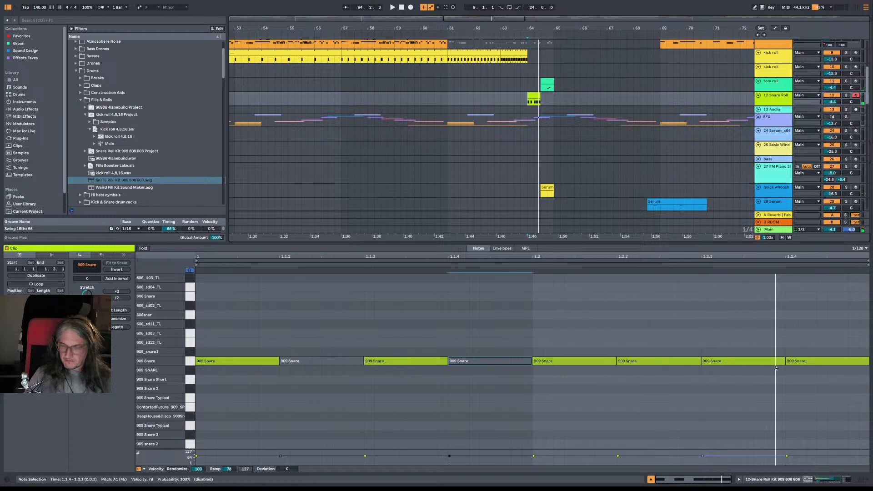
Step: Try splitting the snare note at 1.2.3 into two half-length hits
{"action": "left_click_drag", "start_coordinate": [786, 361], "coordinate": [743, 362]}
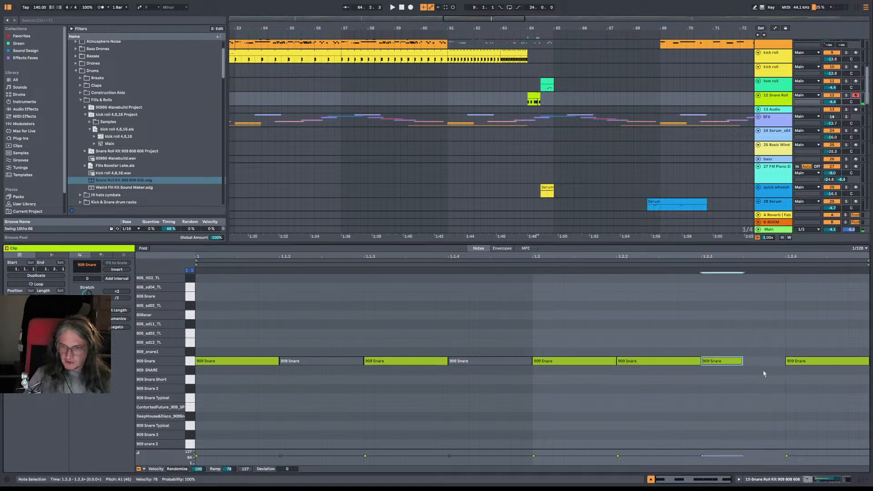
{"action": "key", "text": "ctrl+d"}
{"action": "key", "text": "space"}
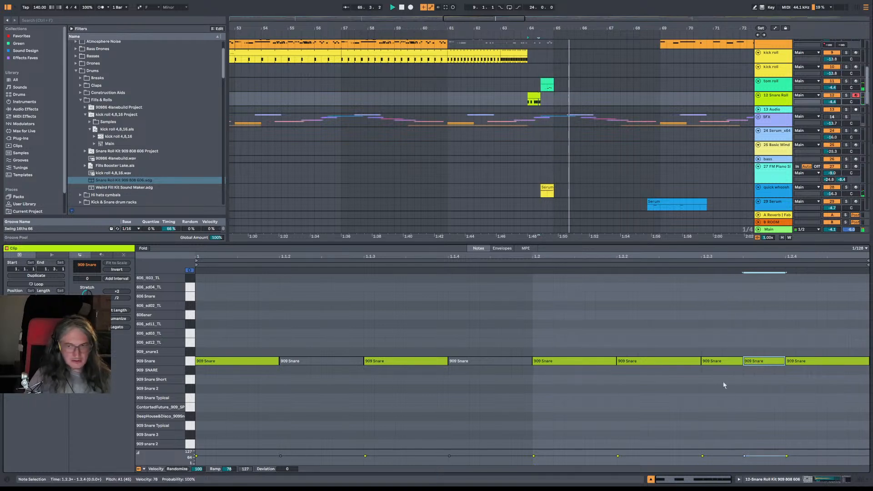
{"action": "left_click_drag", "start_coordinate": [742, 362], "coordinate": [786, 362]}
Step: Play the snare and tom roll transition around bar 64
{"action": "key", "text": "space"}
{"action": "key", "text": "space"}
{"action": "key", "text": "space"}
{"action": "left_click_drag", "start_coordinate": [546, 28], "coordinate": [457, 81]}
{"action": "key", "text": "space"}
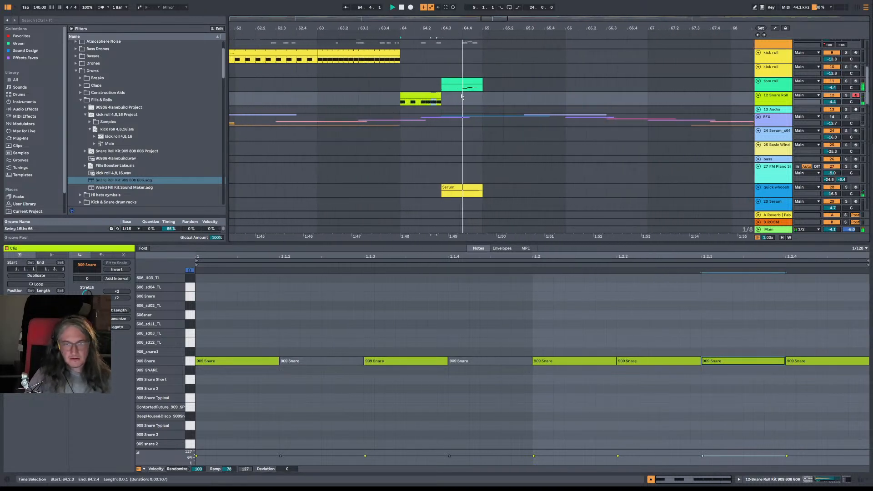
{"action": "left_click_drag", "start_coordinate": [501, 27], "coordinate": [550, 30]}
{"action": "key", "text": "space"}
Step: Play the transition from bar 64 and extend the arrangement loop starting at bar 9 to a length of 88 bars
{"action": "scroll", "coordinate": [474, 56], "scroll_direction": "up", "scroll_amount": 4}
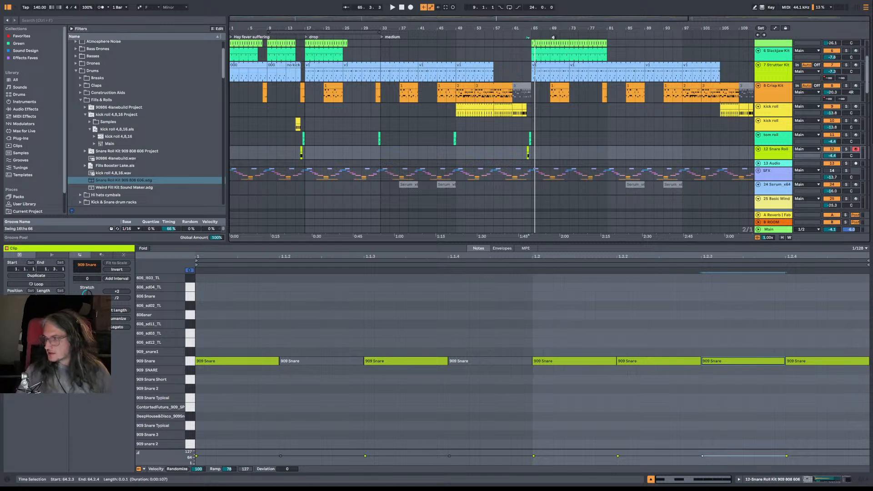
{"action": "left_click_drag", "start_coordinate": [519, 29], "coordinate": [520, 11]}
{"action": "key", "text": "space"}
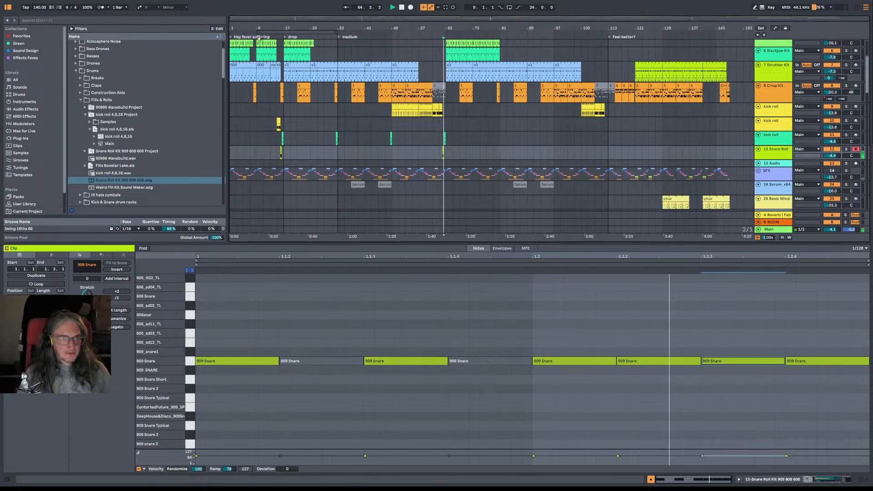
{"action": "left_click_drag", "start_coordinate": [336, 33], "coordinate": [567, 37]}
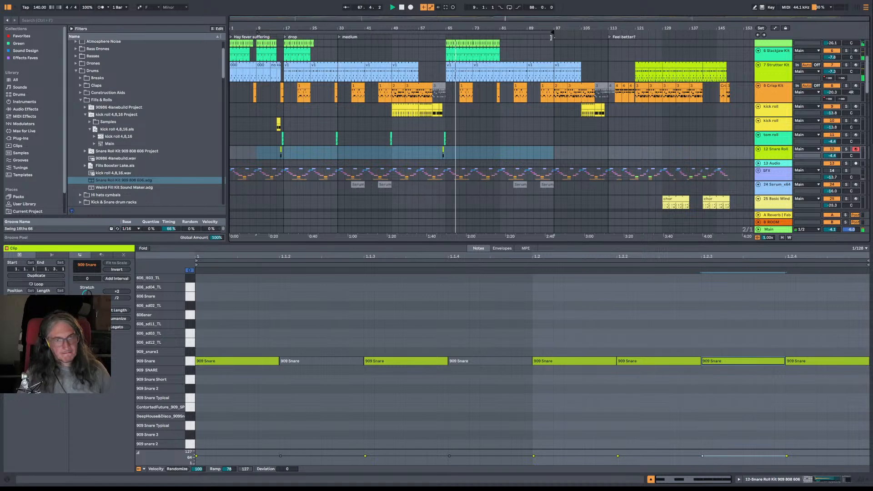
Step: Extend the arrangement loop starting at bar 9 to 104 bars and look through the tracks while the second drop plays
{"action": "left_click_drag", "start_coordinate": [551, 37], "coordinate": [608, 37]}
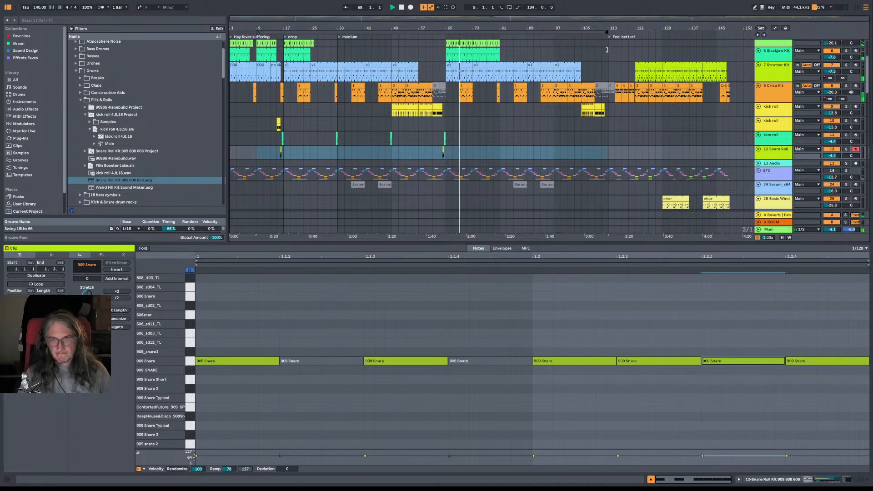
{"action": "left_click", "coordinate": [491, 59]}
{"action": "scroll", "coordinate": [487, 124], "scroll_direction": "down", "scroll_amount": 10}
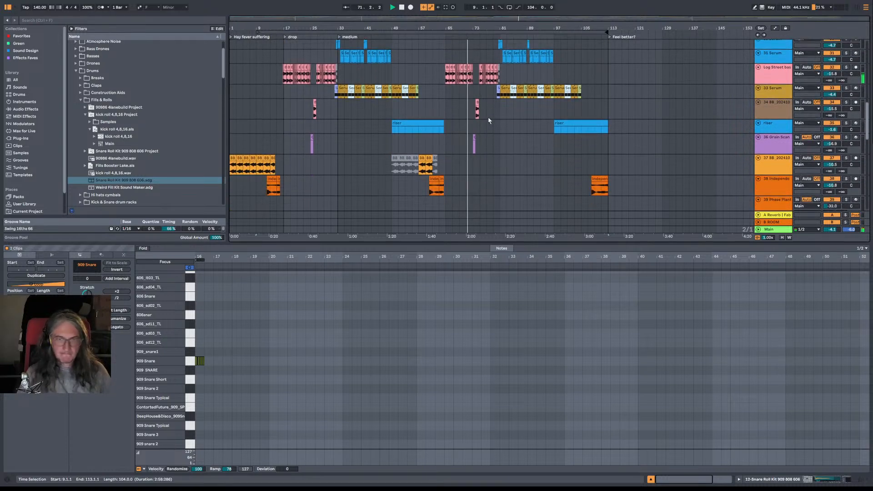
{"action": "left_click", "coordinate": [771, 73]}
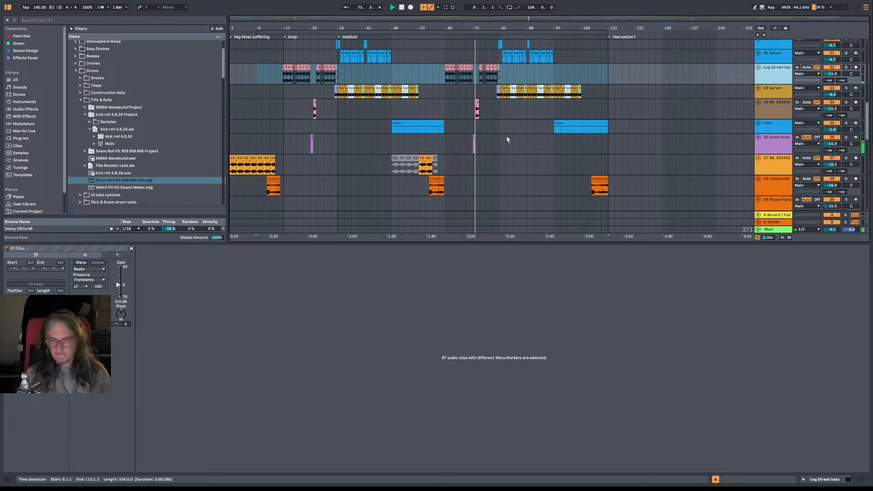
{"action": "scroll", "coordinate": [506, 127], "scroll_direction": "up", "scroll_amount": 12}
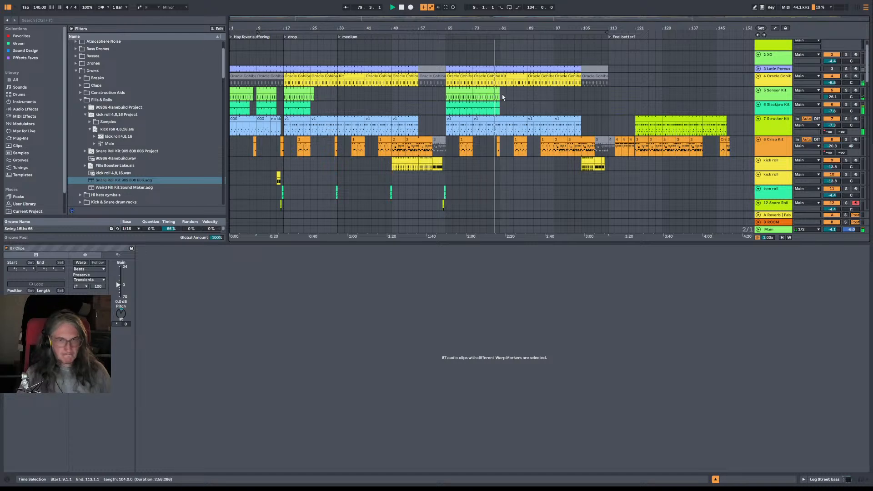
{"action": "scroll", "coordinate": [462, 153], "scroll_direction": "down", "scroll_amount": 5}
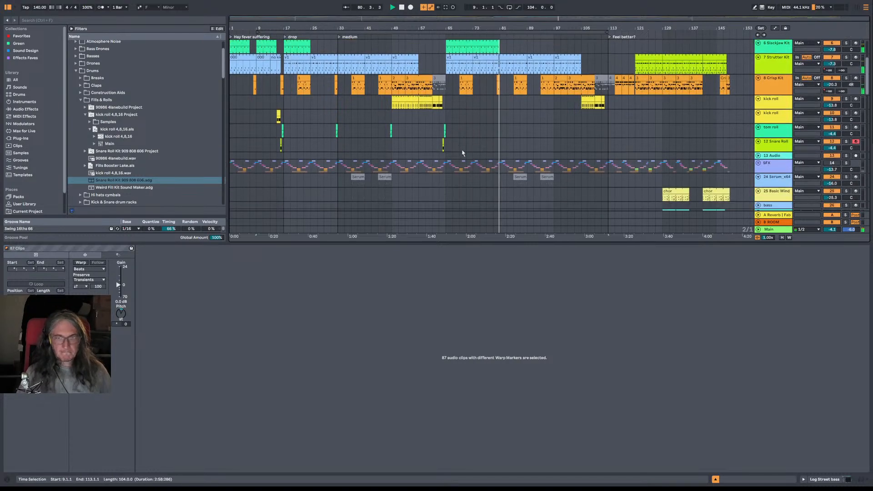
{"action": "scroll", "coordinate": [463, 153], "scroll_direction": "down", "scroll_amount": 4}
{"action": "scroll", "coordinate": [463, 153], "scroll_direction": "up", "scroll_amount": 6}
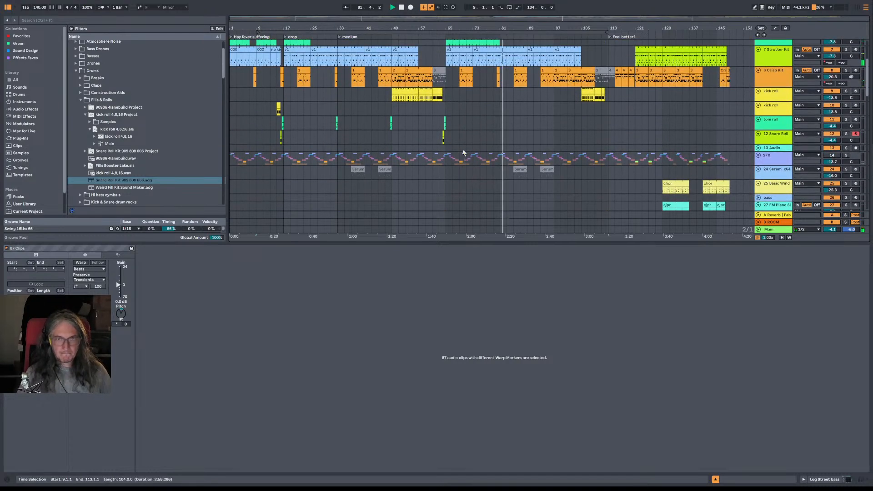
Step: Deactivate the Sensor Kit and Slackjaw Kit clips in the second drop, starting at bar 65
{"action": "left_click", "coordinate": [777, 99]}
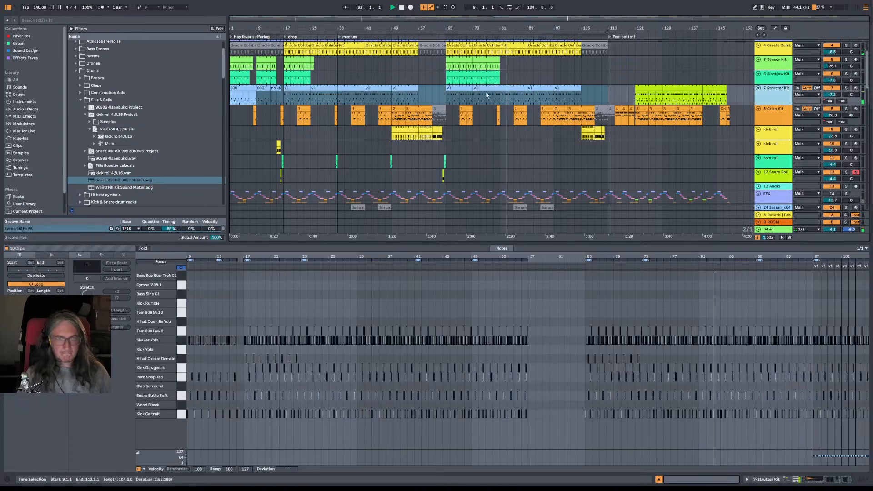
{"action": "left_click_drag", "start_coordinate": [522, 77], "coordinate": [463, 68]}
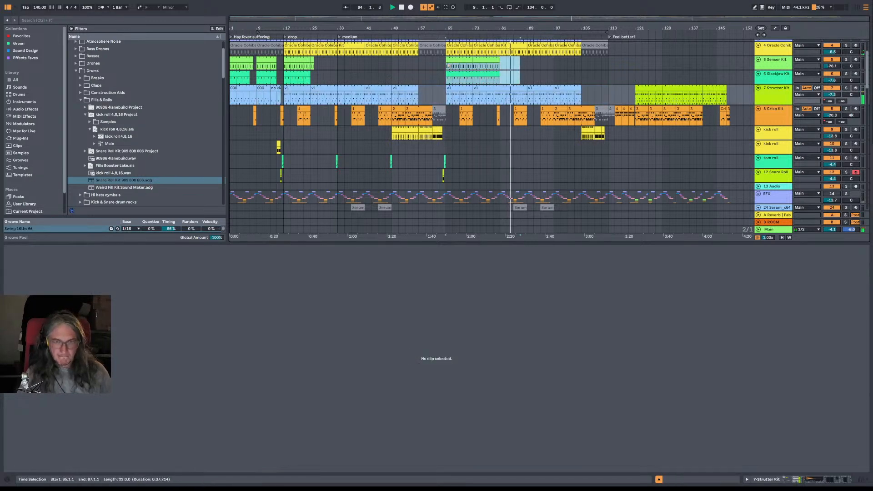
{"action": "left_click", "coordinate": [448, 65]}
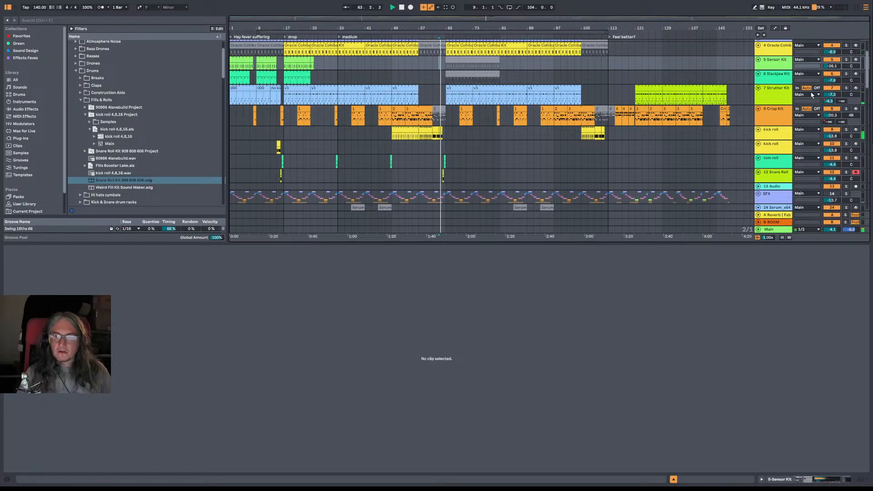
Step: Inspect the Strutter Kit's Snare Butta Soft chain and play the second drop from around bar 65
{"action": "double_click", "coordinate": [780, 96]}
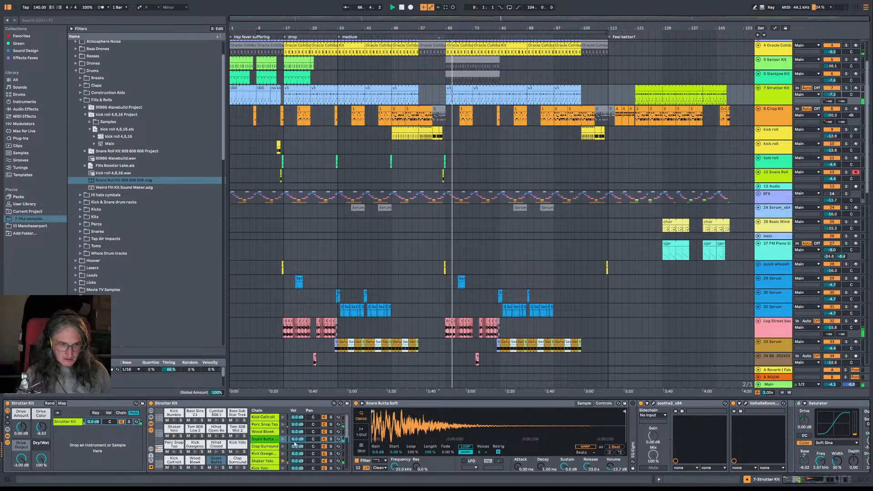
{"action": "left_click", "coordinate": [273, 441]}
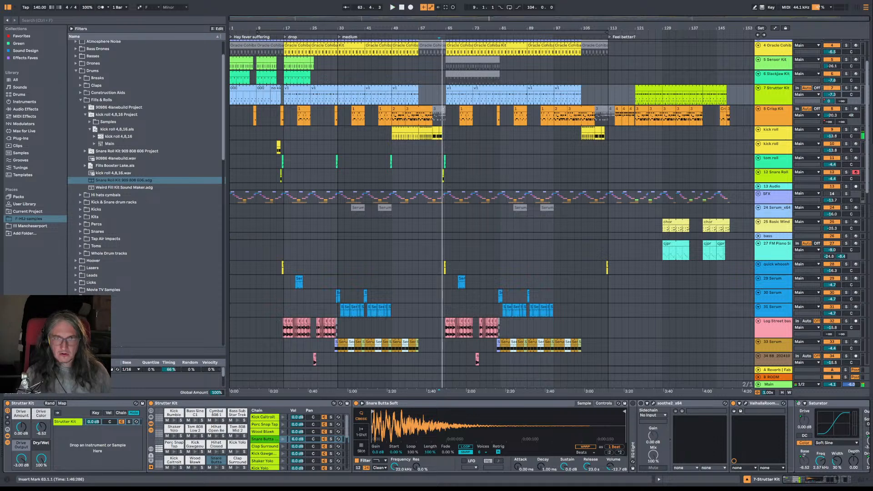
{"action": "left_click", "coordinate": [448, 80]}
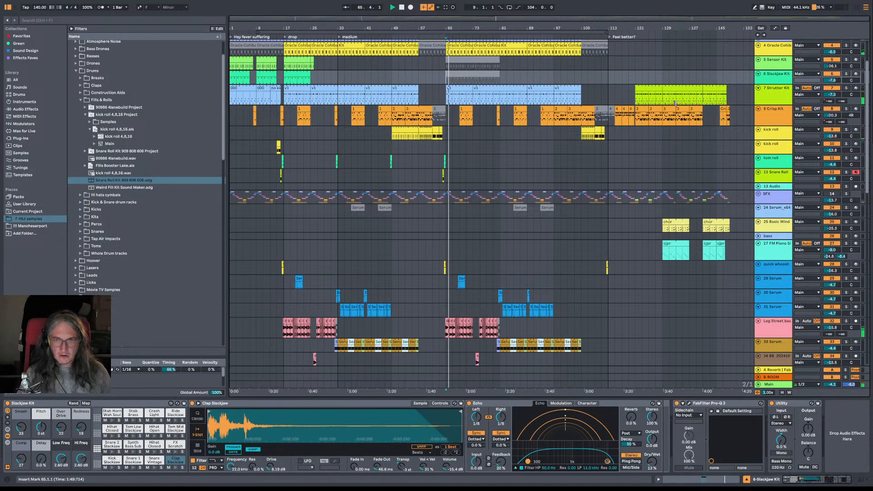
{"action": "left_click", "coordinate": [779, 99]}
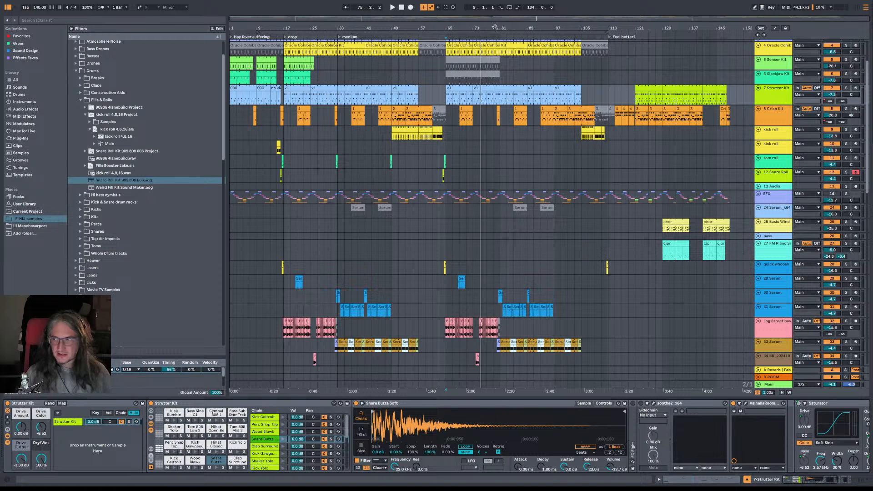
{"action": "key", "text": "space"}
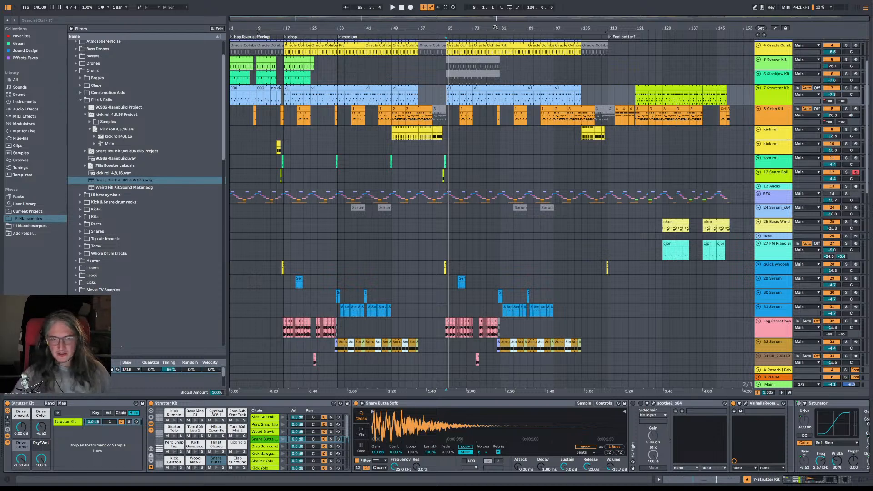
{"action": "key", "text": "space"}
{"action": "key", "text": "space"}
Step: Zoom in around bar 65 and play the arrangement from 64.3.1 and from 65.1.1
{"action": "left_click_drag", "start_coordinate": [459, 29], "coordinate": [460, 93]}
{"action": "left_click", "coordinate": [384, 150]}
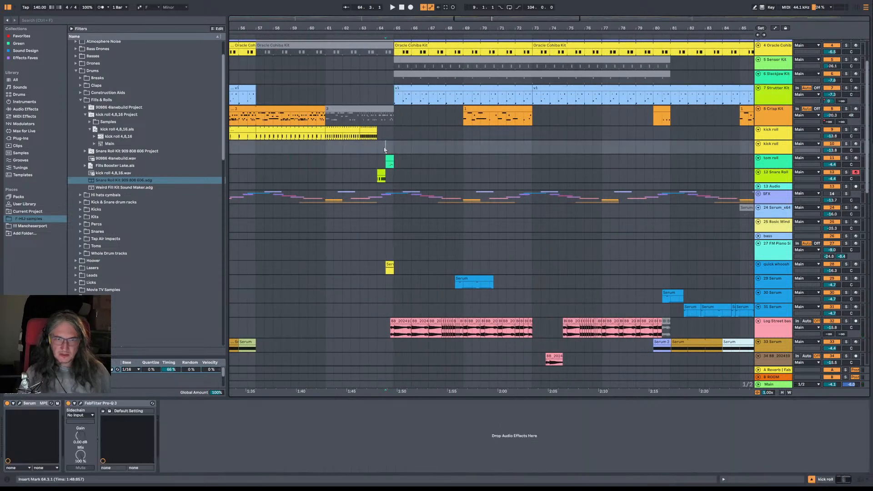
{"action": "key", "text": "space"}
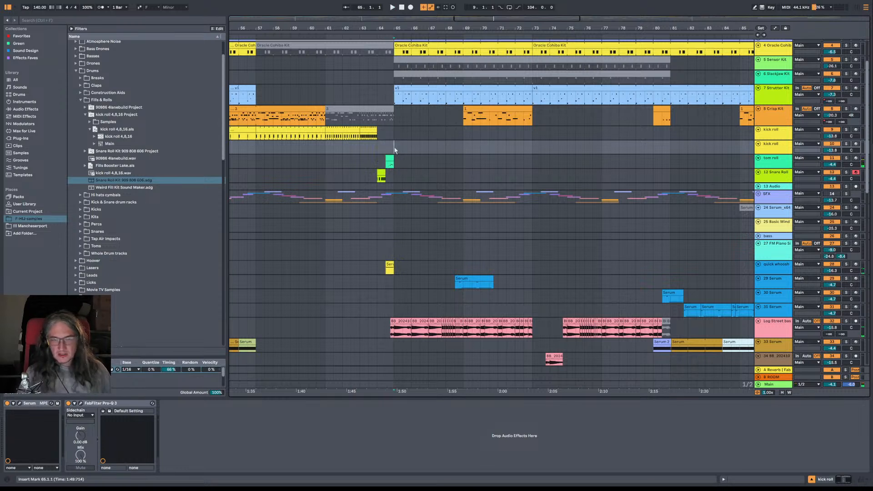
{"action": "left_click", "coordinate": [397, 152]}
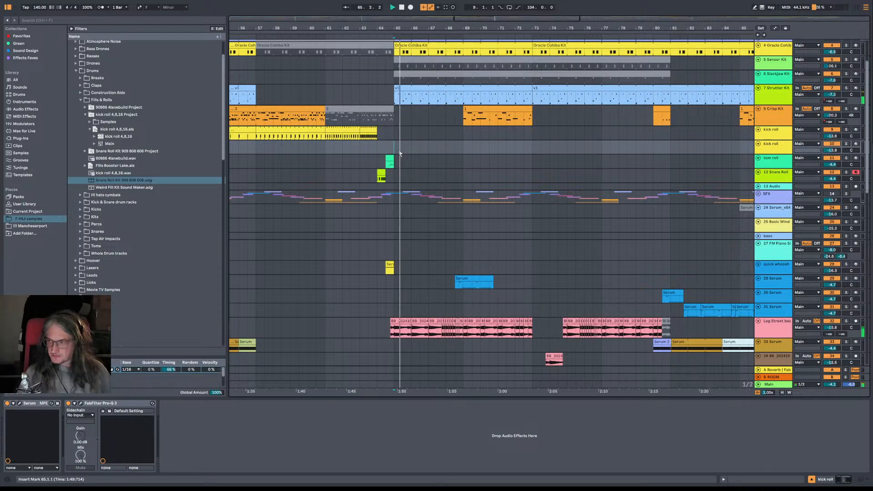
Step: Solo the Log Street bass track and open the VISION 4X analyzer on the Main track
{"action": "scroll", "coordinate": [510, 219], "scroll_direction": "down", "scroll_amount": 4}
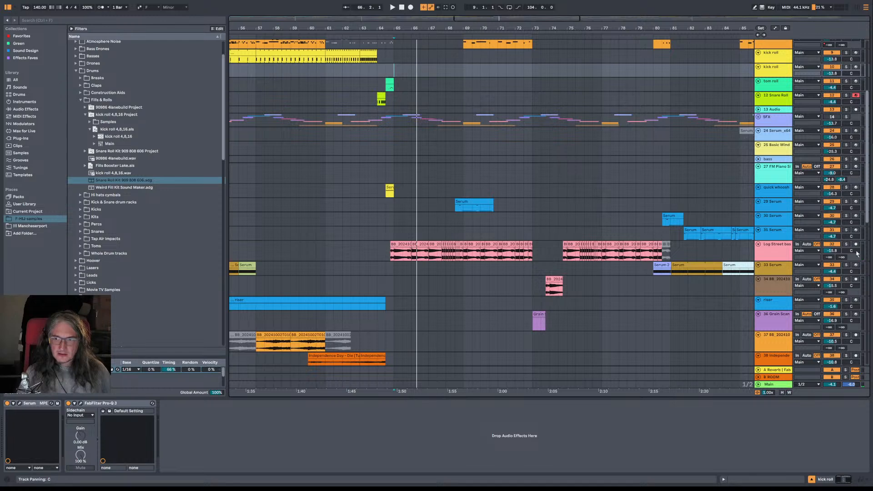
{"action": "left_click", "coordinate": [849, 246]}
{"action": "key", "text": "space"}
{"action": "left_click", "coordinate": [780, 384]}
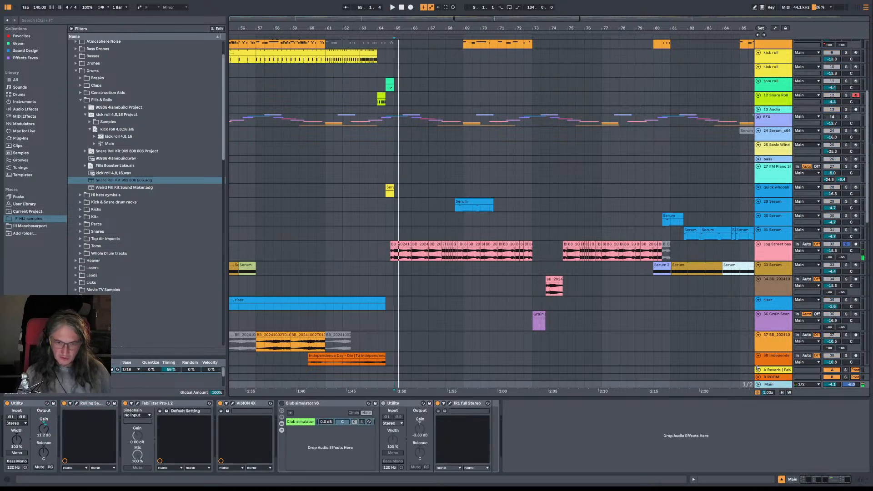
{"action": "left_click", "coordinate": [232, 404]}
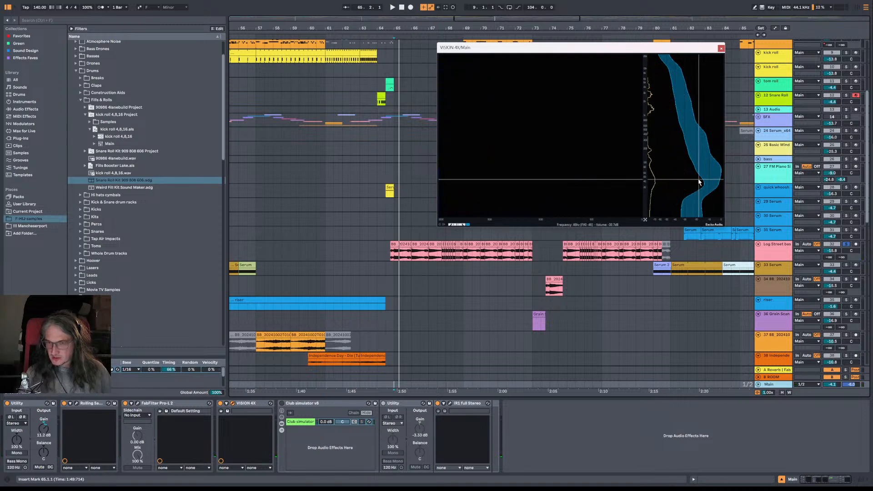
Step: Examine the soloed bass's low frequencies from 65.1.1 in the spectrum analyzer, then close the analyzer
{"action": "key", "text": "space"}
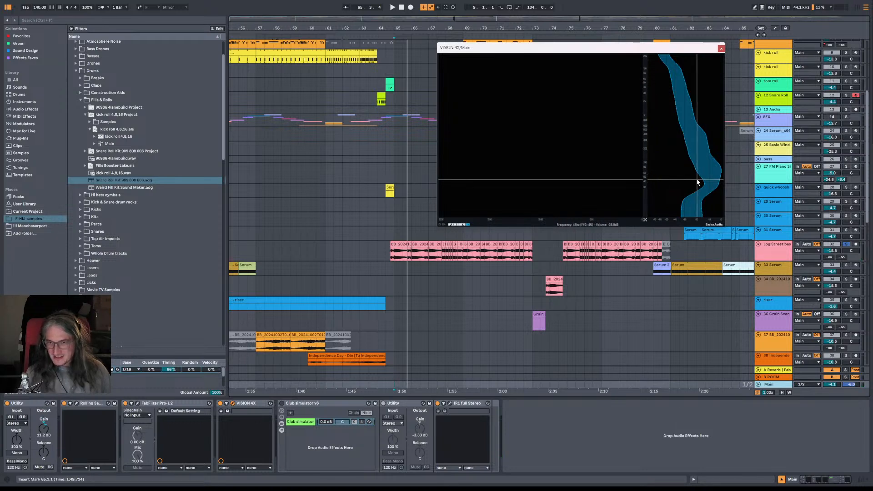
{"action": "key", "text": "space"}
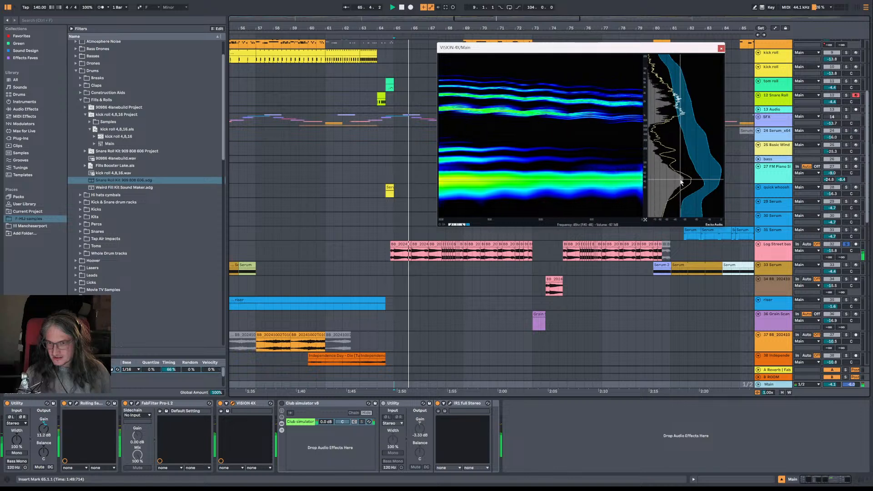
{"action": "key", "text": "space"}
{"action": "key", "text": "space"}
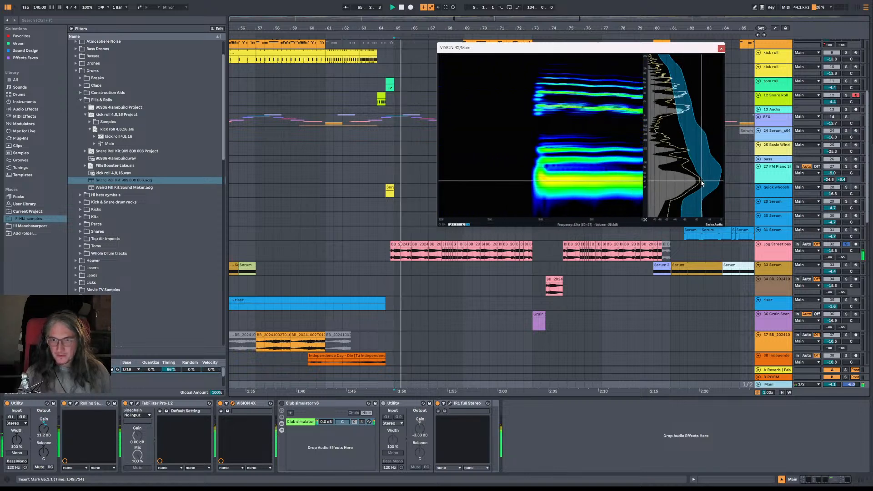
{"action": "key", "text": "space"}
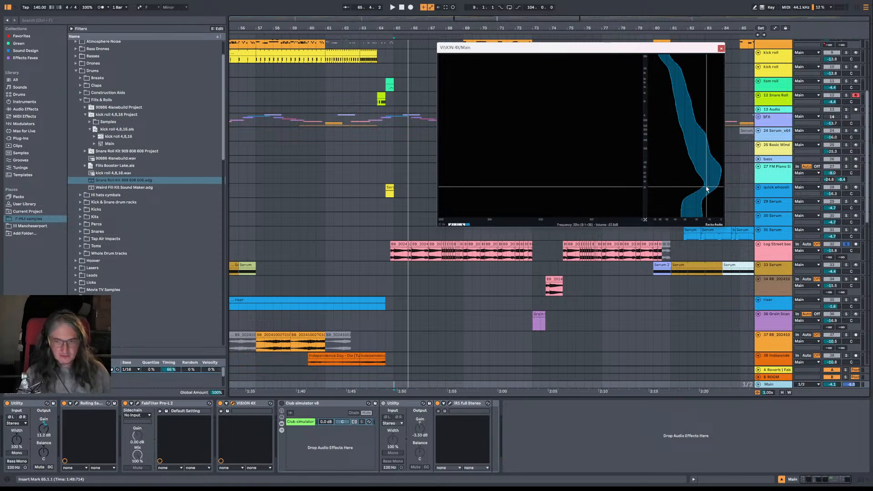
{"action": "key", "text": "space"}
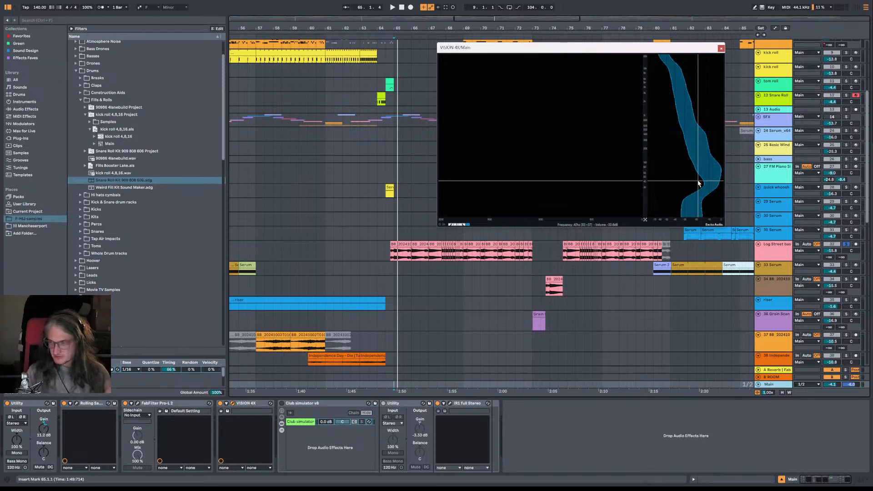
{"action": "key", "text": "space"}
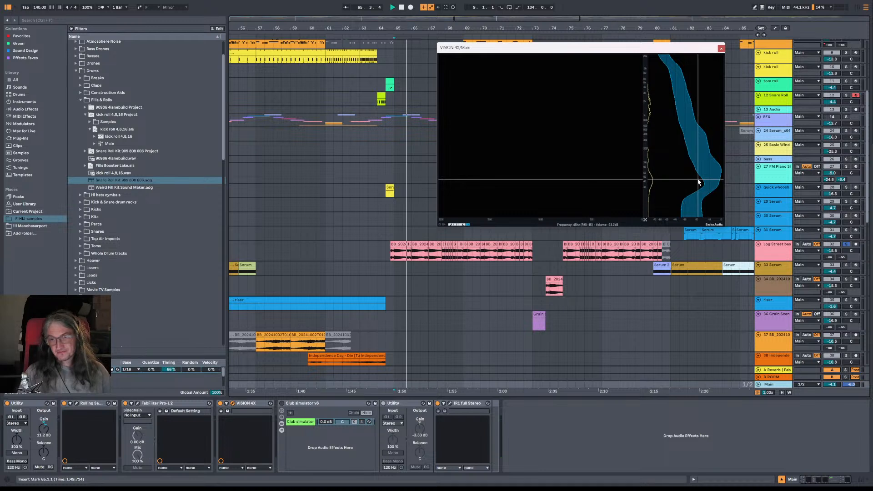
{"action": "key", "text": "space"}
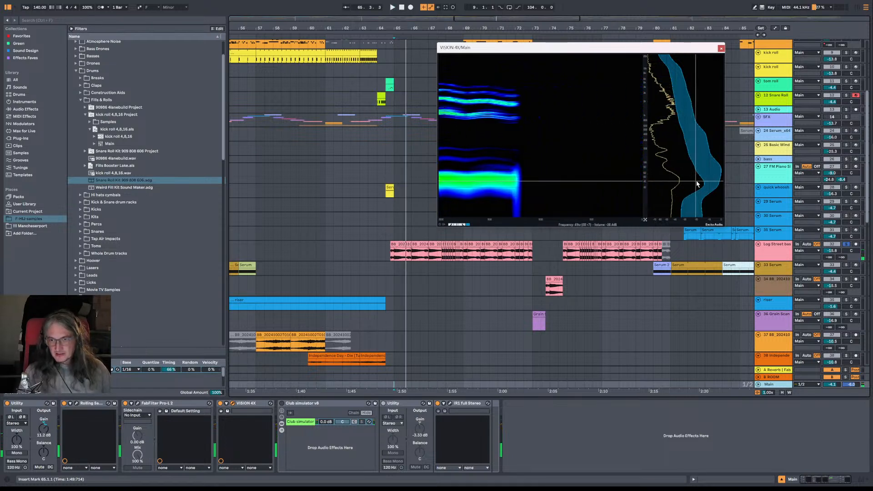
{"action": "key", "text": "space"}
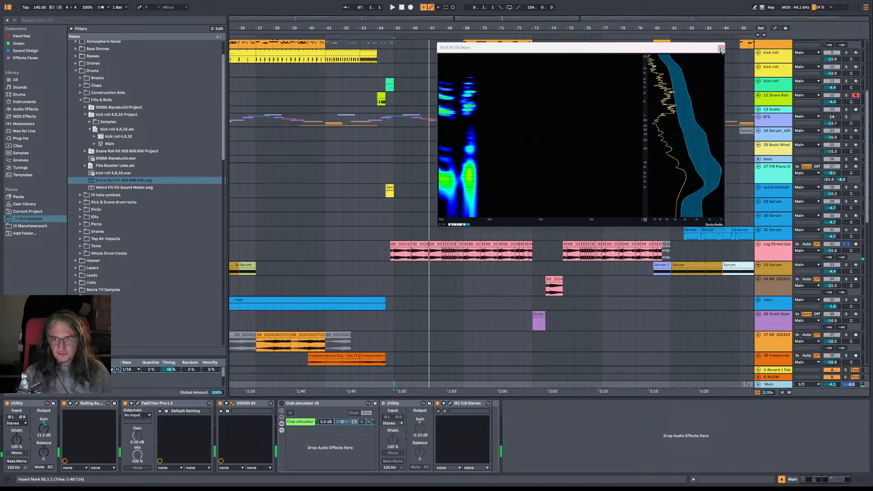
{"action": "left_click", "coordinate": [721, 49]}
Step: Open FabFilter Pro-MB on the Log Street bass and add a low band near 67 Hz raised to about +6 dB
{"action": "left_click", "coordinate": [396, 257]}
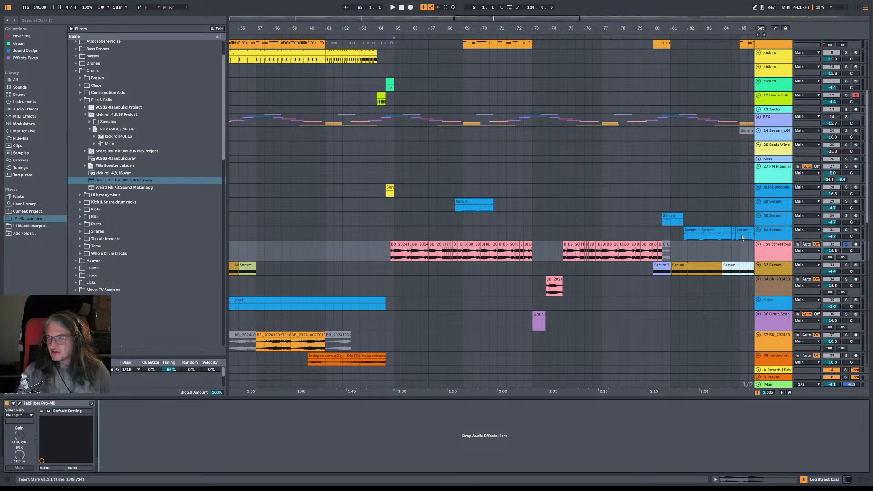
{"action": "key", "text": "space"}
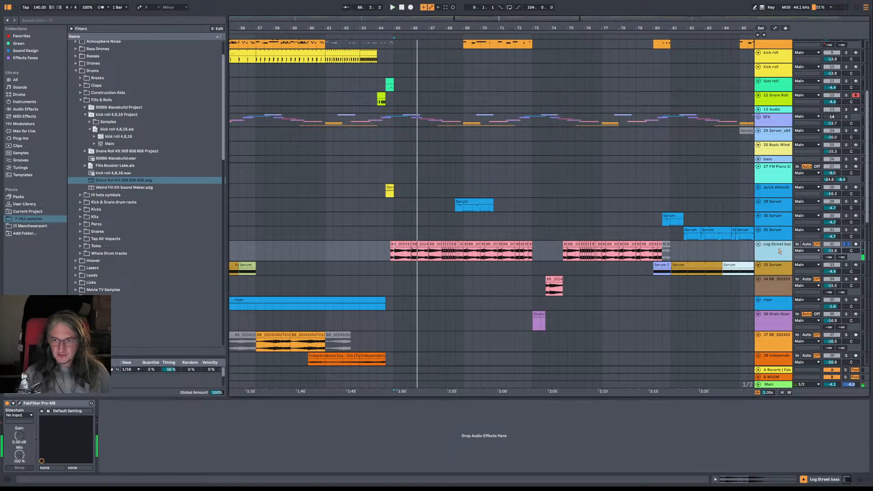
{"action": "left_click", "coordinate": [20, 404]}
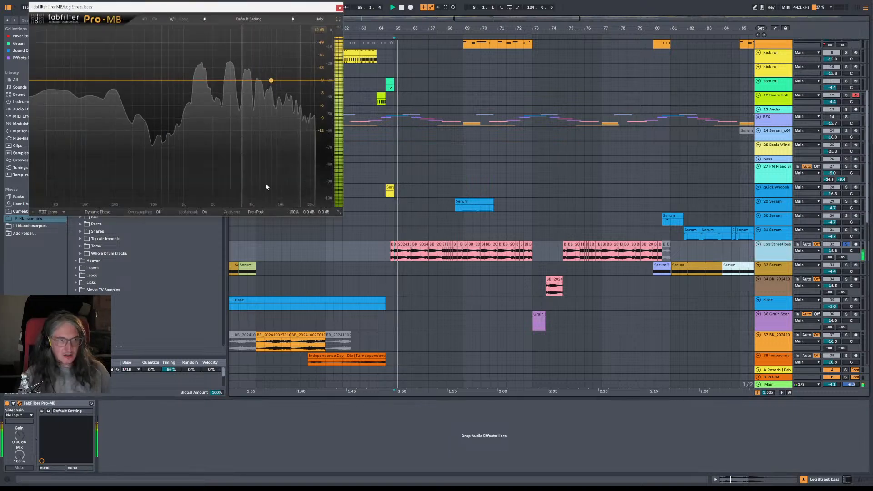
{"action": "left_click", "coordinate": [61, 81]}
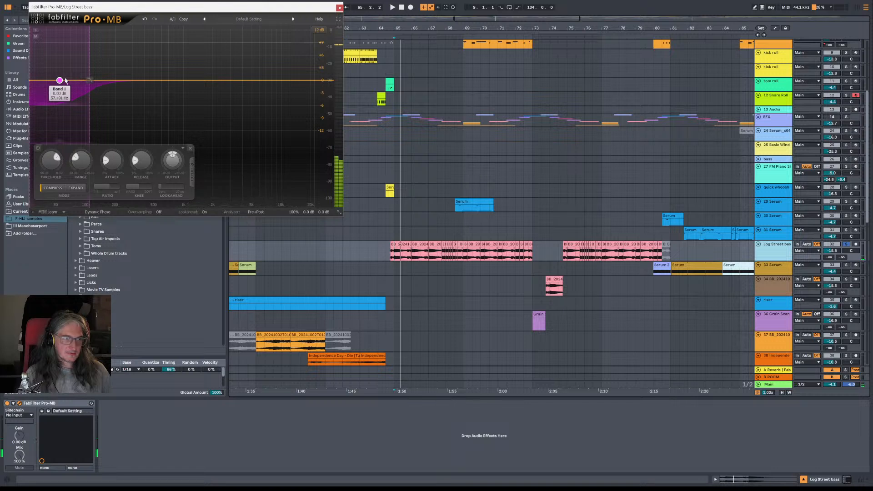
{"action": "left_click_drag", "start_coordinate": [64, 80], "coordinate": [74, 55]}
Step: Lower the low band's threshold while the bass plays and raise the band's level to about +9.67 dB
{"action": "key", "text": "space"}
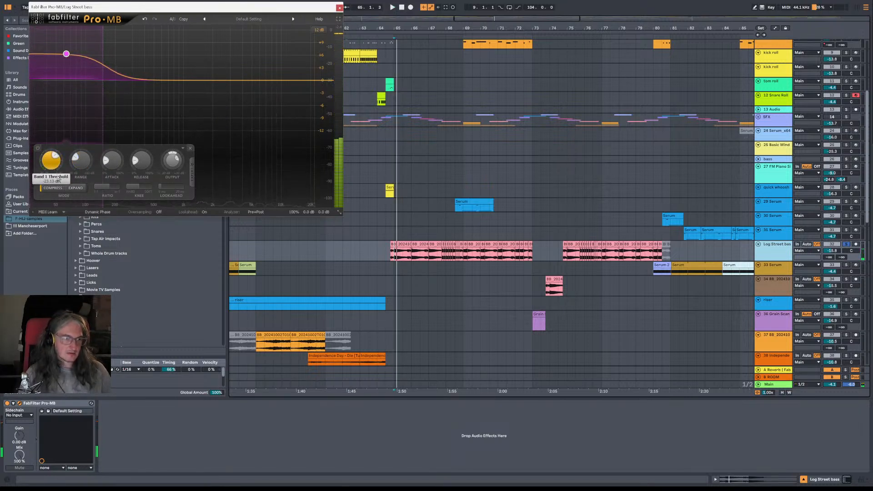
{"action": "key", "text": "space"}
{"action": "left_click_drag", "start_coordinate": [55, 167], "coordinate": [62, 189]}
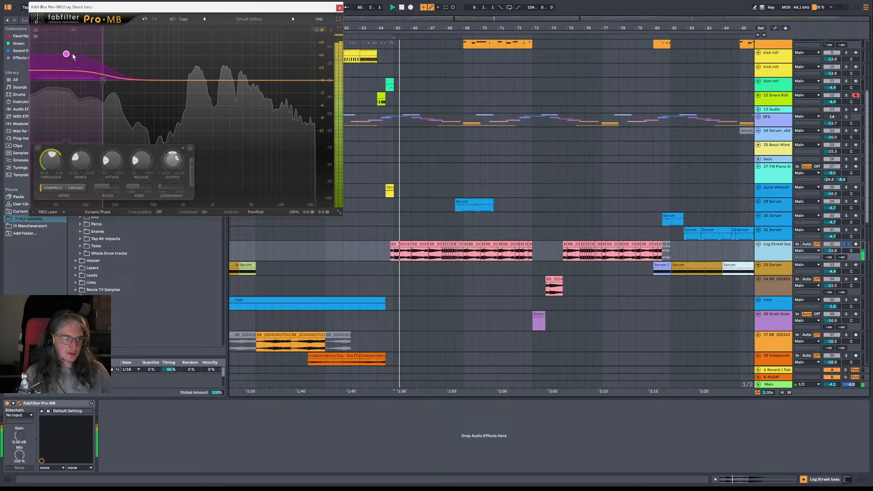
{"action": "left_click_drag", "start_coordinate": [66, 53], "coordinate": [67, 39]}
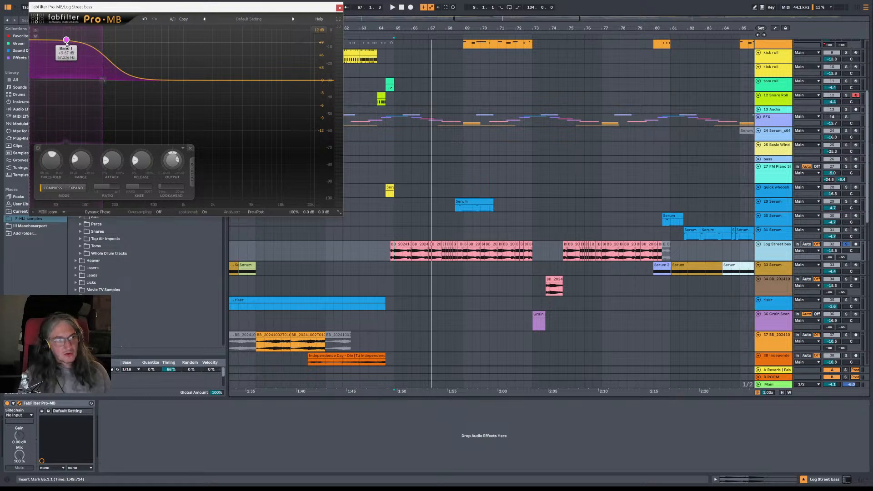
Step: Lower the Pro-MB low band on the Log Street bass to +7.00 dB and close the plug-in
{"action": "left_click_drag", "start_coordinate": [66, 40], "coordinate": [66, 52]}
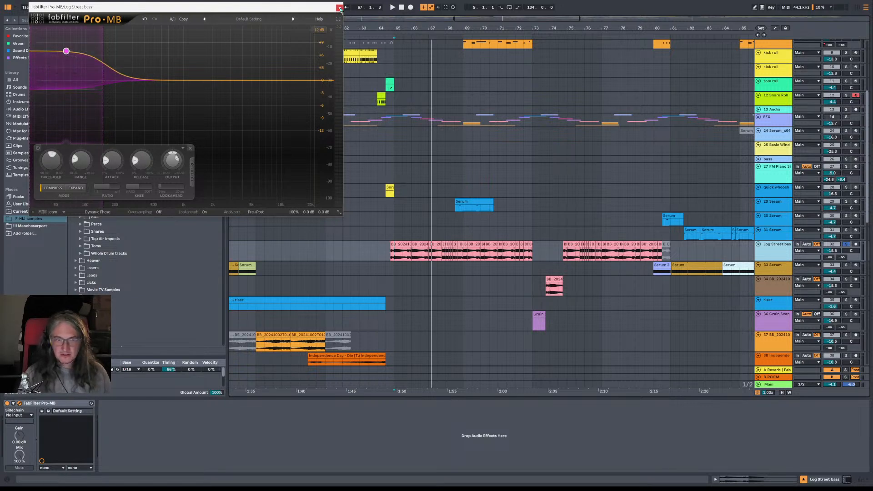
{"action": "left_click", "coordinate": [6, 404]}
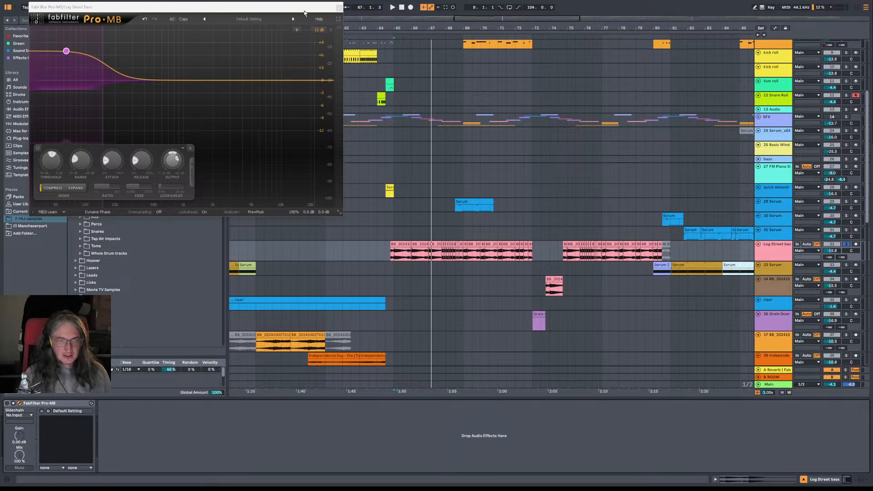
{"action": "left_click", "coordinate": [339, 8]}
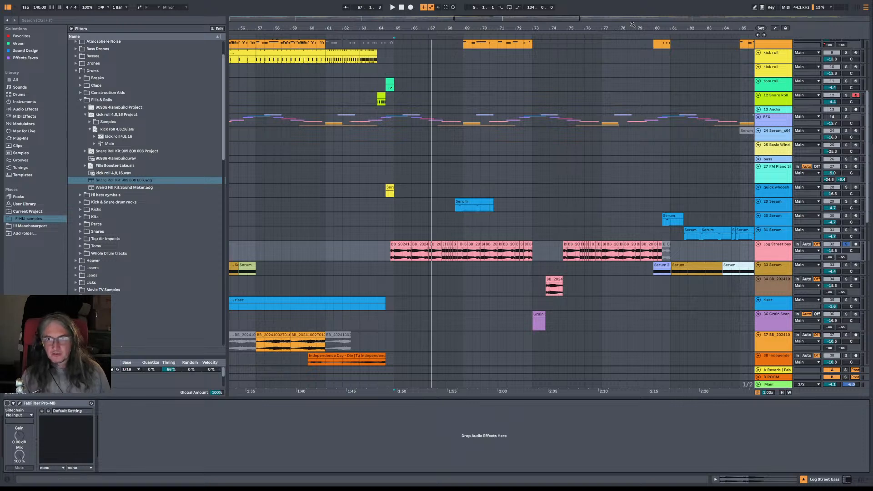
{"action": "left_click_drag", "start_coordinate": [631, 27], "coordinate": [630, 21]}
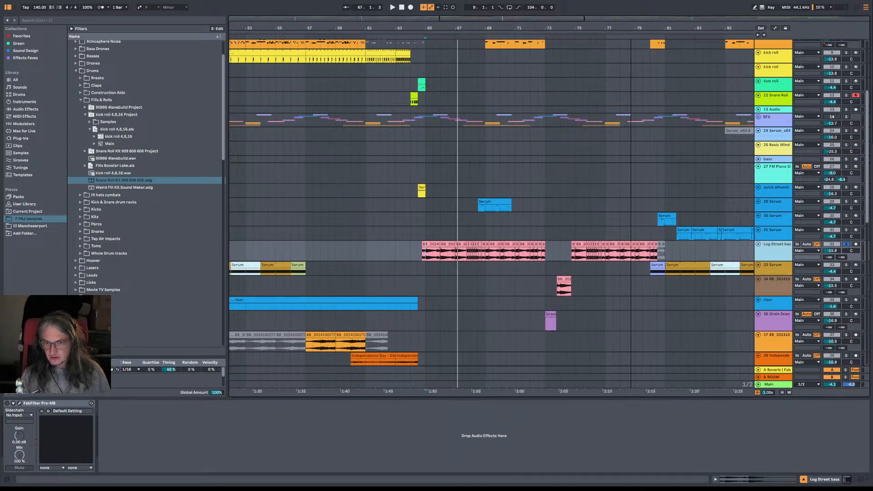
Step: Reopen Pro-MB on the Log Street bass, raise the low band slightly above +7 dB, and play the soloed bass with the plug-in closed
{"action": "left_click", "coordinate": [19, 404]}
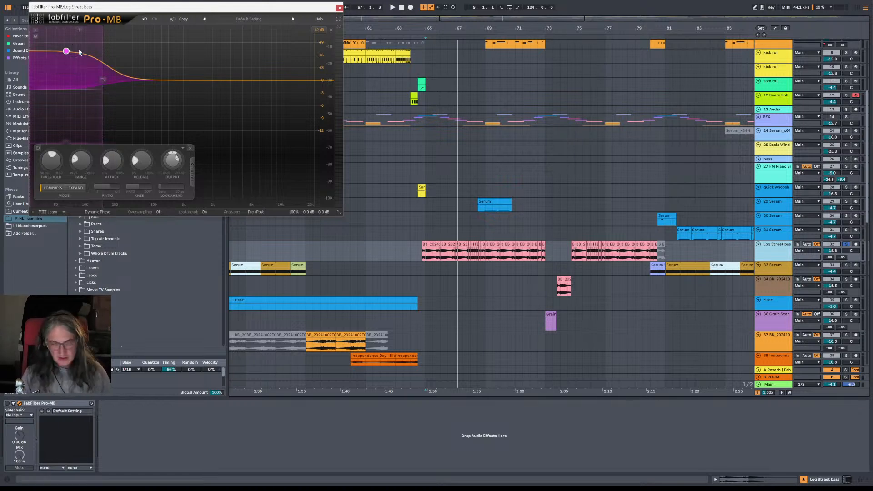
{"action": "mouse_move", "coordinate": [66, 51]}
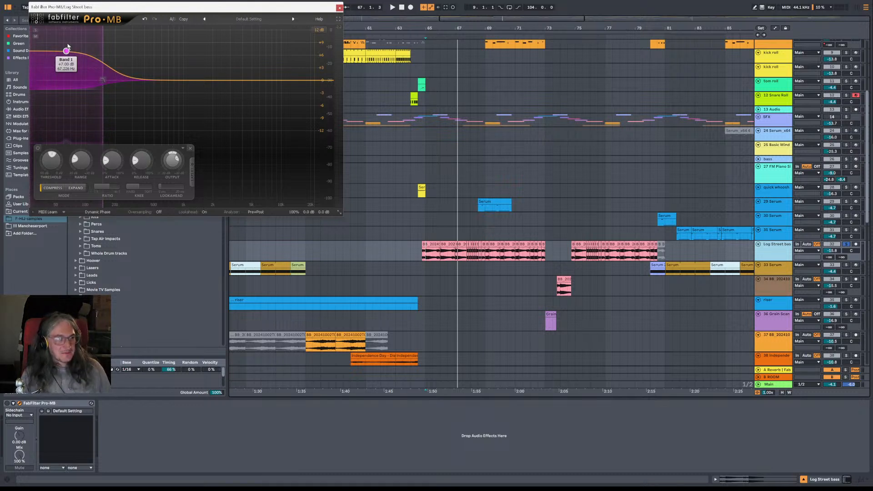
{"action": "left_click_drag", "start_coordinate": [67, 51], "coordinate": [67, 48]}
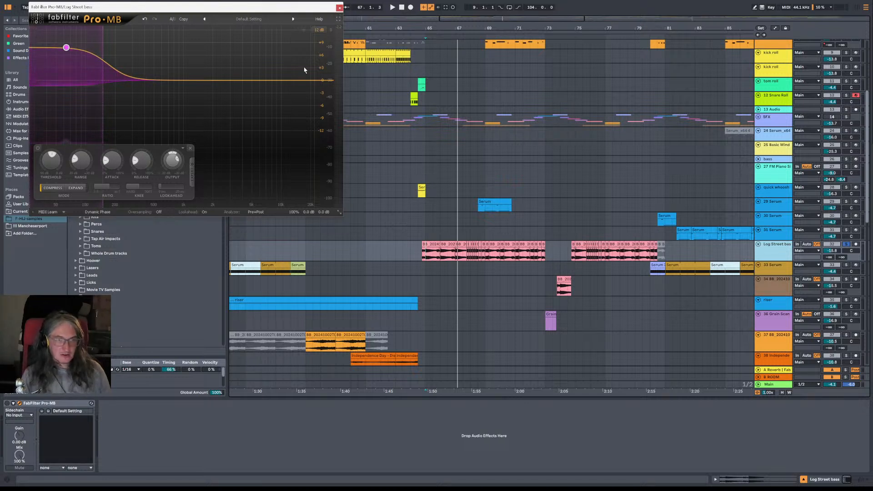
{"action": "left_click", "coordinate": [339, 7]}
{"action": "key", "text": "space"}
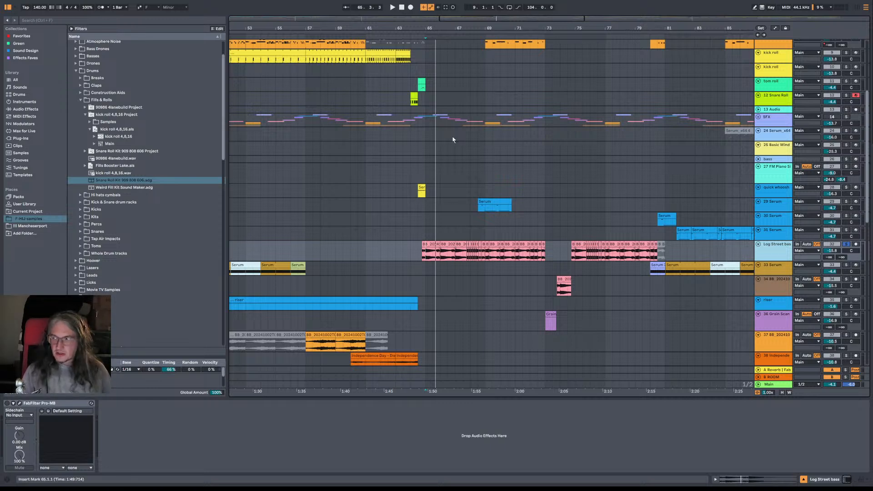
Step: Unsolo the Log Street bass and play the full arrangement from bar 1
{"action": "left_click_drag", "start_coordinate": [424, 34], "coordinate": [463, 28]}
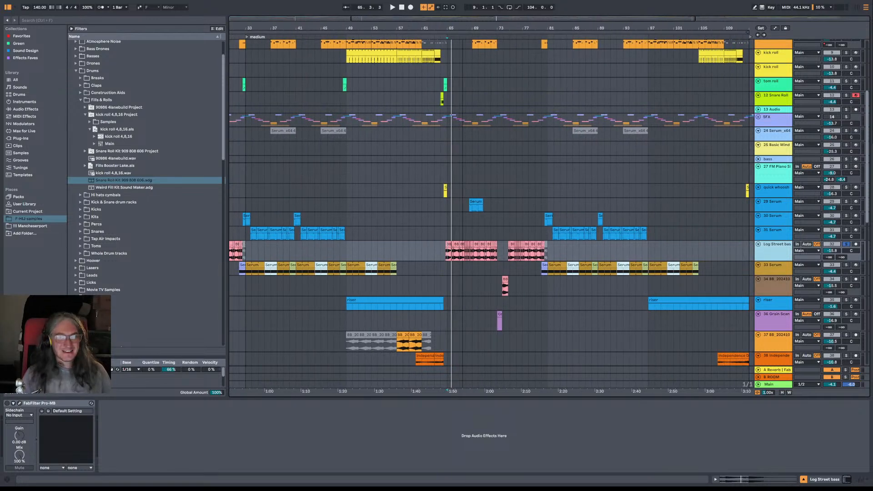
{"action": "left_click_drag", "start_coordinate": [463, 27], "coordinate": [467, 20]}
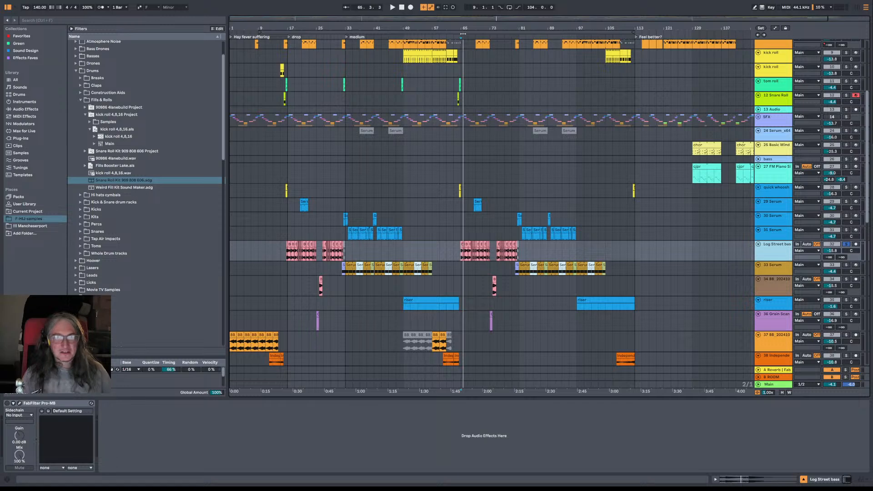
{"action": "left_click", "coordinate": [463, 33]}
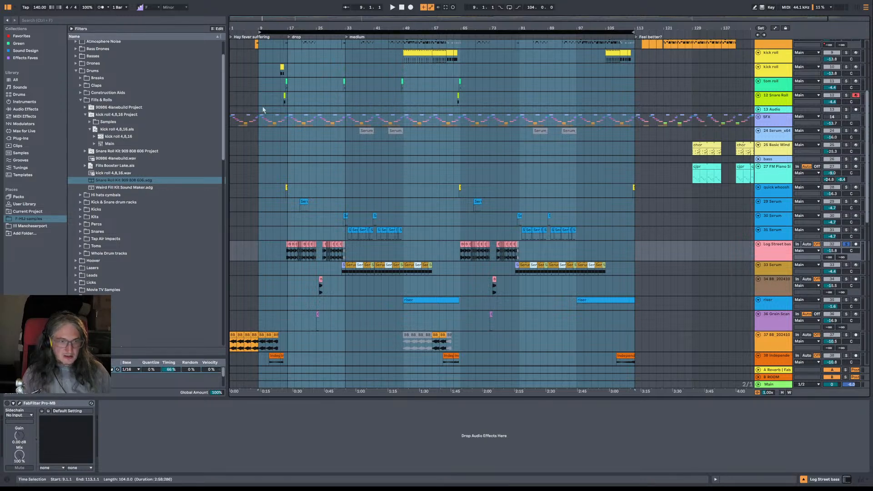
{"action": "scroll", "coordinate": [236, 52], "scroll_direction": "up", "scroll_amount": 1}
{"action": "left_click", "coordinate": [235, 53]}
{"action": "key", "text": "space"}
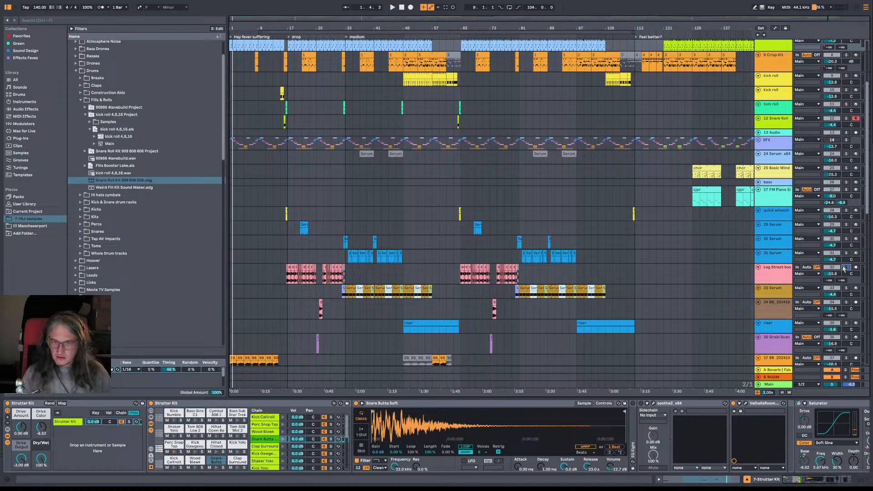
{"action": "scroll", "coordinate": [303, 246], "scroll_direction": "up", "scroll_amount": 5}
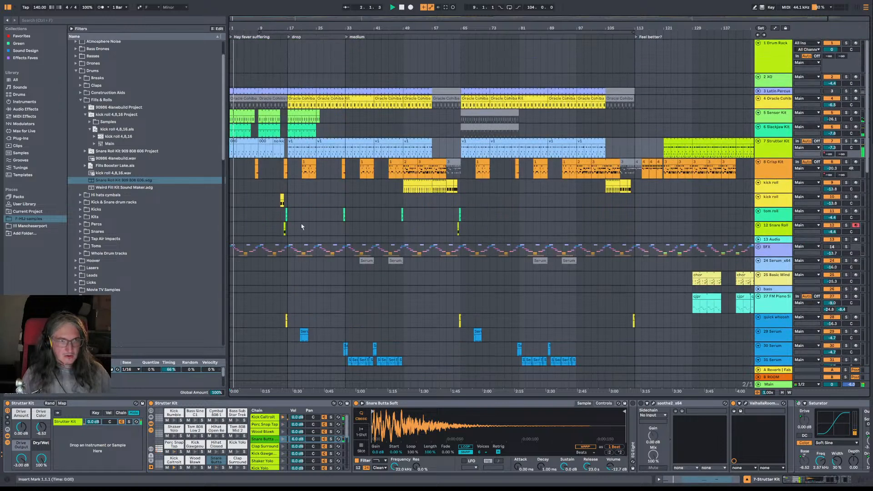
Step: Deactivate the Sensor Kit clip at bar 1 and the Slackjaw Kit clips at bars 1 and 9
{"action": "left_click", "coordinate": [242, 116]}
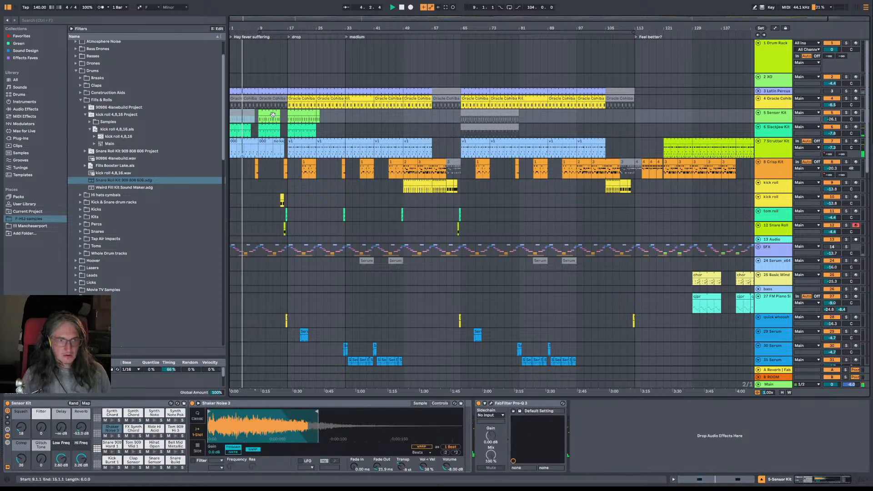
{"action": "left_click", "coordinate": [240, 128]}
{"action": "left_click", "coordinate": [273, 125]}
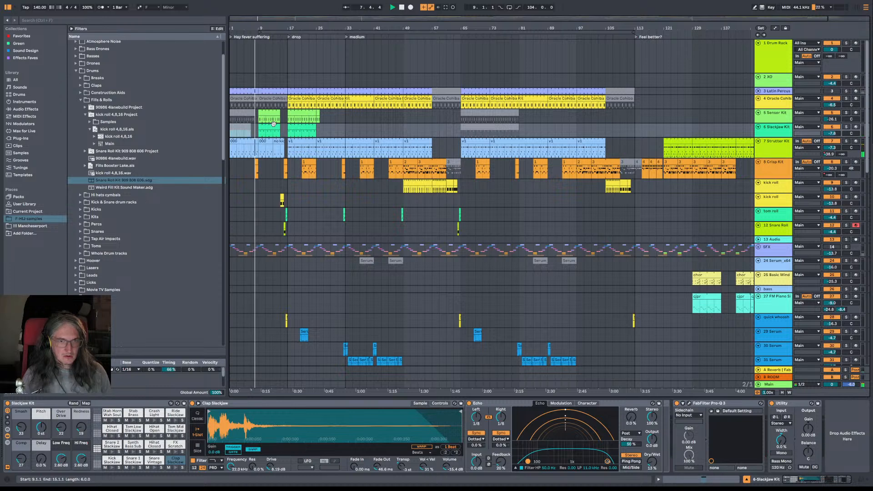
{"action": "left_click", "coordinate": [274, 124]}
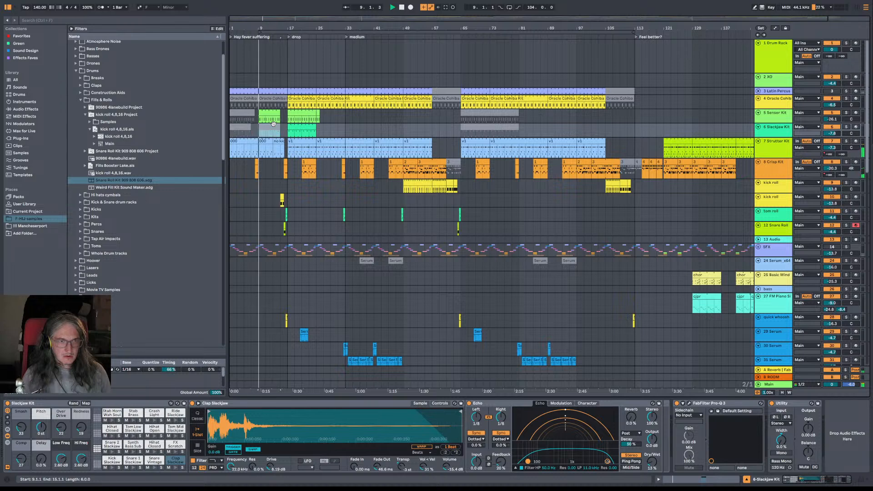
{"action": "key", "text": "0"}
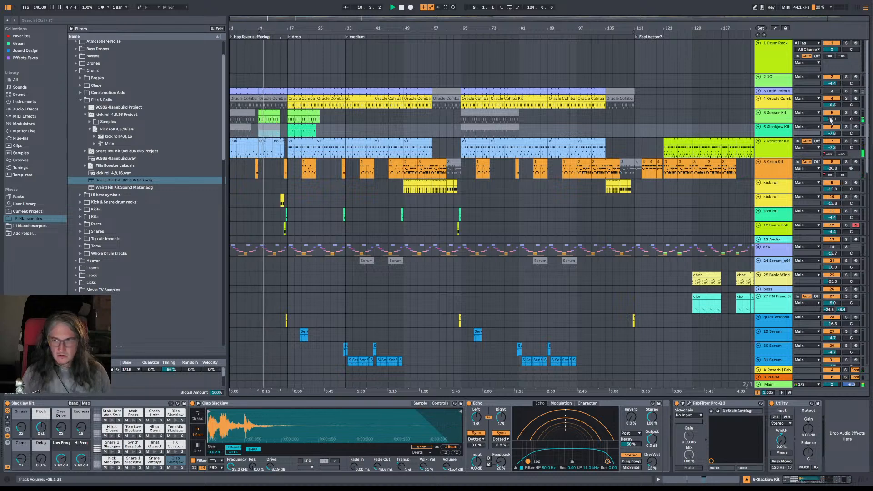
Step: Set the second kick roll track's volume to -16.1 dB and the Sensor Kit's volume to -27.5 dB
{"action": "left_click_drag", "start_coordinate": [832, 119], "coordinate": [832, 130]}
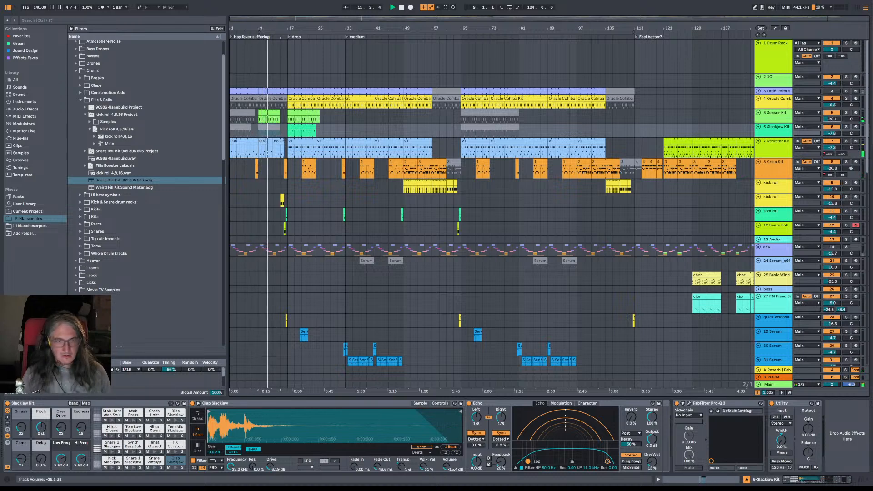
{"action": "key", "text": "ctrl+z"}
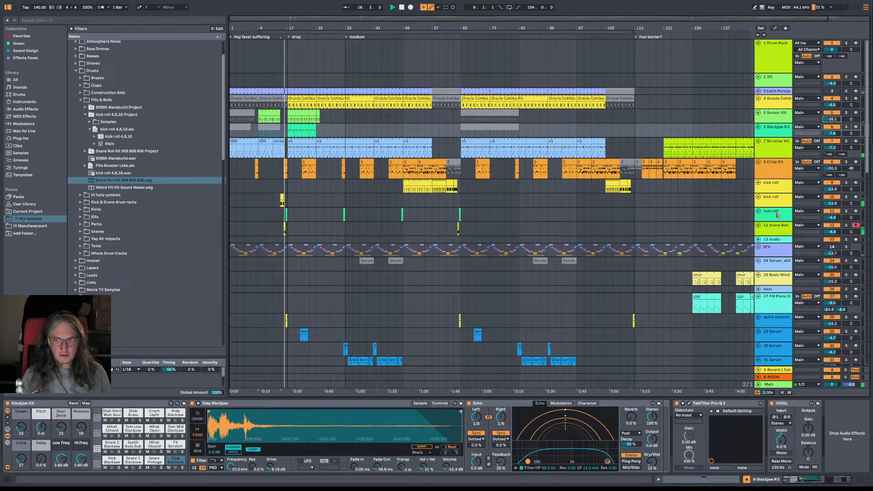
{"action": "left_click_drag", "start_coordinate": [832, 204], "coordinate": [832, 210]}
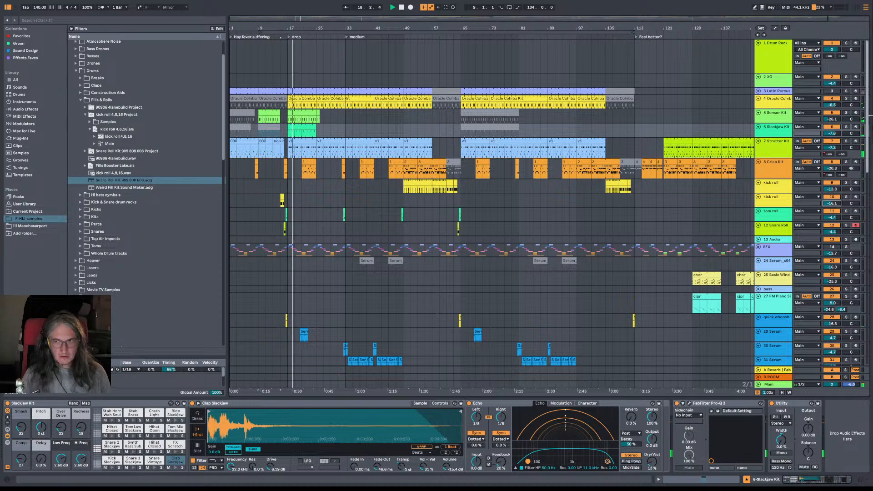
{"action": "left_click_drag", "start_coordinate": [832, 119], "coordinate": [832, 121]}
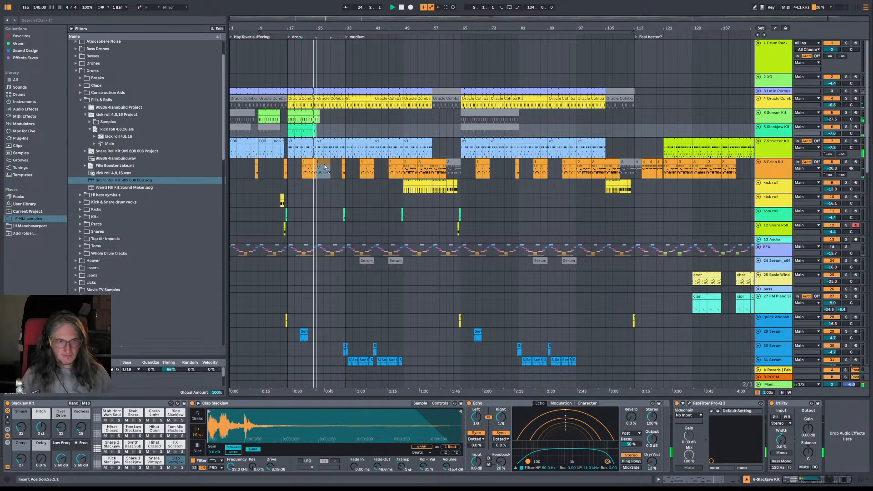
Step: Duplicate the Crisp Kit clip from bar 21 to bar 25 and extend the copy to bar 32
{"action": "left_click", "coordinate": [324, 169]}
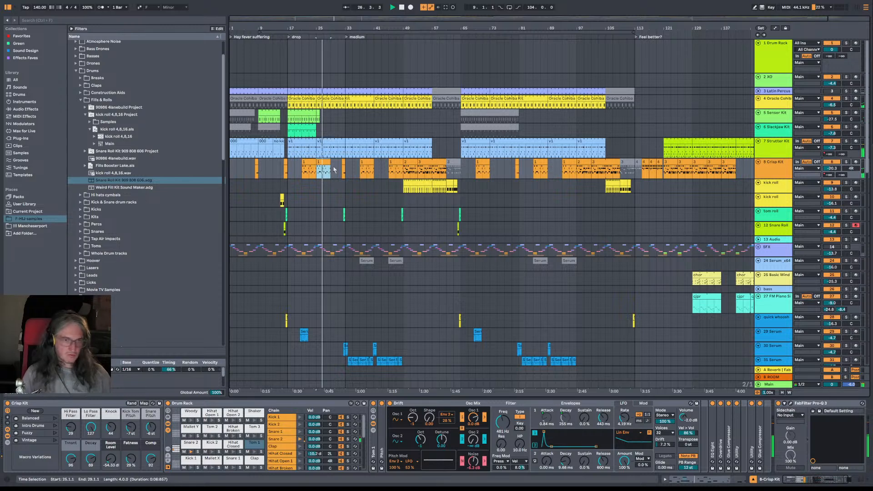
{"action": "left_click_drag", "start_coordinate": [330, 162], "coordinate": [343, 163]}
Step: Select bars 30 to 32 on the 31 Serum track and play the passage leading into the medium section
{"action": "scroll", "coordinate": [355, 228], "scroll_direction": "down", "scroll_amount": 10}
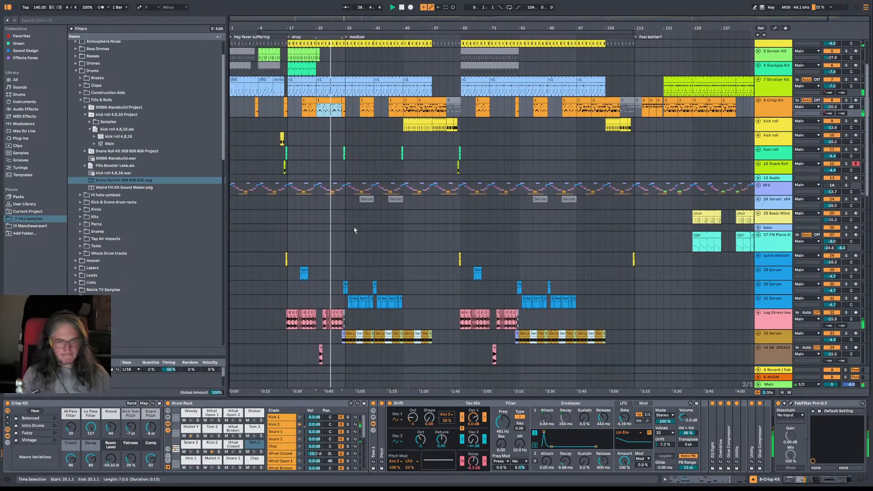
{"action": "scroll", "coordinate": [355, 228], "scroll_direction": "down", "scroll_amount": 3}
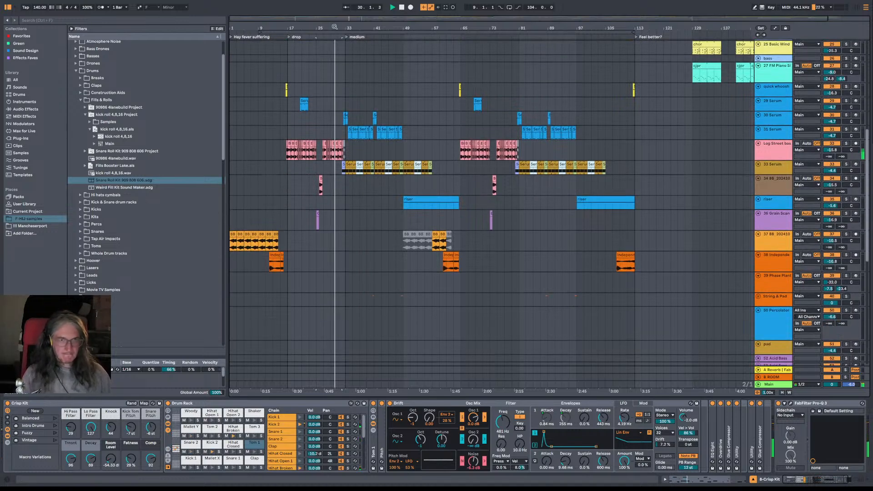
{"action": "left_click_drag", "start_coordinate": [335, 28], "coordinate": [335, 137]}
{"action": "key", "text": "space"}
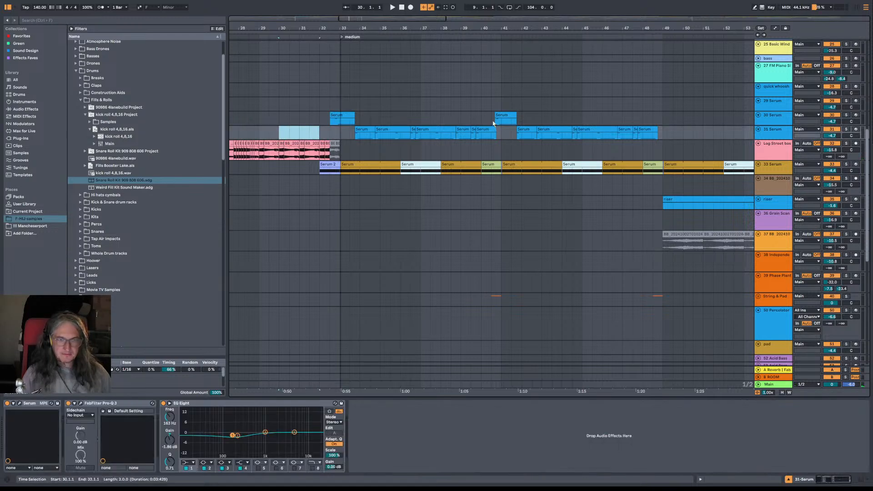
{"action": "key", "text": "space"}
{"action": "scroll", "coordinate": [312, 140], "scroll_direction": "up", "scroll_amount": 3}
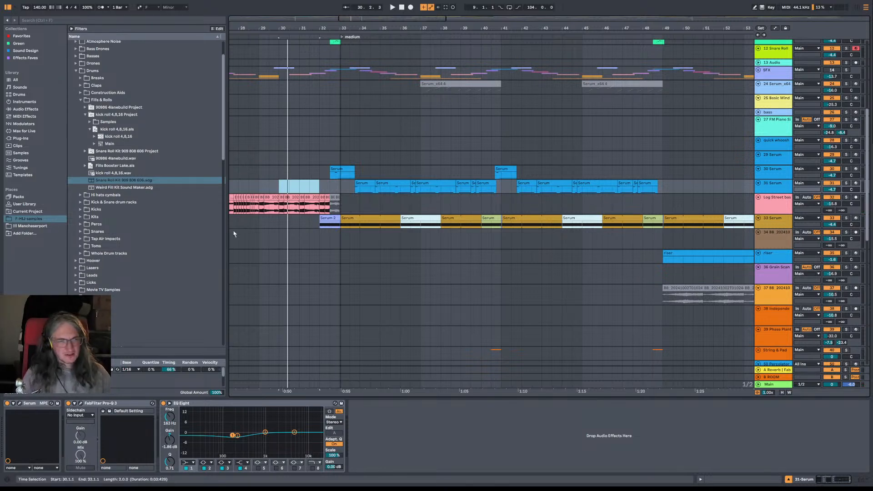
Step: Insert a new MIDI track with Serum directly below the Log Street bass track
{"action": "left_click", "coordinate": [82, 270]}
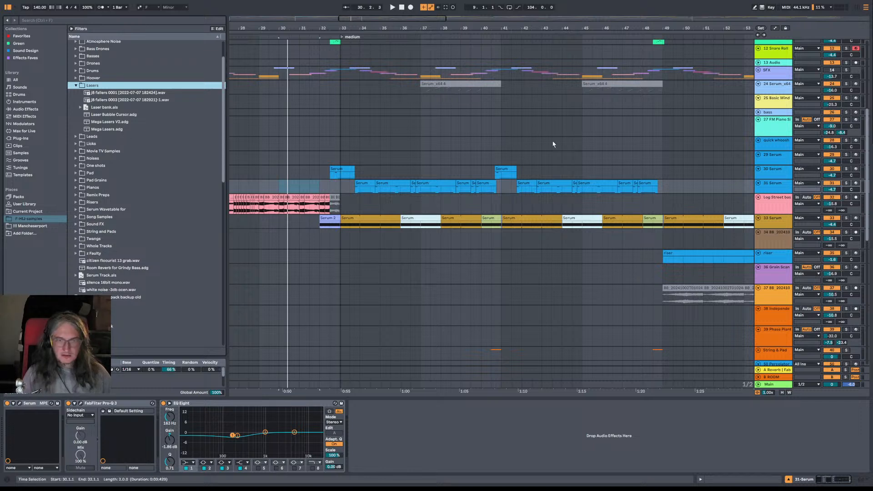
{"action": "left_click", "coordinate": [779, 209]}
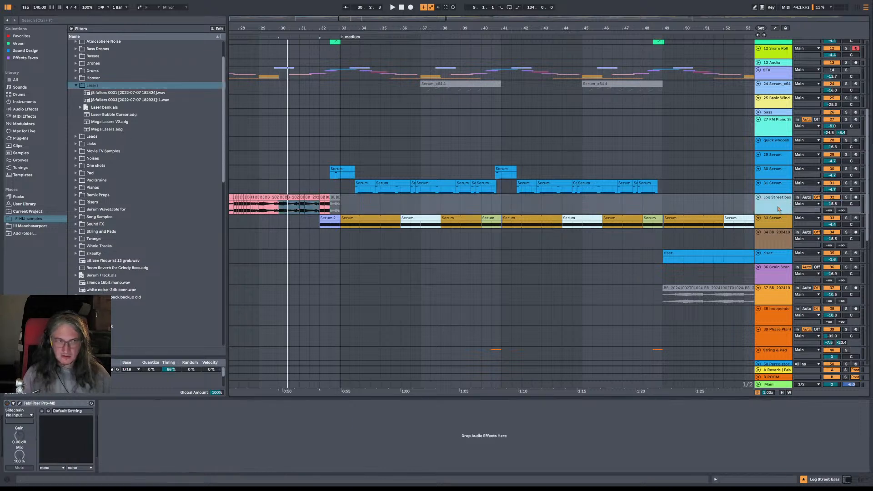
{"action": "left_click", "coordinate": [76, 209]}
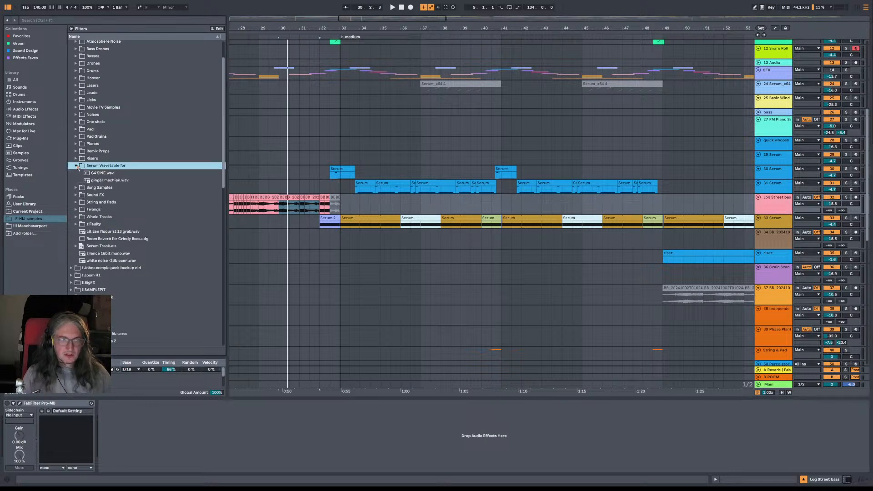
{"action": "left_click", "coordinate": [775, 208]}
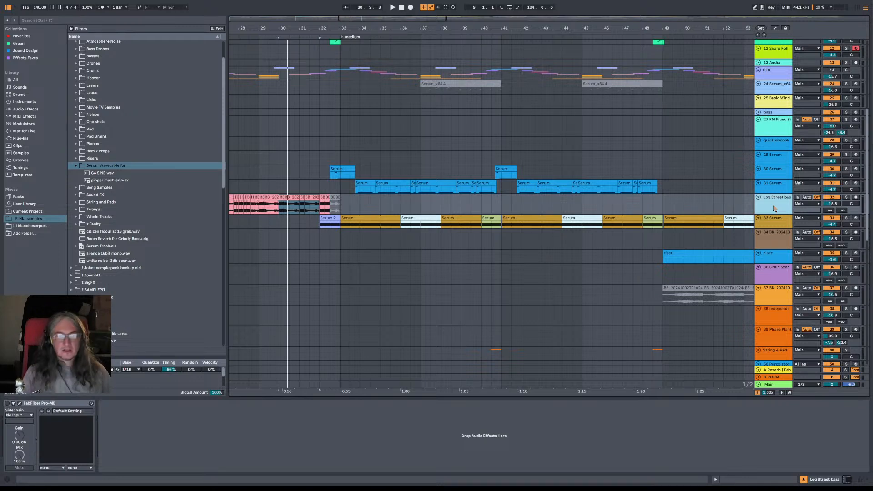
{"action": "key", "text": "ctrl+shift+t"}
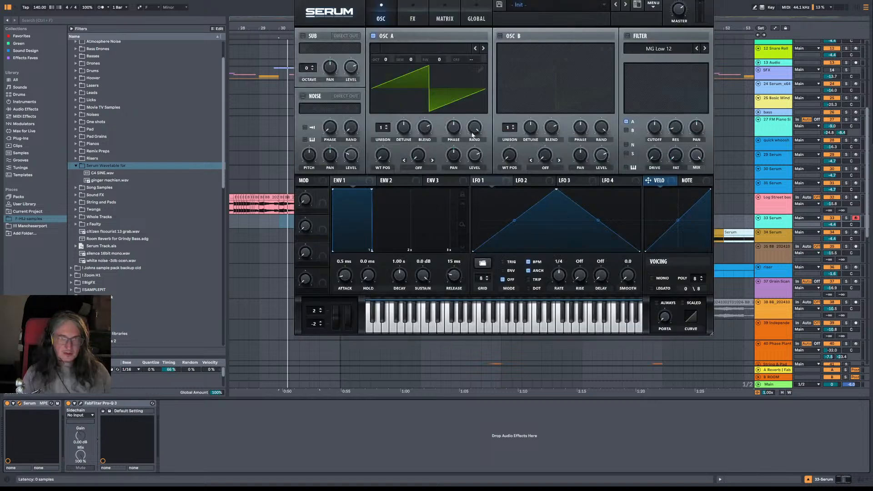
Step: Load the Basic Shapes wavetable into Serum's oscillator A
{"action": "left_click", "coordinate": [445, 43]}
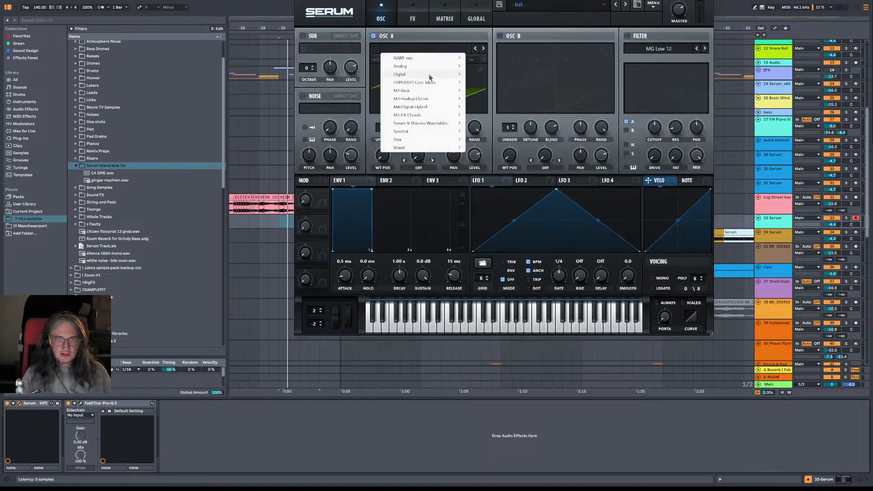
{"action": "mouse_move", "coordinate": [429, 76]}
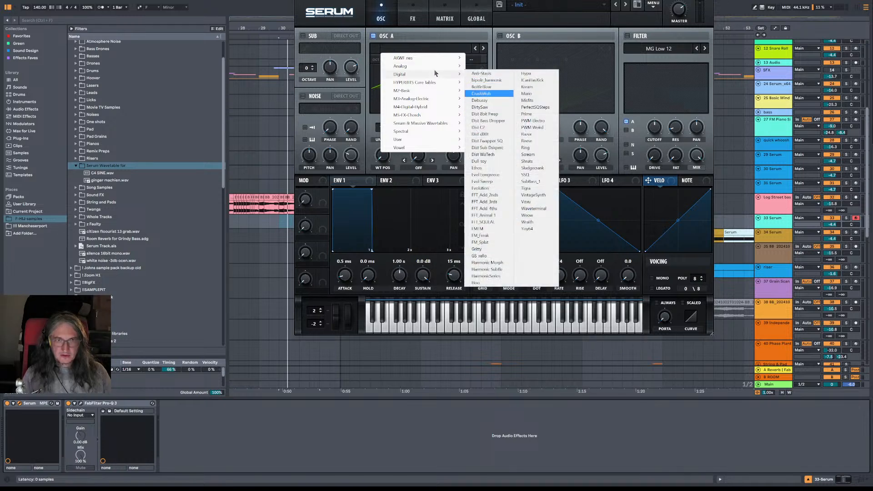
{"action": "left_click", "coordinate": [483, 98]}
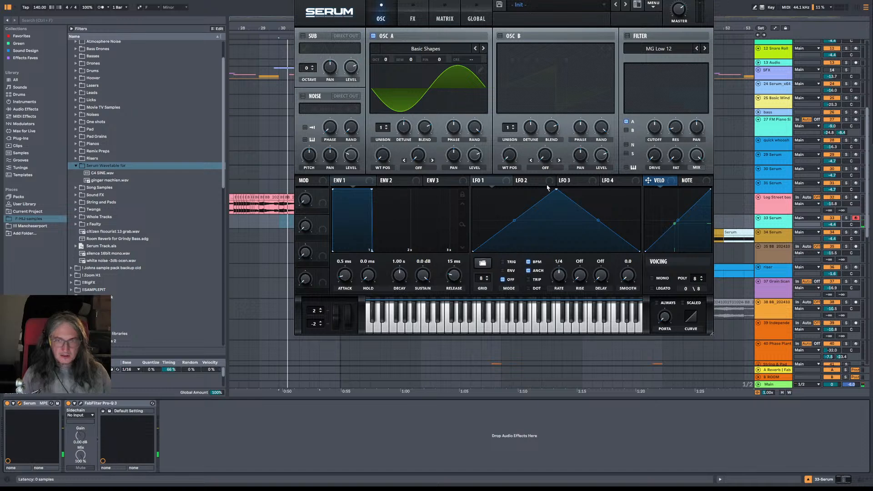
Step: Reshape LFO 1 into a falling ramp and route it to Mast.Tun in the modulation matrix with a positive amount
{"action": "left_click_drag", "start_coordinate": [557, 189], "coordinate": [440, 169]}
{"action": "left_click", "coordinate": [478, 20]}
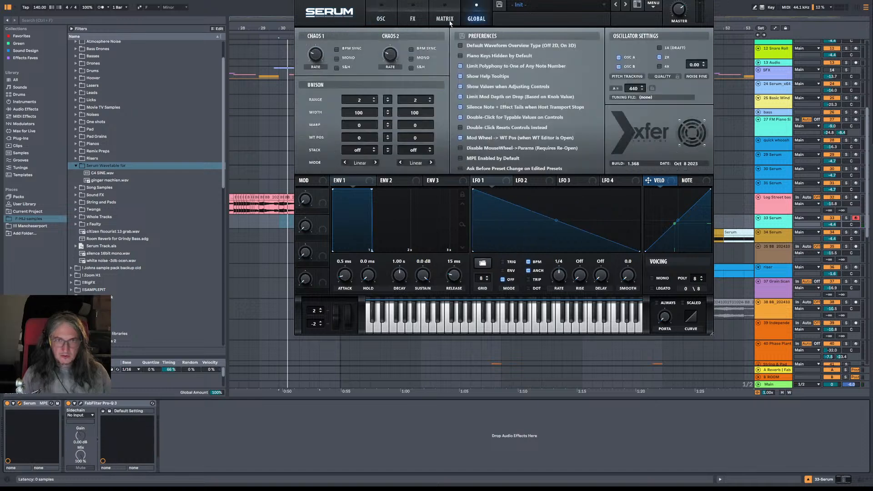
{"action": "left_click", "coordinate": [445, 18]}
{"action": "left_click", "coordinate": [329, 50]}
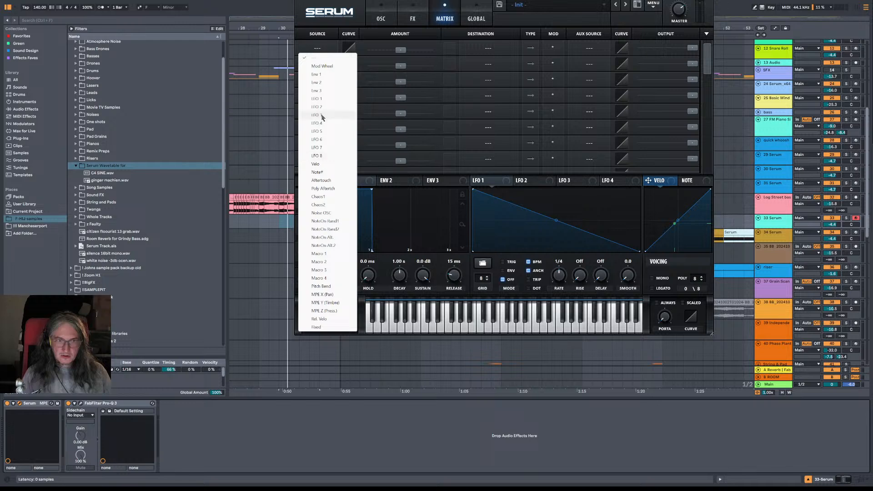
{"action": "left_click", "coordinate": [318, 99]}
{"action": "left_click", "coordinate": [504, 48]}
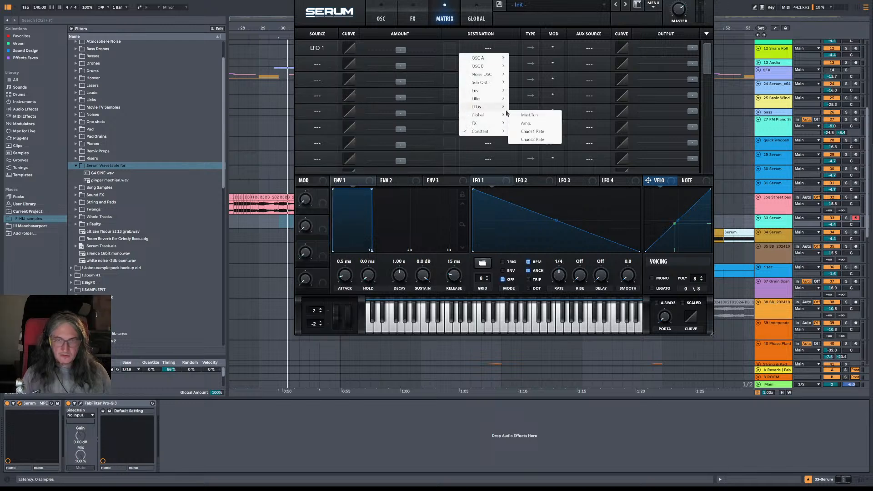
{"action": "mouse_move", "coordinate": [497, 118]}
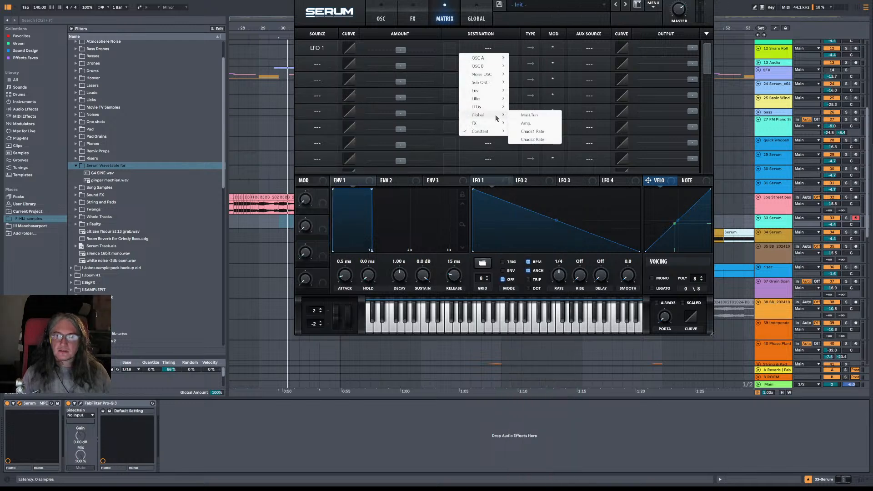
{"action": "left_click", "coordinate": [530, 115]}
{"action": "left_click_drag", "start_coordinate": [415, 53], "coordinate": [432, 54]}
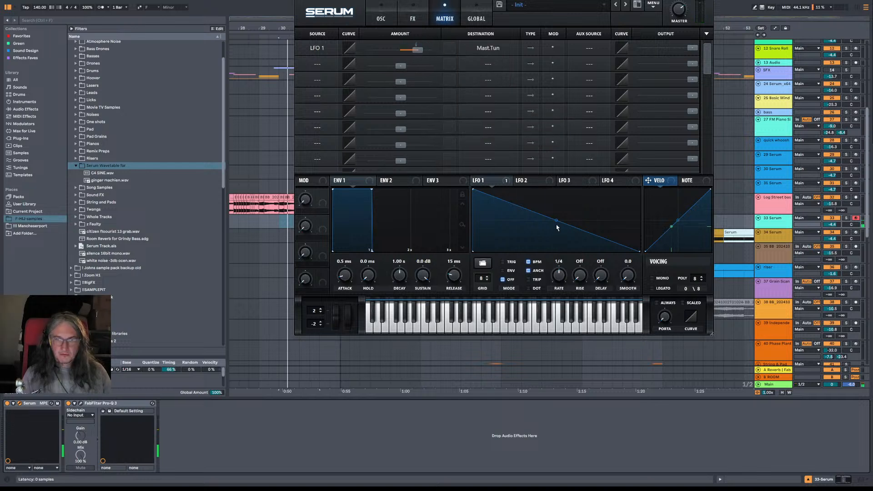
Step: Bend LFO 1's ramp into a concave decay with an extra low point along its tail, and set its mode to Env
{"action": "mouse_move", "coordinate": [557, 221]}
{"action": "left_mouse_down"}
{"action": "mouse_move", "coordinate": [558, 244]}
{"action": "mouse_move", "coordinate": [563, 234]}
{"action": "left_mouse_up"}
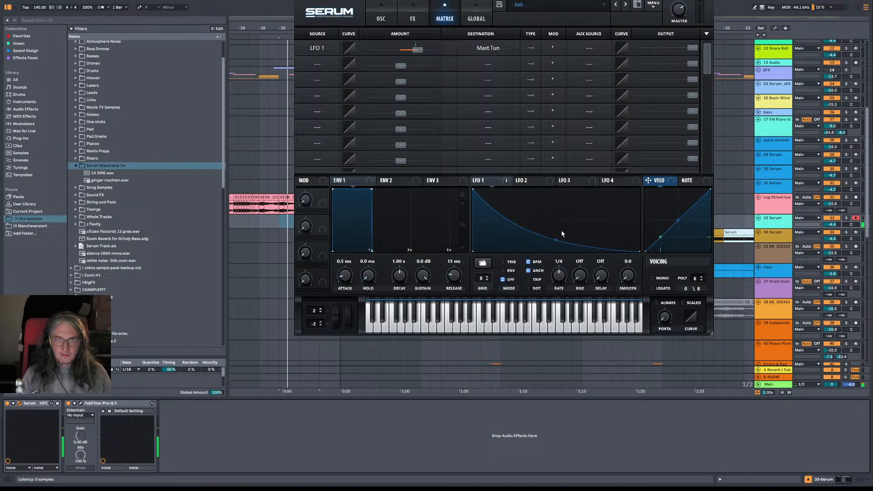
{"action": "left_click", "coordinate": [511, 263]}
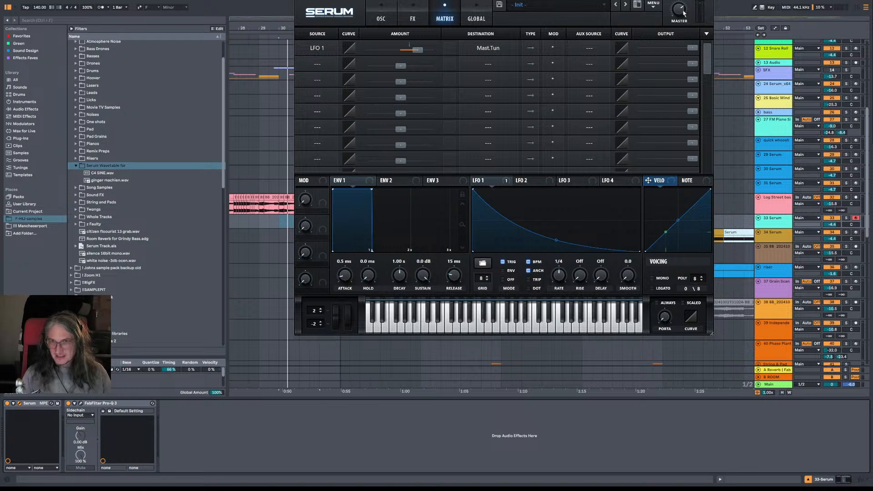
{"action": "left_click_drag", "start_coordinate": [686, 144], "coordinate": [694, 31]}
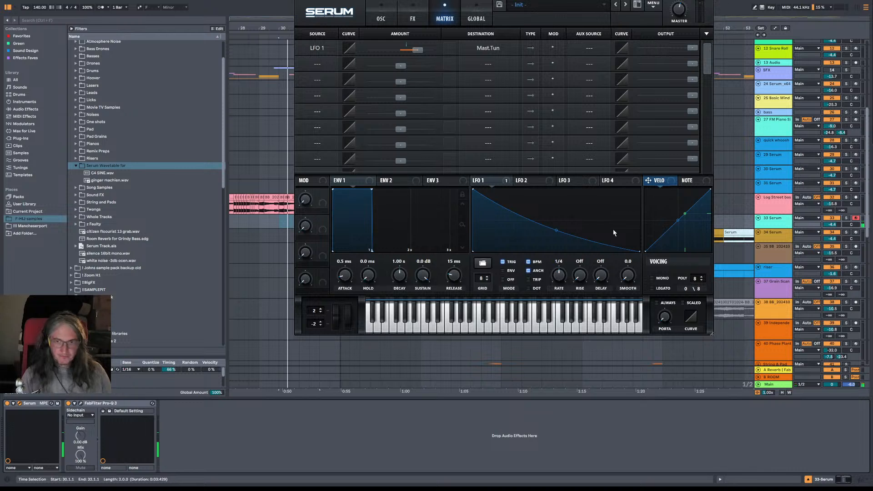
{"action": "left_click_drag", "start_coordinate": [632, 250], "coordinate": [582, 241]}
{"action": "left_click", "coordinate": [513, 271]}
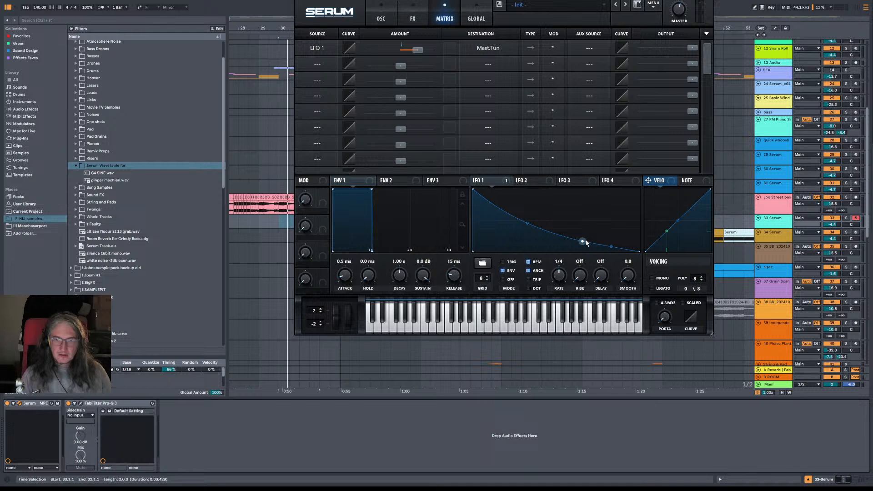
Step: Enable Serum's Chorus effect on the new sound
{"action": "left_click", "coordinate": [415, 18]}
{"action": "left_click", "coordinate": [381, 19]}
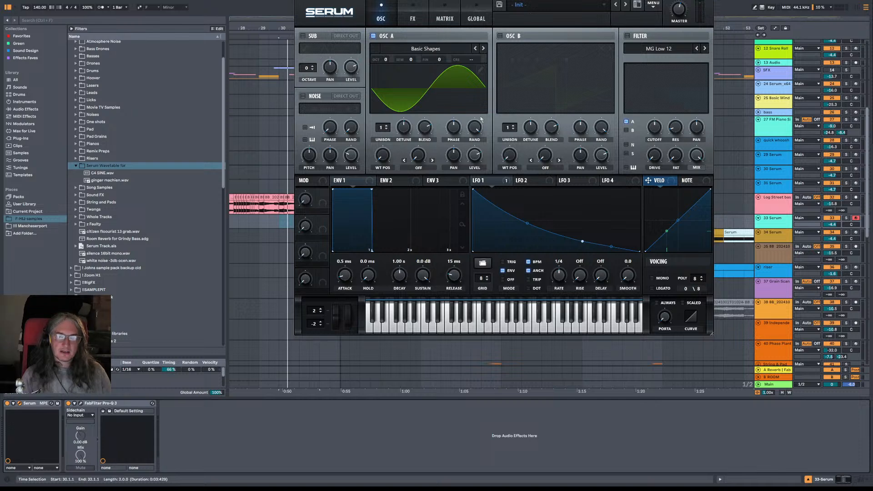
{"action": "left_click", "coordinate": [426, 15]}
{"action": "left_click", "coordinate": [441, 13]}
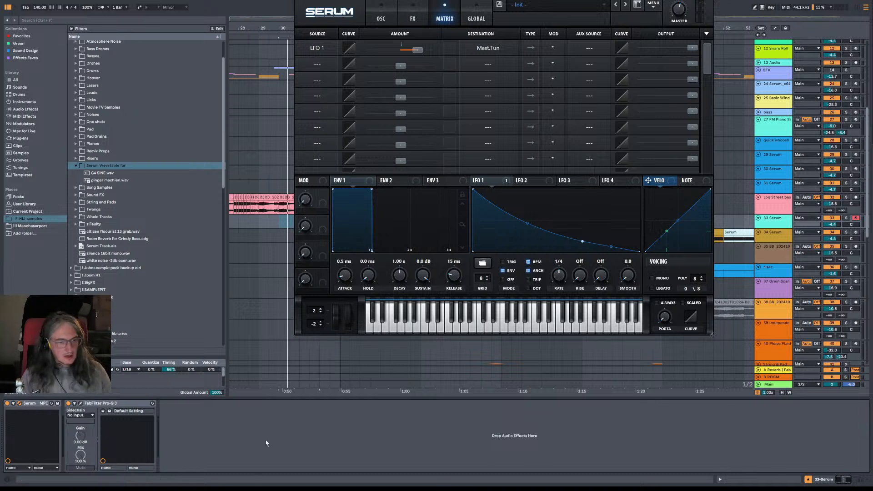
{"action": "left_click", "coordinate": [413, 19]}
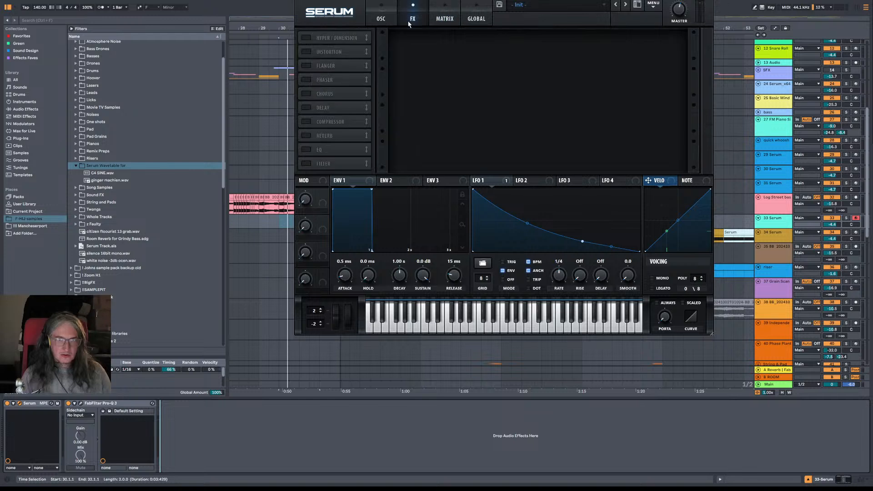
{"action": "left_click", "coordinate": [306, 94]}
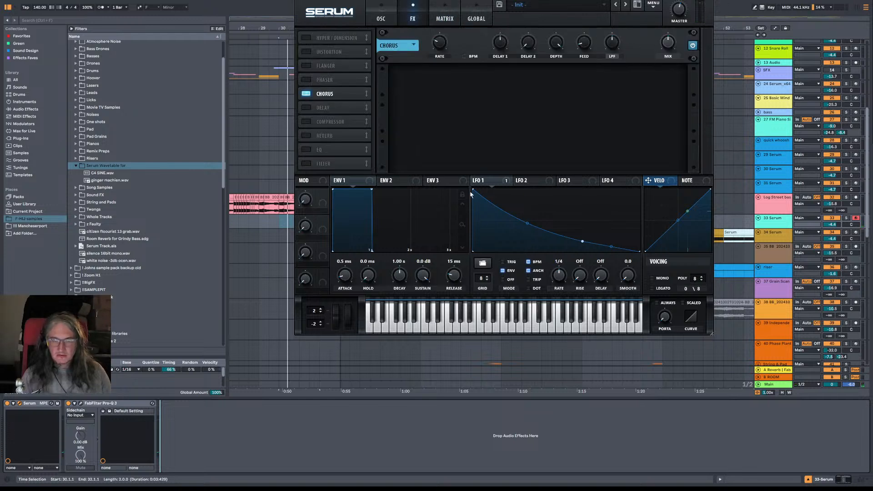
Step: Turn on oscillator B and the MG Low 12 filter in Serum
{"action": "left_click", "coordinate": [382, 17]}
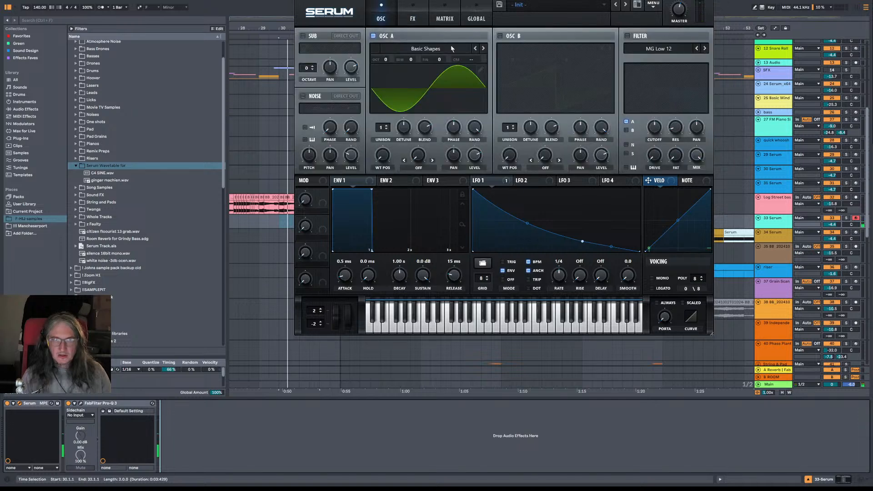
{"action": "left_click", "coordinate": [501, 36]}
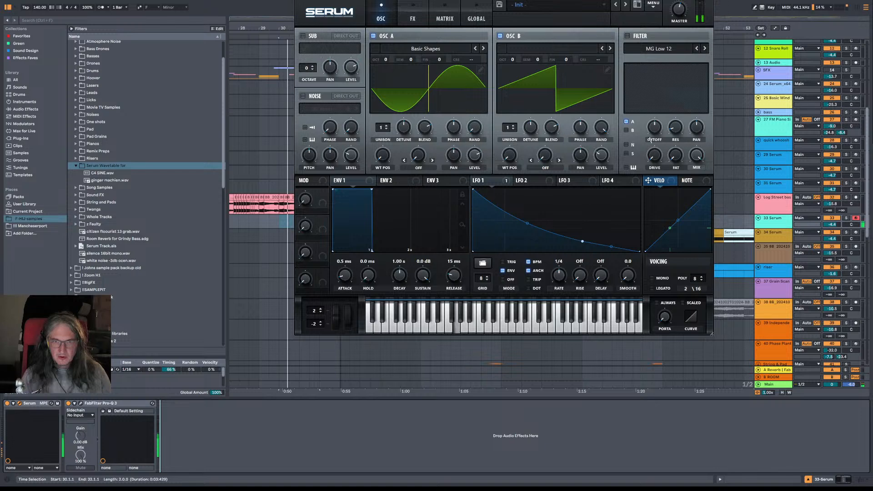
{"action": "left_click", "coordinate": [629, 37]}
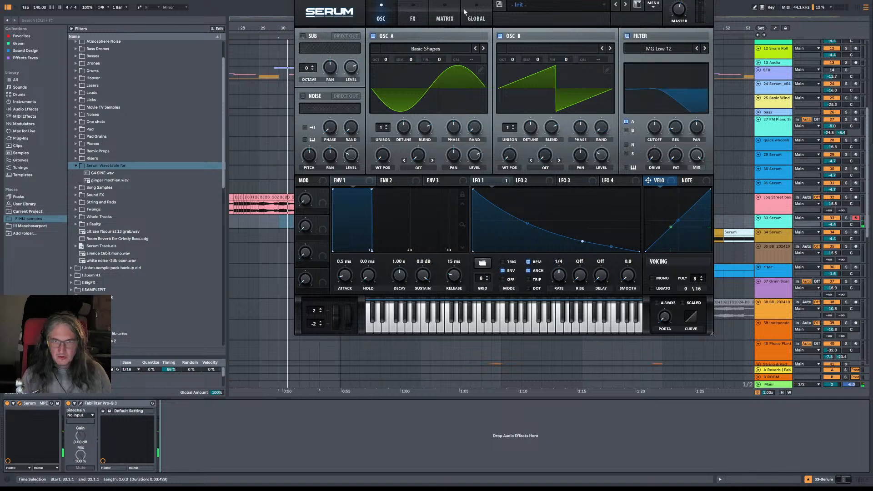
{"action": "left_click", "coordinate": [413, 18]}
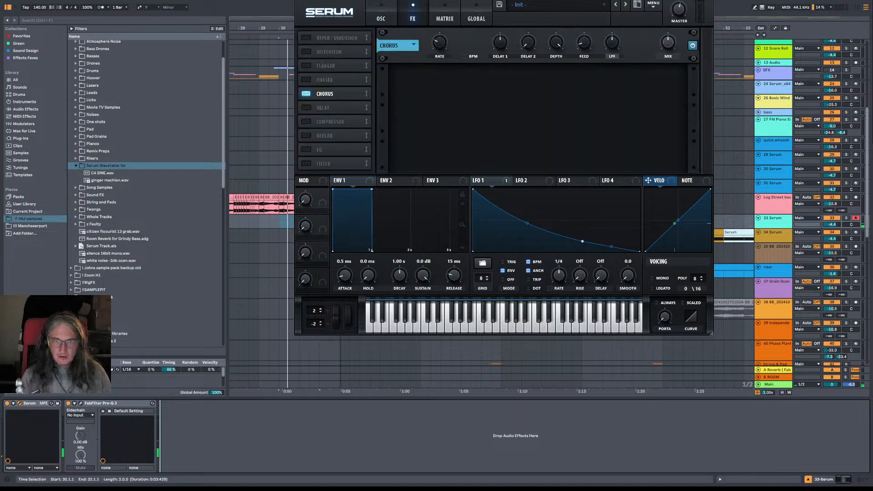
{"action": "left_click", "coordinate": [381, 18]}
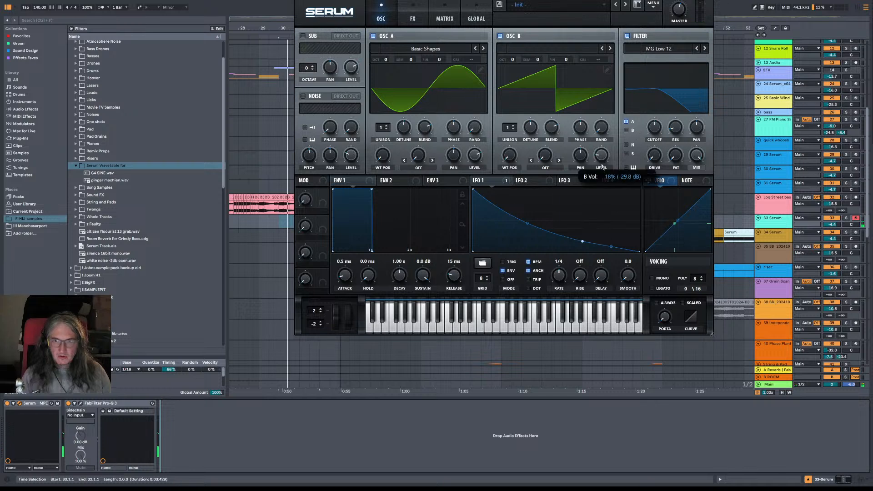
Step: Shorten LFO 1's decay to about a third of its cycle and assign the LFO to the levels of oscillators A and B
{"action": "left_click_drag", "start_coordinate": [583, 241], "coordinate": [522, 263]}
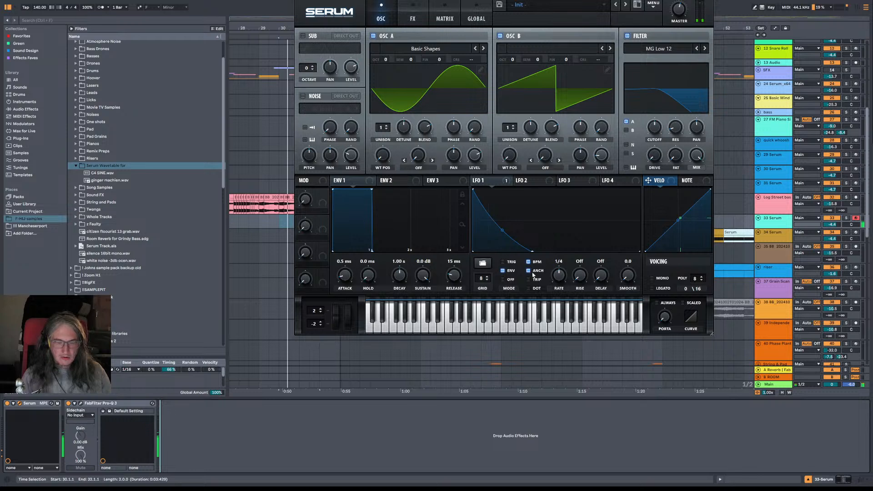
{"action": "left_click_drag", "start_coordinate": [532, 247], "coordinate": [520, 248]}
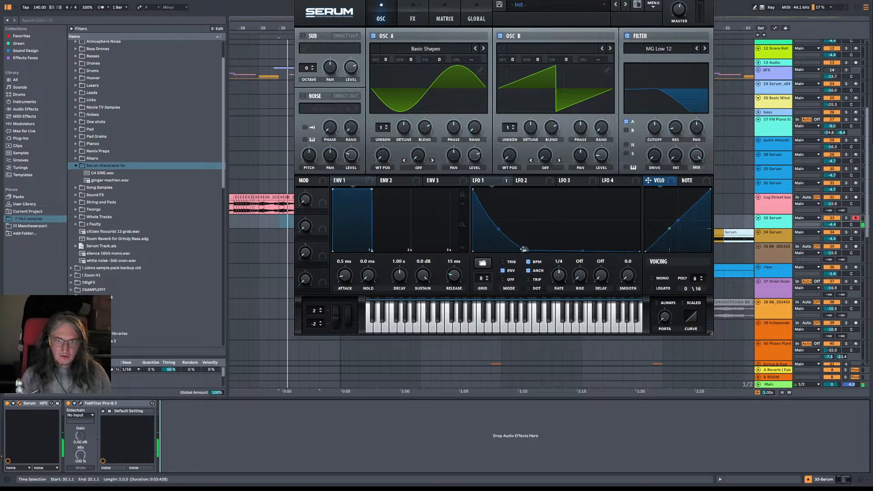
{"action": "left_click_drag", "start_coordinate": [476, 181], "coordinate": [601, 156]}
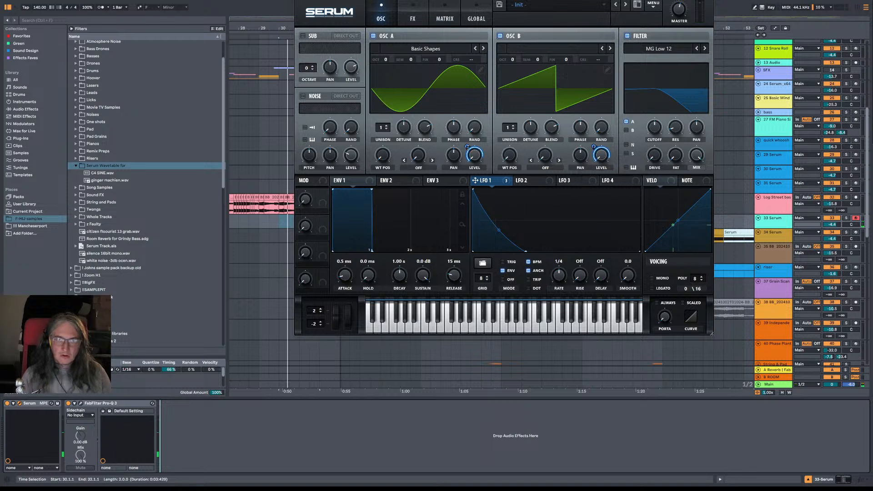
{"action": "mouse_move", "coordinate": [593, 149]}
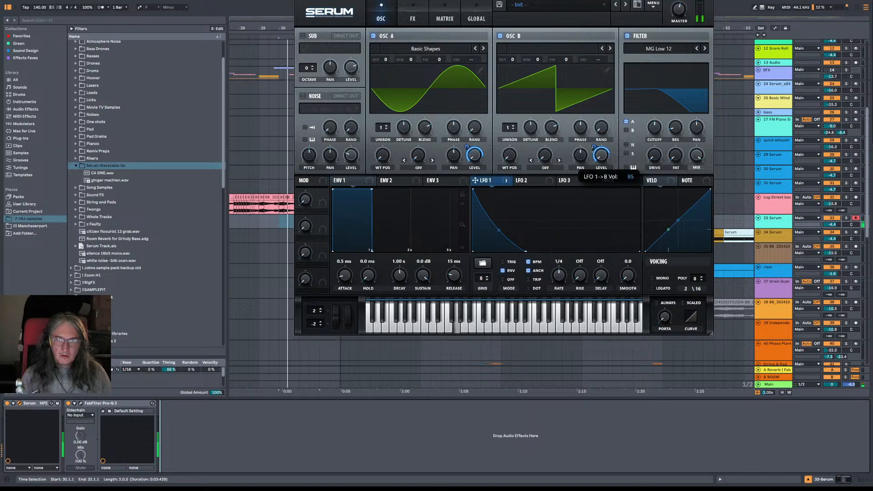
Step: Route oscillator B through the filter and raise the filter cutoff to about 2668 Hz
{"action": "left_click", "coordinate": [626, 131]}
{"action": "left_click_drag", "start_coordinate": [658, 130], "coordinate": [659, 112]}
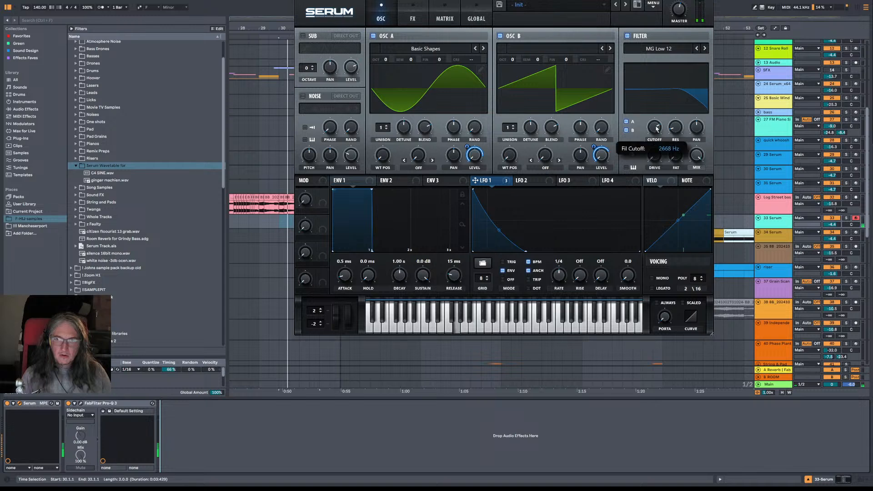
Step: Raise the Chorus feedback and lengthen LFO 1's decay to about half of its cycle
{"action": "left_click", "coordinate": [412, 19]}
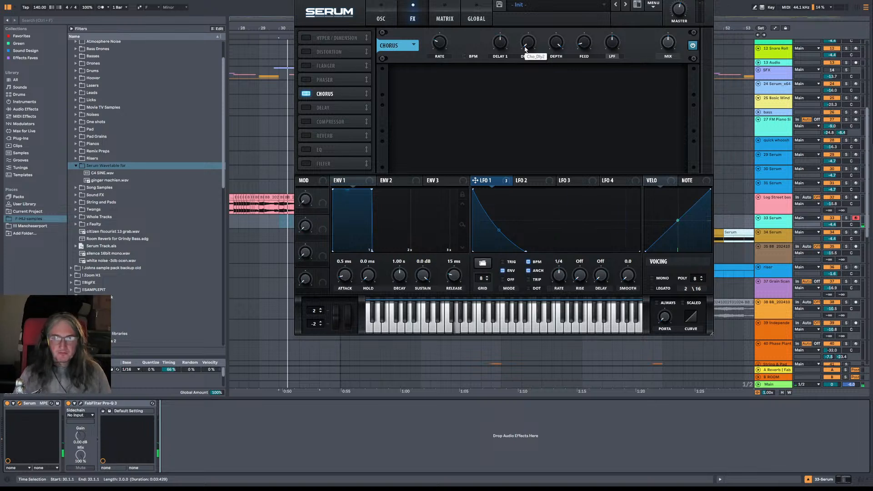
{"action": "left_click_drag", "start_coordinate": [525, 253], "coordinate": [556, 272]}
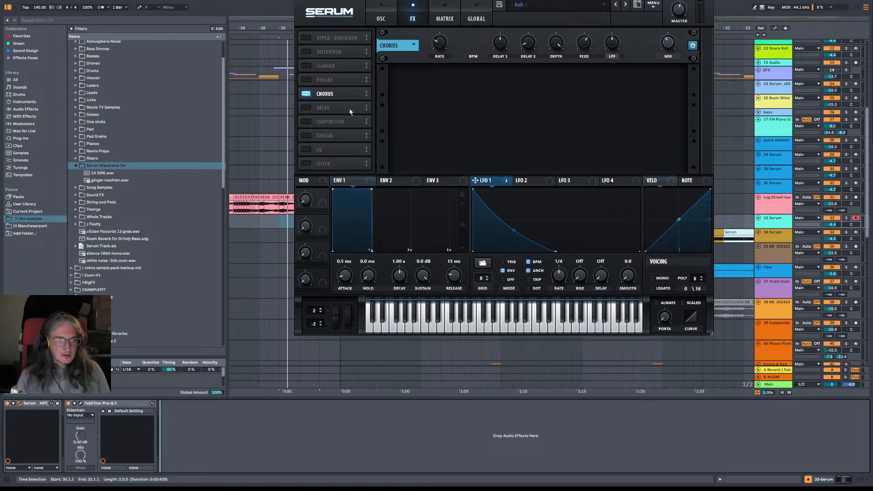
Step: Try a Phaser and a Flanger placed after the Chorus, adjusting the Flanger's feedback, depth and 0° stereo phase, and switch both off
{"action": "left_click", "coordinate": [310, 81]}
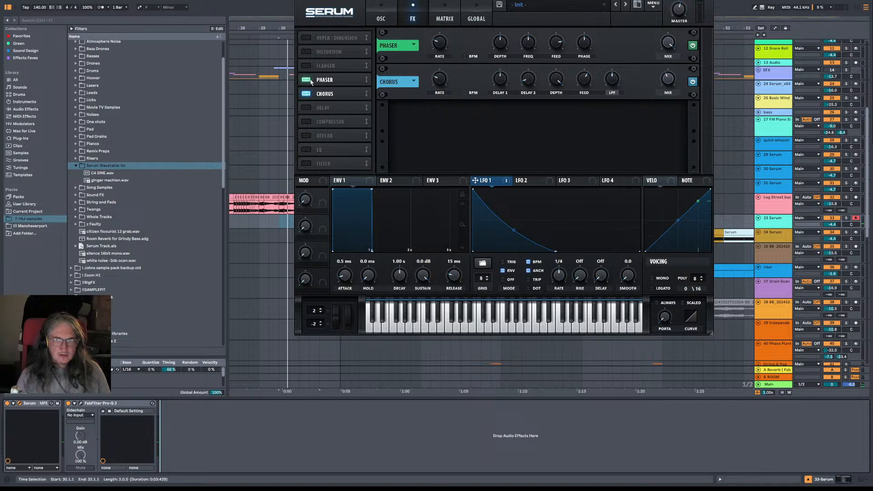
{"action": "left_click", "coordinate": [311, 81]}
{"action": "left_click", "coordinate": [311, 66]}
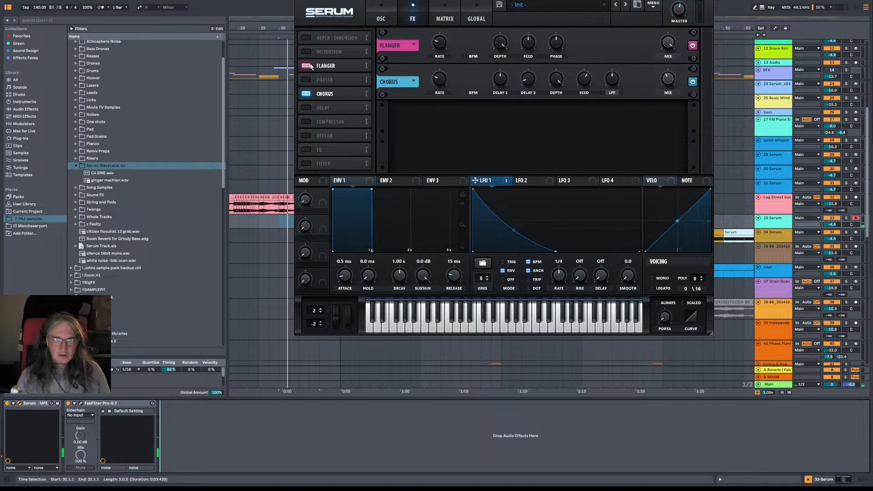
{"action": "left_click_drag", "start_coordinate": [341, 65], "coordinate": [345, 94]}
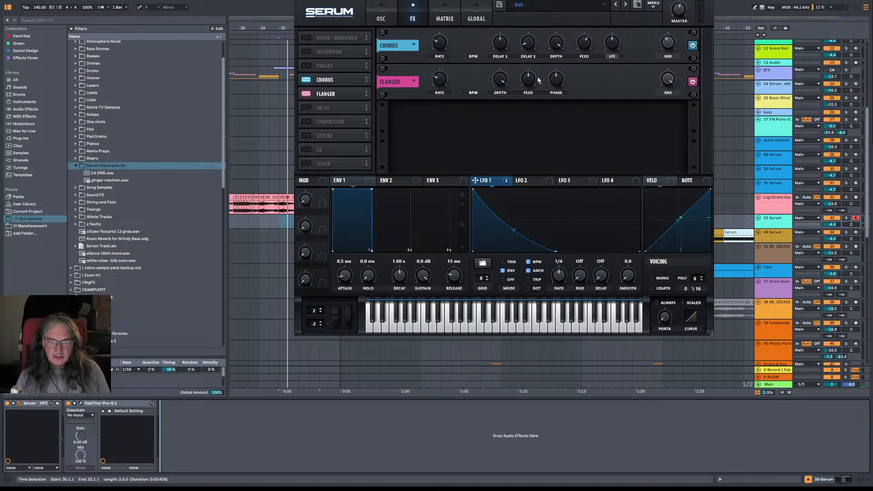
{"action": "left_click_drag", "start_coordinate": [528, 82], "coordinate": [504, 235]}
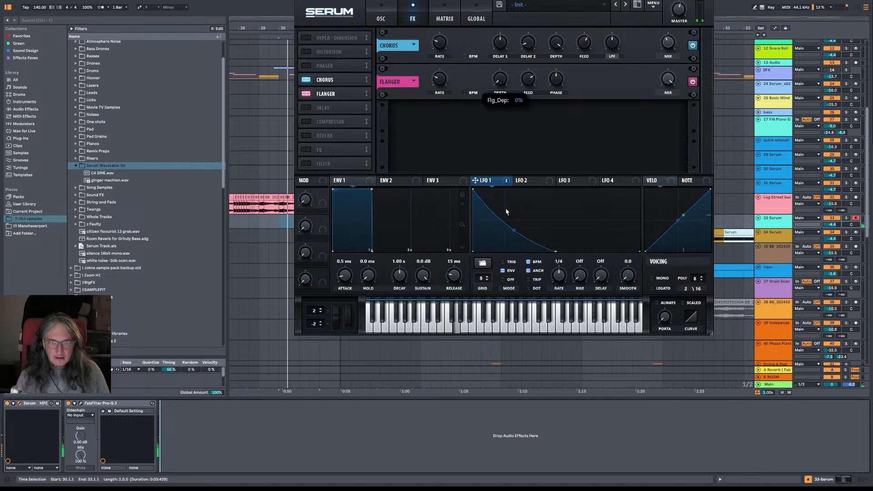
{"action": "left_click_drag", "start_coordinate": [556, 78], "coordinate": [537, 144]}
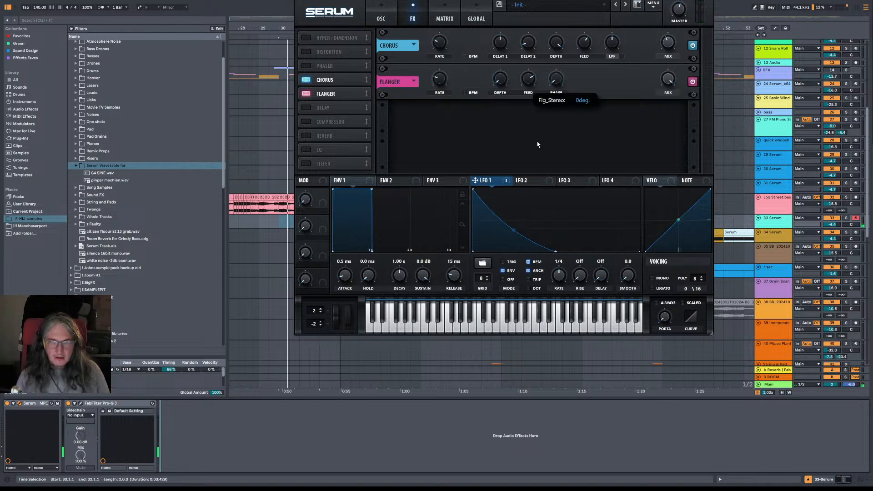
{"action": "left_click_drag", "start_coordinate": [518, 86], "coordinate": [518, 57]}
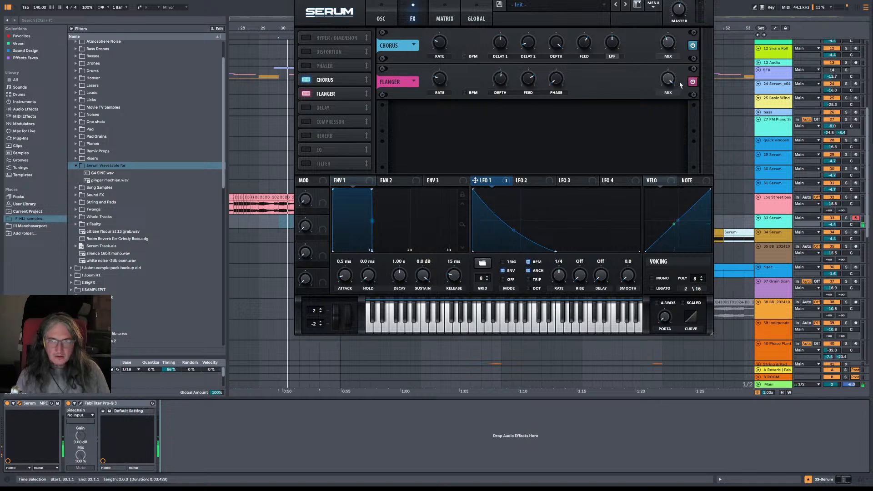
{"action": "left_click", "coordinate": [307, 94]}
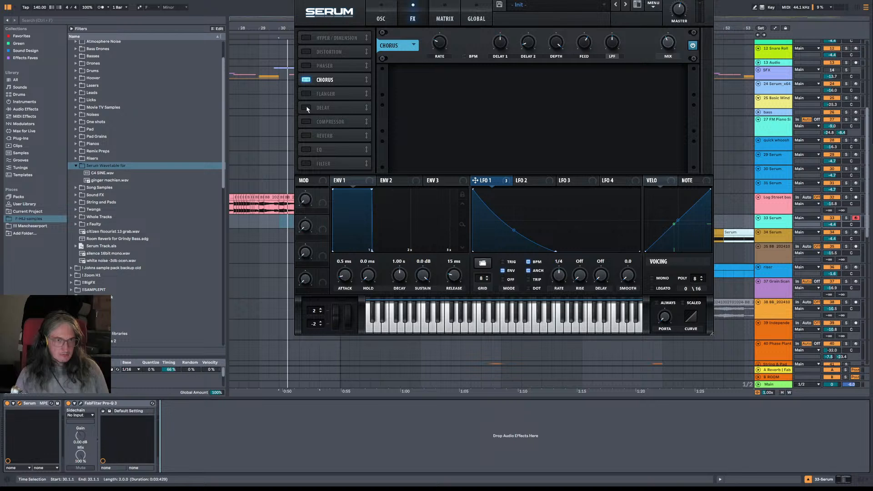
Step: Enable the Delay effect with BPM sync off and the left and right times linked at 1.00
{"action": "left_click", "coordinate": [306, 107]}
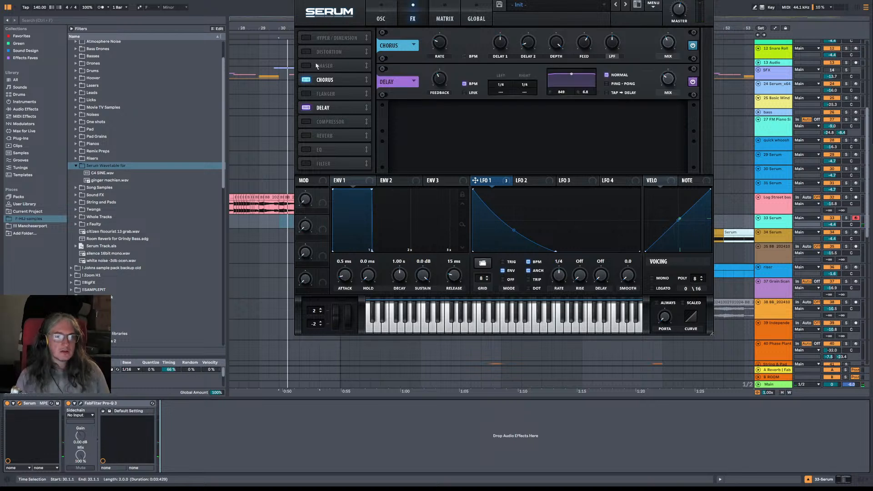
{"action": "left_click", "coordinate": [474, 84]}
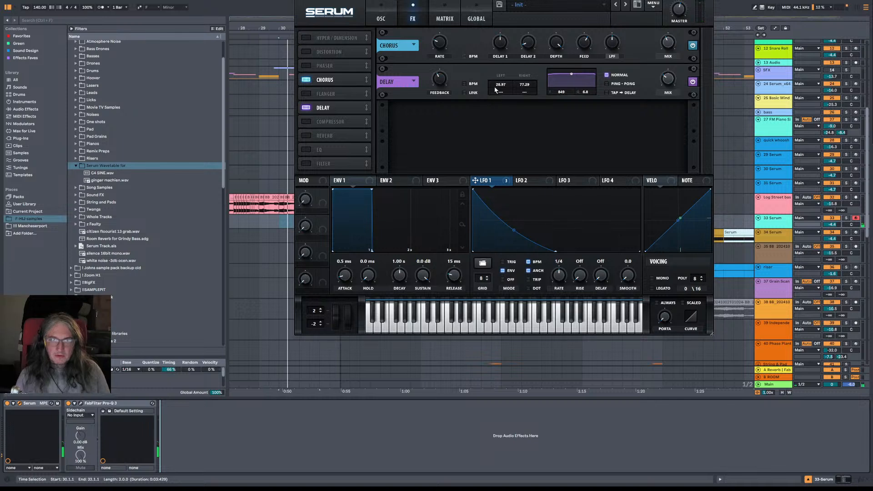
{"action": "left_click", "coordinate": [473, 93]}
{"action": "left_click_drag", "start_coordinate": [501, 85], "coordinate": [495, 163]}
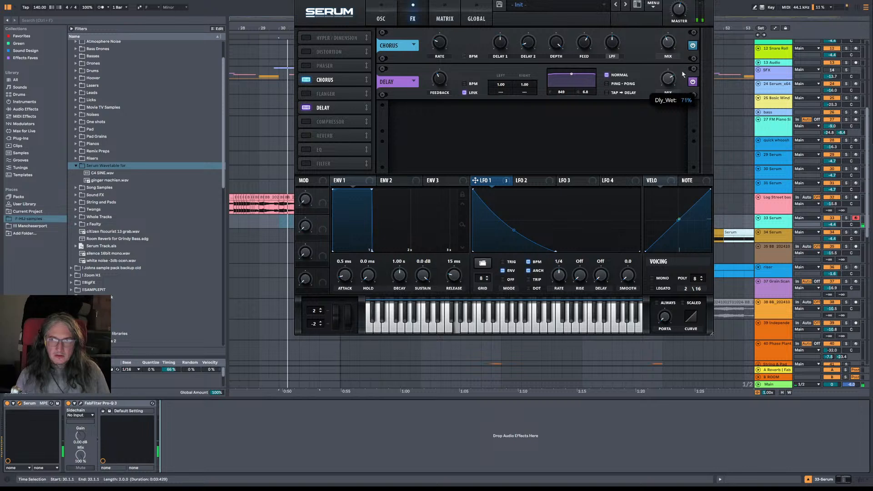
Step: Set the Delay's feedback to about 55% and its linked left and right times to 68.19
{"action": "left_click_drag", "start_coordinate": [448, 59], "coordinate": [445, 80]}
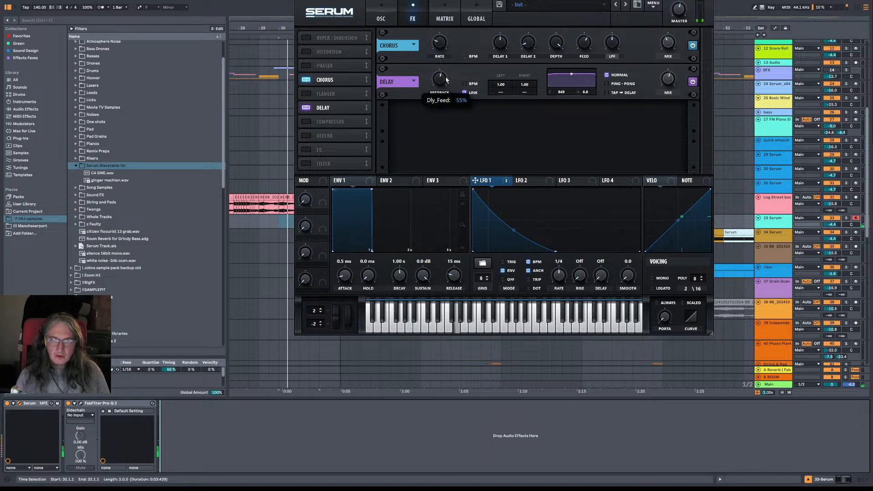
{"action": "left_click_drag", "start_coordinate": [501, 86], "coordinate": [525, 42]}
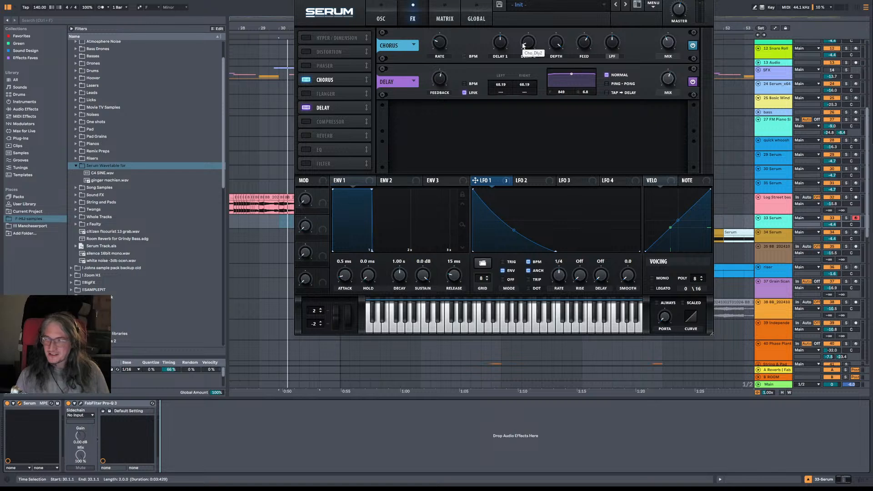
Step: Place a four-bar excerpt of the Rolling Sampler's captured audio on a new audio track below all others, starting at 33.3.1
{"action": "left_click", "coordinate": [772, 385]}
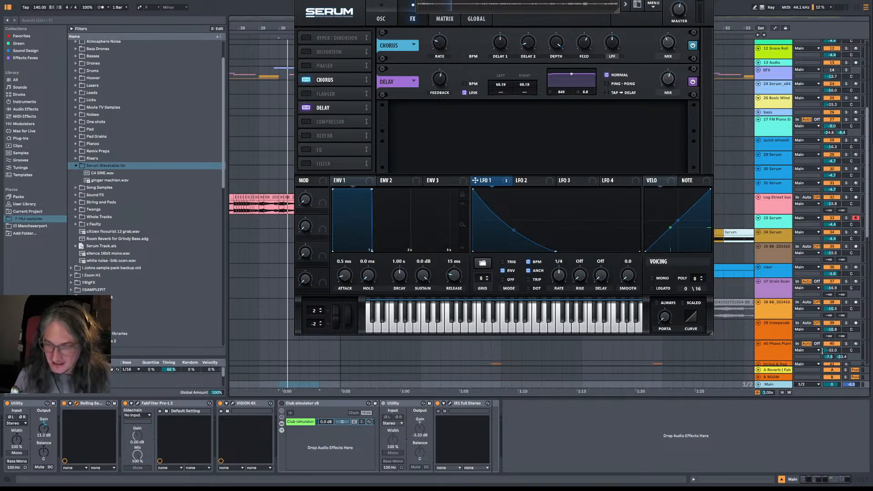
{"action": "scroll", "coordinate": [781, 364], "scroll_direction": "down", "scroll_amount": 10}
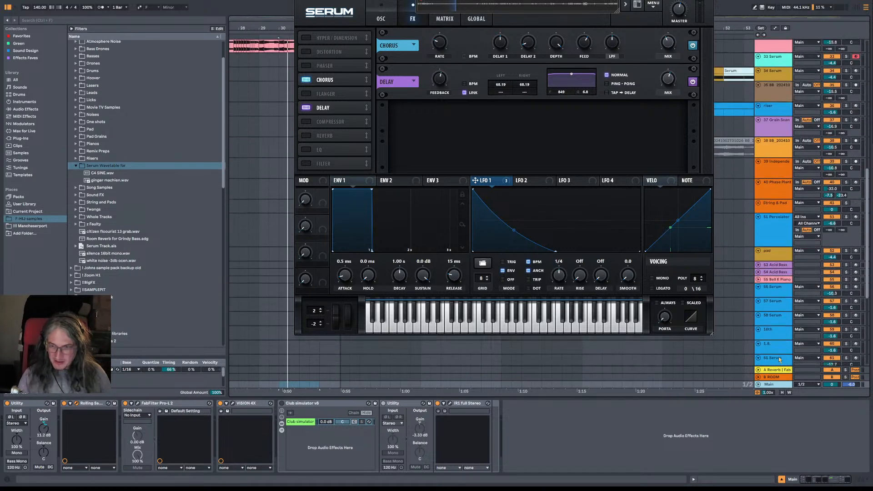
{"action": "scroll", "coordinate": [781, 359], "scroll_direction": "down", "scroll_amount": 4}
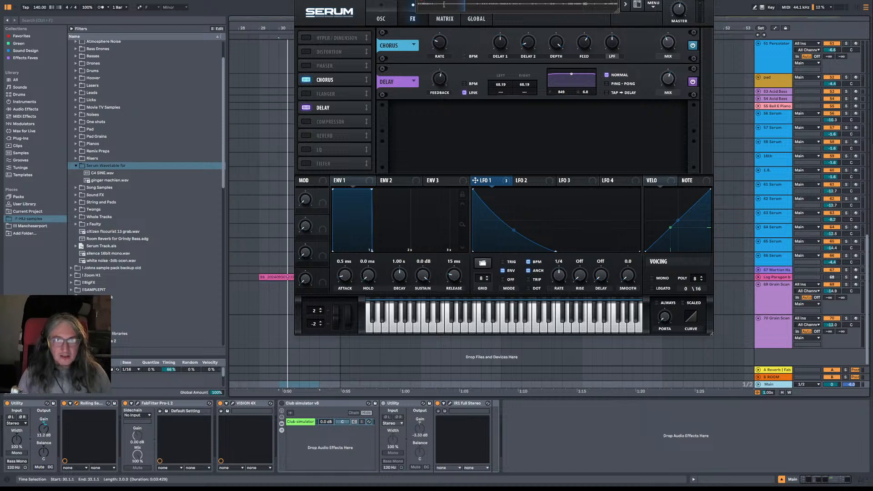
{"action": "left_click_drag", "start_coordinate": [456, 2], "coordinate": [349, 355]}
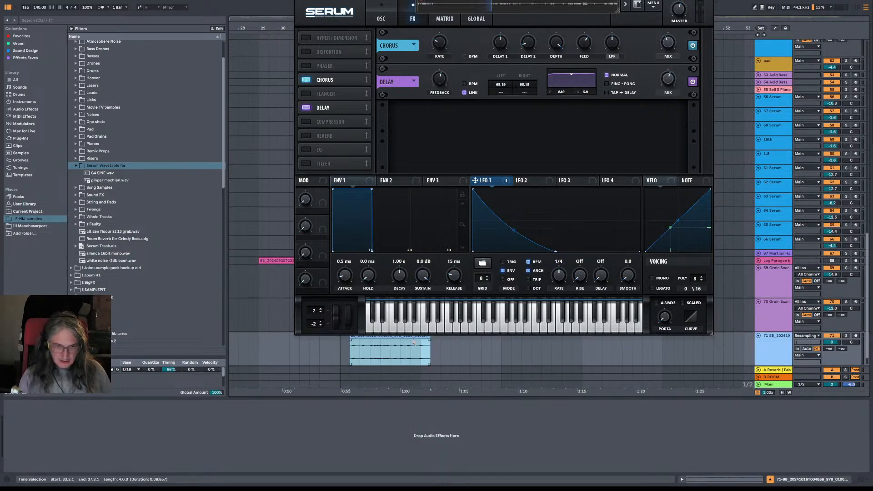
Step: Switch off warping for the recorded clip and normalize its sample
{"action": "right_click", "coordinate": [414, 342]}
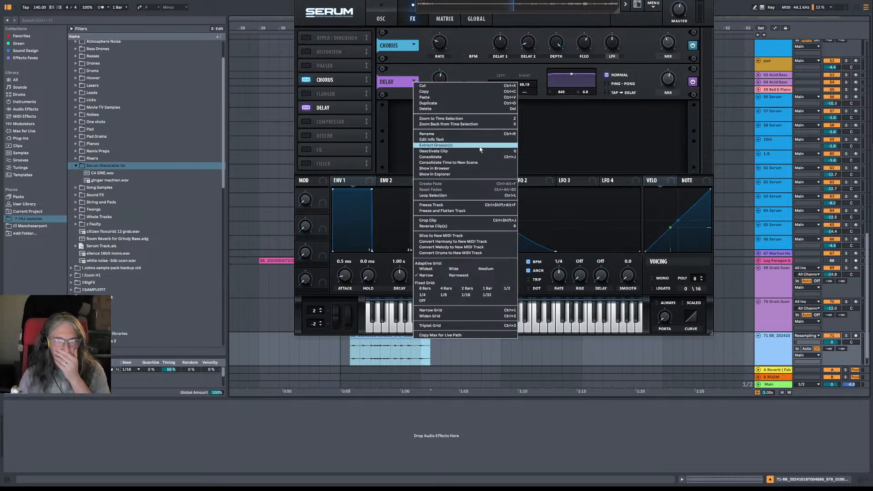
{"action": "left_click_drag", "start_coordinate": [473, 0], "coordinate": [486, 0]}
{"action": "right_click", "coordinate": [385, 339]}
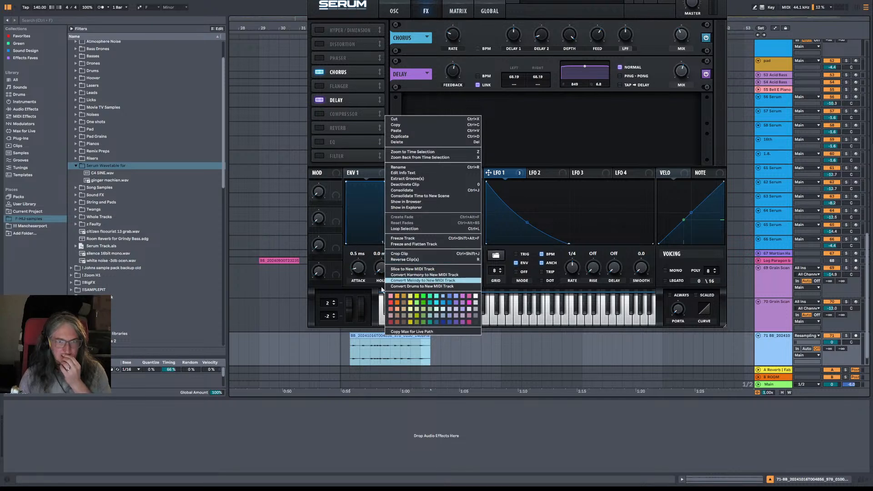
{"action": "left_click", "coordinate": [368, 335]}
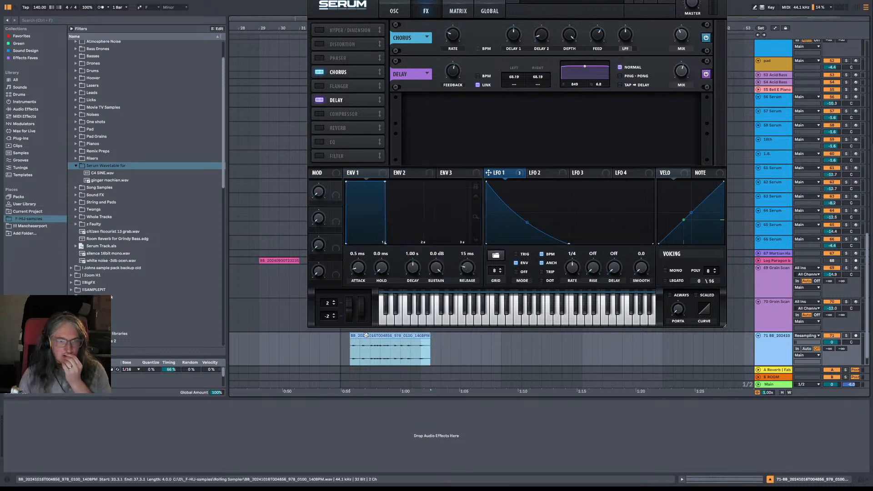
{"action": "double_click", "coordinate": [366, 335]}
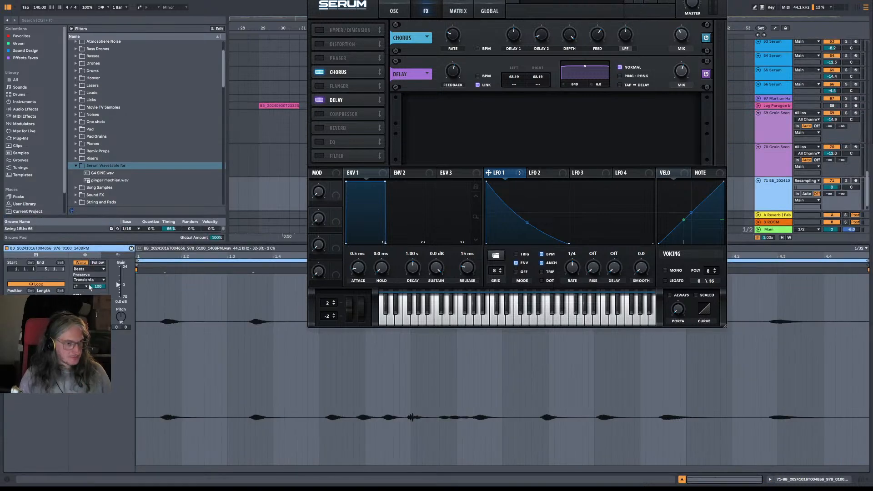
{"action": "left_click", "coordinate": [81, 264]}
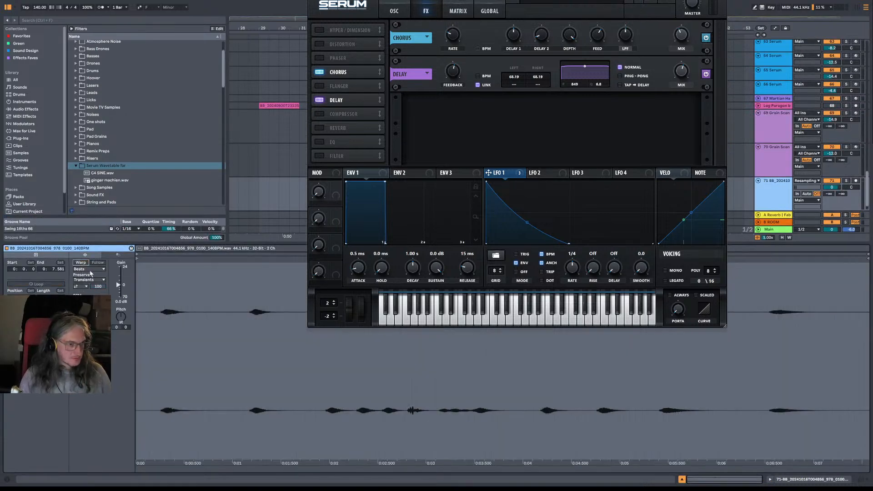
{"action": "right_click", "coordinate": [190, 304]}
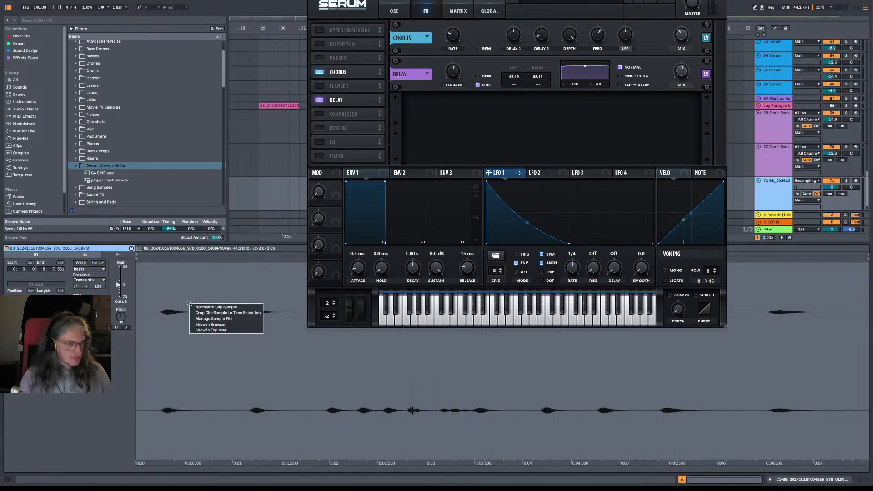
{"action": "left_click", "coordinate": [221, 308]}
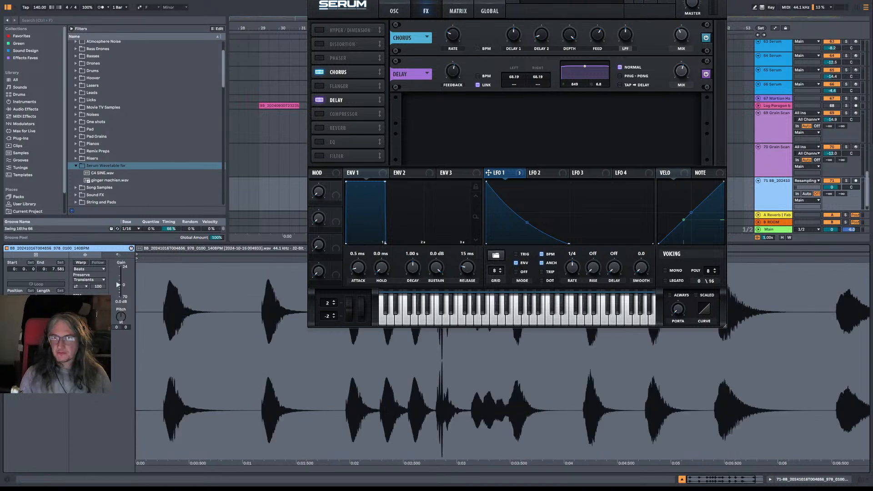
Step: Hide the plug-in windows, solo the new recording's track and lower its volume to about -11.6 dB during playback
{"action": "key", "text": "ctrl+alt+p"}
{"action": "left_click", "coordinate": [777, 193]}
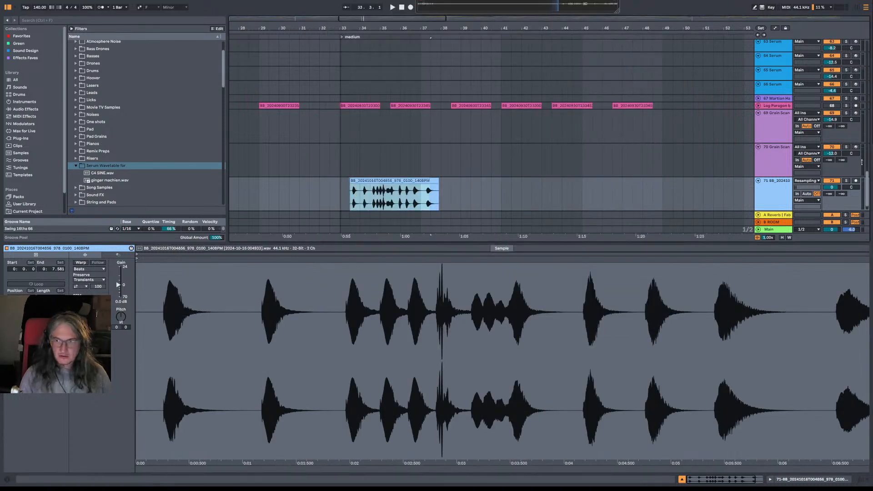
{"action": "left_click", "coordinate": [847, 182]}
{"action": "left_click", "coordinate": [846, 182]}
{"action": "left_click", "coordinate": [847, 182]}
{"action": "left_click", "coordinate": [846, 181]}
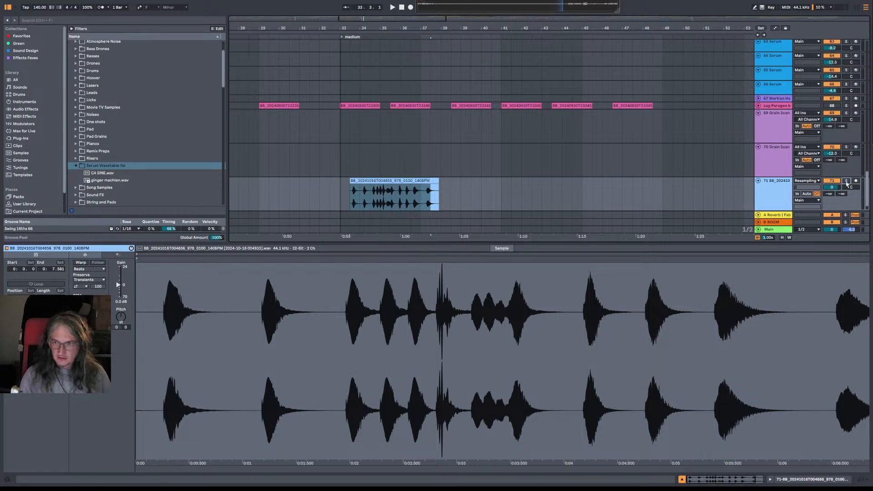
{"action": "left_click", "coordinate": [847, 181]}
{"action": "key", "text": "space"}
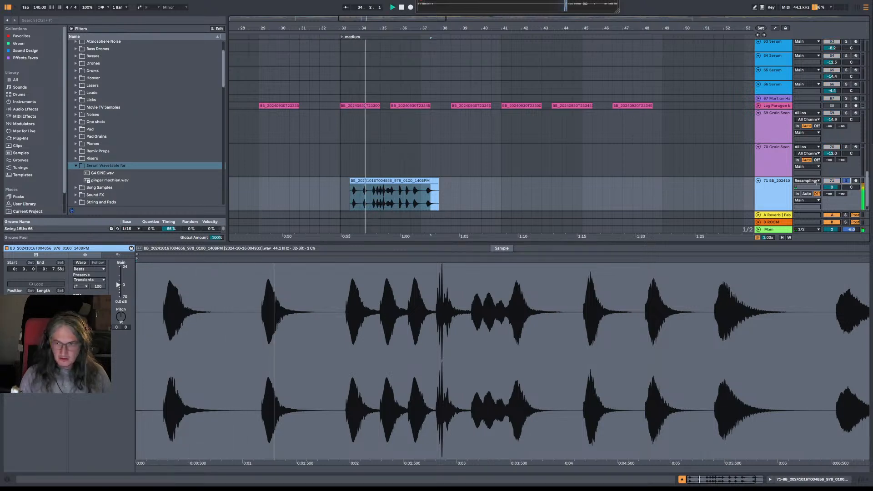
{"action": "left_click_drag", "start_coordinate": [833, 187], "coordinate": [833, 201]}
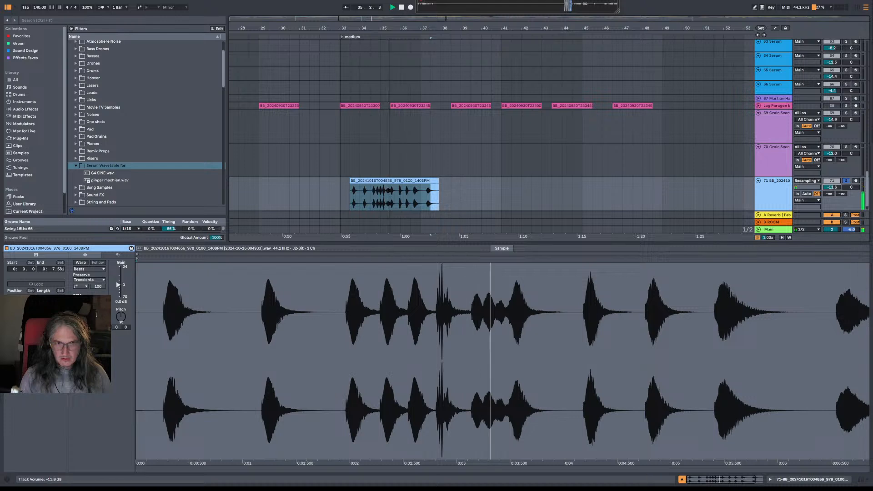
Step: Audition the middle of the recorded clip from bar 35 and from 35.3 to judge its individual hits
{"action": "left_click", "coordinate": [388, 198]}
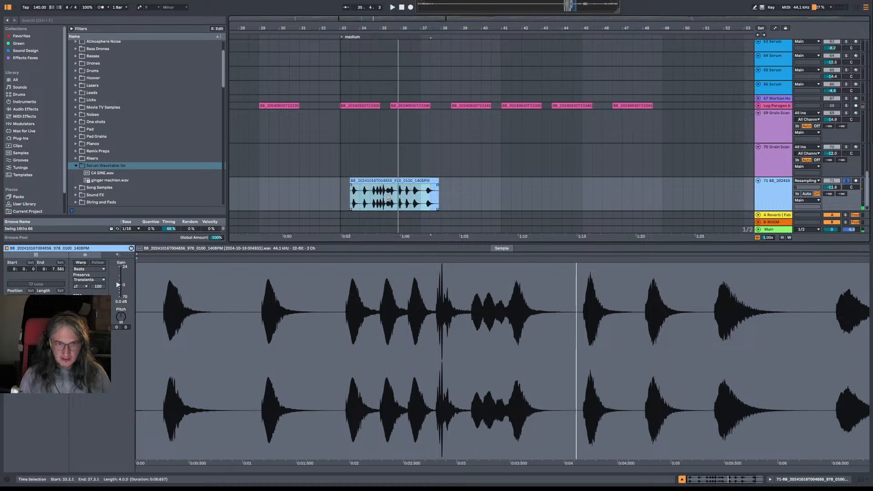
{"action": "left_click", "coordinate": [388, 197]}
{"action": "key", "text": "space"}
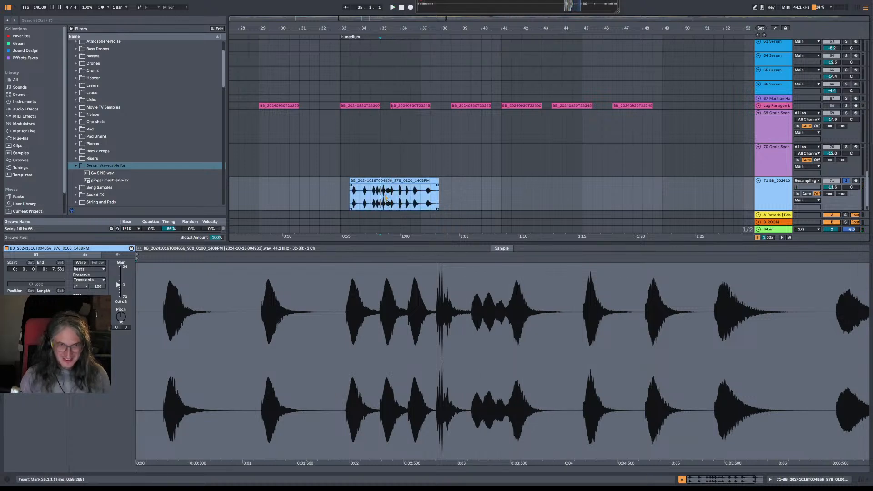
{"action": "left_click", "coordinate": [386, 197]}
{"action": "key", "text": "space"}
{"action": "left_click", "coordinate": [392, 198]}
{"action": "key", "text": "space"}
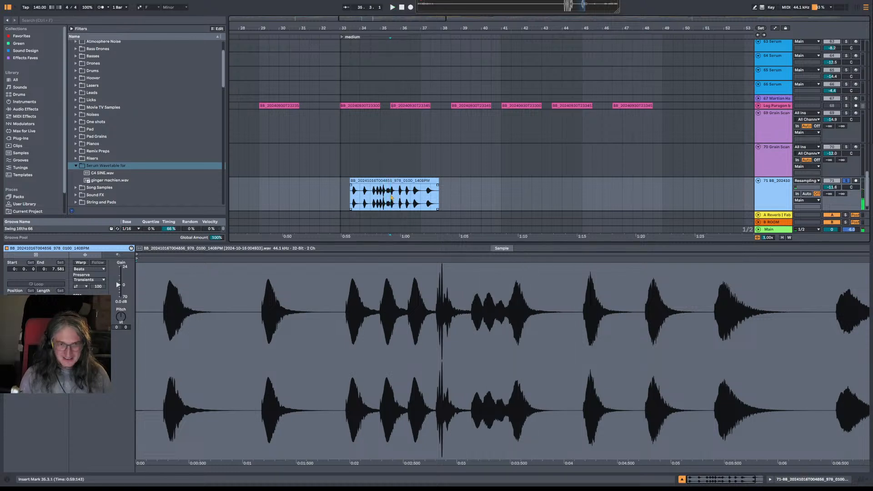
{"action": "key", "text": "space"}
{"action": "key", "text": "space"}
{"action": "key", "text": "space"}
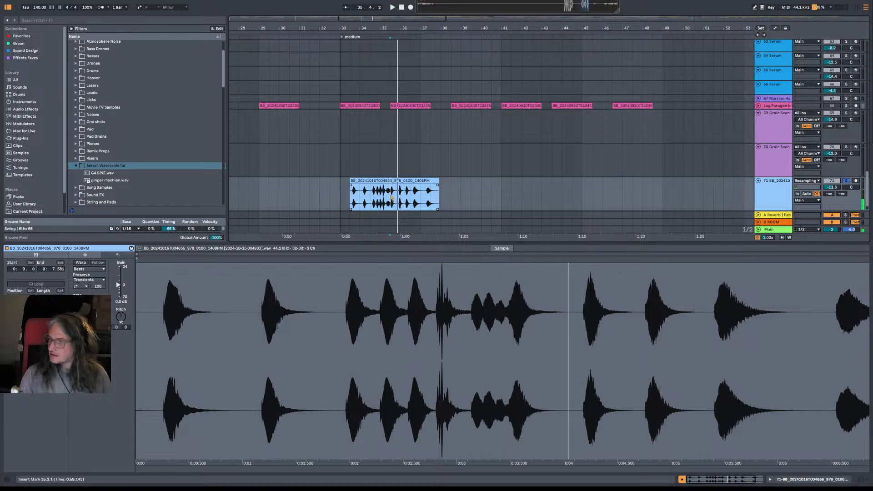
{"action": "key", "text": "space"}
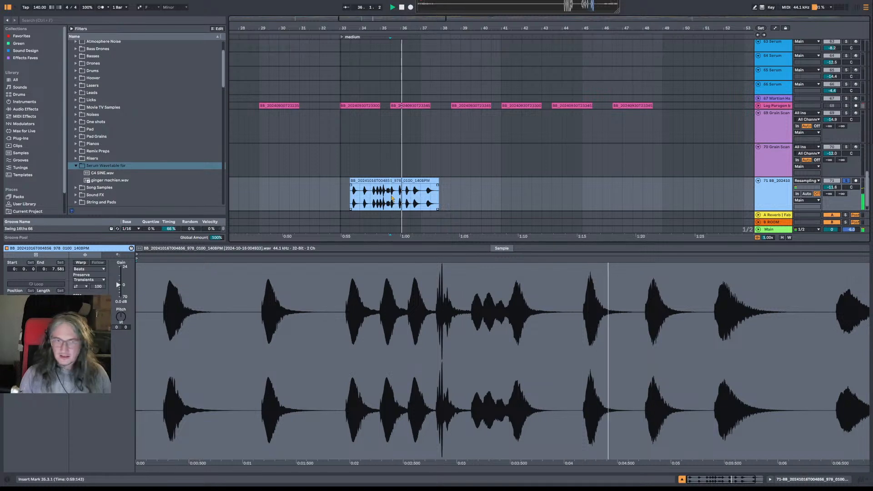
{"action": "key", "text": "space"}
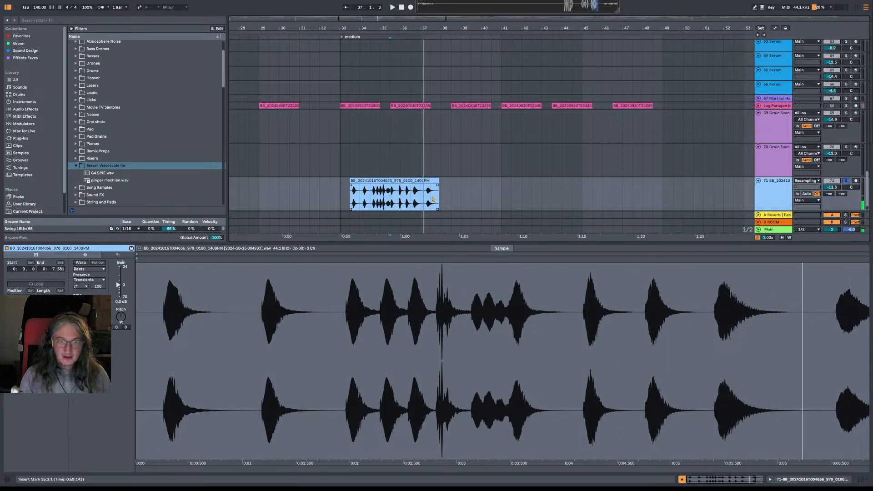
Step: Audition the last hits of the recorded clip from 36.3.1
{"action": "left_click", "coordinate": [410, 199]}
{"action": "key", "text": "space"}
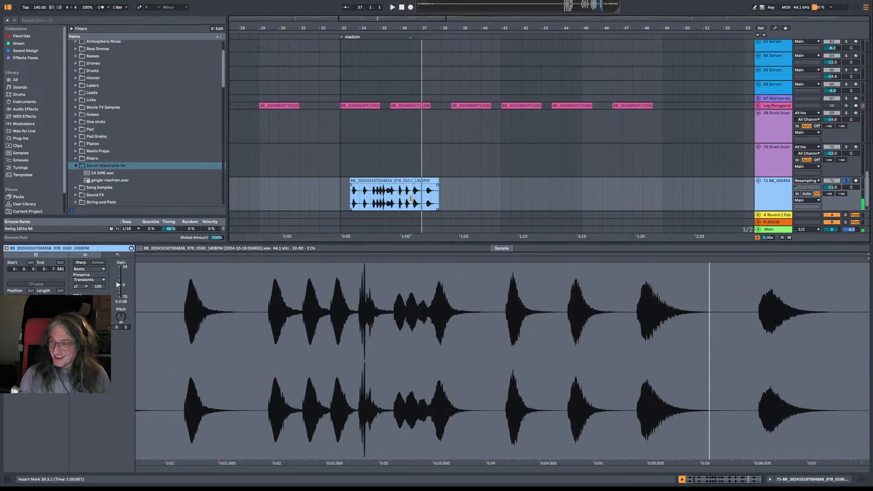
{"action": "key", "text": "space"}
{"action": "key", "text": "space"}
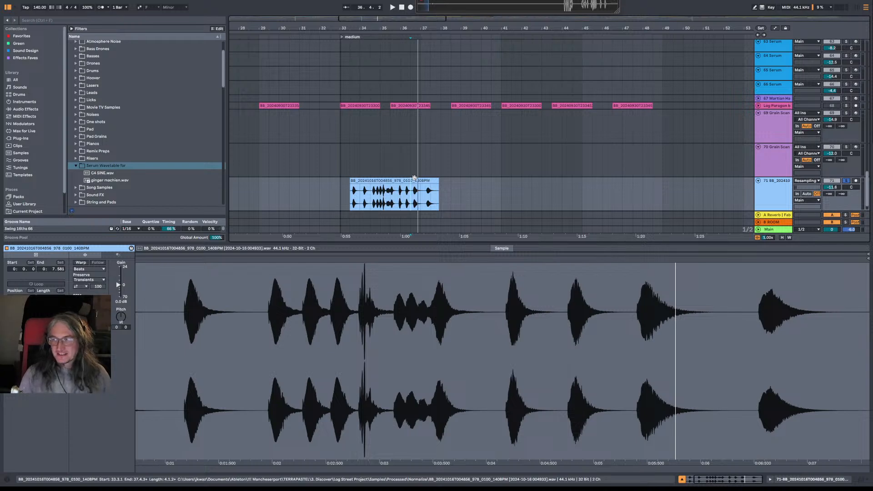
{"action": "key", "text": "space"}
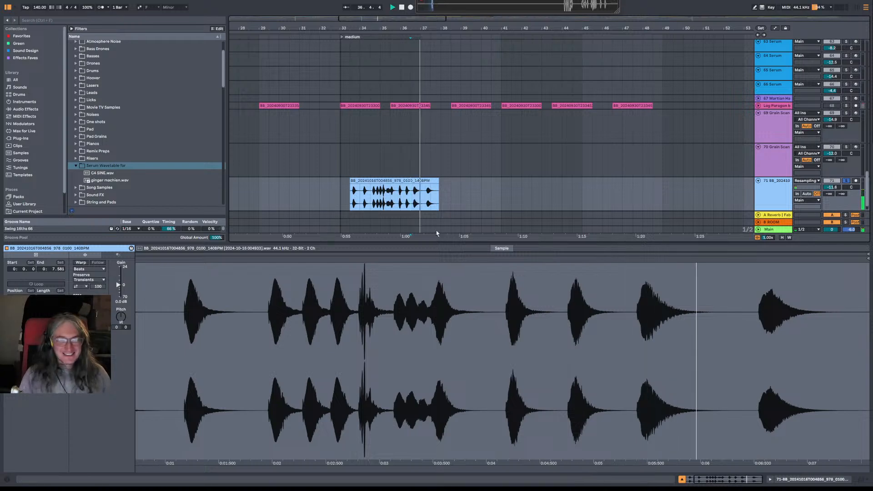
{"action": "key", "text": "space"}
Step: Delete the part of the recording before 36.3.1 and lower the track's volume to -14.3 dB while auditioning the remaining hits
{"action": "left_click_drag", "start_coordinate": [412, 199], "coordinate": [344, 200]}
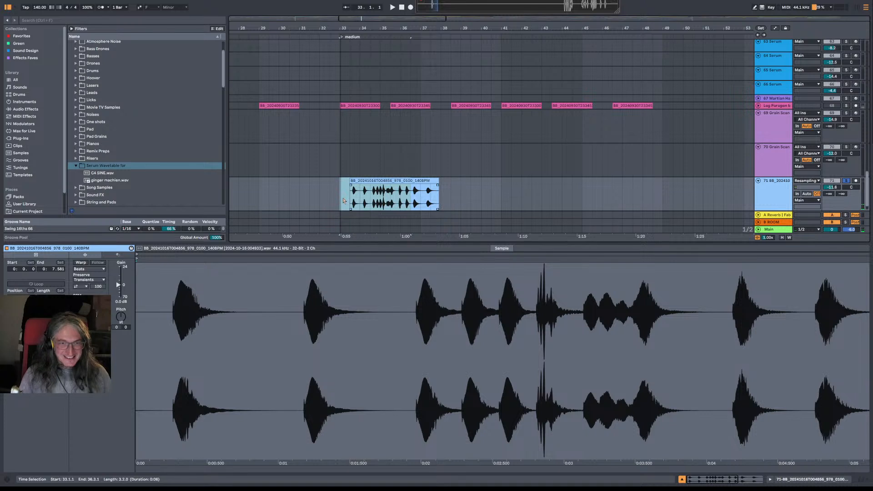
{"action": "key", "text": "Delete"}
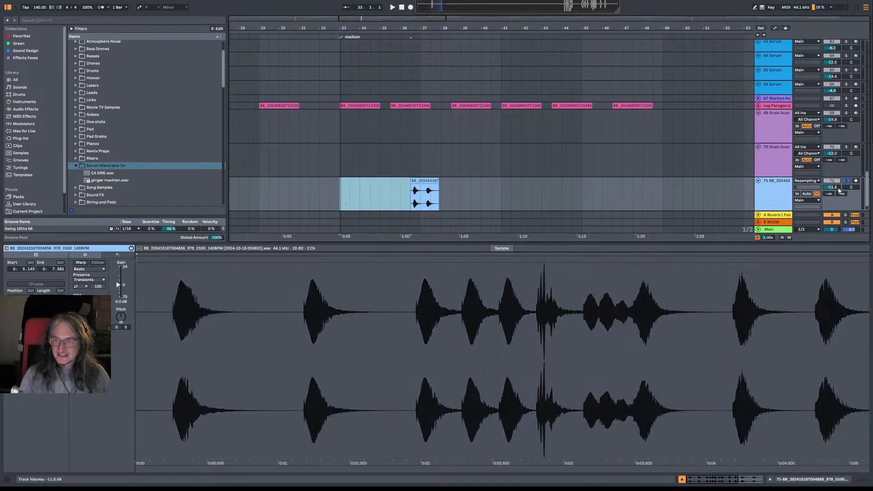
{"action": "left_click_drag", "start_coordinate": [835, 190], "coordinate": [835, 196]}
{"action": "key", "text": "space"}
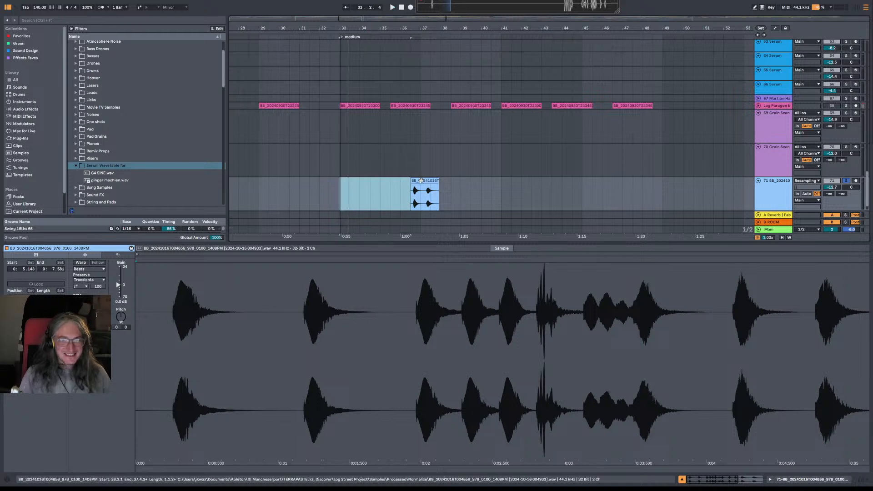
{"action": "left_click", "coordinate": [412, 200]}
{"action": "key", "text": "space"}
{"action": "scroll", "coordinate": [425, 86], "scroll_direction": "up", "scroll_amount": 4}
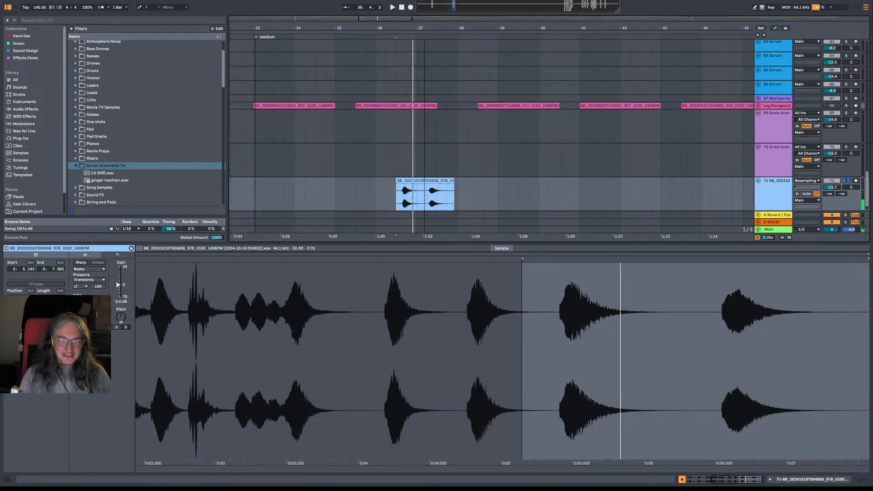
{"action": "left_click_drag", "start_coordinate": [840, 188], "coordinate": [840, 204]}
{"action": "key", "text": "space"}
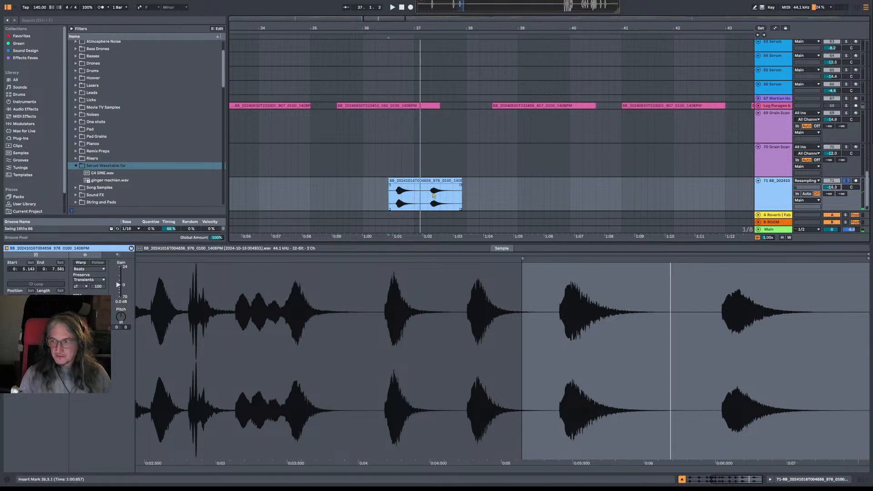
Step: Trim the clip to its first hit, ending it at about 37.2.1 and starting it right at the sound's attack
{"action": "left_click_drag", "start_coordinate": [462, 182], "coordinate": [394, 182]}
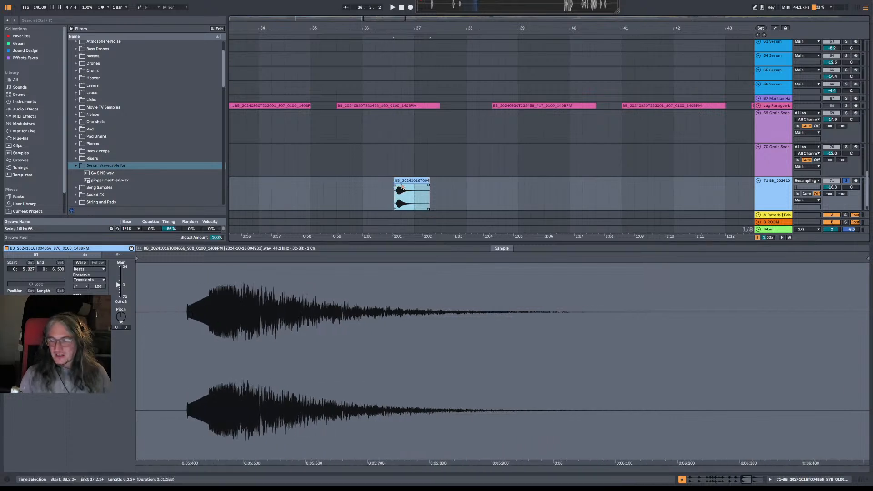
{"action": "left_click_drag", "start_coordinate": [417, 29], "coordinate": [423, 48]}
{"action": "key", "text": "space"}
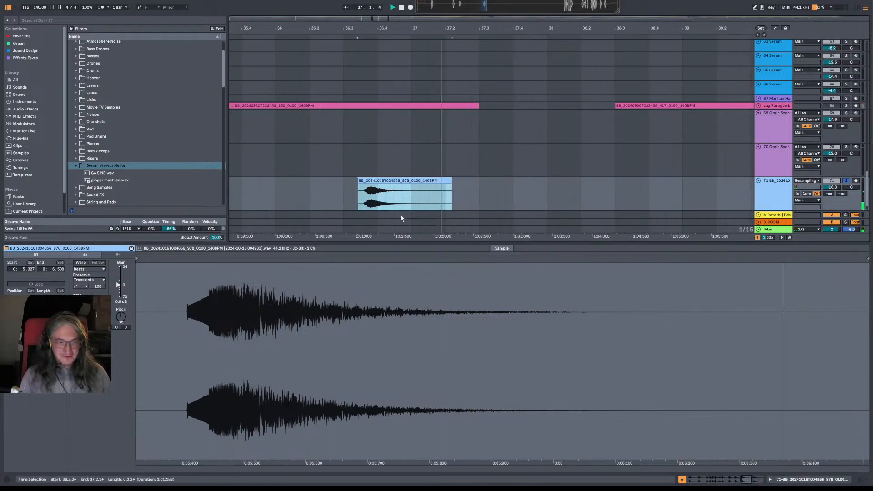
{"action": "key", "text": "space"}
{"action": "key", "text": "space"}
{"action": "key", "text": "space"}
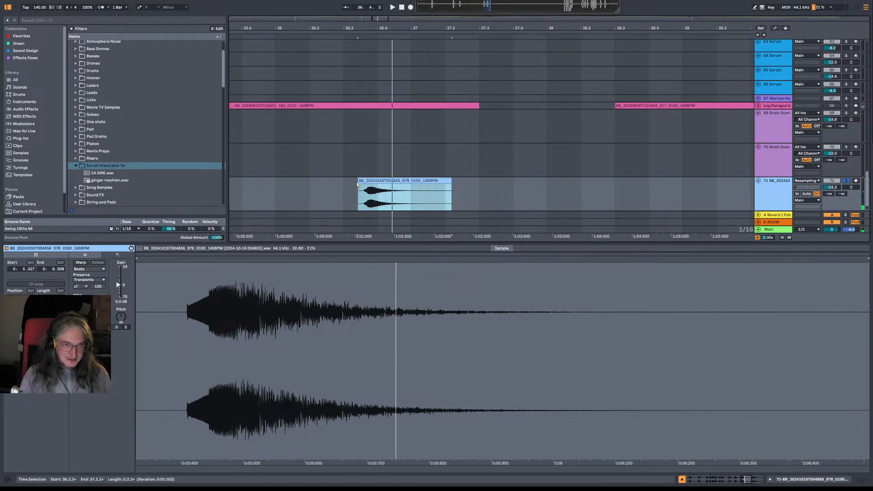
{"action": "left_click_drag", "start_coordinate": [358, 182], "coordinate": [364, 182]}
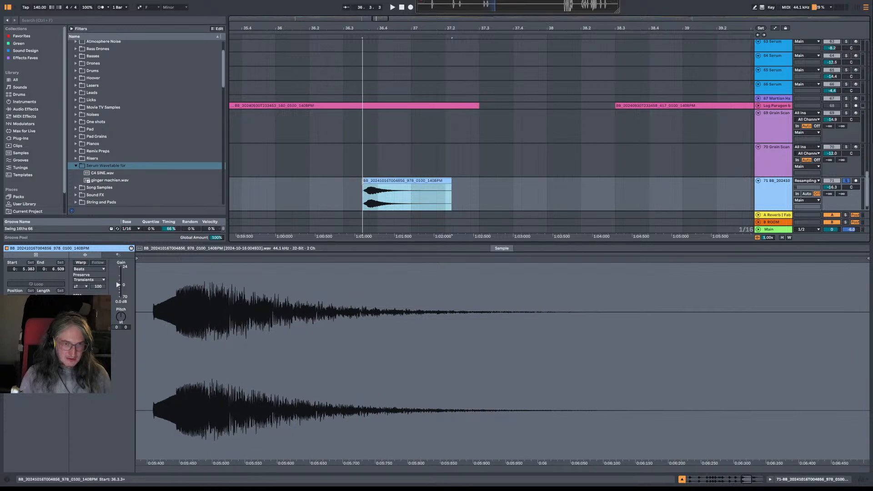
Step: Audition the trimmed hit, extend its end slightly to 37.2.2 and consolidate it into a new clip
{"action": "key", "text": "space"}
{"action": "key", "text": "space"}
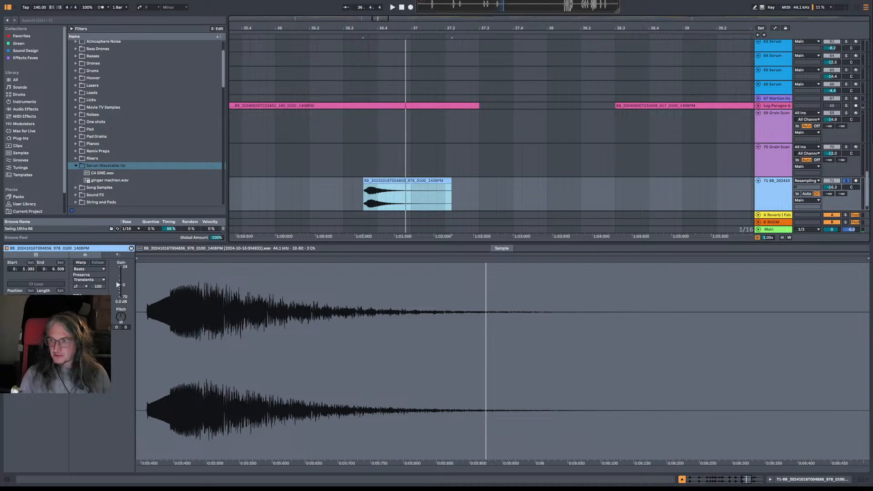
{"action": "key", "text": "space"}
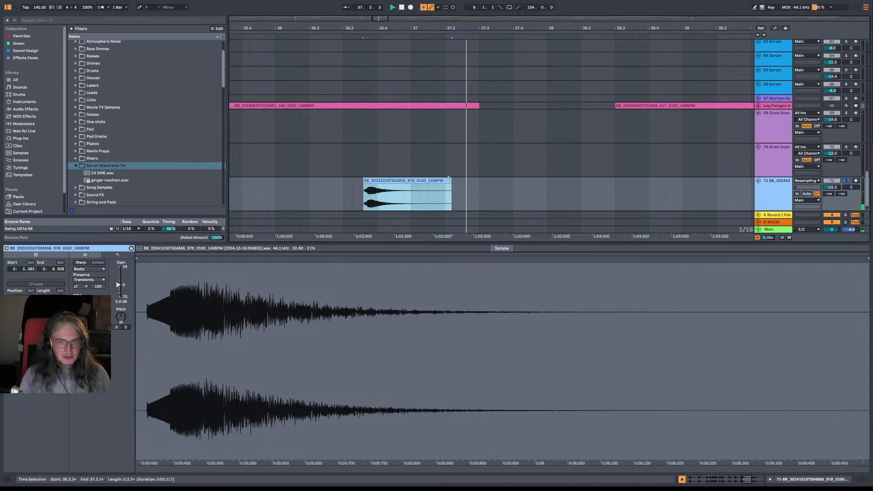
{"action": "key", "text": "space"}
{"action": "left_click_drag", "start_coordinate": [449, 178], "coordinate": [454, 198]}
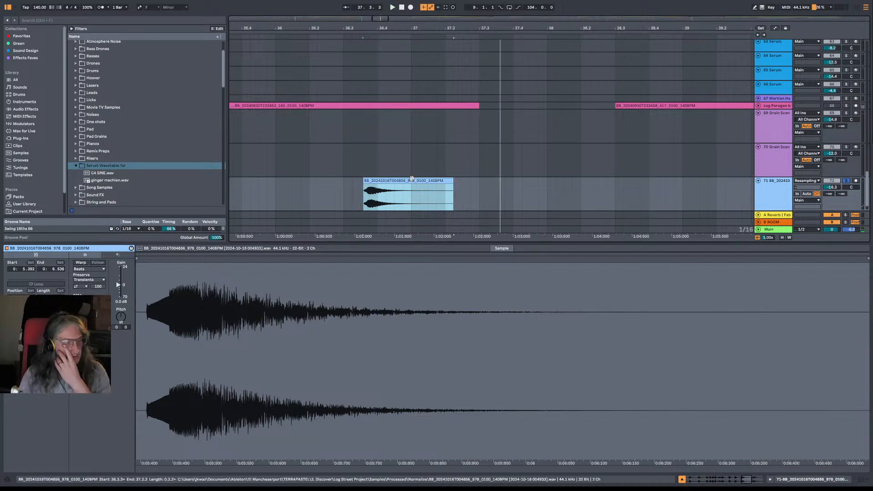
{"action": "key", "text": "ctrl+j"}
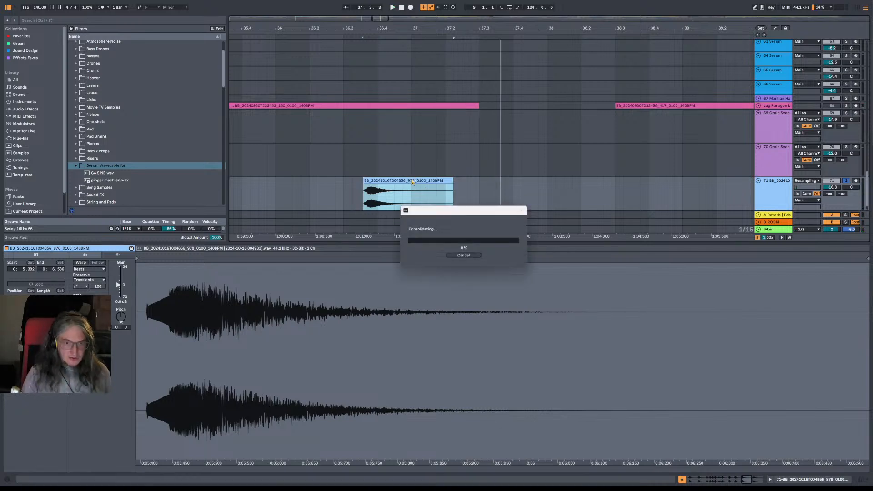
Step: Open the Lasers folder inside the personal sample pack in the sample library
{"action": "scroll", "coordinate": [39, 169], "scroll_direction": "down", "scroll_amount": 1}
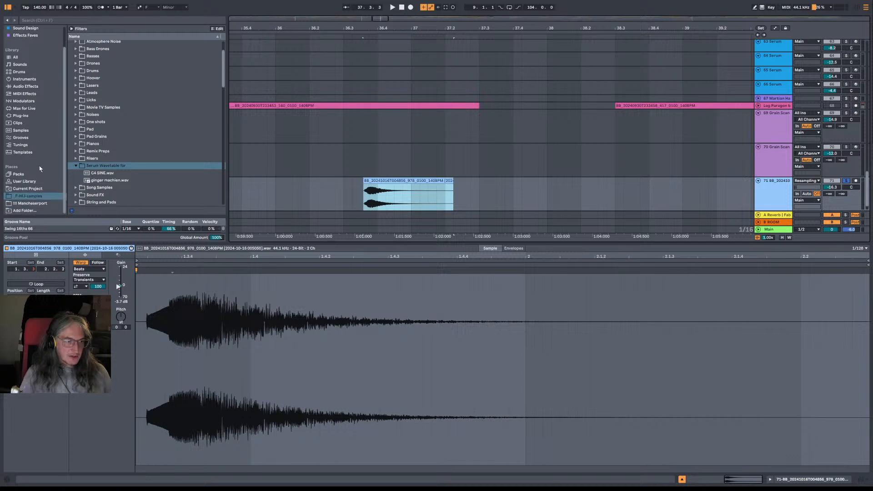
{"action": "scroll", "coordinate": [93, 91], "scroll_direction": "up", "scroll_amount": 2}
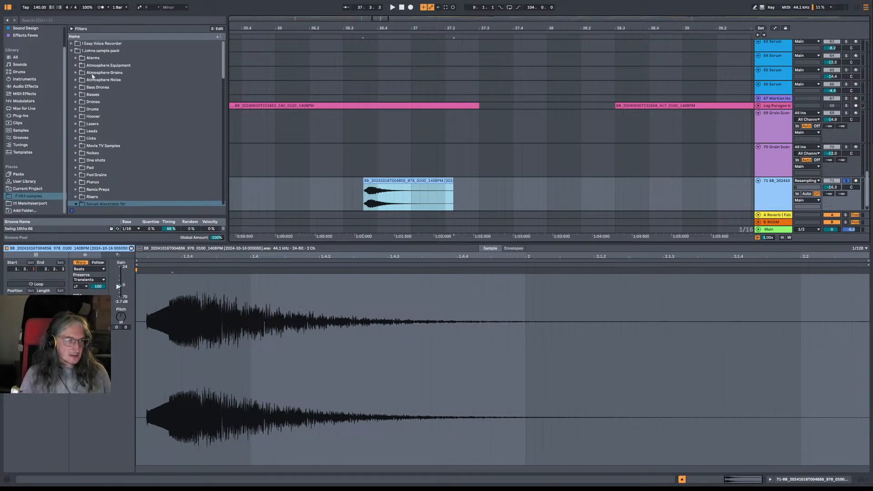
{"action": "left_click", "coordinate": [28, 196]}
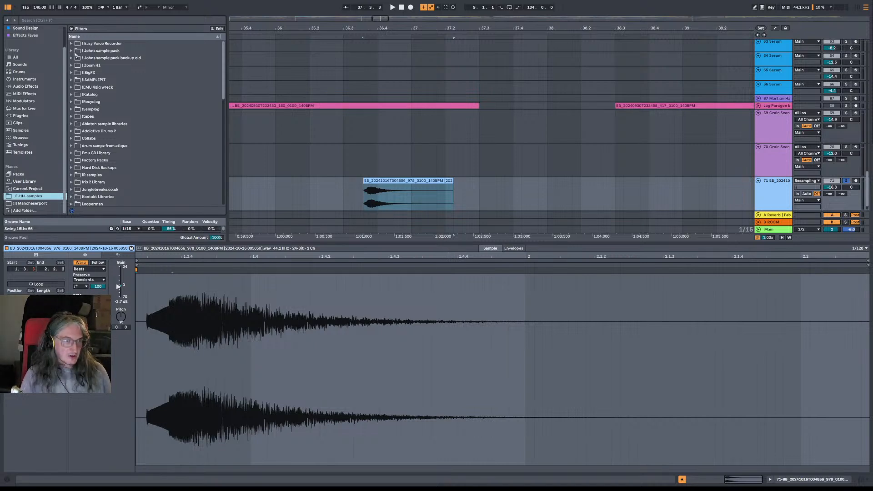
{"action": "left_click", "coordinate": [71, 51]}
{"action": "scroll", "coordinate": [105, 99], "scroll_direction": "down", "scroll_amount": 1}
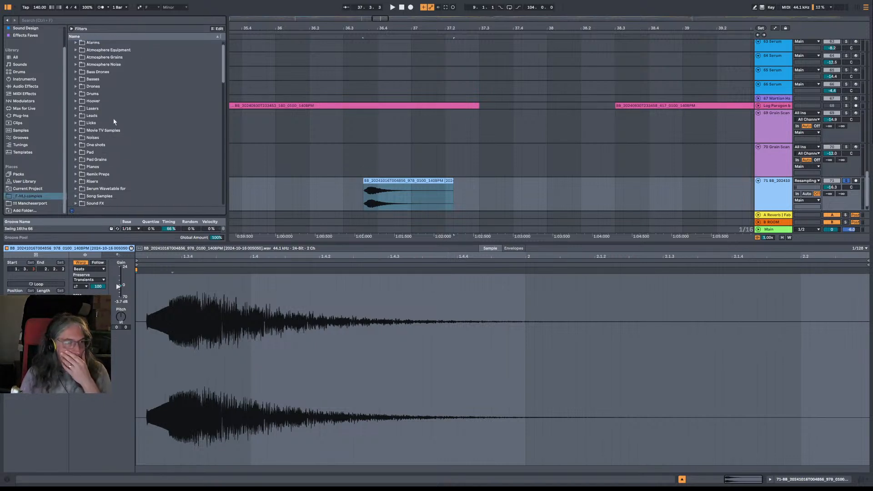
{"action": "left_click", "coordinate": [76, 108]}
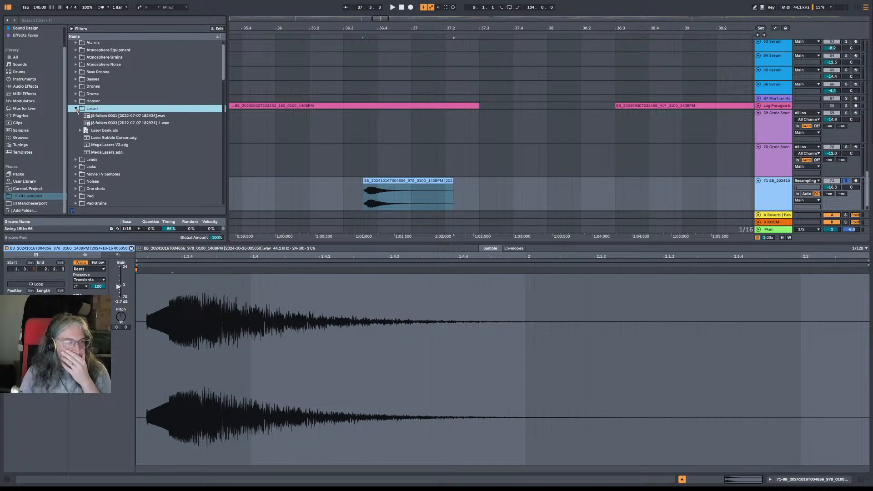
{"action": "left_click", "coordinate": [389, 182]}
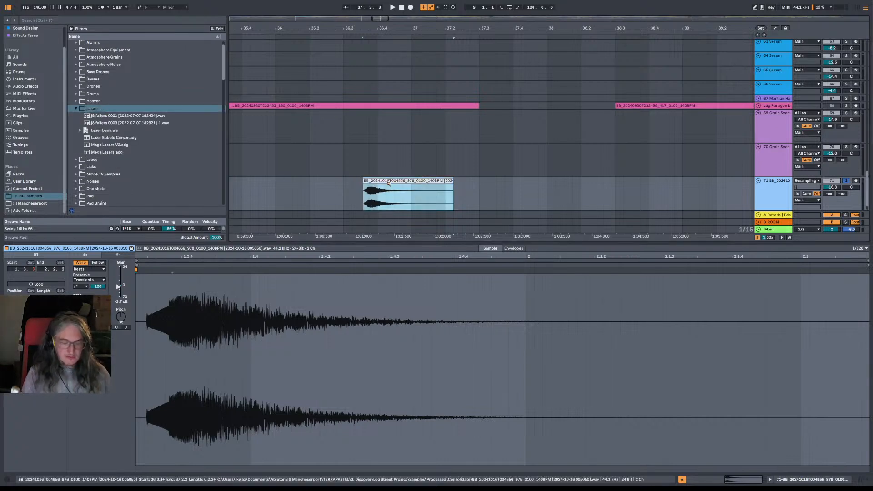
{"action": "key", "text": "ctrl+r"}
{"action": "type", "text": "sq"}
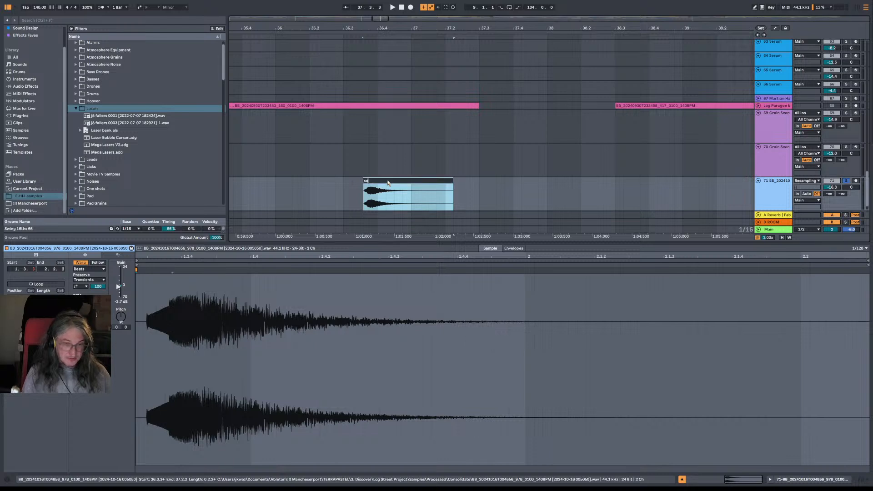
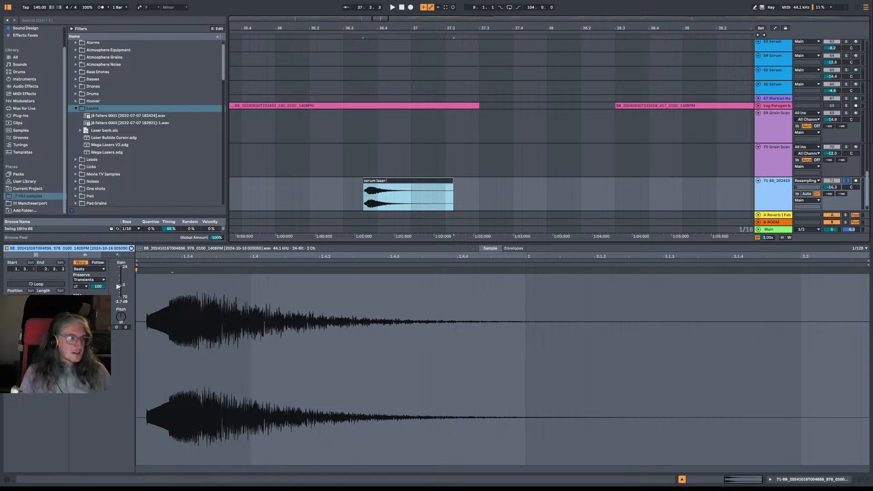
Step: Switch to the web browser, search Google for "what does laser stand for", and return to Ableton Live
{"action": "key", "text": "alt+Tab"}
{"action": "key", "text": "ctrl+t"}
{"action": "type", "text": "waht"}
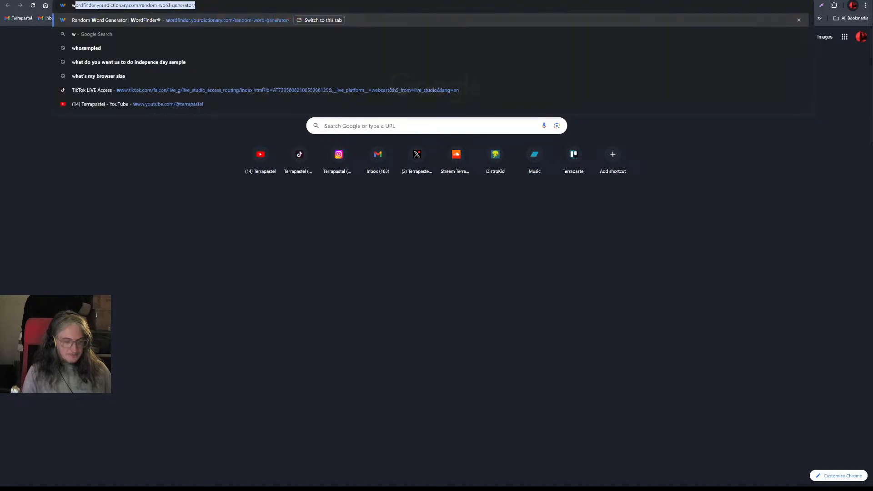
{"action": "key", "text": "BackSpace"}
{"action": "key", "text": "BackSpace"}
{"action": "key", "text": "BackSpace"}
{"action": "key", "text": "BackSpace"}
{"action": "type", "text": "what d"}
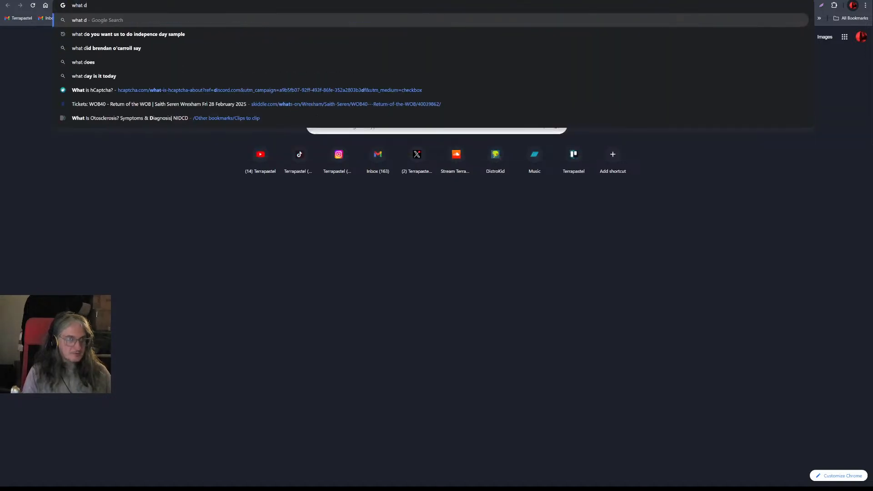
{"action": "type", "text": "oes laser"}
{"action": "key", "text": "Return"}
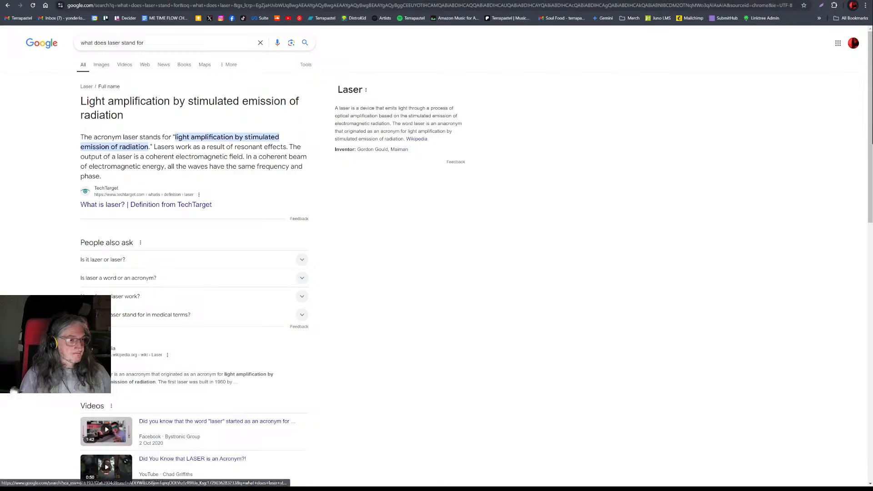
{"action": "key", "text": "alt+Tab"}
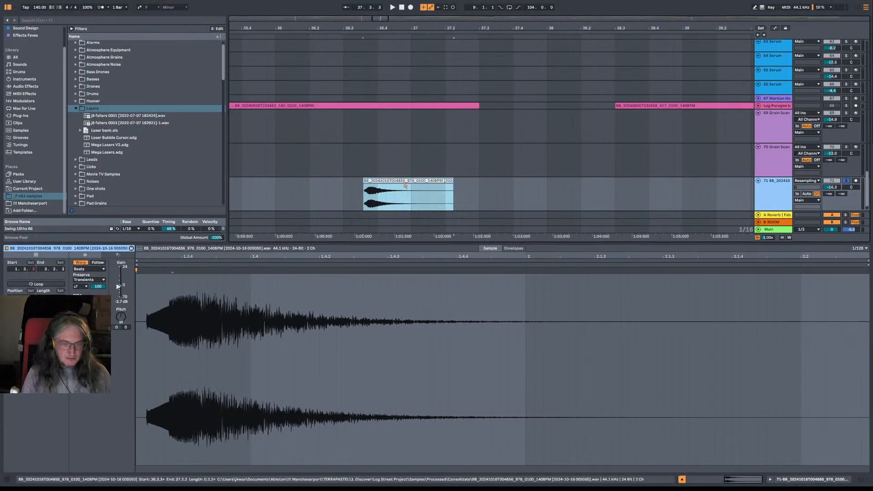
Step: Rename the consolidated clip as "serum laser delay artifact laser"
{"action": "key", "text": "ctrl+r"}
{"action": "type", "text": "las"}
{"action": "type", "text": "um laser"}
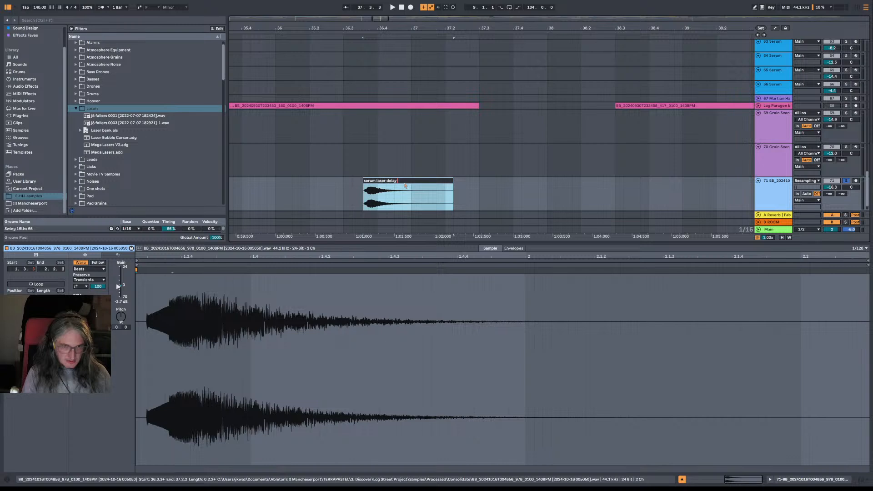
{"action": "type", "text": "delay artifact l"}
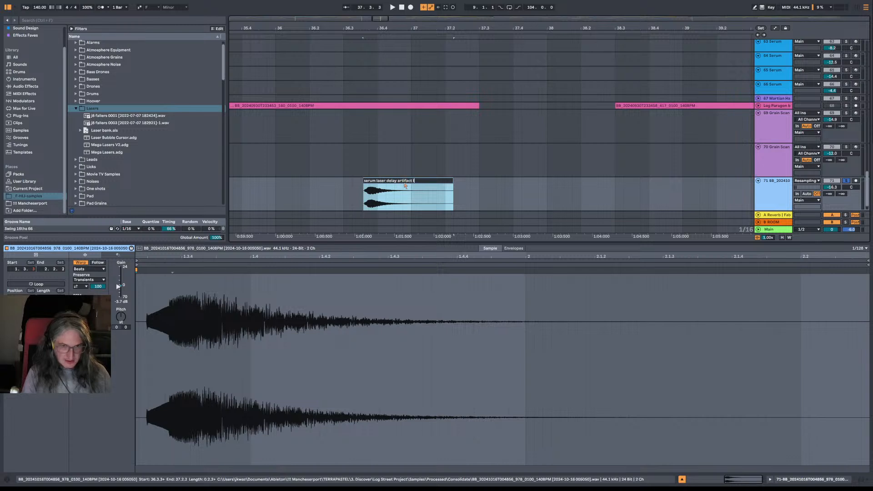
{"action": "type", "text": "aser"}
{"action": "key", "text": "Return"}
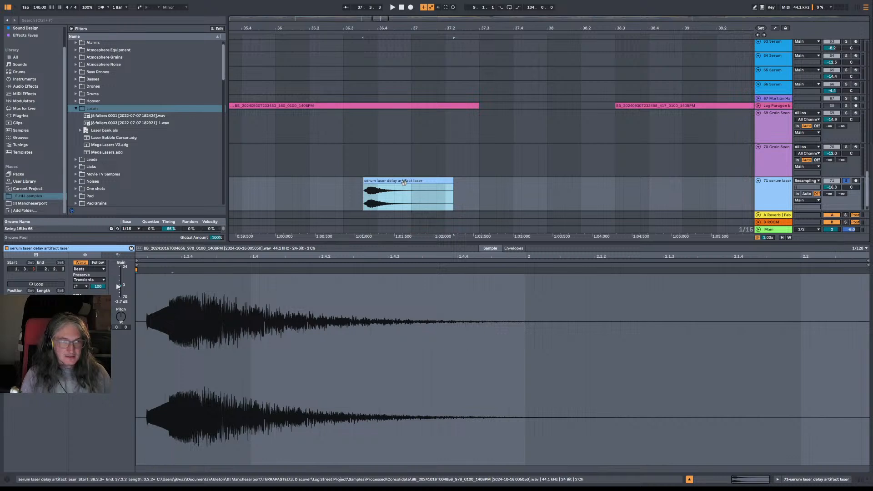
Step: Save the renamed clip into the Lasers folder and check the audio file in its project's Consolidate folder
{"action": "left_click_drag", "start_coordinate": [404, 182], "coordinate": [134, 112]}
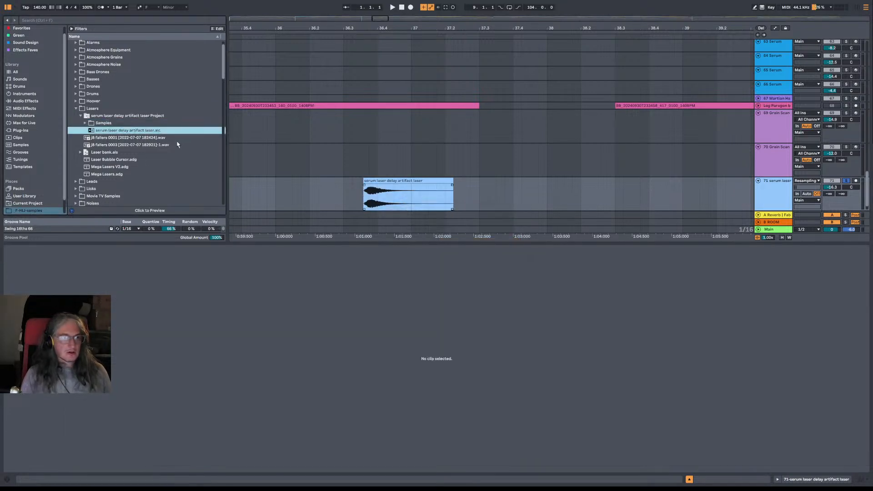
{"action": "left_click", "coordinate": [85, 124]}
{"action": "left_click", "coordinate": [91, 131]}
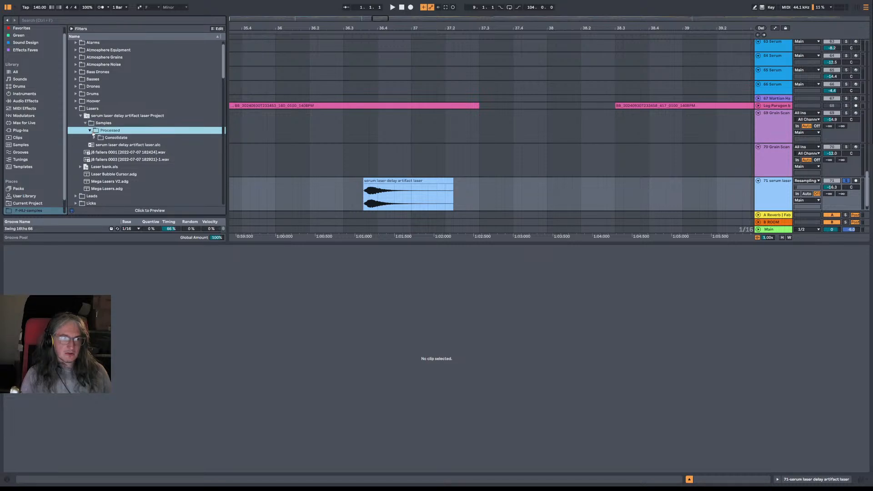
{"action": "left_click", "coordinate": [95, 138]}
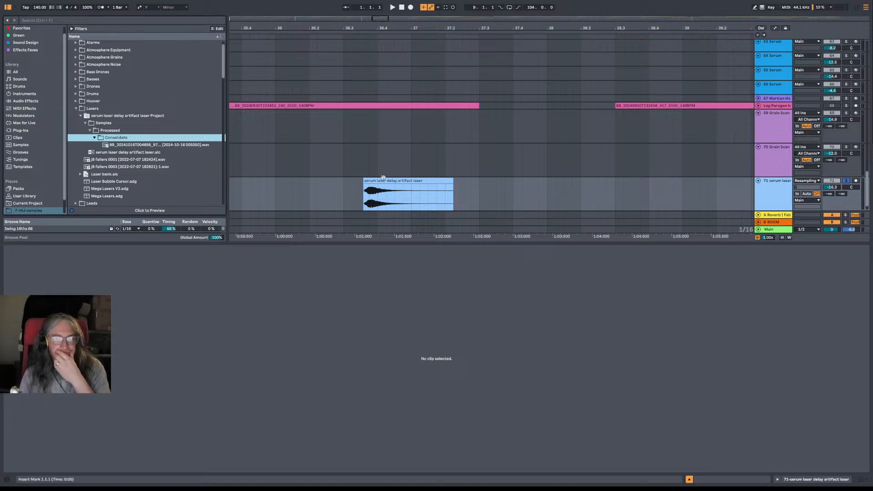
{"action": "right_click", "coordinate": [406, 183]}
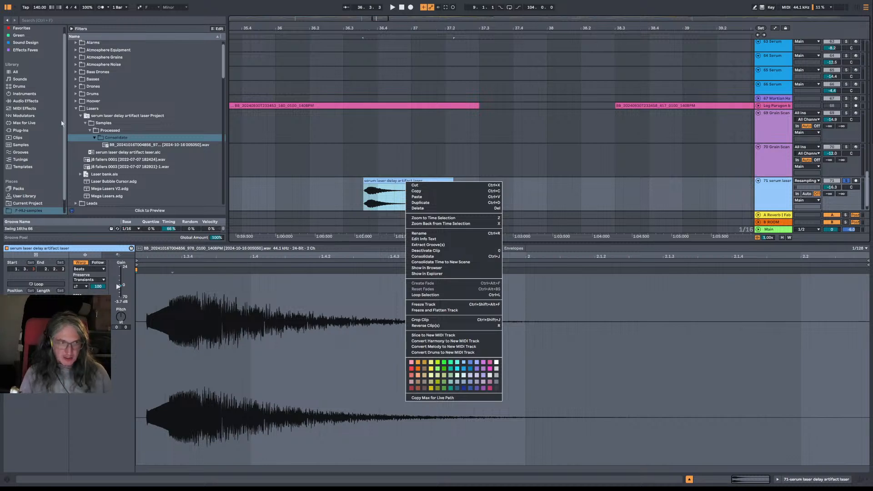
{"action": "left_click", "coordinate": [555, 185]}
{"action": "left_click", "coordinate": [76, 109]}
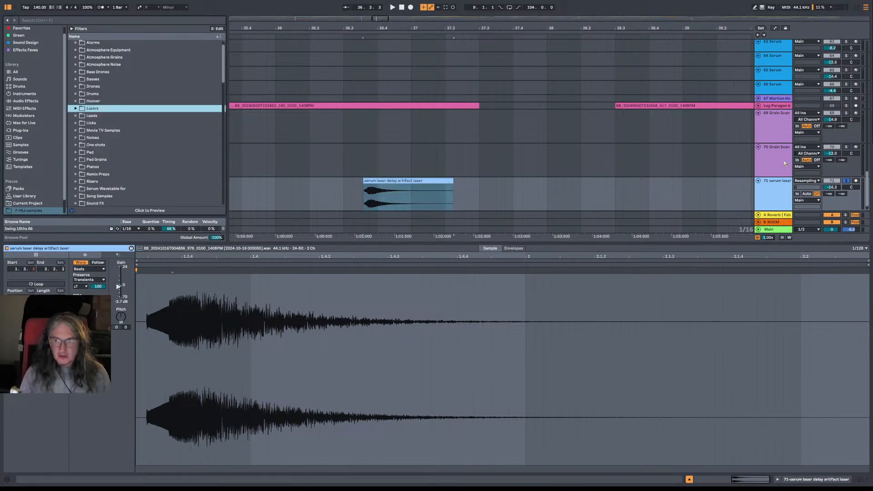
Step: Turn off solo on the serum laser track and deactivate the track
{"action": "left_click", "coordinate": [847, 181]}
{"action": "scroll", "coordinate": [552, 133], "scroll_direction": "up", "scroll_amount": 3}
{"action": "scroll", "coordinate": [591, 152], "scroll_direction": "down", "scroll_amount": 2}
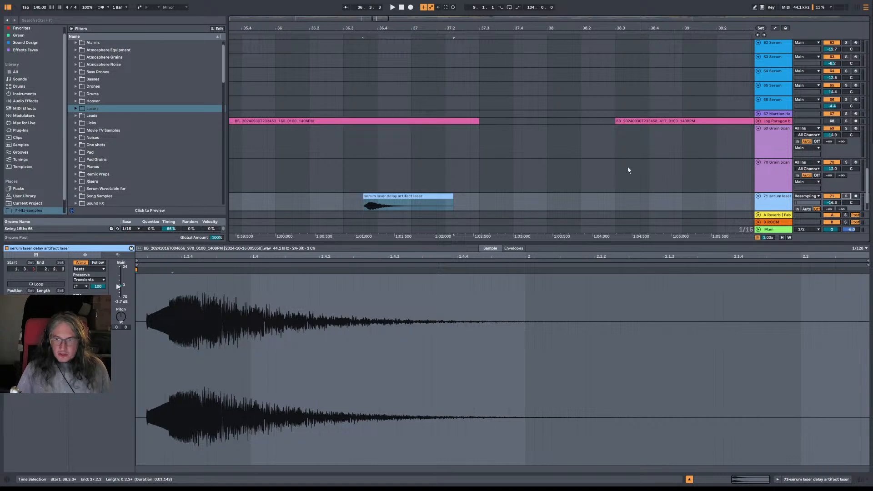
{"action": "left_click", "coordinate": [818, 197]}
{"action": "left_click", "coordinate": [825, 198]}
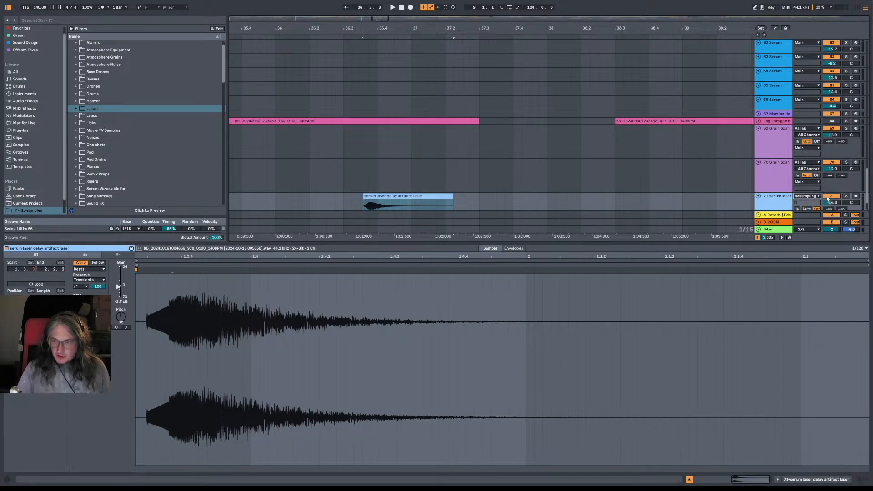
{"action": "left_click", "coordinate": [829, 197]}
Step: Return to track 33 Serum in the arrangement and open its Serum synth window
{"action": "scroll", "coordinate": [711, 88], "scroll_direction": "up", "scroll_amount": 3}
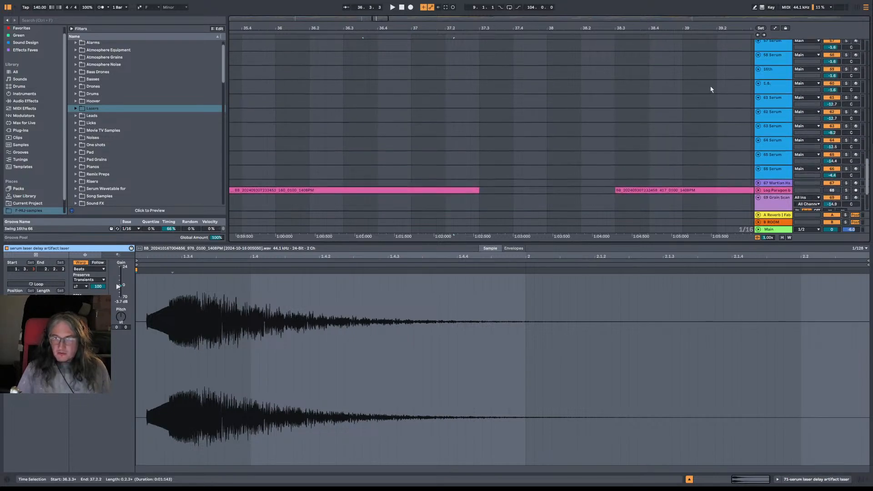
{"action": "left_click_drag", "start_coordinate": [676, 28], "coordinate": [677, 7]}
{"action": "scroll", "coordinate": [390, 108], "scroll_direction": "up", "scroll_amount": 11}
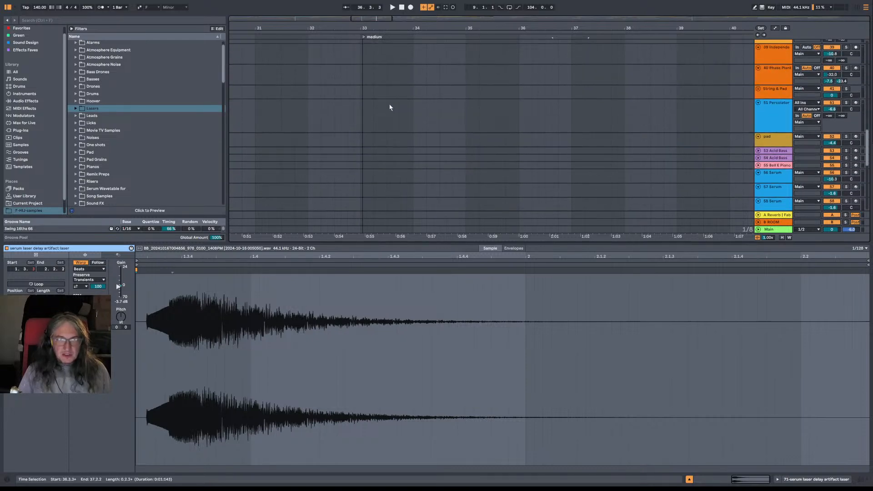
{"action": "scroll", "coordinate": [390, 105], "scroll_direction": "up", "scroll_amount": 7}
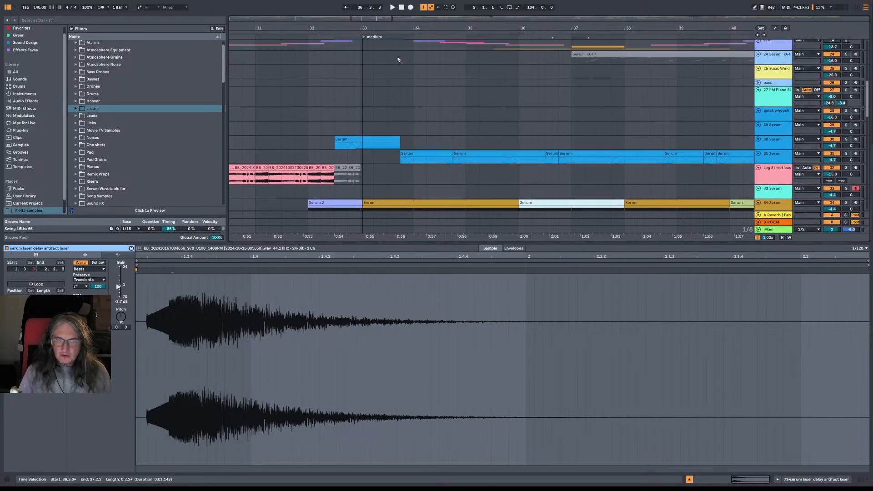
{"action": "left_click_drag", "start_coordinate": [396, 28], "coordinate": [390, 8]}
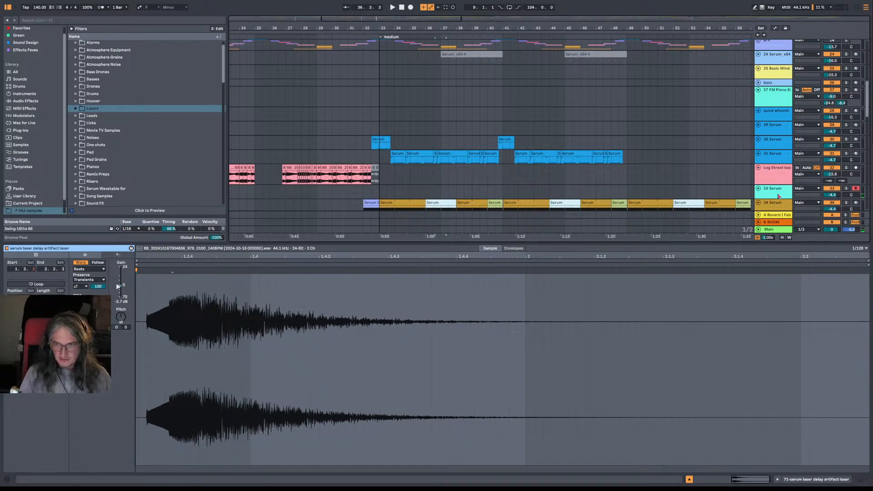
{"action": "left_click", "coordinate": [778, 194]}
{"action": "double_click", "coordinate": [780, 194]}
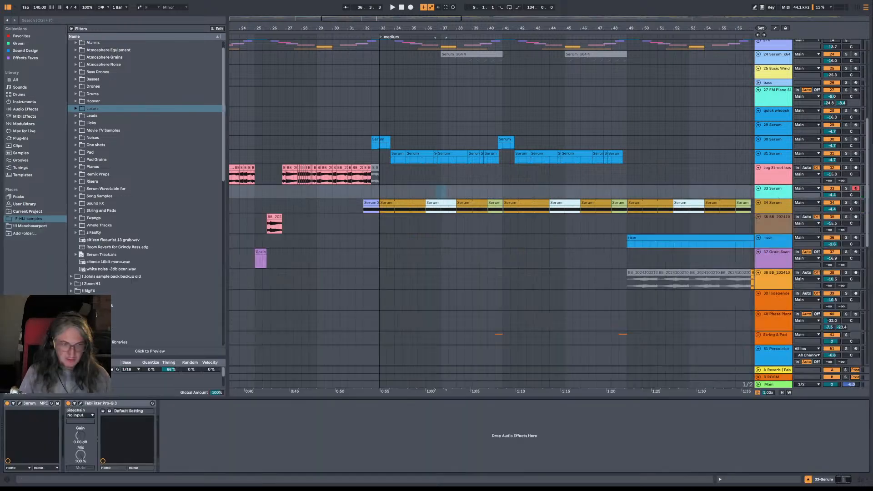
{"action": "left_click", "coordinate": [19, 404]}
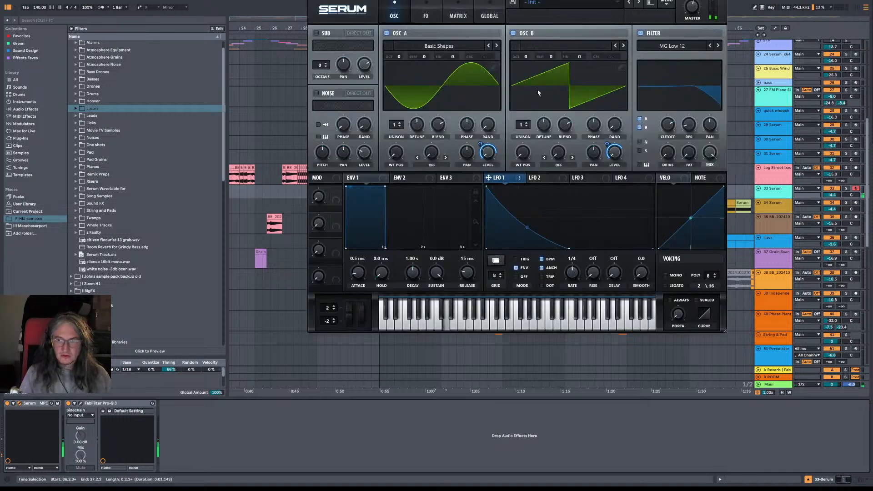
Step: Set Serum's delay times to 30.81 with unlinked left and right offsets of 0.879 and 1.102, and enable the compressor effect
{"action": "left_click", "coordinate": [433, 20]}
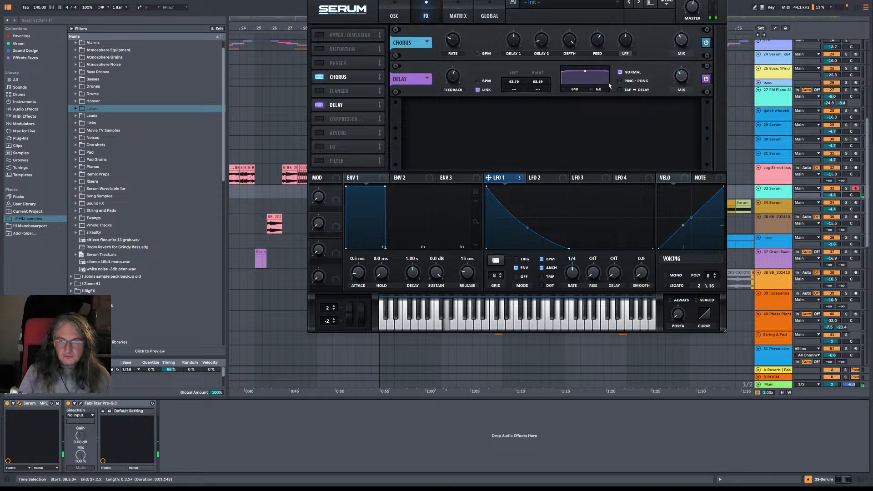
{"action": "left_click_drag", "start_coordinate": [521, 84], "coordinate": [467, 86]}
{"action": "left_click_drag", "start_coordinate": [504, 84], "coordinate": [548, 72]}
{"action": "left_click", "coordinate": [478, 90]}
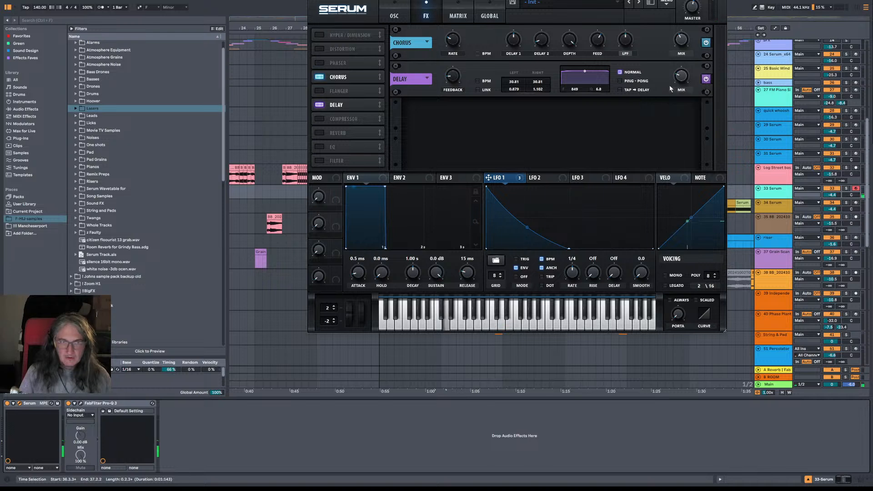
{"action": "left_click", "coordinate": [320, 119]}
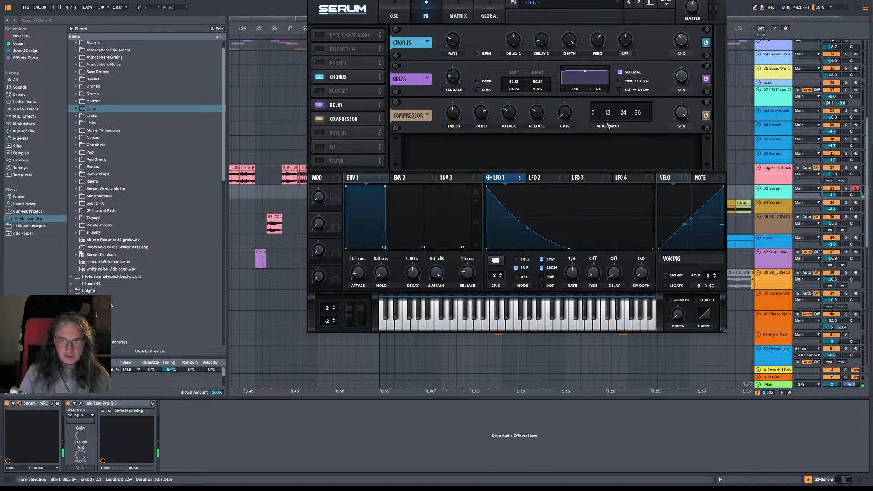
Step: Try multiband mode on the compressor, switch that effect off again, and set the delay mix to 15%
{"action": "left_click", "coordinate": [609, 125]}
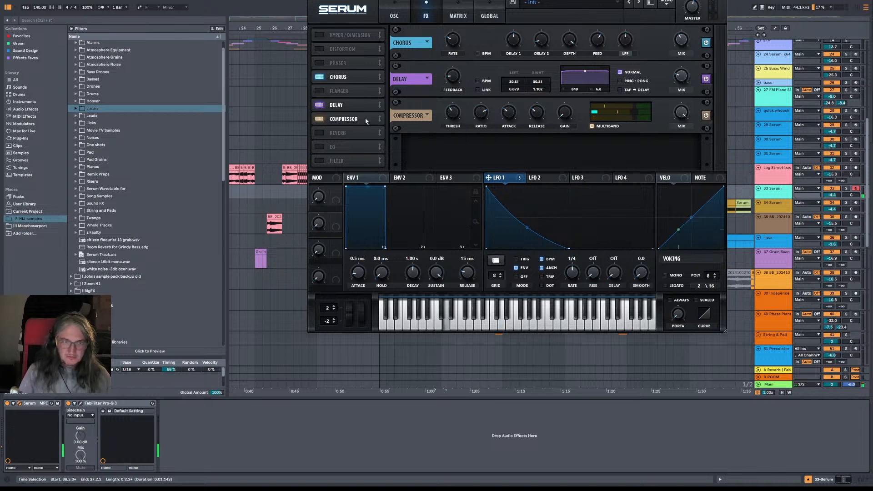
{"action": "left_click", "coordinate": [318, 120]}
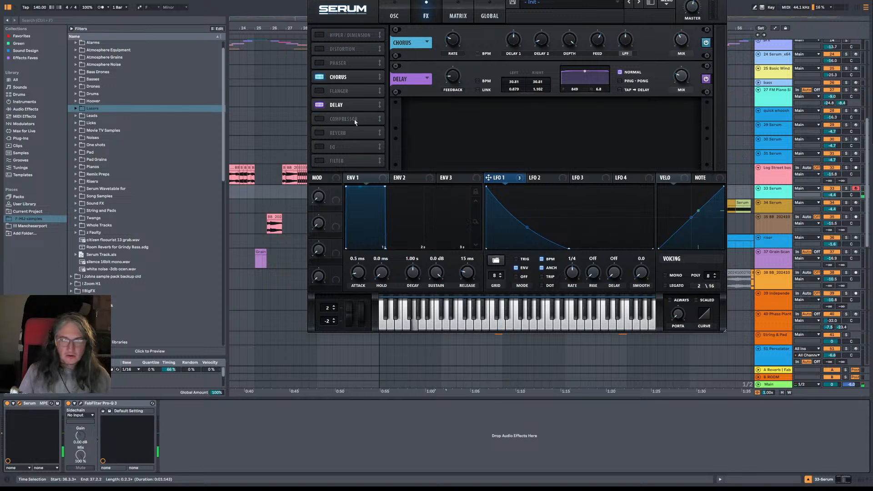
{"action": "left_click_drag", "start_coordinate": [681, 78], "coordinate": [680, 81]}
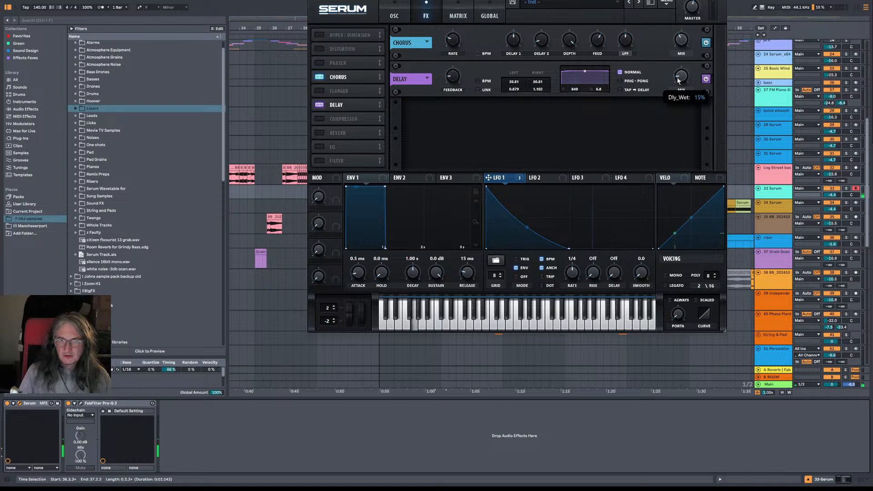
Step: Set Serum's oscillator quality to 4X in the global settings and check the LFO 1 assignments in the modulation matrix
{"action": "left_click", "coordinate": [402, 10]}
{"action": "left_click", "coordinate": [465, 12]}
{"action": "left_click", "coordinate": [492, 12]}
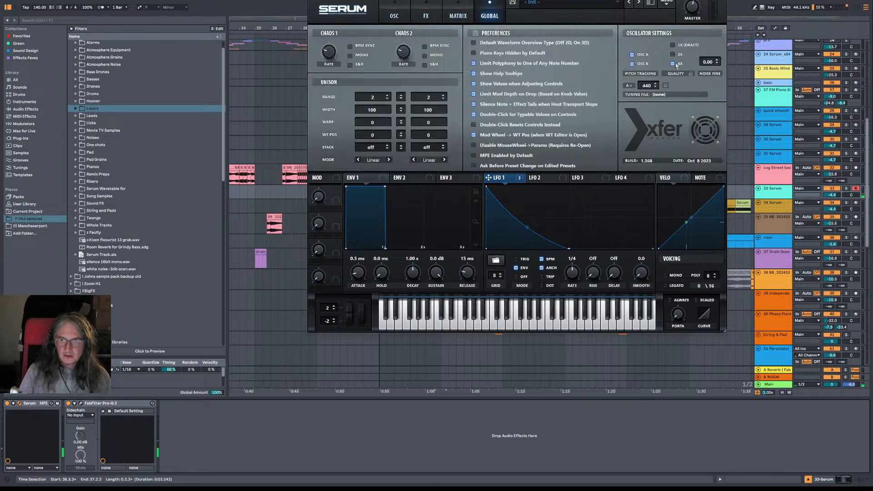
{"action": "left_click", "coordinate": [674, 64]}
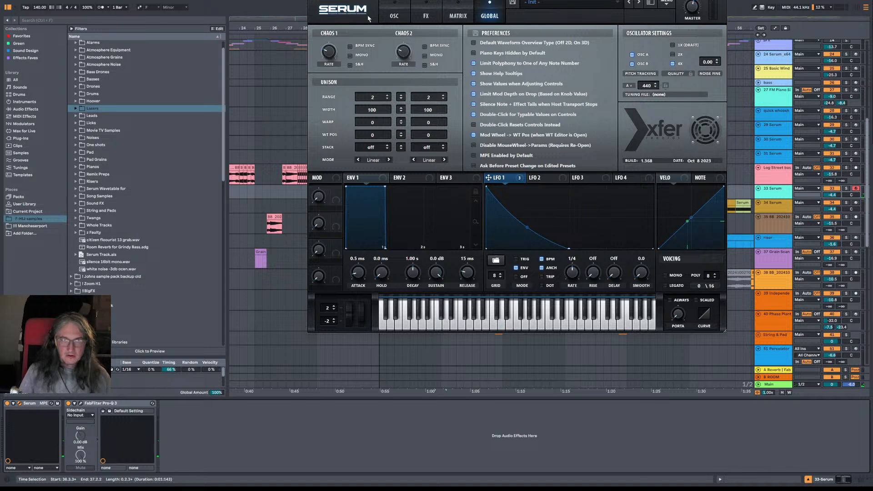
{"action": "left_click", "coordinate": [426, 15]}
{"action": "left_click", "coordinate": [394, 15]}
{"action": "left_click", "coordinate": [460, 14]}
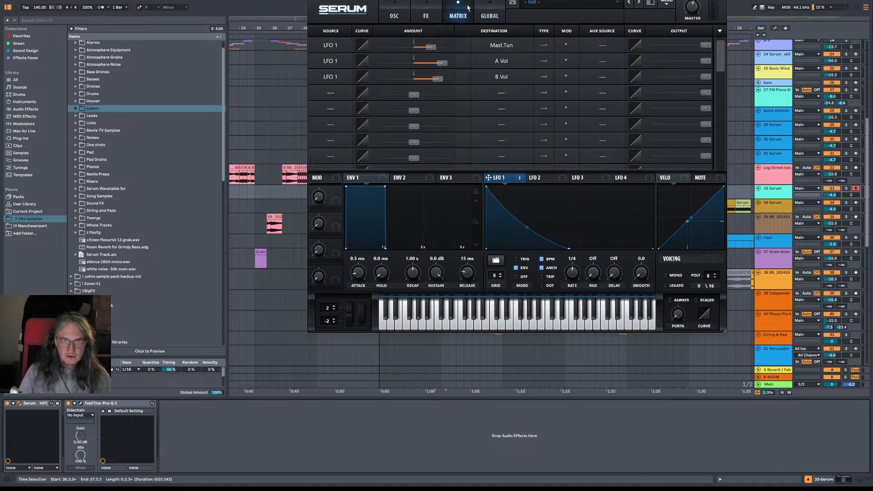
{"action": "left_click", "coordinate": [487, 16]}
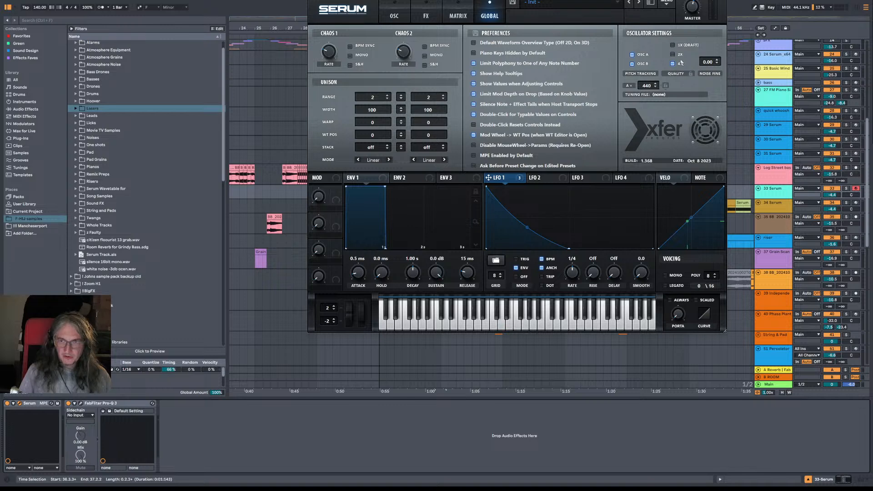
{"action": "left_click", "coordinate": [467, 14]}
{"action": "left_click", "coordinate": [426, 14]}
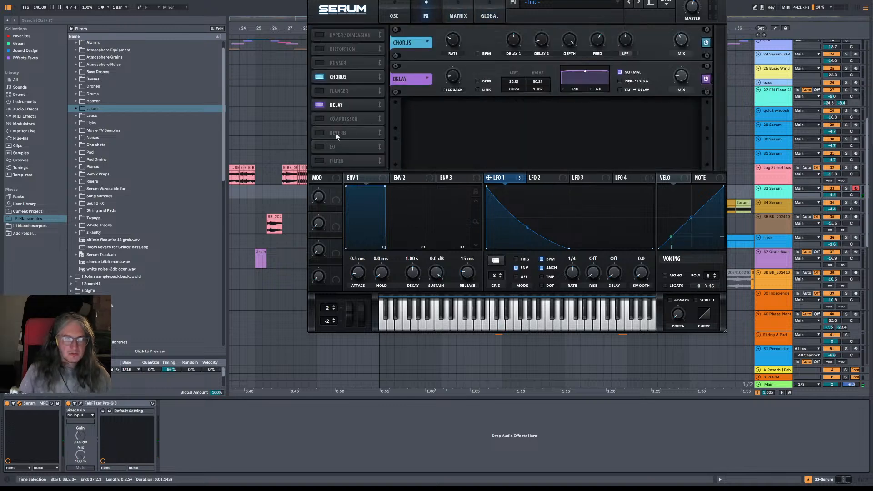
Step: Enable Serum's filter effect and choose the Cmb + flanges type
{"action": "left_click", "coordinate": [339, 162]}
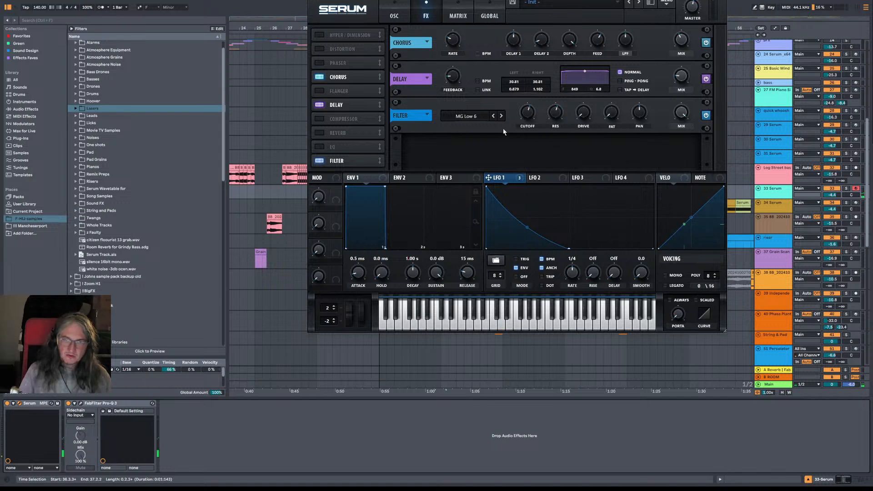
{"action": "left_click", "coordinate": [466, 117]}
{"action": "mouse_move", "coordinate": [463, 142]}
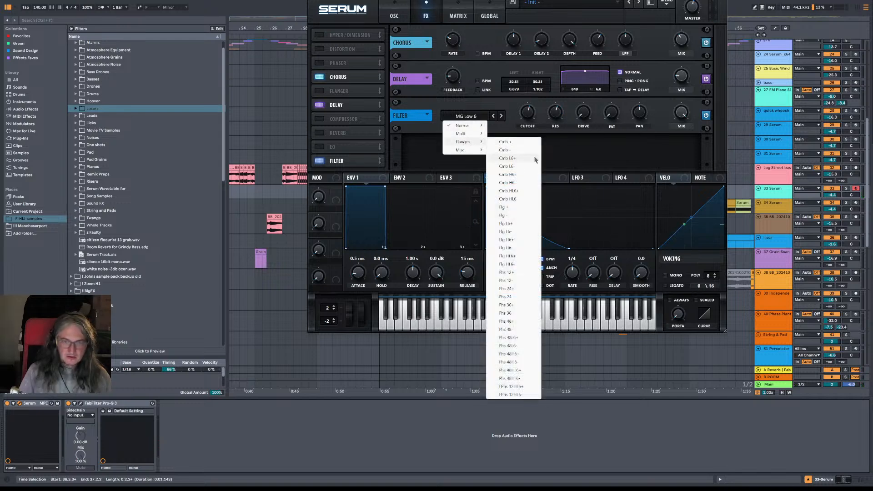
{"action": "left_click", "coordinate": [503, 142]}
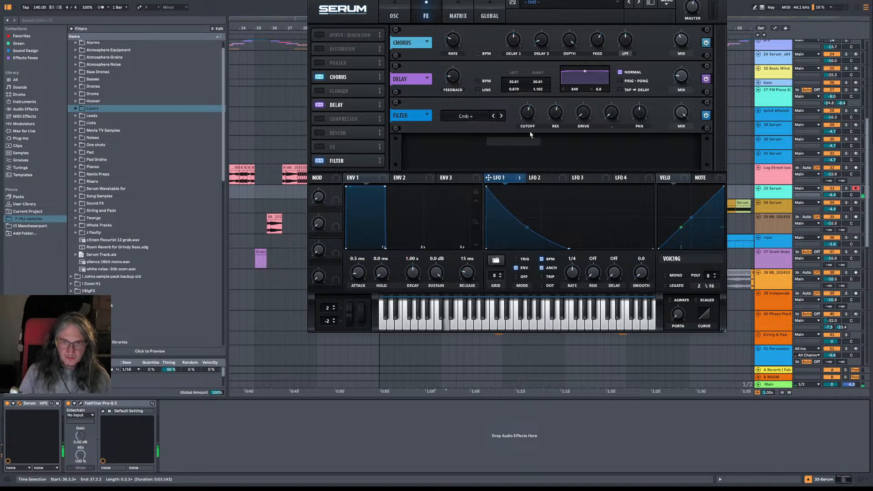
Step: Adjust the comb filter's cutoff and raise its drive, with LFO 1 modulating the cutoff
{"action": "mouse_move", "coordinate": [533, 119]}
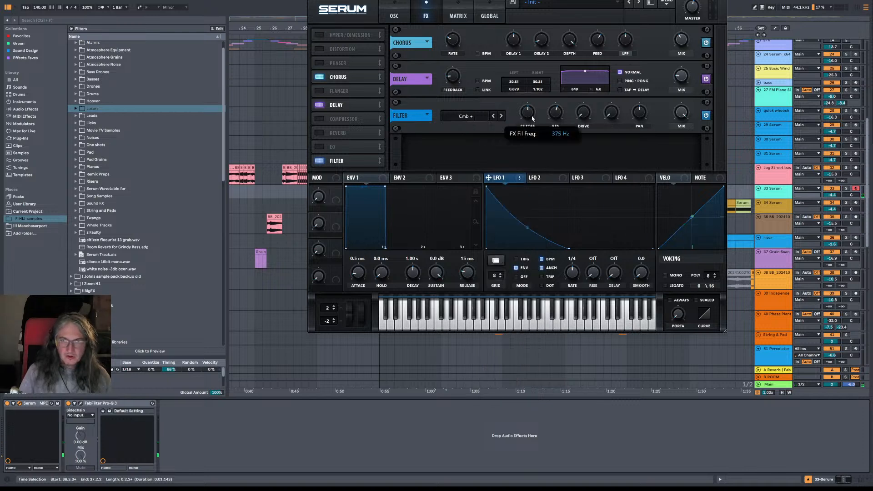
{"action": "left_click_drag", "start_coordinate": [535, 121], "coordinate": [534, 117]}
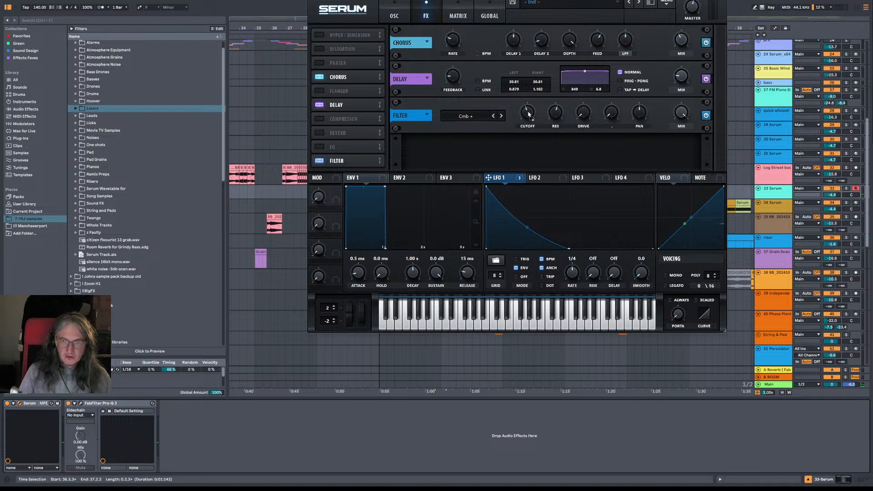
{"action": "left_click_drag", "start_coordinate": [529, 114], "coordinate": [529, 117]}
{"action": "left_click_drag", "start_coordinate": [676, 138], "coordinate": [677, 110]}
{"action": "left_click_drag", "start_coordinate": [552, 116], "coordinate": [594, 83]}
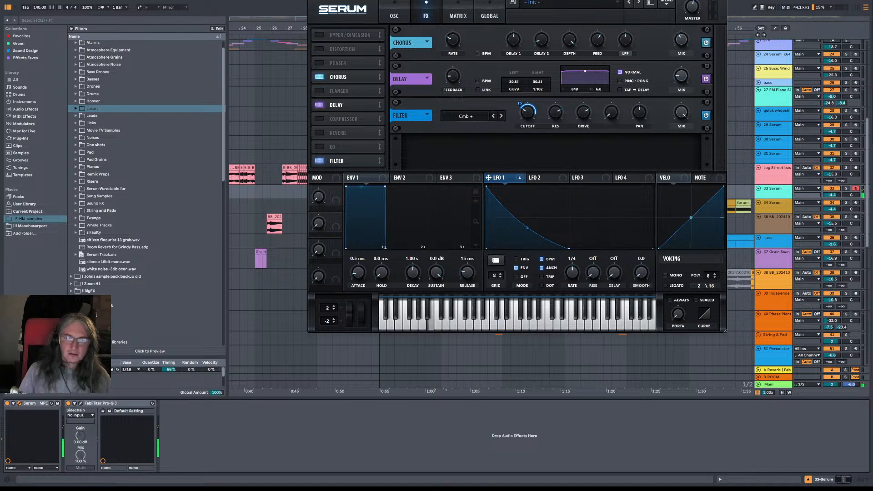
Step: Hide the synth window and audition the arrangement around bars 36, 32 and 29
{"action": "key", "text": "ctrl+alt+p"}
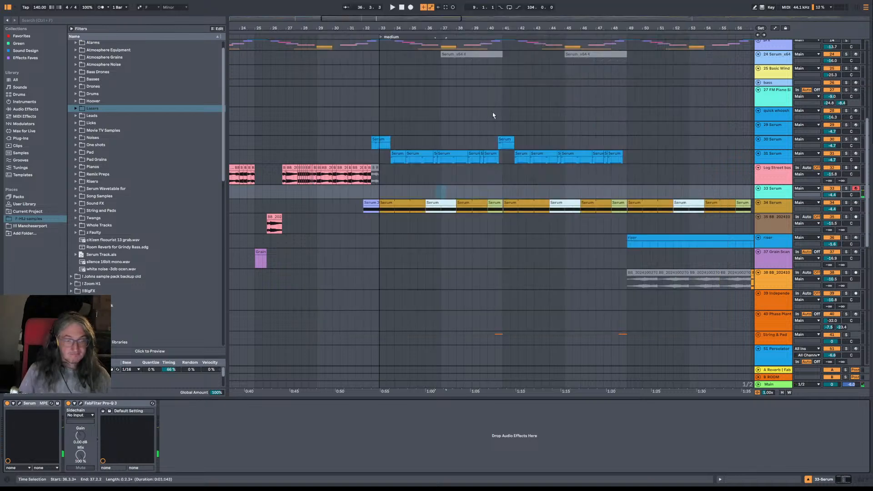
{"action": "key", "text": "space"}
{"action": "key", "text": "space"}
{"action": "key", "text": "space"}
{"action": "key", "text": "space"}
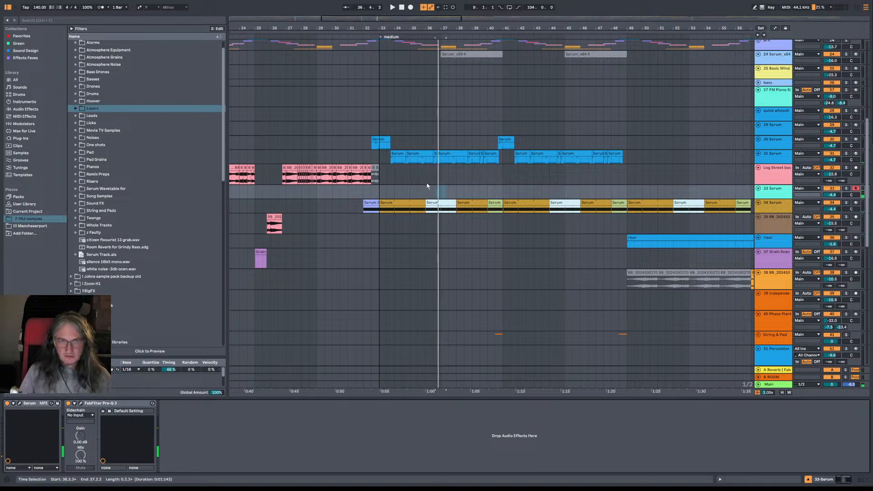
{"action": "left_click", "coordinate": [362, 191]}
{"action": "key", "text": "space"}
{"action": "key", "text": "space"}
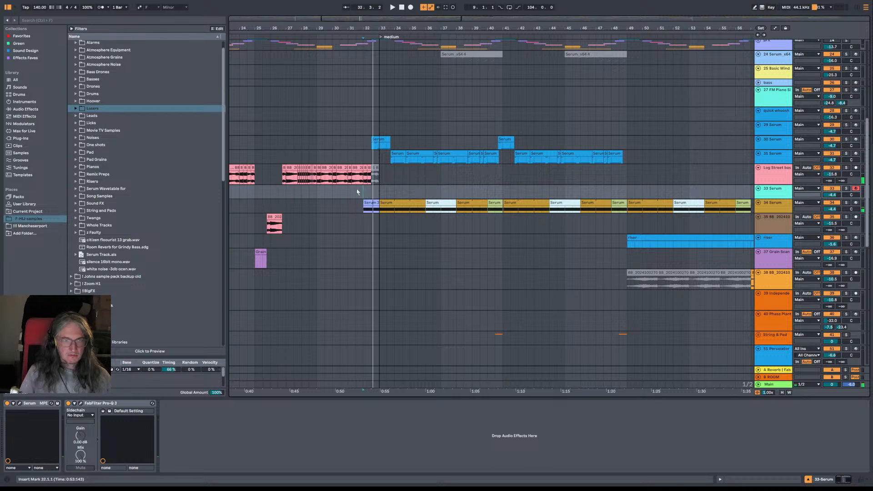
{"action": "left_click", "coordinate": [316, 191]}
{"action": "scroll", "coordinate": [434, 191], "scroll_direction": "left", "scroll_amount": 5}
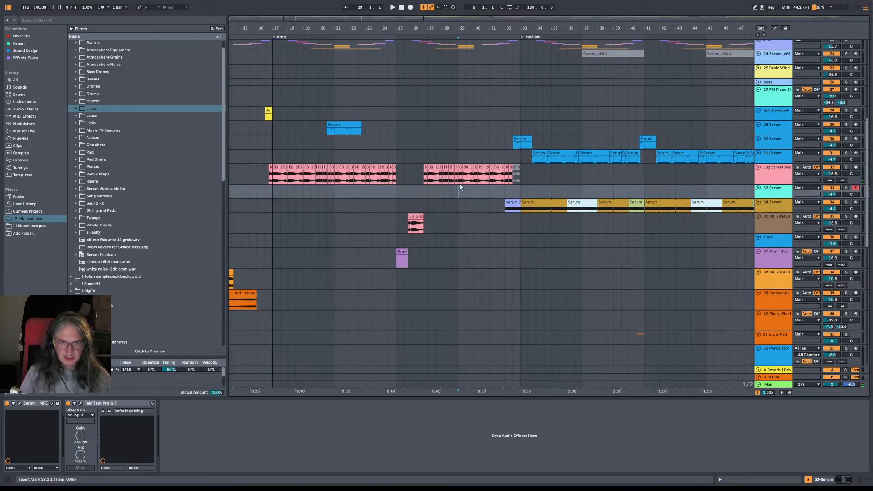
{"action": "key", "text": "space"}
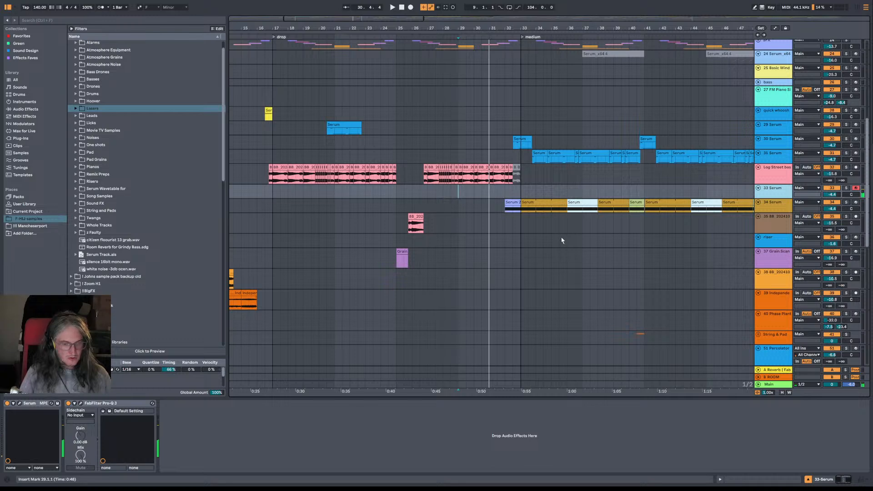
Step: Reopen Serum's effects, replace LFO 1 with LFO 2 as the filter cutoff's modulator, and move LFO 2's peak slightly earlier
{"action": "left_click", "coordinate": [19, 404]}
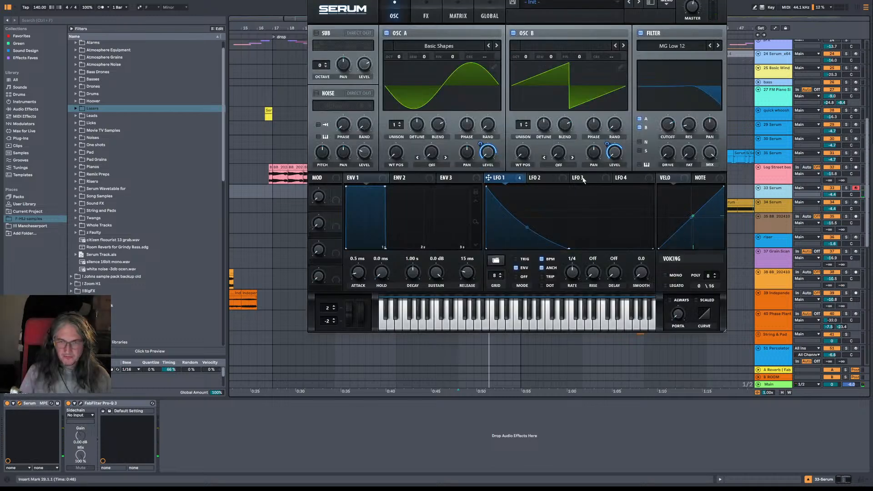
{"action": "left_click", "coordinate": [436, 15]}
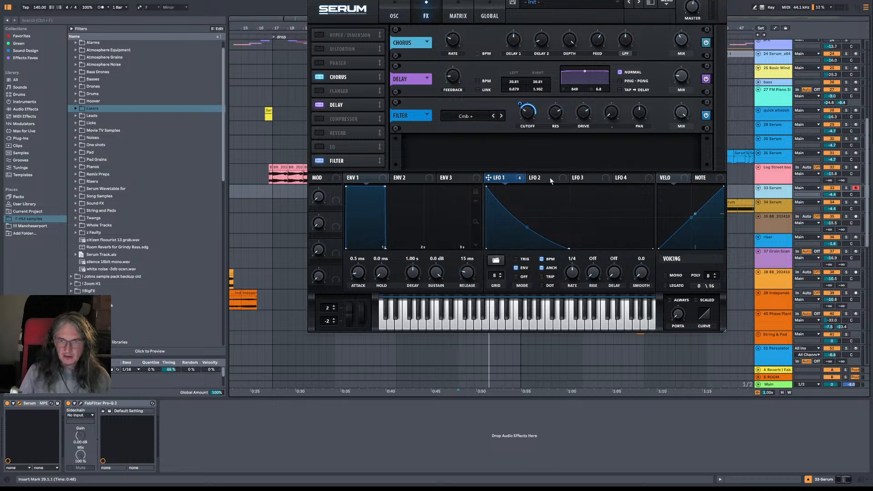
{"action": "left_click_drag", "start_coordinate": [557, 181], "coordinate": [532, 122]}
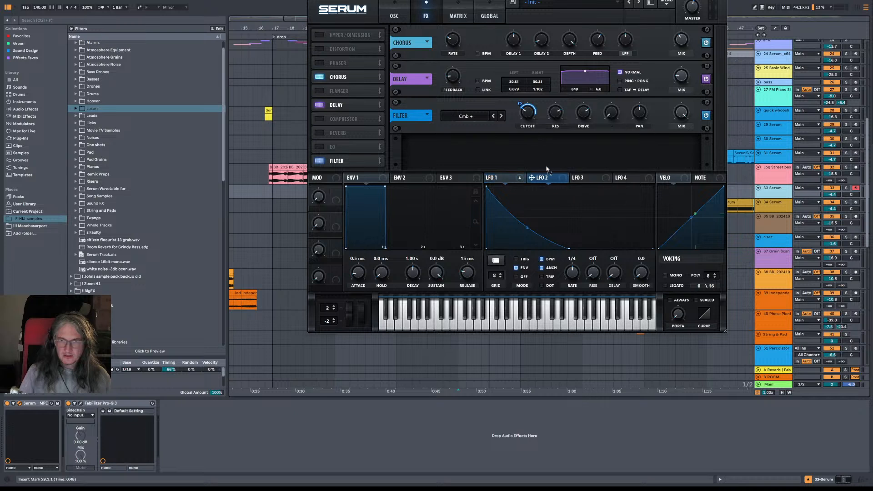
{"action": "right_click", "coordinate": [525, 115]}
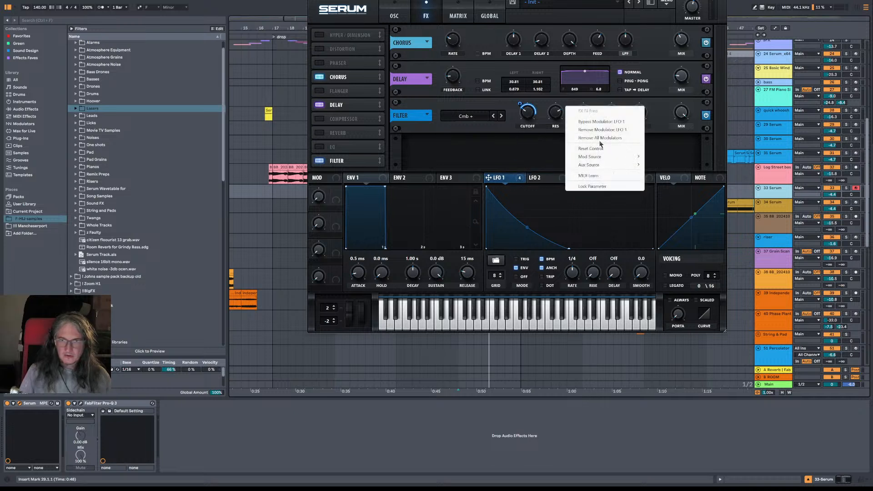
{"action": "left_click", "coordinate": [605, 130]}
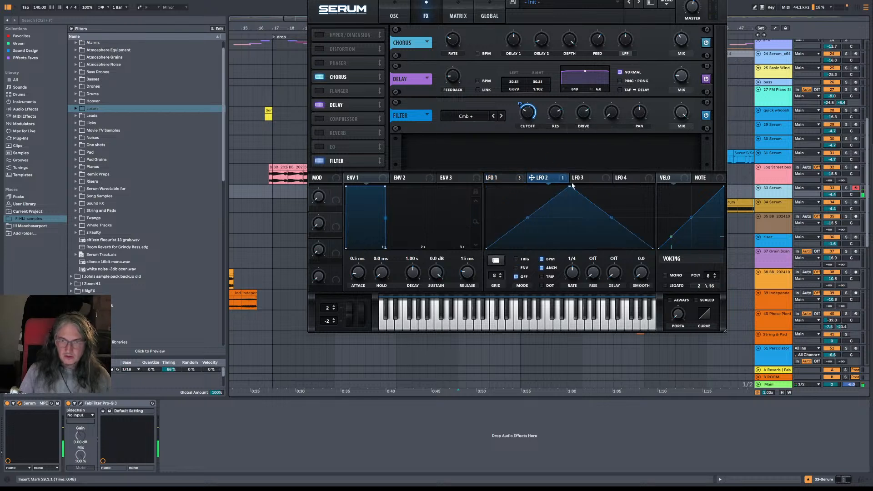
{"action": "mouse_move", "coordinate": [569, 187]}
{"action": "left_mouse_down"}
{"action": "mouse_move", "coordinate": [498, 187]}
{"action": "mouse_move", "coordinate": [573, 188]}
{"action": "mouse_move", "coordinate": [557, 187]}
{"action": "left_mouse_up"}
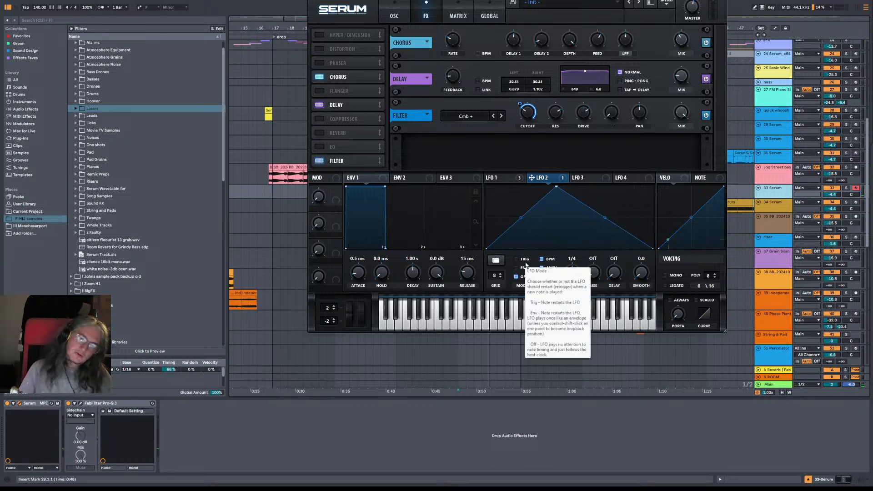
Step: Compare LFO 2's trigger, envelope and off modes, and leave it in Env mode
{"action": "left_click", "coordinate": [525, 269]}
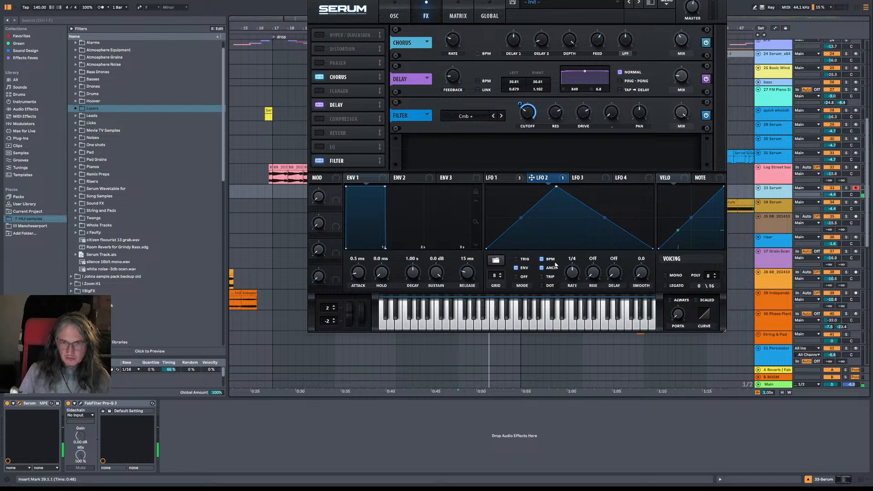
{"action": "left_click", "coordinate": [525, 260]}
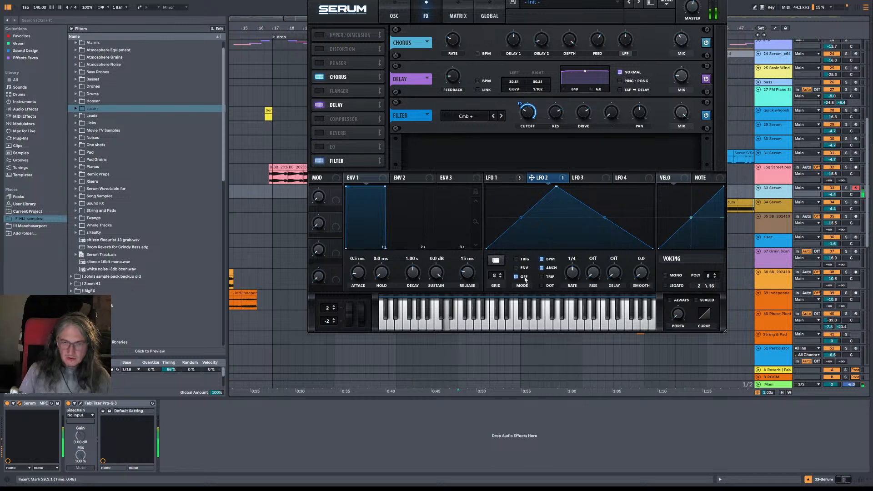
{"action": "left_click", "coordinate": [525, 277]}
{"action": "left_click", "coordinate": [524, 271]}
{"action": "left_click", "coordinate": [527, 271]}
Step: Bypass all modulation destinations of LFO 2
{"action": "right_click", "coordinate": [549, 177]}
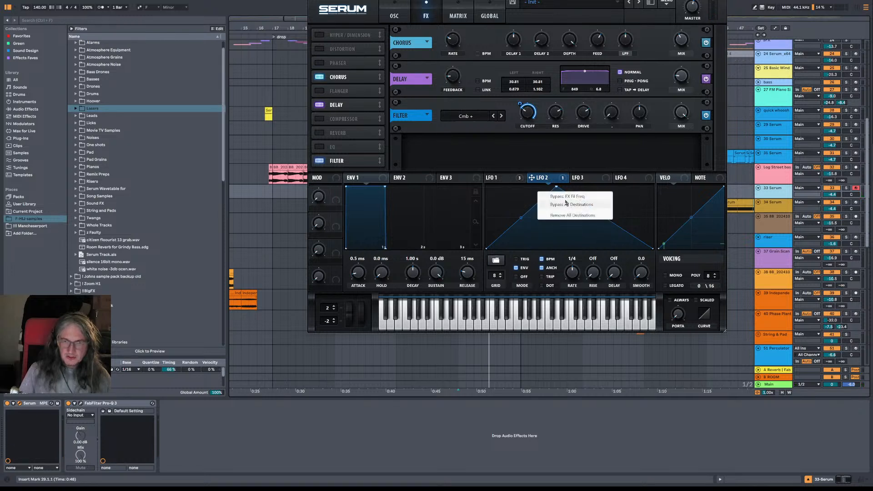
{"action": "left_click", "coordinate": [560, 183]}
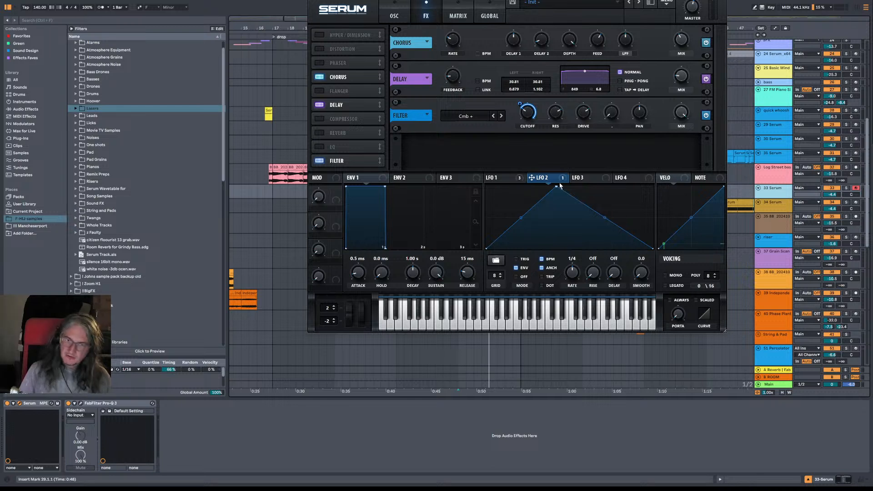
{"action": "right_click", "coordinate": [556, 180]}
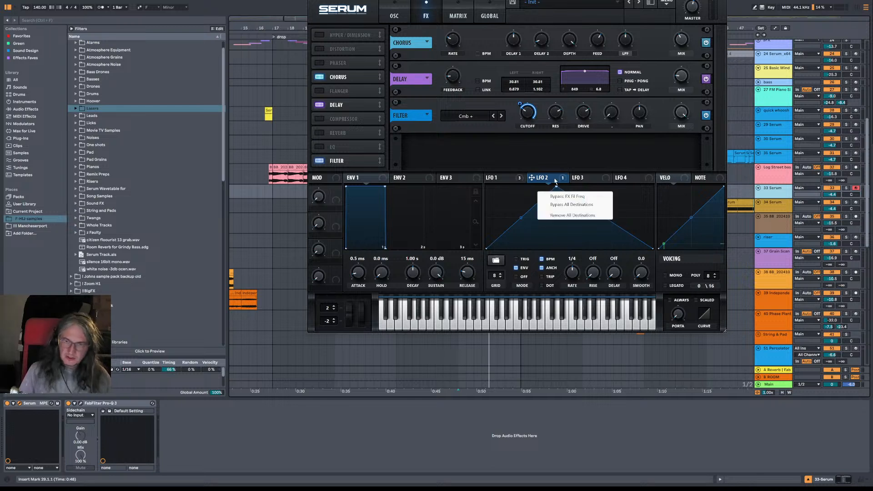
{"action": "left_click", "coordinate": [575, 206]}
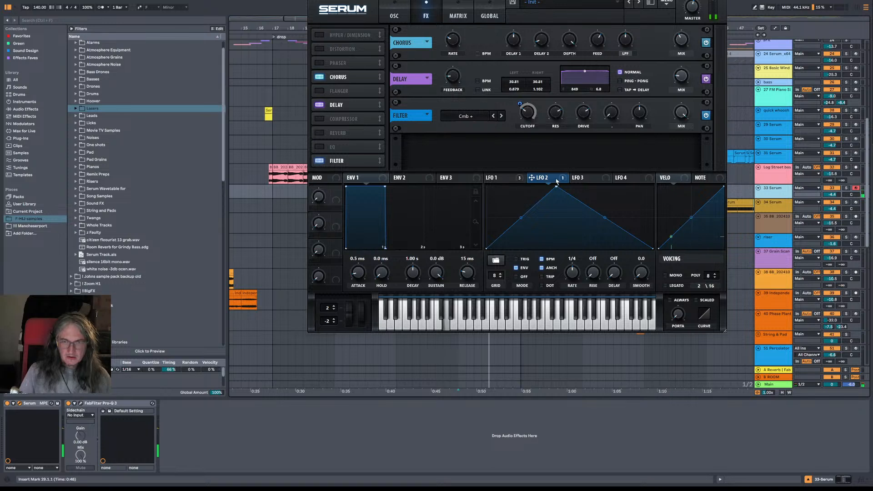
Step: Modulate the effects filter's cutoff with Env 2 at an amount of 43, and set Env 2's release to 446 ms
{"action": "left_click", "coordinate": [403, 180]}
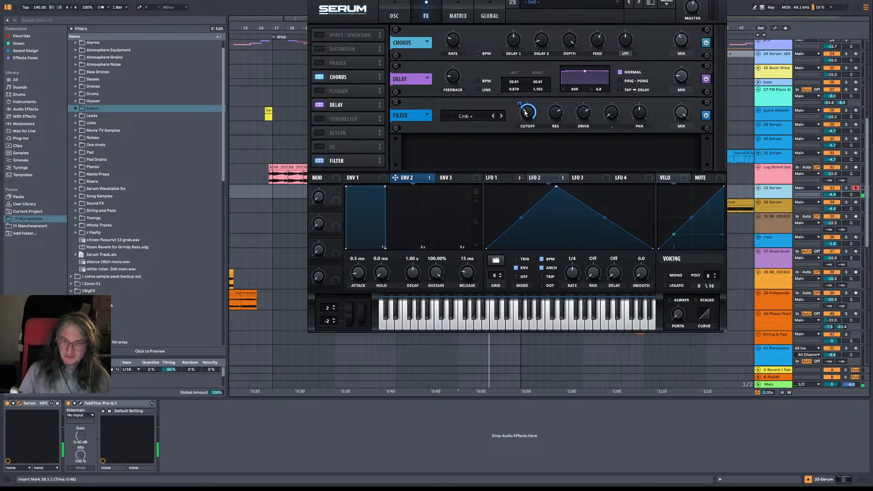
{"action": "mouse_move", "coordinate": [470, 272]}
{"action": "left_mouse_down"}
{"action": "mouse_move", "coordinate": [473, 259]}
{"action": "mouse_move", "coordinate": [479, 265]}
{"action": "left_mouse_up"}
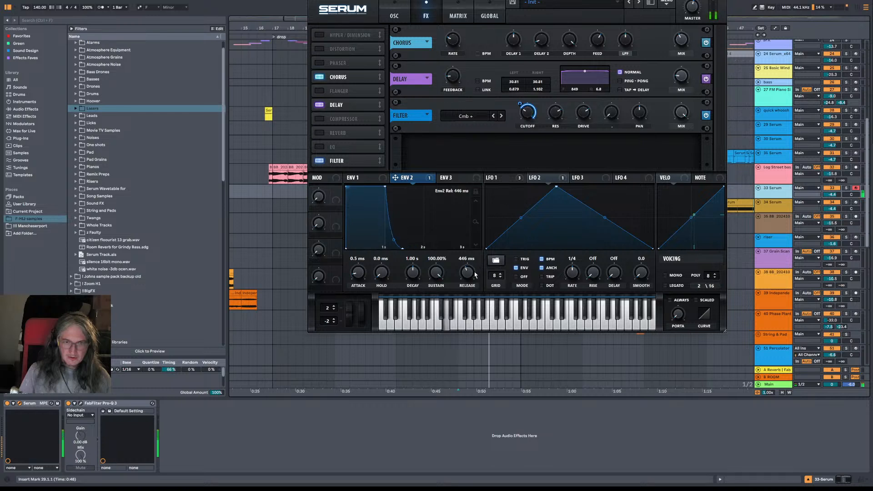
{"action": "left_click", "coordinate": [520, 104]}
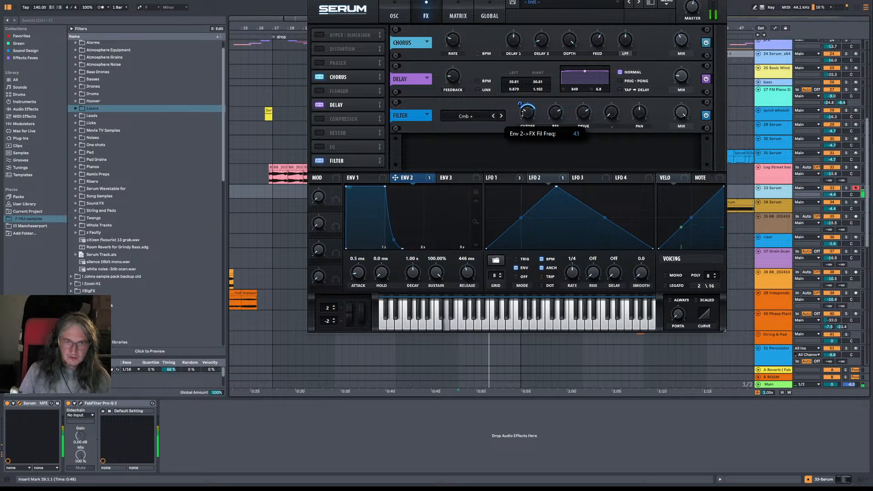
Step: Shape Env 2 with a 708 ms decay and 0% sustain, and readjust its modulation depth on the filter cutoff
{"action": "left_click_drag", "start_coordinate": [412, 272], "coordinate": [420, 384]}
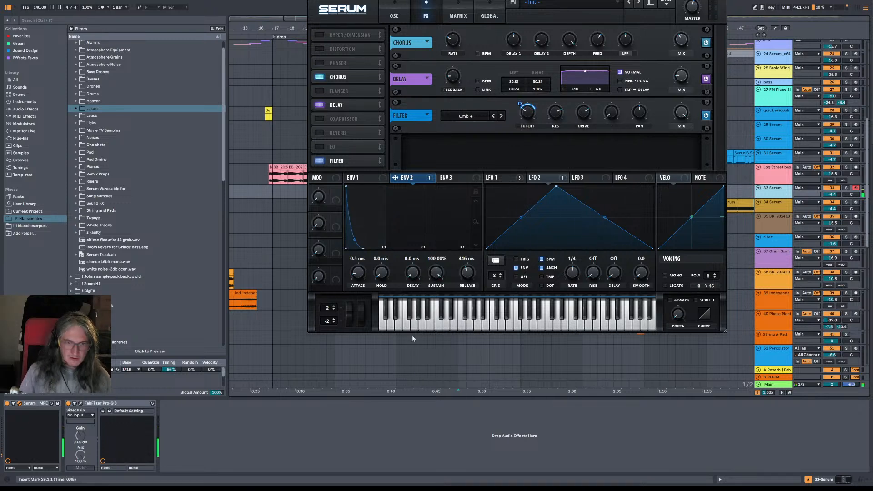
{"action": "left_click_drag", "start_coordinate": [419, 272], "coordinate": [412, 358]}
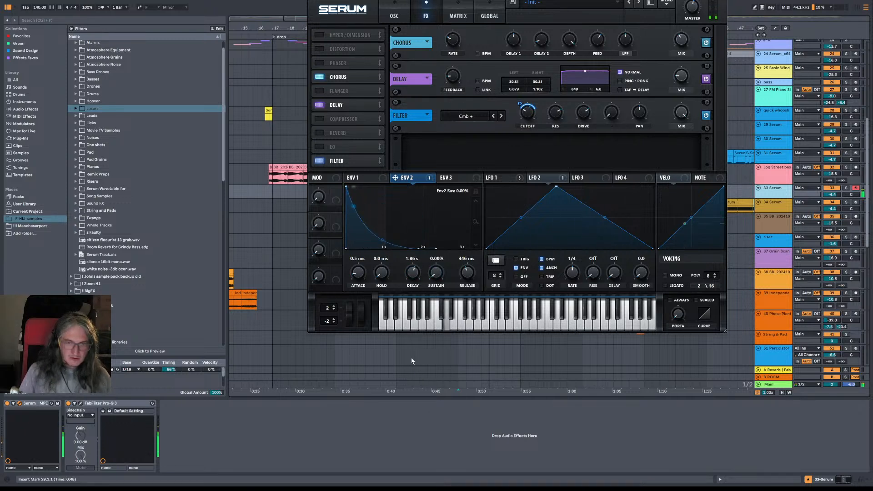
{"action": "left_click_drag", "start_coordinate": [420, 275], "coordinate": [420, 281]}
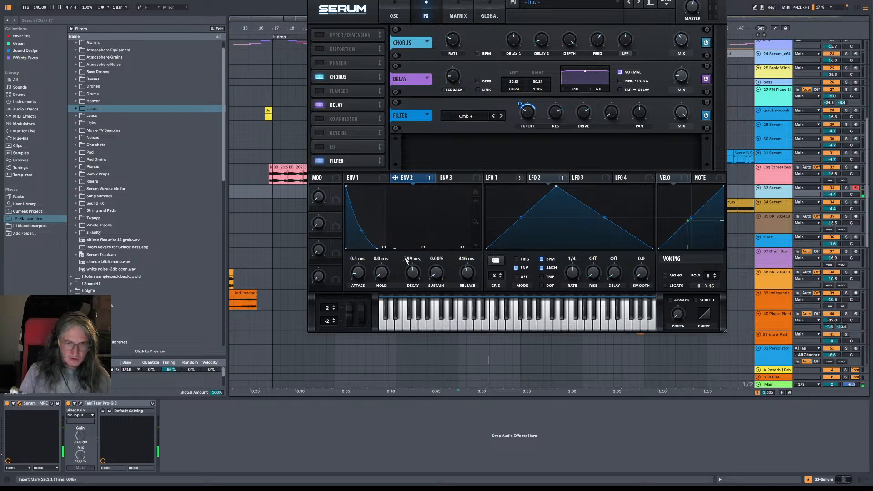
{"action": "left_click_drag", "start_coordinate": [377, 247], "coordinate": [374, 248]}
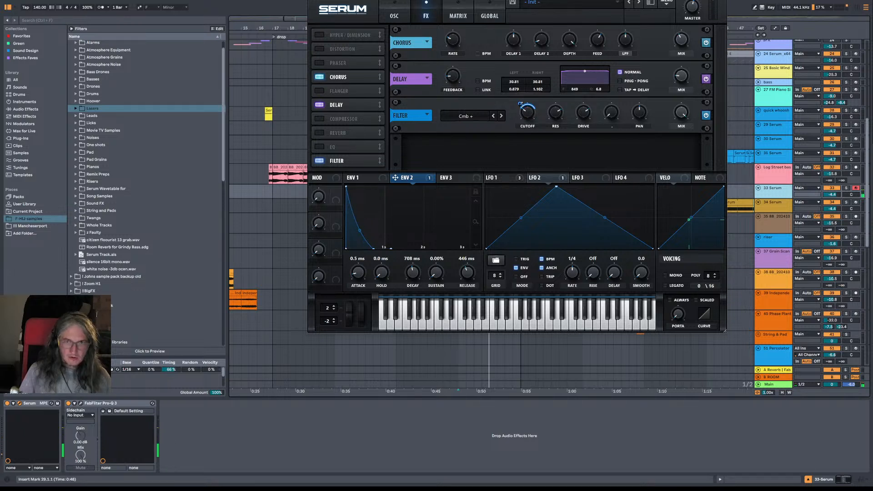
{"action": "left_click_drag", "start_coordinate": [521, 103], "coordinate": [523, 107]}
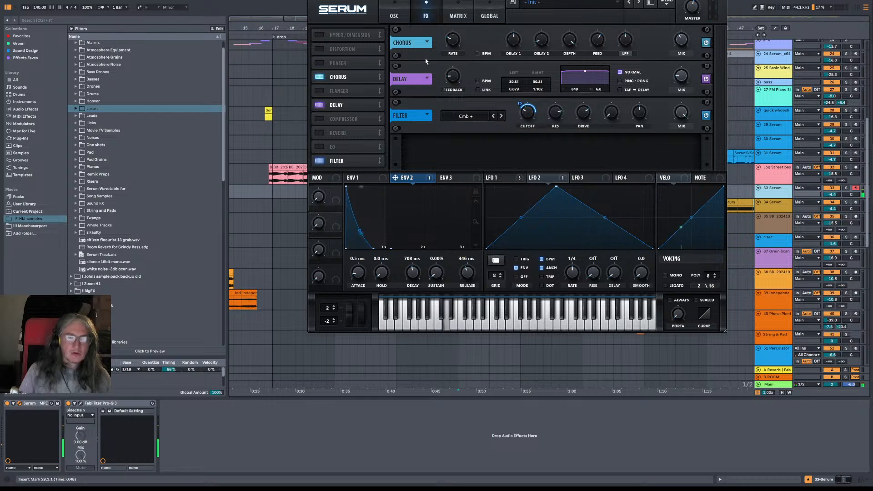
Step: Check the chorus effect and LFO 1's modulation, and set Env 1's release to 11 ms
{"action": "left_click", "coordinate": [707, 43]}
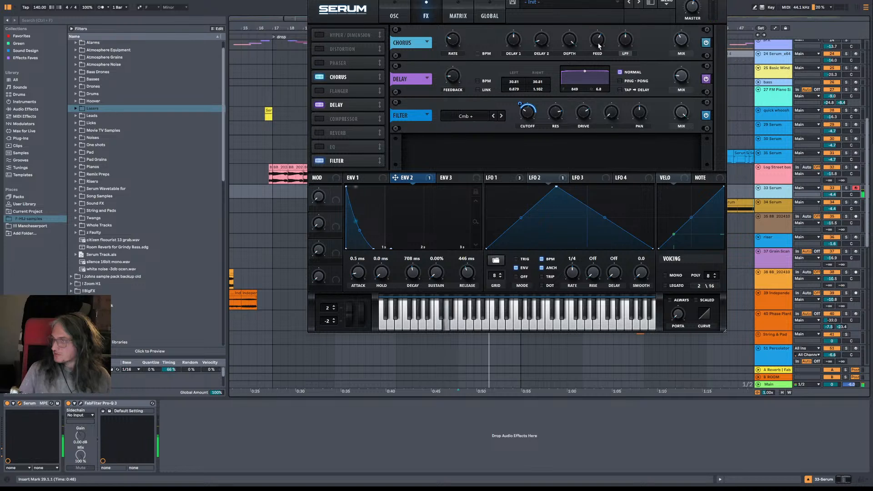
{"action": "left_click", "coordinate": [509, 181]}
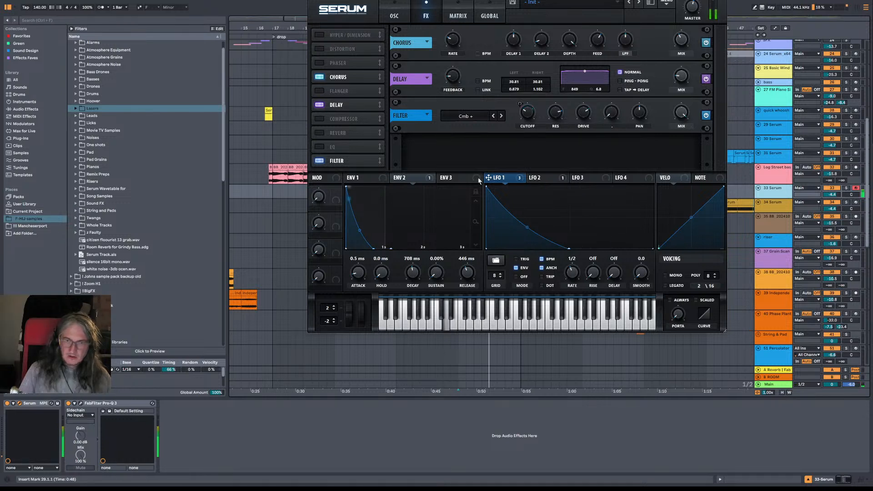
{"action": "left_click_drag", "start_coordinate": [487, 188], "coordinate": [494, 183]}
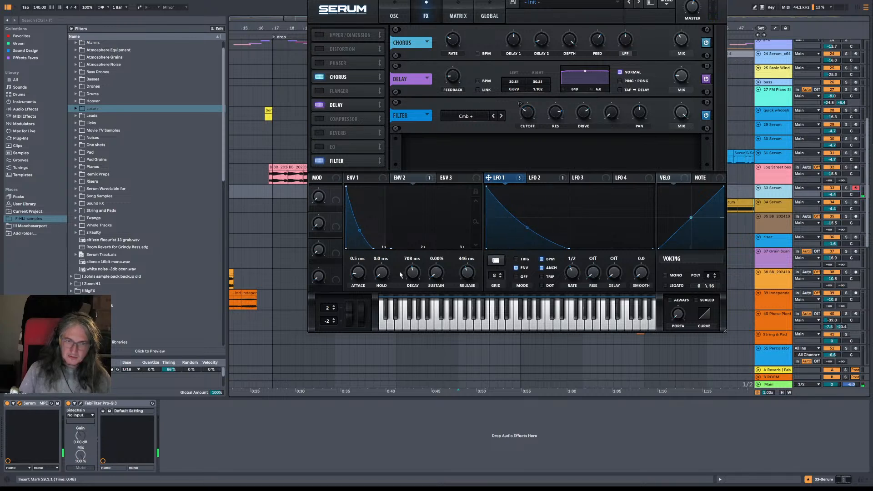
{"action": "left_click", "coordinate": [367, 182]}
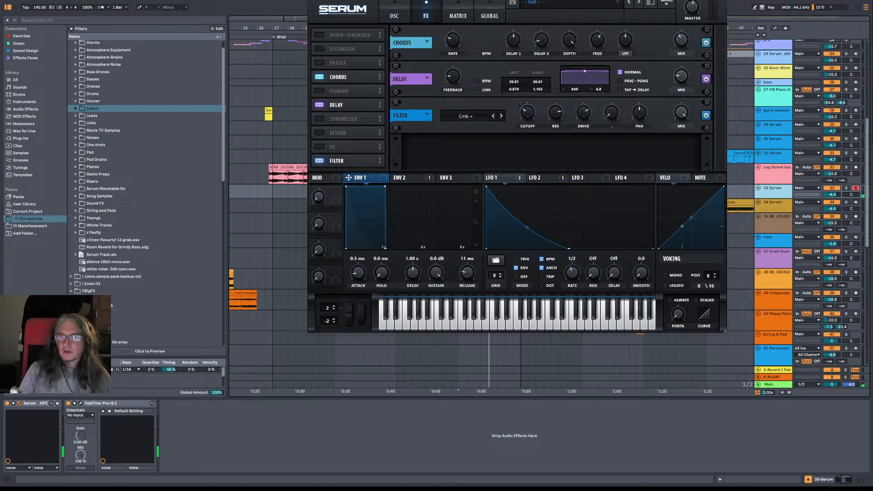
Step: Hide the plug-in window and add Echo from the favorites to the Serum track, with 37% dry/wet and 1/8 delay times
{"action": "key", "text": "ctrl+alt+p"}
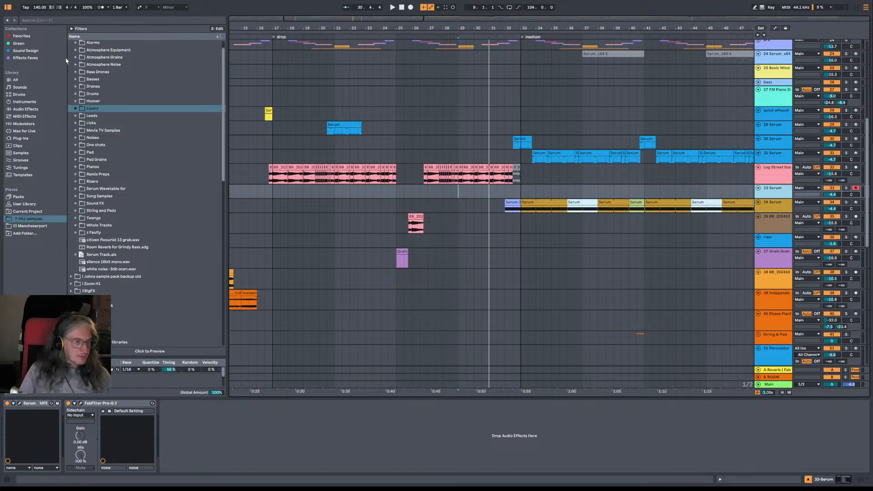
{"action": "left_click", "coordinate": [22, 37]}
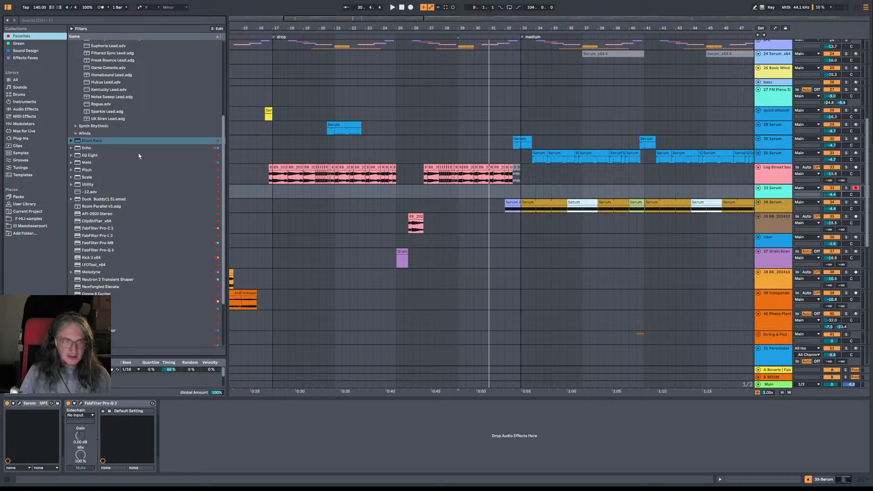
{"action": "double_click", "coordinate": [99, 148]}
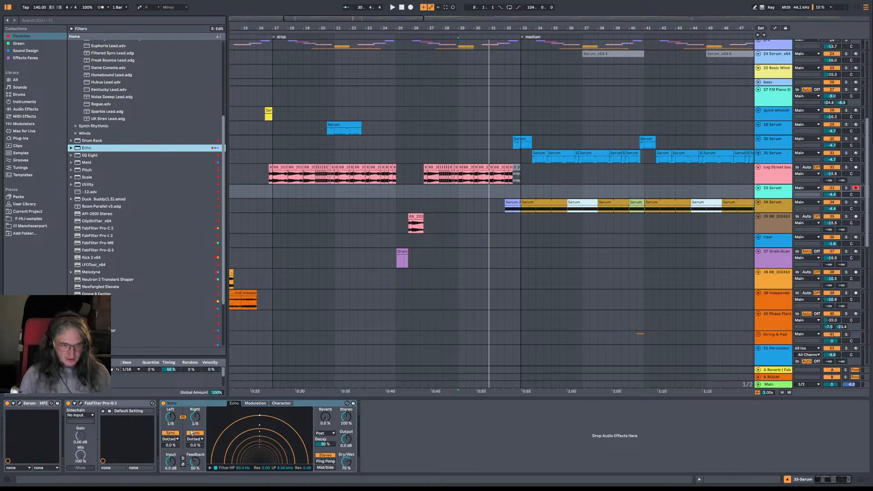
{"action": "left_click_drag", "start_coordinate": [352, 462], "coordinate": [351, 477]}
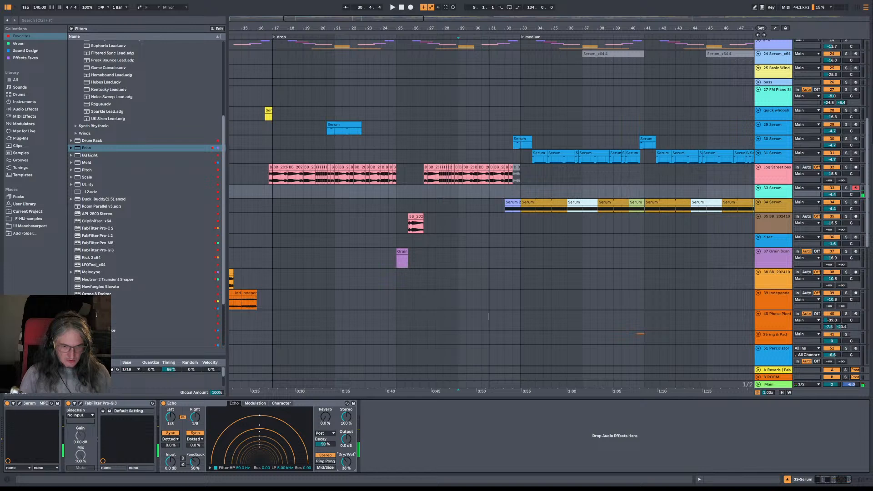
{"action": "left_click_drag", "start_coordinate": [195, 417], "coordinate": [195, 424]}
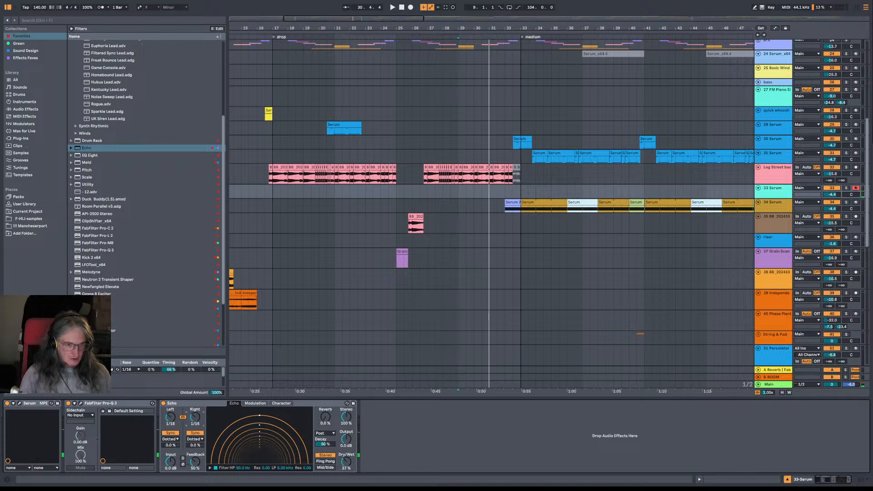
{"action": "left_click_drag", "start_coordinate": [195, 424], "coordinate": [195, 417]}
Step: Play the arrangement from bar 29 to audition the Serum sound with Echo in context
{"action": "key", "text": "space"}
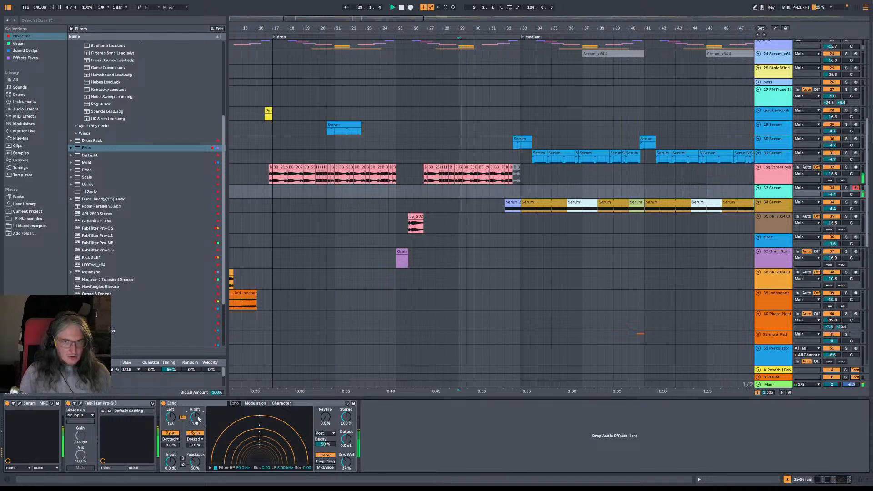
{"action": "key", "text": "space"}
{"action": "key", "text": "space"}
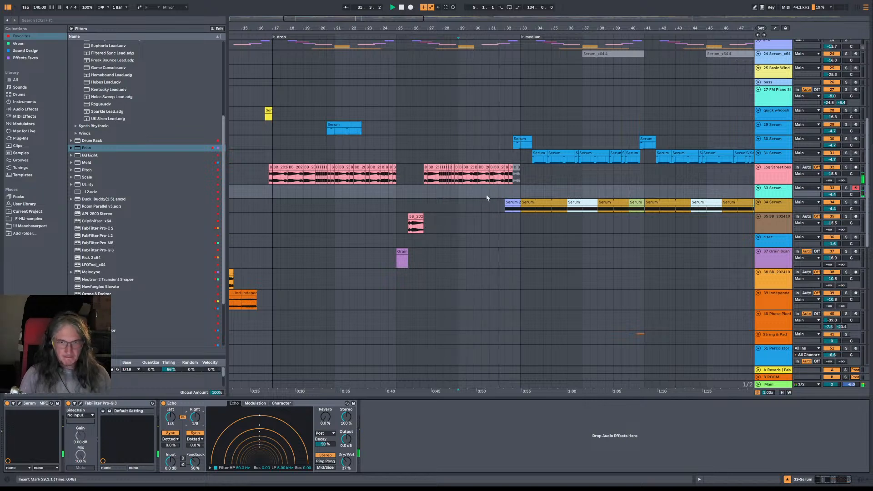
Step: Record a MIDI clip on the 33 Serum track starting at bar 29, and play it back
{"action": "left_click", "coordinate": [457, 191]}
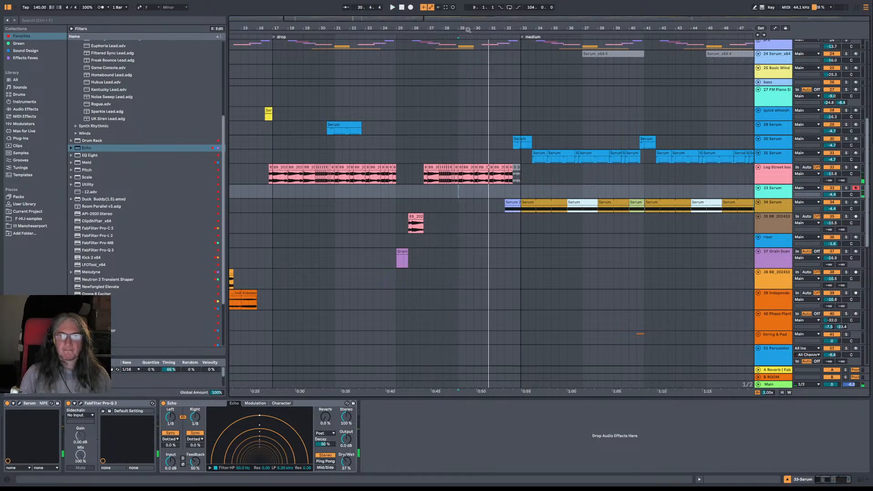
{"action": "left_click", "coordinate": [410, 8]}
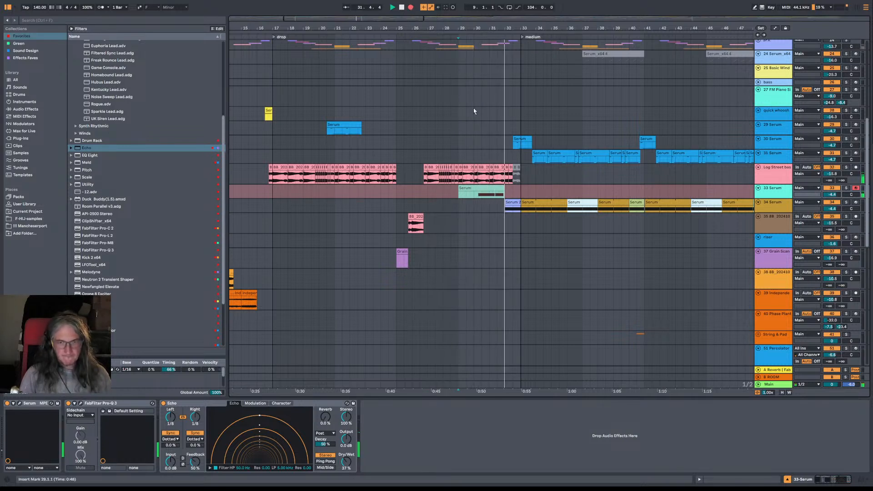
{"action": "key", "text": "space"}
{"action": "key", "text": "space"}
Step: Open the recorded Serum clip and move its two D2 notes earlier, to start at 2.1.2 and 3.1.2
{"action": "double_click", "coordinate": [496, 188]}
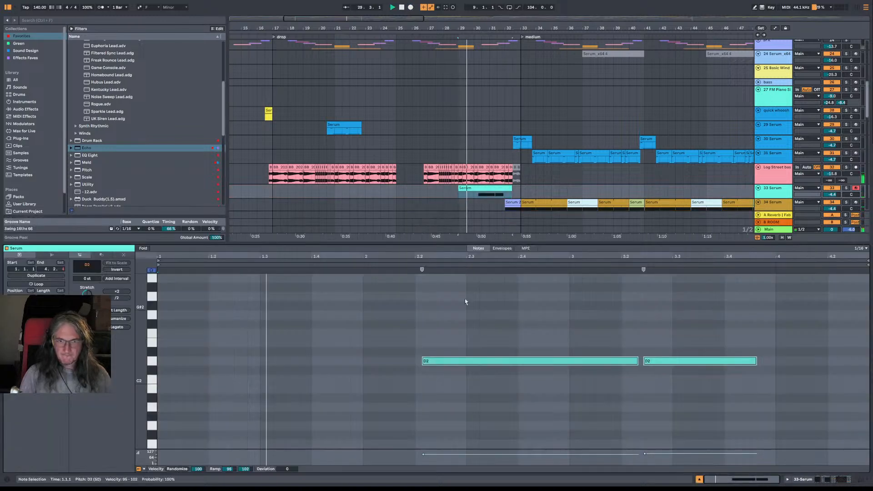
{"action": "left_click_drag", "start_coordinate": [437, 362], "coordinate": [390, 362]}
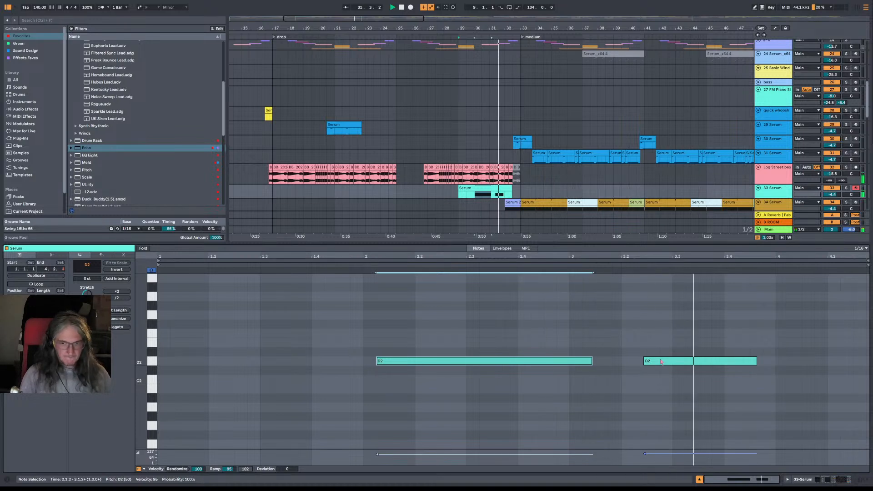
{"action": "left_click_drag", "start_coordinate": [657, 363], "coordinate": [601, 369]}
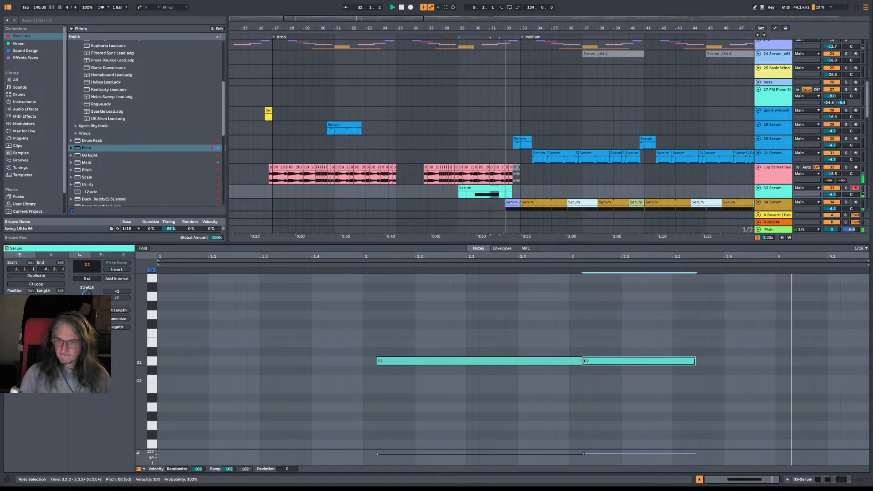
Step: Rename the 33 Serum track as tension lasers
{"action": "scroll", "coordinate": [500, 172], "scroll_direction": "down", "scroll_amount": 3}
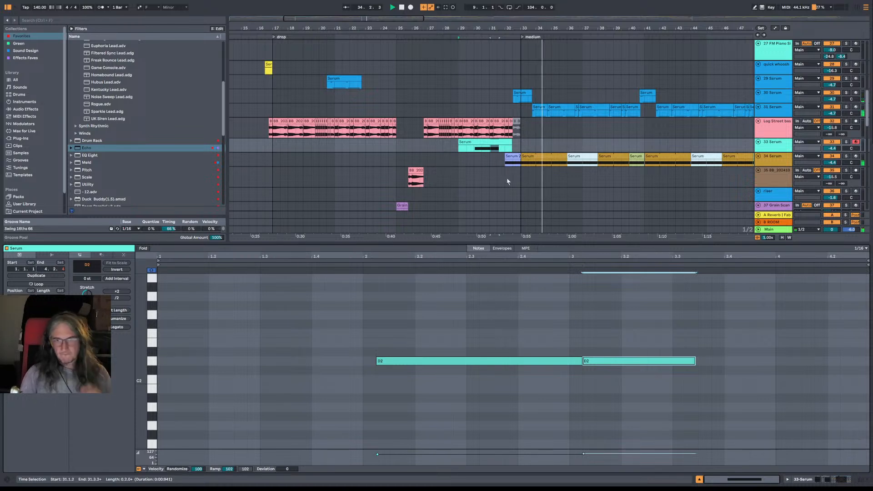
{"action": "left_click", "coordinate": [779, 144]}
{"action": "key", "text": "ctrl+r"}
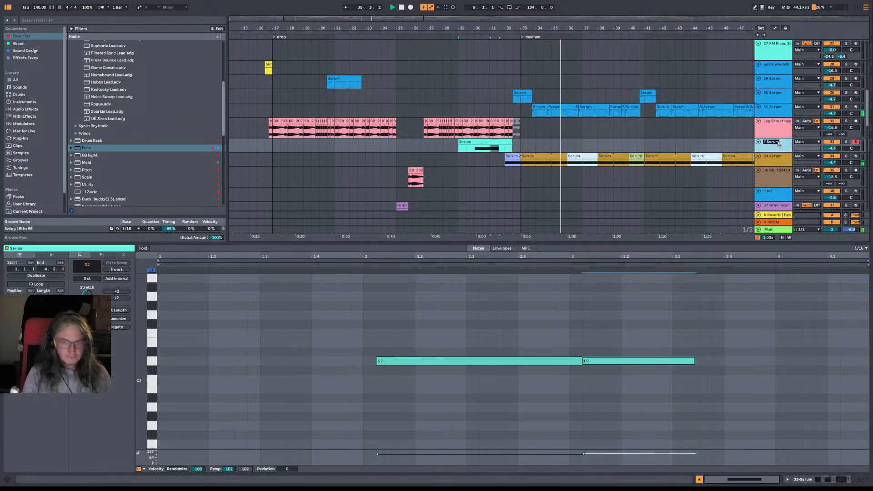
{"action": "key", "text": "BackSpace"}
{"action": "type", "text": "lasers"}
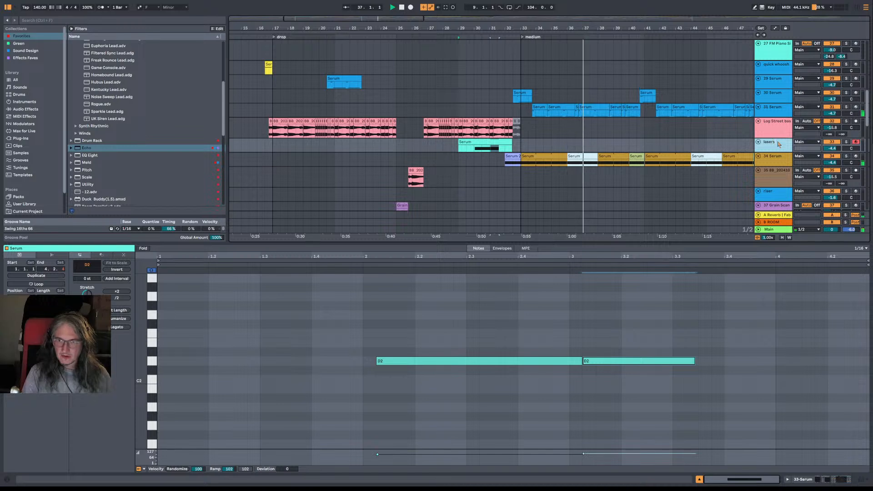
{"action": "key", "text": "Return"}
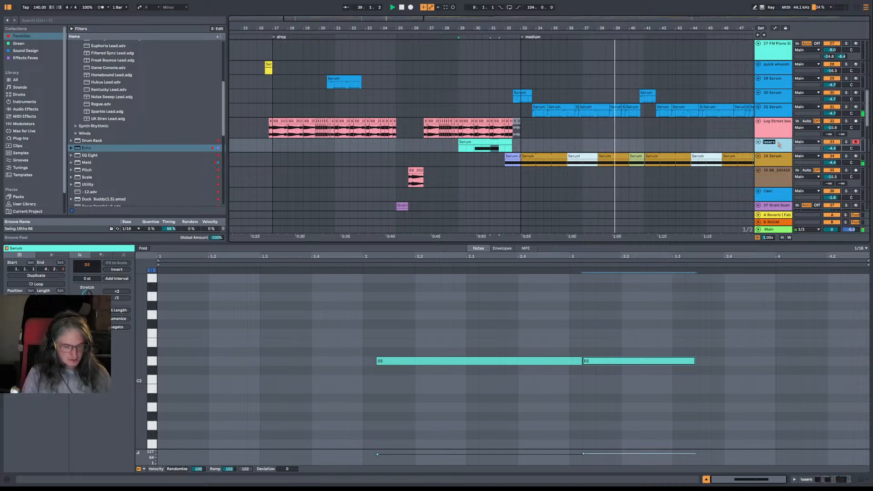
{"action": "type", "text": "tension"}
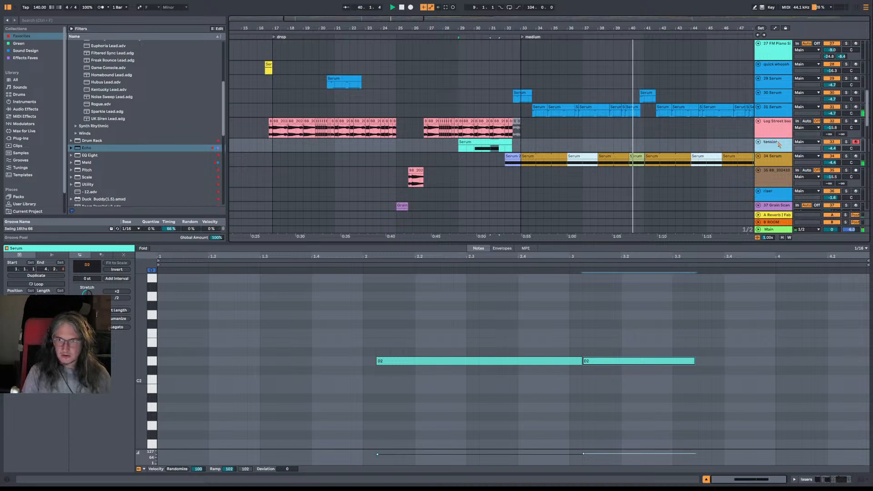
{"action": "type", "text": " lasers"}
{"action": "key", "text": "Return"}
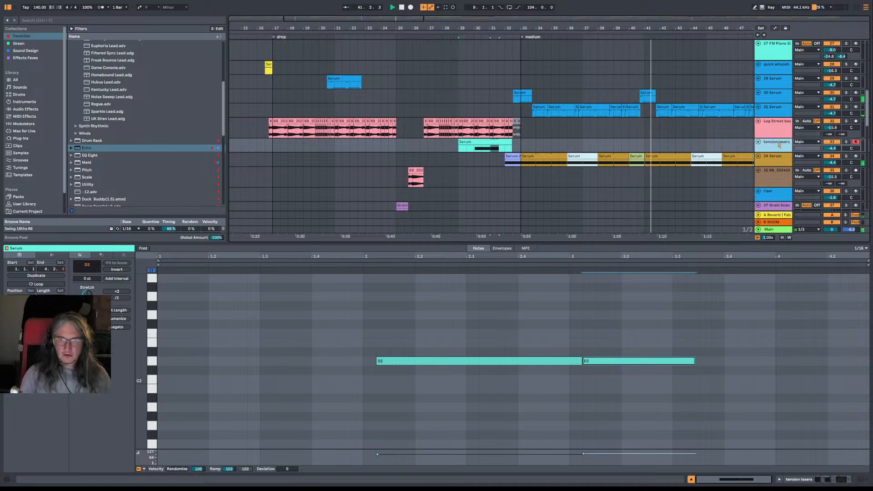
Step: Rename the recorded Serum clip at bar 29 as tension lasers and trim its end to bar 32
{"action": "left_click", "coordinate": [482, 148]}
{"action": "key", "text": "ctrl+r"}
{"action": "type", "text": "te"}
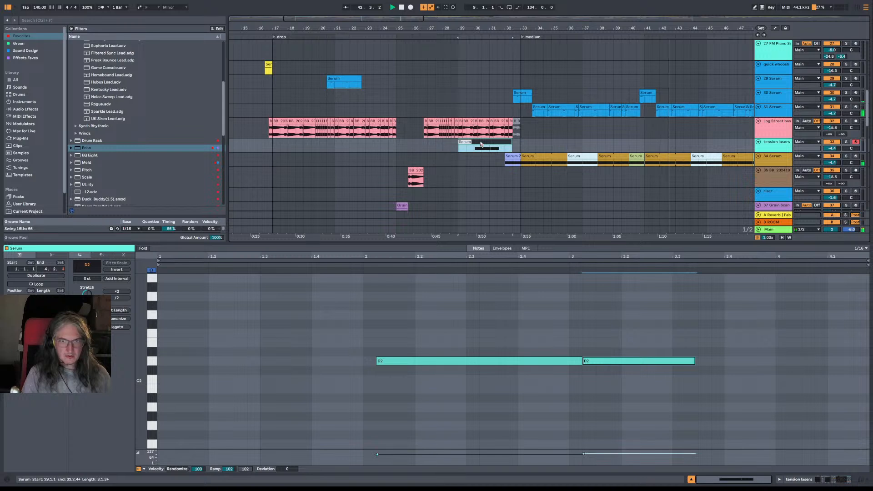
{"action": "type", "text": "nsion lasers"}
{"action": "key", "text": "Return"}
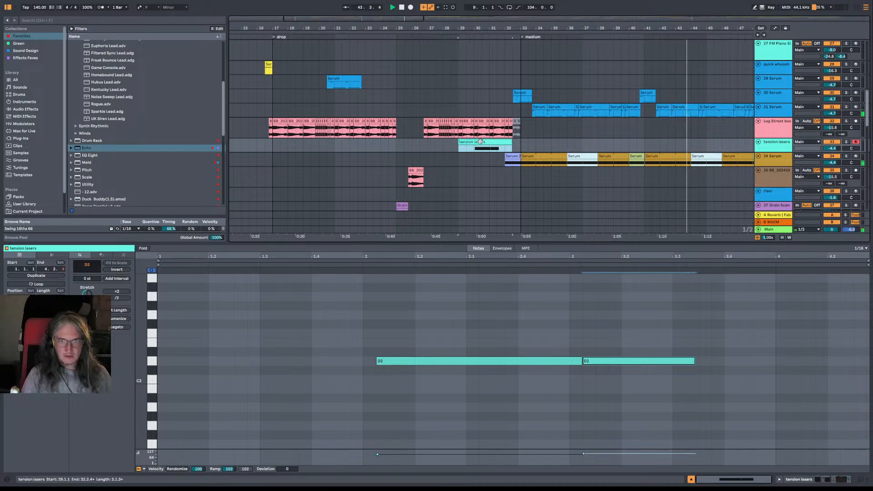
{"action": "left_click_drag", "start_coordinate": [512, 143], "coordinate": [504, 142]}
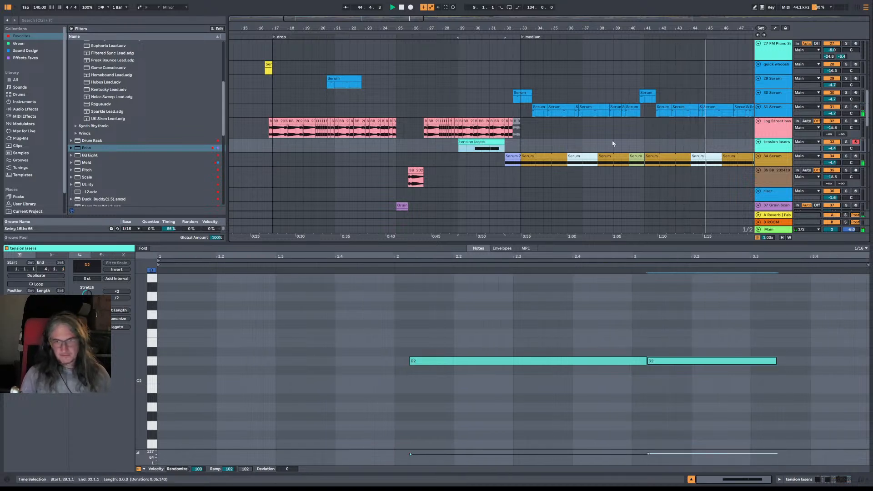
Step: Try a copy of the tension lasers clip at bars 46 to 49
{"action": "left_click_drag", "start_coordinate": [592, 21], "coordinate": [500, 14]}
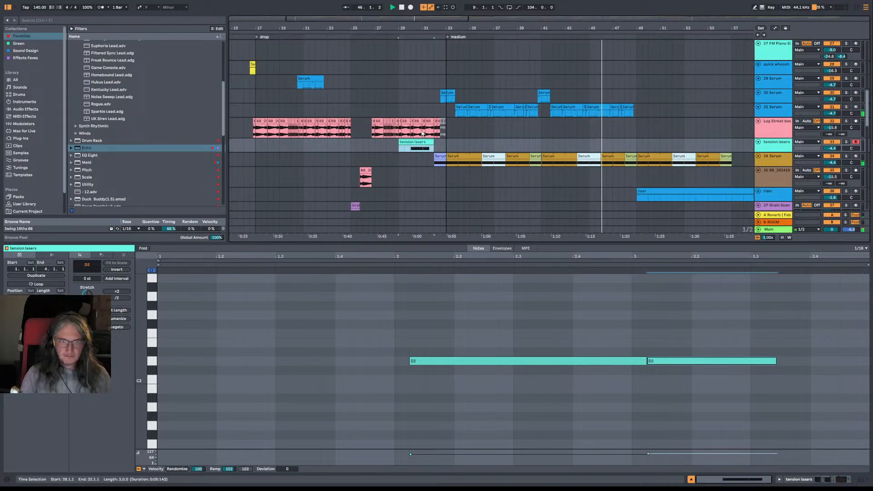
{"action": "left_click_drag", "start_coordinate": [421, 142], "coordinate": [624, 143]}
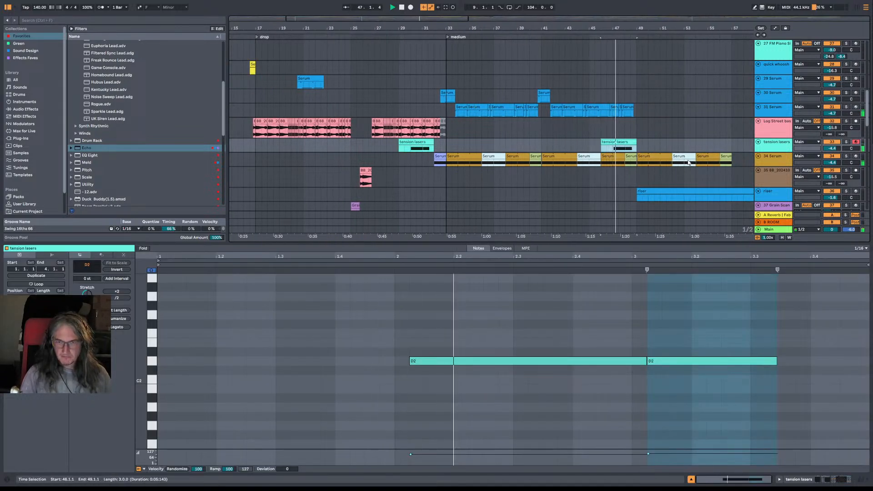
{"action": "left_click", "coordinate": [634, 134]}
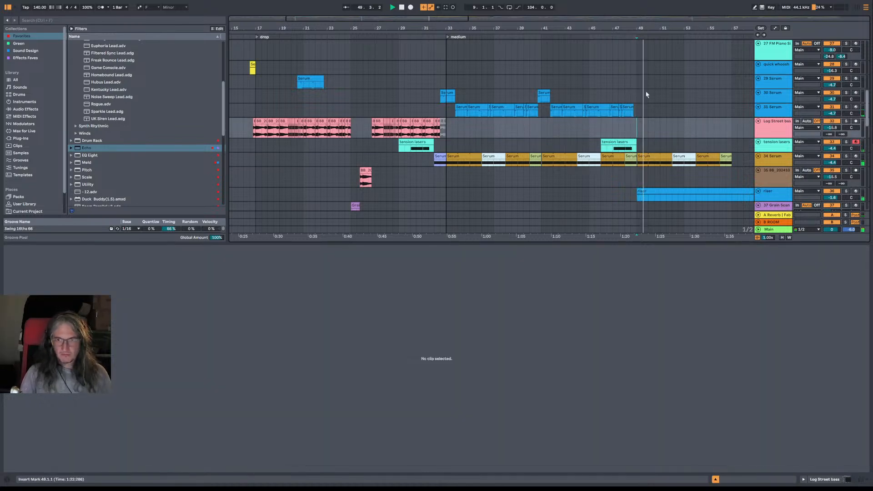
{"action": "left_click", "coordinate": [660, 31]}
{"action": "scroll", "coordinate": [478, 148], "scroll_direction": "down", "scroll_amount": 5}
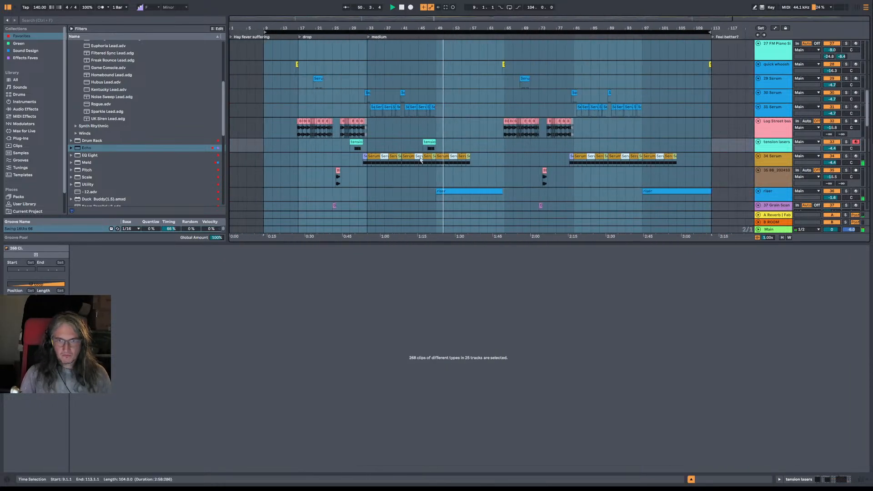
{"action": "left_click", "coordinate": [479, 149]}
{"action": "scroll", "coordinate": [481, 151], "scroll_direction": "up", "scroll_amount": 5}
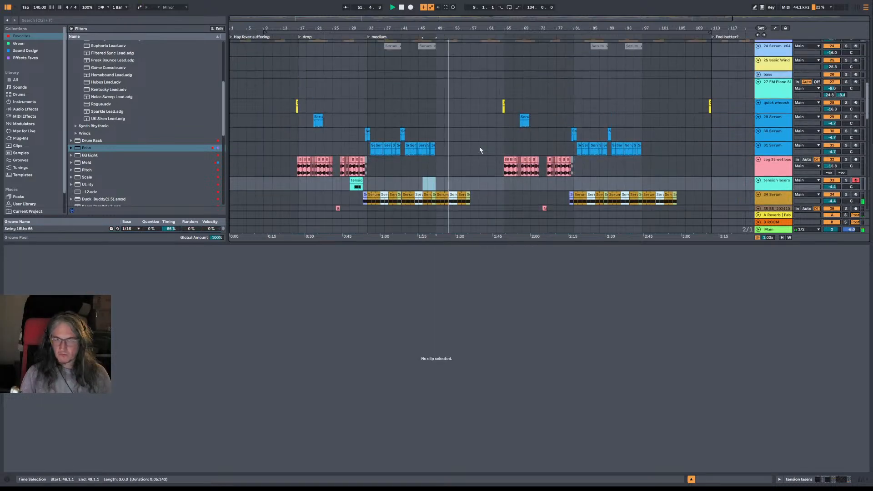
Step: Open the devices of the upper kick roll track and lower that track's volume
{"action": "scroll", "coordinate": [482, 153], "scroll_direction": "up", "scroll_amount": 2}
{"action": "double_click", "coordinate": [779, 79]}
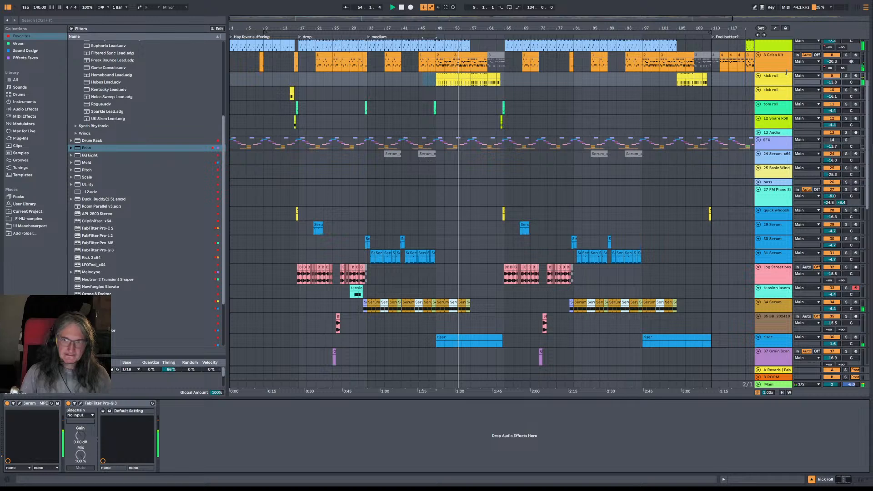
{"action": "key", "text": "Up"}
{"action": "left_click_drag", "start_coordinate": [836, 83], "coordinate": [836, 88]}
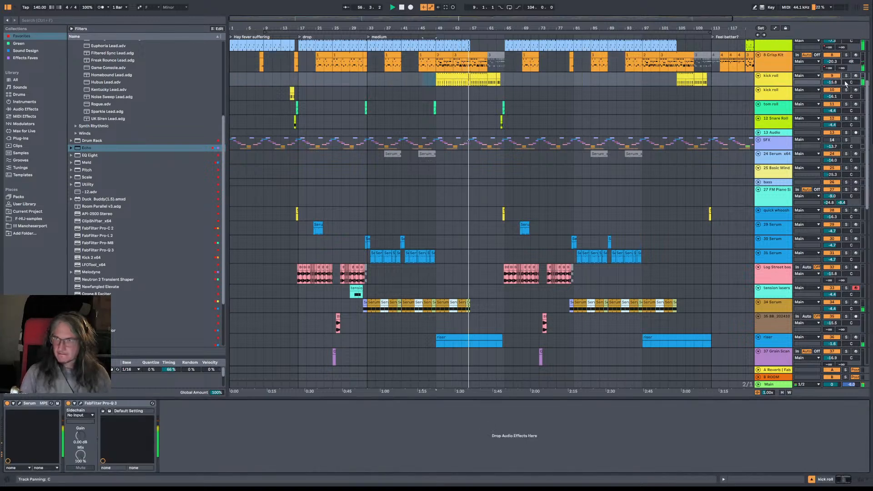
{"action": "left_click_drag", "start_coordinate": [833, 83], "coordinate": [832, 80]}
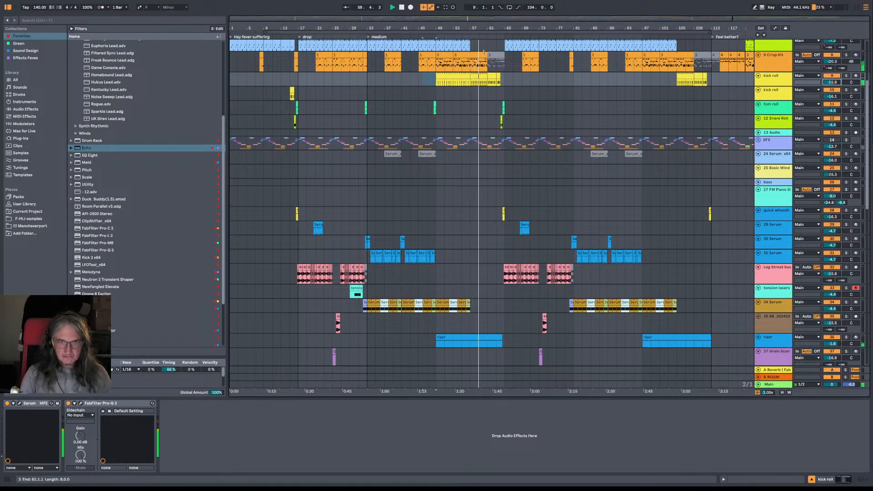
Step: Copy the tension lasers clip to bar 67, shorten the copy to two bars, and duplicate it at bar 71
{"action": "left_click_drag", "start_coordinate": [487, 29], "coordinate": [498, 45]}
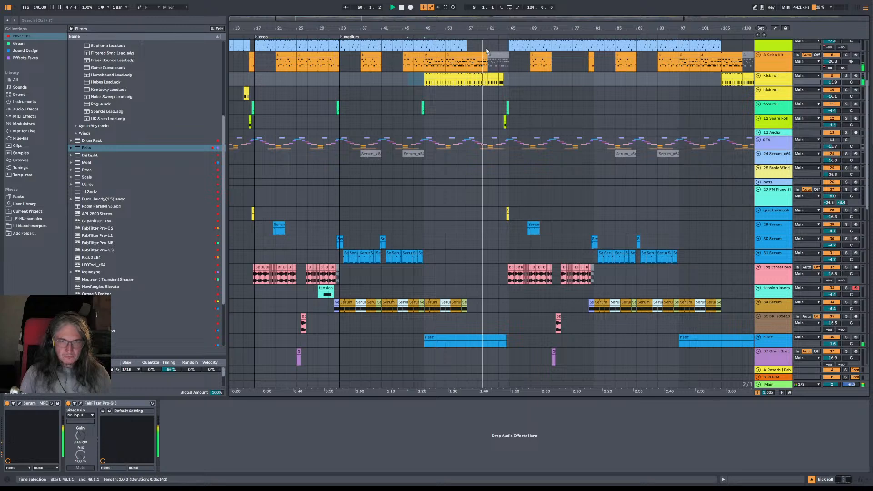
{"action": "scroll", "coordinate": [521, 182], "scroll_direction": "down", "scroll_amount": 4}
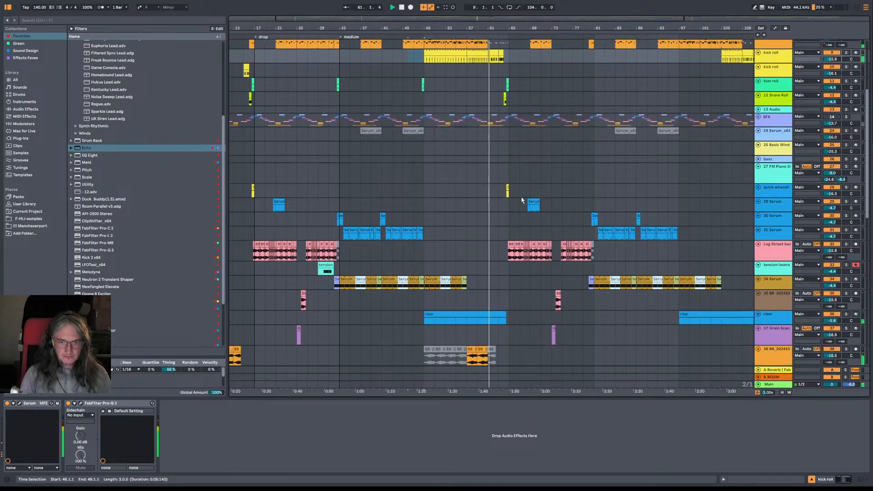
{"action": "scroll", "coordinate": [521, 195], "scroll_direction": "down", "scroll_amount": 3}
{"action": "scroll", "coordinate": [522, 188], "scroll_direction": "up", "scroll_amount": 4}
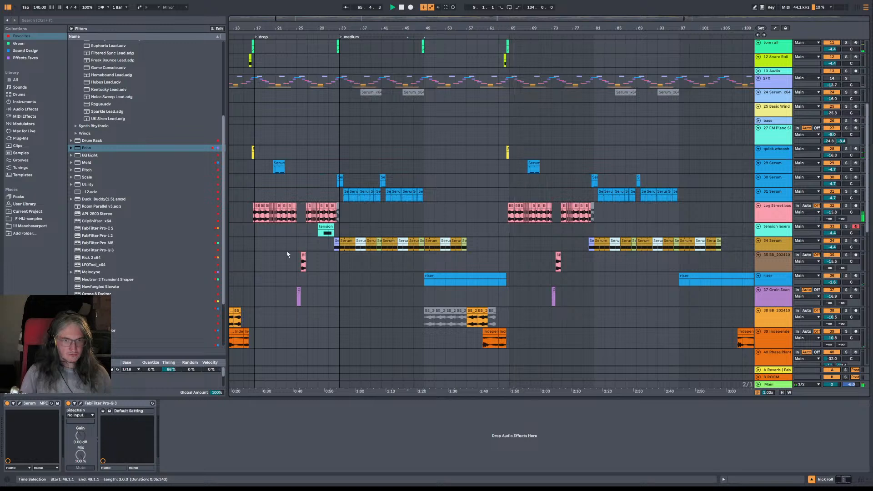
{"action": "left_click_drag", "start_coordinate": [326, 232], "coordinate": [530, 235]}
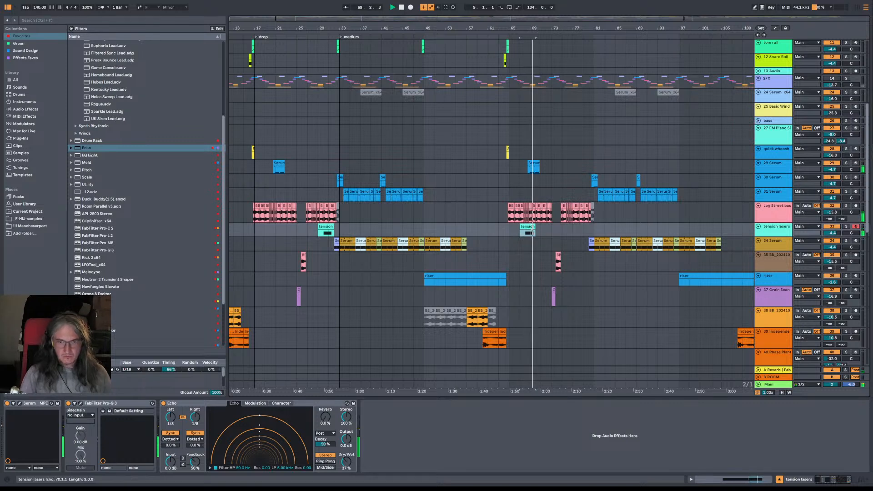
{"action": "left_click_drag", "start_coordinate": [534, 226], "coordinate": [531, 227]}
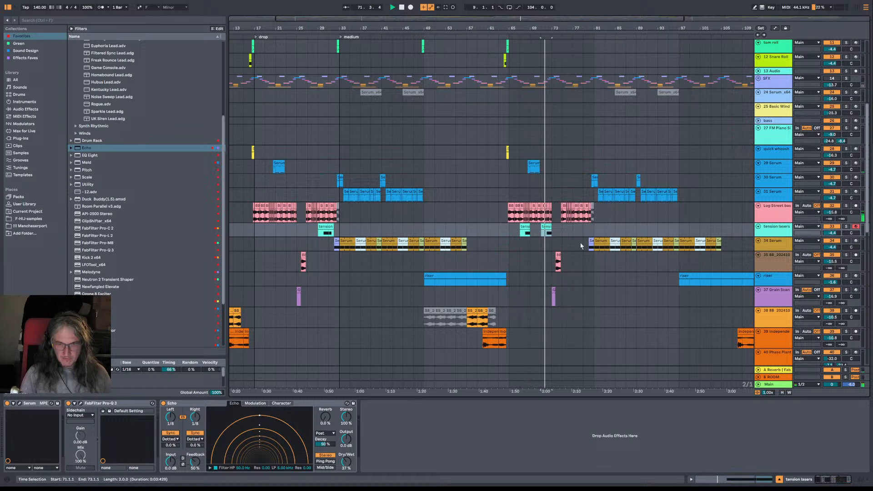
Step: Paste another two-bar tension lasers clip at bar 75 and lower the tension lasers track's volume
{"action": "scroll", "coordinate": [600, 241], "scroll_direction": "right", "scroll_amount": 5}
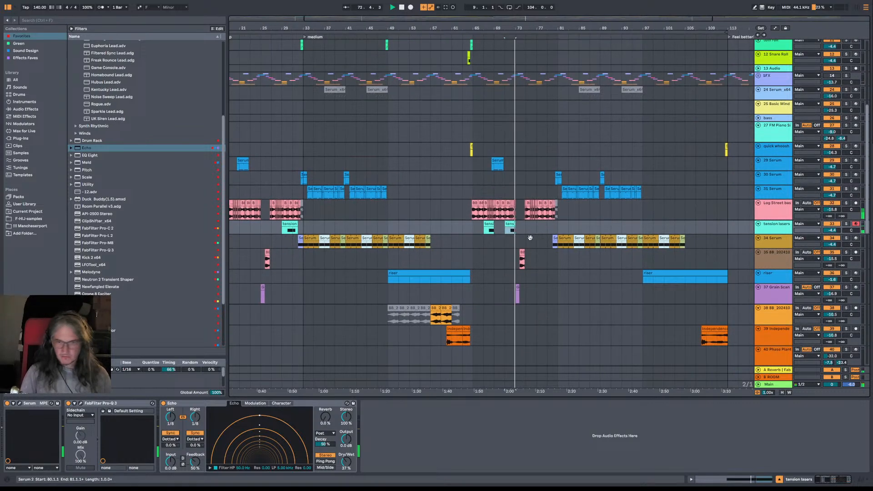
{"action": "left_click", "coordinate": [475, 229]}
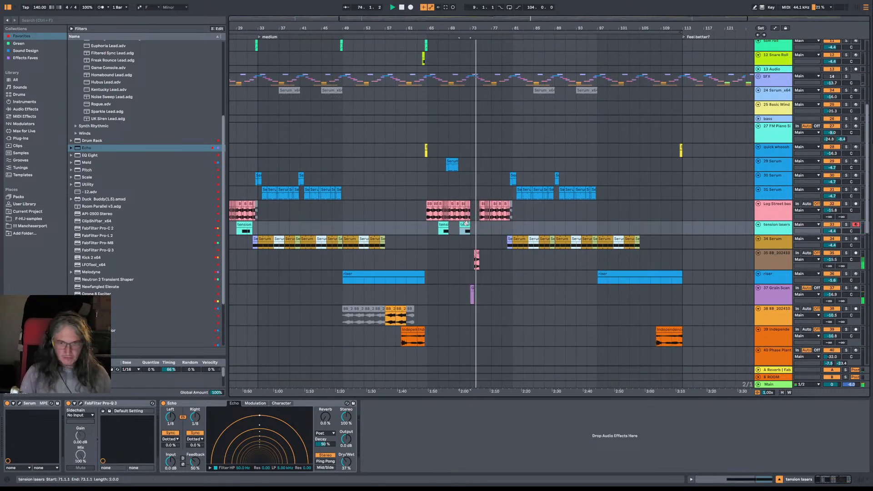
{"action": "left_click", "coordinate": [482, 230]}
{"action": "key", "text": "ctrl+v"}
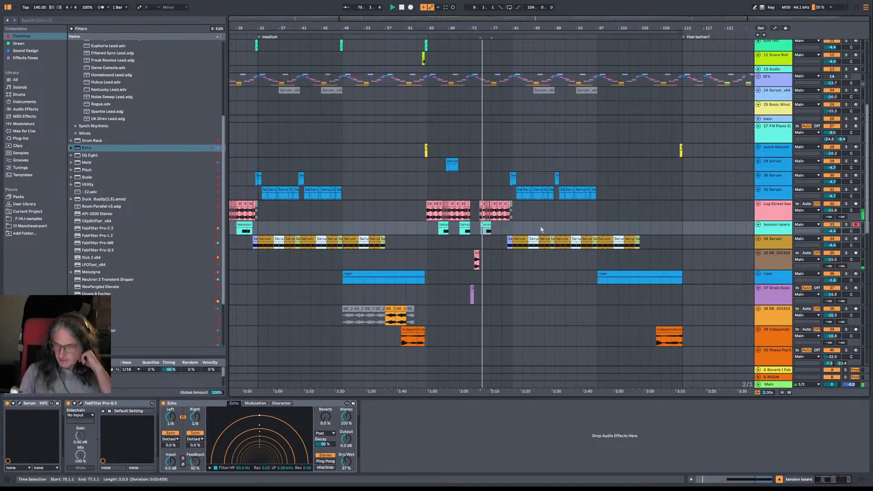
{"action": "left_click_drag", "start_coordinate": [836, 232], "coordinate": [837, 248]}
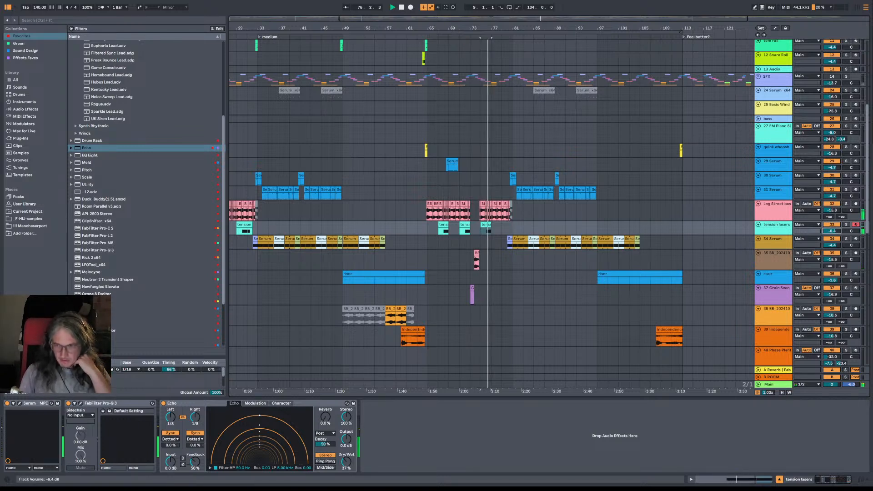
Step: Paste a tension lasers clip at bar 77 and extend it to bar 81
{"action": "left_click", "coordinate": [495, 230]}
{"action": "key", "text": "ctrl+v"}
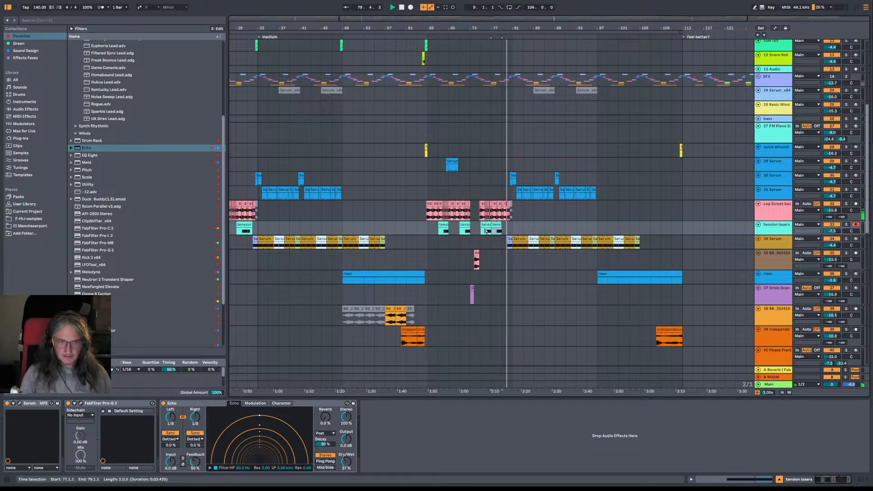
{"action": "left_click_drag", "start_coordinate": [503, 226], "coordinate": [514, 226]}
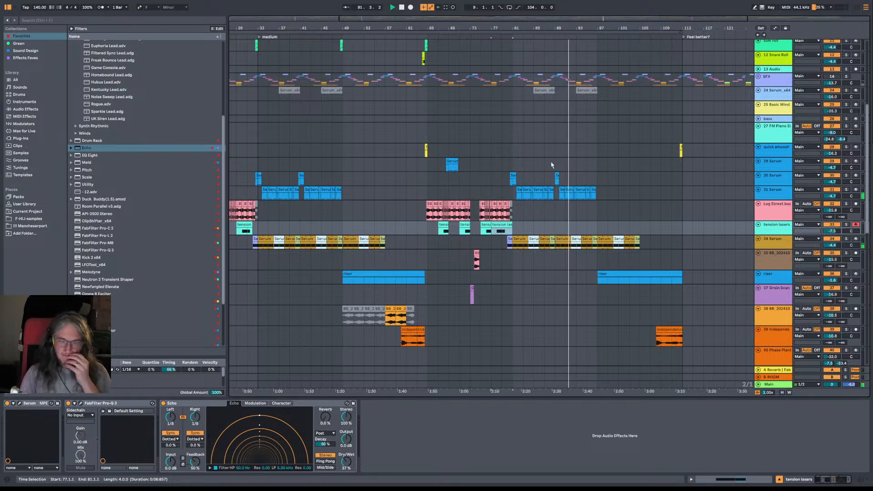
Step: Unfold the String & Pad group, solo it briefly, check the Cosmic Summer track's devices, and fold the group again
{"action": "scroll", "coordinate": [550, 165], "scroll_direction": "down", "scroll_amount": 3}
{"action": "scroll", "coordinate": [550, 166], "scroll_direction": "left", "scroll_amount": 3}
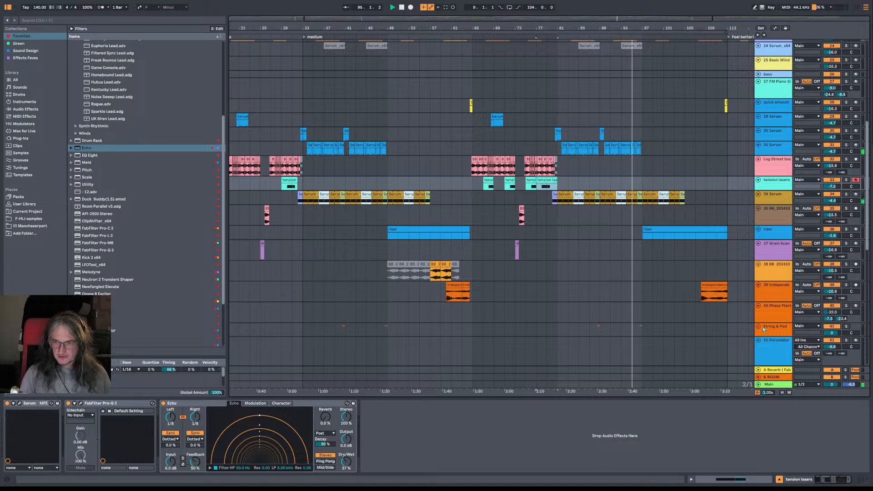
{"action": "double_click", "coordinate": [847, 328]}
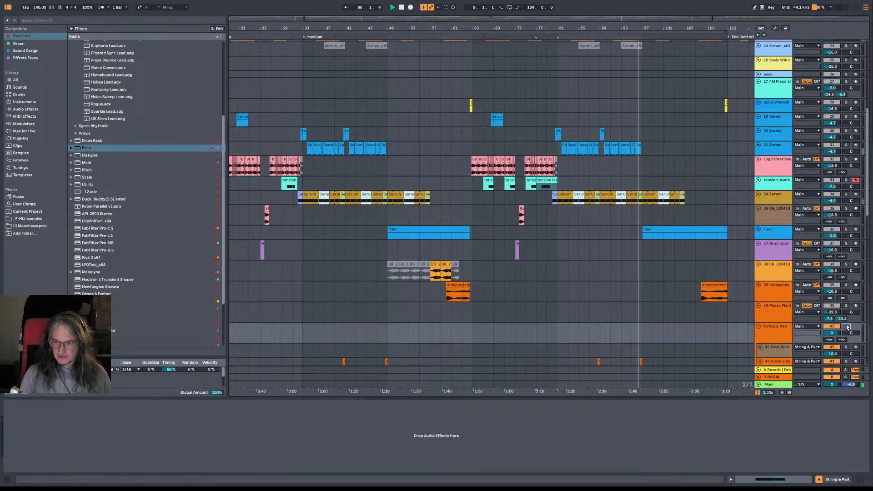
{"action": "left_click", "coordinate": [848, 326]}
{"action": "scroll", "coordinate": [687, 339], "scroll_direction": "down", "scroll_amount": 3}
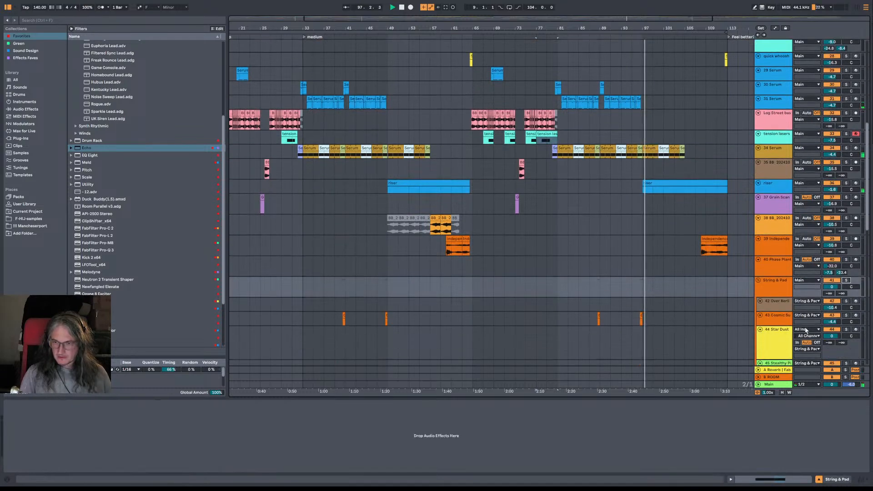
{"action": "left_click", "coordinate": [783, 318]}
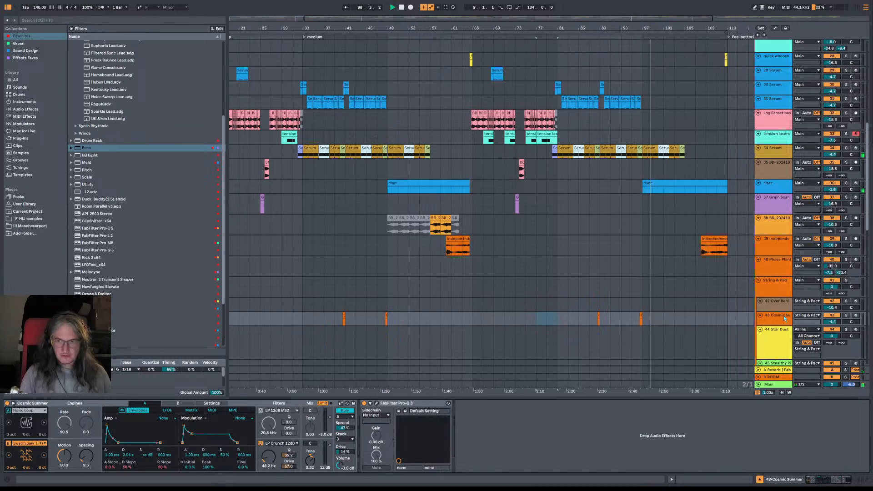
{"action": "left_click", "coordinate": [759, 281]}
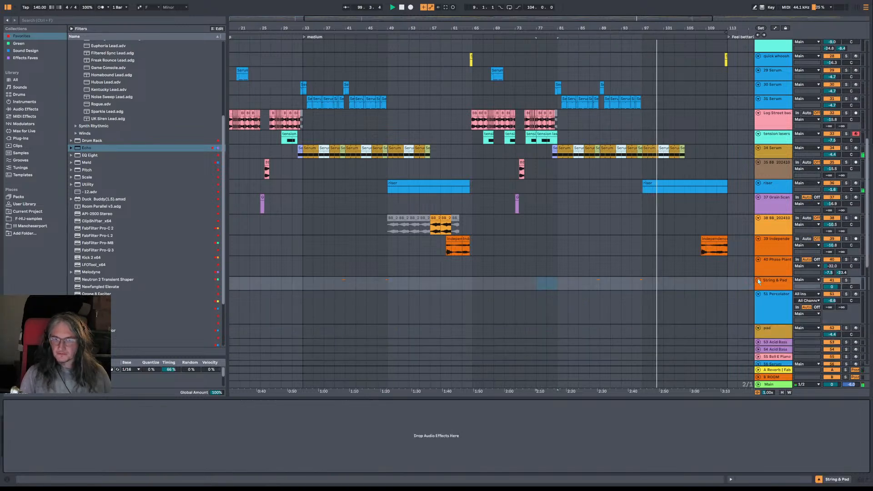
Step: Select bars 31 to 103 on the String & Pad group and collapse the Percolator and pad tracks below it
{"action": "left_click_drag", "start_coordinate": [674, 286], "coordinate": [292, 288]}
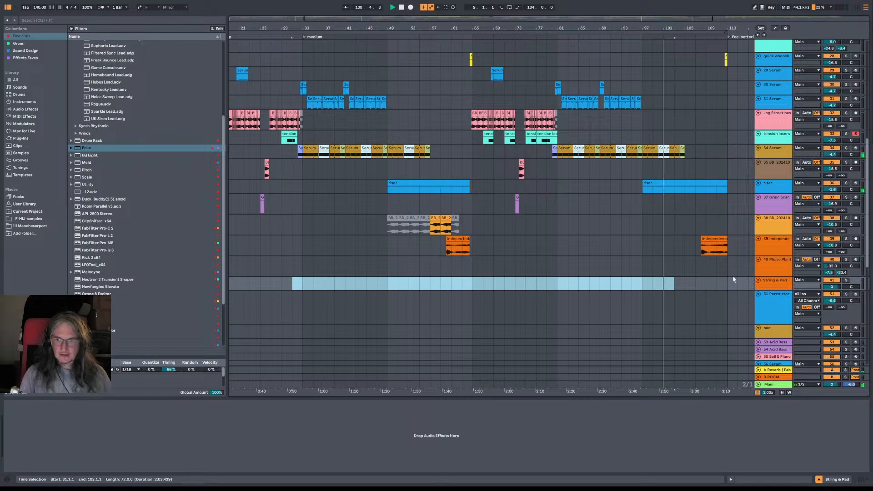
{"action": "left_click", "coordinate": [758, 294]}
{"action": "left_click", "coordinate": [758, 301]}
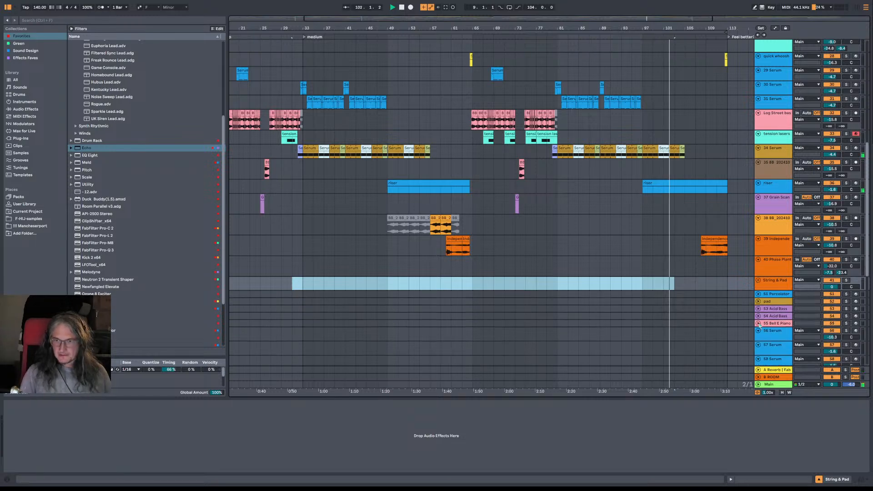
Step: Review the second half of the arrangement across all tracks during playback, selecting the Crisp Kit clip at bar 101
{"action": "scroll", "coordinate": [682, 255], "scroll_direction": "up", "scroll_amount": 3}
{"action": "left_click_drag", "start_coordinate": [631, 287], "coordinate": [531, 306]}
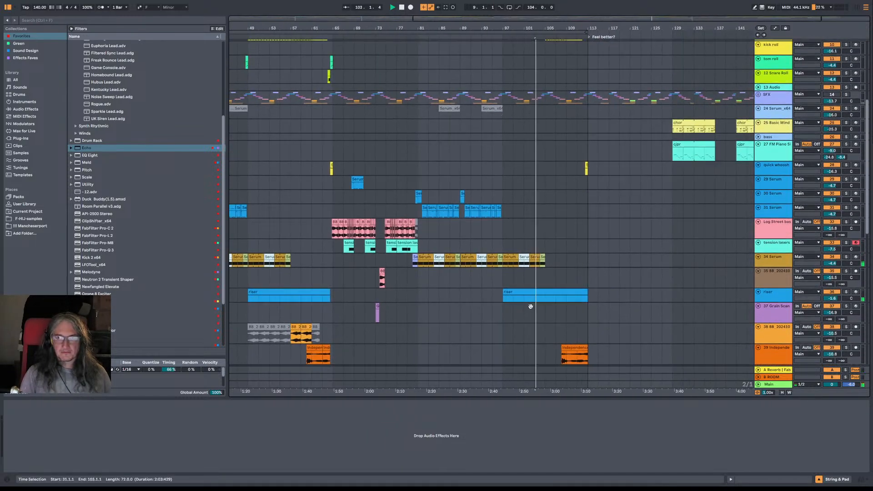
{"action": "scroll", "coordinate": [530, 306], "scroll_direction": "up", "scroll_amount": 1}
{"action": "left_click_drag", "start_coordinate": [560, 28], "coordinate": [590, 14]}
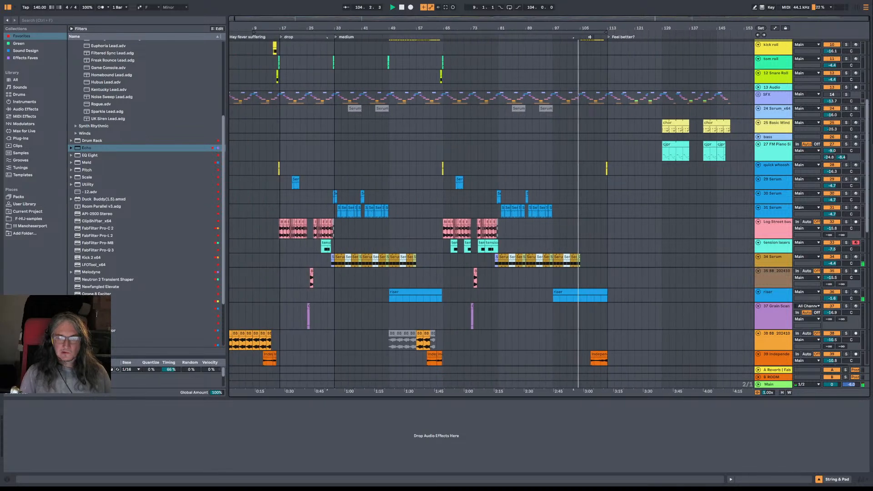
{"action": "scroll", "coordinate": [592, 207], "scroll_direction": "down", "scroll_amount": 4}
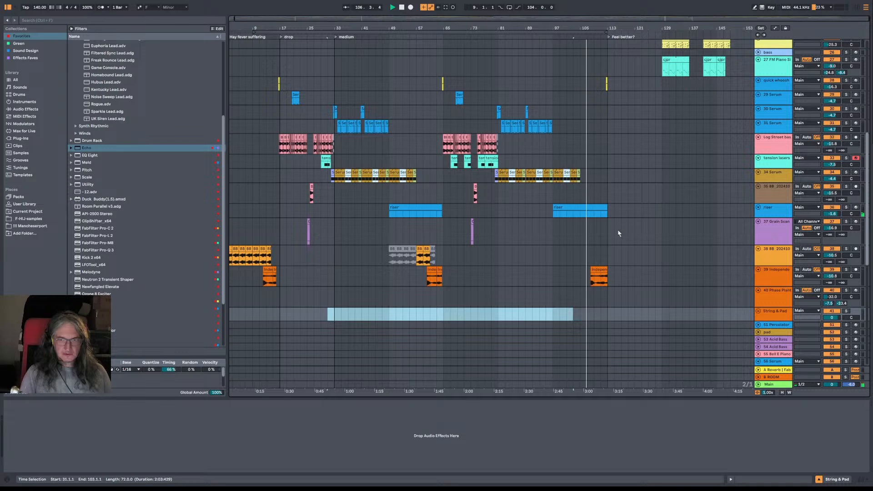
{"action": "scroll", "coordinate": [630, 226], "scroll_direction": "up", "scroll_amount": 7}
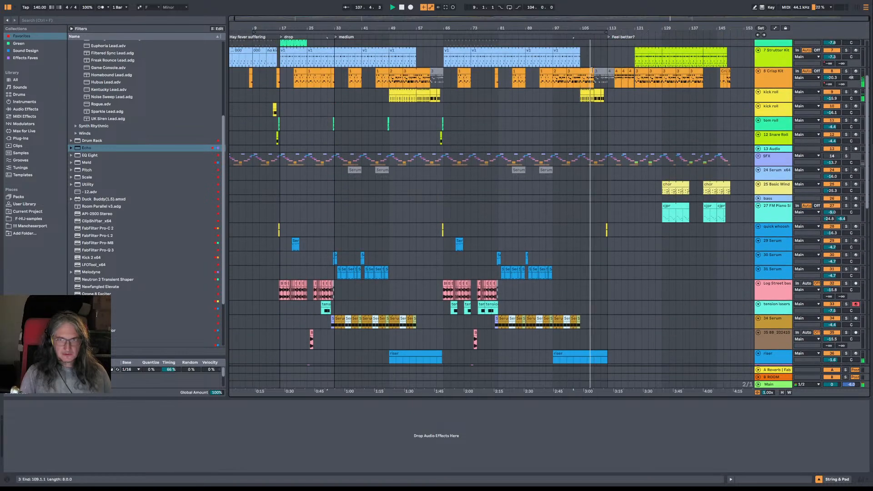
{"action": "left_click", "coordinate": [584, 81]}
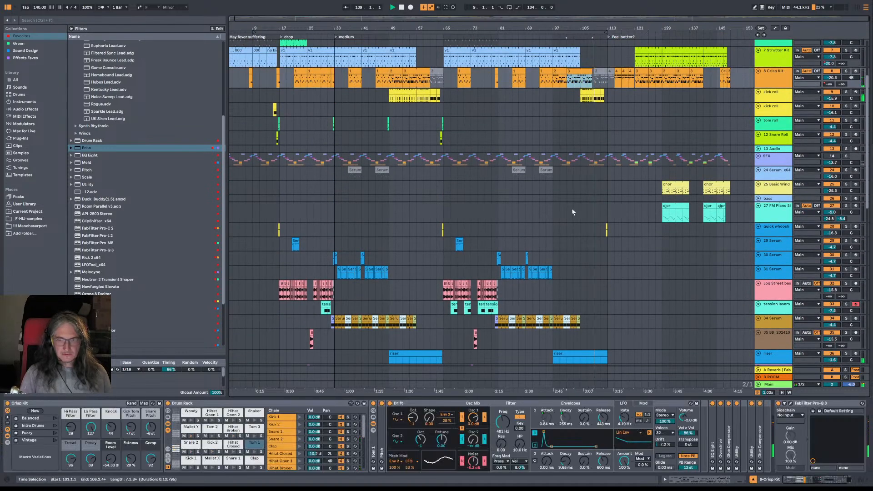
{"action": "scroll", "coordinate": [572, 205], "scroll_direction": "down", "scroll_amount": 3}
{"action": "scroll", "coordinate": [577, 205], "scroll_direction": "down", "scroll_amount": 3}
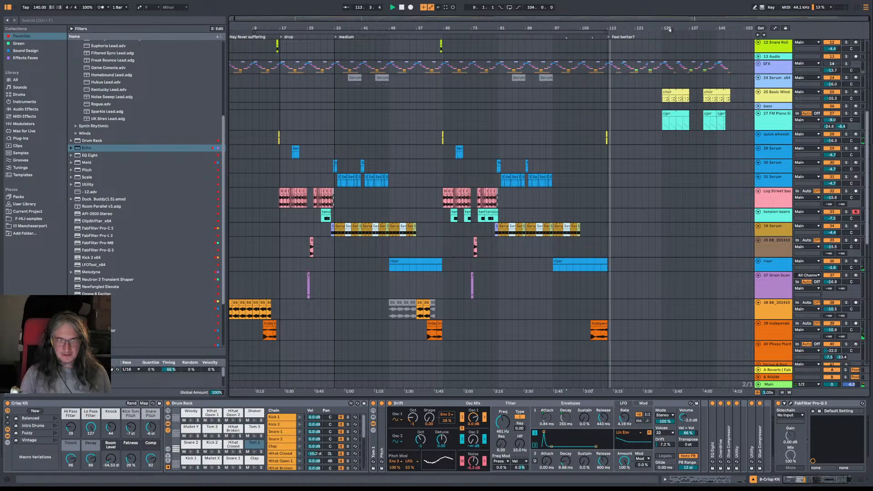
Step: Extend the arrangement loop so it starts at bar 1 and spans 114 bars, and stop playback
{"action": "left_click_drag", "start_coordinate": [606, 33], "coordinate": [614, 32]}
{"action": "key", "text": "space"}
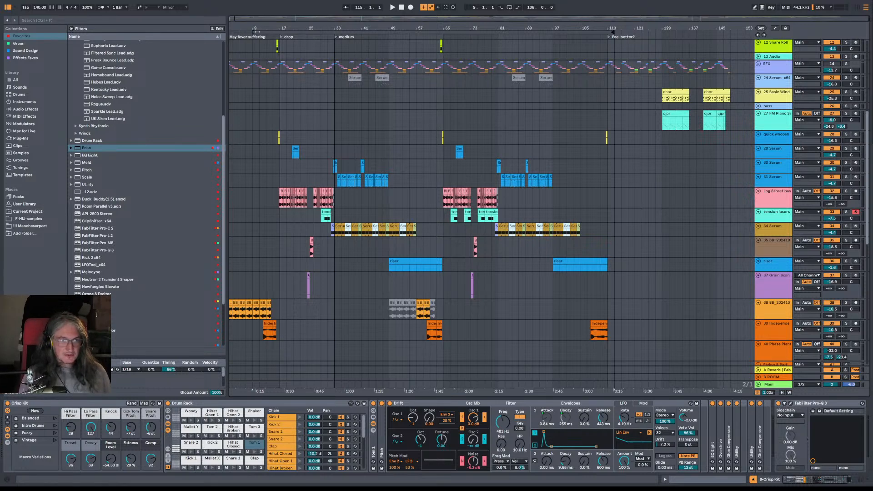
{"action": "left_click_drag", "start_coordinate": [257, 31], "coordinate": [228, 32]}
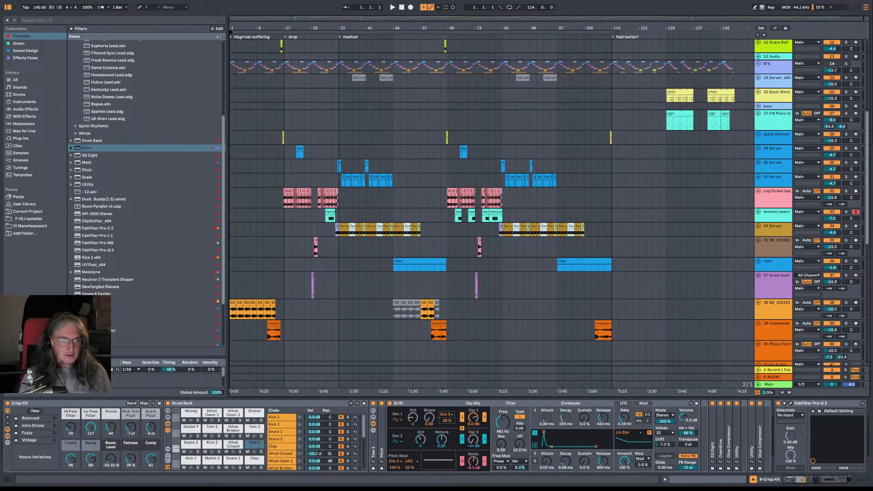
{"action": "right_click", "coordinate": [231, 38]}
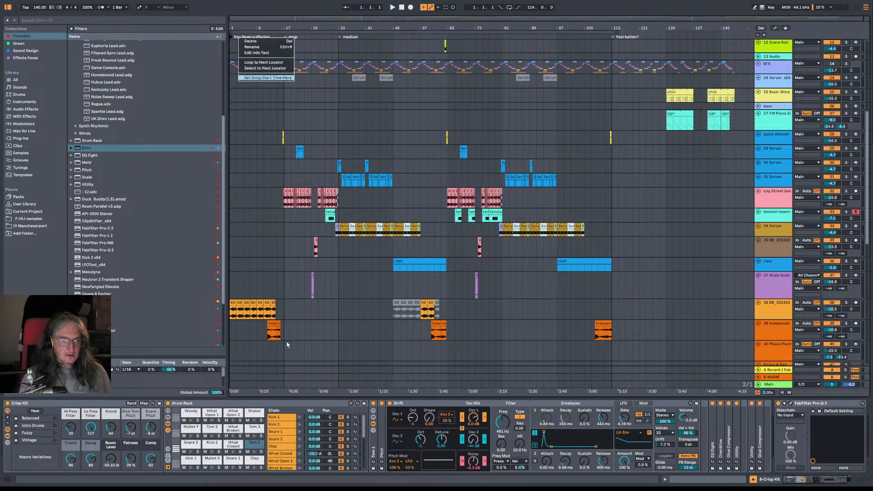
Step: Rename the first Independence Day clip, at bar 12, as "vapist"
{"action": "left_click", "coordinate": [269, 326]}
{"action": "left_click", "coordinate": [269, 325]}
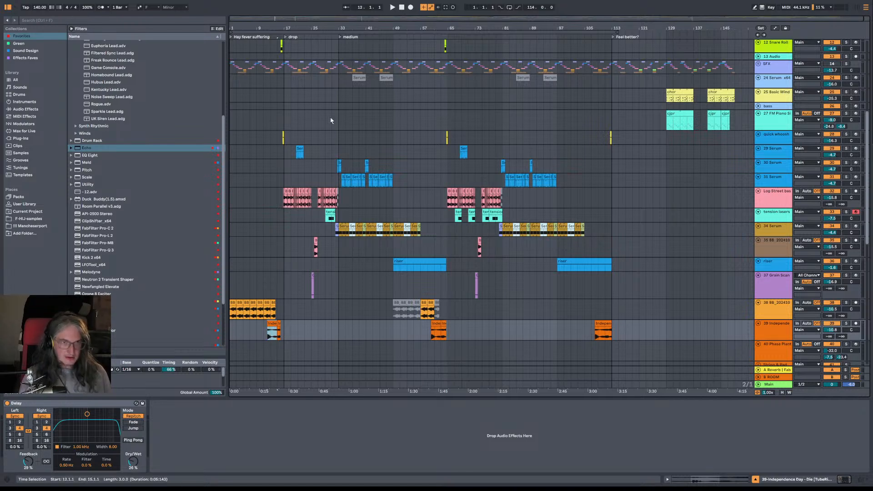
{"action": "left_click_drag", "start_coordinate": [304, 29], "coordinate": [347, 27]}
{"action": "key", "text": "ctrl+r"}
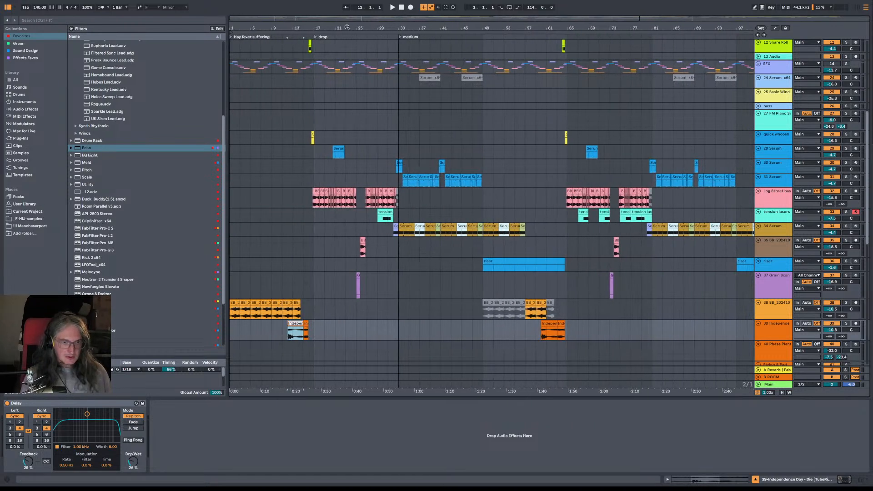
{"action": "type", "text": "vapist"}
{"action": "key", "text": "Return"}
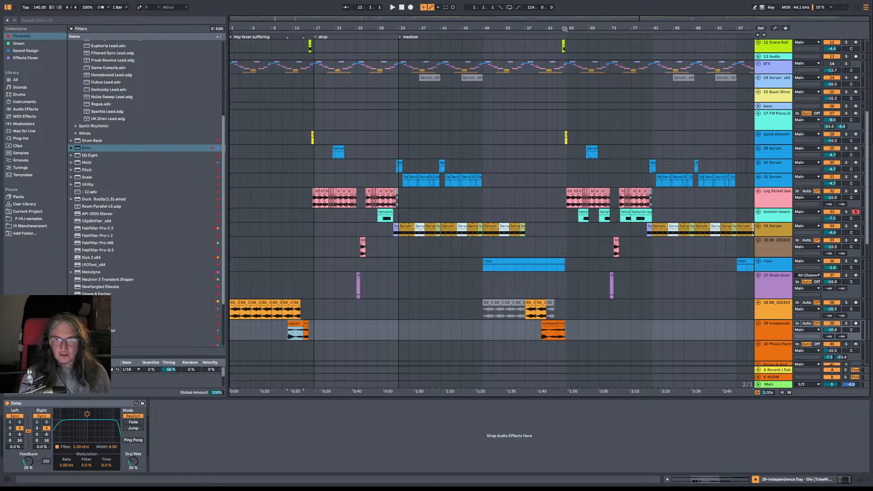
Step: Select the 114 looped bars from bar 1 across all tracks and save the set
{"action": "left_click_drag", "start_coordinate": [562, 28], "coordinate": [443, 18]}
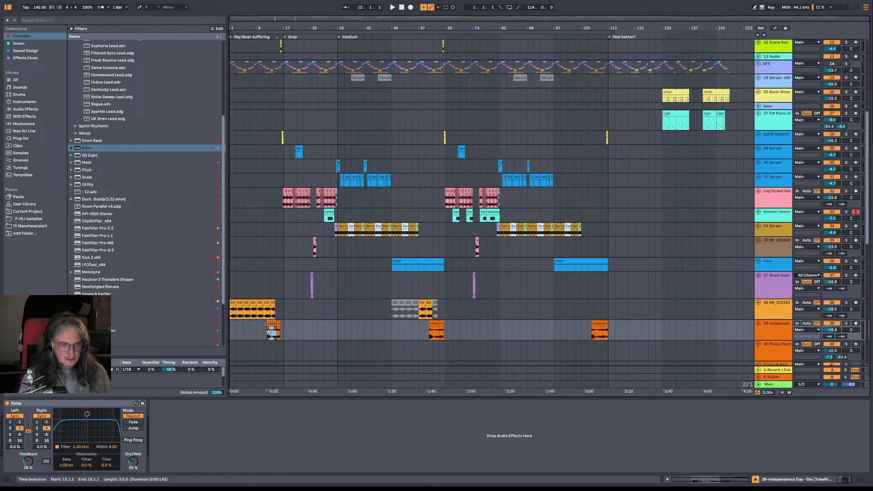
{"action": "left_click", "coordinate": [358, 330]}
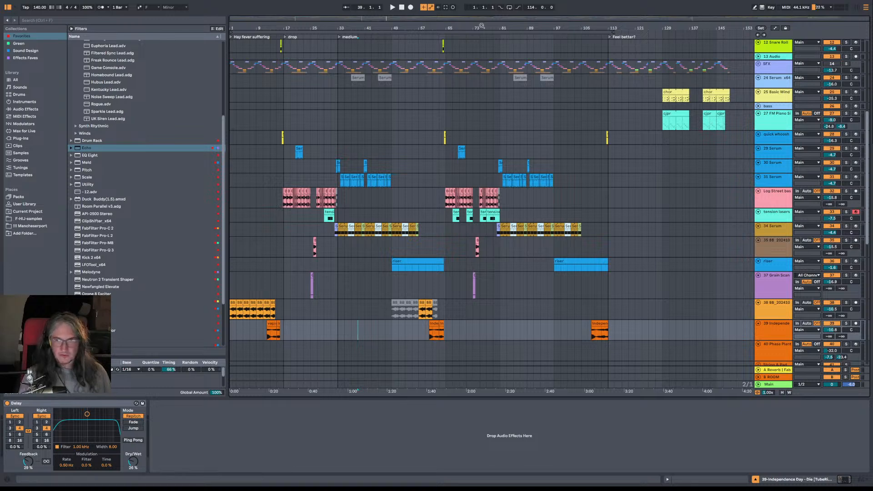
{"action": "key", "text": "ctrl+a"}
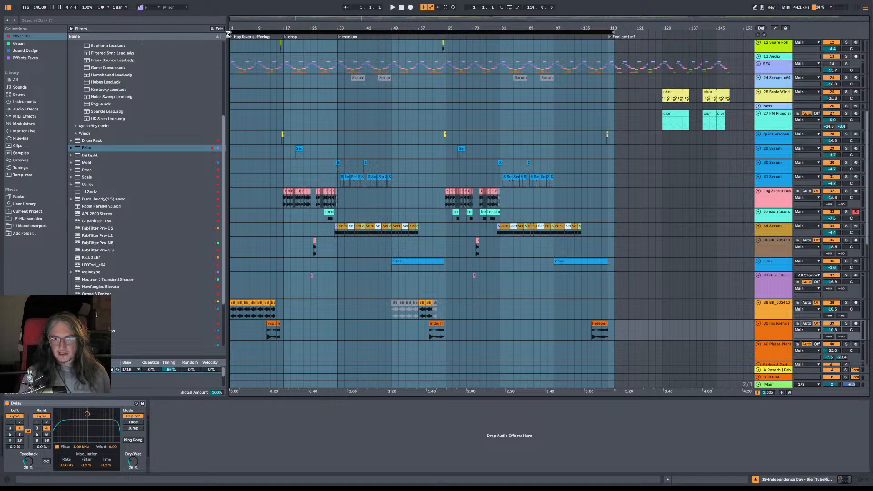
{"action": "key", "text": "ctrl+shift+s"}
{"action": "key", "text": "Return"}
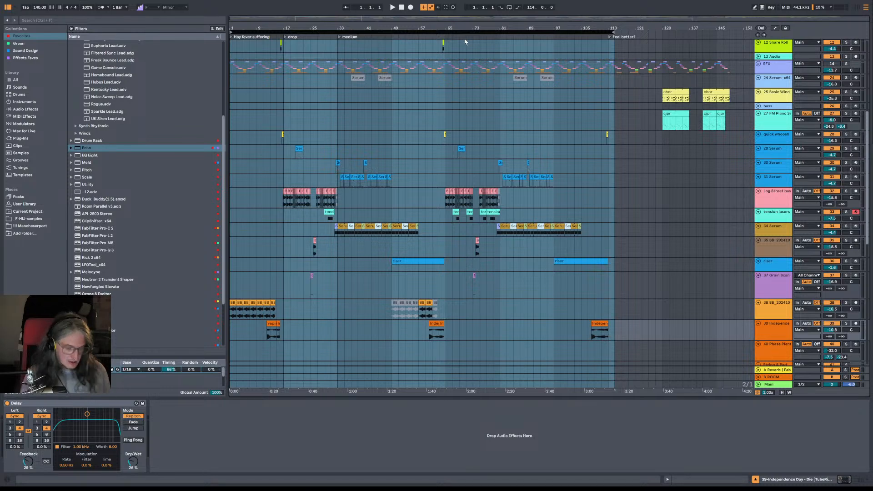
Step: Export the 114-bar Main output as MP3, saving it as Log Street 6.mp3 in the Log Street Project folder under 3. Discover
{"action": "key", "text": "ctrl+shift+r"}
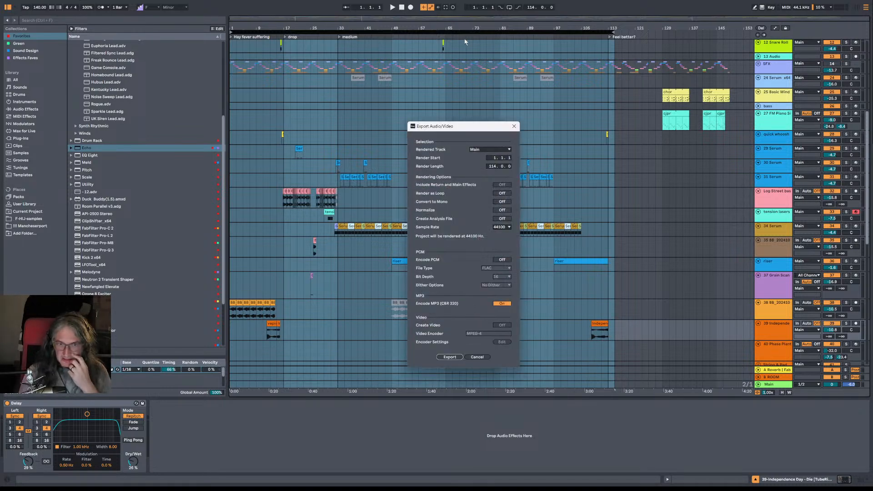
{"action": "key", "text": "Return"}
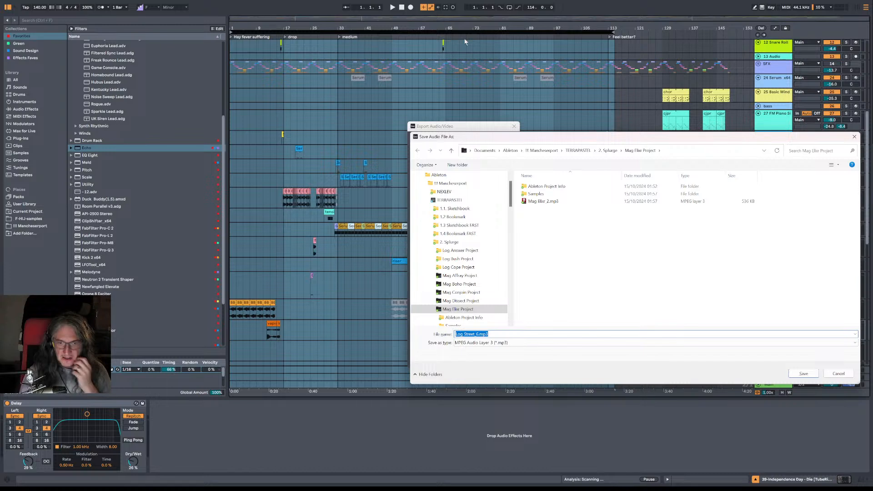
{"action": "scroll", "coordinate": [503, 273], "scroll_direction": "down", "scroll_amount": 2}
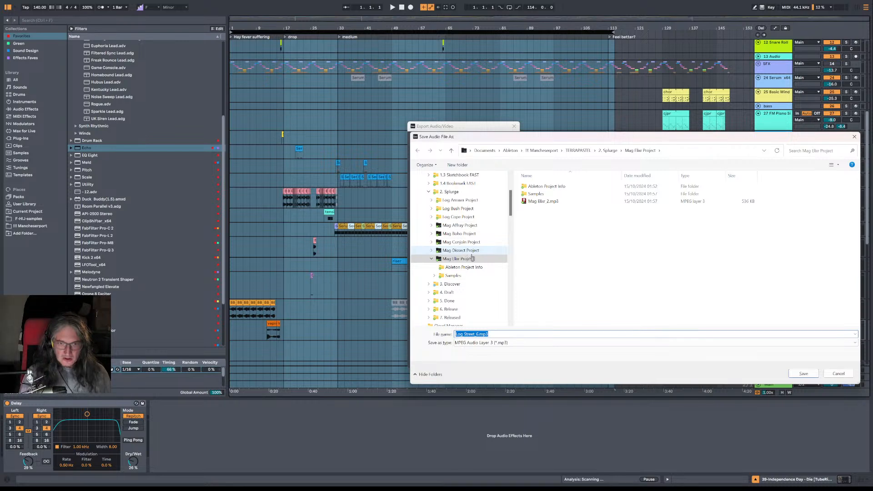
{"action": "scroll", "coordinate": [473, 258], "scroll_direction": "down", "scroll_amount": 2}
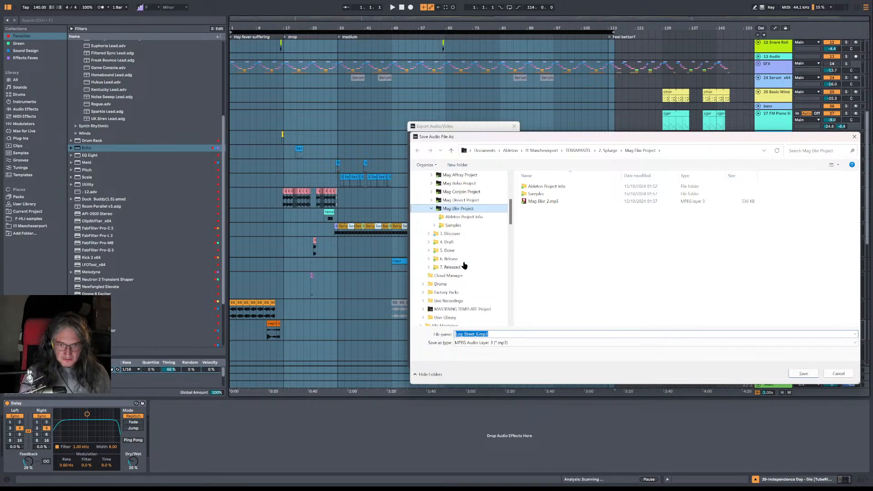
{"action": "left_click", "coordinate": [452, 233]}
{"action": "double_click", "coordinate": [555, 261]}
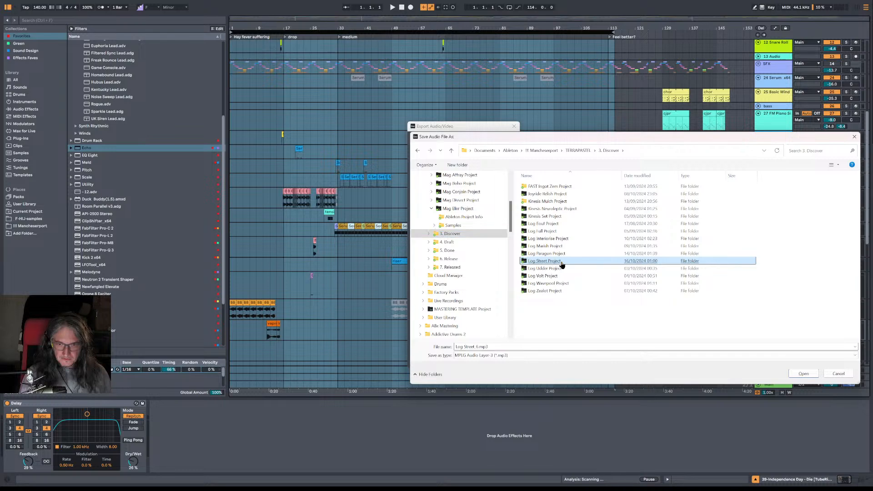
{"action": "left_click", "coordinate": [805, 378]}
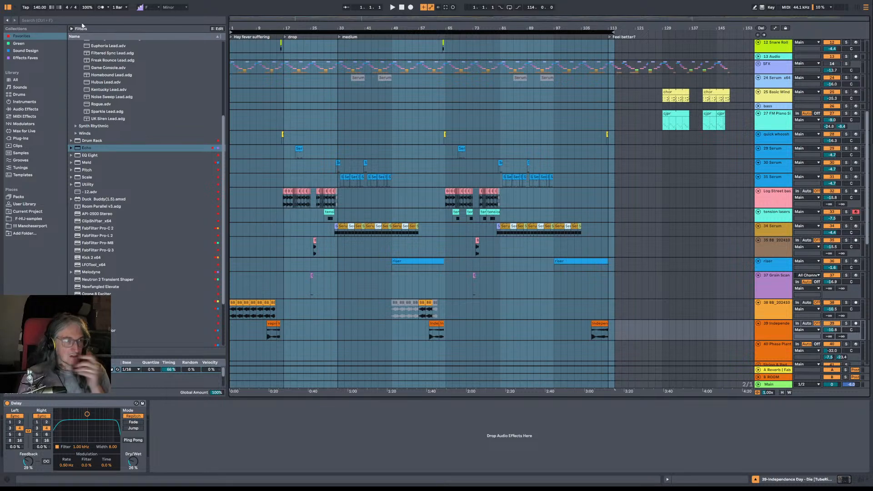
Step: Switch to File Explorer to check the exported files in the Log Street Project folder, and minimize its window
{"action": "left_click", "coordinate": [7, 0]}
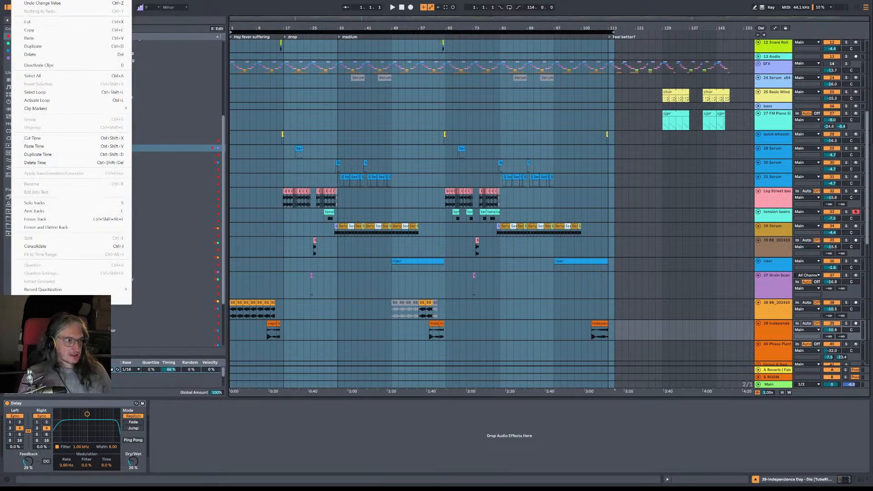
{"action": "left_click", "coordinate": [16, 0]}
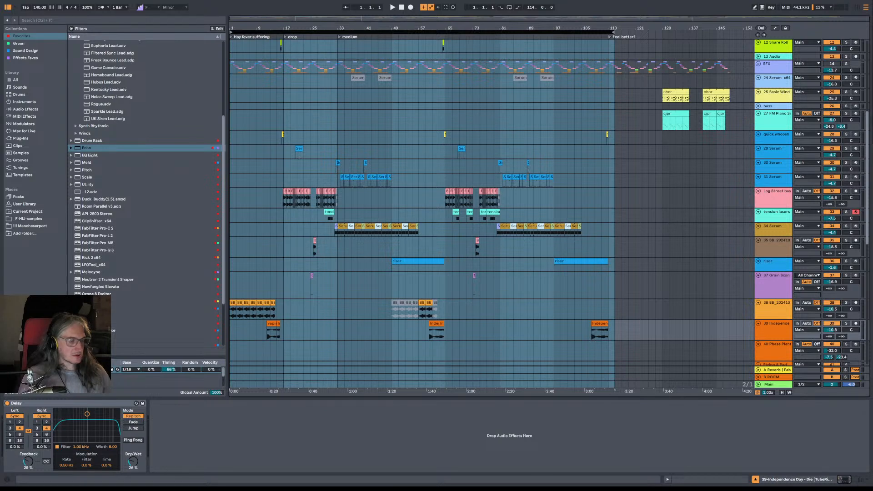
{"action": "mouse_move", "coordinate": [1, 165]}
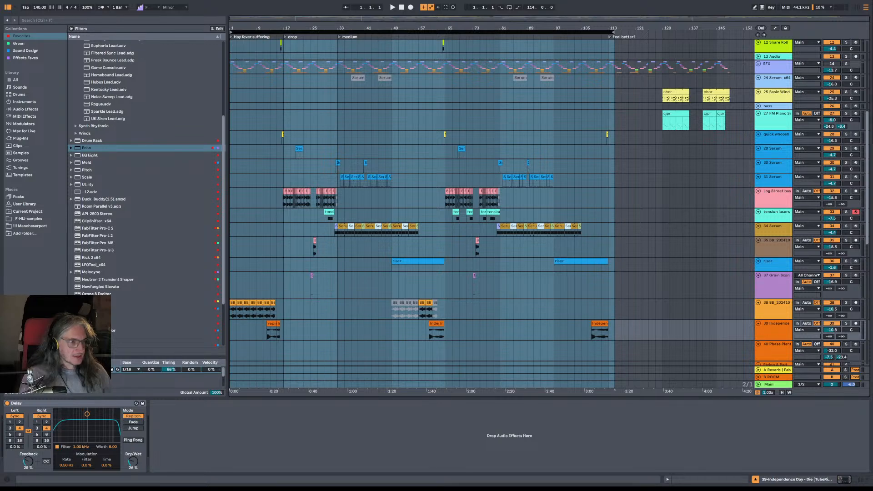
{"action": "key", "text": "super+e"}
{"action": "key", "text": "alt+F4"}
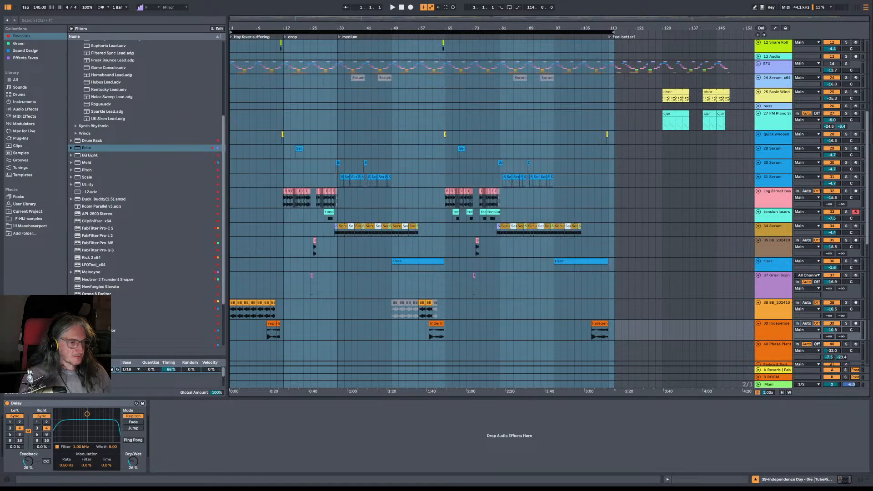
{"action": "key", "text": "alt+Tab"}
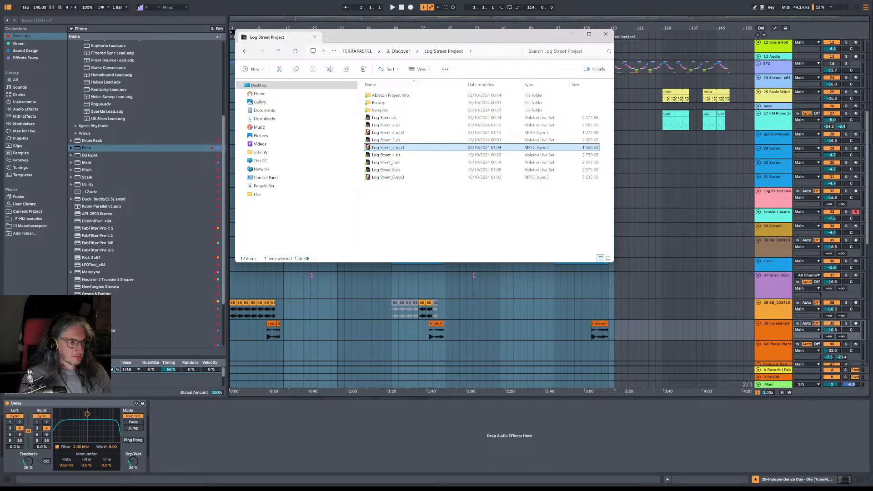
{"action": "key", "text": "super+Down"}
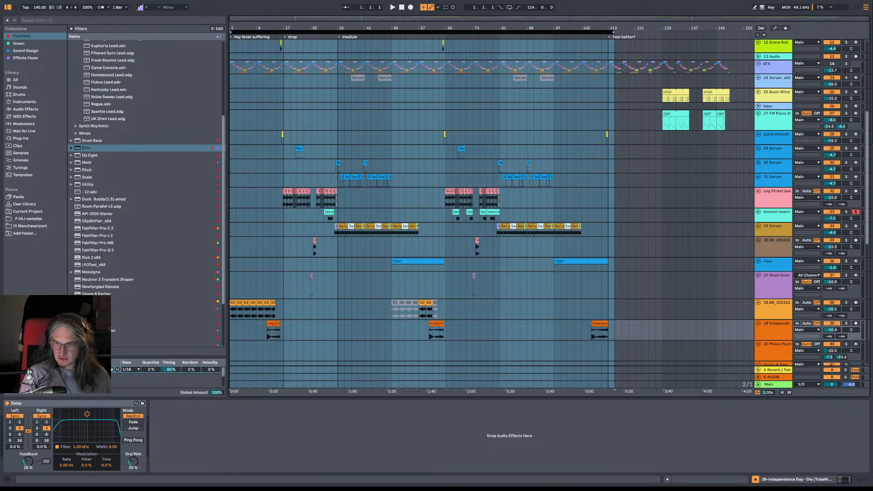
Step: Audition the 34 Serum track soloed from bar 33
{"action": "left_click", "coordinate": [777, 234]}
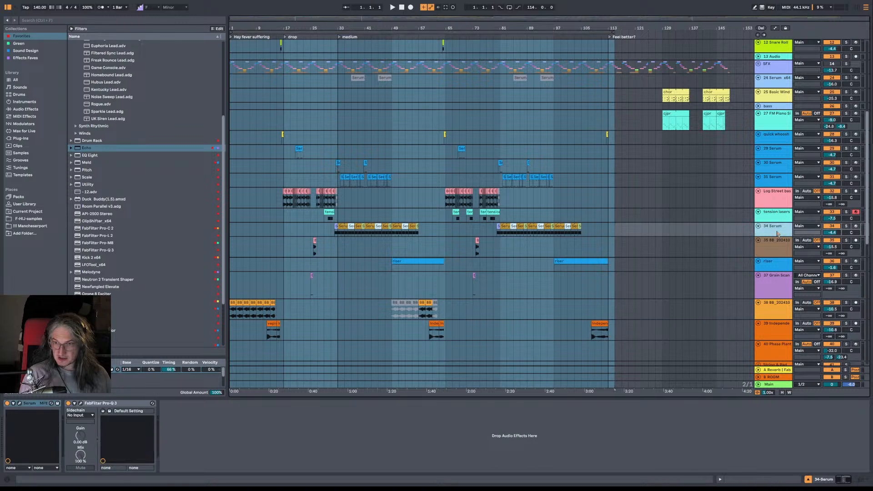
{"action": "left_click", "coordinate": [338, 234]}
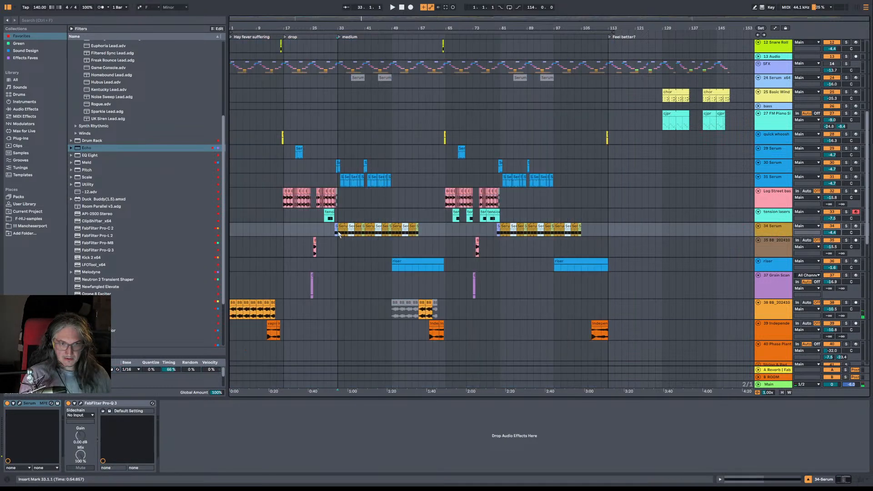
{"action": "left_click", "coordinate": [847, 226]}
{"action": "key", "text": "space"}
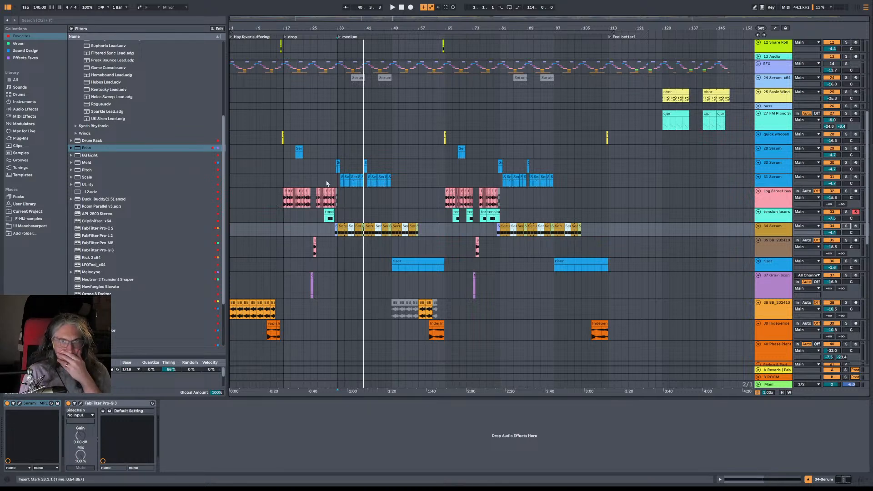
Step: Look over the drum tracks and the lower tracks, and switch to the Log Street Project folder in File Explorer
{"action": "scroll", "coordinate": [277, 143], "scroll_direction": "up", "scroll_amount": 4}
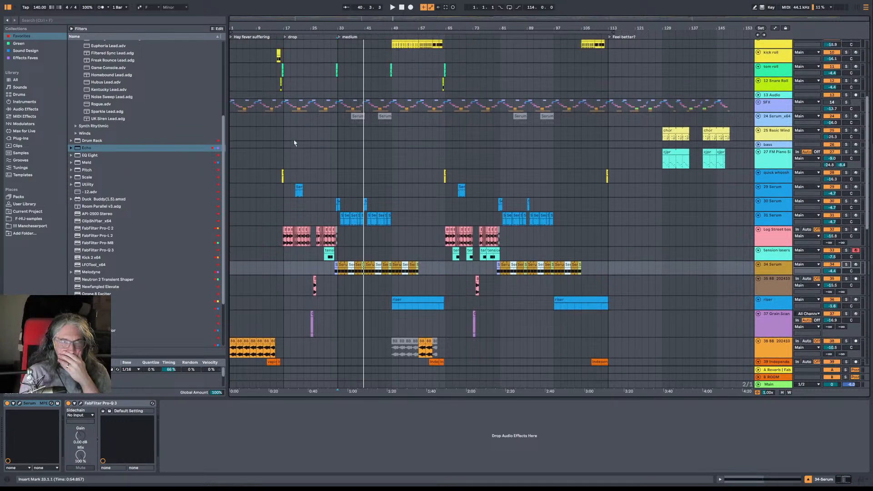
{"action": "scroll", "coordinate": [363, 129], "scroll_direction": "up", "scroll_amount": 5}
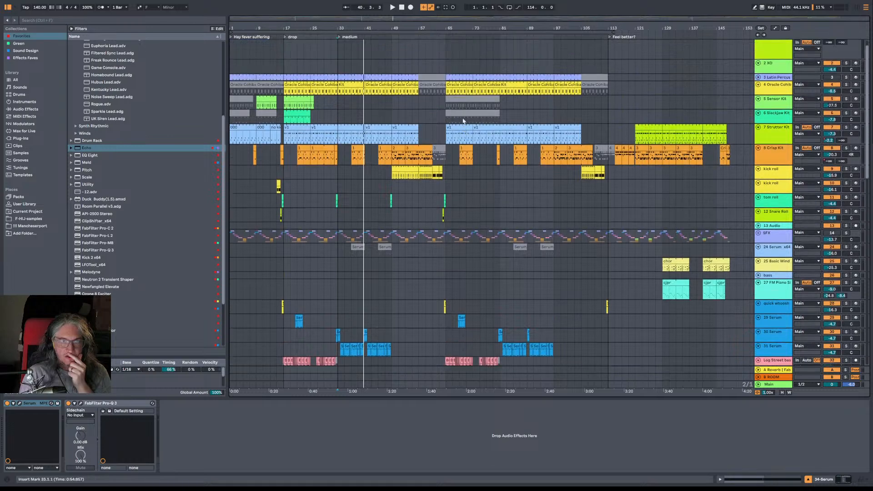
{"action": "scroll", "coordinate": [463, 123], "scroll_direction": "down", "scroll_amount": 5}
{"action": "scroll", "coordinate": [463, 122], "scroll_direction": "down", "scroll_amount": 7}
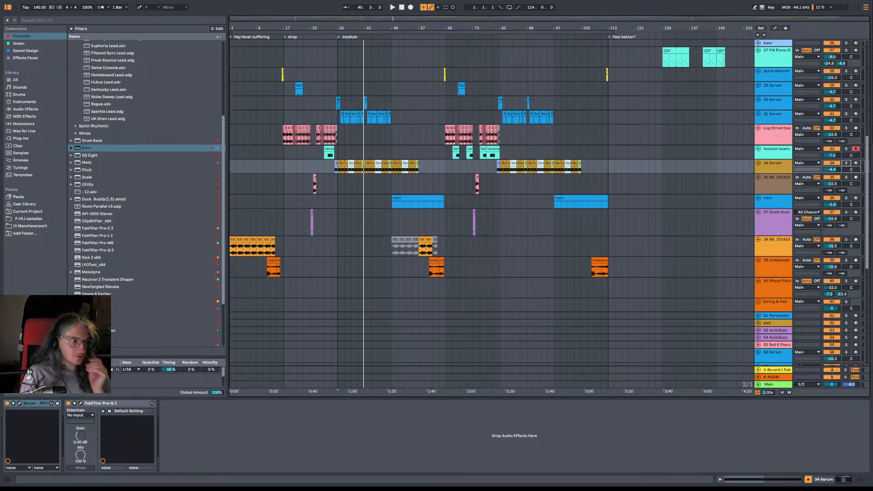
{"action": "key", "text": "alt+Tab"}
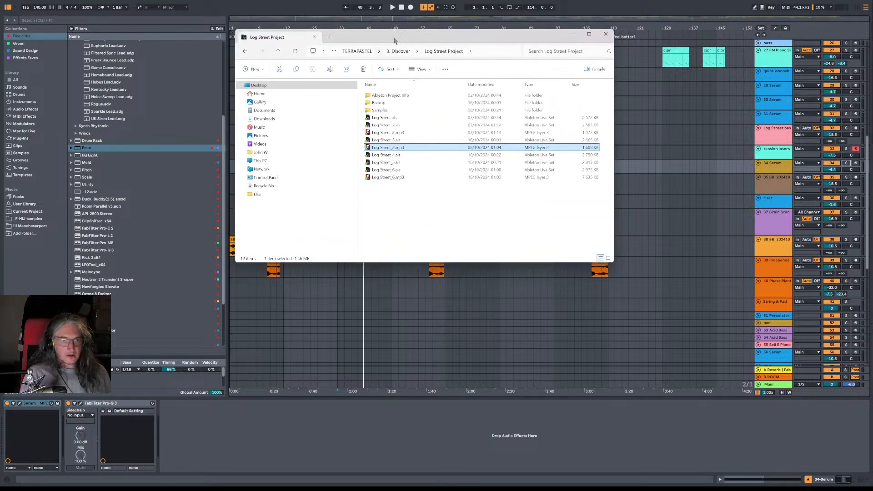
Step: Open Log Udder Project in the 3. Discover folder and listen to Log Udder_1.mp3
{"action": "left_click", "coordinate": [401, 51]}
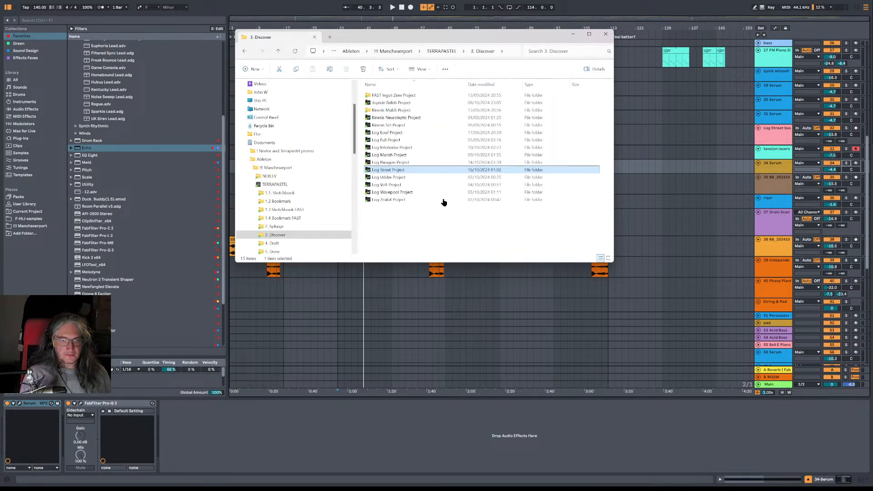
{"action": "left_click", "coordinate": [405, 178]}
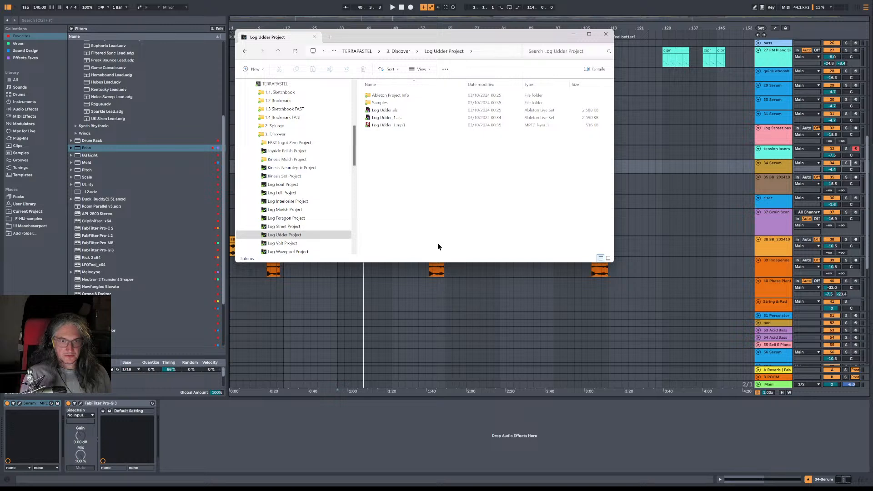
{"action": "left_click", "coordinate": [400, 125]}
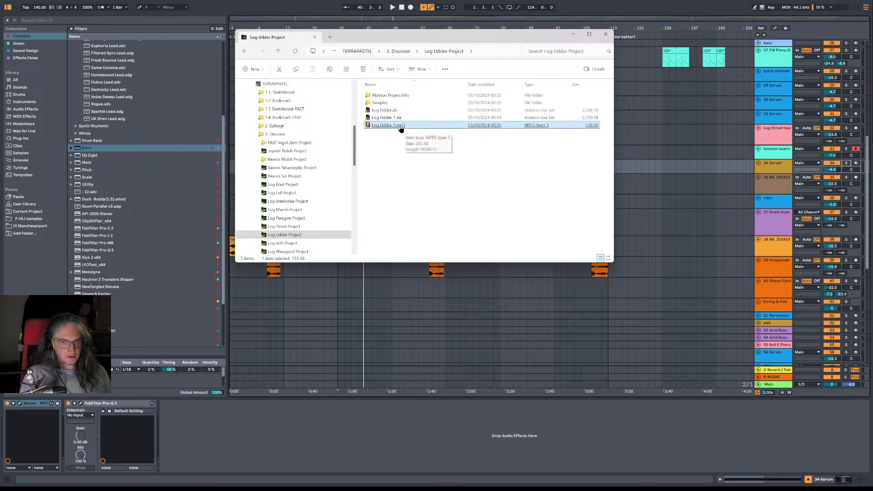
{"action": "scroll", "coordinate": [347, 132], "scroll_direction": "up", "scroll_amount": 5}
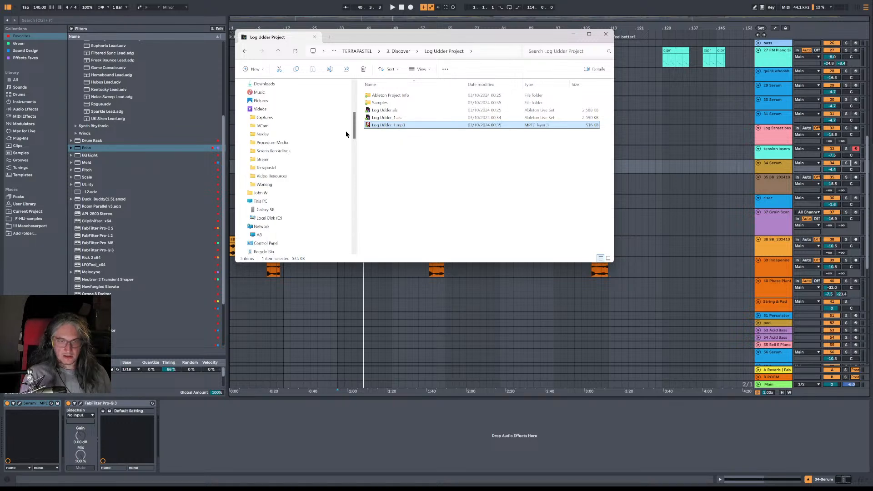
{"action": "key", "text": "Return"}
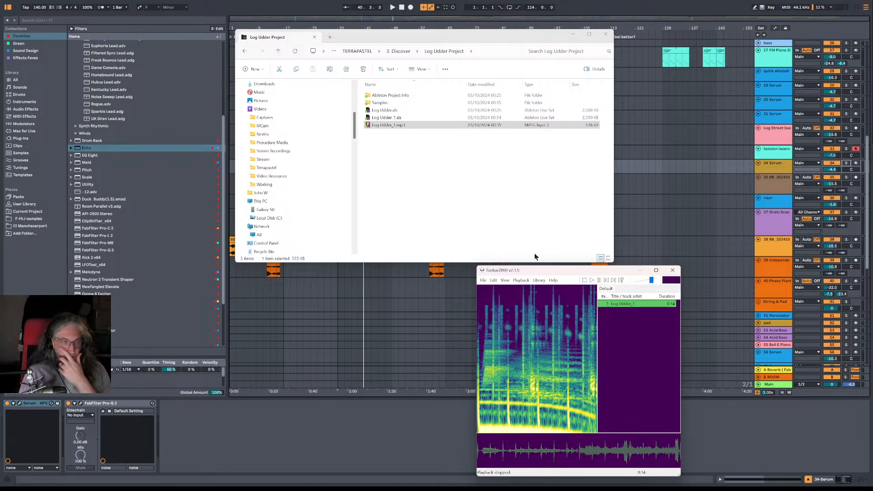
Step: Close the audio player and move the Log Udder Project folder out of 3. Discover
{"action": "left_click", "coordinate": [672, 270]}
{"action": "left_click", "coordinate": [401, 51]}
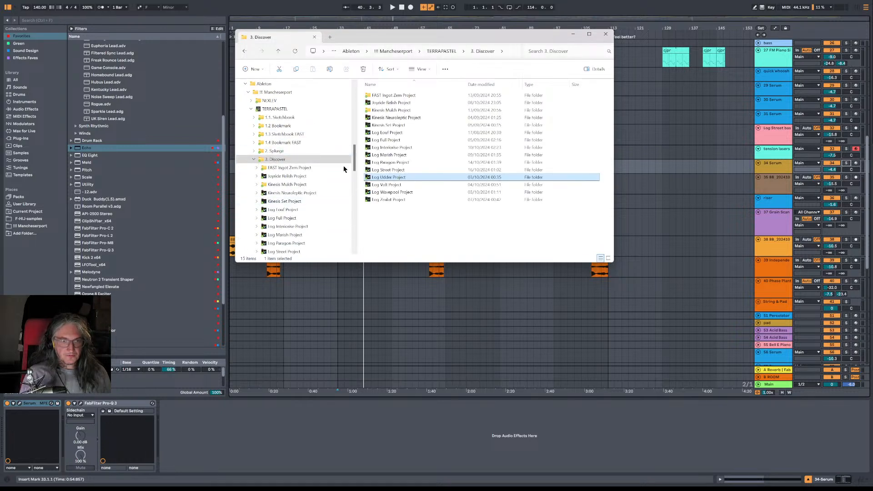
{"action": "scroll", "coordinate": [344, 166], "scroll_direction": "up", "scroll_amount": 1}
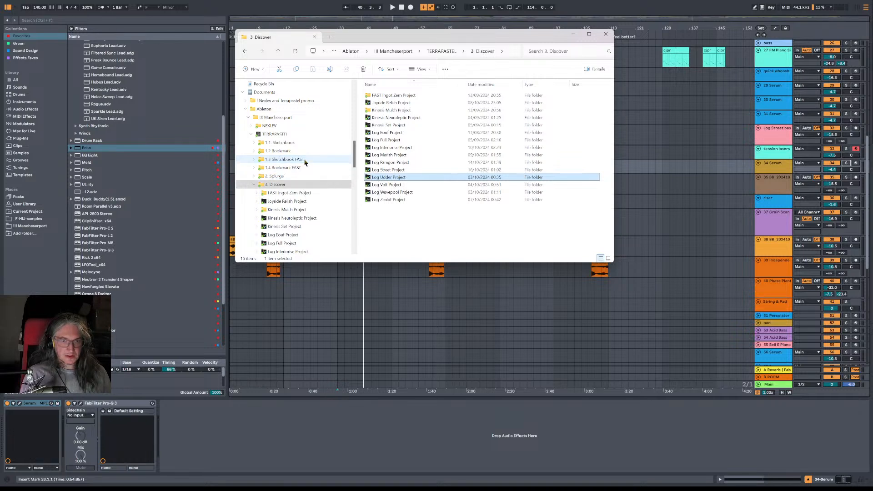
Step: Open Log Volt Project and listen to Log Volt_2.mp3, skipping ahead to a later part of the track
{"action": "double_click", "coordinate": [383, 185]}
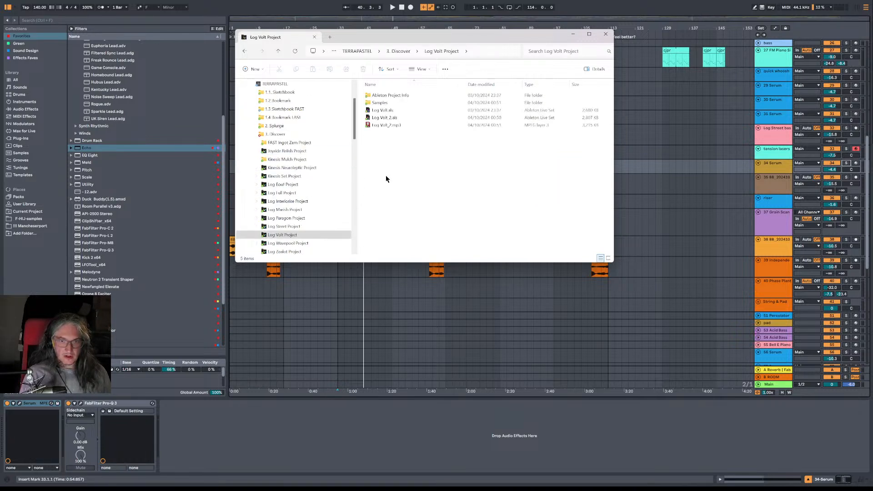
{"action": "left_click", "coordinate": [486, 127]}
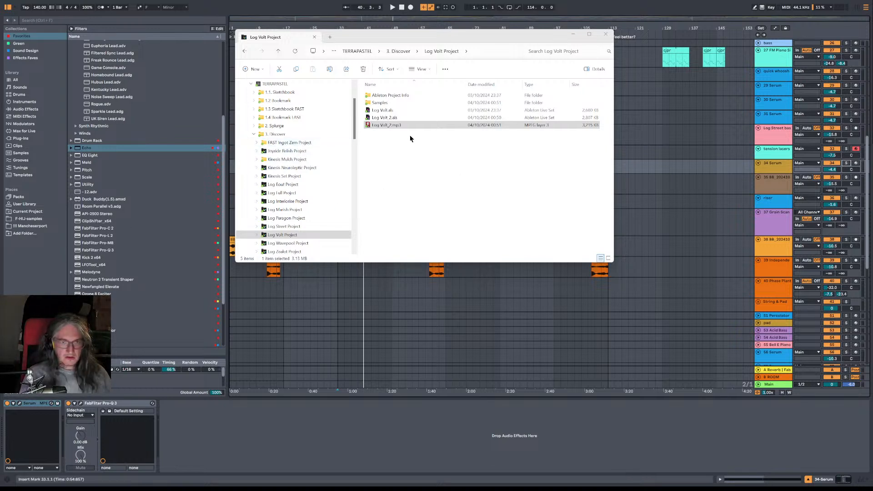
{"action": "double_click", "coordinate": [387, 126]}
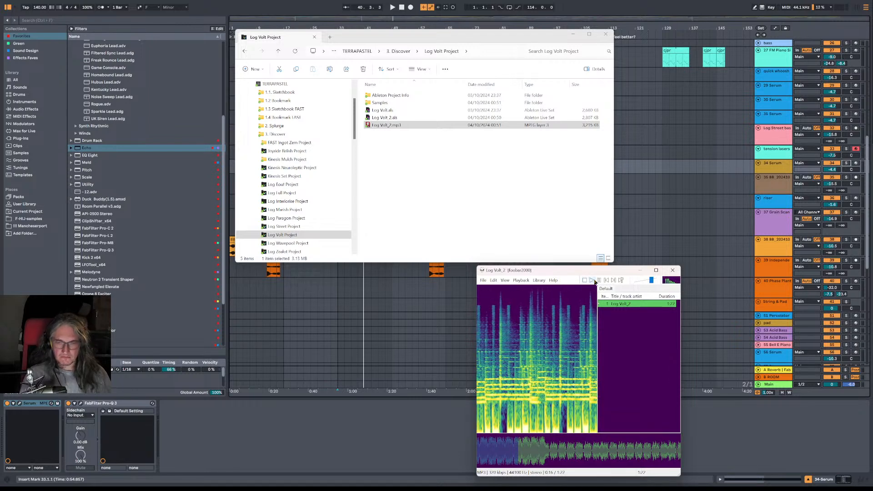
{"action": "left_click", "coordinate": [548, 459]}
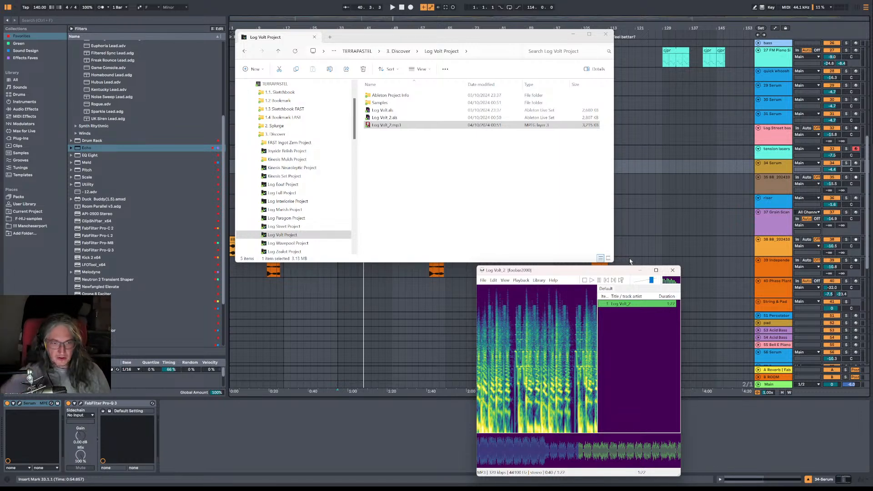
Step: Listen to Log Wavepool_1.mp3 from Log Wavepool Project, and return to the 3. Discover folder
{"action": "left_click", "coordinate": [302, 242]}
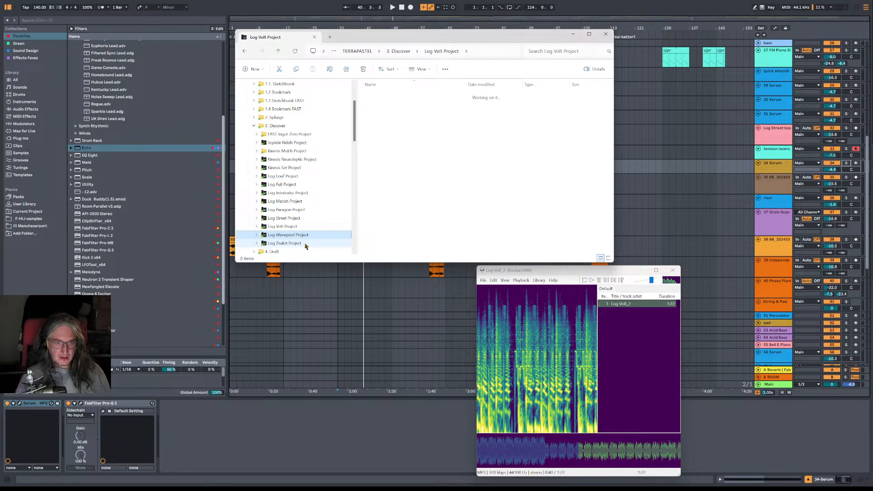
{"action": "double_click", "coordinate": [401, 125]}
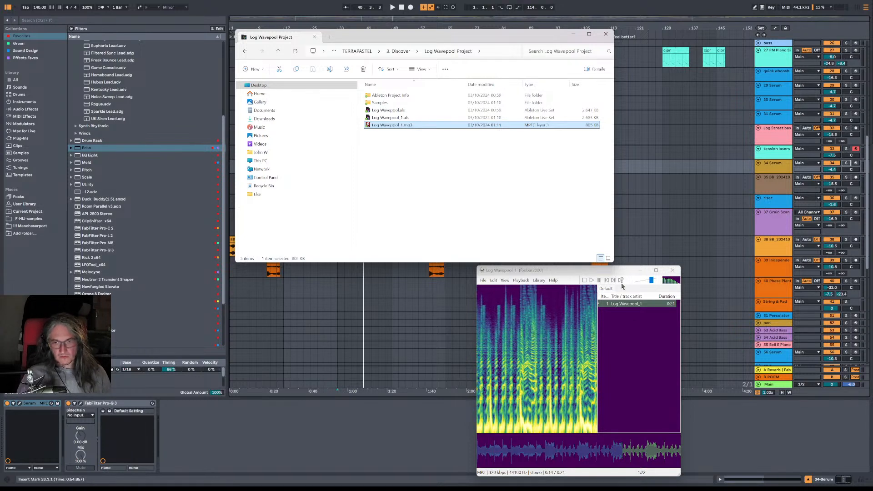
{"action": "left_click", "coordinate": [599, 281]}
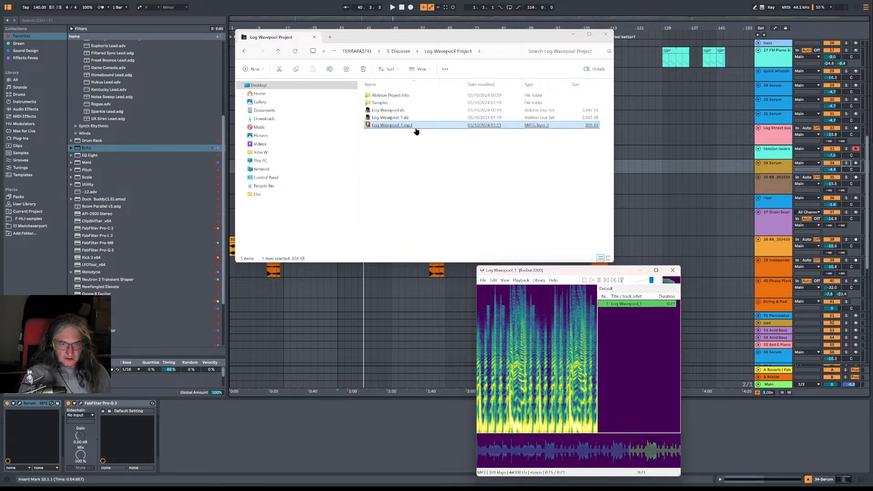
{"action": "left_click", "coordinate": [392, 51]}
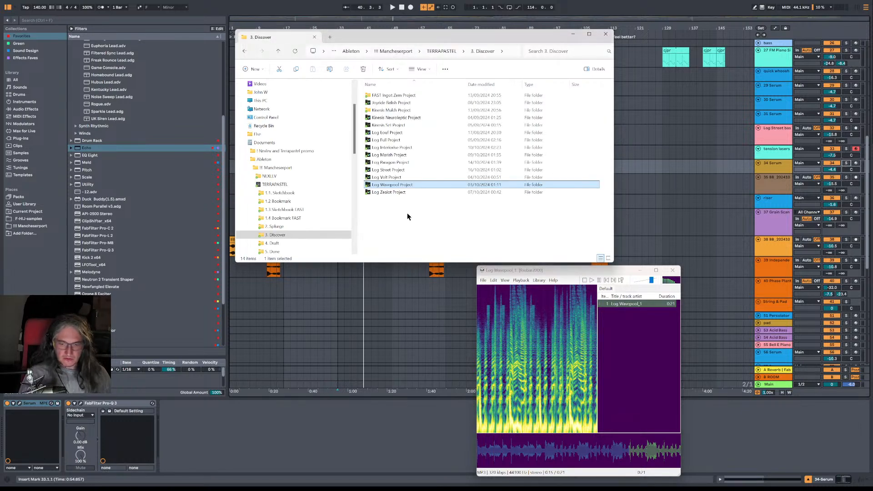
{"action": "left_click", "coordinate": [599, 283]}
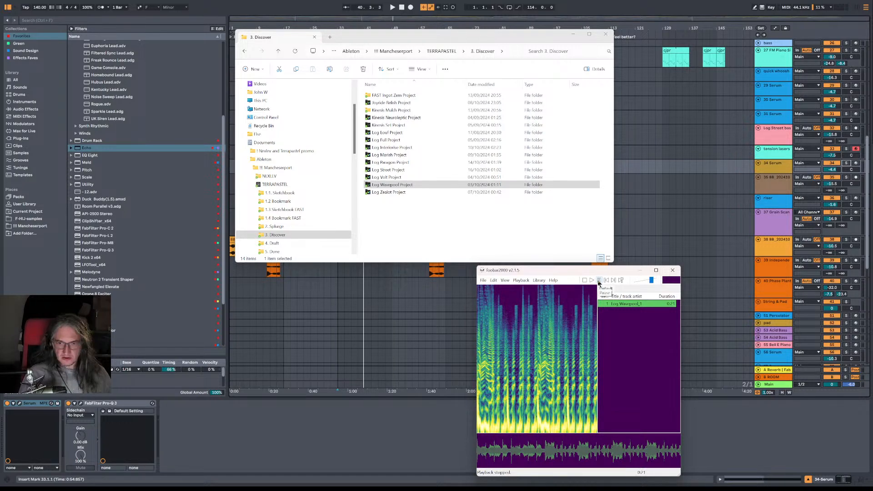
Step: Play Log Zealot_1.mp3 from Log Zealot Project, audition its later section, and return to the 3. Discover folder
{"action": "double_click", "coordinate": [389, 192]}
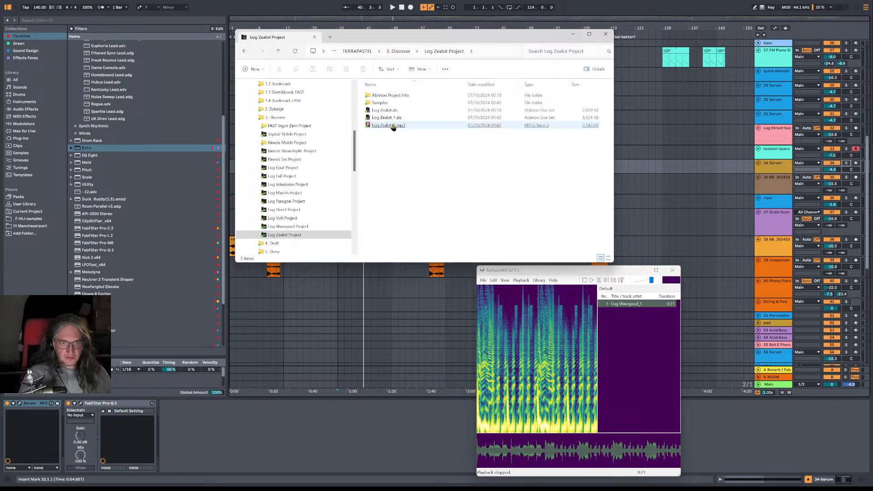
{"action": "left_click", "coordinate": [394, 126]}
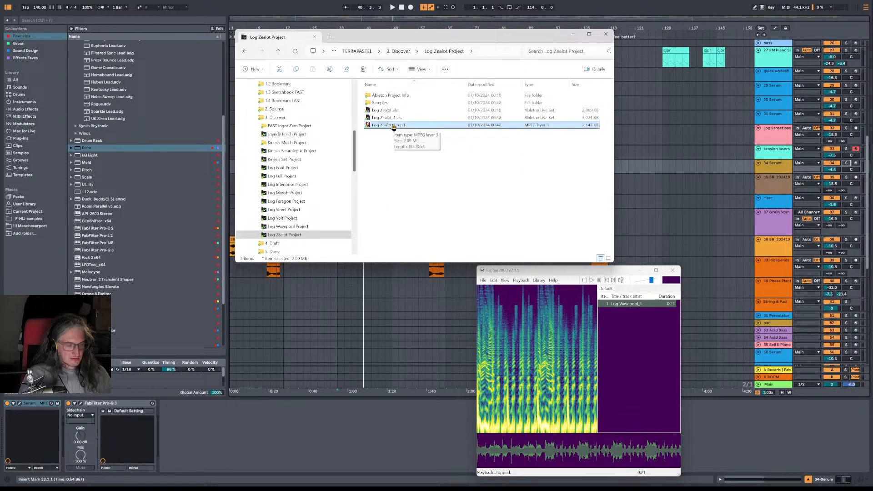
{"action": "double_click", "coordinate": [393, 126]}
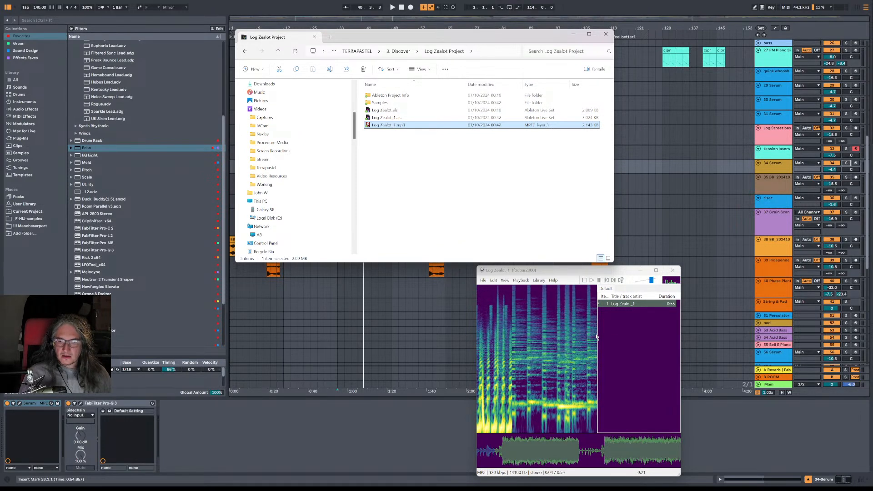
{"action": "left_click", "coordinate": [401, 50]}
{"action": "scroll", "coordinate": [291, 210], "scroll_direction": "down", "scroll_amount": 2}
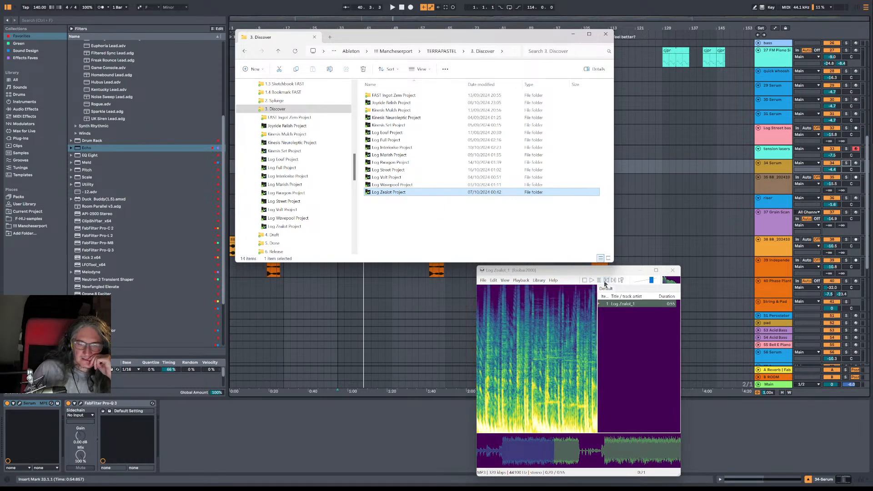
{"action": "left_click", "coordinate": [599, 455]}
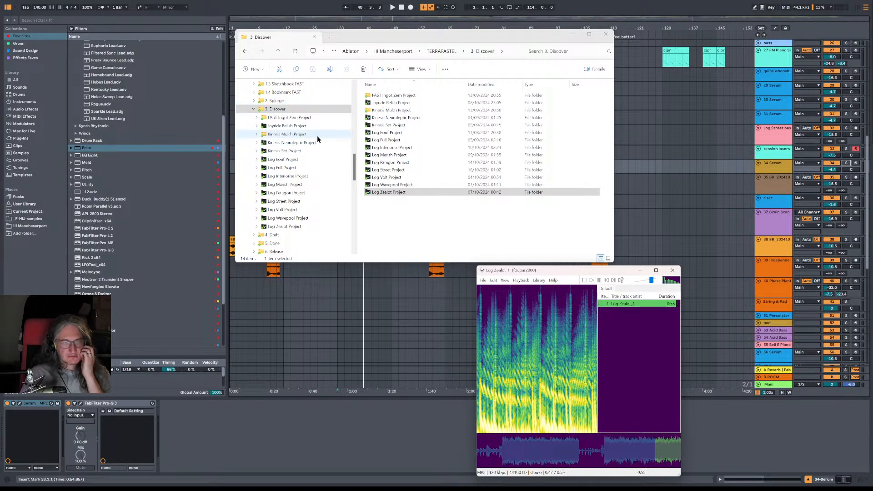
{"action": "left_click", "coordinate": [405, 193]}
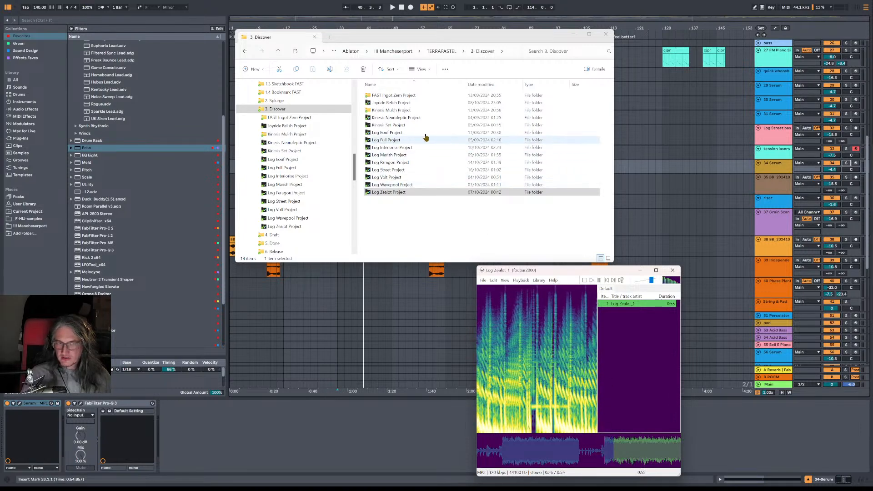
Step: Open FAST Ingot Zem Project and play FAST Ingot Zem_3.mp3
{"action": "left_click", "coordinate": [298, 117]}
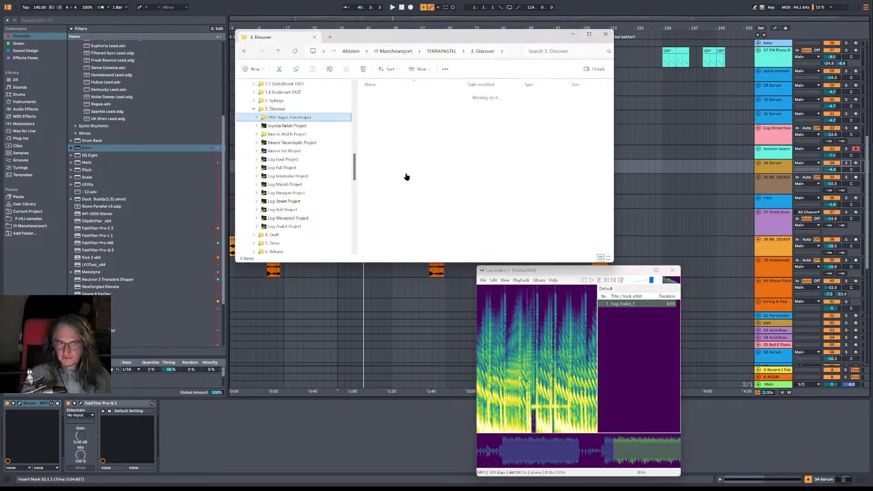
{"action": "left_click", "coordinate": [387, 134]}
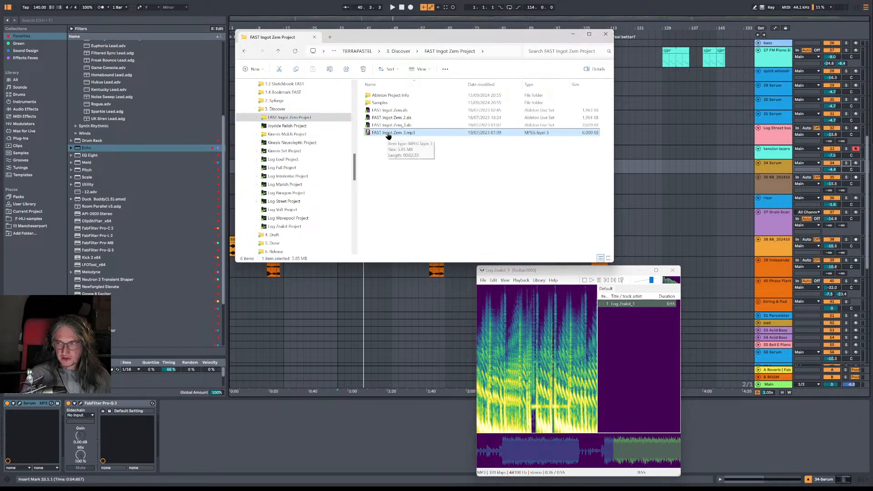
{"action": "double_click", "coordinate": [388, 133]}
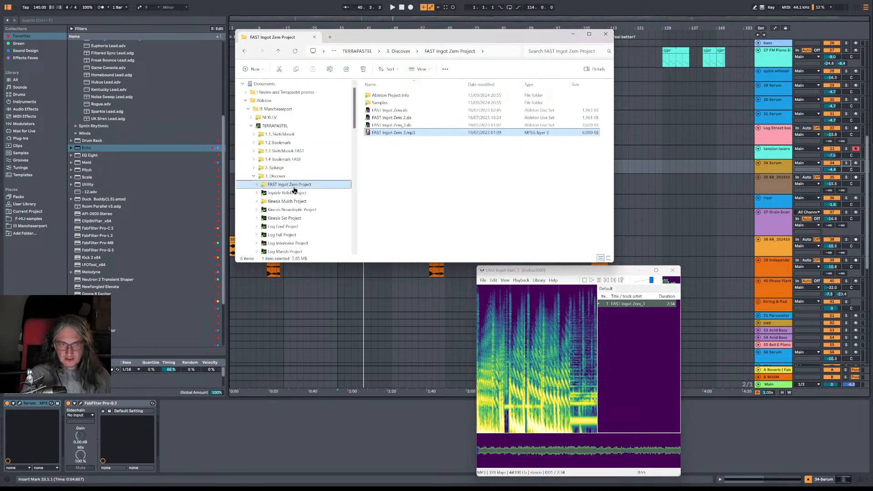
Step: Expand the 2. Splurge folder and open the Live set Mag Affray_2.als from Mag Affray Project
{"action": "left_click", "coordinate": [254, 168]}
{"action": "left_click", "coordinate": [268, 170]}
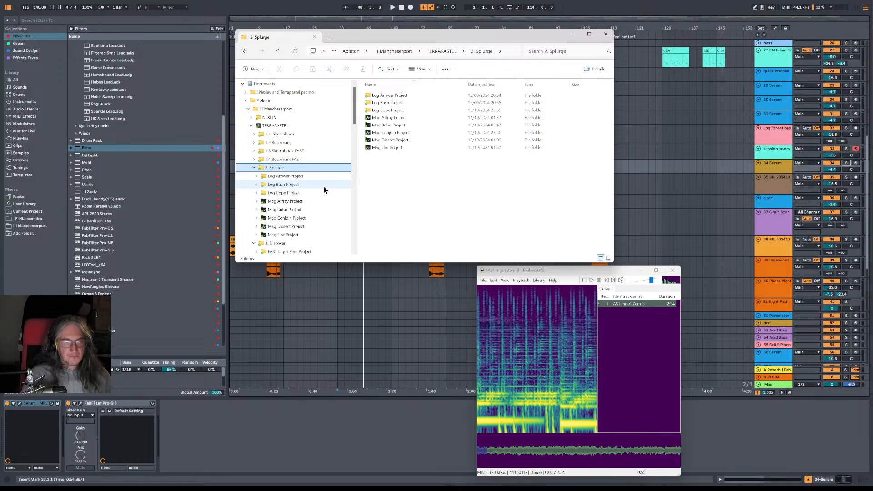
{"action": "scroll", "coordinate": [303, 150], "scroll_direction": "down", "scroll_amount": 3}
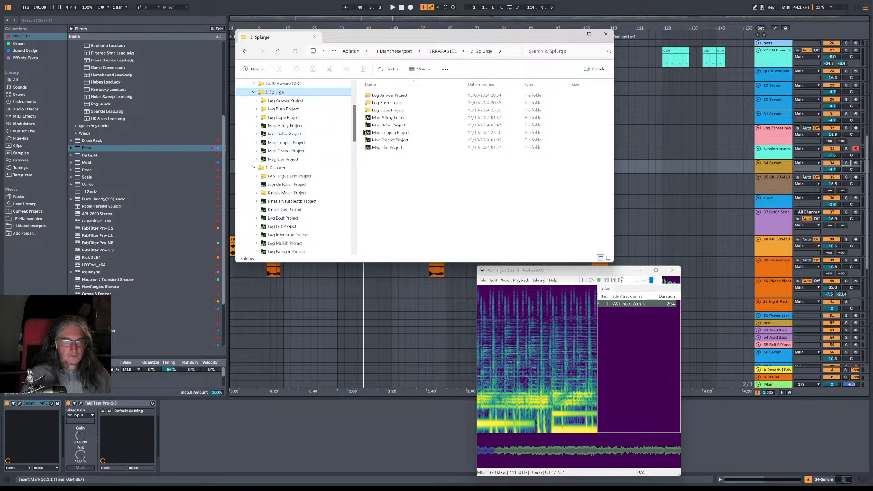
{"action": "left_click", "coordinate": [402, 122]}
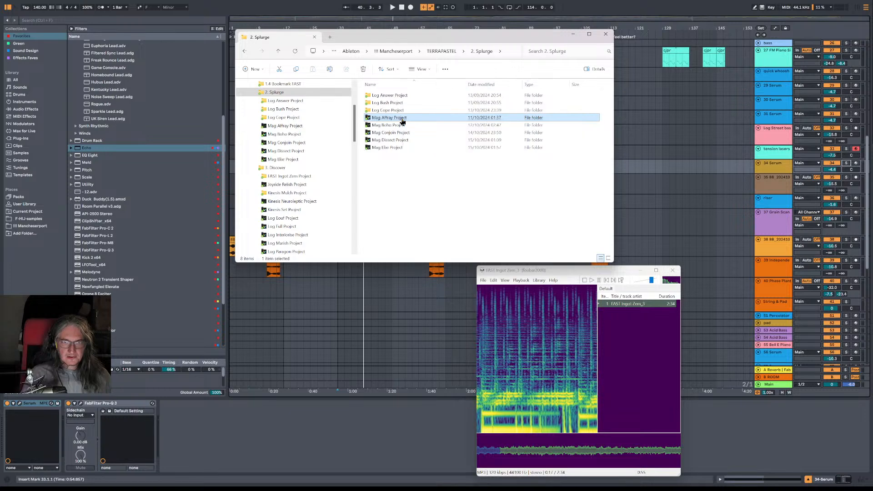
{"action": "double_click", "coordinate": [402, 119]}
{"action": "left_click", "coordinate": [402, 133]}
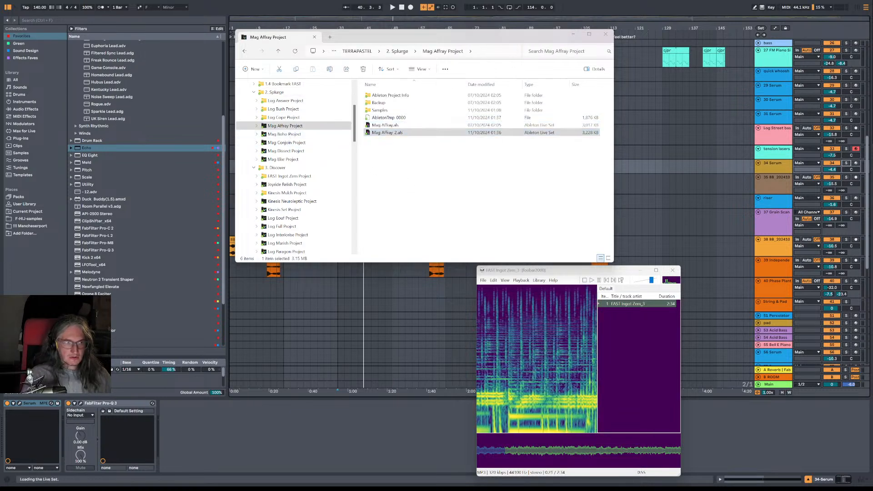
Step: Move the File Explorer window lower, look into Mag Boho Project, and return to Mag Affray_2.als in Mag Affray Project
{"action": "left_click_drag", "start_coordinate": [377, 37], "coordinate": [396, 98]}
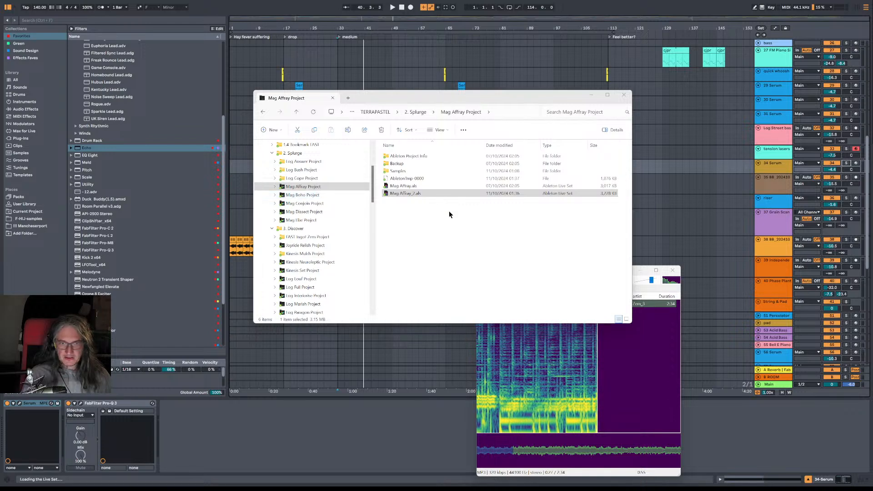
{"action": "left_click", "coordinate": [314, 195]}
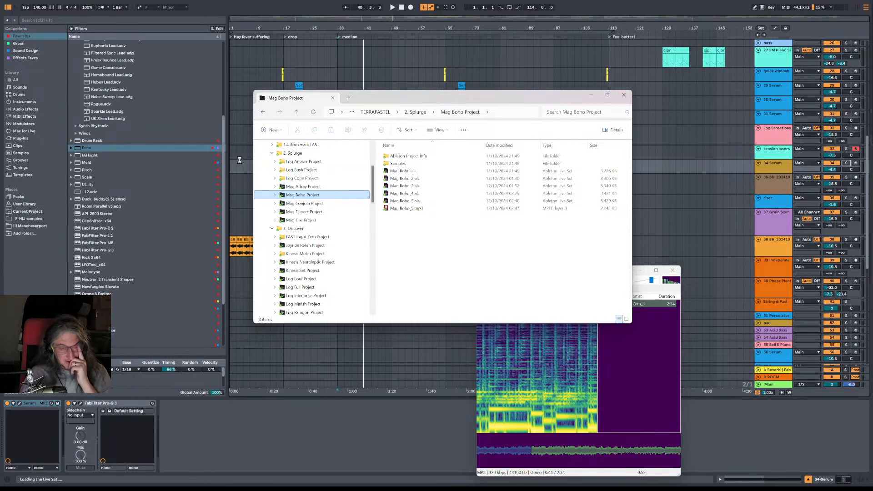
{"action": "left_click", "coordinate": [339, 186]}
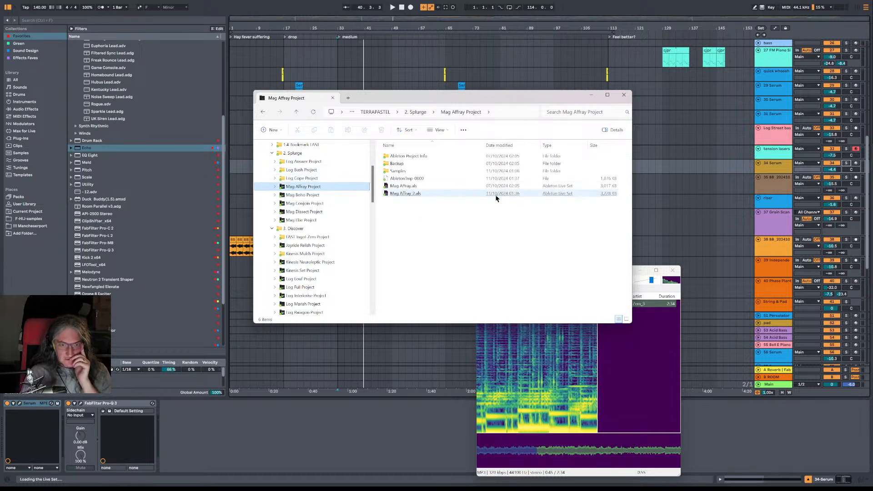
{"action": "left_click", "coordinate": [490, 194]}
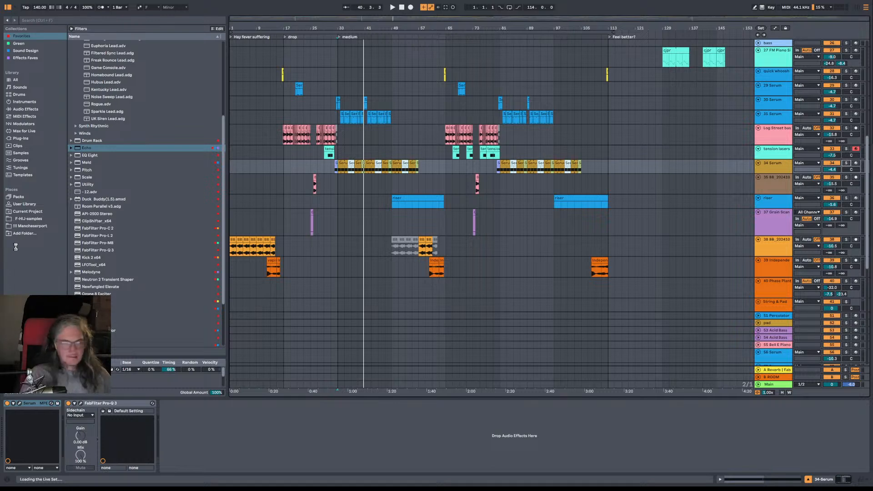
{"action": "key", "text": "alt+Tab"}
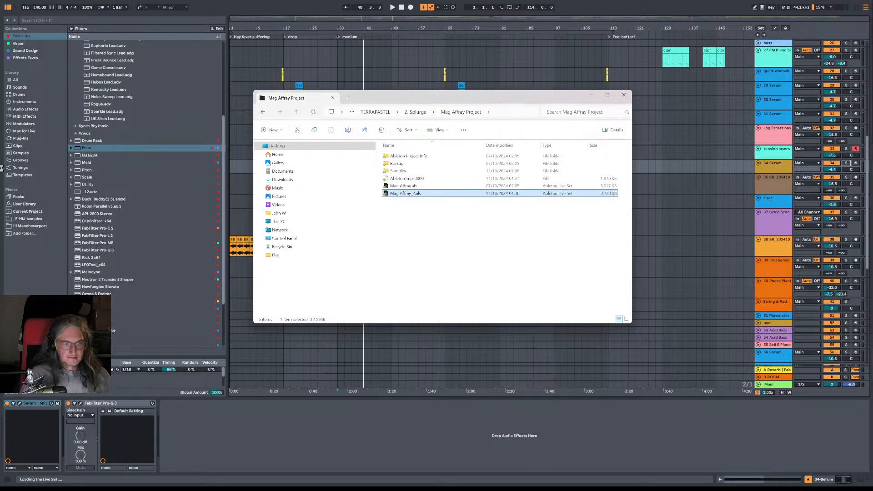
{"action": "right_click", "coordinate": [1, 418]}
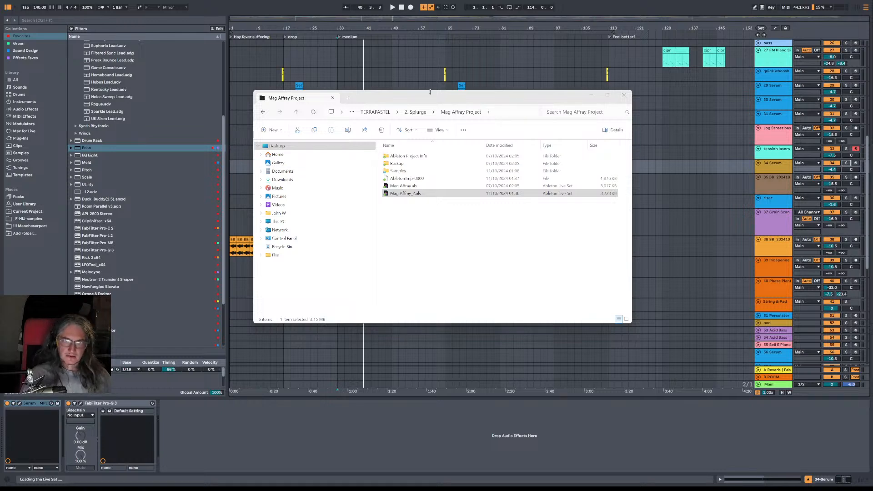
Step: Switch to the browser and open the live stream Music Production Session 14 from the Terrapastel YouTube channel
{"action": "left_click", "coordinate": [0, 186]}
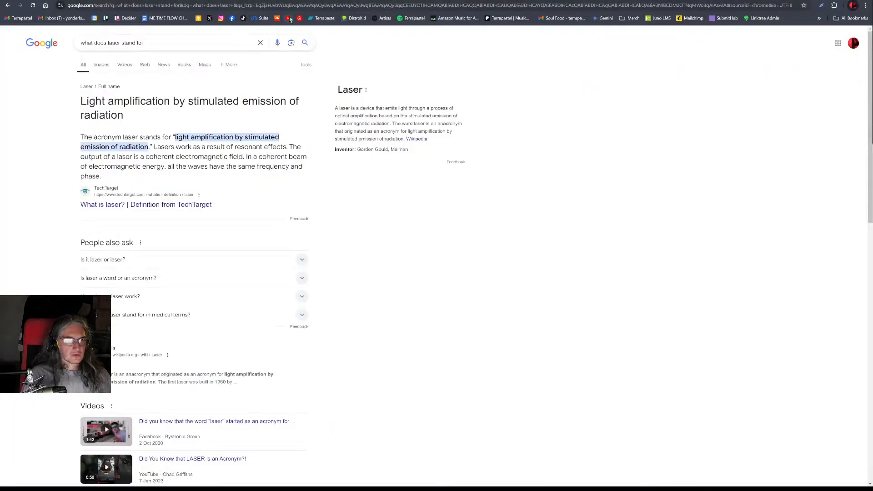
{"action": "left_click", "coordinate": [288, 18]}
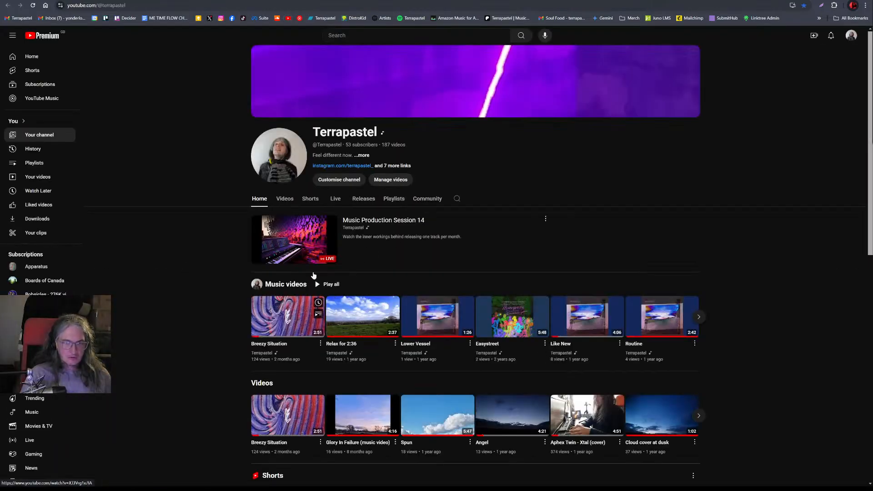
{"action": "left_click", "coordinate": [290, 200]}
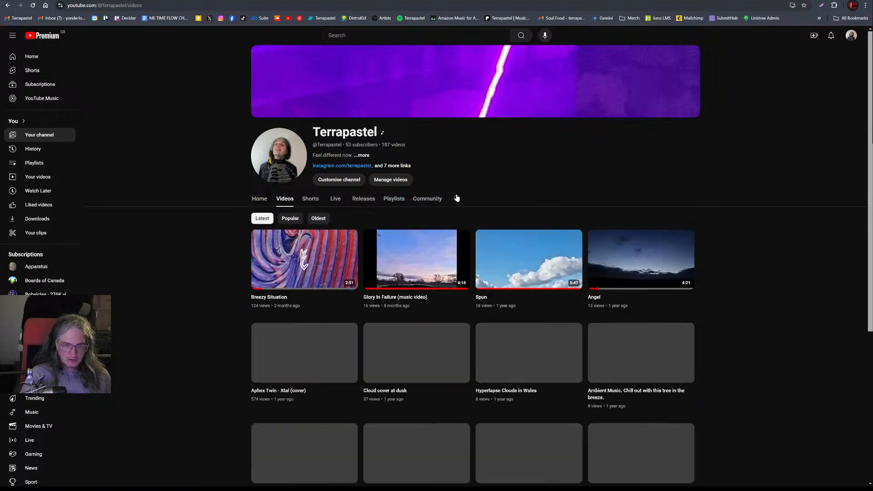
{"action": "left_click", "coordinate": [335, 198]}
{"action": "left_click", "coordinate": [324, 273]}
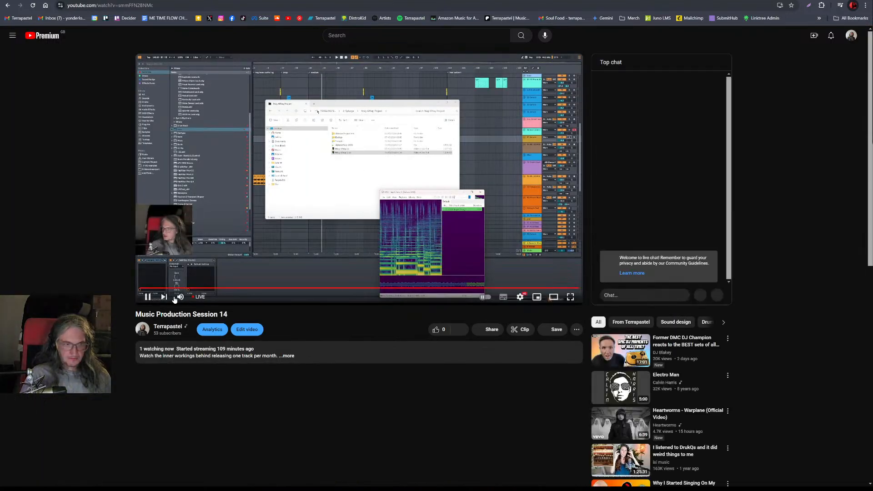
Step: Toggle the live stream's sound, expand its description, close the page and return to the Live set
{"action": "left_click", "coordinate": [181, 297]}
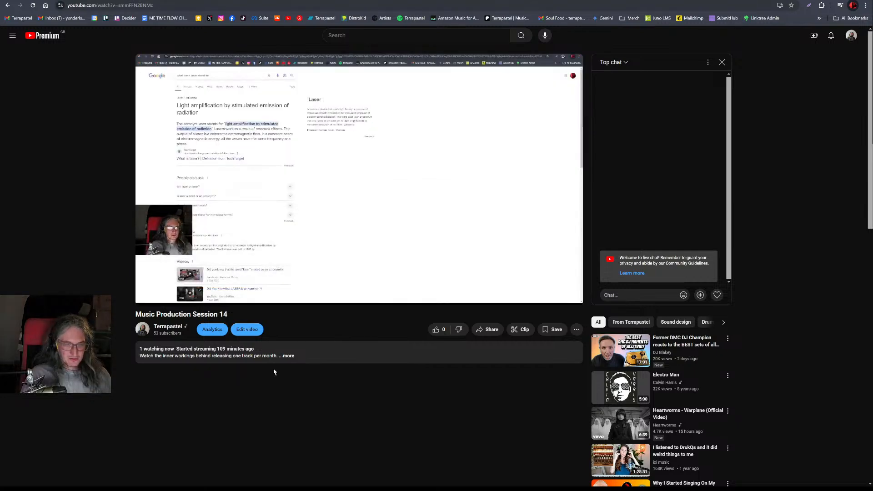
{"action": "left_click", "coordinate": [287, 356]}
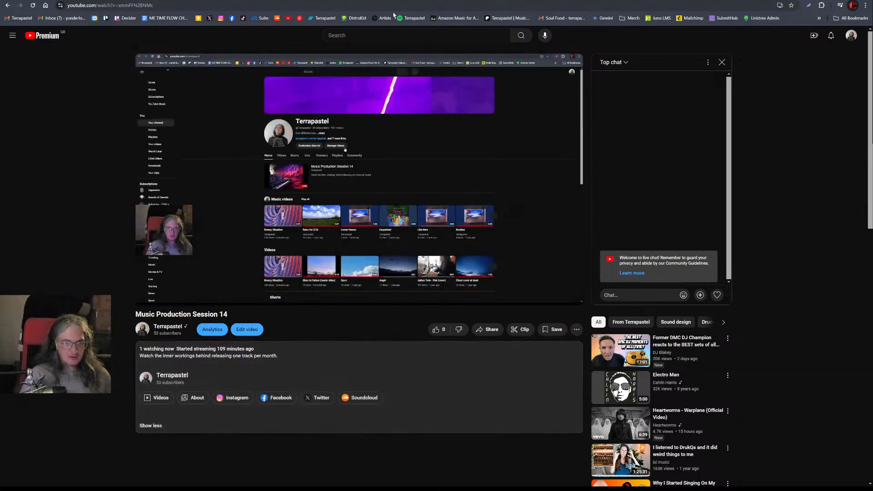
{"action": "left_click", "coordinate": [32, 1]}
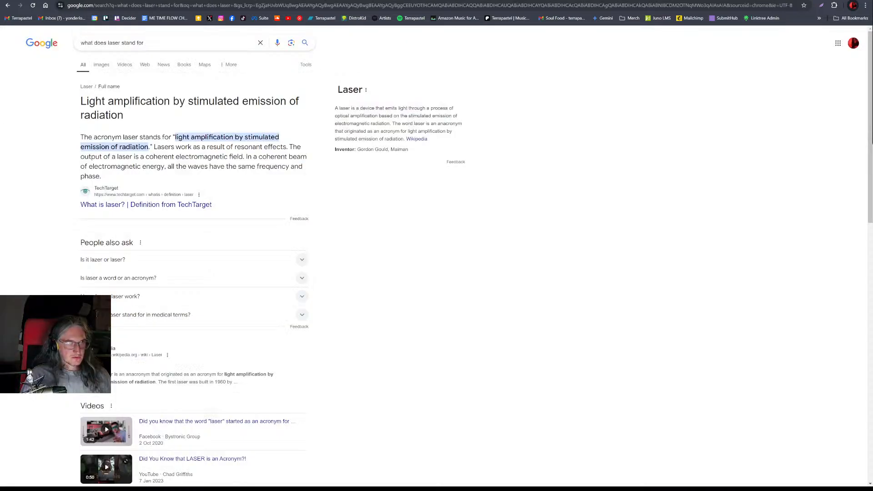
{"action": "key", "text": "alt+Tab"}
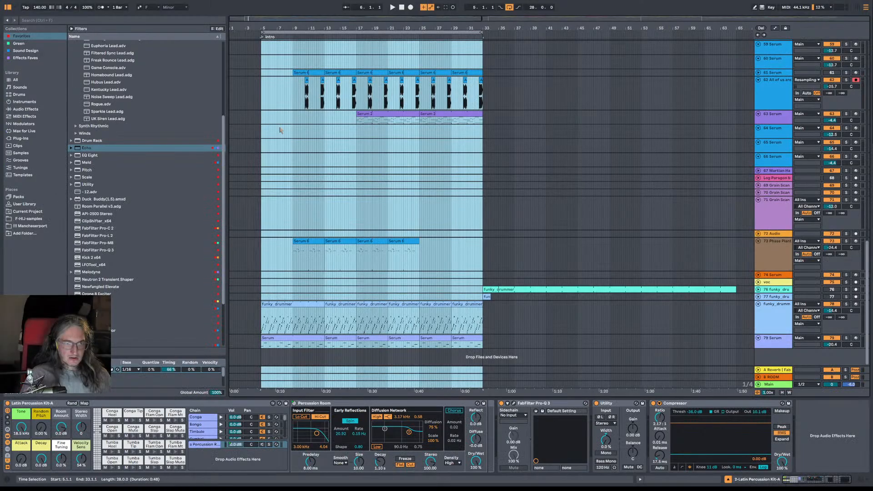
Step: Play the Mag Affray intro from bar 5, glance at the Mag Affray Project folder and return to the arrangement
{"action": "left_click", "coordinate": [296, 129]}
{"action": "left_click", "coordinate": [295, 118]}
{"action": "left_click", "coordinate": [297, 130]}
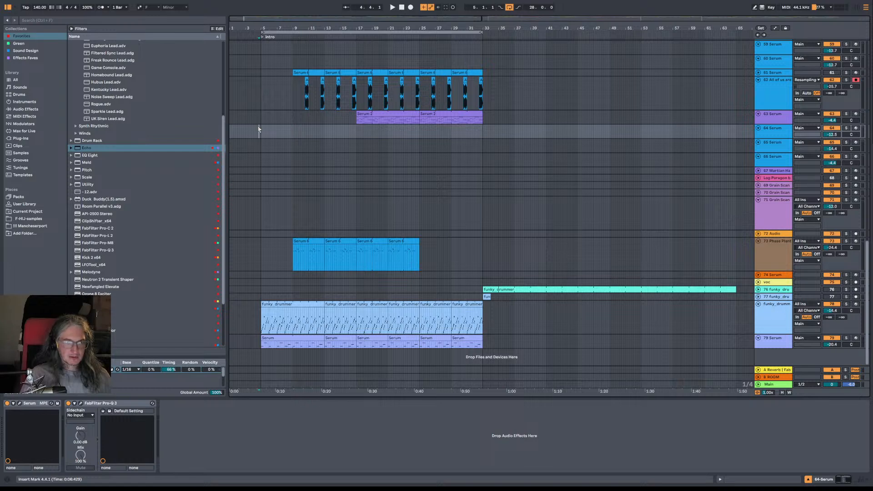
{"action": "left_click_drag", "start_coordinate": [317, 20], "coordinate": [317, 36]}
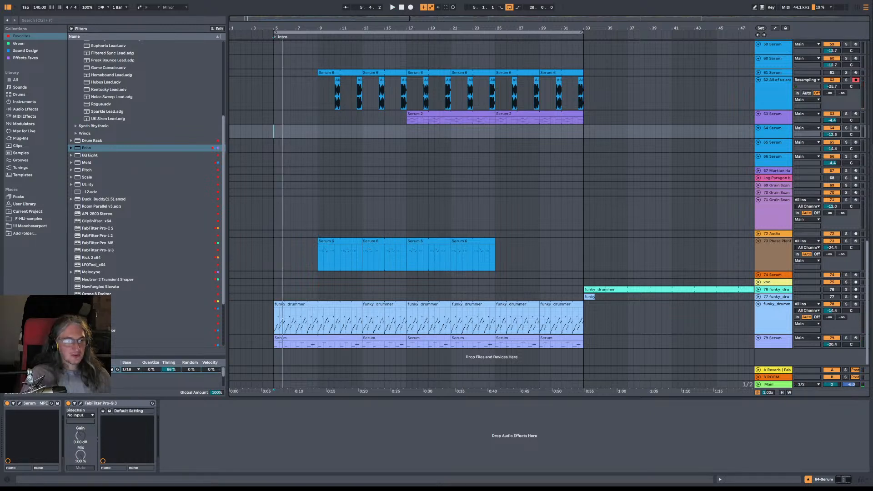
{"action": "key", "text": "alt+Tab"}
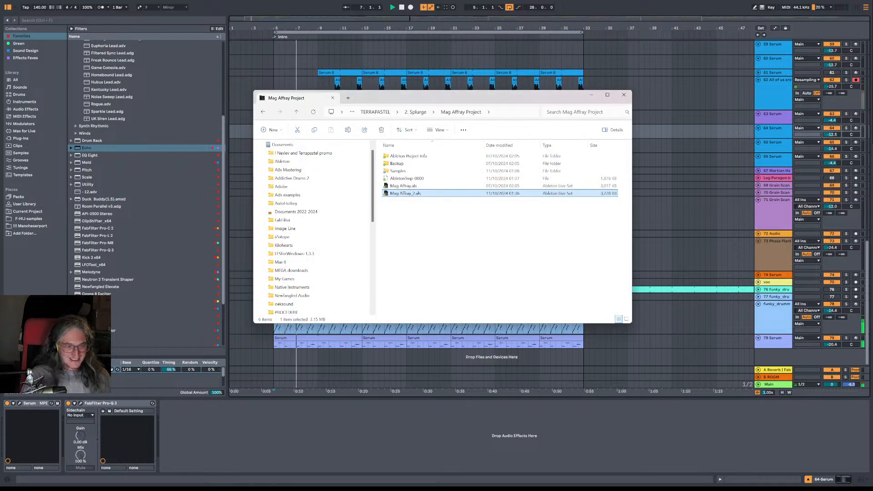
{"action": "key", "text": "alt+Tab"}
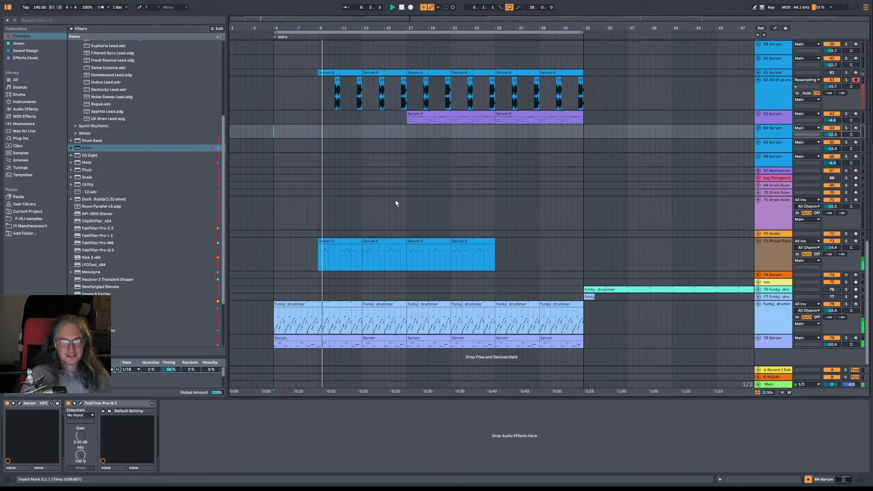
{"action": "left_click", "coordinate": [493, 31]}
{"action": "left_click", "coordinate": [493, 32]}
{"action": "key", "text": "ctrl+shift+r"}
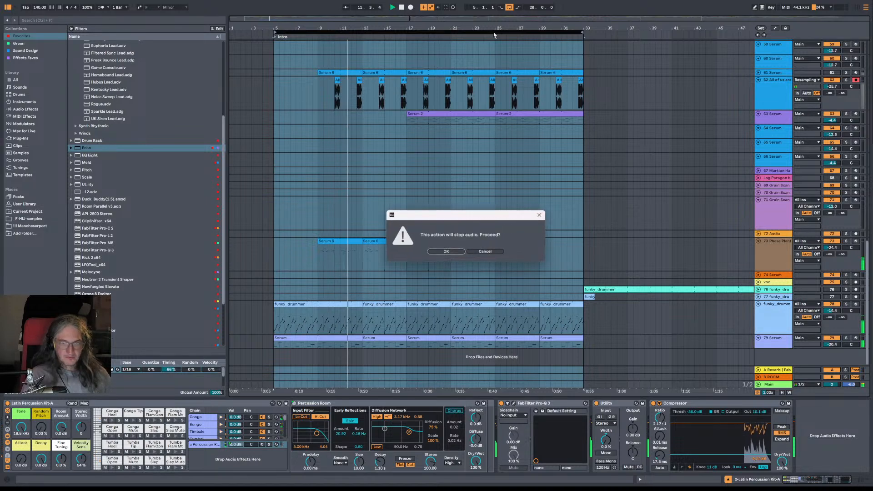
{"action": "left_click", "coordinate": [486, 252]}
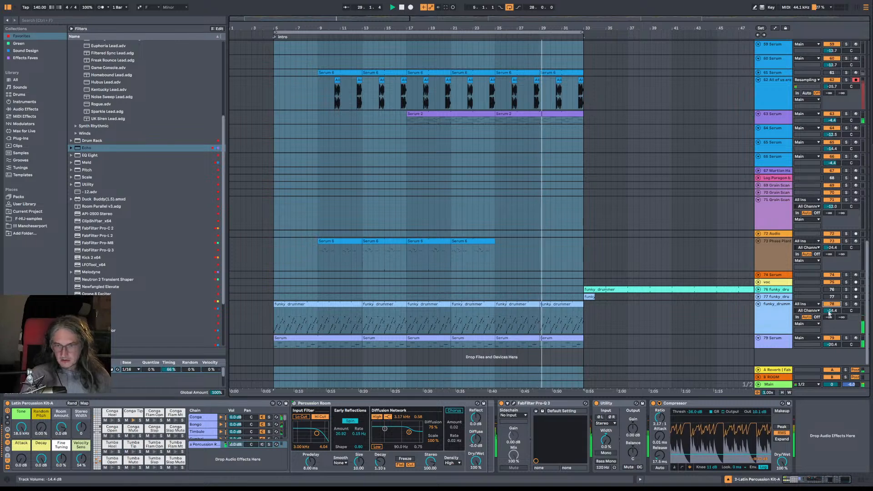
Step: Mute and unmute track 79 Serum during playback to compare, and select its last clip at bar 29
{"action": "left_click", "coordinate": [835, 341]}
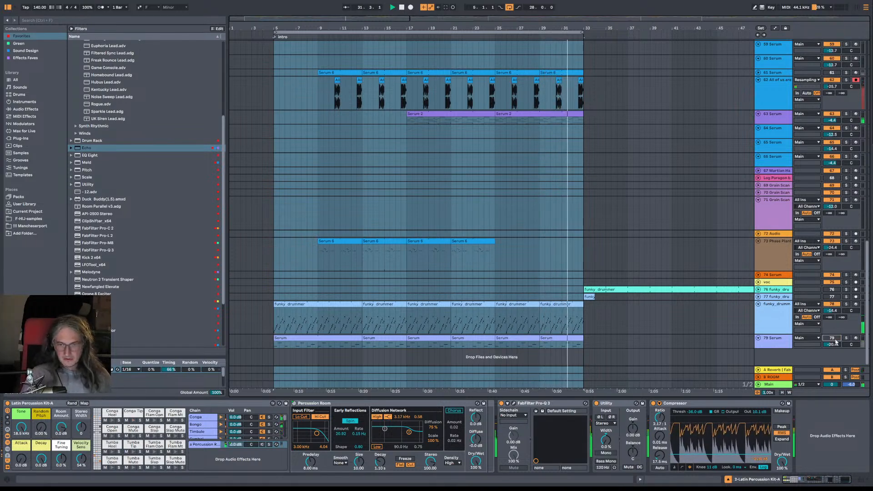
{"action": "left_click", "coordinate": [836, 341]}
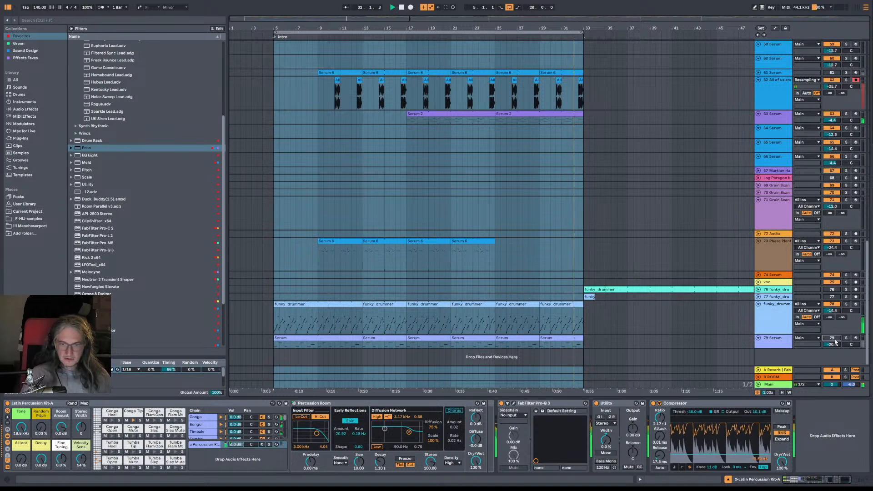
{"action": "left_click", "coordinate": [564, 343]}
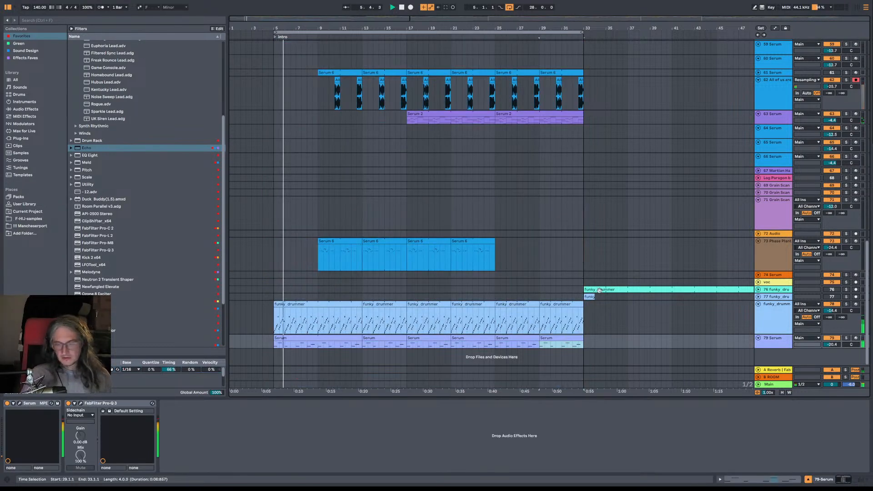
Step: Stop playback, select the loop range from bar 5 to 33, and mark bars 17 to 33 on track 71 Grain Scanner
{"action": "left_click", "coordinate": [429, 31]}
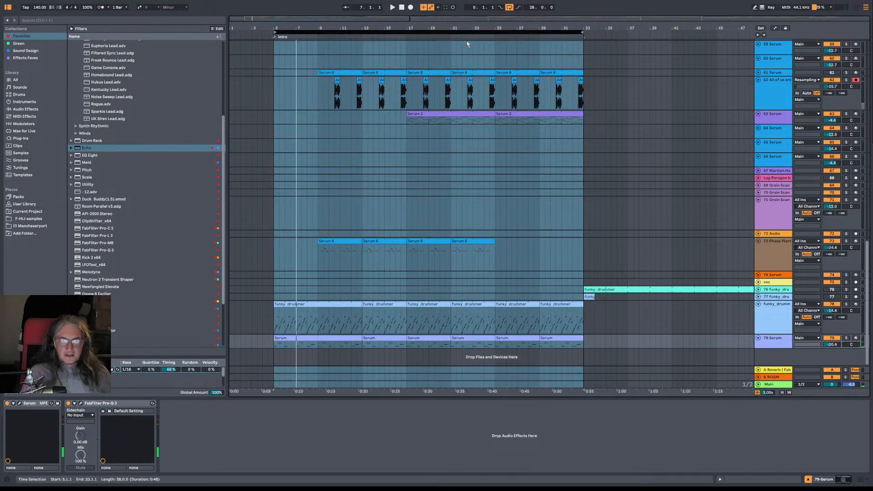
{"action": "left_click_drag", "start_coordinate": [496, 27], "coordinate": [496, 15]}
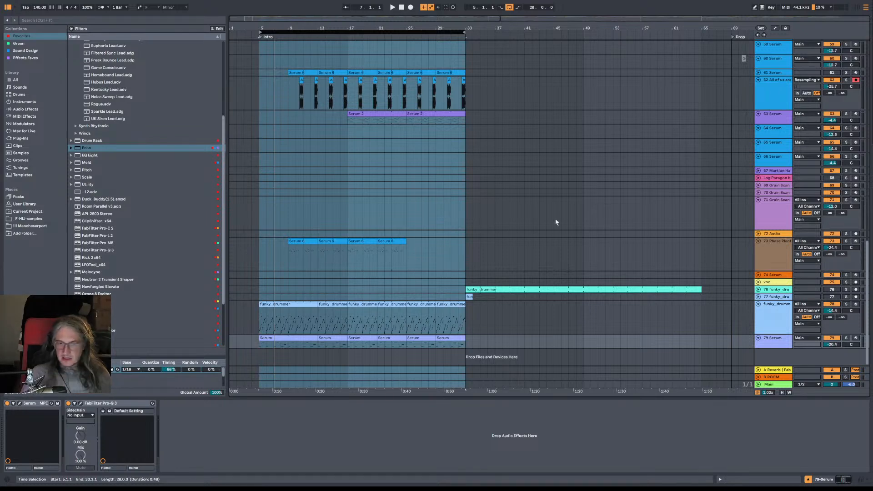
{"action": "left_click", "coordinate": [474, 341]}
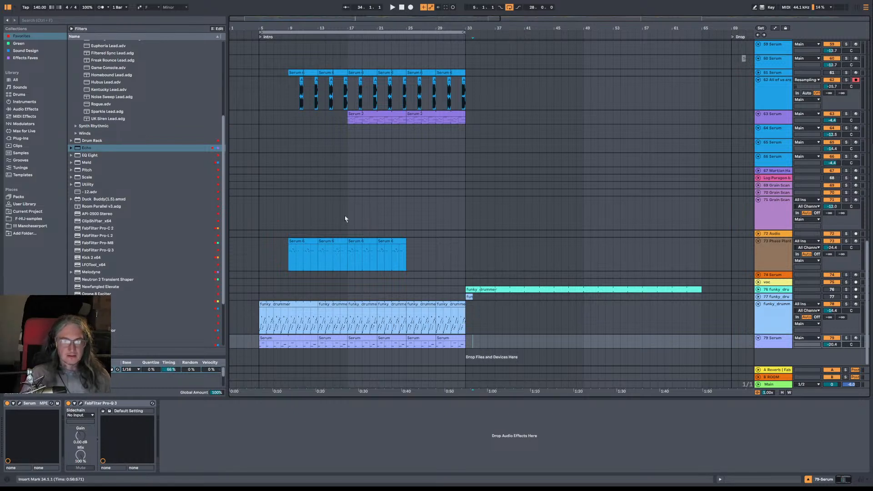
{"action": "left_click_drag", "start_coordinate": [349, 219], "coordinate": [469, 219]}
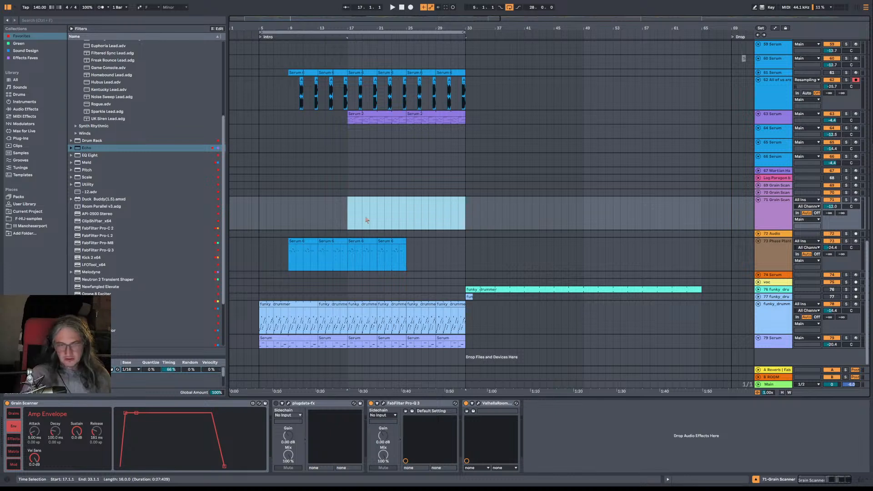
Step: Play from bar 25 and shorten the last clip on track 79 Serum to end at bar 32
{"action": "left_click", "coordinate": [406, 214]}
{"action": "key", "text": "space"}
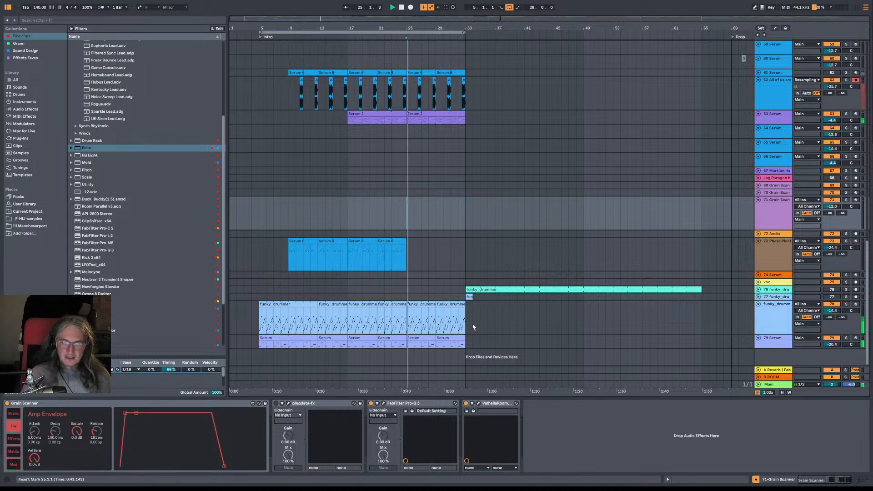
{"action": "left_click", "coordinate": [445, 340]}
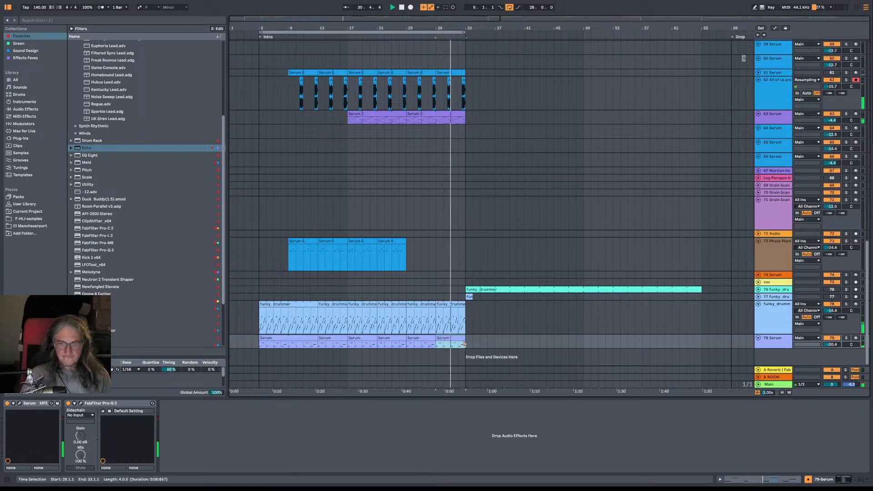
{"action": "left_click_drag", "start_coordinate": [464, 345], "coordinate": [458, 345]}
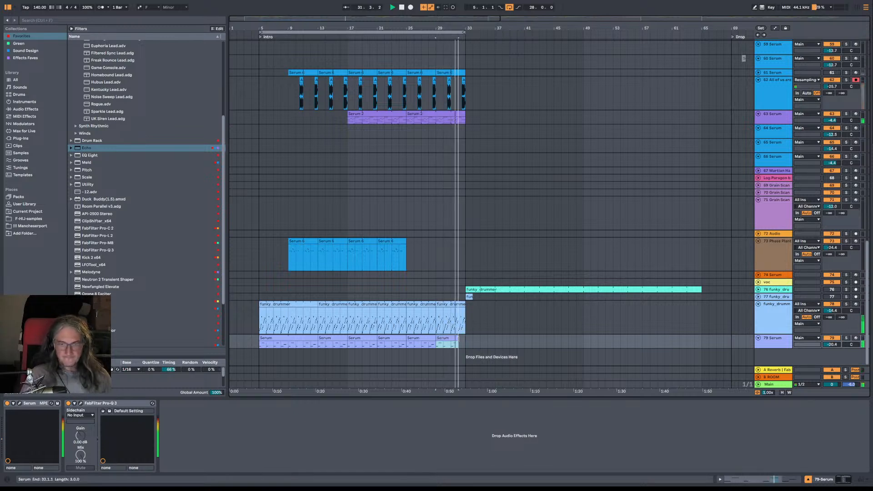
Step: Duplicate the time from bar 17 to 33 across all tracks and play the transition from bar 31
{"action": "left_click", "coordinate": [348, 102]}
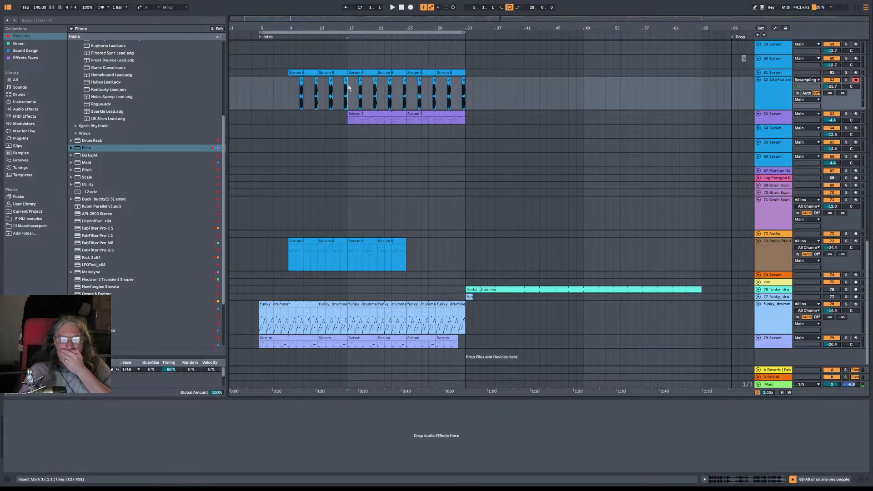
{"action": "left_click_drag", "start_coordinate": [349, 88], "coordinate": [459, 109]}
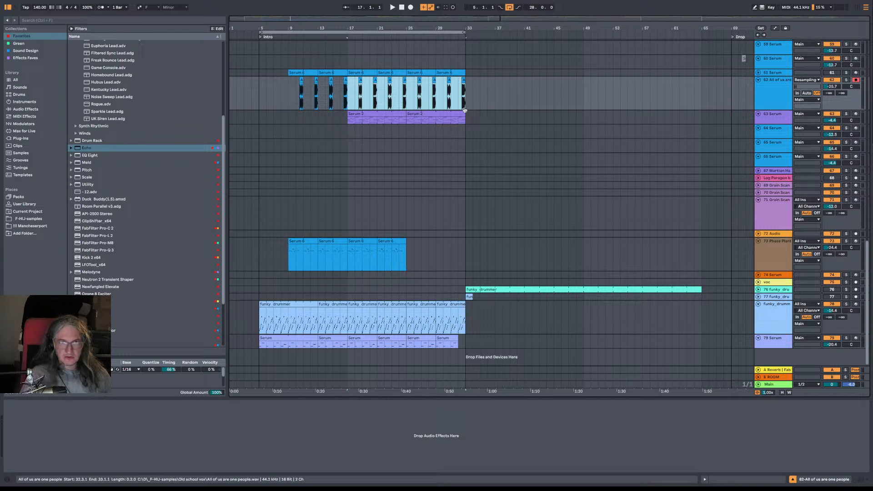
{"action": "key", "text": "ctrl+d"}
{"action": "left_click", "coordinate": [451, 60]}
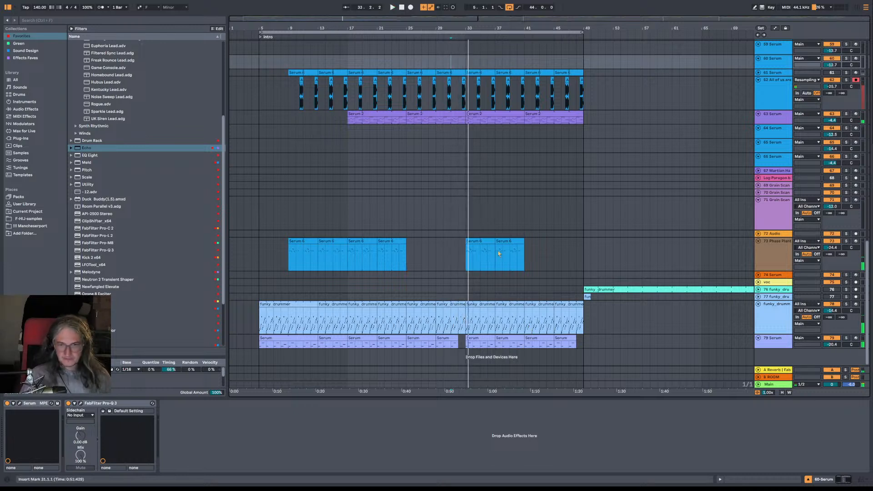
{"action": "left_click", "coordinate": [475, 208]}
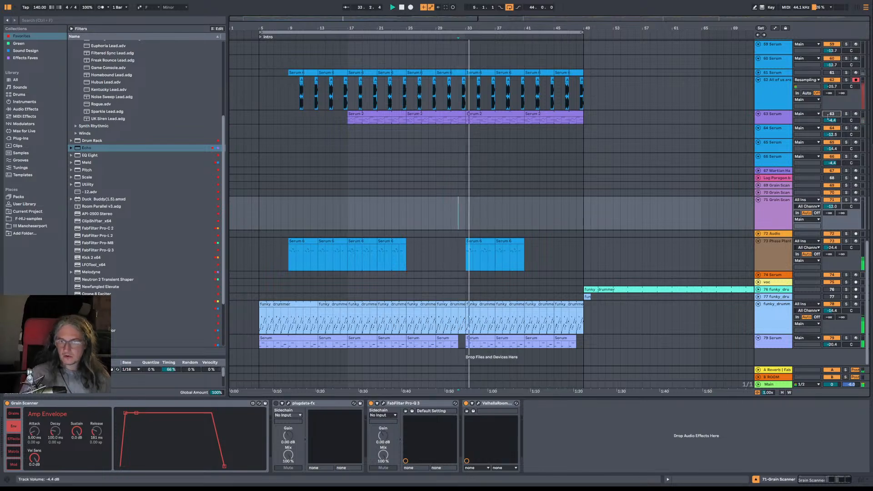
Step: Deactivate the two Serum 2 clips between bars 33 and 49 on track 63 Serum
{"action": "left_click", "coordinate": [519, 112]}
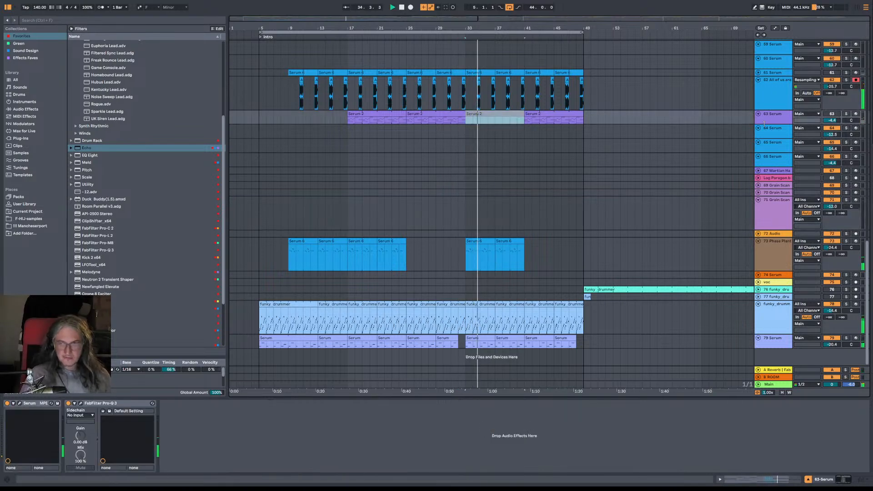
{"action": "left_click", "coordinate": [542, 114]}
{"action": "key", "text": "0"}
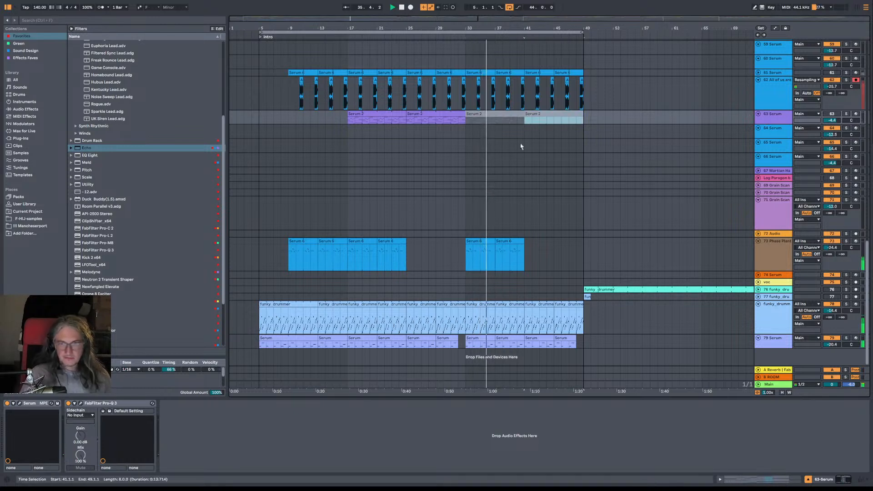
Step: Split the clip at bar 41 on track 6 Strutter Kit
{"action": "left_click", "coordinate": [519, 243]}
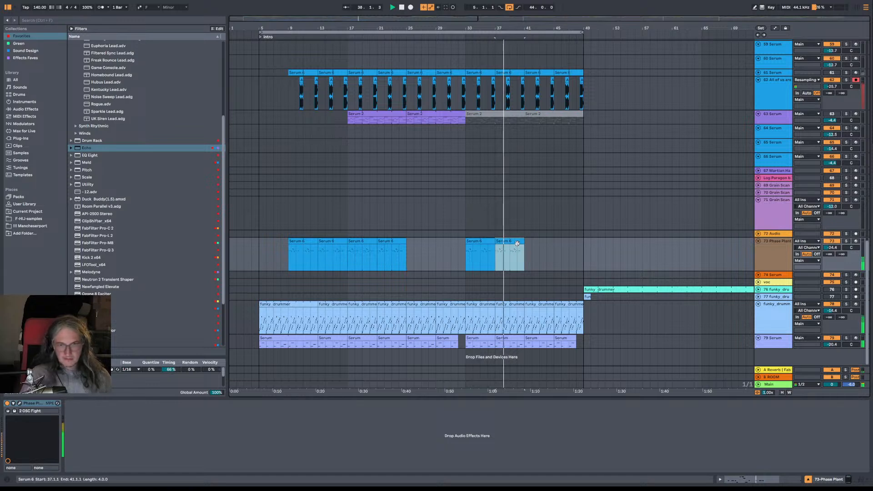
{"action": "scroll", "coordinate": [530, 219], "scroll_direction": "up", "scroll_amount": 6}
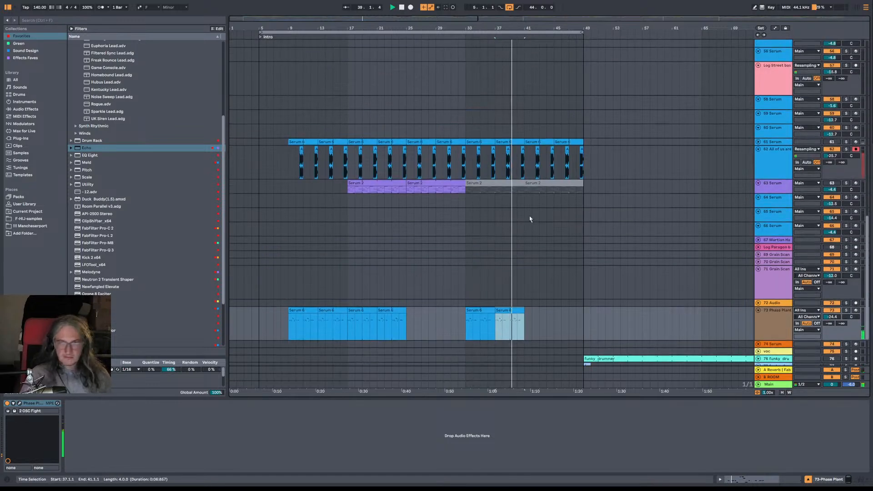
{"action": "scroll", "coordinate": [530, 219], "scroll_direction": "up", "scroll_amount": 8}
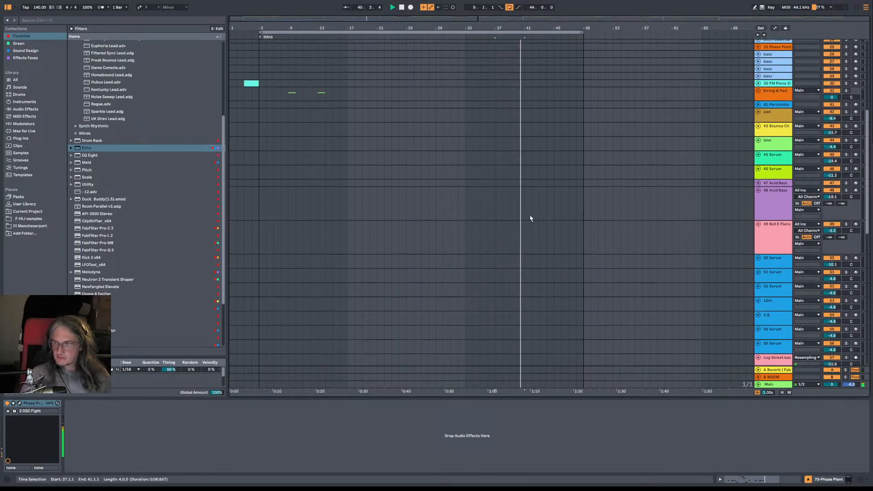
{"action": "scroll", "coordinate": [531, 216], "scroll_direction": "up", "scroll_amount": 5}
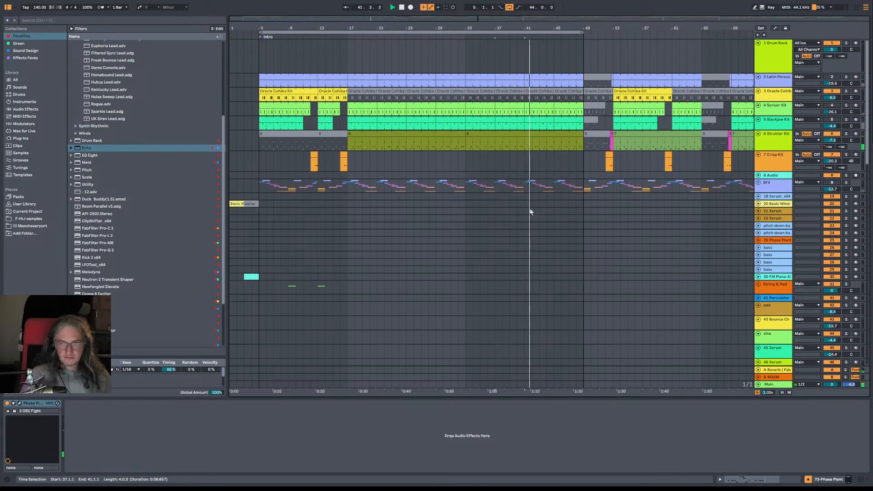
{"action": "scroll", "coordinate": [533, 209], "scroll_direction": "down", "scroll_amount": 3}
{"action": "scroll", "coordinate": [537, 204], "scroll_direction": "up", "scroll_amount": 2}
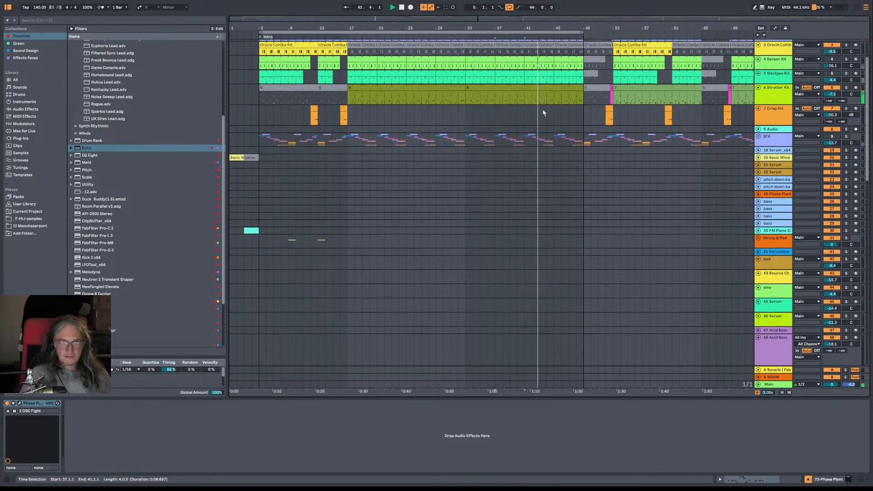
{"action": "scroll", "coordinate": [542, 113], "scroll_direction": "up", "scroll_amount": 1}
{"action": "left_click", "coordinate": [526, 124]}
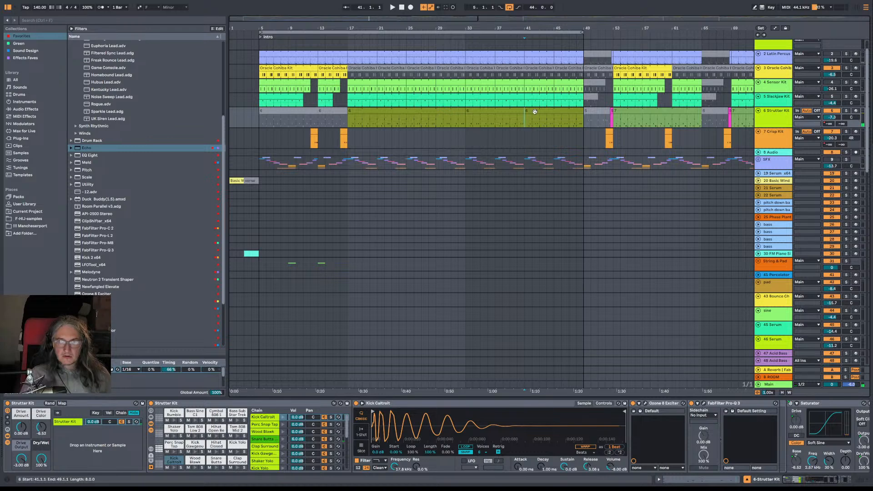
Step: Rename the Strutter Kit clip between bars 41 and 49 as 7 and add a Snare Butta Soft note at 1.2.3
{"action": "double_click", "coordinate": [535, 112]}
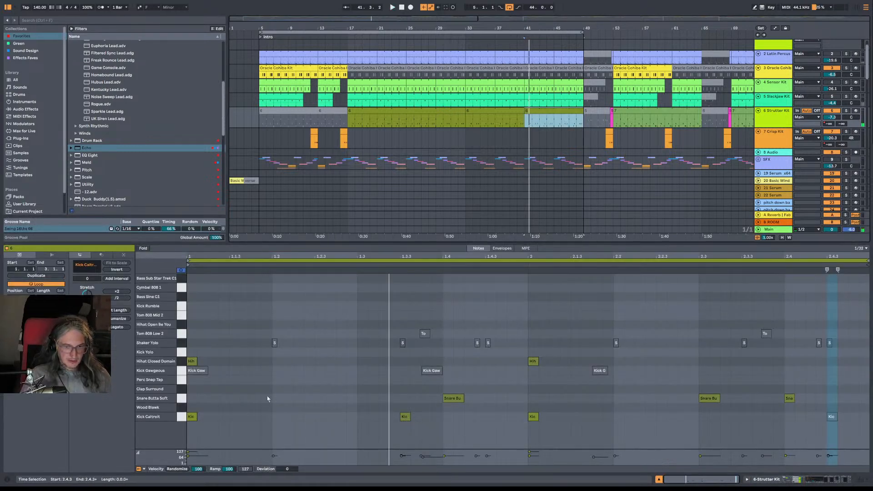
{"action": "double_click", "coordinate": [281, 400]}
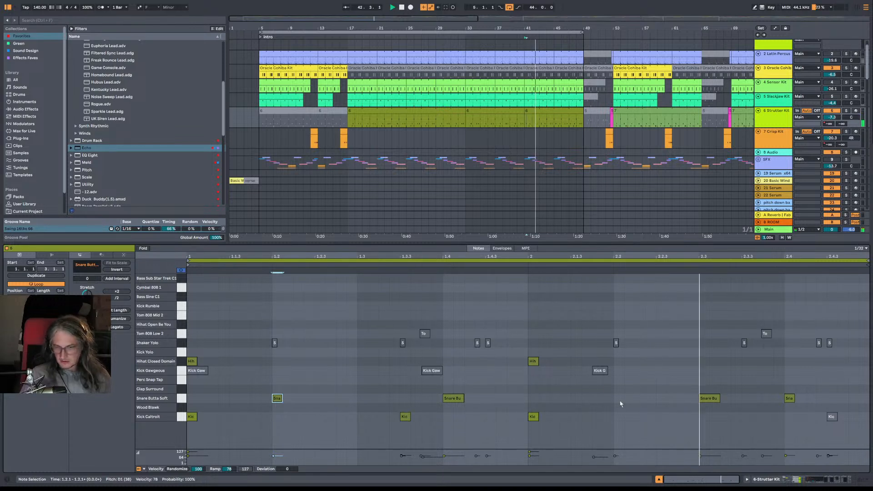
{"action": "left_click", "coordinate": [548, 111]}
{"action": "key", "text": "ctrl+r"}
{"action": "type", "text": "7"}
{"action": "key", "text": "Return"}
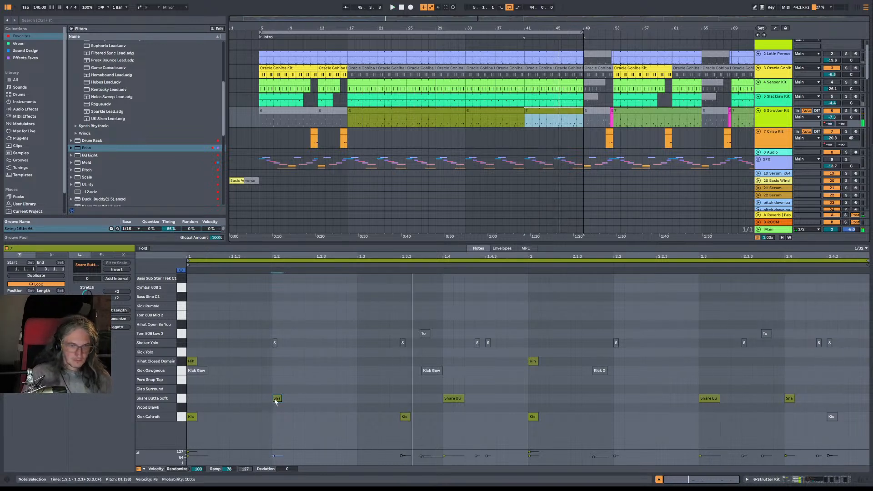
{"action": "left_click_drag", "start_coordinate": [275, 402], "coordinate": [318, 402]}
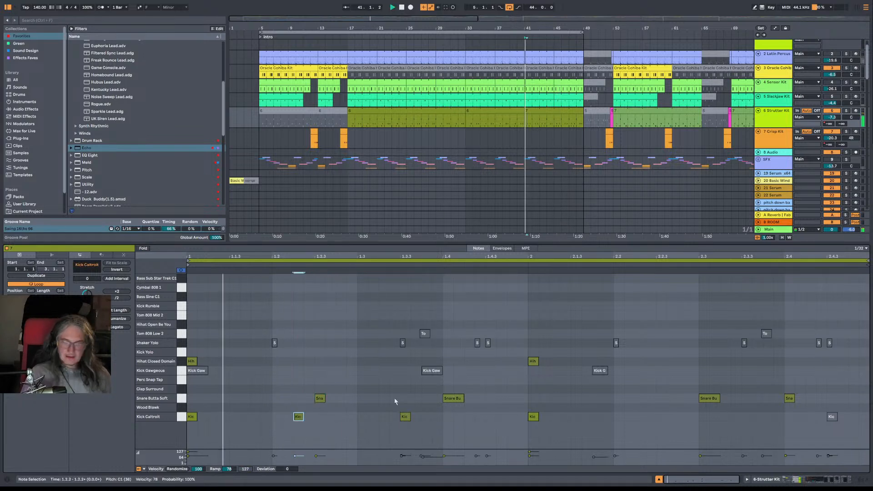
Step: Try the extra Kick Caltroit note at 1.2 and 1.3, and delete it
{"action": "left_click_drag", "start_coordinate": [298, 417], "coordinate": [276, 419]}
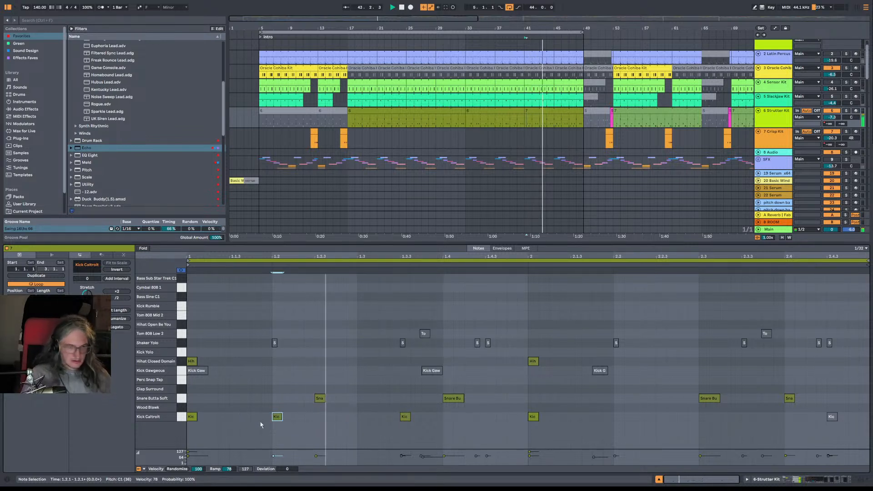
{"action": "left_click_drag", "start_coordinate": [269, 422], "coordinate": [364, 423]}
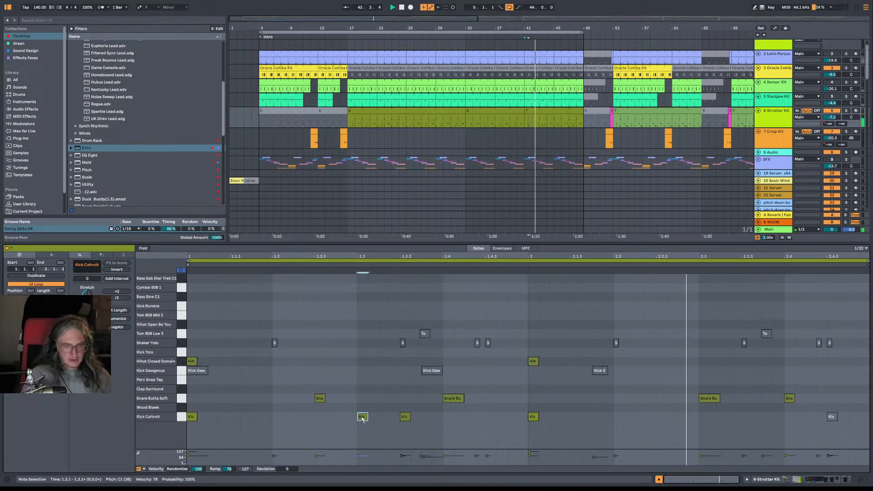
{"action": "double_click", "coordinate": [363, 417]}
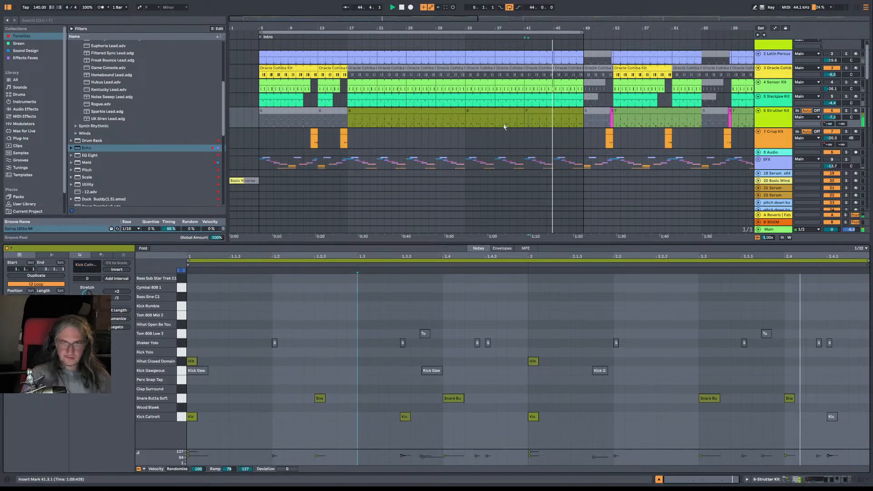
Step: Colour the Strutter Kit clip between bars 41 and 49 light green
{"action": "right_click", "coordinate": [540, 114]}
{"action": "left_click", "coordinate": [577, 255]}
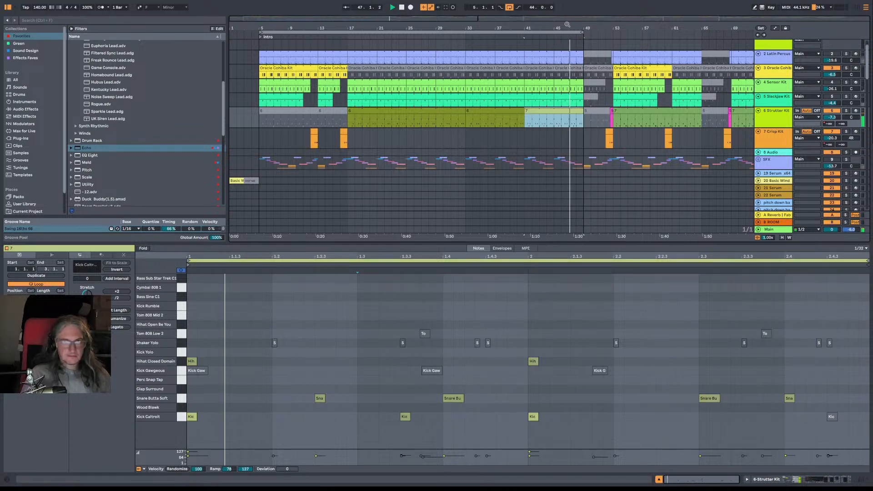
Step: Clear the content between bars 5 and 127 on the String & Pad track
{"action": "left_click_drag", "start_coordinate": [542, 28], "coordinate": [350, 28]}
{"action": "scroll", "coordinate": [347, 131], "scroll_direction": "down", "scroll_amount": 5}
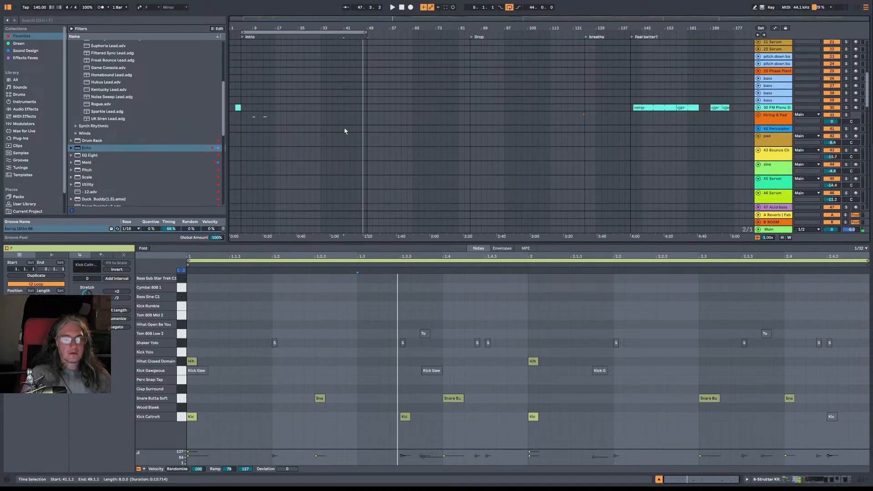
{"action": "scroll", "coordinate": [704, 126], "scroll_direction": "down", "scroll_amount": 2}
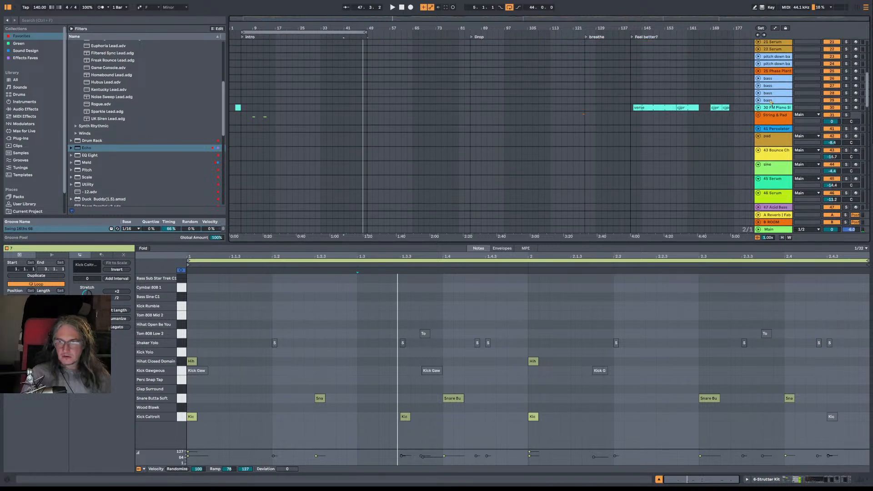
{"action": "scroll", "coordinate": [503, 156], "scroll_direction": "down", "scroll_amount": 2}
{"action": "left_click_drag", "start_coordinate": [591, 96], "coordinate": [242, 96]}
Step: Move track 62 All of us are one people and track 63 Serum together to just above track 73 Phase Plant
{"action": "scroll", "coordinate": [657, 138], "scroll_direction": "down", "scroll_amount": 15}
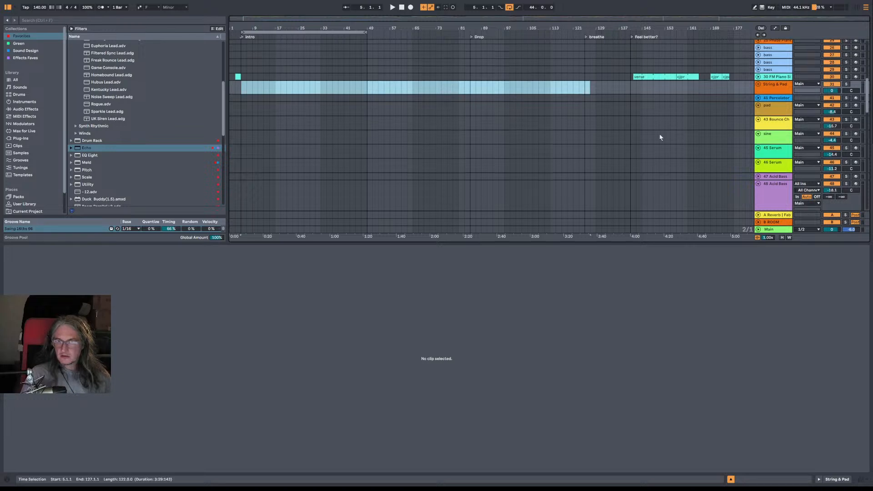
{"action": "scroll", "coordinate": [656, 139], "scroll_direction": "down", "scroll_amount": 5}
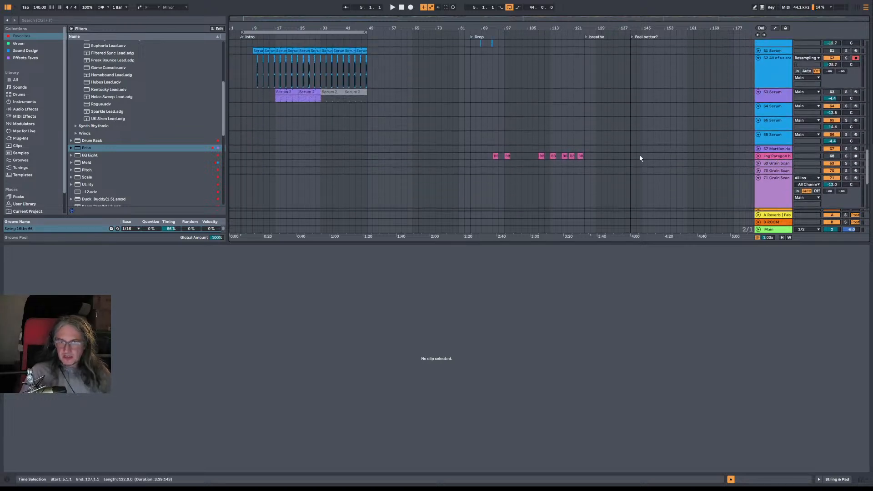
{"action": "scroll", "coordinate": [641, 158], "scroll_direction": "down", "scroll_amount": 4}
{"action": "scroll", "coordinate": [645, 152], "scroll_direction": "up", "scroll_amount": 4}
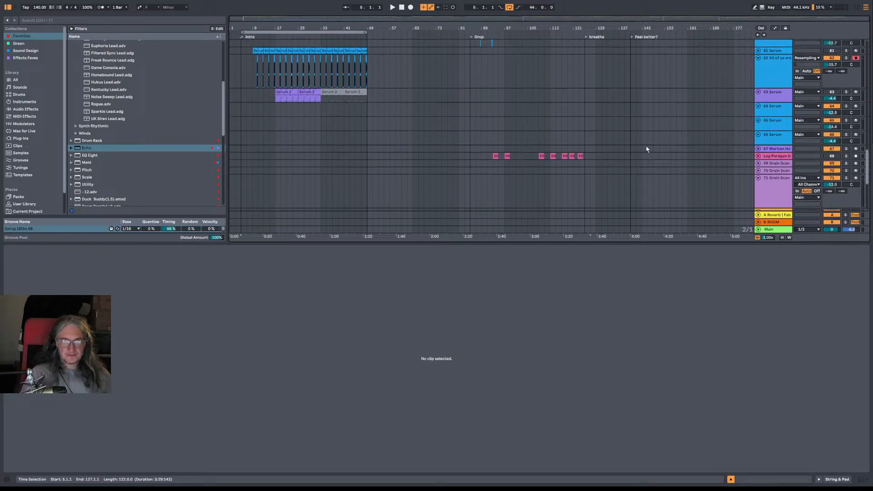
{"action": "scroll", "coordinate": [647, 149], "scroll_direction": "up", "scroll_amount": 2}
{"action": "left_click", "coordinate": [783, 105]}
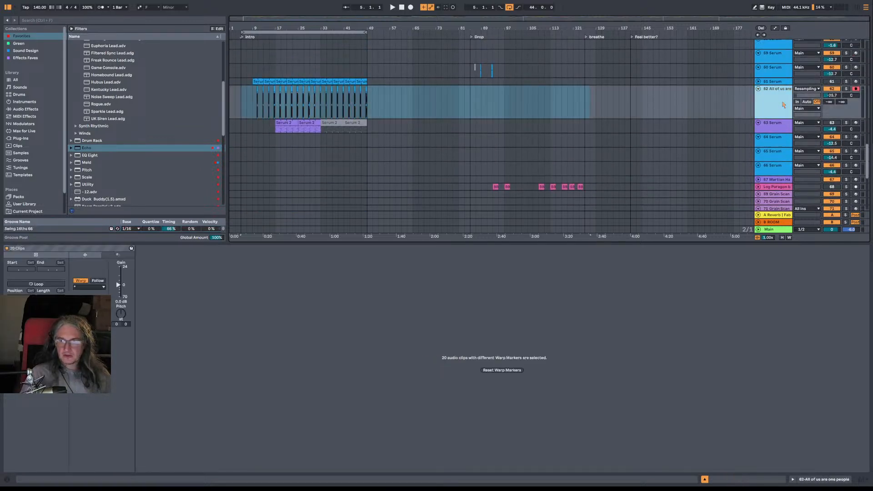
{"action": "left_click", "coordinate": [775, 130], "text": "shift"}
{"action": "scroll", "coordinate": [774, 131], "scroll_direction": "down", "scroll_amount": 4}
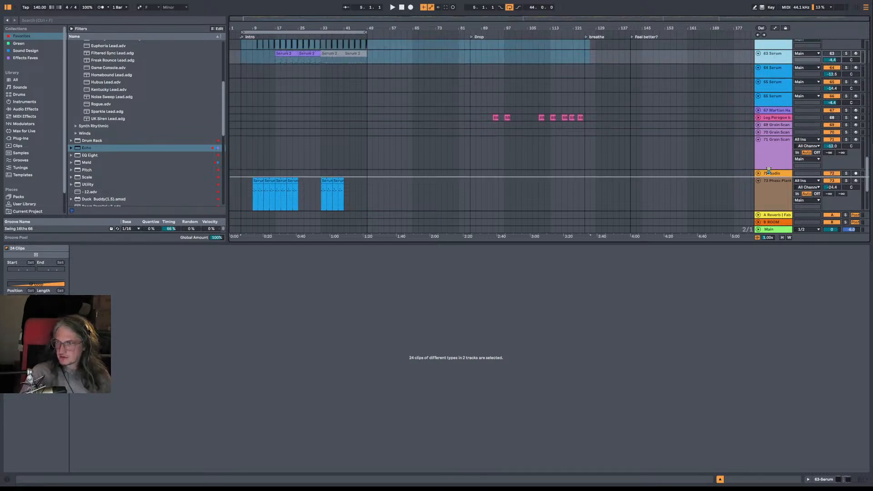
{"action": "left_click_drag", "start_coordinate": [769, 171], "coordinate": [769, 173]}
Step: Look through the track list from track 79 Serum past track 60 Serum up to the drum tracks
{"action": "scroll", "coordinate": [713, 199], "scroll_direction": "down", "scroll_amount": 3}
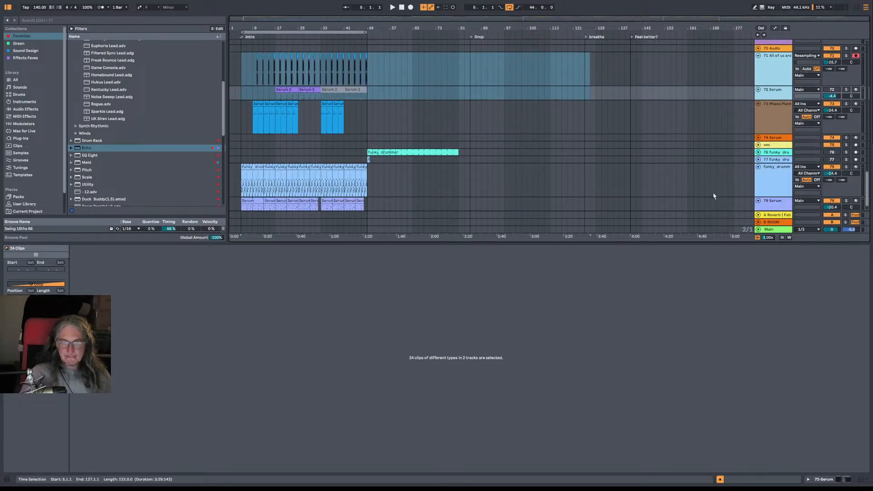
{"action": "scroll", "coordinate": [691, 172], "scroll_direction": "down", "scroll_amount": 1}
{"action": "left_click", "coordinate": [770, 187]}
{"action": "scroll", "coordinate": [773, 177], "scroll_direction": "up", "scroll_amount": 10}
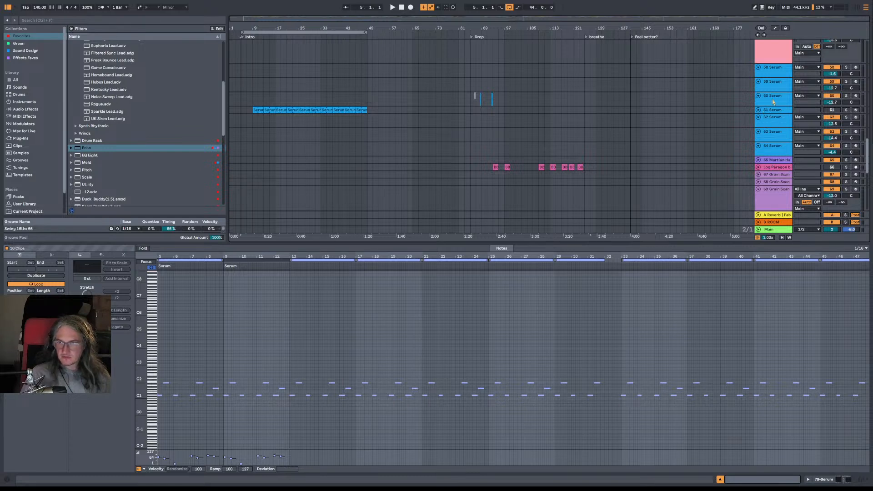
{"action": "left_click", "coordinate": [774, 101]}
{"action": "scroll", "coordinate": [755, 109], "scroll_direction": "up", "scroll_amount": 15}
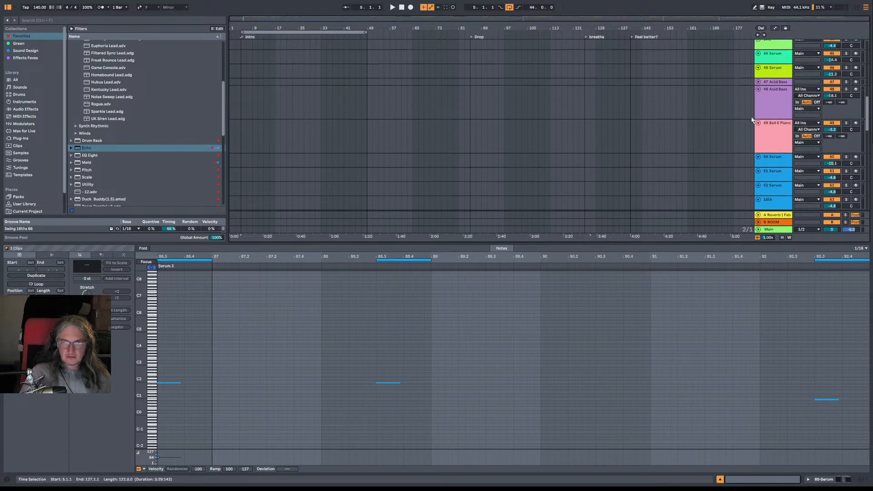
{"action": "scroll", "coordinate": [755, 111], "scroll_direction": "up", "scroll_amount": 8}
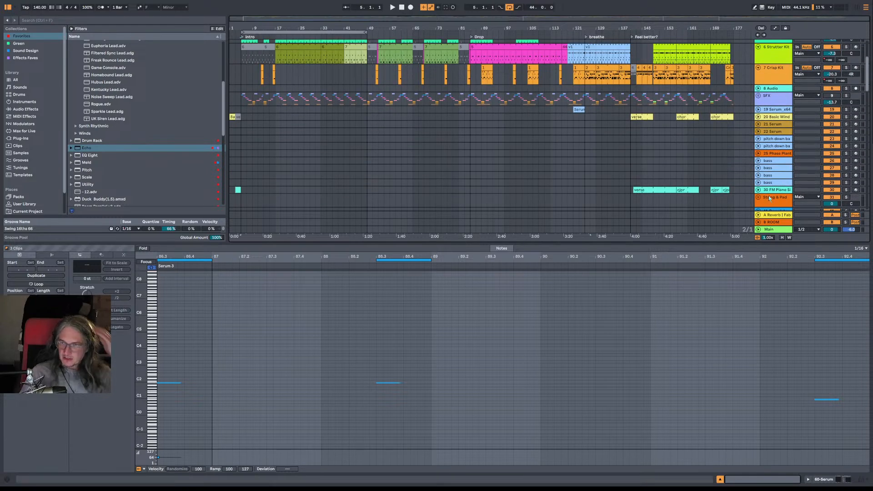
{"action": "scroll", "coordinate": [759, 111], "scroll_direction": "up", "scroll_amount": 6}
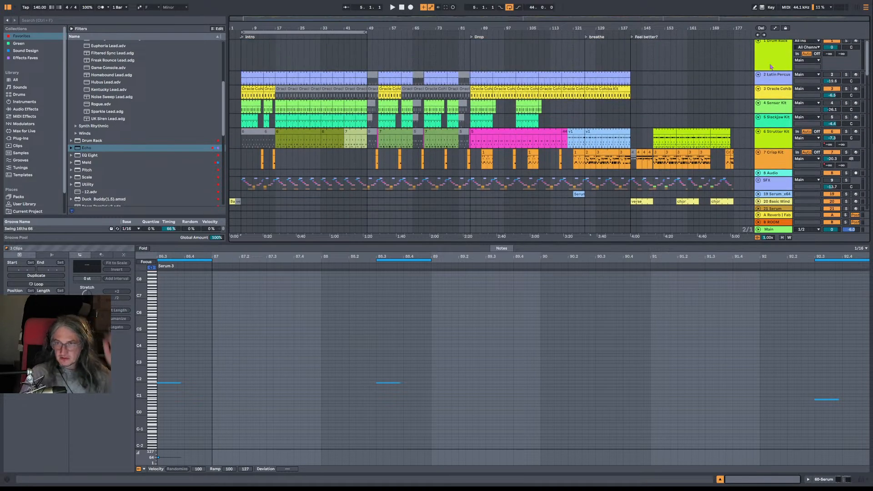
Step: Try selecting the tracks from 2 Latin Percussion through SFX together
{"action": "left_click", "coordinate": [770, 86]}
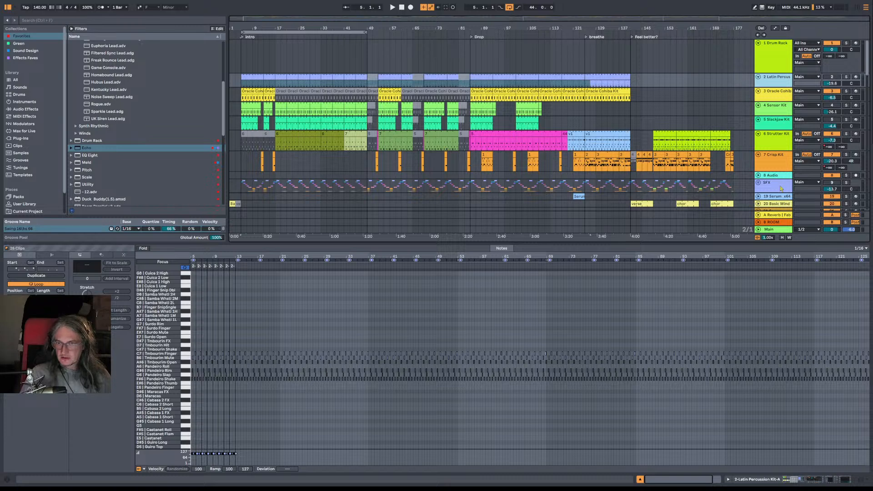
{"action": "scroll", "coordinate": [781, 188], "scroll_direction": "down", "scroll_amount": 2}
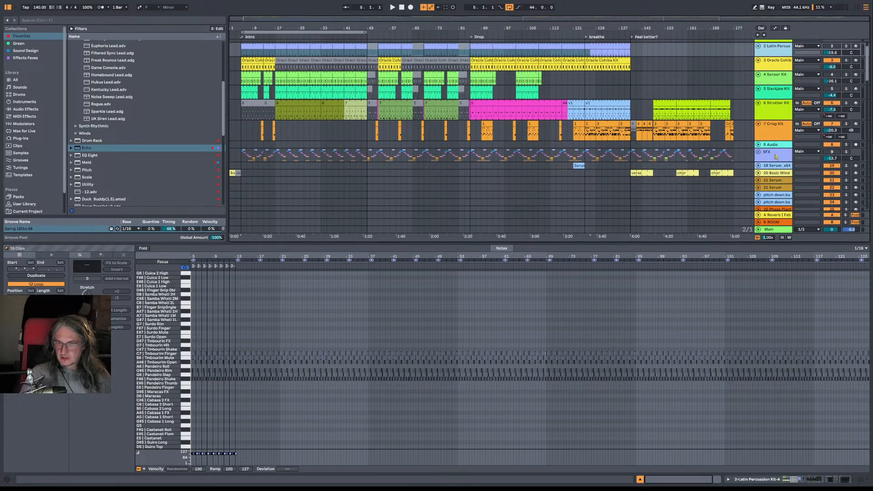
{"action": "left_click", "coordinate": [781, 157], "text": "shift"}
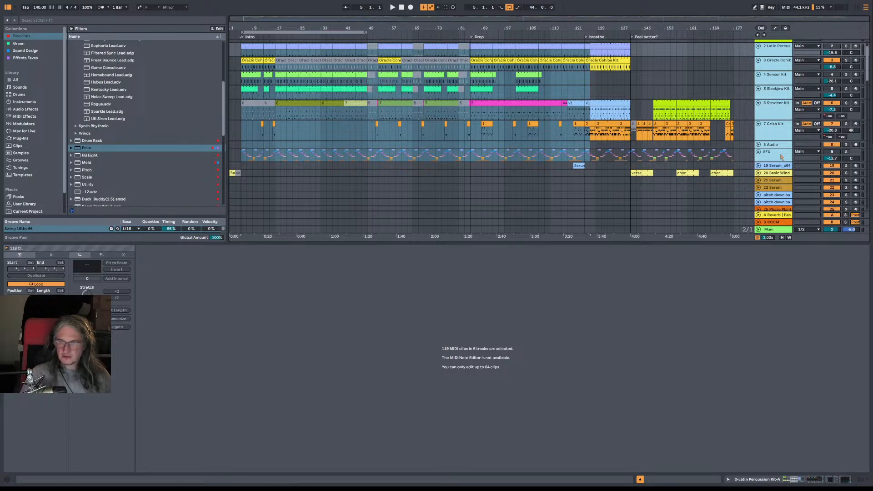
Step: Move the Oracle Cohiba, Strutter Kit and Crisp Kit tracks together to just above track 71 All of us are one people
{"action": "left_click", "coordinate": [783, 118]}
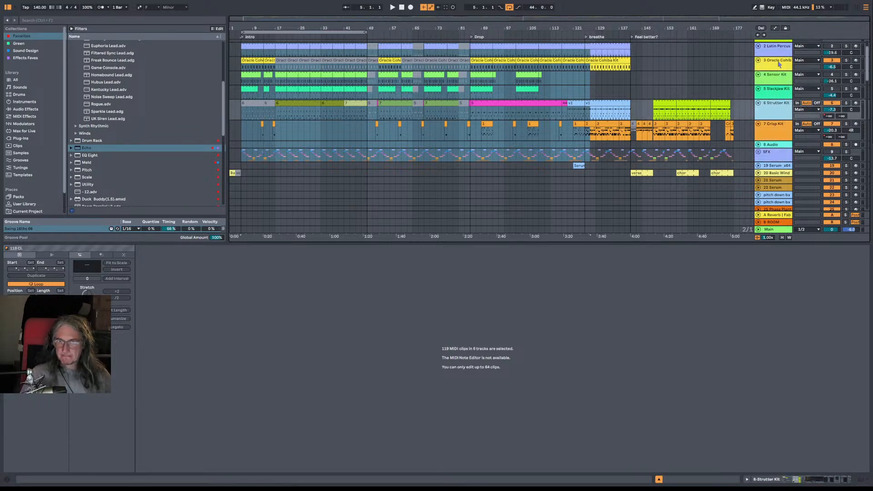
{"action": "left_click", "coordinate": [784, 68]}
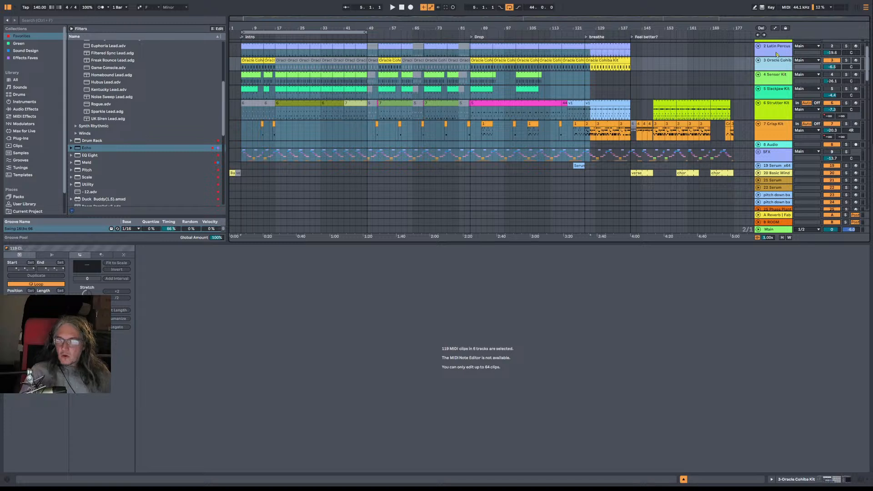
{"action": "left_click", "coordinate": [777, 51]}
{"action": "left_click", "coordinate": [781, 68]}
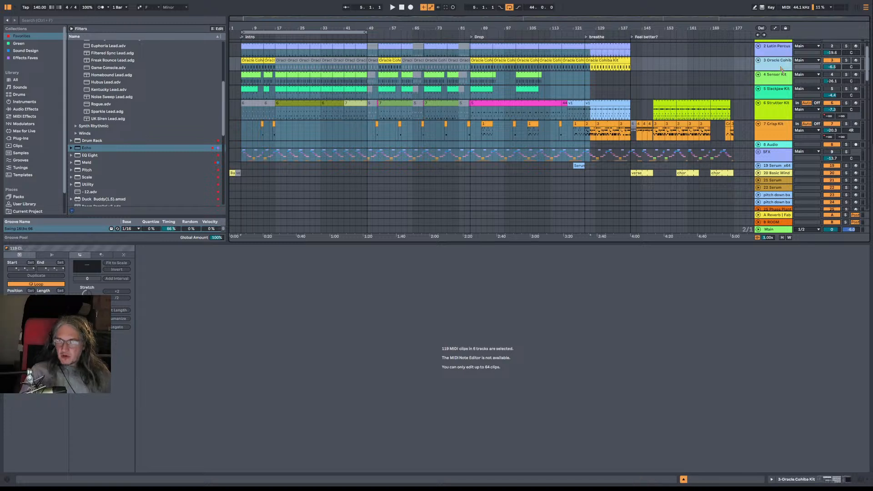
{"action": "left_click", "coordinate": [784, 109]}
{"action": "left_click", "coordinate": [787, 126]}
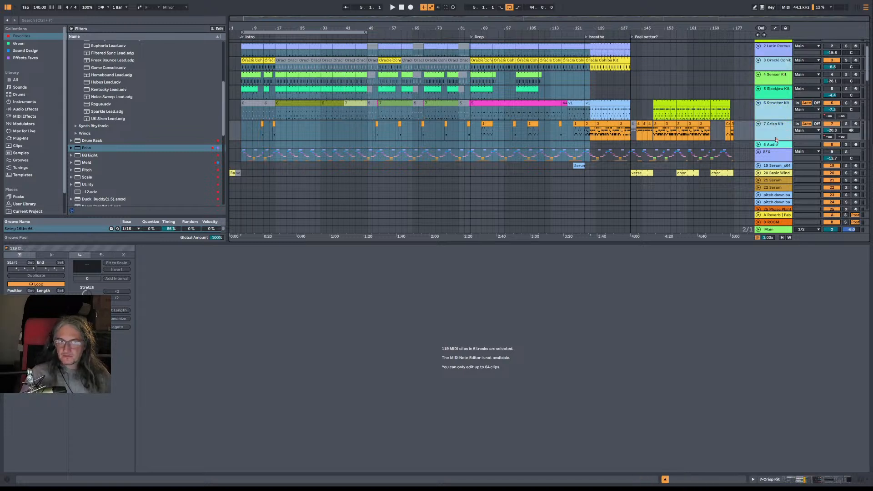
{"action": "scroll", "coordinate": [777, 140], "scroll_direction": "down", "scroll_amount": 1}
{"action": "scroll", "coordinate": [775, 137], "scroll_direction": "down", "scroll_amount": 2}
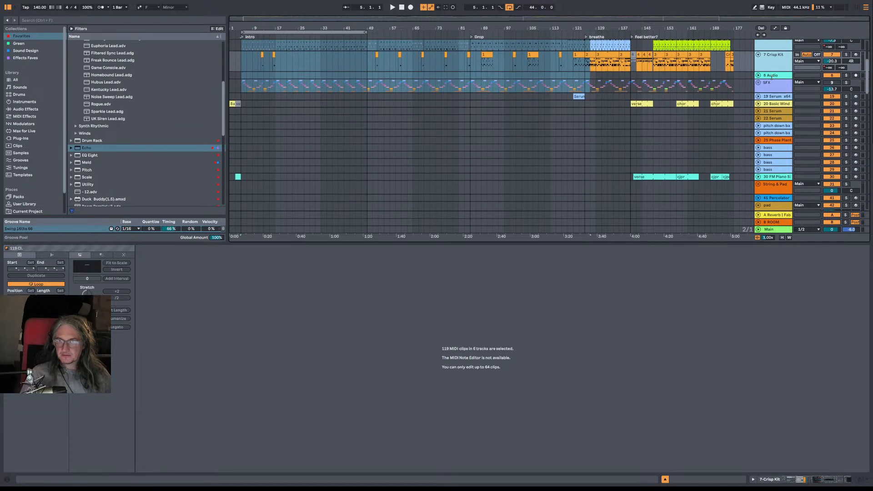
{"action": "scroll", "coordinate": [781, 214], "scroll_direction": "down", "scroll_amount": 3}
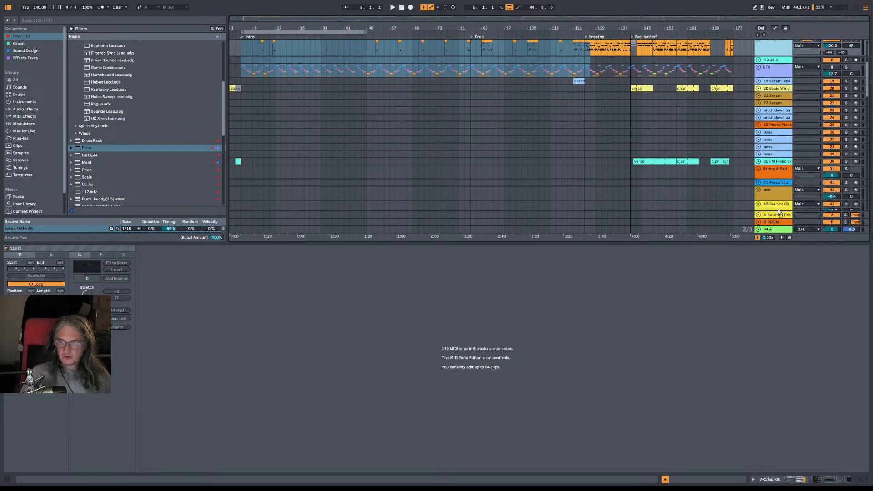
{"action": "scroll", "coordinate": [779, 211], "scroll_direction": "down", "scroll_amount": 4}
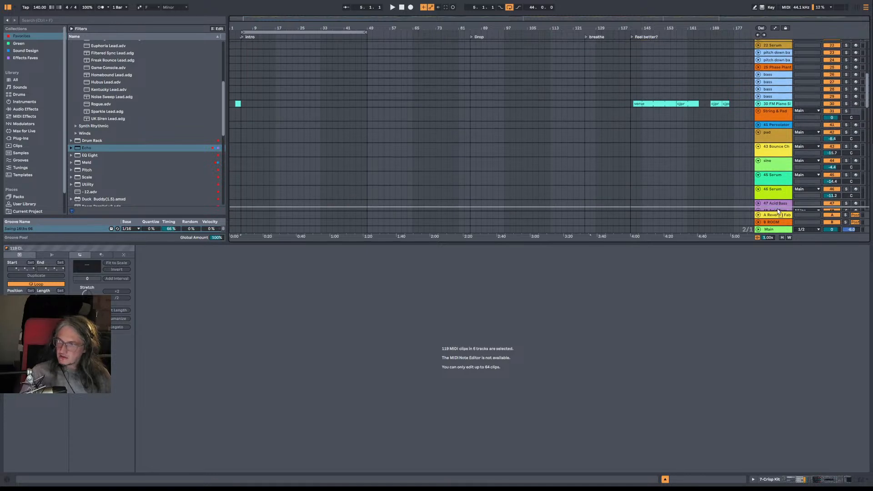
{"action": "scroll", "coordinate": [779, 210], "scroll_direction": "down", "scroll_amount": 3}
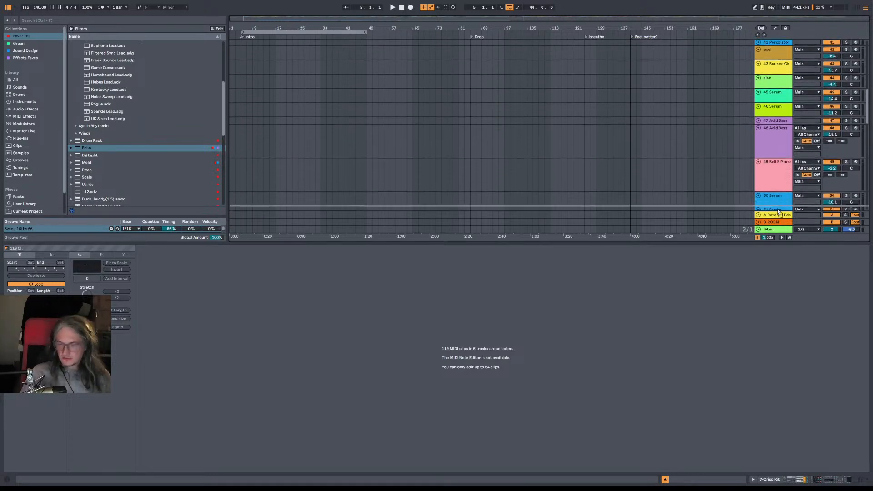
{"action": "scroll", "coordinate": [779, 211], "scroll_direction": "down", "scroll_amount": 4}
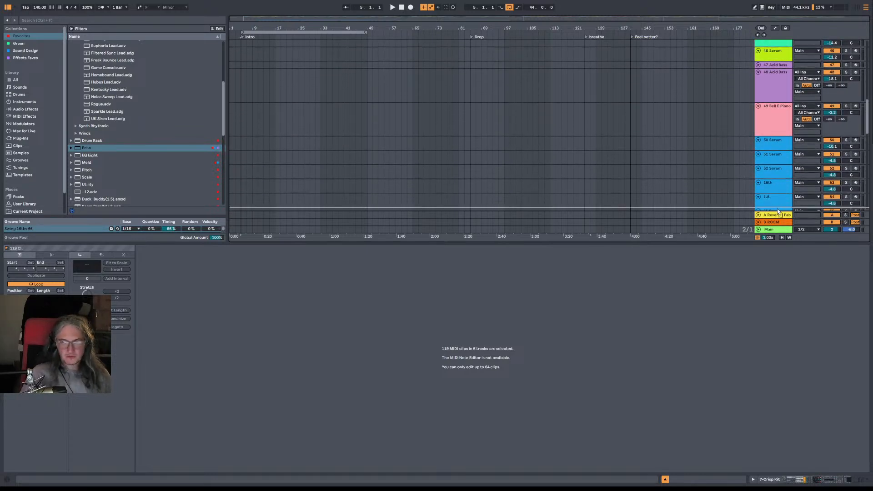
{"action": "scroll", "coordinate": [779, 211], "scroll_direction": "down", "scroll_amount": 3}
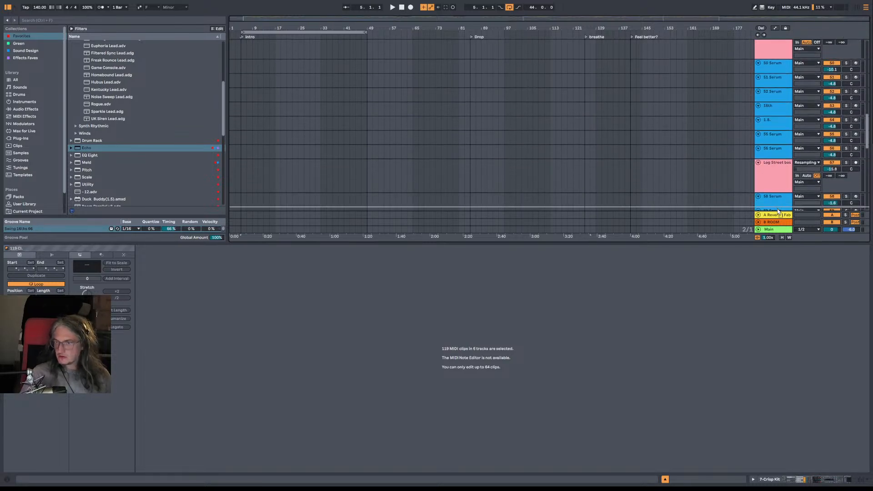
{"action": "scroll", "coordinate": [779, 210], "scroll_direction": "down", "scroll_amount": 3}
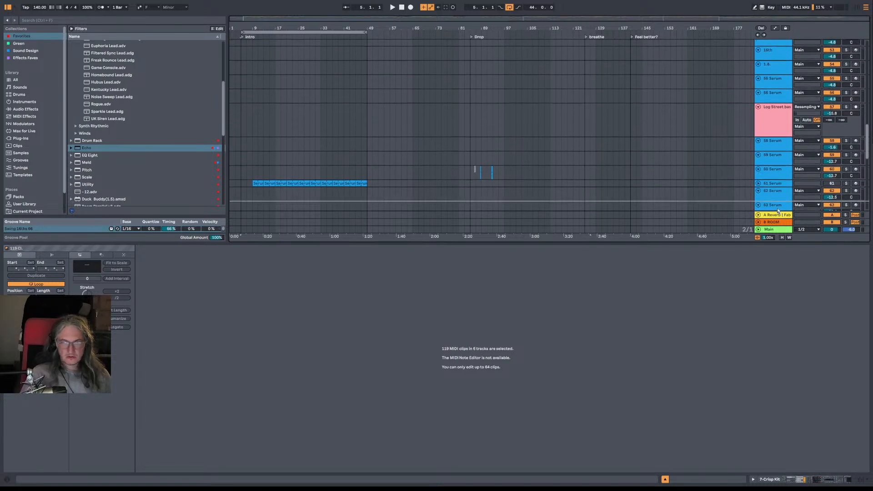
{"action": "scroll", "coordinate": [779, 210], "scroll_direction": "down", "scroll_amount": 4}
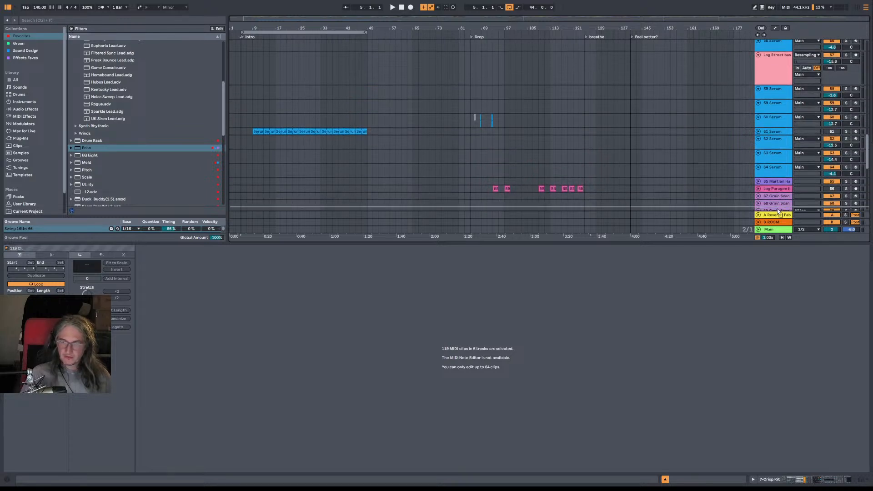
{"action": "scroll", "coordinate": [779, 210], "scroll_direction": "down", "scroll_amount": 4}
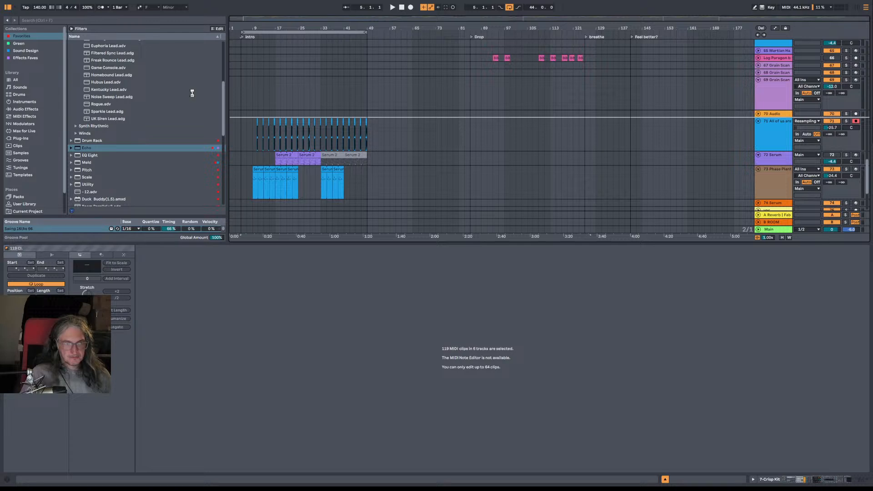
{"action": "scroll", "coordinate": [307, 153], "scroll_direction": "down", "scroll_amount": 5}
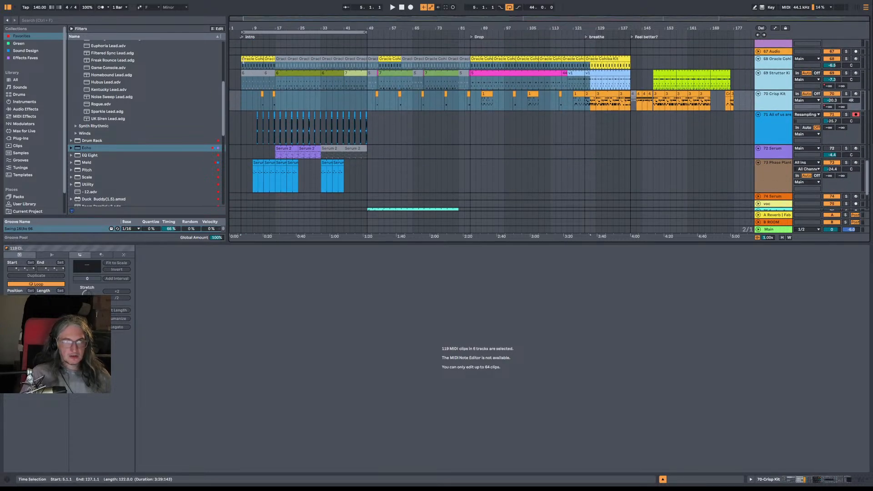
Step: Play the arrangement from bar 5 and review how the intro clips line up across the regrouped drum and synth tracks
{"action": "scroll", "coordinate": [307, 116], "scroll_direction": "down", "scroll_amount": 4}
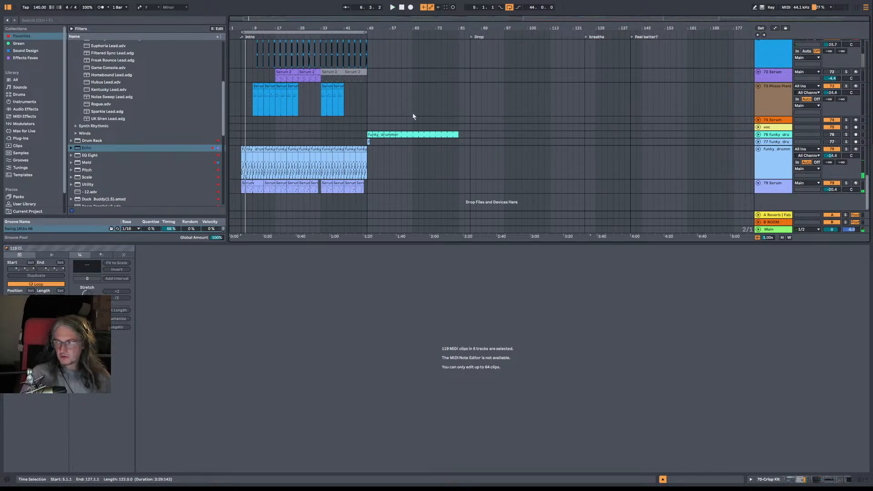
{"action": "key", "text": "space"}
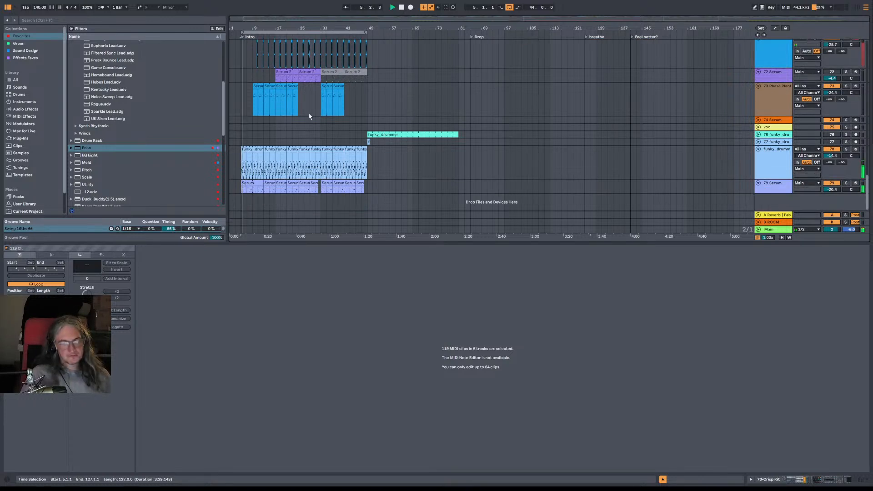
{"action": "left_click_drag", "start_coordinate": [271, 29], "coordinate": [384, 123]}
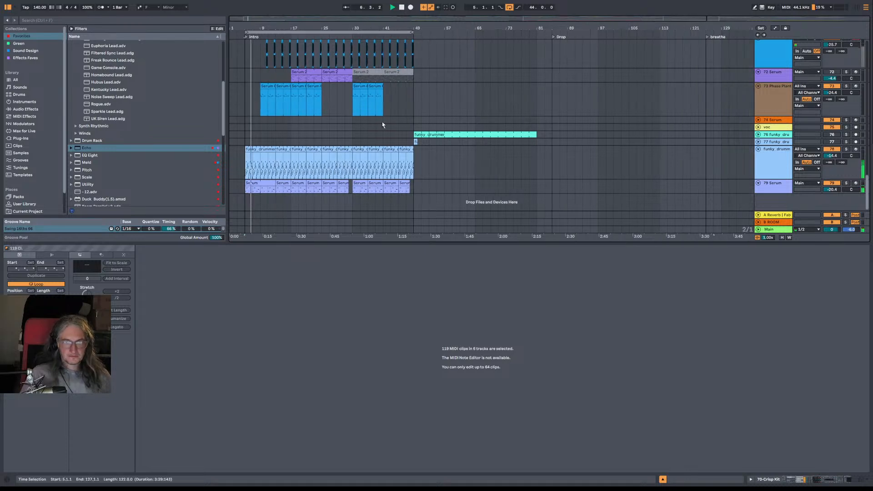
{"action": "scroll", "coordinate": [417, 114], "scroll_direction": "up", "scroll_amount": 2}
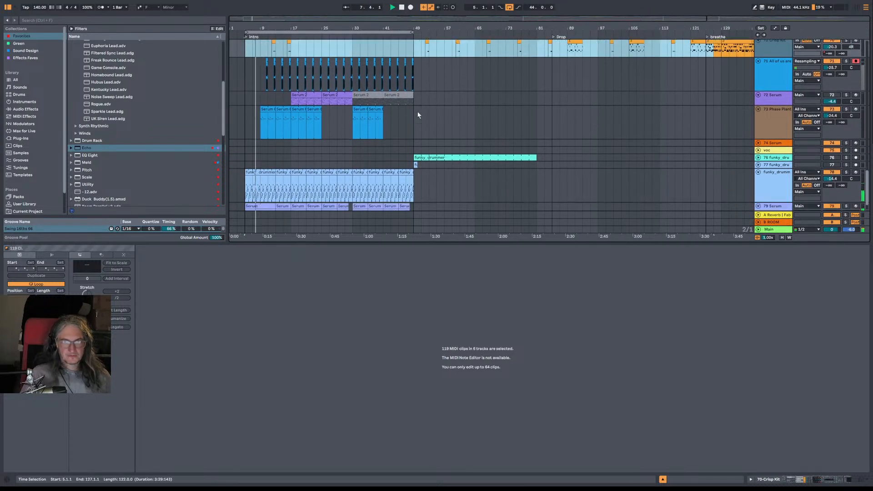
{"action": "scroll", "coordinate": [418, 115], "scroll_direction": "down", "scroll_amount": 2}
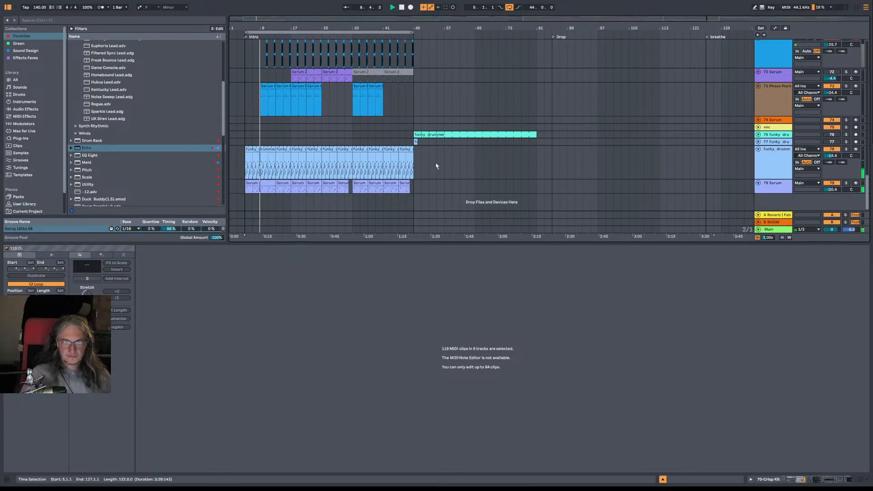
{"action": "scroll", "coordinate": [319, 143], "scroll_direction": "up", "scroll_amount": 5}
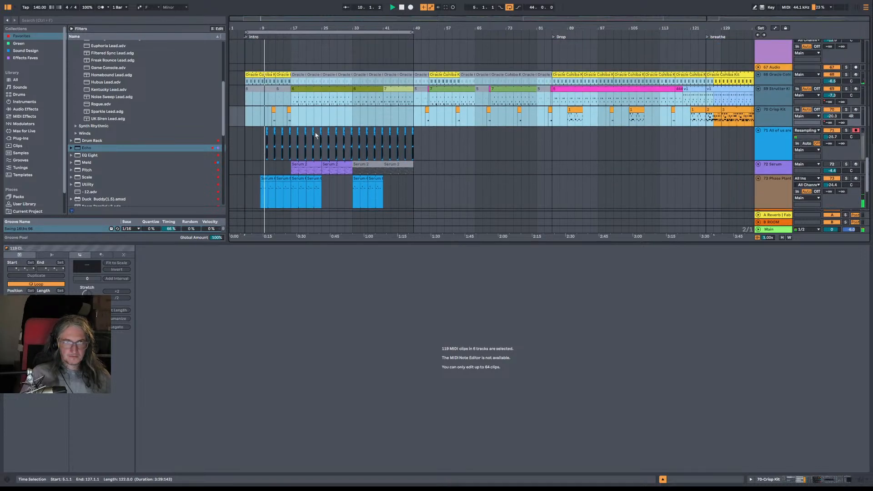
{"action": "left_click", "coordinate": [318, 119]}
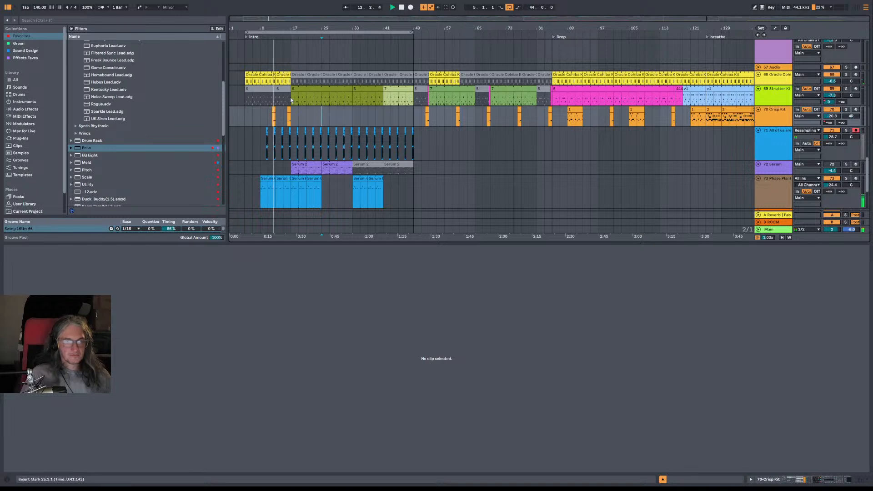
{"action": "scroll", "coordinate": [293, 103], "scroll_direction": "down", "scroll_amount": 3}
{"action": "scroll", "coordinate": [296, 102], "scroll_direction": "down", "scroll_amount": 3}
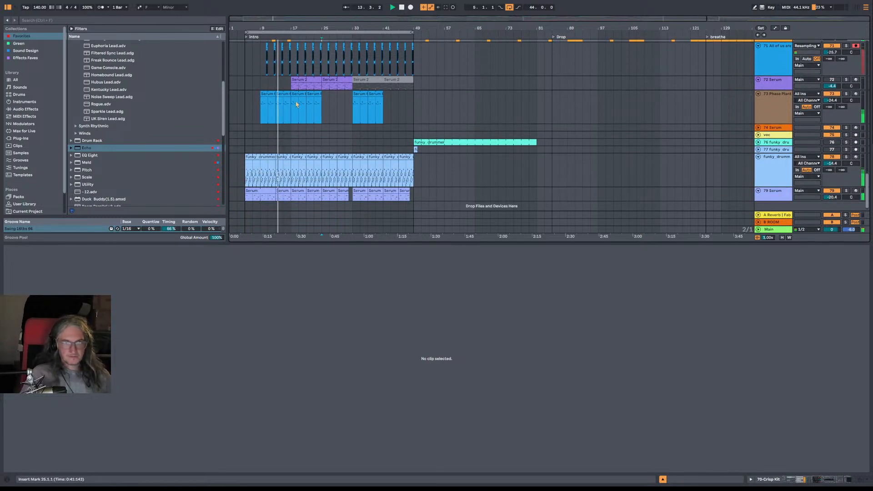
{"action": "scroll", "coordinate": [297, 100], "scroll_direction": "up", "scroll_amount": 7}
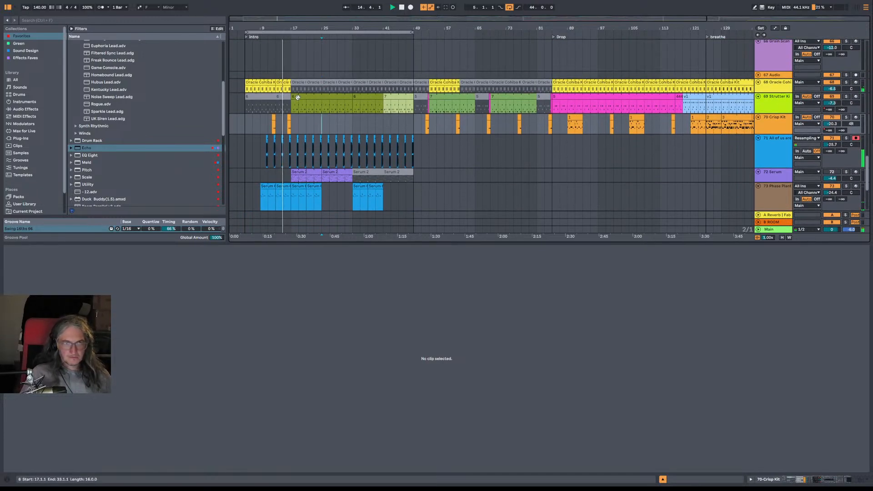
Step: Select bars 17 to 25 on the Strutter Kit track and duplicate that time across the whole arrangement
{"action": "left_click_drag", "start_coordinate": [292, 106], "coordinate": [278, 90]}
{"action": "left_click", "coordinate": [289, 113]}
{"action": "scroll", "coordinate": [599, 143], "scroll_direction": "down", "scroll_amount": 3}
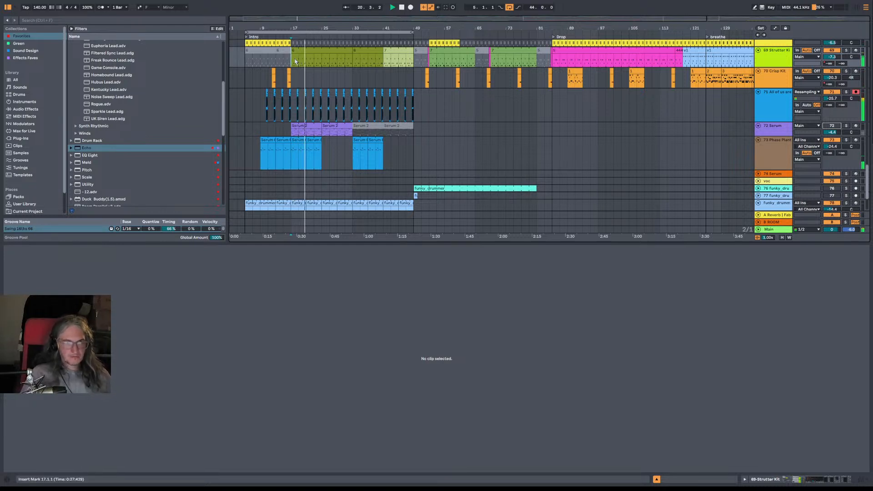
{"action": "left_click_drag", "start_coordinate": [293, 62], "coordinate": [322, 64]}
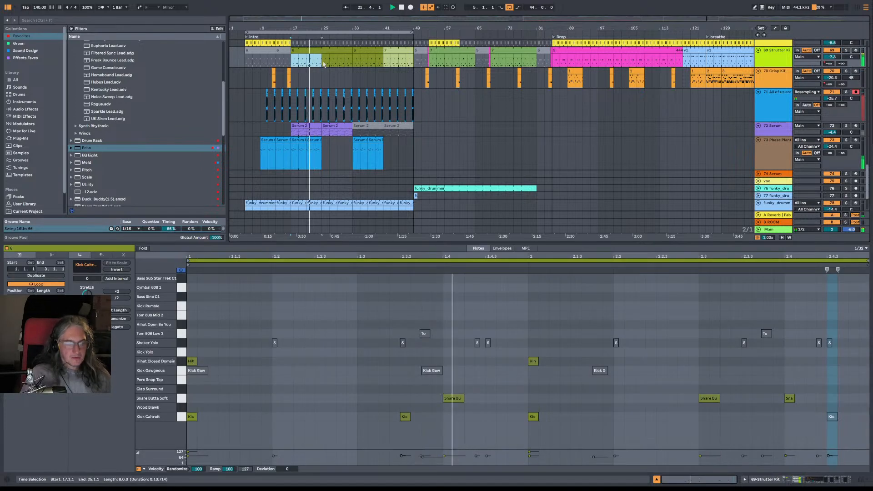
{"action": "key", "text": "ctrl+shift+d"}
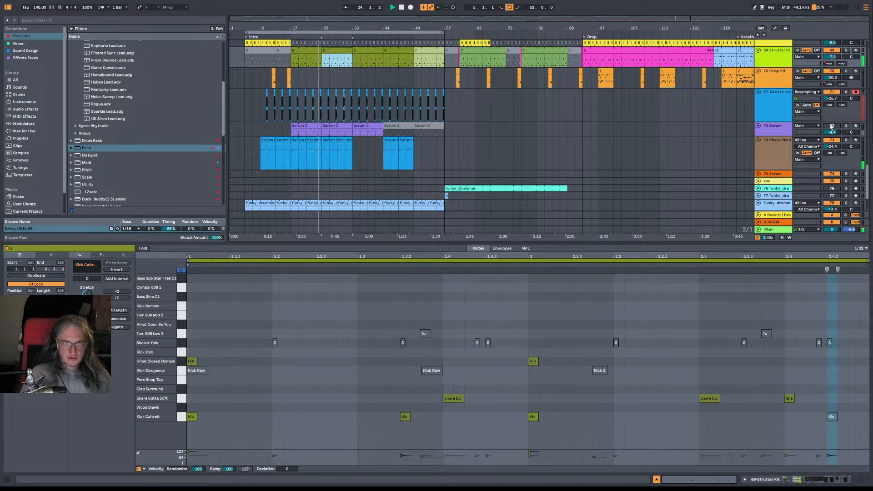
Step: Deactivate the Serum 2 clip between bars 17 and 25 on track 72 Serum
{"action": "left_click", "coordinate": [318, 131]}
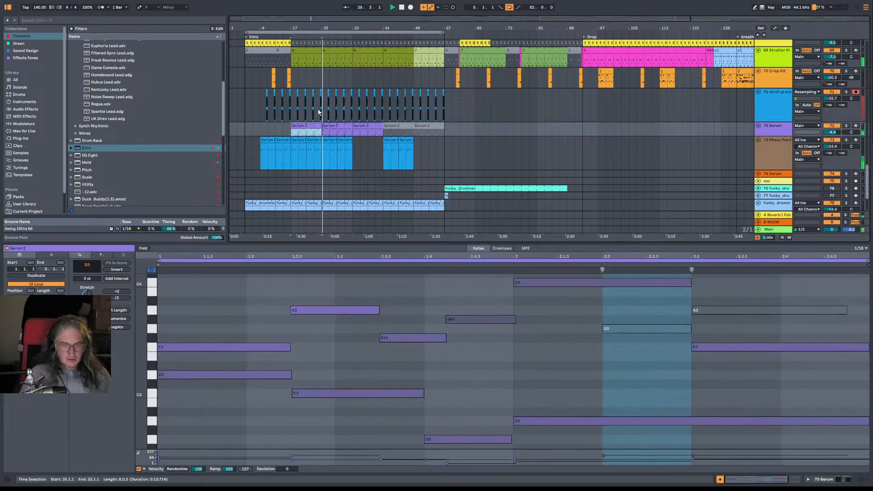
{"action": "scroll", "coordinate": [346, 107], "scroll_direction": "down", "scroll_amount": 5}
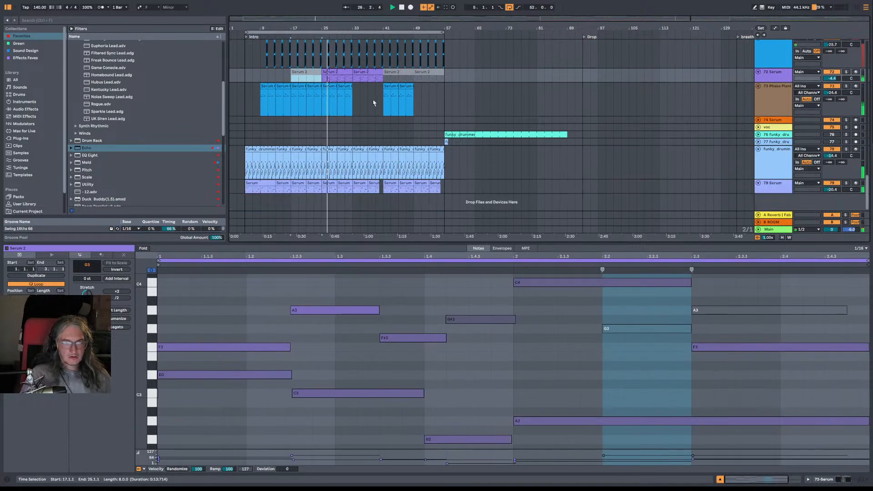
{"action": "scroll", "coordinate": [374, 102], "scroll_direction": "up", "scroll_amount": 8}
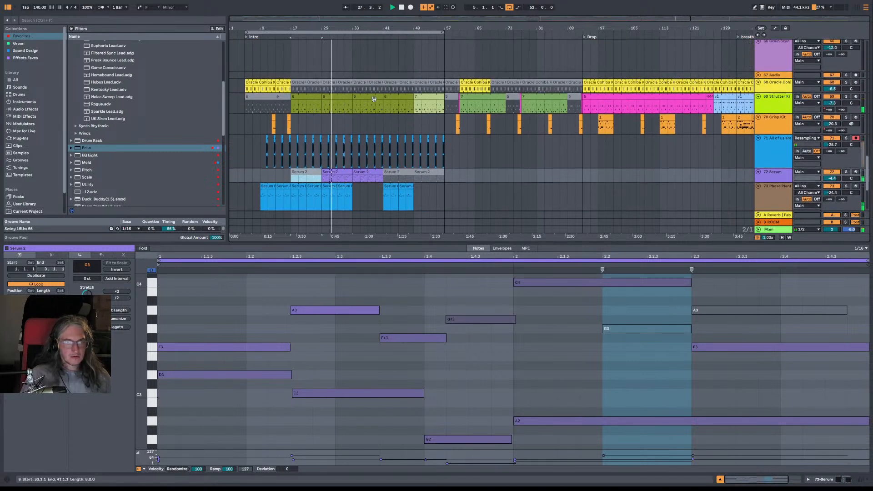
Step: Deactivate the two clips between bars 17 and 25 on track 73 Phase Plant
{"action": "scroll", "coordinate": [375, 101], "scroll_direction": "down", "scroll_amount": 3}
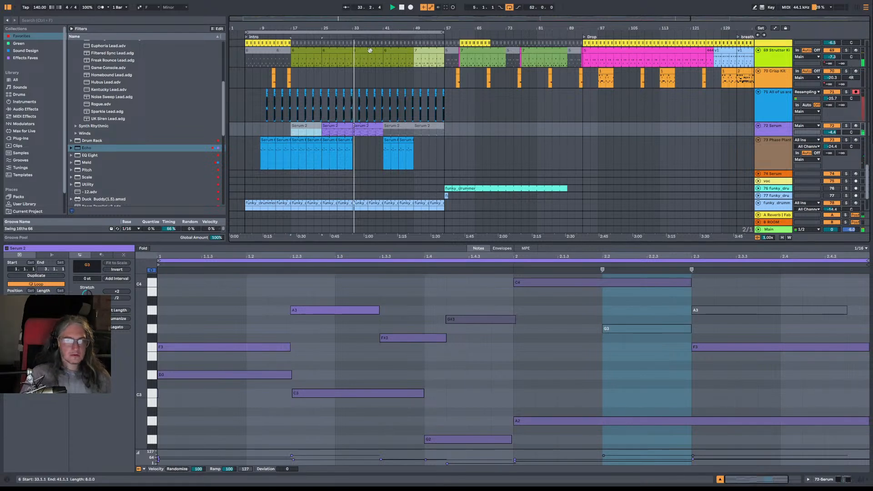
{"action": "scroll", "coordinate": [379, 133], "scroll_direction": "down", "scroll_amount": 1}
{"action": "scroll", "coordinate": [384, 110], "scroll_direction": "up", "scroll_amount": 2}
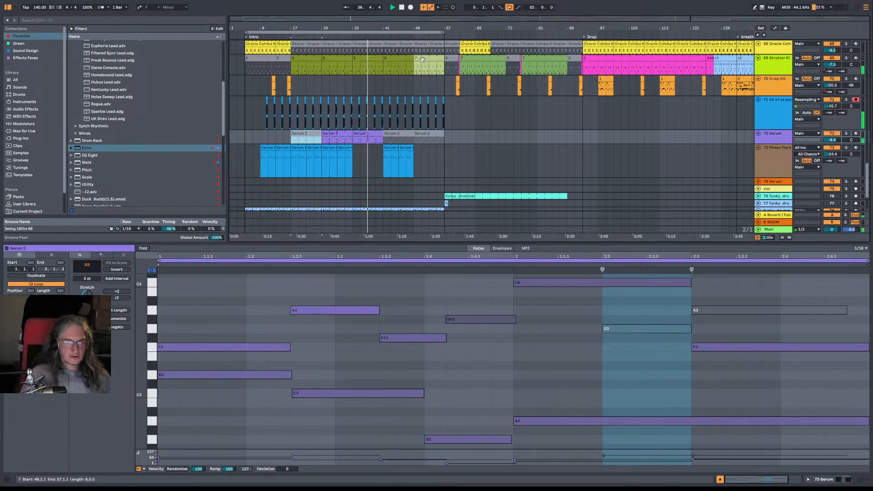
{"action": "scroll", "coordinate": [370, 126], "scroll_direction": "down", "scroll_amount": 2}
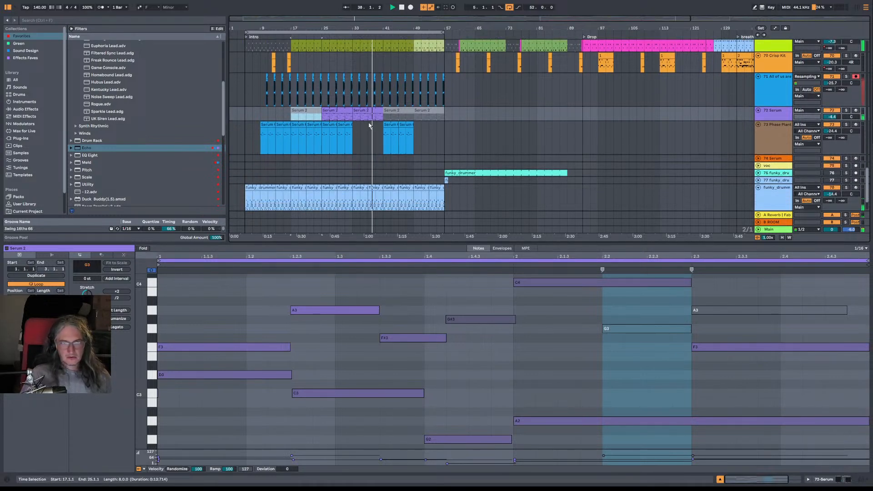
{"action": "scroll", "coordinate": [370, 127], "scroll_direction": "down", "scroll_amount": 3}
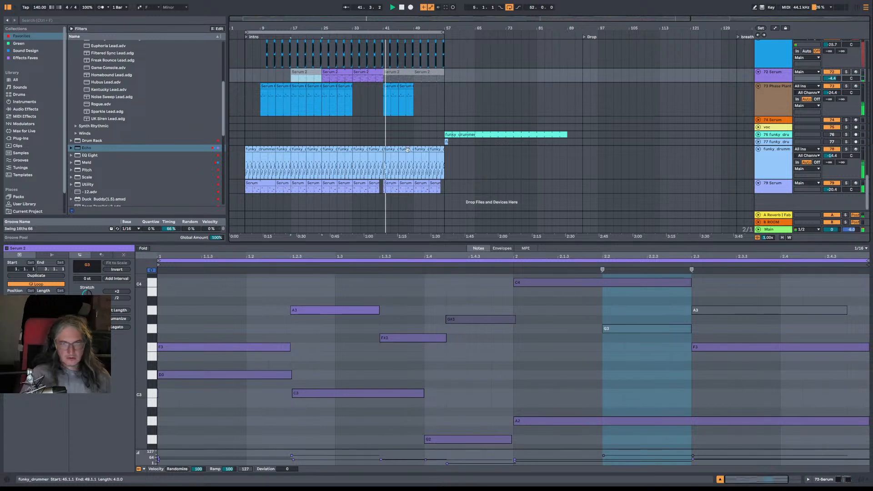
{"action": "left_click", "coordinate": [773, 104]}
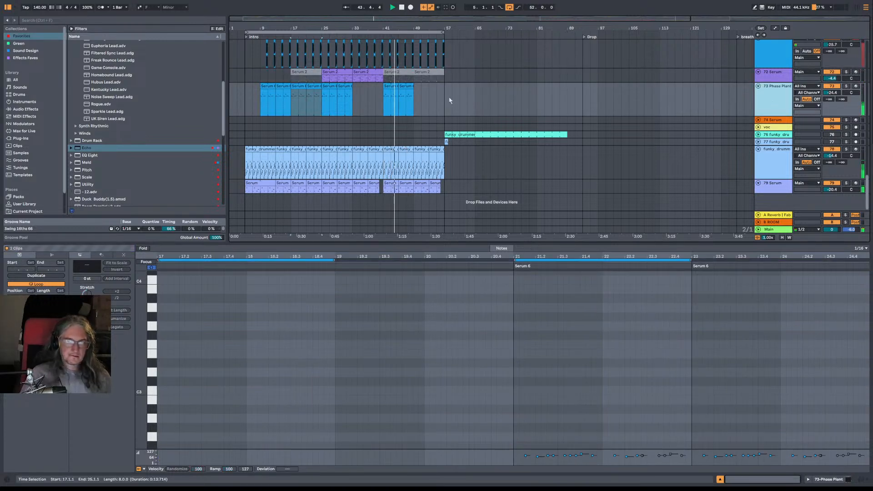
{"action": "left_click_drag", "start_coordinate": [482, 91], "coordinate": [456, 97]}
{"action": "scroll", "coordinate": [455, 129], "scroll_direction": "up", "scroll_amount": 5}
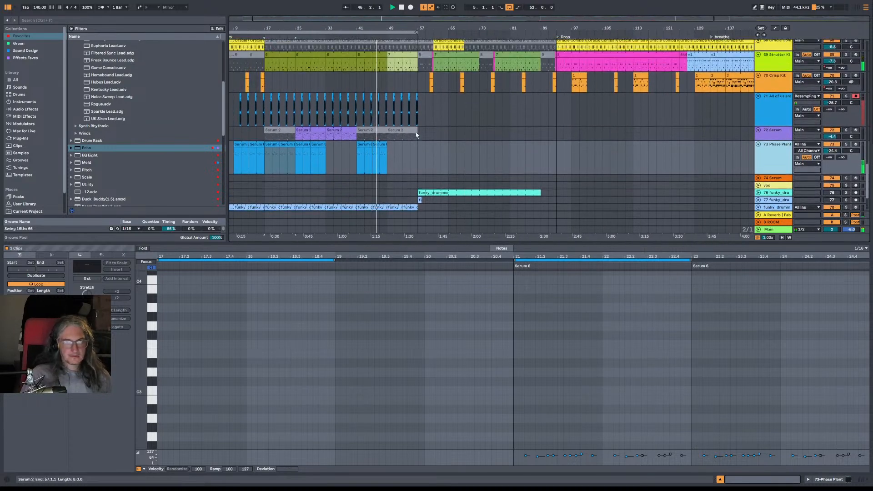
Step: Extend the Phase Plant clips at bar 41 into one clip up to bar 57, and duplicate bars 41 to 57 across the whole arrangement
{"action": "scroll", "coordinate": [400, 121], "scroll_direction": "down", "scroll_amount": 3}
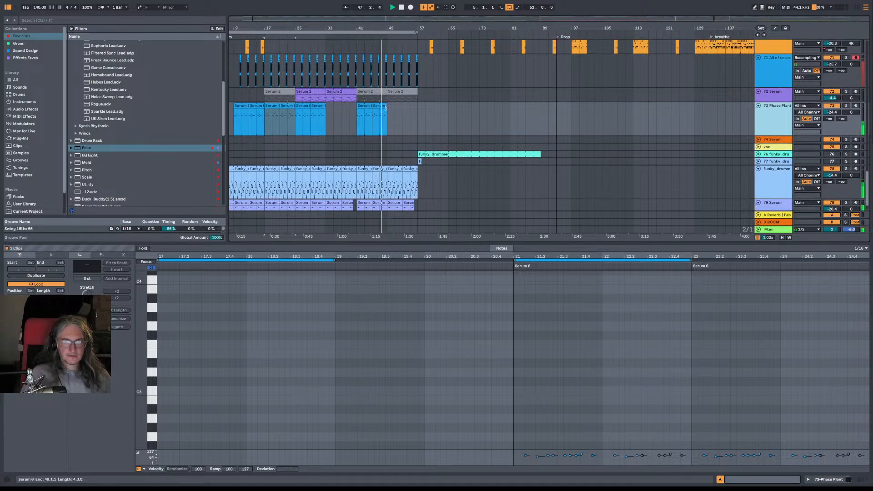
{"action": "left_click", "coordinate": [385, 108]}
{"action": "left_click_drag", "start_coordinate": [398, 108], "coordinate": [357, 107]}
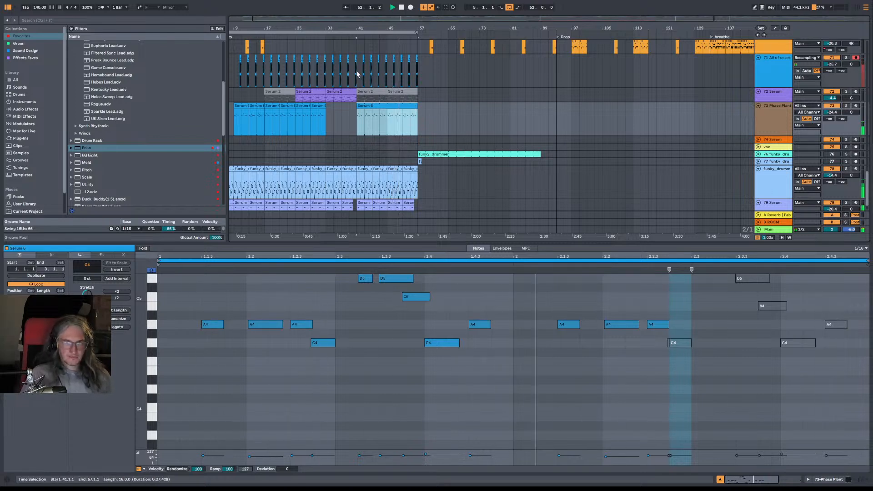
{"action": "left_click_drag", "start_coordinate": [357, 68], "coordinate": [419, 198]}
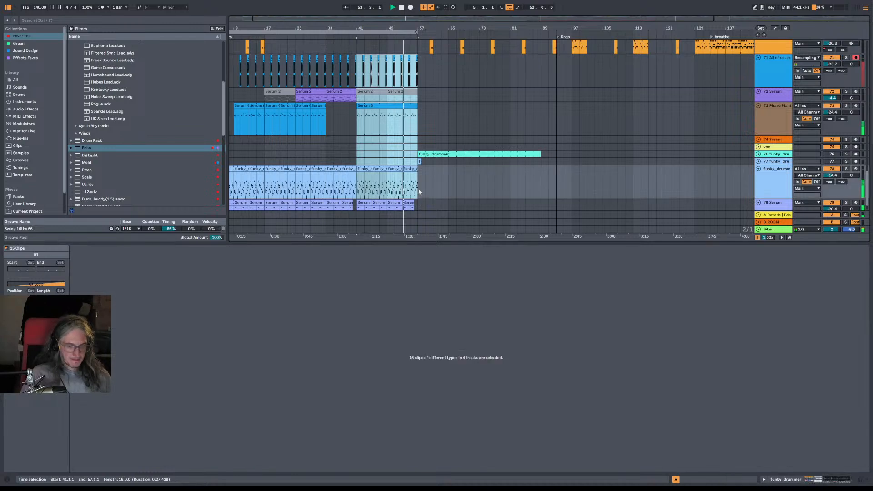
{"action": "key", "text": "ctrl+d"}
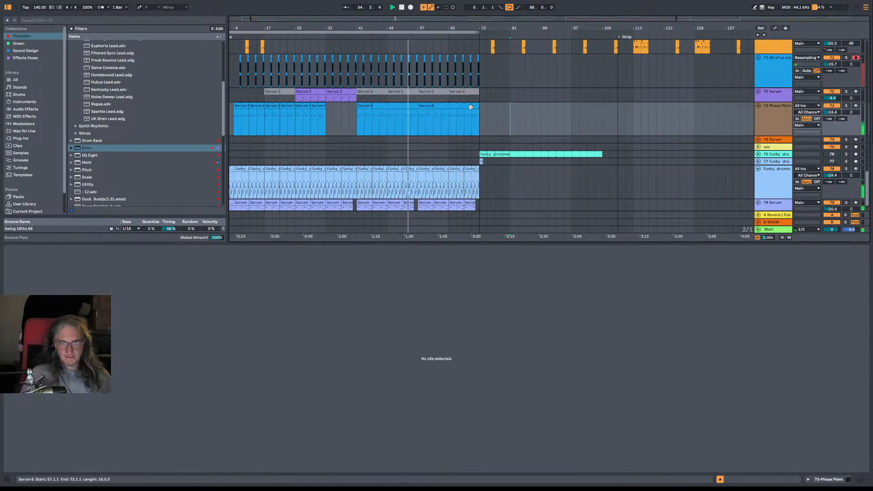
Step: Delete the Phase Plant clip between bars 57 and 73 and activate the two Serum 2 clips in those bars on track 72
{"action": "left_click", "coordinate": [434, 104]}
{"action": "key", "text": "Delete"}
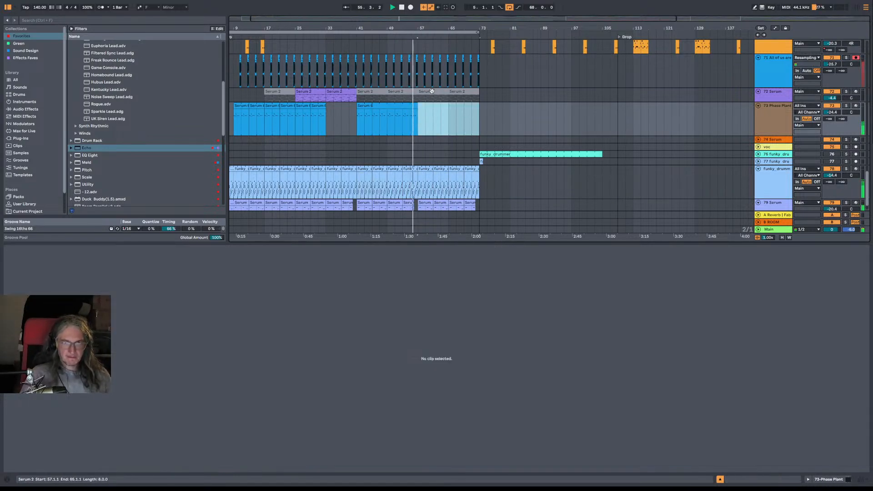
{"action": "left_click", "coordinate": [432, 92]}
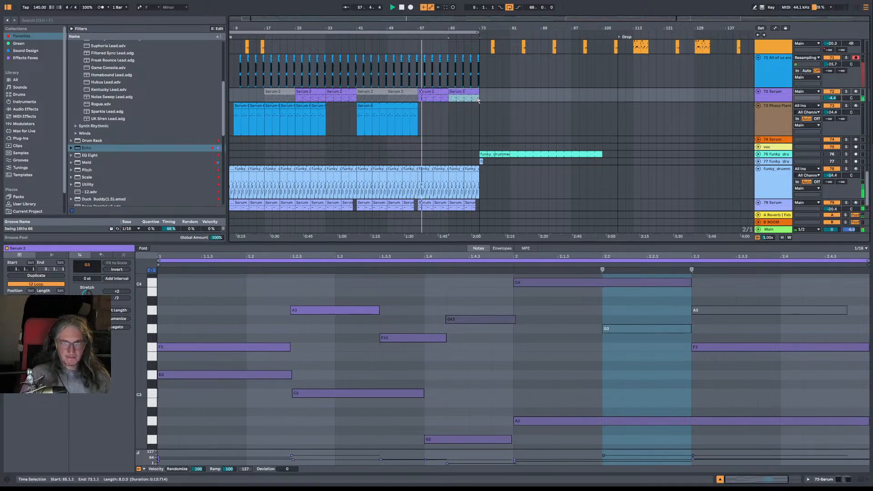
Step: Fill bars 49 to 73 on the Strutter Kit track with the single drum clip 7
{"action": "scroll", "coordinate": [437, 84], "scroll_direction": "up", "scroll_amount": 3}
{"action": "left_click_drag", "start_coordinate": [414, 78], "coordinate": [470, 105]}
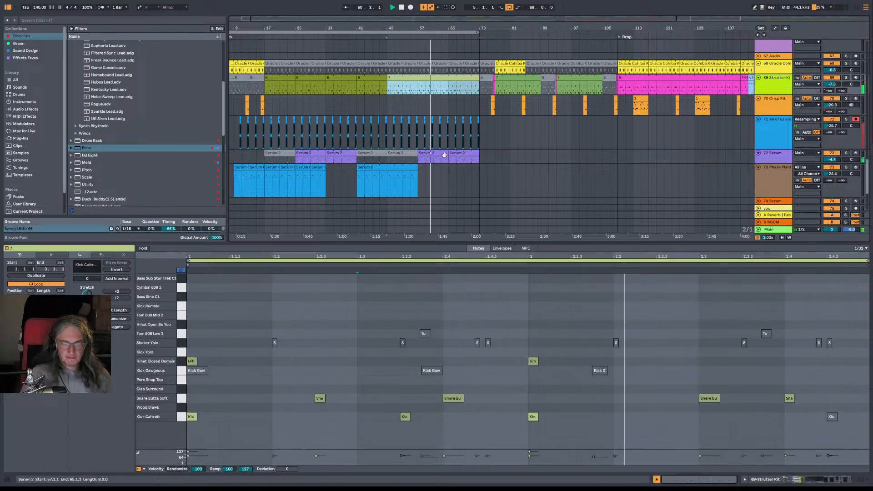
{"action": "scroll", "coordinate": [445, 154], "scroll_direction": "down", "scroll_amount": 5}
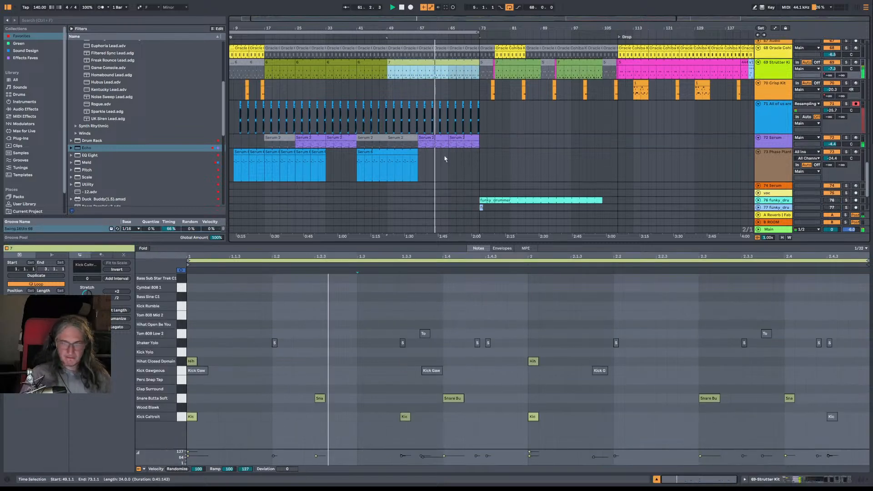
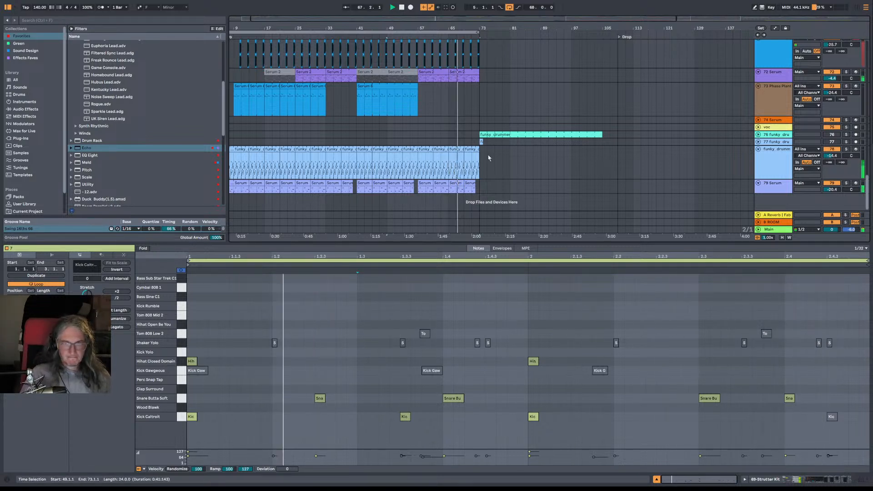
Step: Stop playback, select bars 5 to 73 on the Phase Plant track and duplicate that time across the whole arrangement
{"action": "left_click", "coordinate": [455, 33]}
{"action": "left_click_drag", "start_coordinate": [455, 28], "coordinate": [455, 19]}
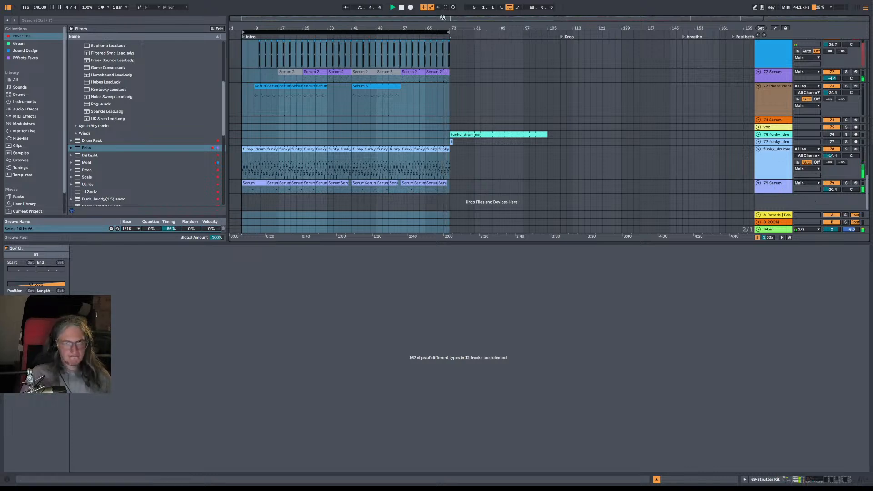
{"action": "left_click_drag", "start_coordinate": [454, 30], "coordinate": [476, 48]}
{"action": "key", "text": "space"}
{"action": "left_click_drag", "start_coordinate": [242, 101], "coordinate": [468, 101]}
{"action": "scroll", "coordinate": [485, 104], "scroll_direction": "up", "scroll_amount": 2}
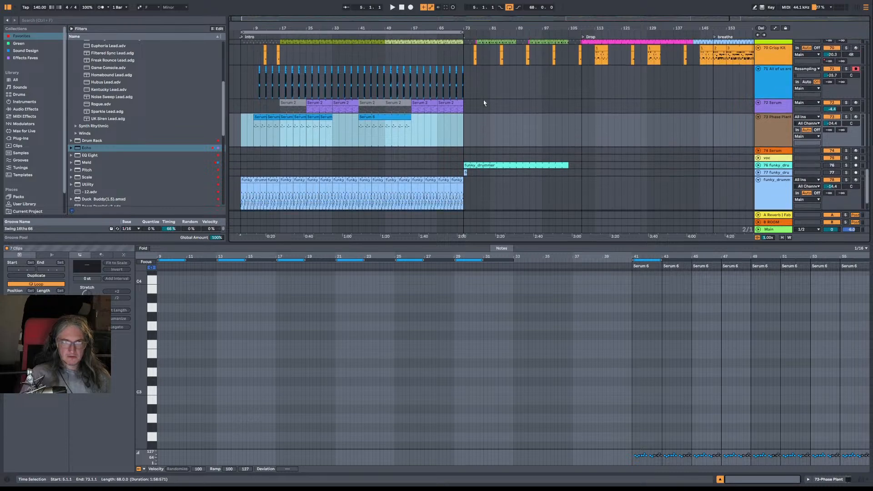
{"action": "scroll", "coordinate": [485, 104], "scroll_direction": "down", "scroll_amount": 2}
{"action": "left_click", "coordinate": [469, 134]}
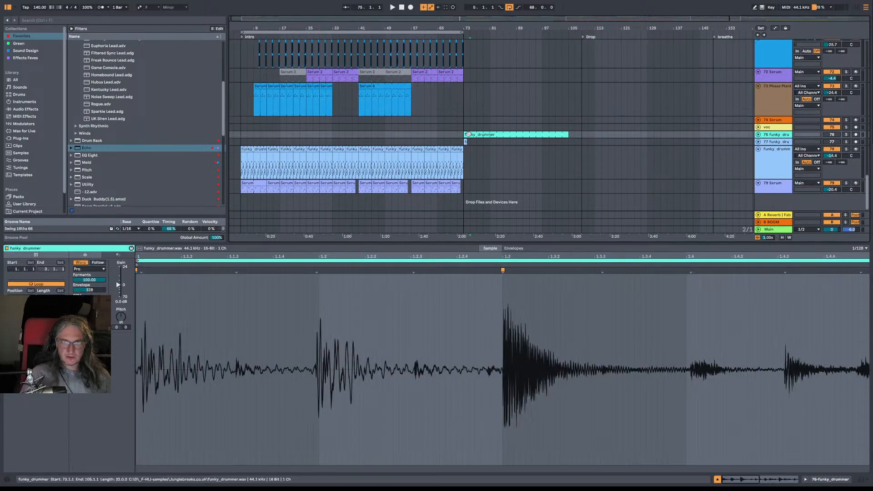
{"action": "left_click_drag", "start_coordinate": [463, 107], "coordinate": [248, 108]}
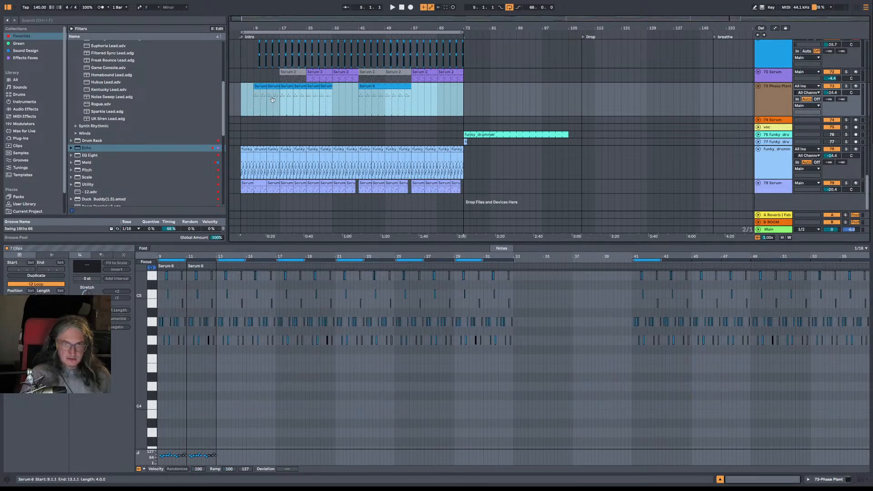
{"action": "key", "text": "ctrl+d"}
Step: Turn off arrangement looping and play from bar 69 to review the transition into the duplicated section at bar 73
{"action": "left_click", "coordinate": [455, 101]}
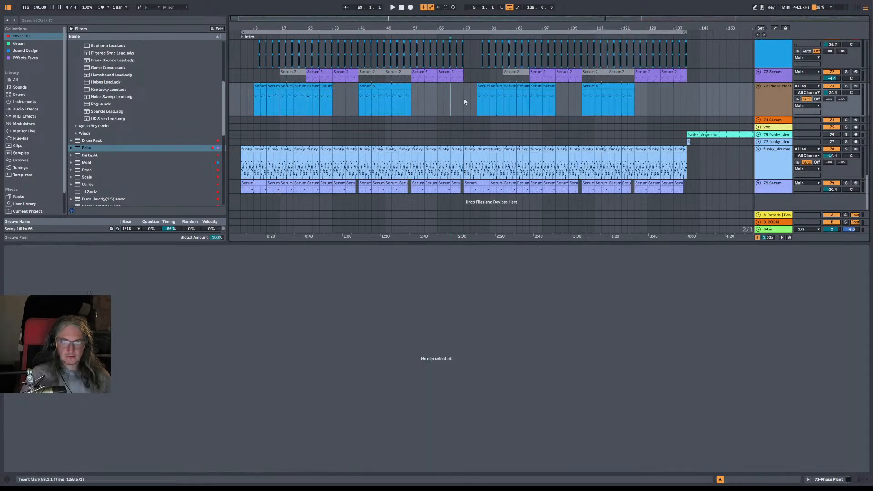
{"action": "left_click", "coordinate": [510, 7]}
{"action": "scroll", "coordinate": [451, 128], "scroll_direction": "right", "scroll_amount": 3}
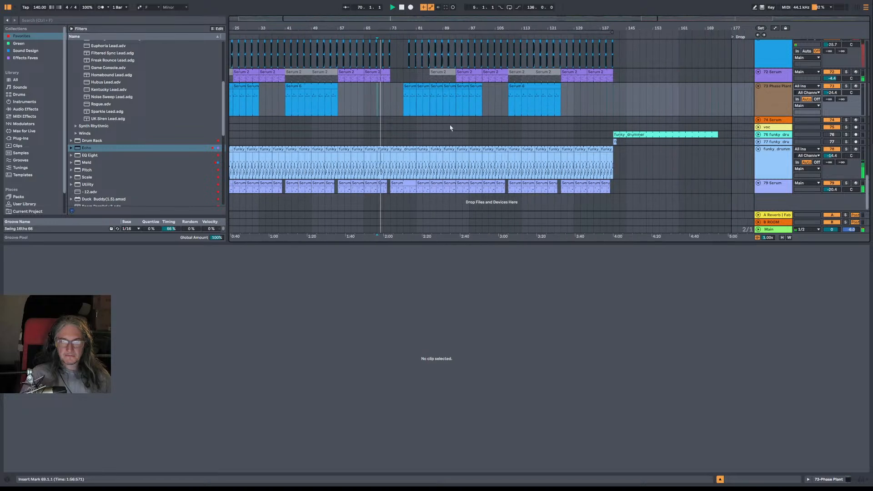
{"action": "scroll", "coordinate": [429, 136], "scroll_direction": "up", "scroll_amount": 5}
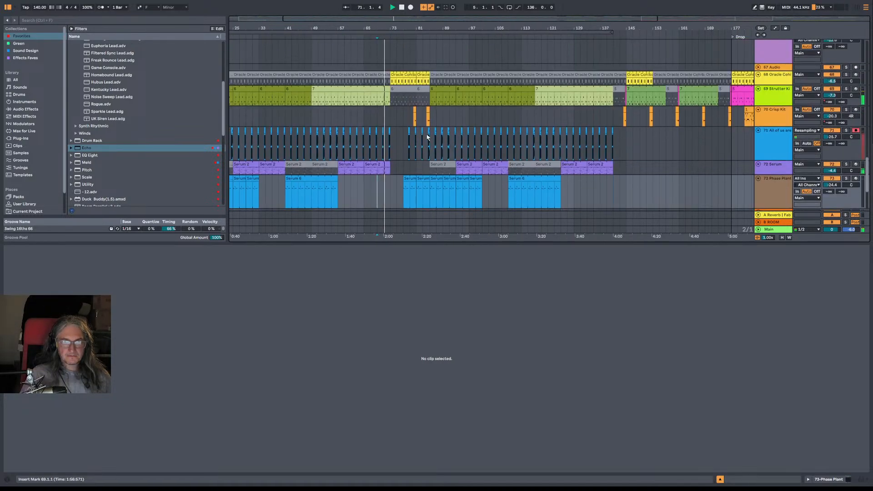
{"action": "scroll", "coordinate": [428, 136], "scroll_direction": "down", "scroll_amount": 3}
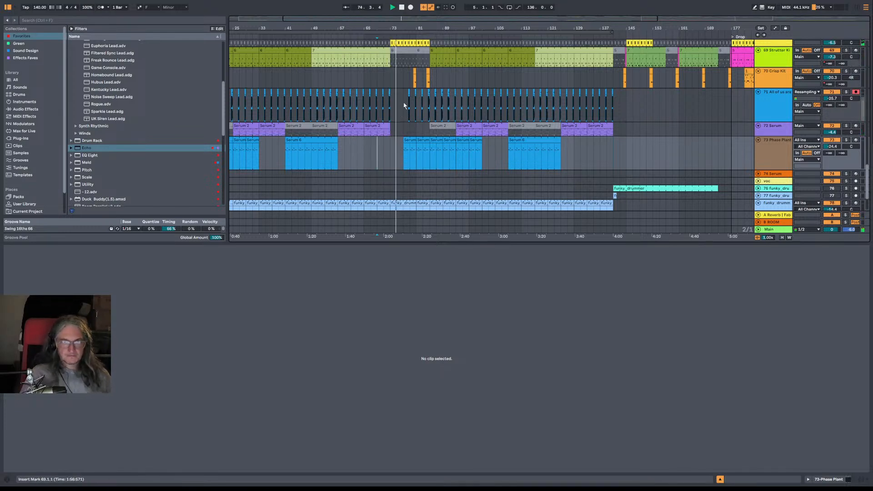
Step: Deactivate the four vocal clips between bars 77 and 85 on track 71 and the Phase Plant clip between bars 77 and 81
{"action": "left_click_drag", "start_coordinate": [404, 105], "coordinate": [429, 106]}
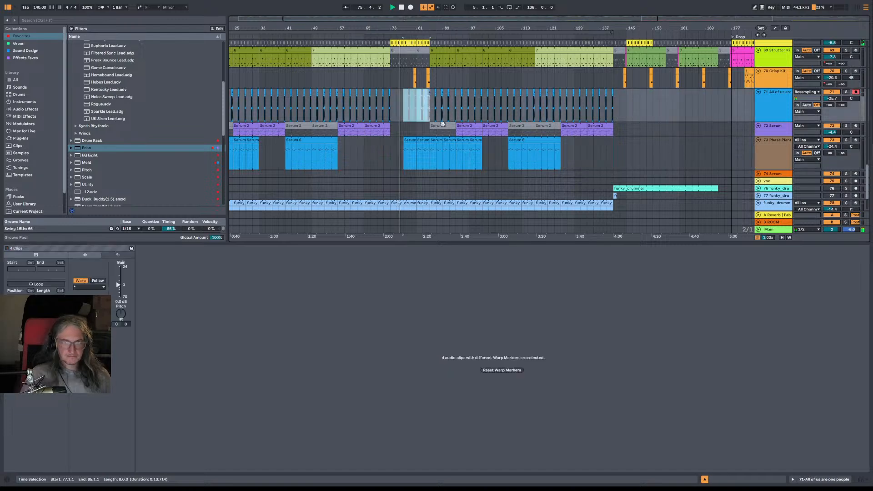
{"action": "scroll", "coordinate": [443, 127], "scroll_direction": "down", "scroll_amount": 3}
{"action": "scroll", "coordinate": [412, 166], "scroll_direction": "up", "scroll_amount": 3}
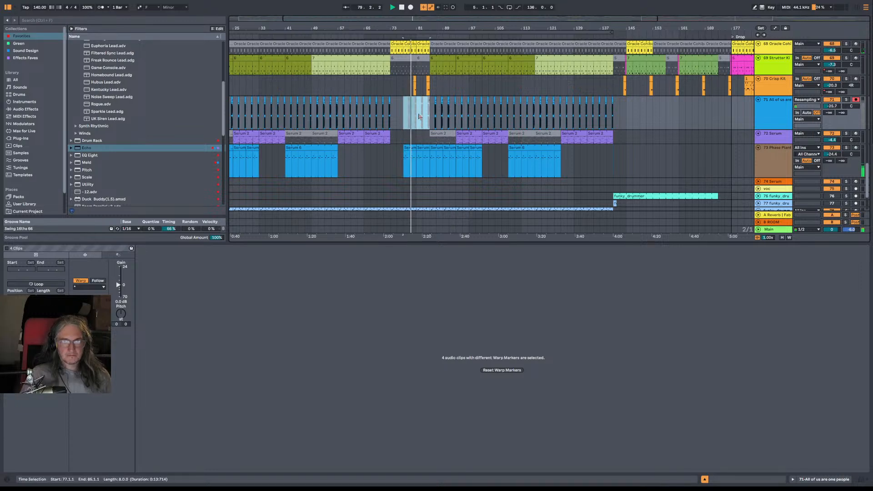
{"action": "left_click", "coordinate": [410, 148]}
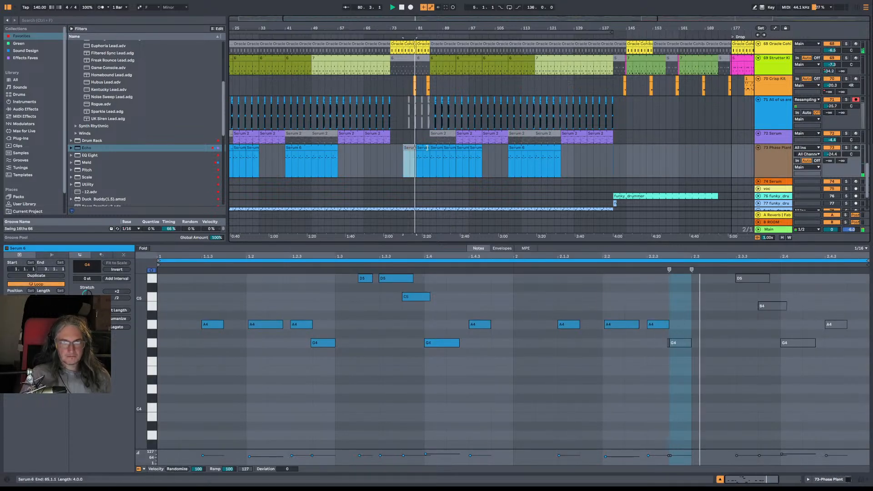
Step: Select bars 81 to 85 on the Serum track and duplicate that time across the whole arrangement
{"action": "left_click", "coordinate": [423, 136]}
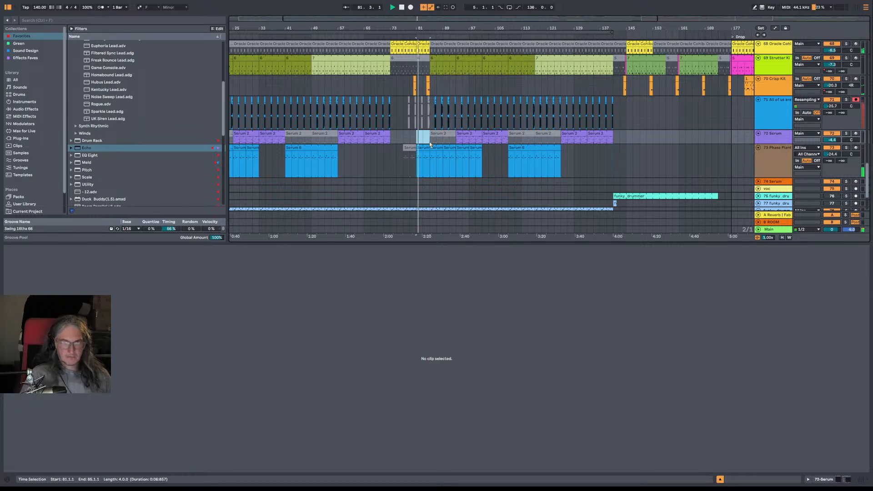
{"action": "key", "text": "ctrl+shift+d"}
{"action": "left_click", "coordinate": [429, 115]}
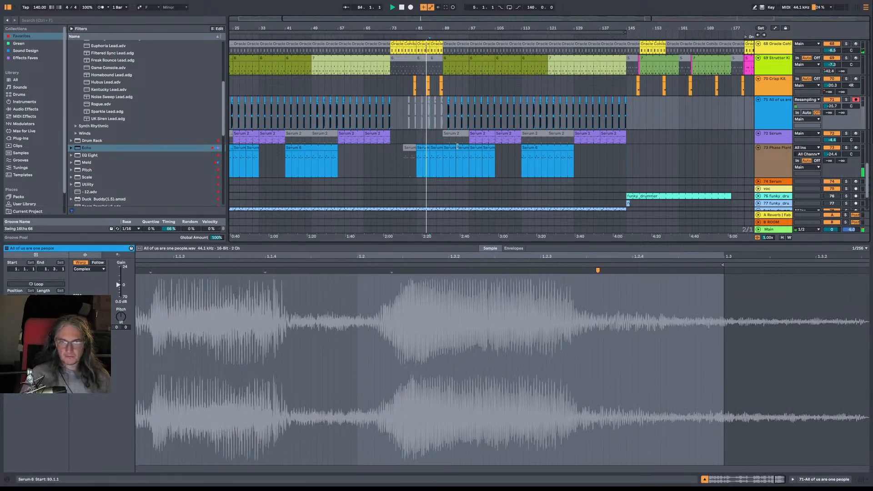
Step: Deactivate the four Phase Plant clips between bars 89 and 105 on track 73
{"action": "scroll", "coordinate": [458, 144], "scroll_direction": "down", "scroll_amount": 1}
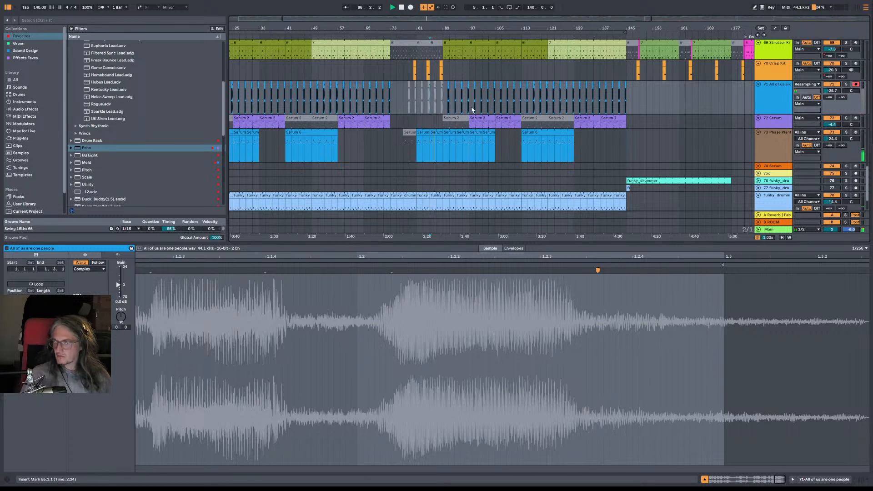
{"action": "scroll", "coordinate": [419, 108], "scroll_direction": "right", "scroll_amount": 5}
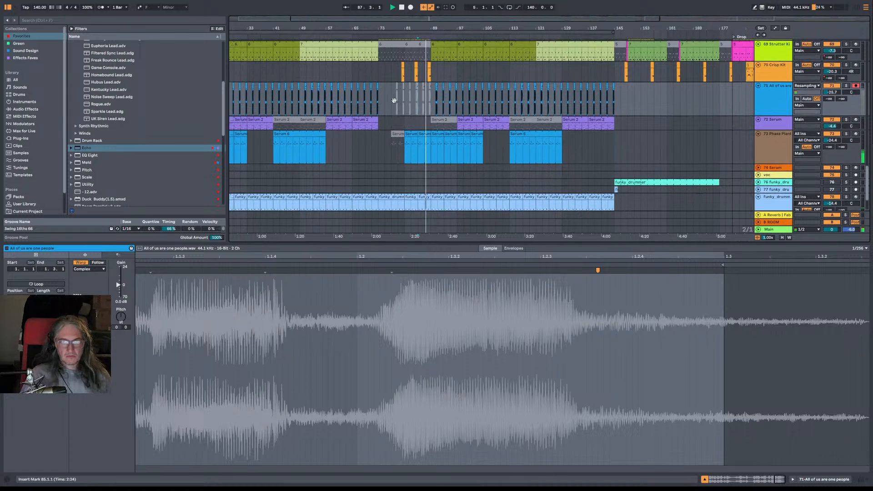
{"action": "scroll", "coordinate": [391, 104], "scroll_direction": "up", "scroll_amount": 2}
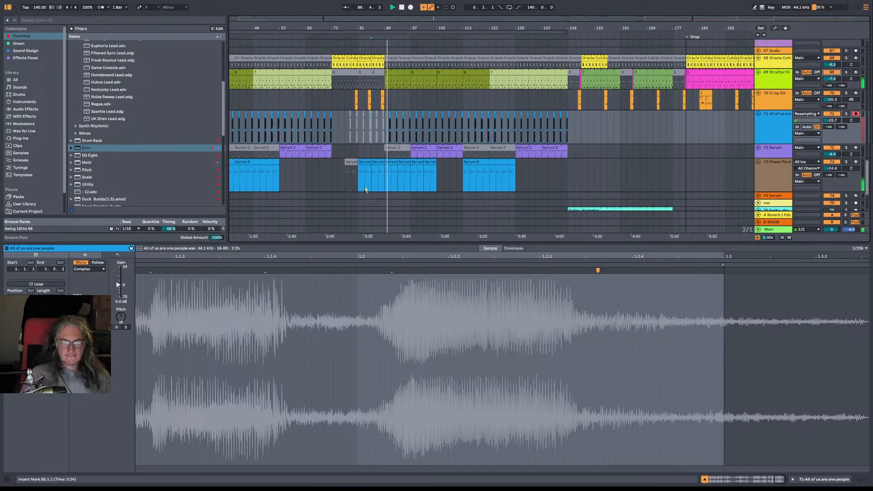
{"action": "scroll", "coordinate": [382, 109], "scroll_direction": "down", "scroll_amount": 2}
{"action": "left_click", "coordinate": [382, 108]}
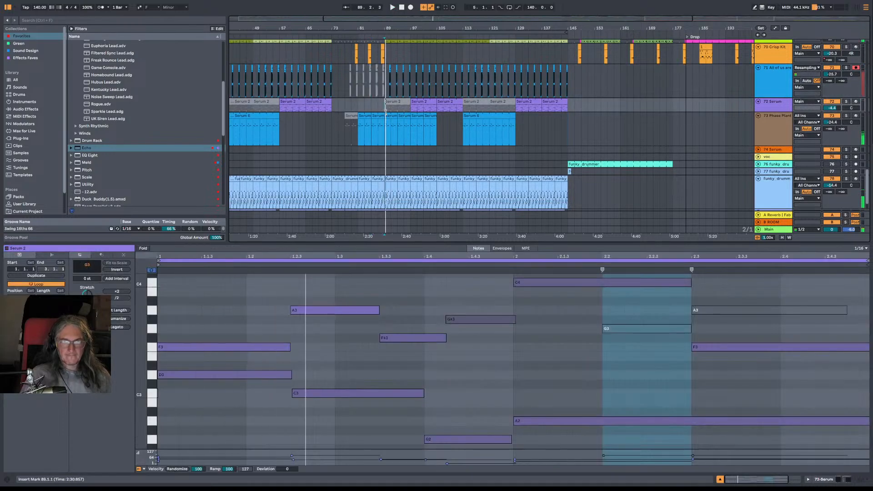
{"action": "left_click", "coordinate": [384, 114]}
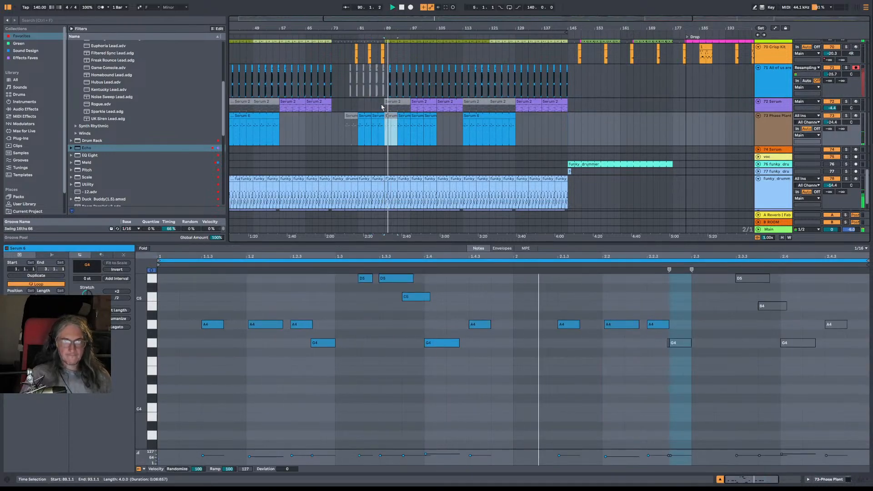
{"action": "left_click", "coordinate": [403, 117]}
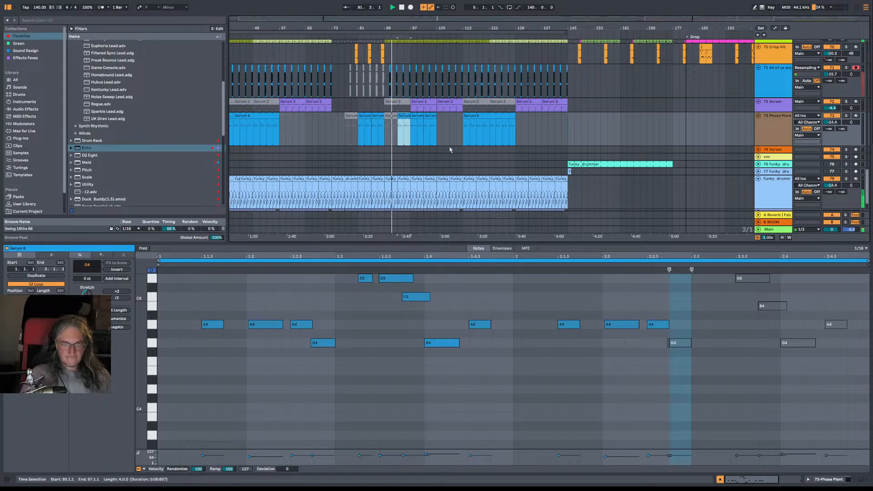
{"action": "left_click", "coordinate": [418, 117]}
{"action": "left_click", "coordinate": [432, 117]}
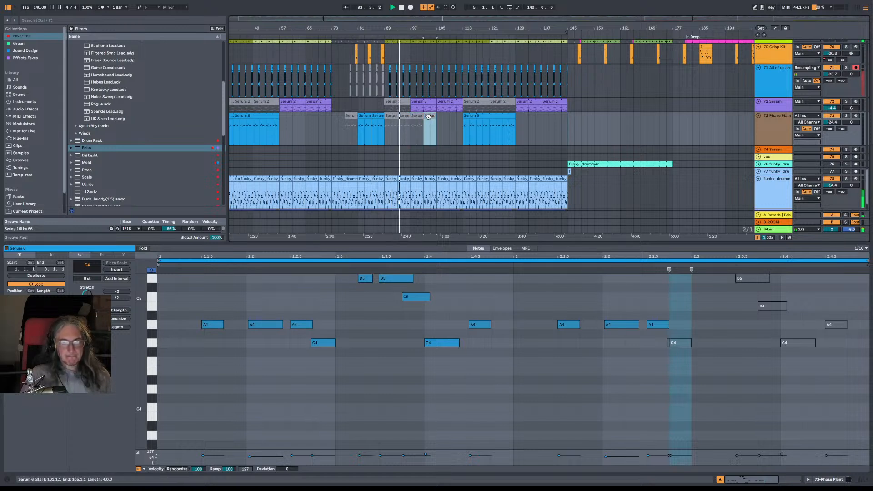
Step: Select track 72 Serum and duplicate the entire track
{"action": "scroll", "coordinate": [435, 136], "scroll_direction": "down", "scroll_amount": 2}
{"action": "scroll", "coordinate": [437, 154], "scroll_direction": "up", "scroll_amount": 2}
{"action": "scroll", "coordinate": [432, 158], "scroll_direction": "up", "scroll_amount": 3}
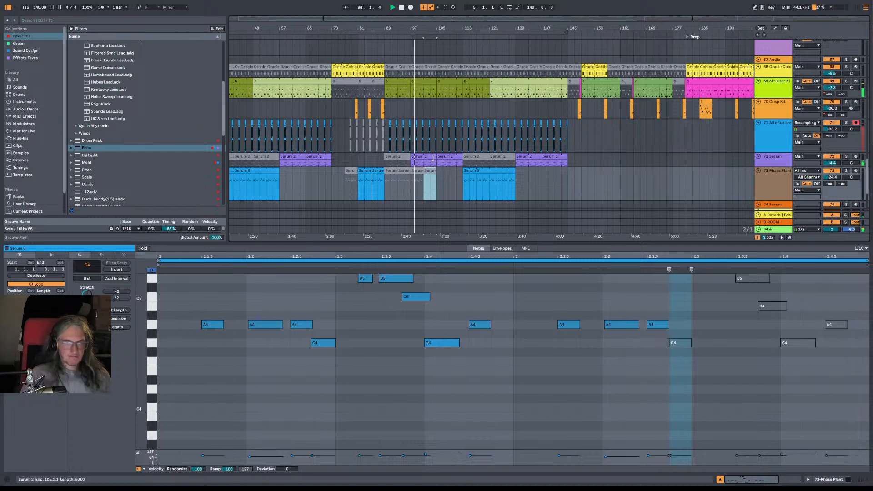
{"action": "left_click", "coordinate": [787, 161]}
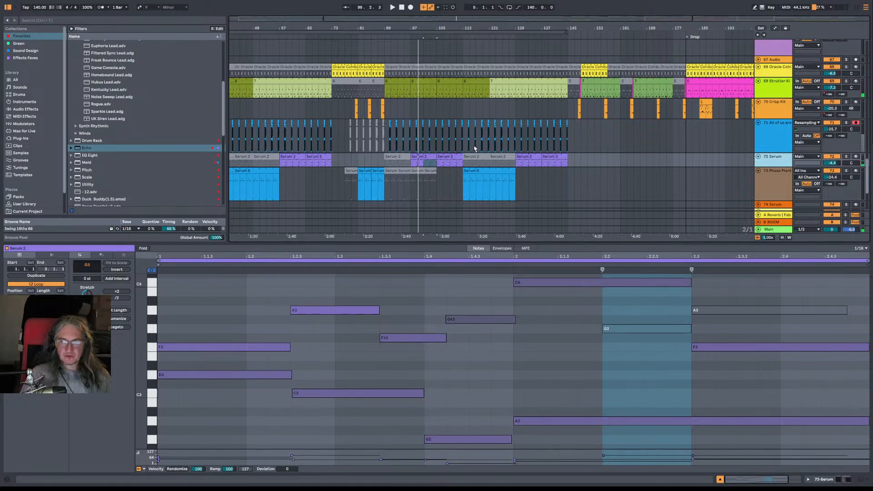
{"action": "key", "text": "ctrl+d"}
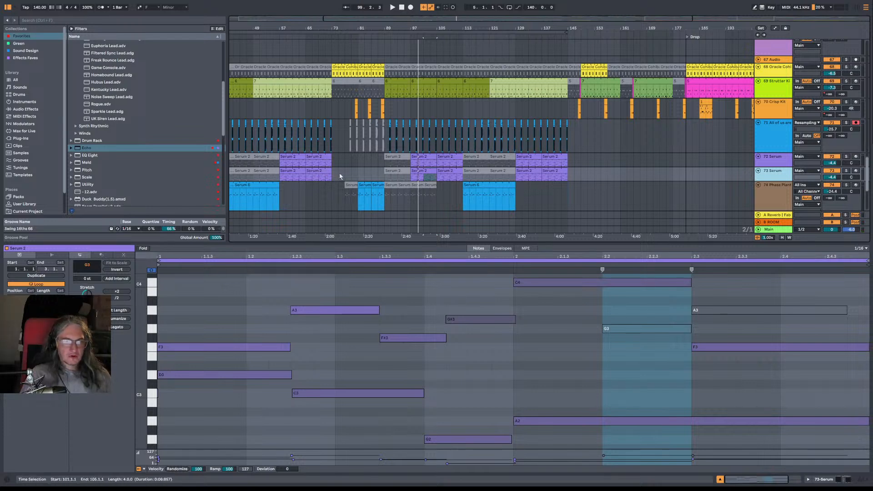
Step: Delete bars 21 to 75 on the copied Serum track and bars 87 to 157 on the original, and play from bar 97
{"action": "left_click_drag", "start_coordinate": [338, 177], "coordinate": [162, 178]}
{"action": "key", "text": "Delete"}
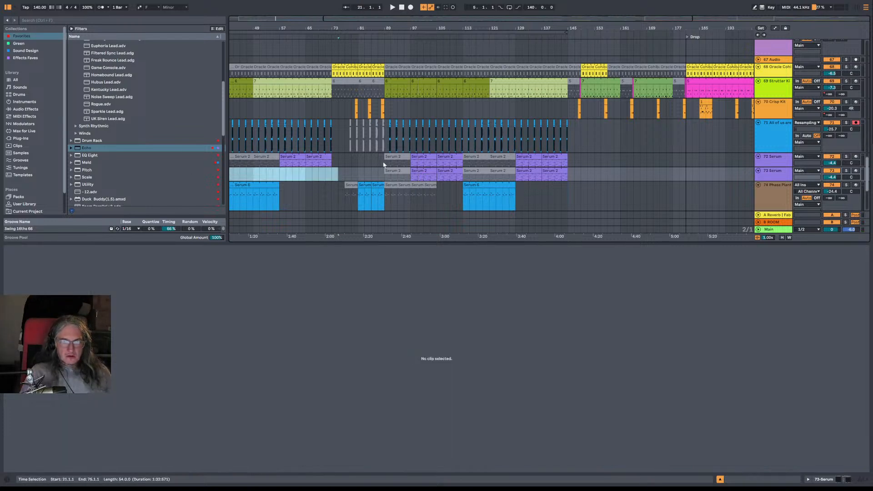
{"action": "left_click_drag", "start_coordinate": [384, 165], "coordinate": [607, 161]}
{"action": "key", "text": "Delete"}
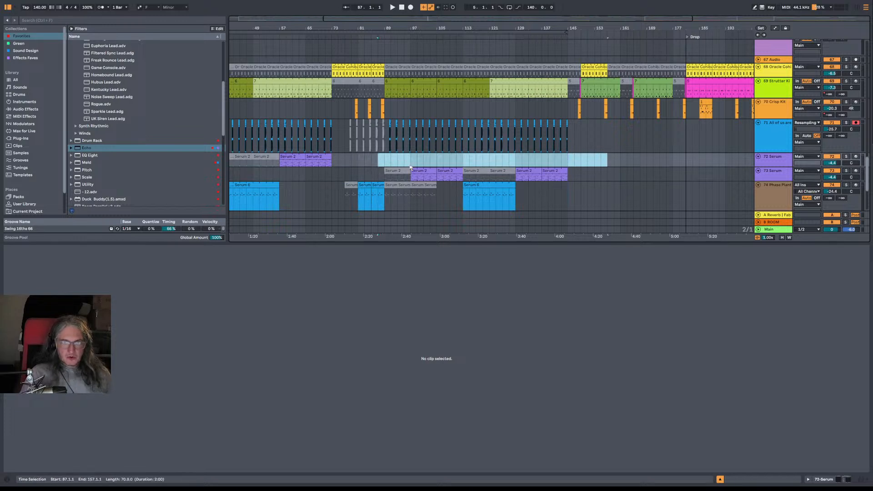
{"action": "left_click", "coordinate": [411, 171]}
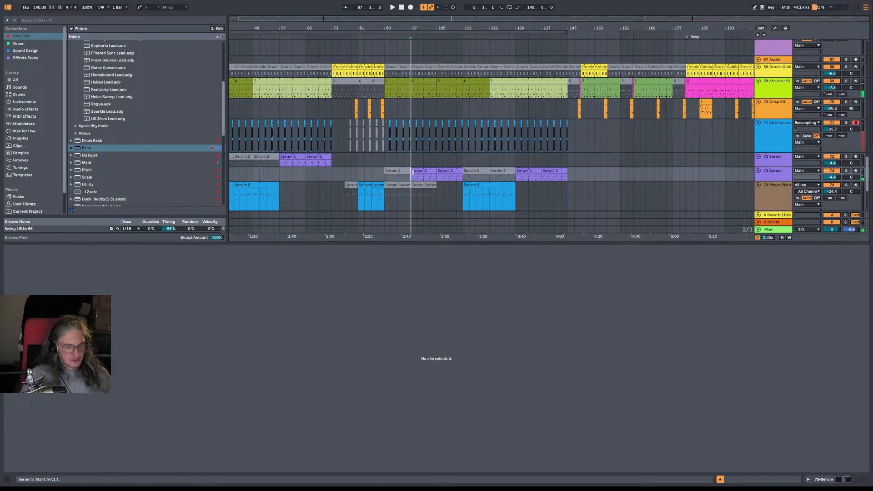
Step: Try to save the Live Set under a new name in the Mag Affray project folder
{"action": "key", "text": "ctrl+shift+s"}
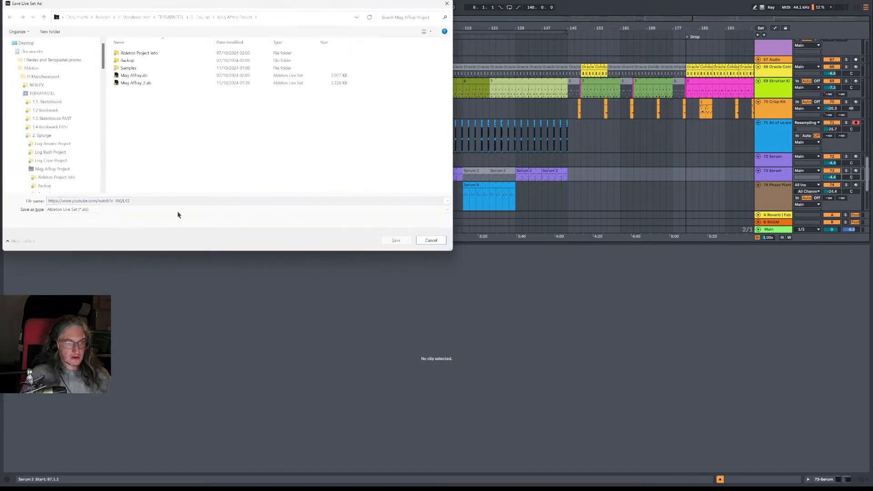
{"action": "key", "text": "Escape"}
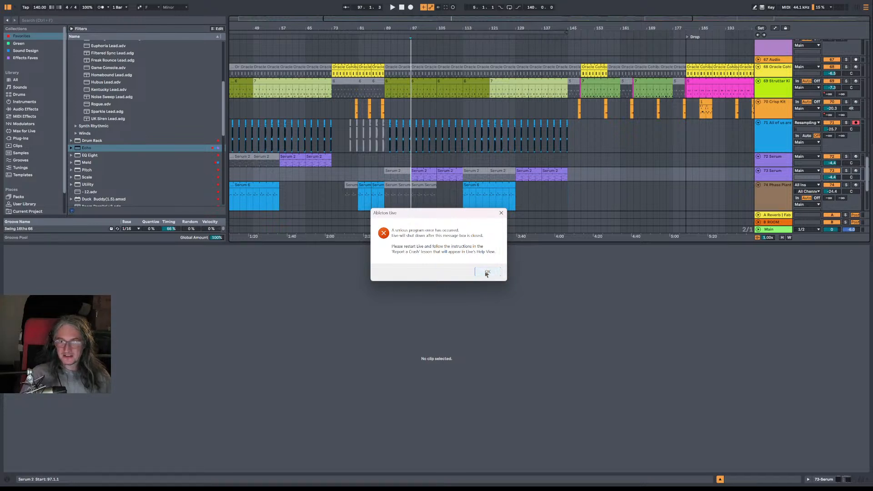
Step: Close the crash message, relaunch Ableton Live 12 Suite and accept recovery of the work on Mag Affray_2.als
{"action": "left_click", "coordinate": [486, 273]}
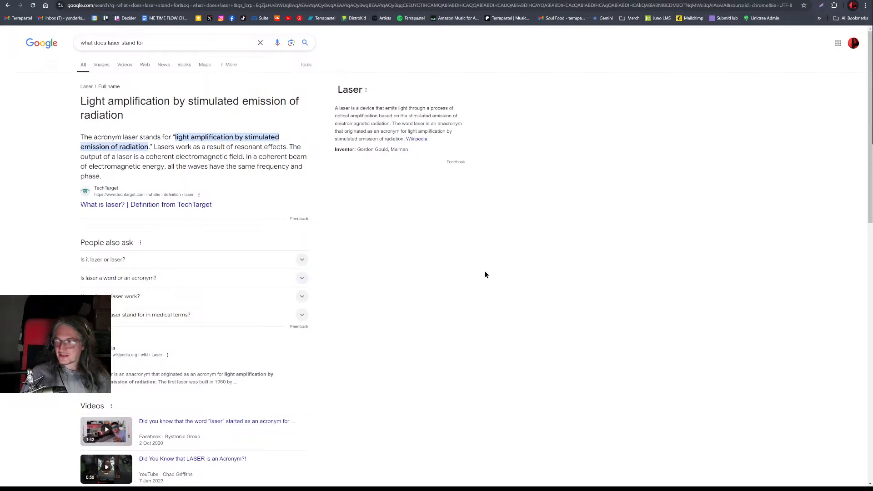
{"action": "key", "text": "super"}
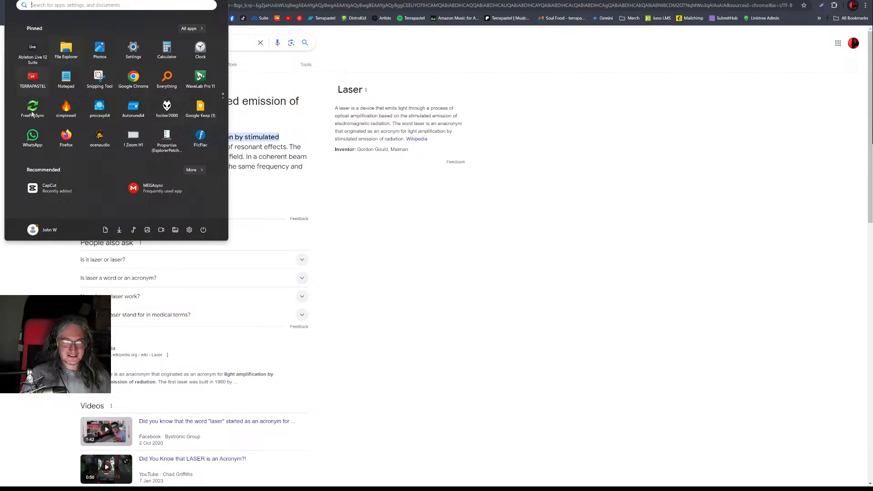
{"action": "key", "text": "super"}
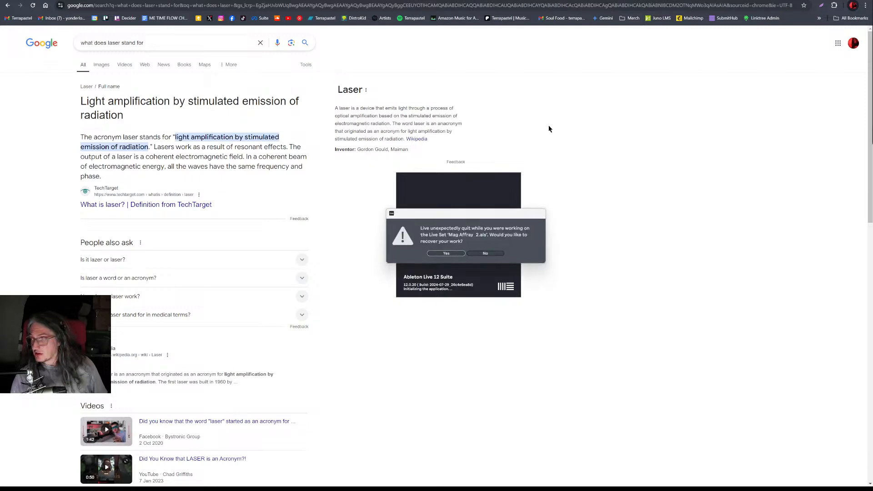
{"action": "left_click", "coordinate": [446, 254]}
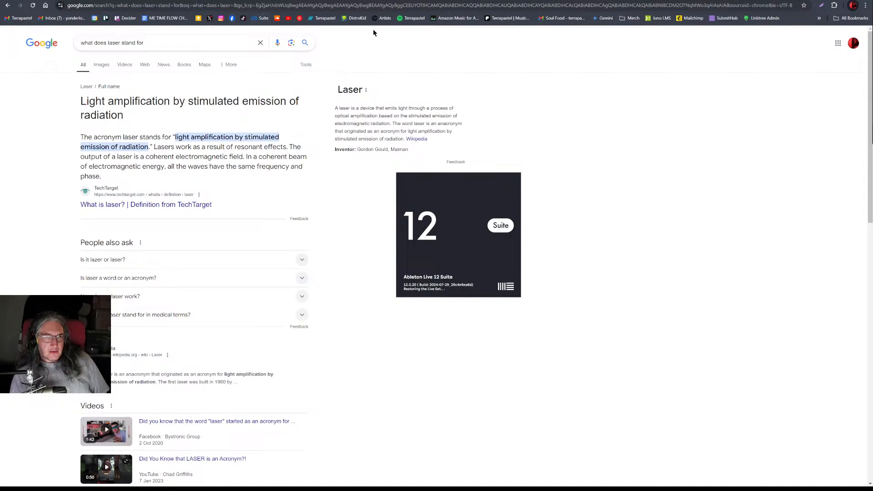
Step: Search for "apod" in a new browser tab and open NASA's Astronomy Picture of the Day page
{"action": "key", "text": "ctrl+t"}
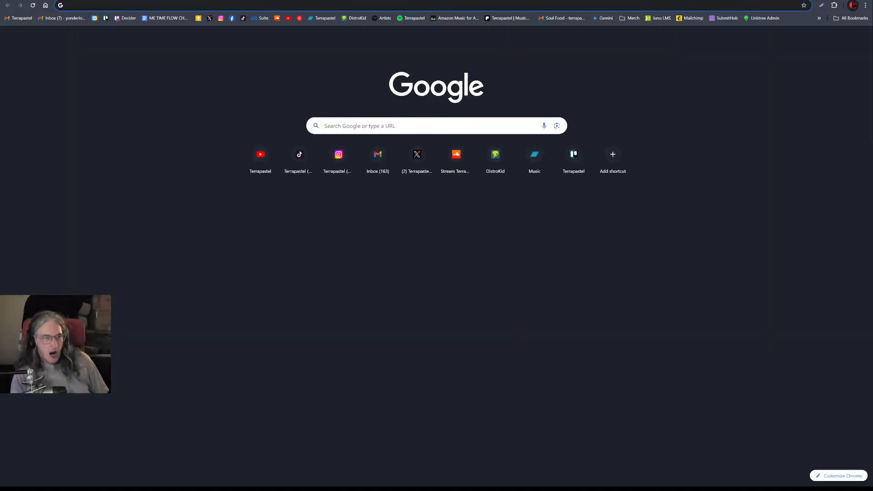
{"action": "type", "text": "apio"}
{"action": "key", "text": "BackSpace"}
{"action": "key", "text": "BackSpace"}
{"action": "type", "text": "od"}
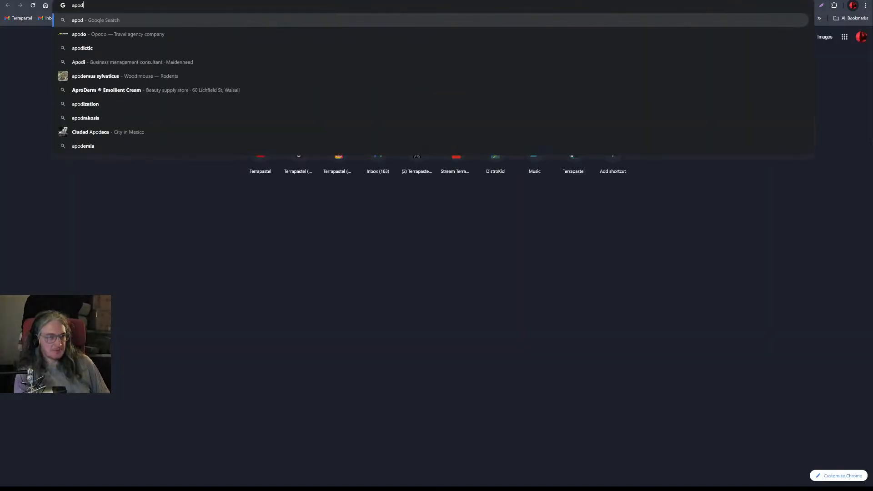
{"action": "key", "text": "Return"}
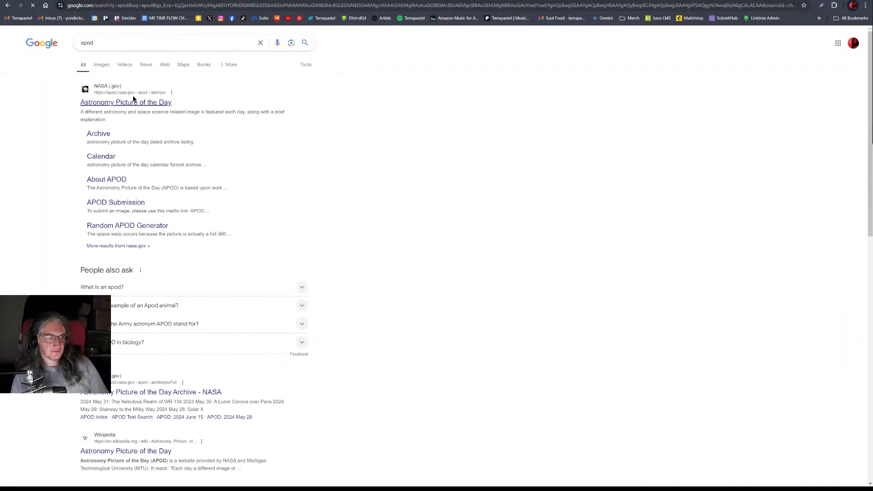
{"action": "left_click", "coordinate": [126, 100]}
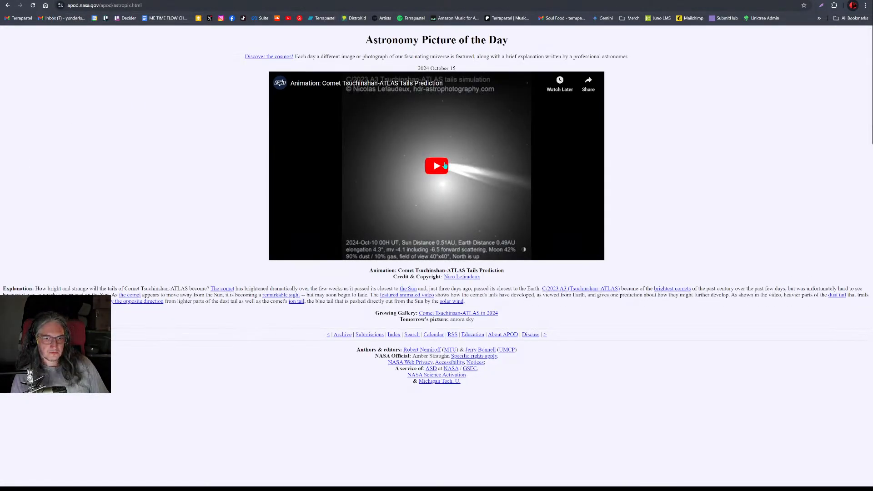
Step: Play the Comet Tsuchinshan-ATLAS tails animation, pause it and resume playback while the Live Set is being restored
{"action": "left_click", "coordinate": [438, 160]}
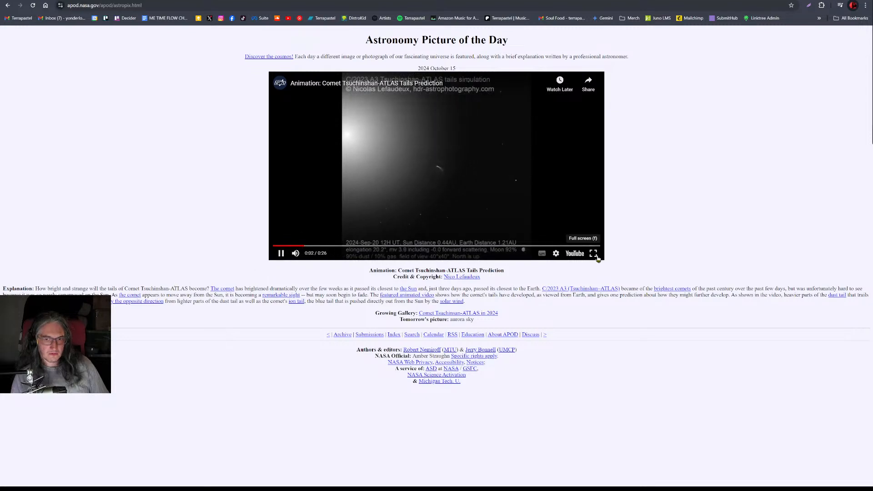
{"action": "left_click", "coordinate": [280, 255]}
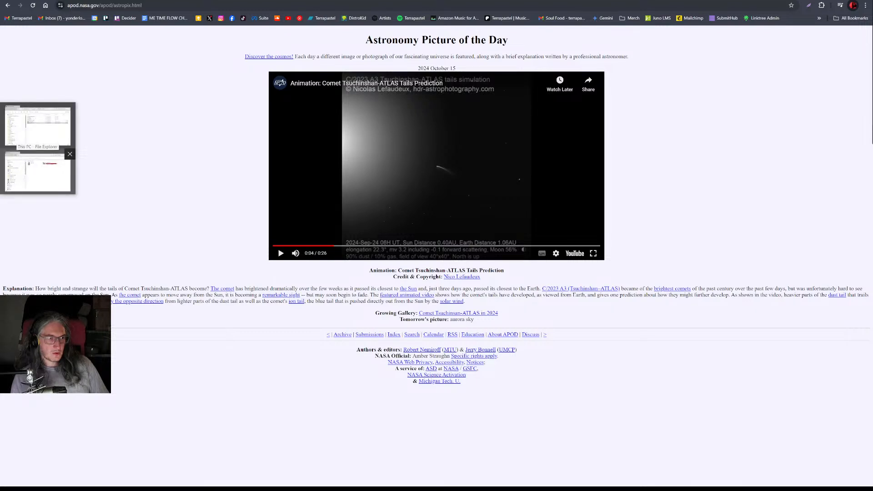
{"action": "left_click", "coordinate": [1, 189]}
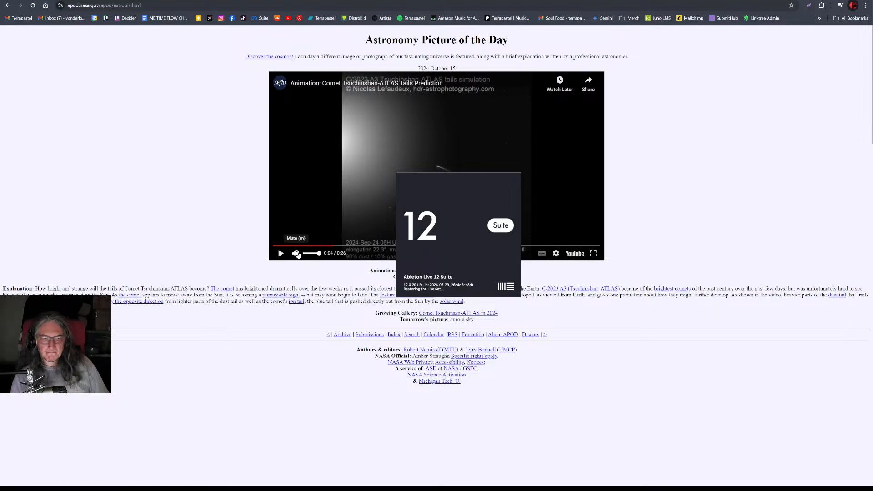
{"action": "left_click", "coordinate": [281, 254]}
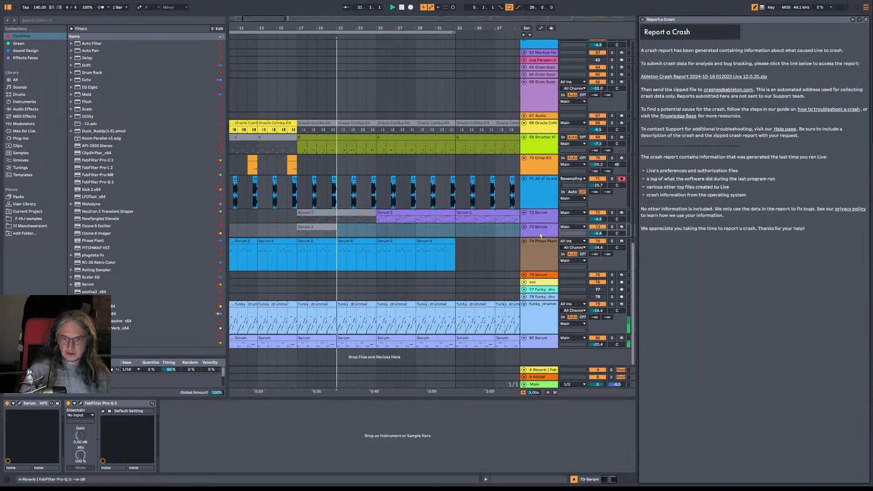
Step: Close the crash report help in Ableton Live and check the recovered arrangement, playing around bars 63 and 73
{"action": "left_click", "coordinate": [643, 19]}
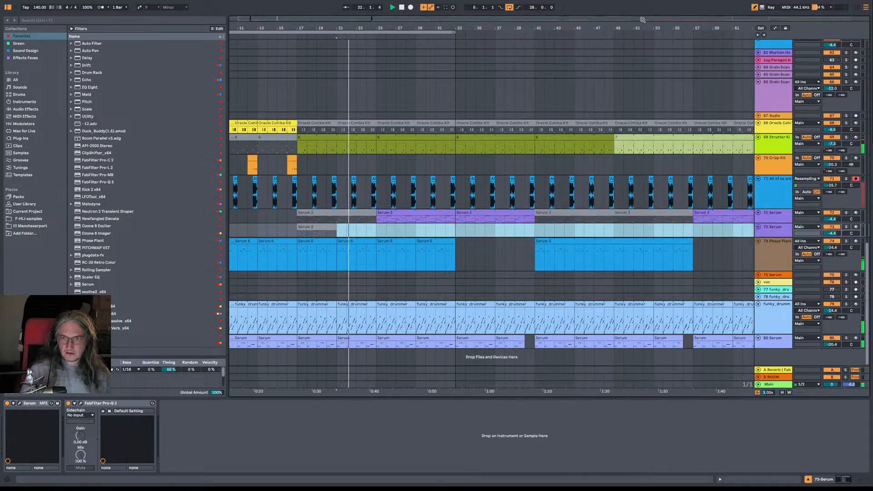
{"action": "left_click_drag", "start_coordinate": [585, 28], "coordinate": [463, 13]}
{"action": "left_click", "coordinate": [562, 283]}
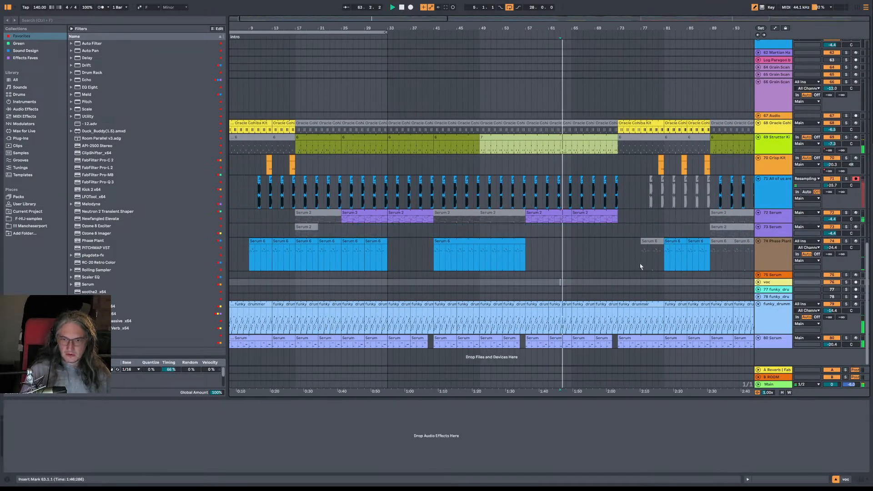
{"action": "left_click_drag", "start_coordinate": [636, 252], "coordinate": [454, 207]}
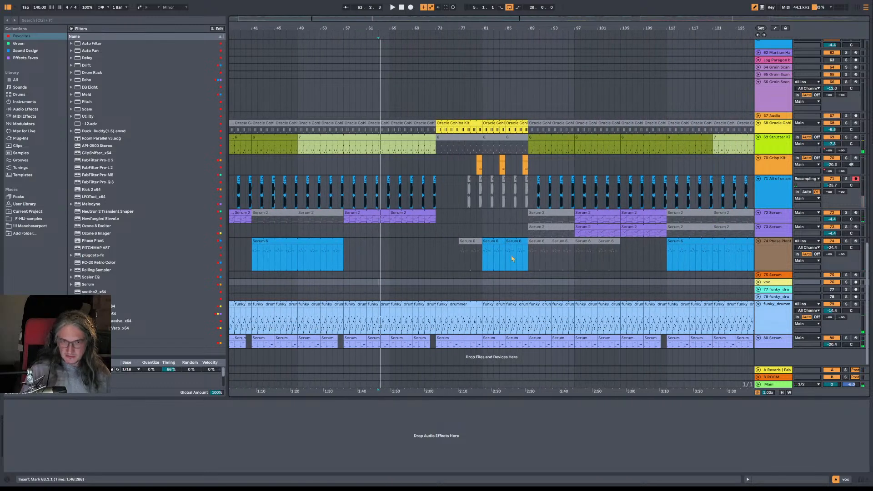
{"action": "left_click", "coordinate": [438, 264]}
{"action": "key", "text": "space"}
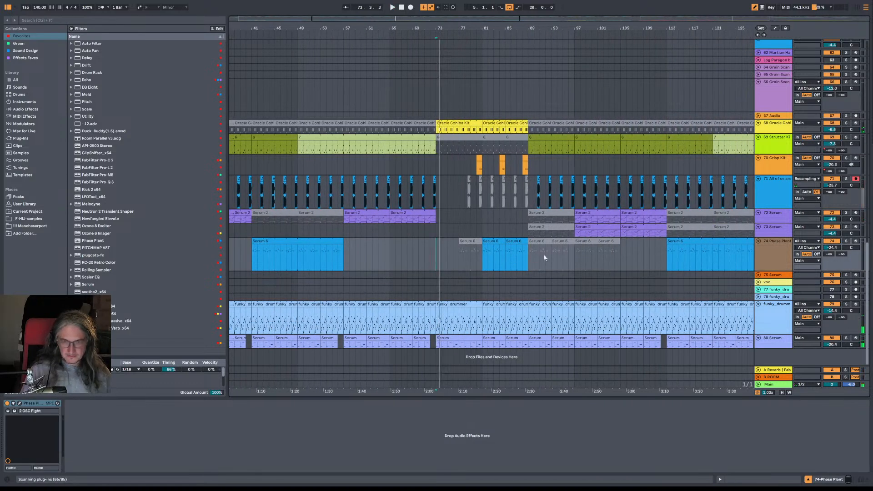
{"action": "left_click", "coordinate": [576, 235]}
{"action": "key", "text": "space"}
Step: Delete the clips between bars 87 and 151 on track 72 Serum and save the set with Save Live Set As
{"action": "left_click_drag", "start_coordinate": [621, 29], "coordinate": [452, 19]}
{"action": "left_click_drag", "start_coordinate": [380, 216], "coordinate": [636, 220]}
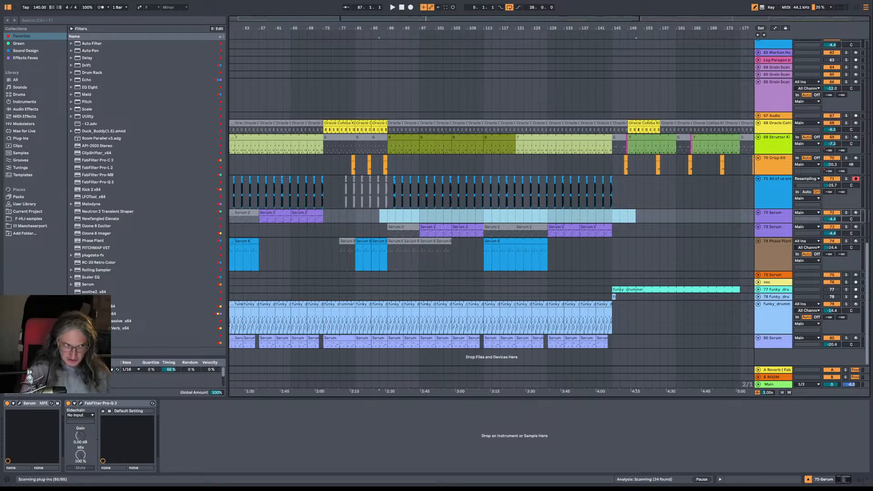
{"action": "key", "text": "ctrl+shift+s"}
{"action": "key", "text": "Return"}
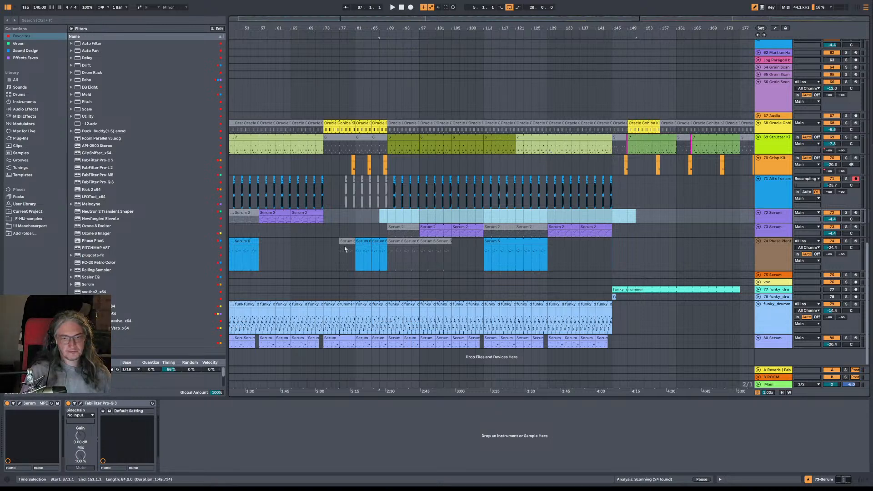
Step: Play the arrangement from bars 91 and 97, then open the Serum synth on track 73
{"action": "left_click", "coordinate": [396, 218]}
{"action": "key", "text": "space"}
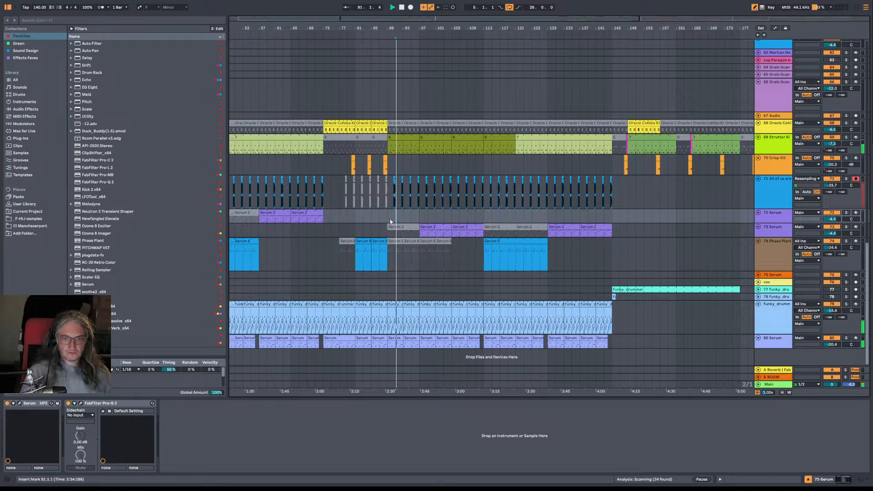
{"action": "left_click", "coordinate": [419, 221]}
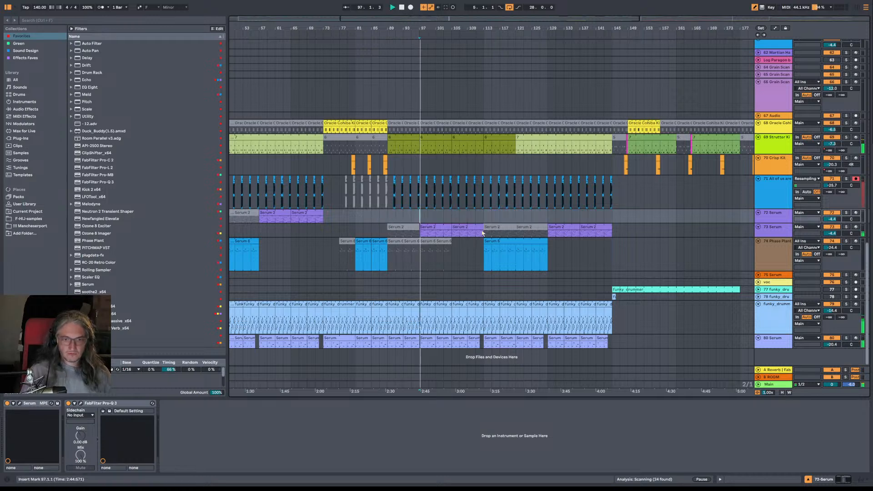
{"action": "left_click", "coordinate": [775, 227]}
{"action": "key", "text": "space"}
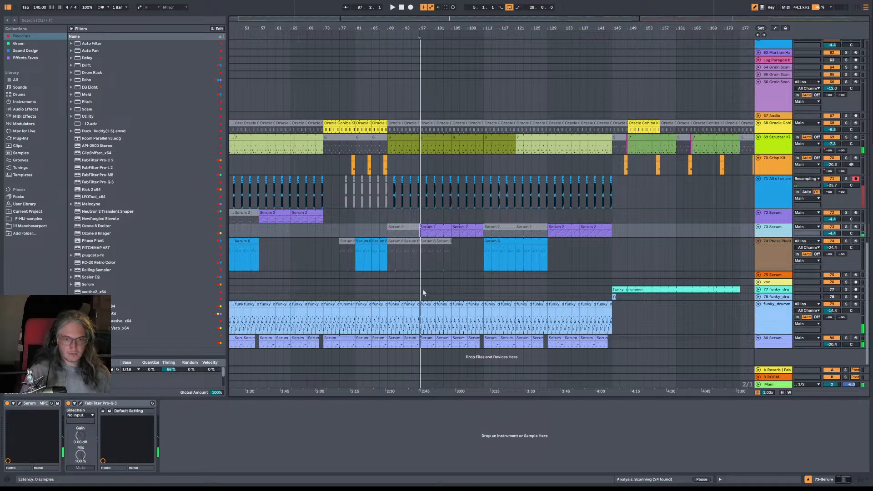
{"action": "left_click", "coordinate": [20, 403]}
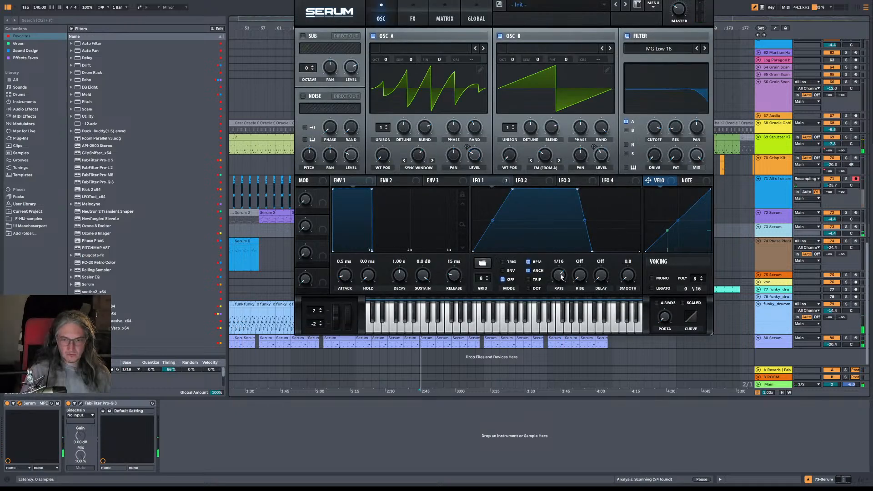
Step: Try LFO 1 in the Serum patch at a 1/4 rate with triplet timing enabled
{"action": "left_click_drag", "start_coordinate": [559, 275], "coordinate": [568, 292]}
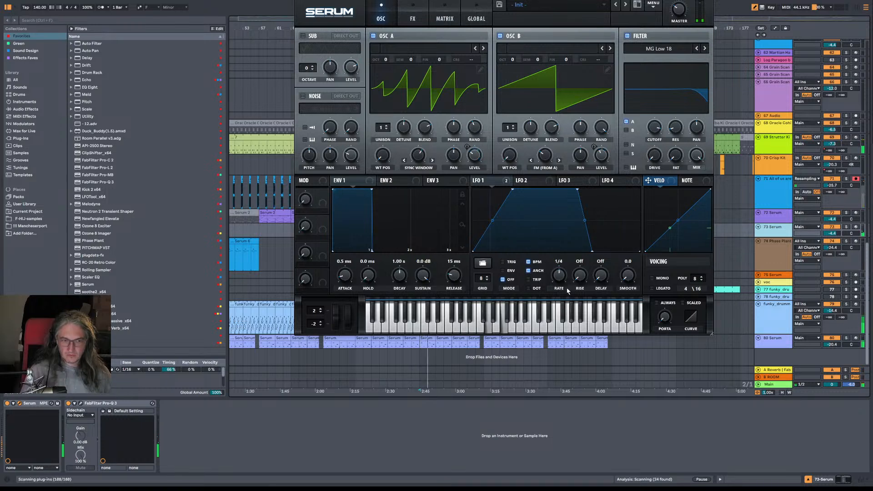
{"action": "left_click", "coordinate": [537, 283]}
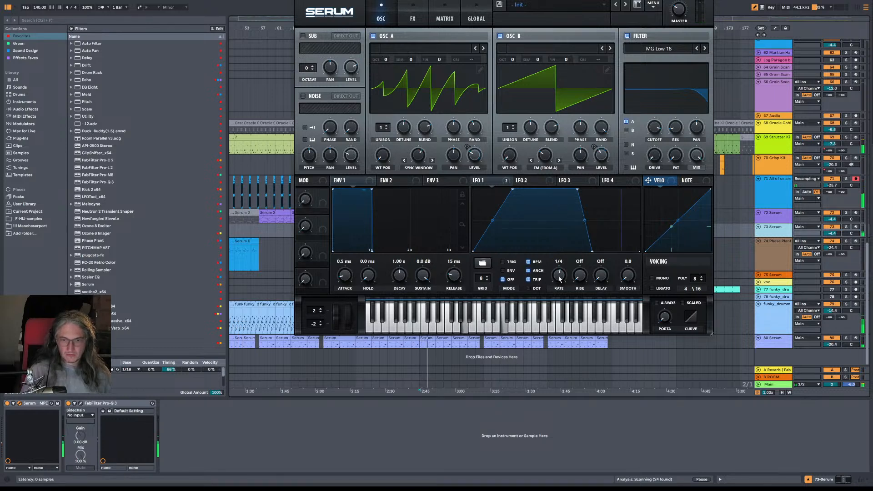
{"action": "left_click_drag", "start_coordinate": [559, 279], "coordinate": [560, 277]}
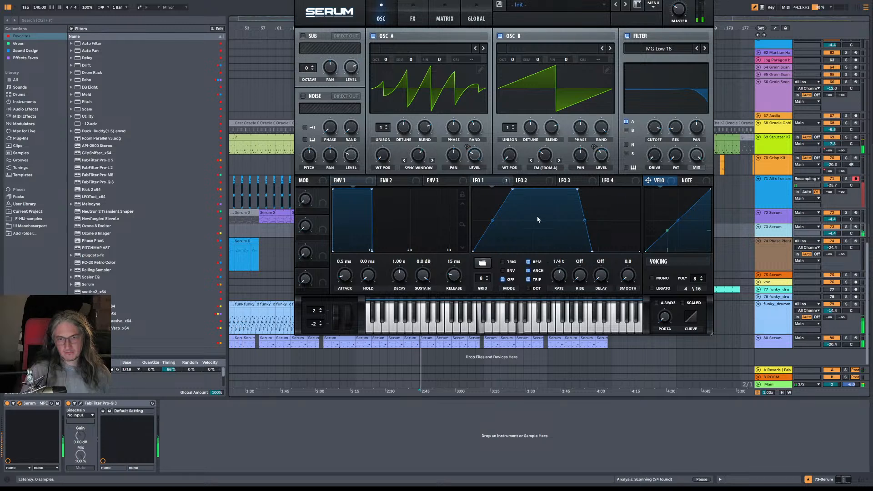
Step: Shift LFO 1's first upper point slightly earlier, turn triplet timing off and set the LFO rate to 1/16
{"action": "mouse_move", "coordinate": [514, 190]}
{"action": "left_mouse_down"}
{"action": "mouse_move", "coordinate": [466, 181]}
{"action": "mouse_move", "coordinate": [502, 189]}
{"action": "left_mouse_up"}
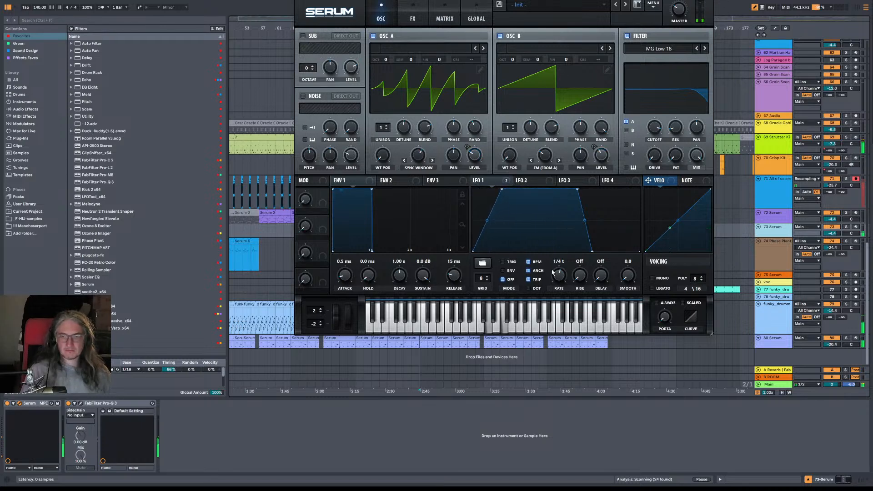
{"action": "left_click_drag", "start_coordinate": [559, 276], "coordinate": [560, 273]}
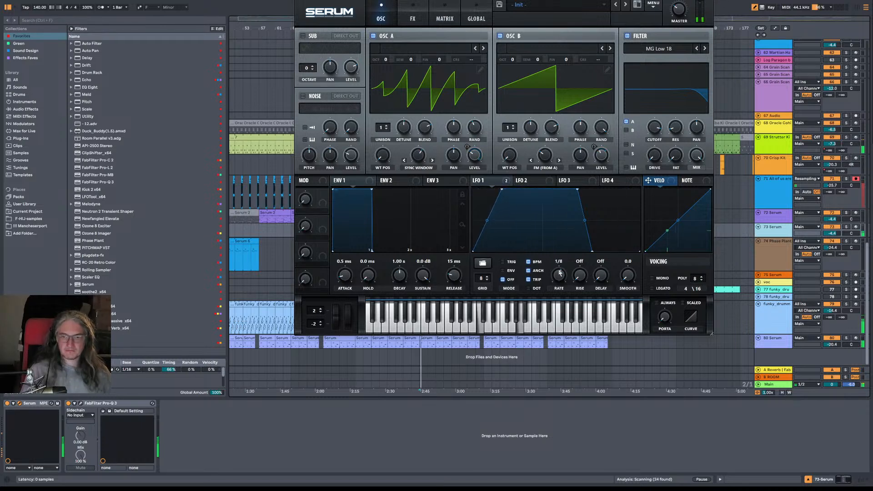
{"action": "left_click", "coordinate": [529, 280]}
{"action": "left_click_drag", "start_coordinate": [563, 282], "coordinate": [565, 281]}
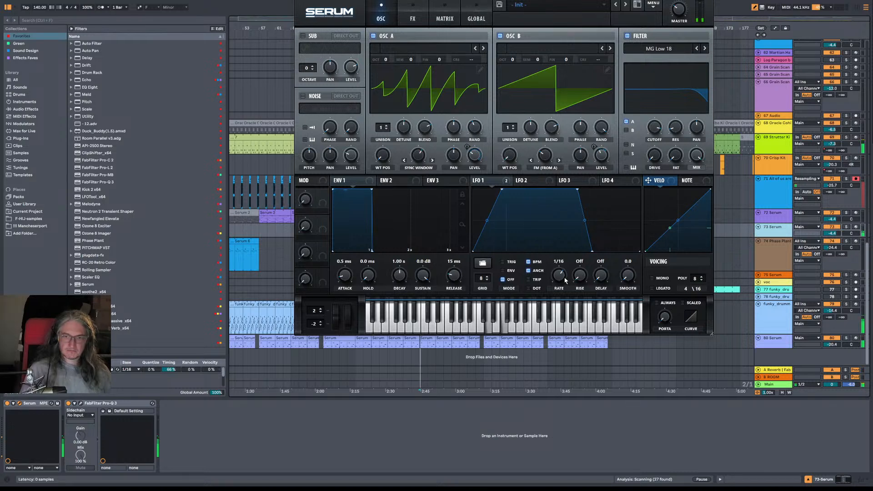
{"action": "left_click_drag", "start_coordinate": [564, 281], "coordinate": [561, 290]}
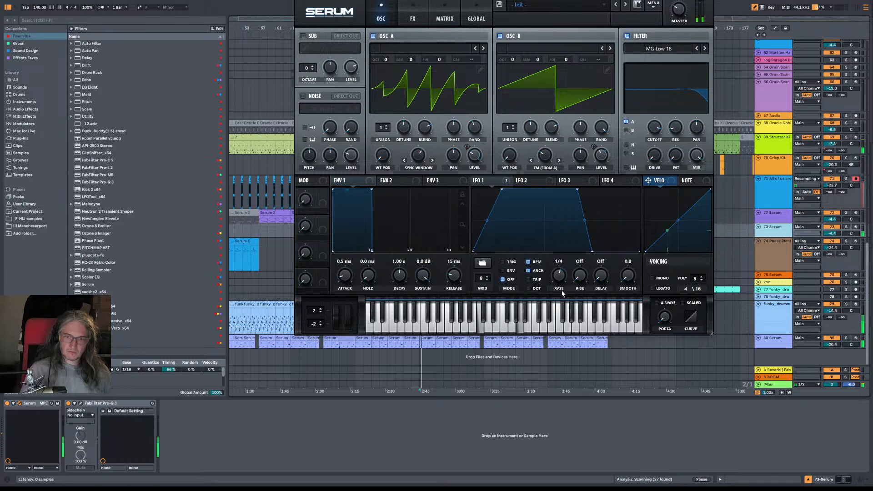
{"action": "left_click_drag", "start_coordinate": [561, 290], "coordinate": [567, 291]}
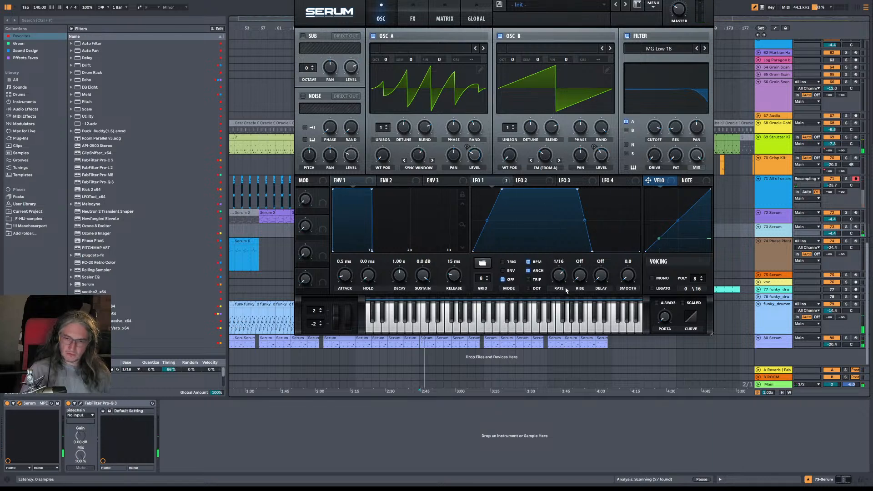
Step: Route LFO 2 to LFO1 Rate in the third row of Serum's modulation matrix
{"action": "left_click", "coordinate": [531, 181]}
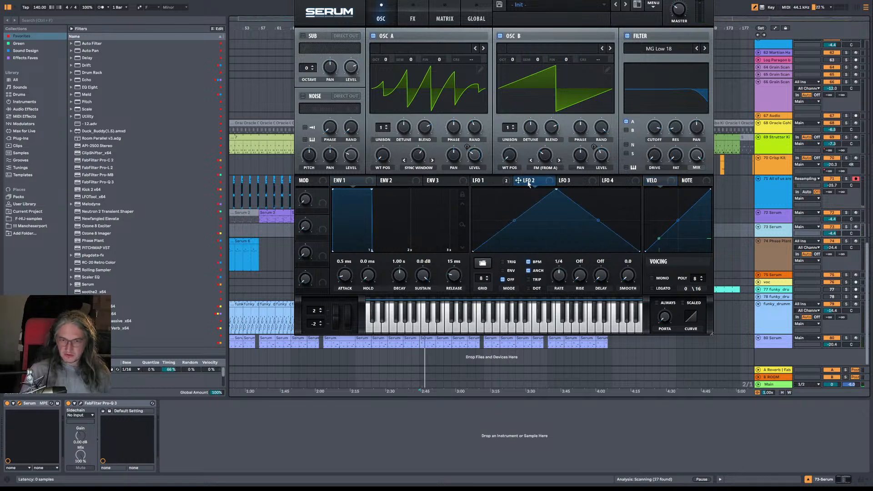
{"action": "left_click", "coordinate": [413, 14]}
{"action": "left_click", "coordinate": [382, 16]}
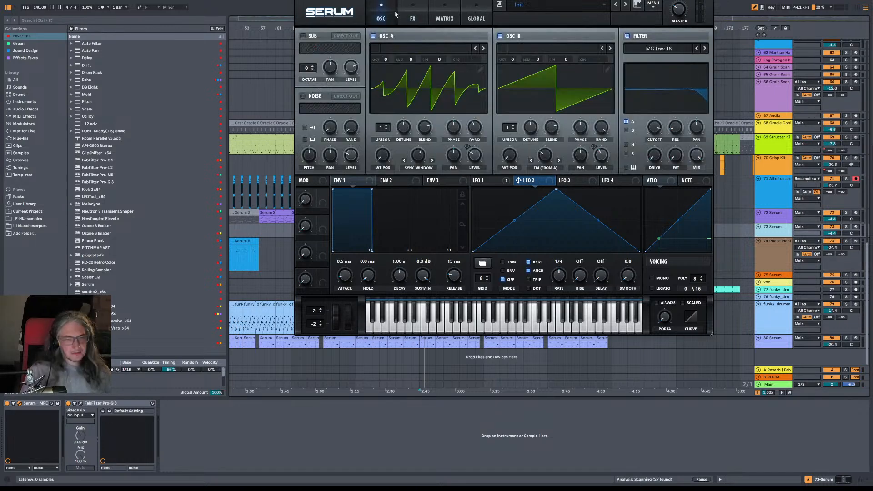
{"action": "left_click", "coordinate": [413, 18]}
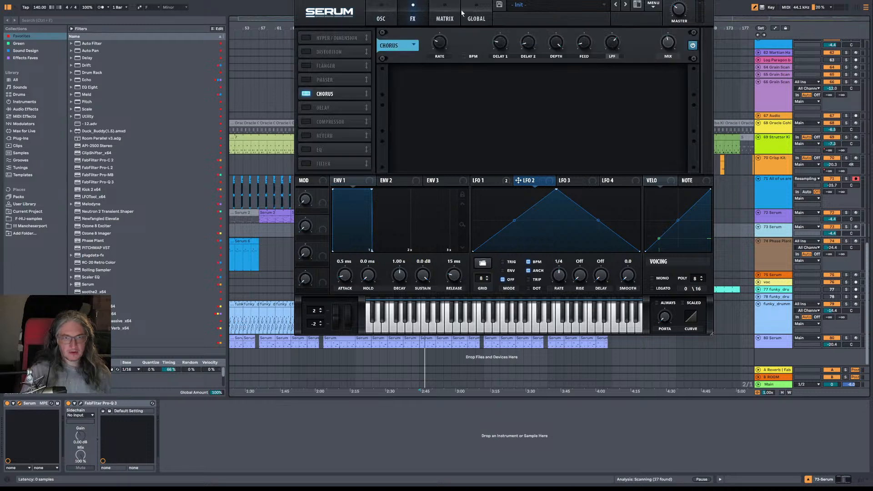
{"action": "left_click", "coordinate": [451, 15]}
{"action": "left_click", "coordinate": [425, 16]}
{"action": "left_click", "coordinate": [450, 15]}
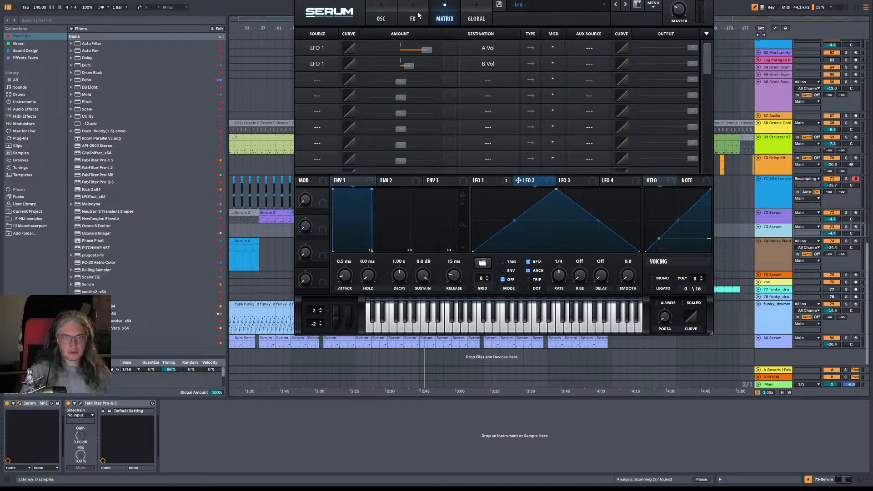
{"action": "left_click", "coordinate": [327, 82]}
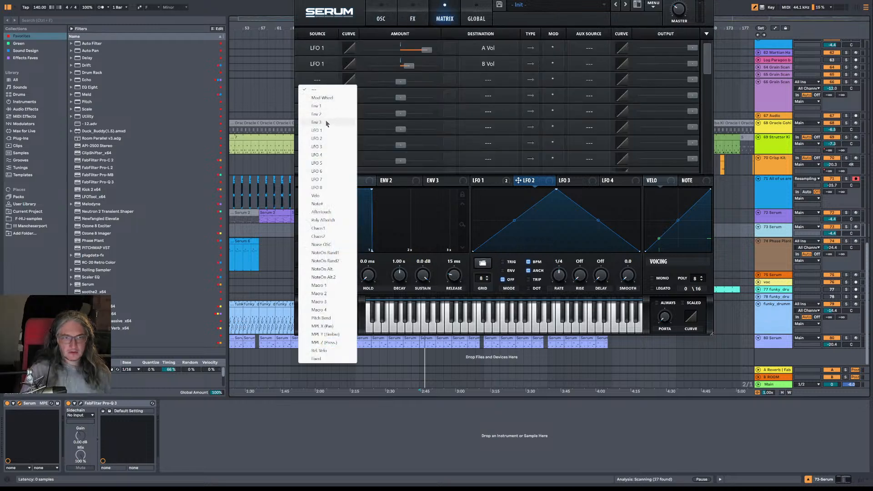
{"action": "left_click", "coordinate": [325, 138]}
{"action": "left_click", "coordinate": [496, 80]}
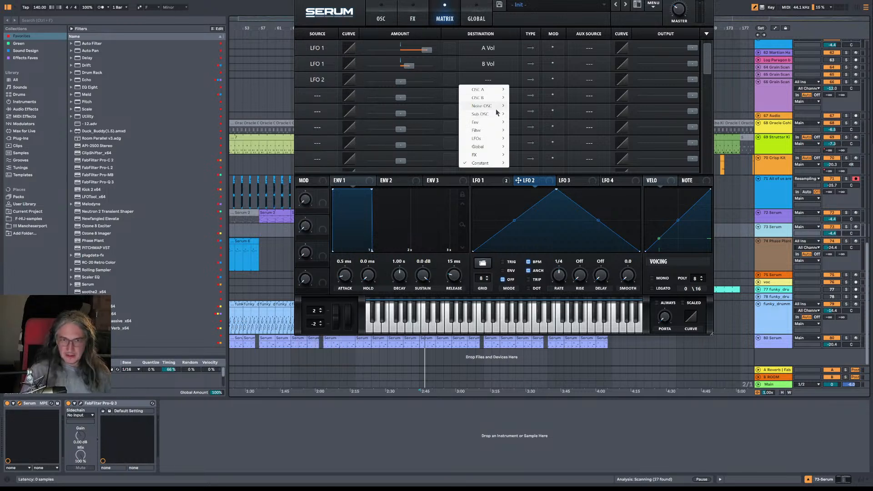
{"action": "mouse_move", "coordinate": [491, 106]}
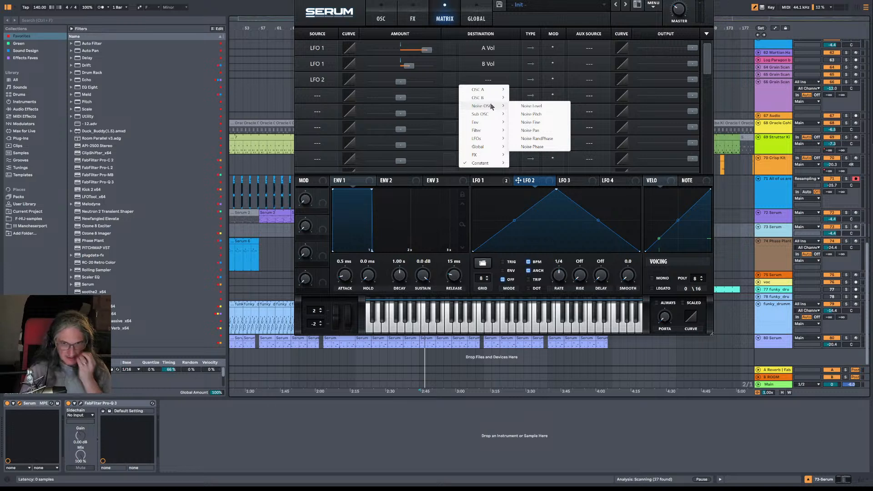
{"action": "mouse_move", "coordinate": [483, 131]}
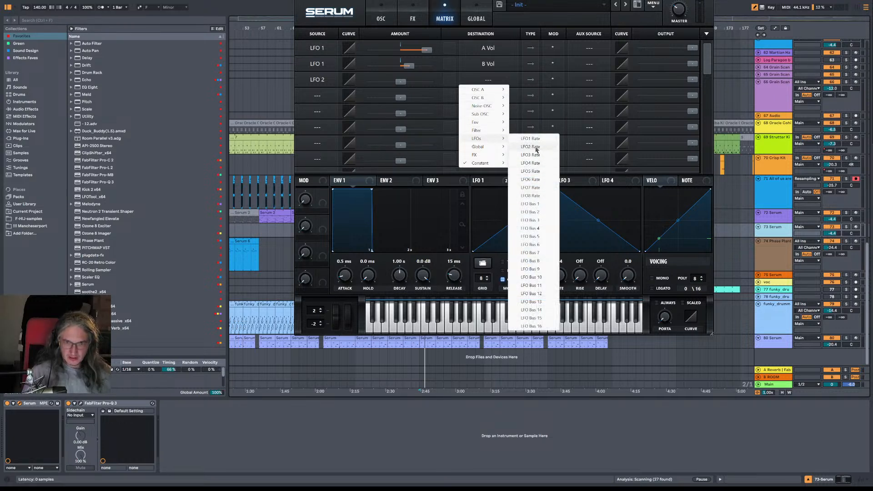
{"action": "left_click", "coordinate": [531, 140]}
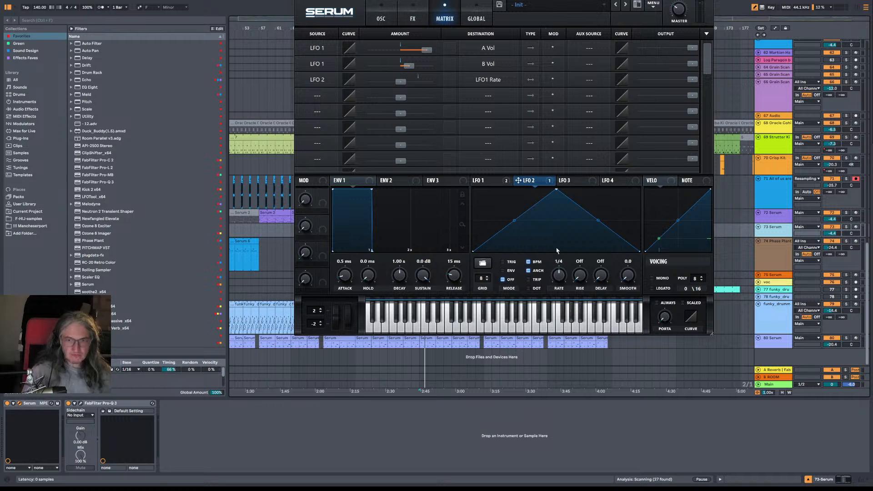
Step: Reshape LFO 2 into a high plateau falling to zero by mid-cycle at a 1/2 rate, with a small positive amount on LFO1 Rate
{"action": "left_click_drag", "start_coordinate": [554, 191], "coordinate": [474, 190]}
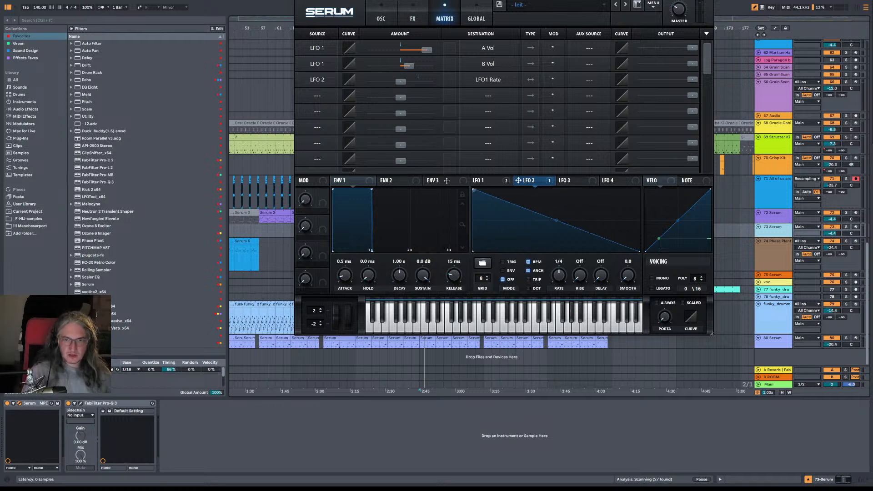
{"action": "double_click", "coordinate": [541, 213]}
{"action": "left_click_drag", "start_coordinate": [541, 213], "coordinate": [565, 286]}
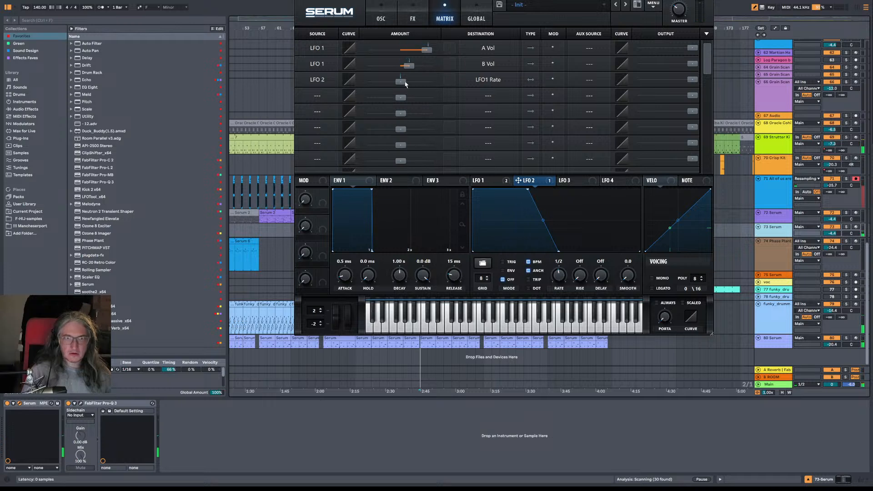
{"action": "left_click_drag", "start_coordinate": [406, 83], "coordinate": [410, 85]}
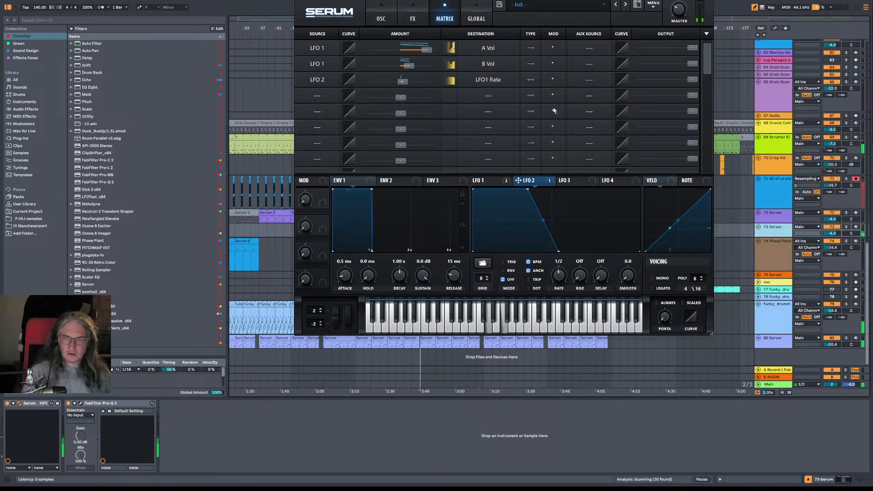
{"action": "left_click_drag", "start_coordinate": [398, 85], "coordinate": [403, 86]}
Step: Set LFO 2 to TRIG mode and shorten its plateau to about a quarter of the cycle, followed by a steep drop
{"action": "left_click", "coordinate": [507, 262]}
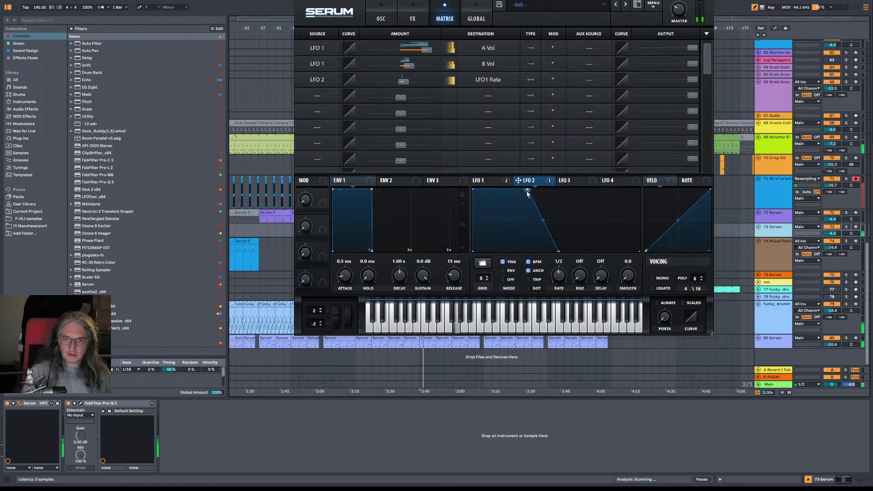
{"action": "left_click_drag", "start_coordinate": [528, 189], "coordinate": [553, 188]}
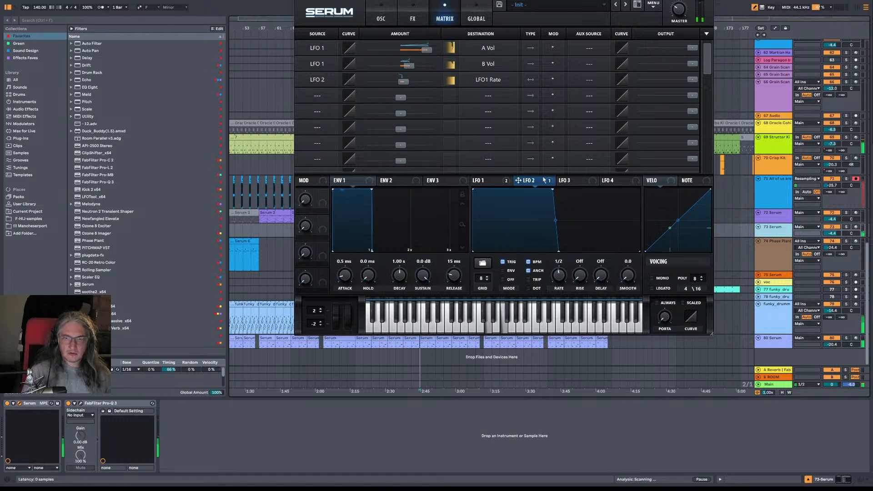
{"action": "left_click_drag", "start_coordinate": [553, 189], "coordinate": [516, 189]}
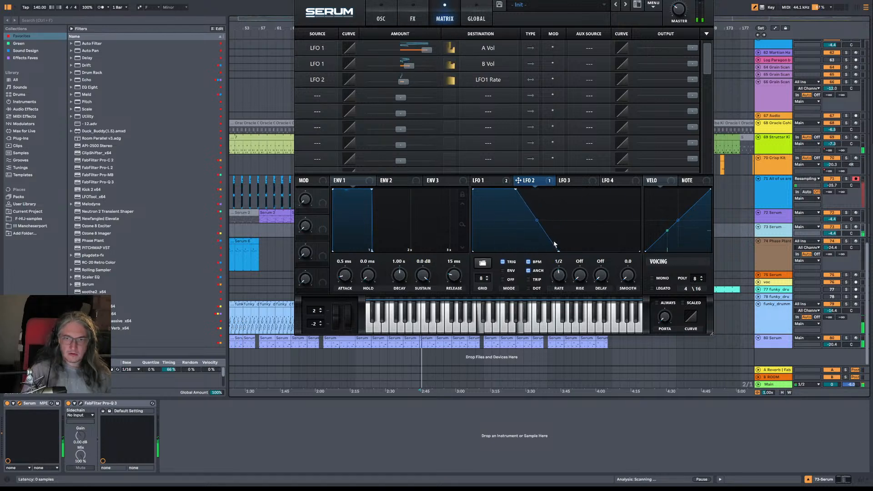
{"action": "left_click_drag", "start_coordinate": [558, 251], "coordinate": [522, 266]}
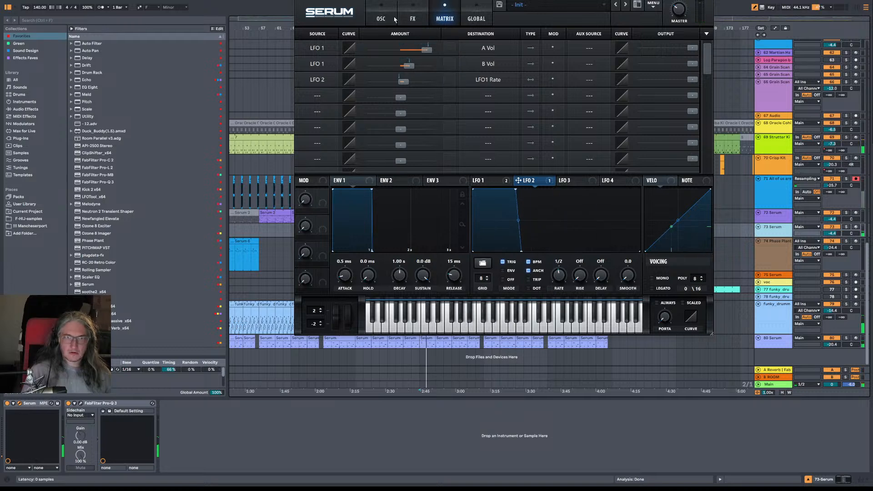
Step: Return to the oscillator page and set LFO 1's rate to 1/8
{"action": "left_click", "coordinate": [381, 18]}
{"action": "left_click", "coordinate": [491, 184]}
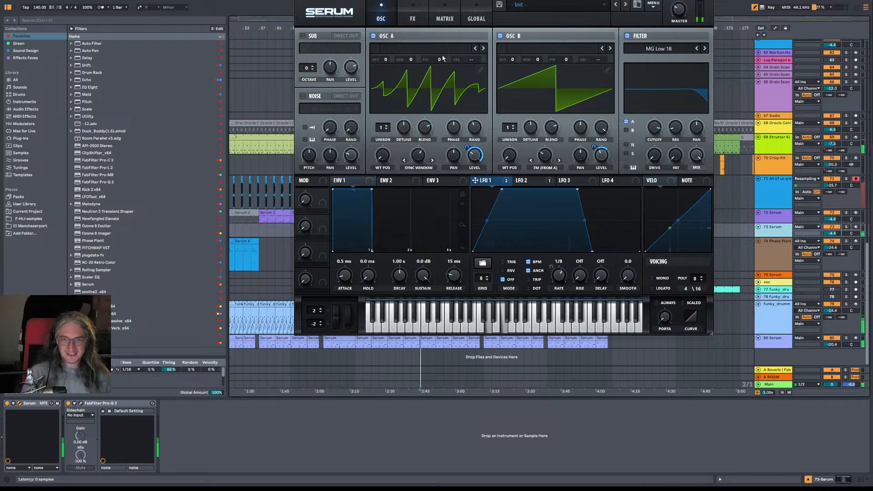
Step: Try oscillator B at +4 octaves, return it to 0 and try shifting oscillator A's octave
{"action": "mouse_move", "coordinate": [512, 59]}
{"action": "left_mouse_down"}
{"action": "mouse_move", "coordinate": [517, 27]}
{"action": "mouse_move", "coordinate": [522, 63]}
{"action": "left_mouse_up"}
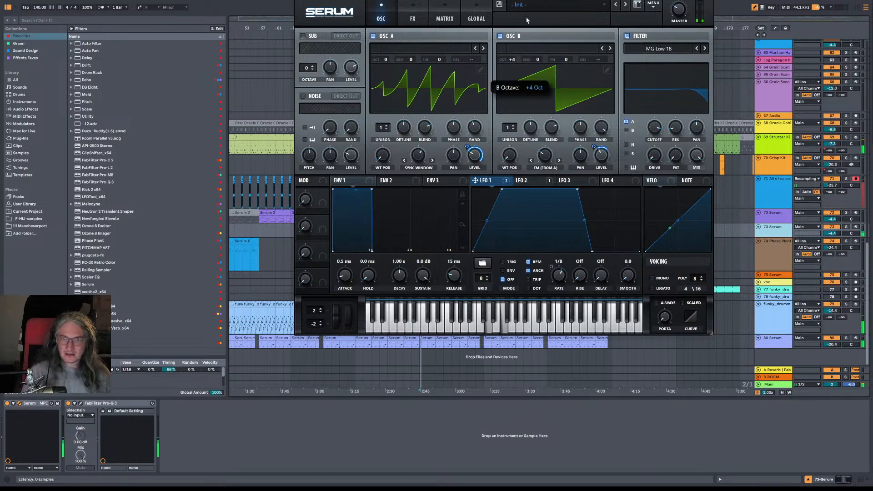
{"action": "left_click_drag", "start_coordinate": [528, 20], "coordinate": [523, 64]}
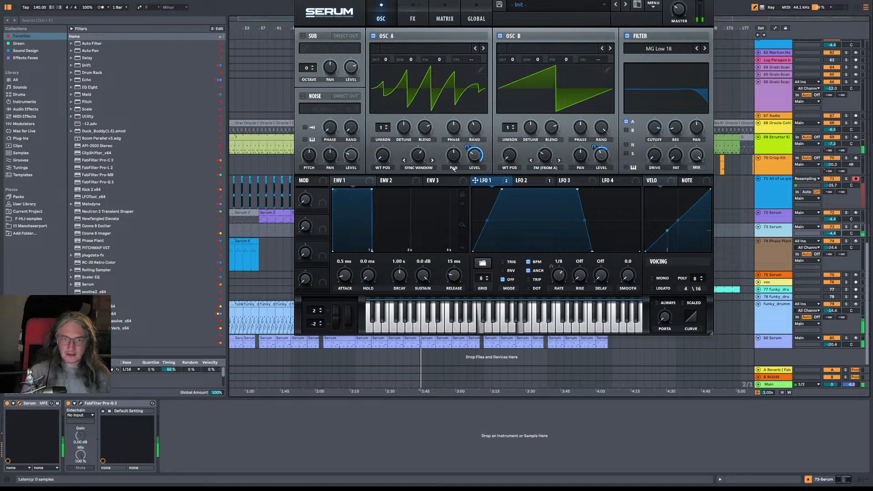
{"action": "left_click_drag", "start_coordinate": [385, 58], "coordinate": [389, 38]}
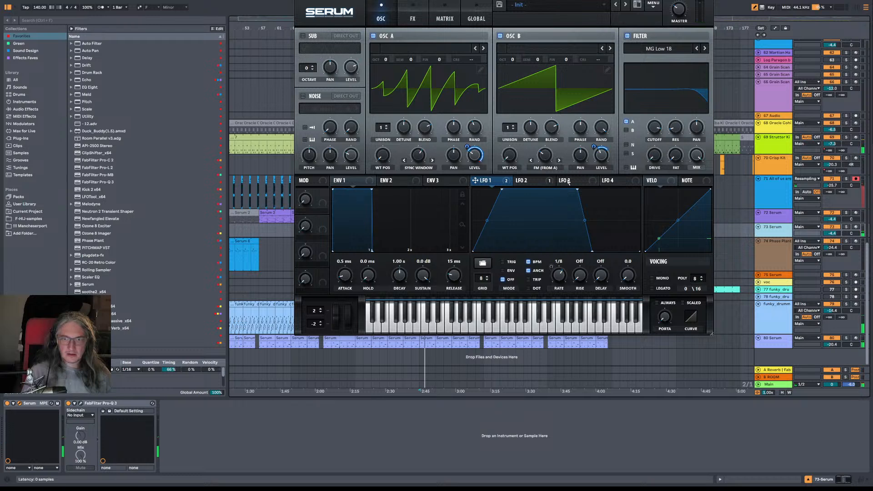
Step: Modulate oscillator A's Sync Window warp with LFO 3 and set LFO 3's rate to 2 bar
{"action": "left_click_drag", "start_coordinate": [568, 181], "coordinate": [423, 157]}
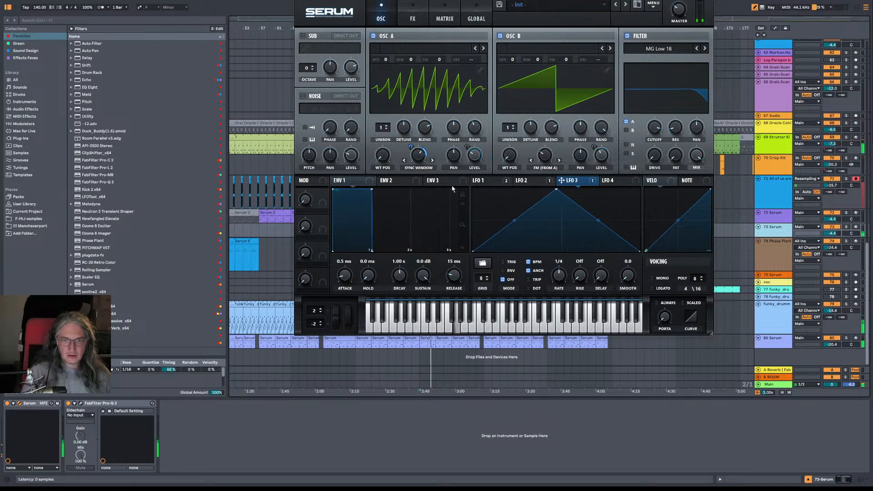
{"action": "mouse_move", "coordinate": [559, 275]}
{"action": "left_mouse_down"}
{"action": "mouse_move", "coordinate": [559, 283]}
{"action": "mouse_move", "coordinate": [560, 276]}
{"action": "left_mouse_up"}
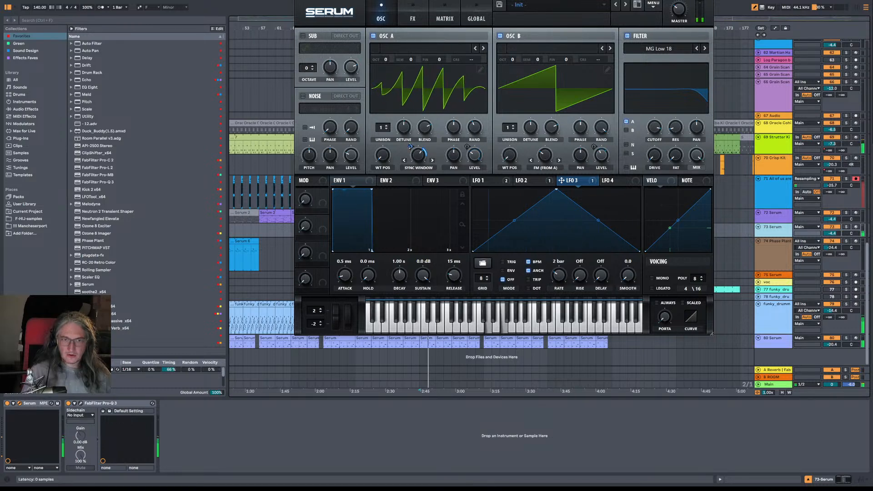
{"action": "mouse_move", "coordinate": [411, 149]}
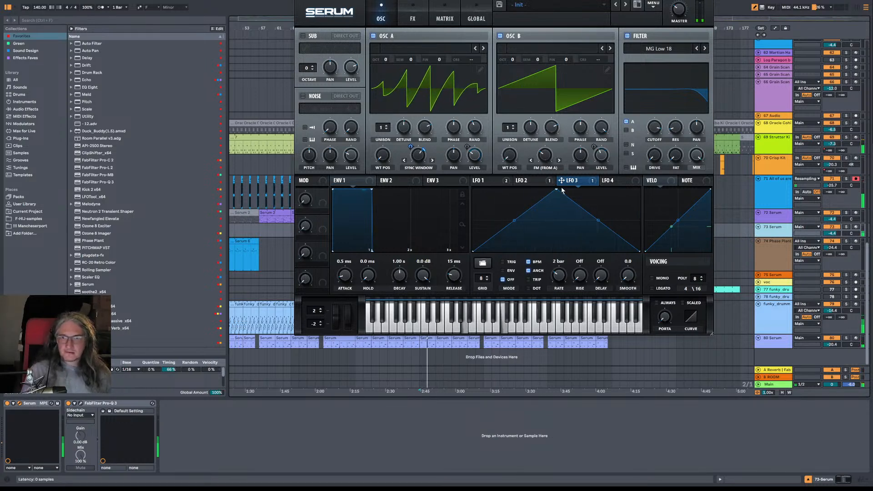
Step: Try modulating oscillator B's FM warp with LFO 3 at 69 and remove that modulator
{"action": "left_click_drag", "start_coordinate": [575, 185], "coordinate": [537, 147]}
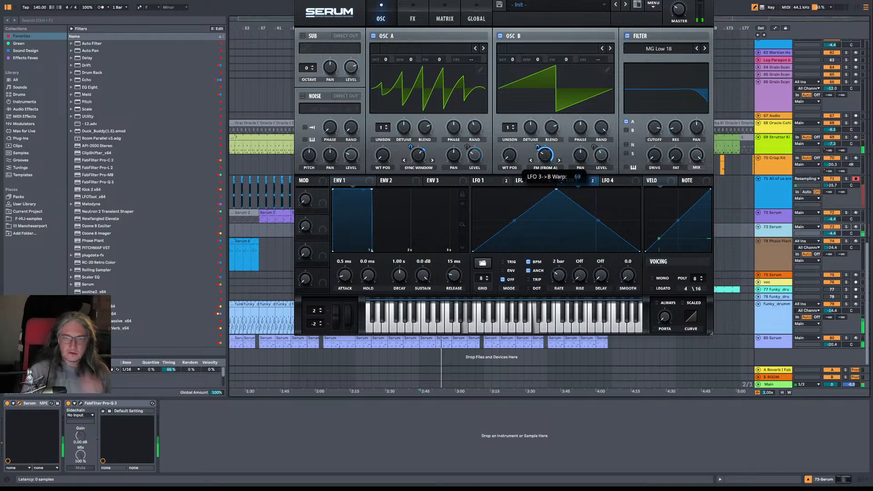
{"action": "right_click", "coordinate": [544, 143]}
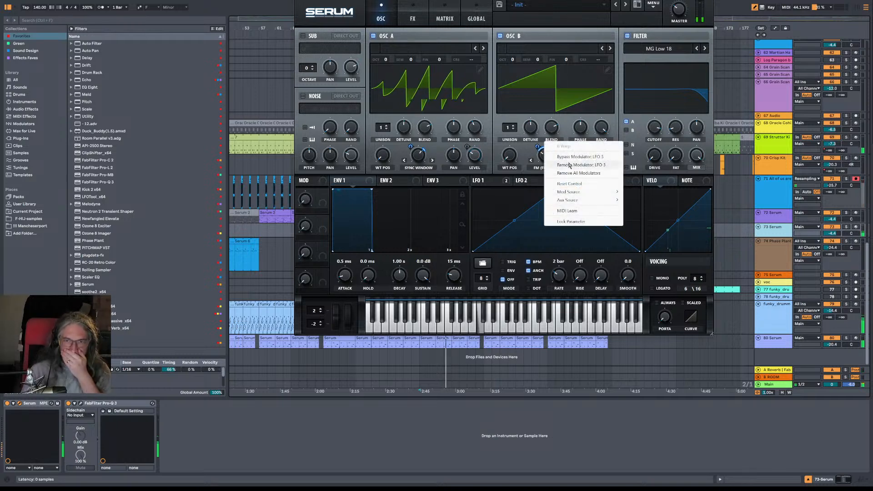
{"action": "left_click", "coordinate": [570, 166]}
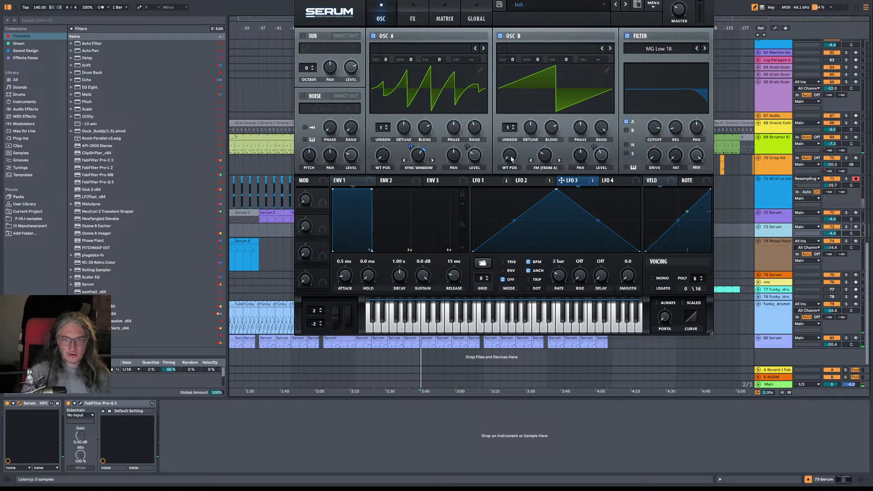
Step: Load the DirtySaw wavetable from the Digital category into oscillator B
{"action": "left_click", "coordinate": [549, 50]}
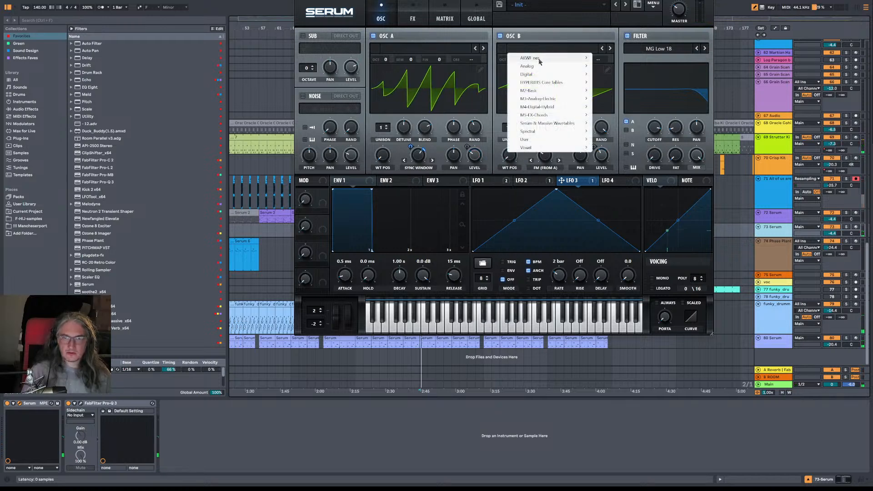
{"action": "mouse_move", "coordinate": [539, 61]}
{"action": "mouse_move", "coordinate": [558, 75]}
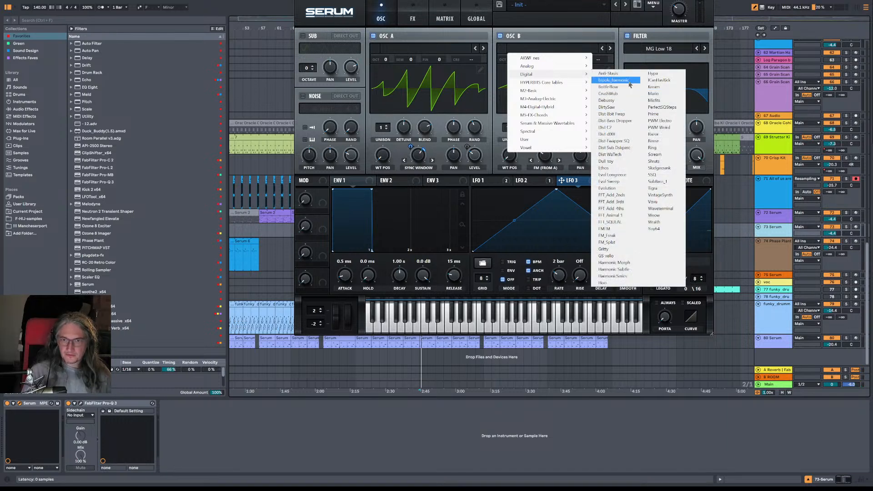
{"action": "left_click", "coordinate": [626, 109]}
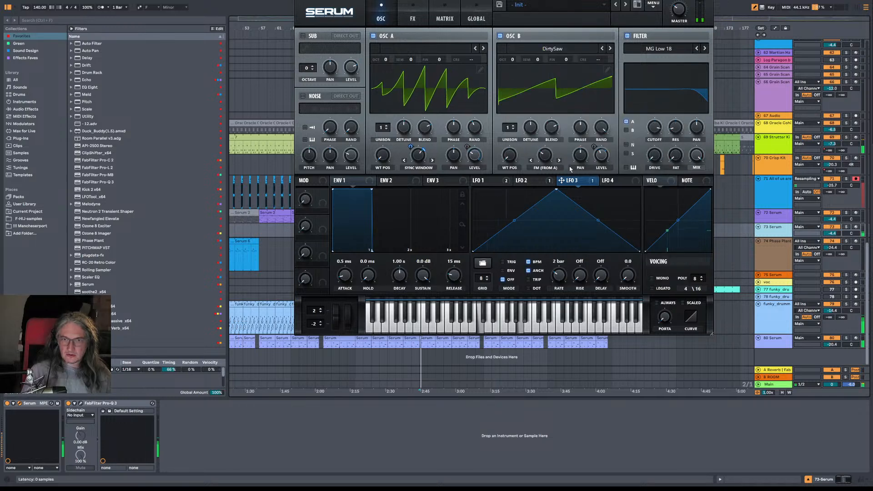
Step: Modulate oscillator B's wavetable position with LFO 3 and raise the oscillator's level slightly
{"action": "left_click_drag", "start_coordinate": [508, 160], "coordinate": [523, 134]}
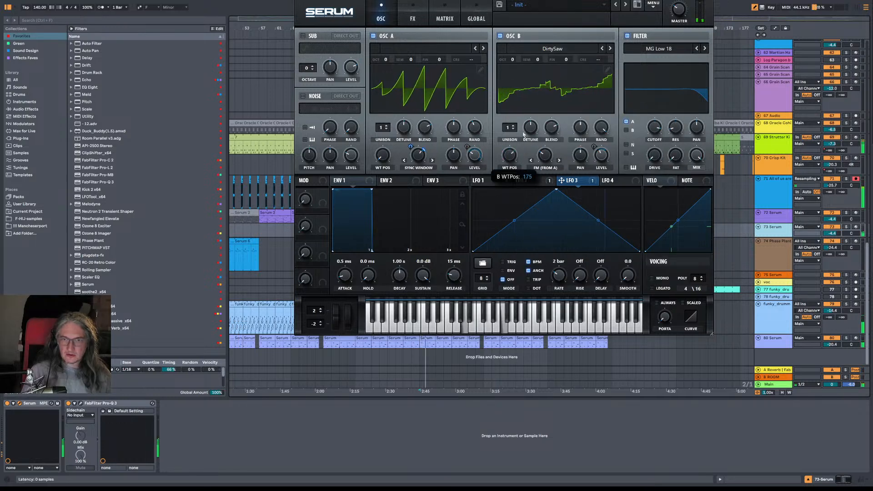
{"action": "mouse_move", "coordinate": [529, 168]}
{"action": "left_mouse_down"}
{"action": "mouse_move", "coordinate": [538, 204]}
{"action": "mouse_move", "coordinate": [524, 158]}
{"action": "left_mouse_up"}
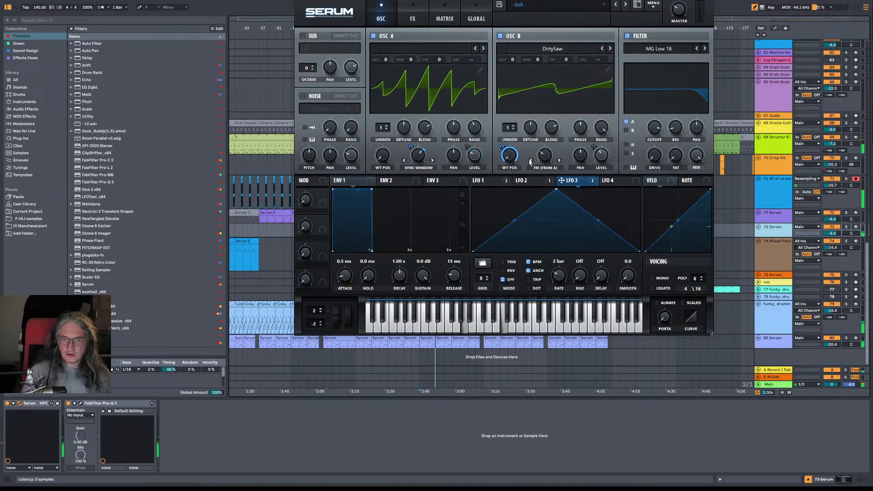
{"action": "left_click_drag", "start_coordinate": [602, 163], "coordinate": [603, 156]}
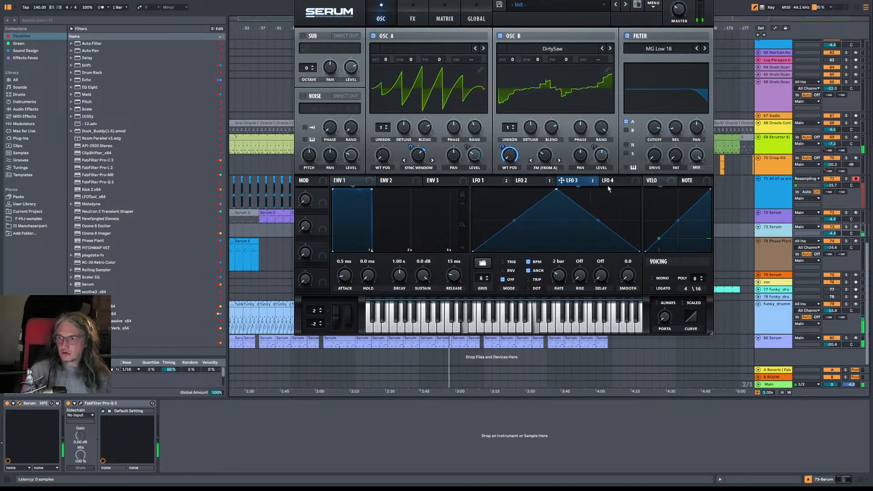
Step: Route oscillator B through the filter, modulate the cutoff with LFO 1 and adjust the filter resonance
{"action": "left_click", "coordinate": [505, 185]}
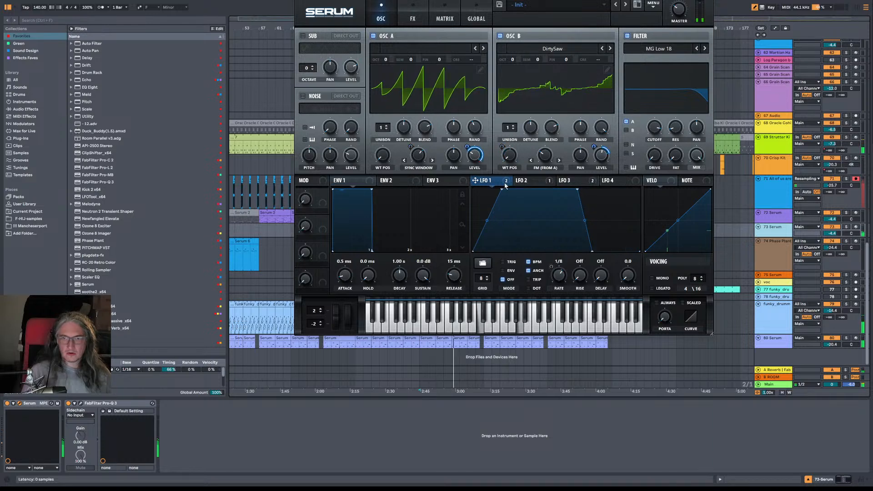
{"action": "left_click_drag", "start_coordinate": [652, 129], "coordinate": [651, 148]}
{"action": "left_click", "coordinate": [627, 130]}
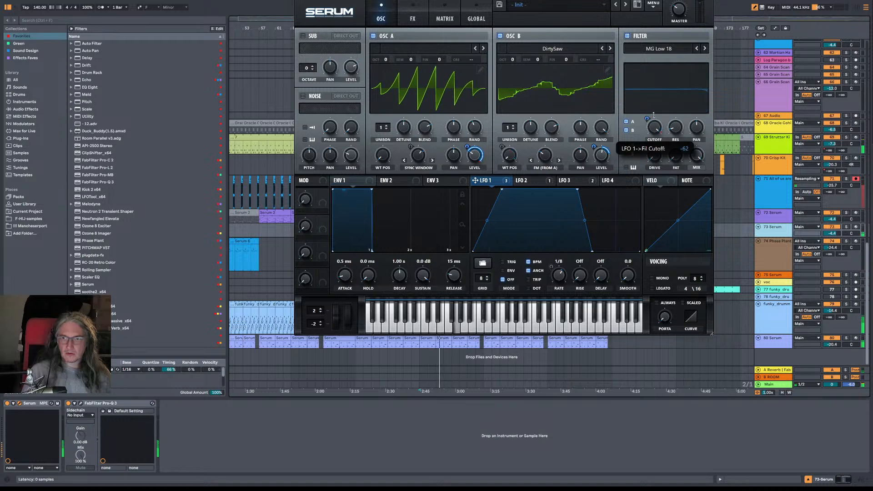
{"action": "mouse_move", "coordinate": [677, 127]}
{"action": "left_mouse_down"}
{"action": "mouse_move", "coordinate": [686, 88]}
{"action": "mouse_move", "coordinate": [684, 119]}
{"action": "mouse_move", "coordinate": [651, 96]}
{"action": "mouse_move", "coordinate": [656, 129]}
{"action": "mouse_move", "coordinate": [679, 134]}
{"action": "left_mouse_up"}
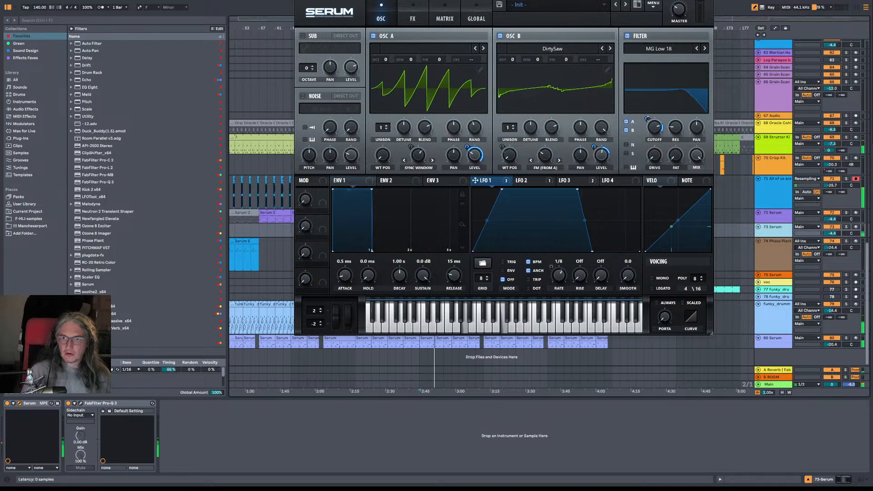
Step: Remove the modulation from Serum's main filter cutoff and modulate the cutoff with LFO 1 again
{"action": "right_click", "coordinate": [658, 132]}
{"action": "left_click", "coordinate": [678, 137]}
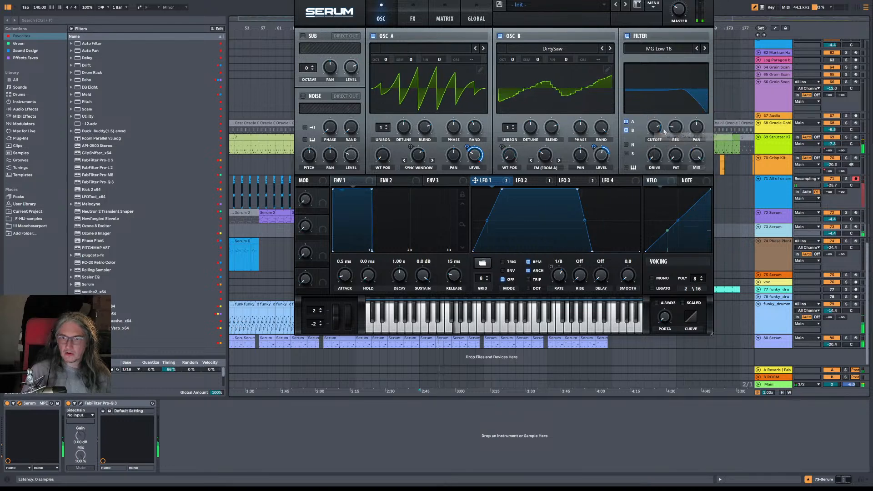
{"action": "right_click", "coordinate": [659, 120]}
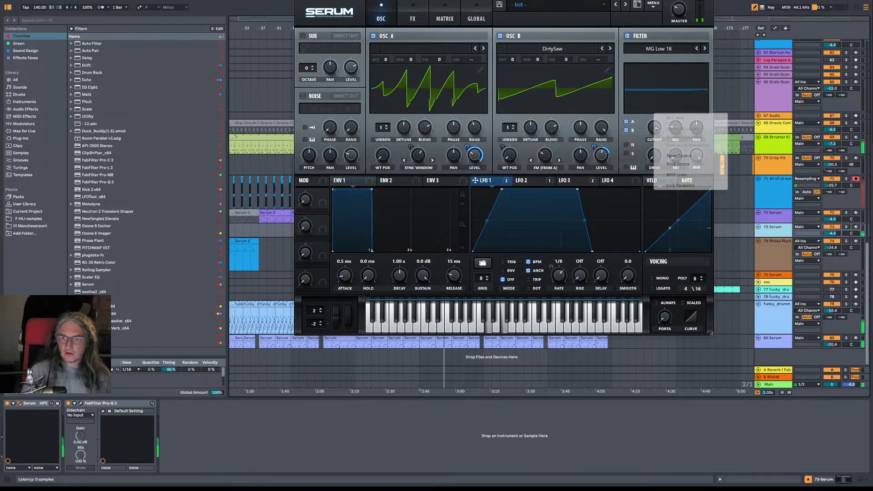
{"action": "left_click_drag", "start_coordinate": [505, 183], "coordinate": [577, 164]}
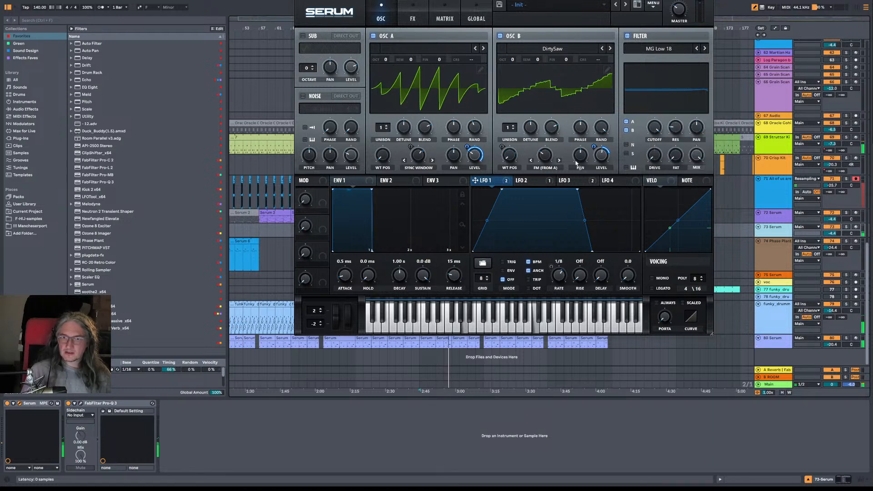
{"action": "mouse_move", "coordinate": [661, 129]}
{"action": "left_mouse_down"}
{"action": "mouse_move", "coordinate": [649, 120]}
{"action": "mouse_move", "coordinate": [678, 122]}
{"action": "mouse_move", "coordinate": [651, 117]}
{"action": "left_mouse_up"}
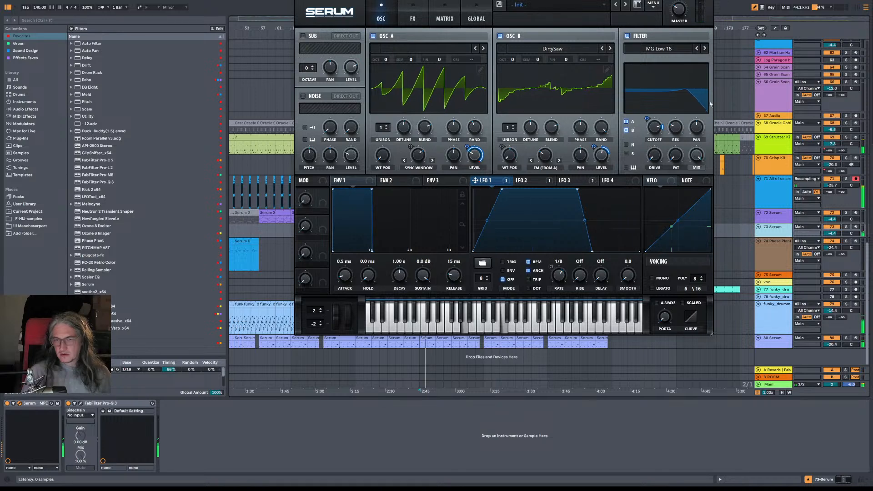
Step: Enable Serum's delay effect, link both delay times at 1/16, set the feedback to about 28% and adjust the mix
{"action": "left_click", "coordinate": [413, 19]}
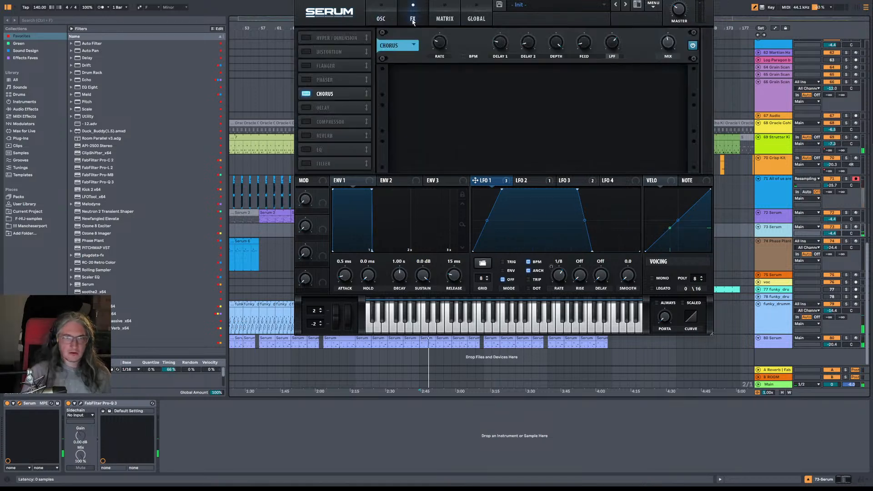
{"action": "left_click", "coordinate": [306, 107]}
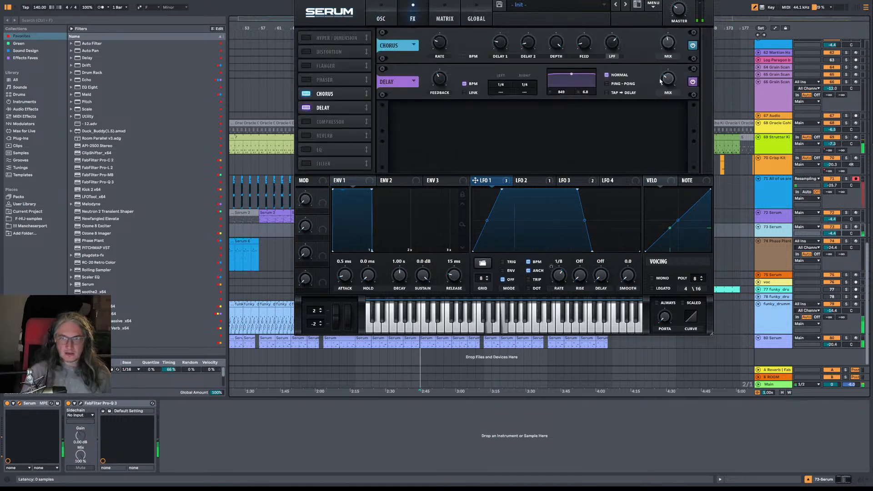
{"action": "mouse_move", "coordinate": [671, 76]}
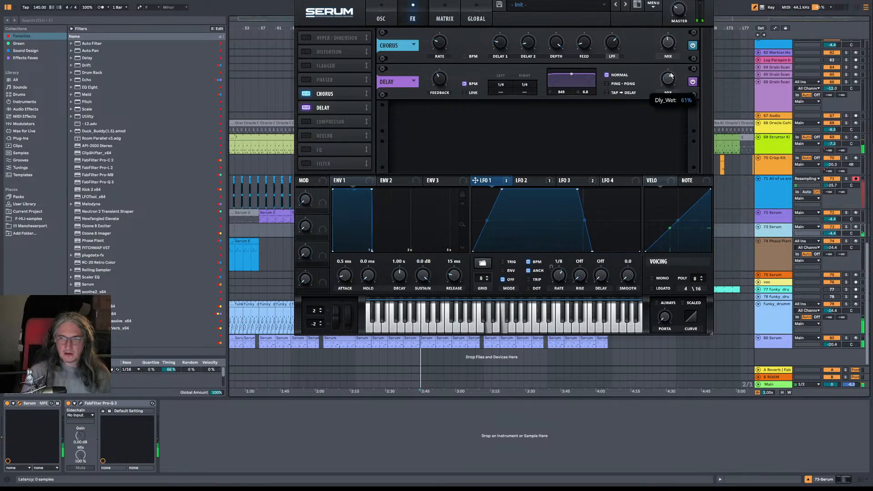
{"action": "left_click_drag", "start_coordinate": [501, 84], "coordinate": [504, 102]}
{"action": "left_click", "coordinate": [479, 93]}
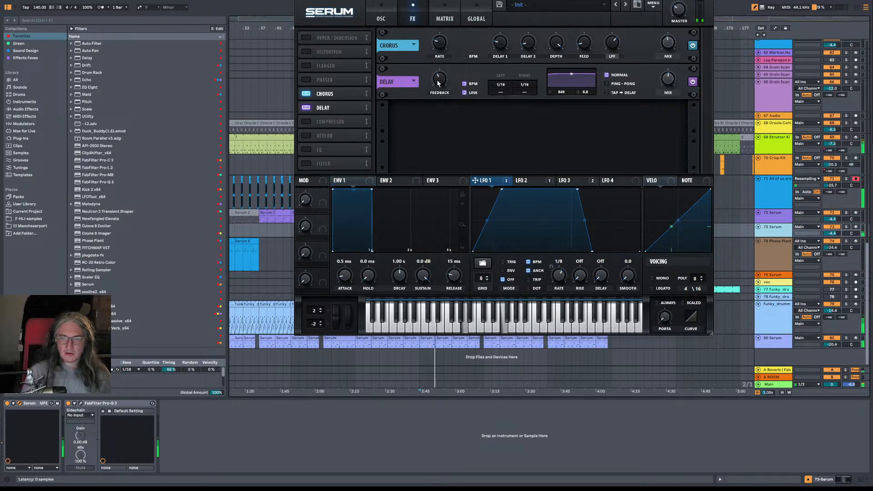
{"action": "left_click_drag", "start_coordinate": [438, 82], "coordinate": [452, 101]}
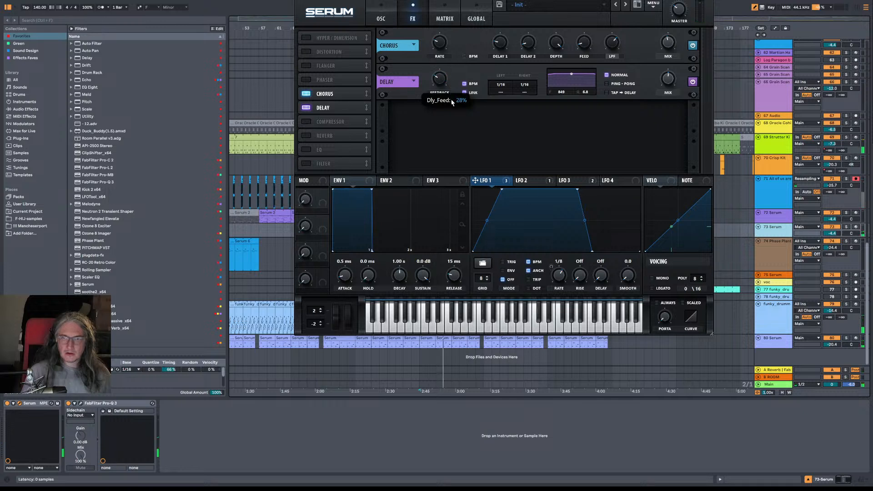
{"action": "left_click_drag", "start_coordinate": [668, 82], "coordinate": [669, 93]}
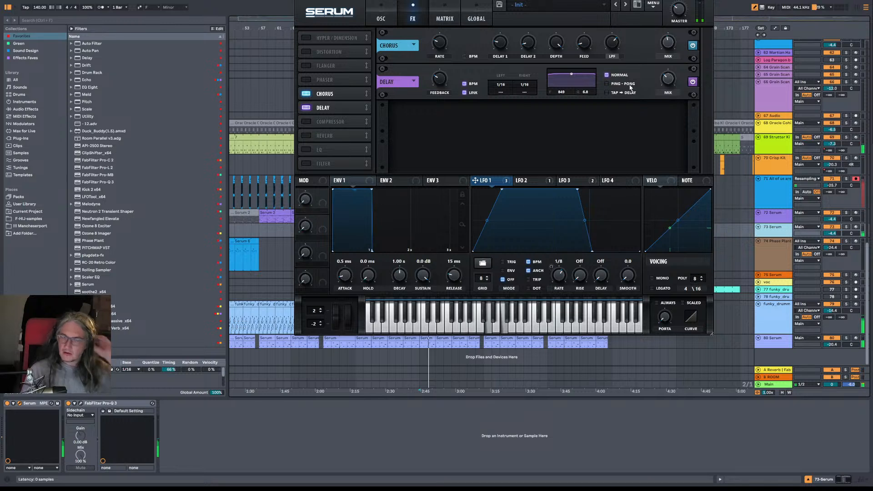
Step: Switch the delay to ping-pong mode, unlink its times, set the right offset to Trip and adjust the mix
{"action": "left_click", "coordinate": [606, 85]}
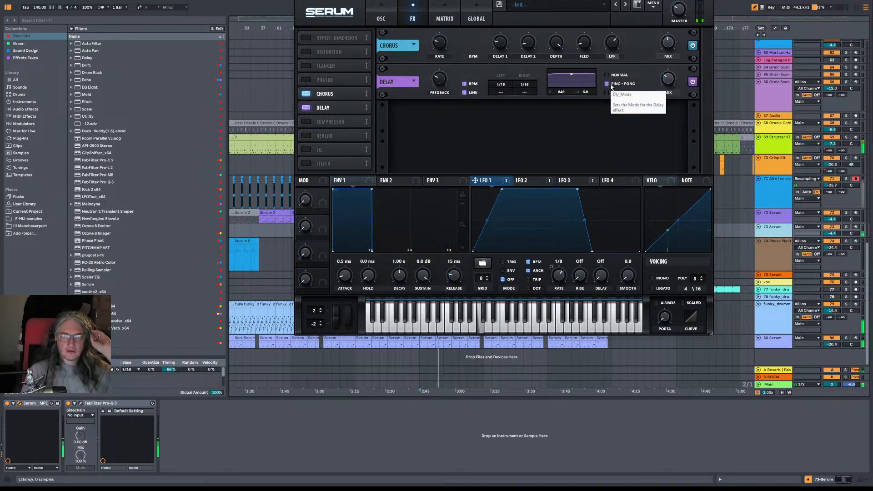
{"action": "left_click_drag", "start_coordinate": [524, 92], "coordinate": [535, 64]}
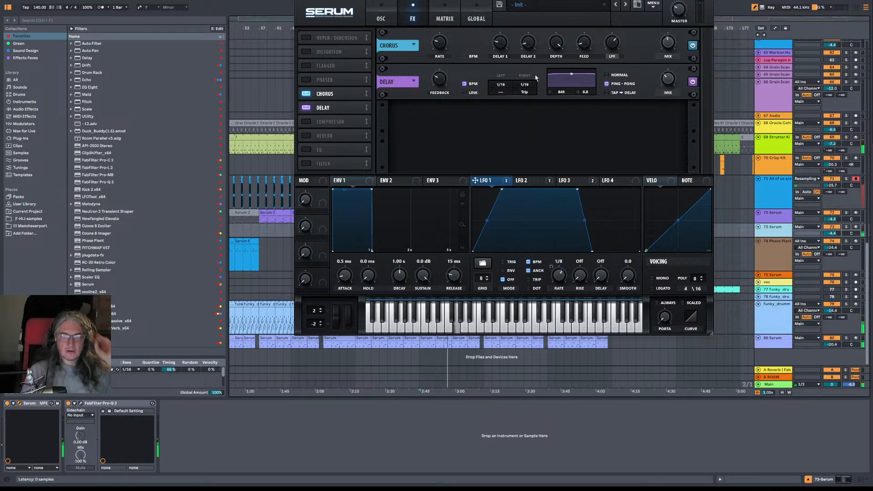
{"action": "left_click_drag", "start_coordinate": [530, 95], "coordinate": [531, 88]}
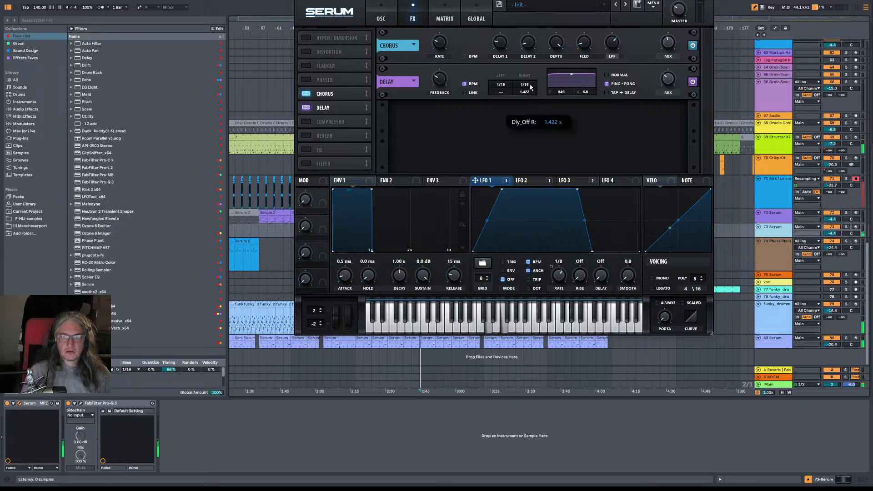
{"action": "mouse_move", "coordinate": [668, 71]}
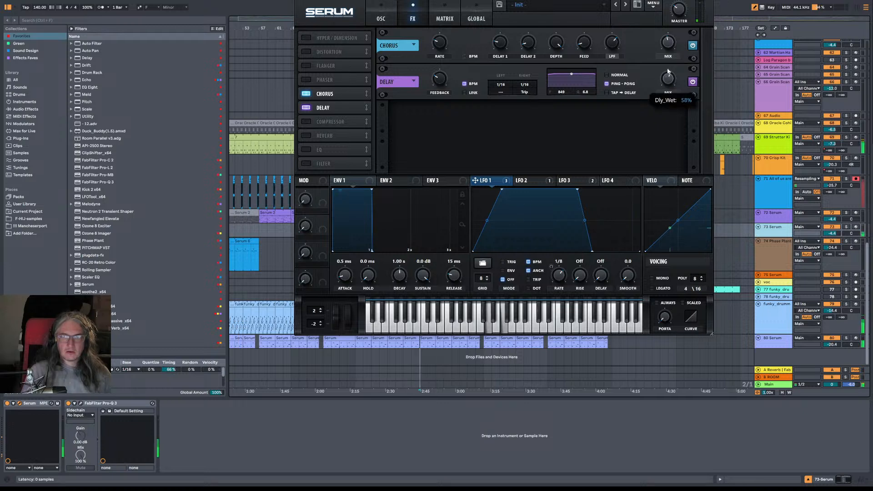
{"action": "left_click_drag", "start_coordinate": [668, 71], "coordinate": [667, 79]}
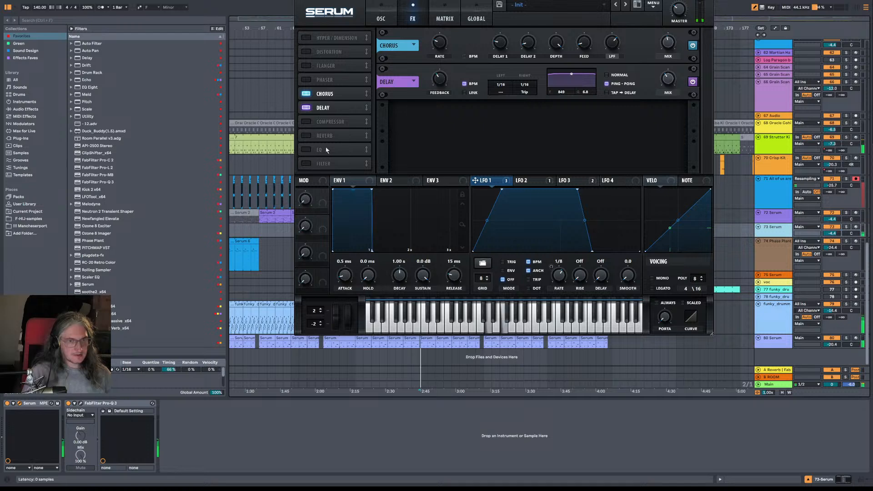
Step: Enable the FX filter with the Ring Mod2 type and adjust its knobs to shape the ring modulation
{"action": "left_click", "coordinate": [307, 164]}
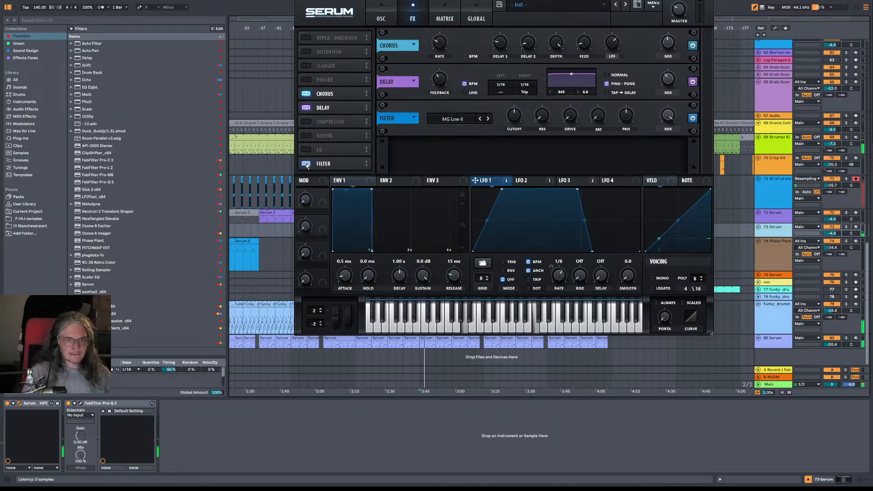
{"action": "left_click", "coordinate": [461, 119]}
{"action": "mouse_move", "coordinate": [466, 149]}
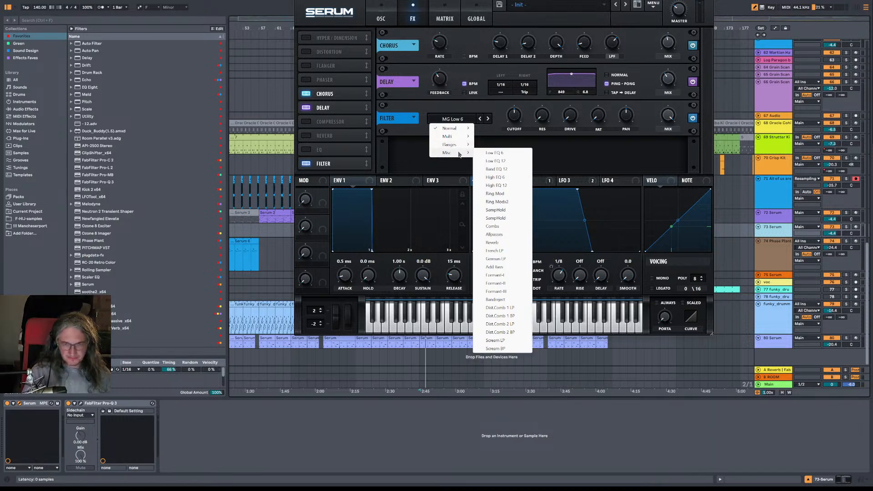
{"action": "left_click", "coordinate": [507, 201]}
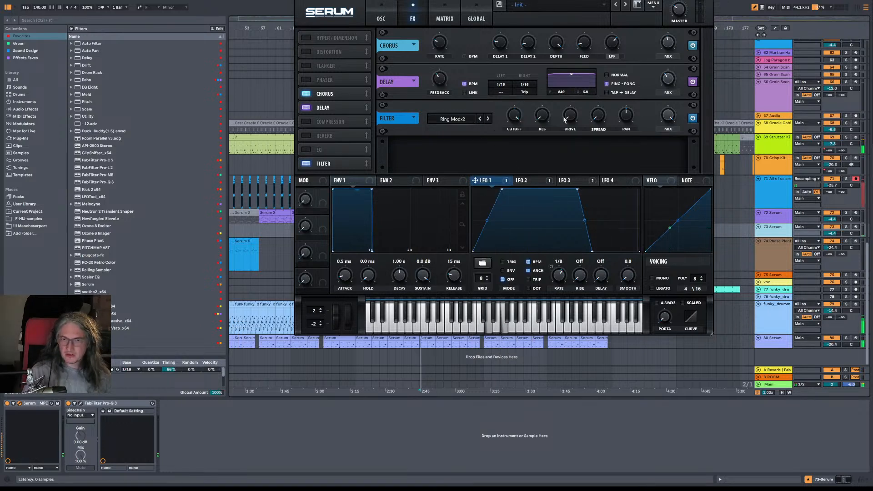
{"action": "left_click_drag", "start_coordinate": [569, 117], "coordinate": [594, 58]}
{"action": "left_click_drag", "start_coordinate": [516, 116], "coordinate": [552, 72]}
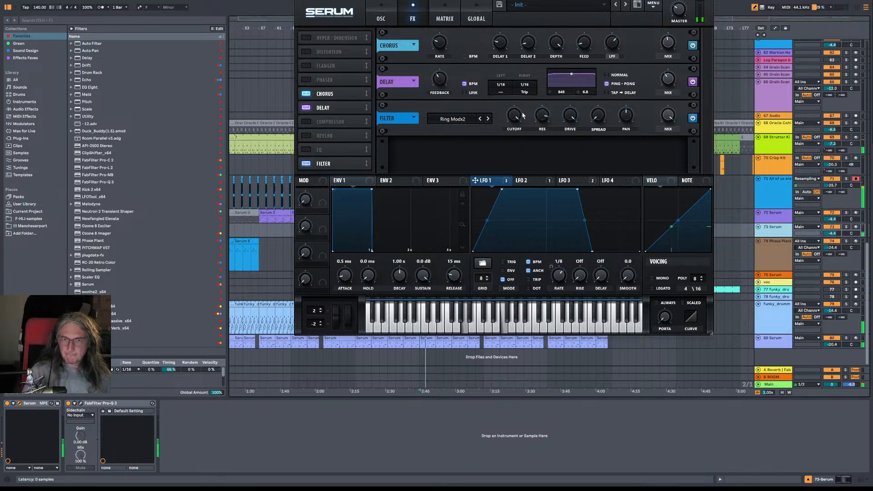
Step: Change the FX filter type to Ring Mod and set its cutoff to about 486 Hz
{"action": "left_click", "coordinate": [480, 119]}
{"action": "left_click_drag", "start_coordinate": [517, 117], "coordinate": [521, 154]}
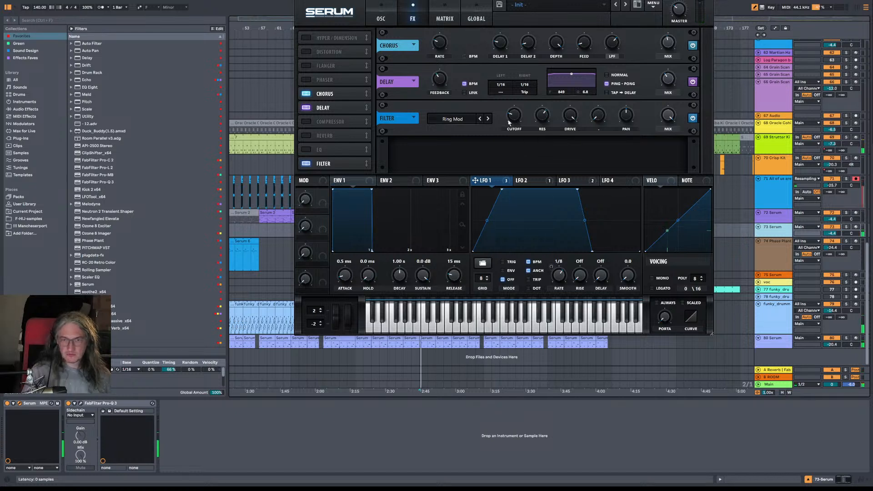
{"action": "mouse_move", "coordinate": [516, 121]}
{"action": "left_mouse_down"}
{"action": "mouse_move", "coordinate": [526, 92]}
{"action": "mouse_move", "coordinate": [526, 119]}
{"action": "left_mouse_up"}
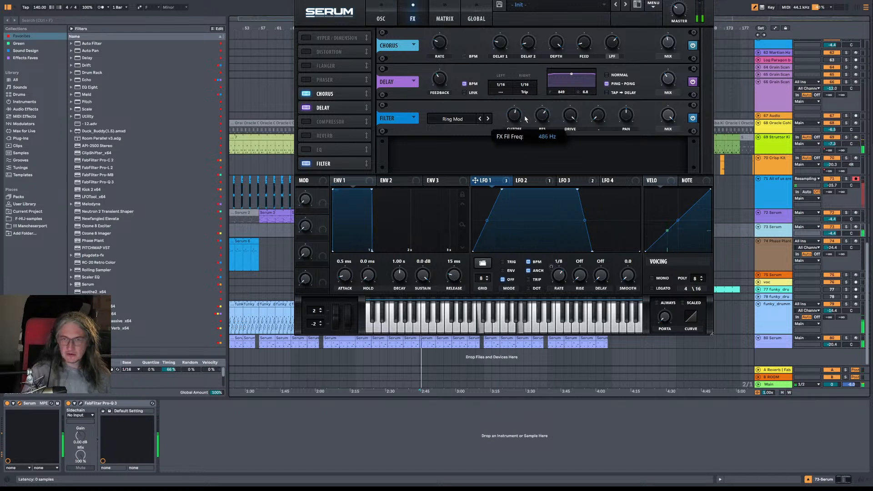
Step: Modulate the FX filter's cutoff with LFO 3 and adjust the modulation depth and base cutoff
{"action": "left_click", "coordinate": [585, 184]}
{"action": "left_click", "coordinate": [531, 180]}
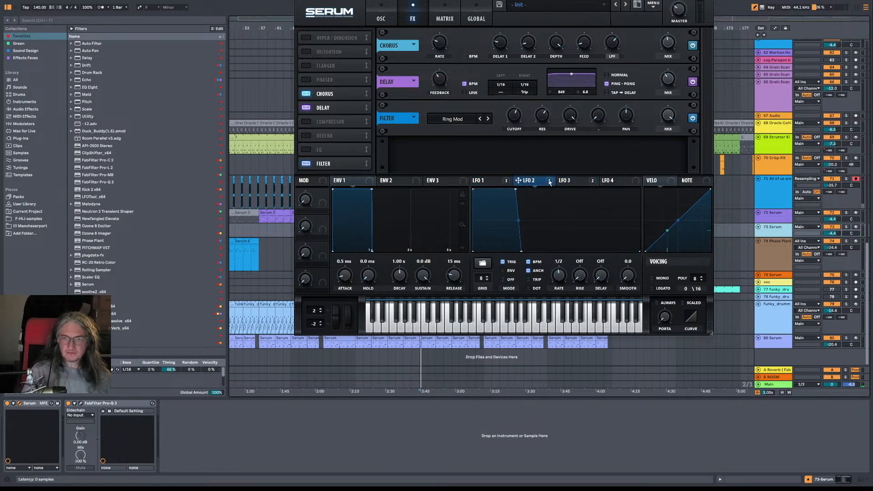
{"action": "left_click", "coordinate": [569, 183]}
{"action": "left_click_drag", "start_coordinate": [522, 126], "coordinate": [507, 116]}
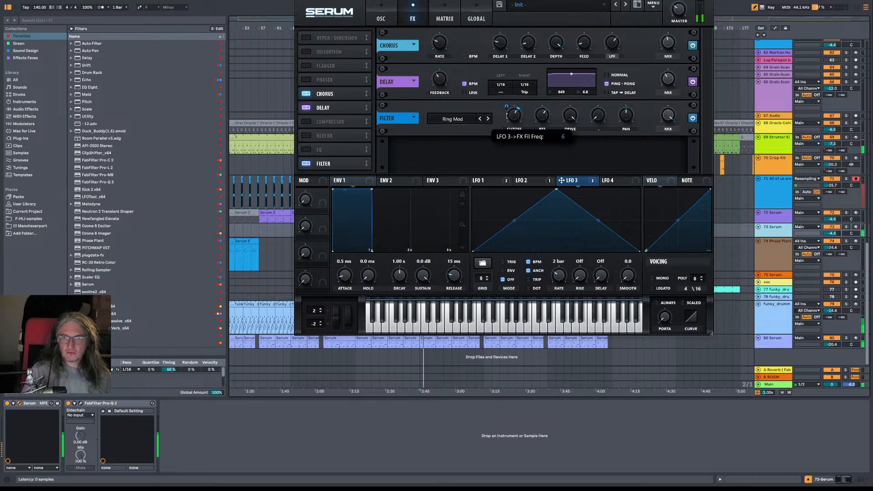
{"action": "mouse_move", "coordinate": [515, 120]}
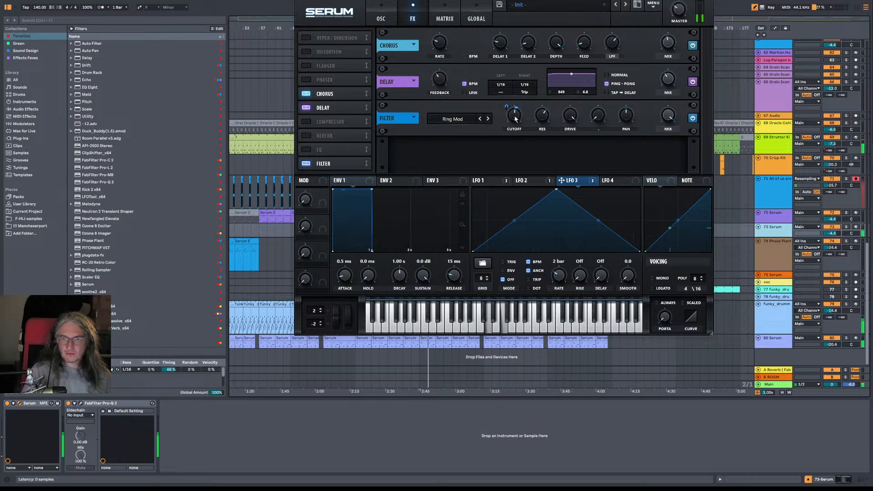
{"action": "left_click_drag", "start_coordinate": [506, 108], "coordinate": [516, 109]}
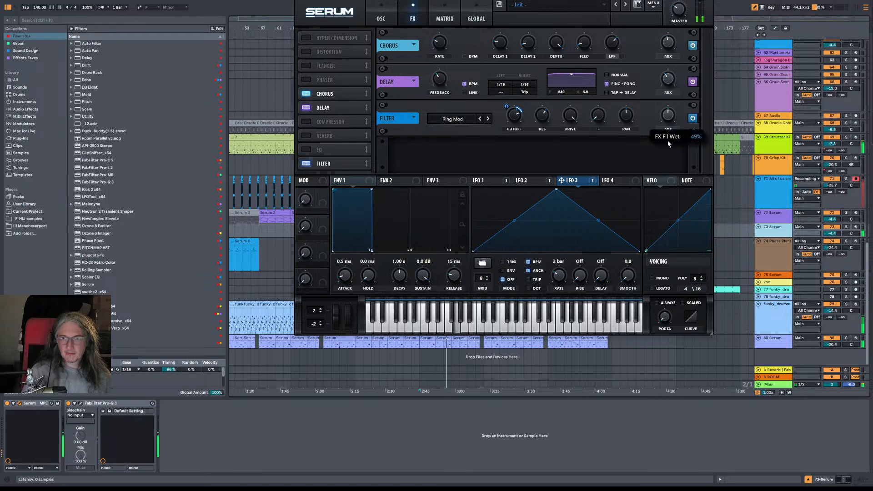
Step: Set the FX filter's drive to about 22% and its mix to about 51%
{"action": "left_click_drag", "start_coordinate": [672, 117], "coordinate": [671, 132]}
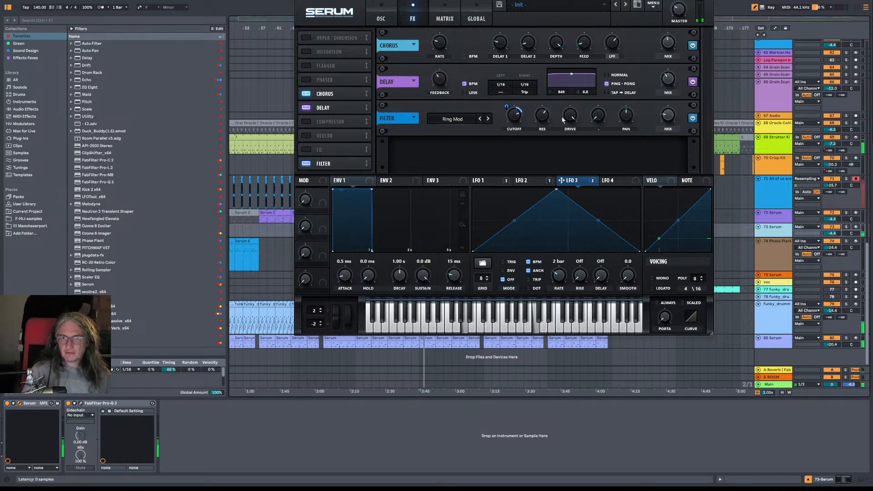
{"action": "left_click_drag", "start_coordinate": [571, 115], "coordinate": [578, 157]}
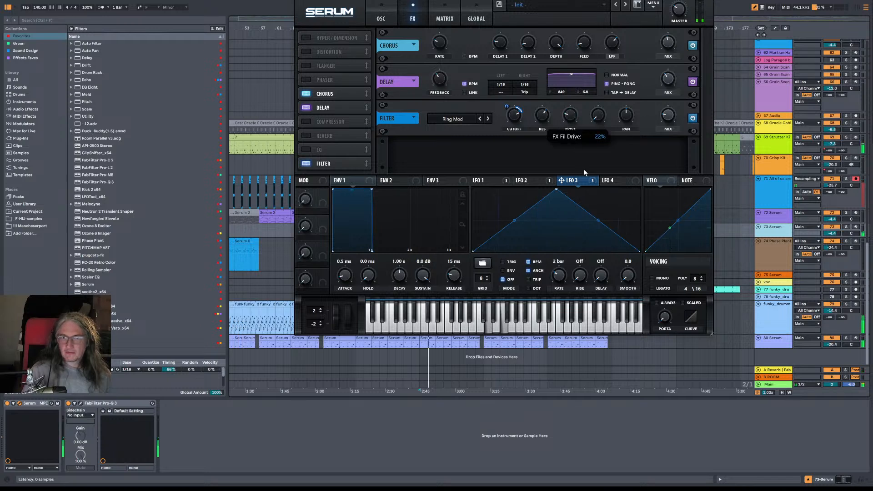
{"action": "left_click_drag", "start_coordinate": [668, 116], "coordinate": [676, 93]}
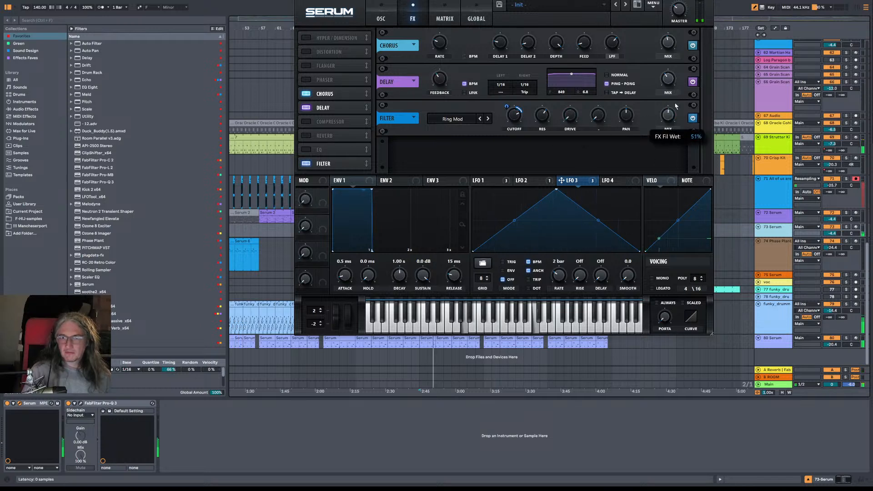
Step: Raise the FX filter's cutoff, set its drive to about 51% and fine-tune the mix
{"action": "left_click_drag", "start_coordinate": [512, 119], "coordinate": [514, 116]}
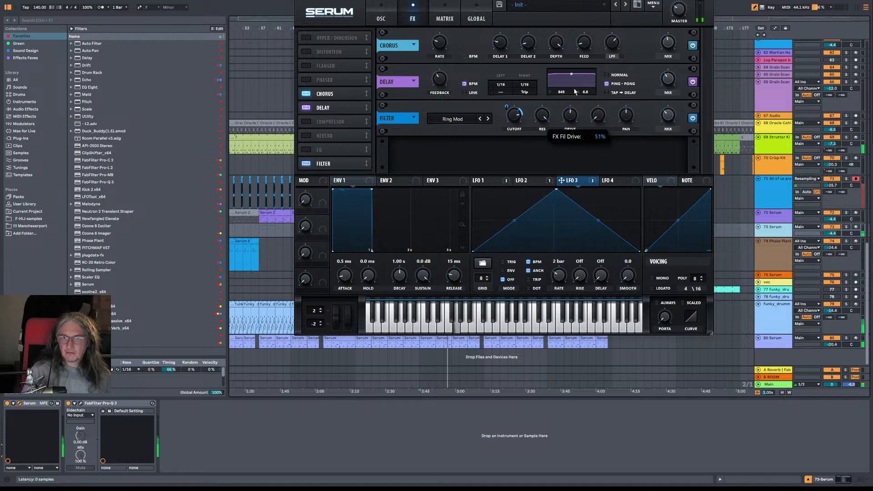
{"action": "left_click_drag", "start_coordinate": [574, 92], "coordinate": [575, 83]}
{"action": "left_click_drag", "start_coordinate": [672, 120], "coordinate": [673, 117]}
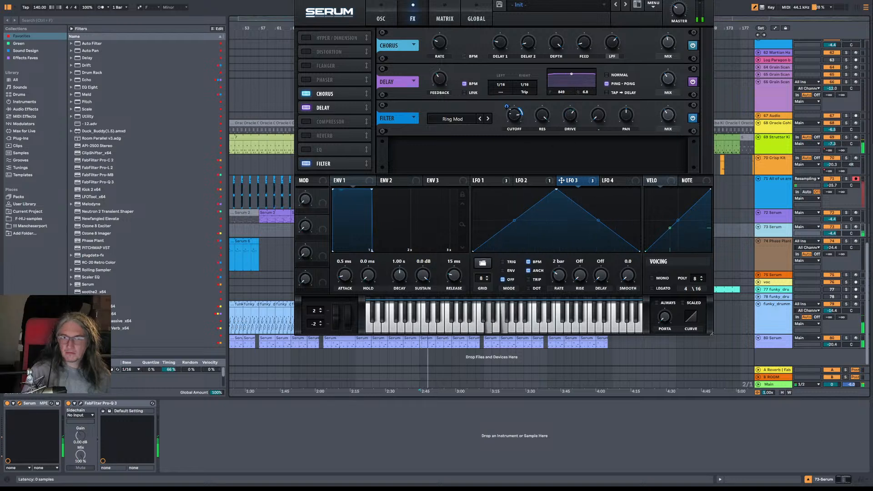
Step: Set the FX filter's resonance to about 87%, lower its mix slightly and close the Serum window
{"action": "mouse_move", "coordinate": [507, 108]}
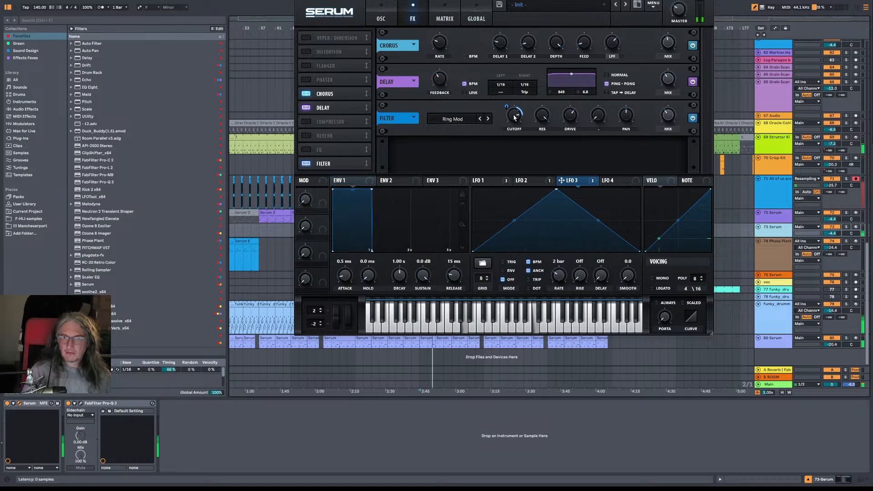
{"action": "mouse_move", "coordinate": [545, 123]}
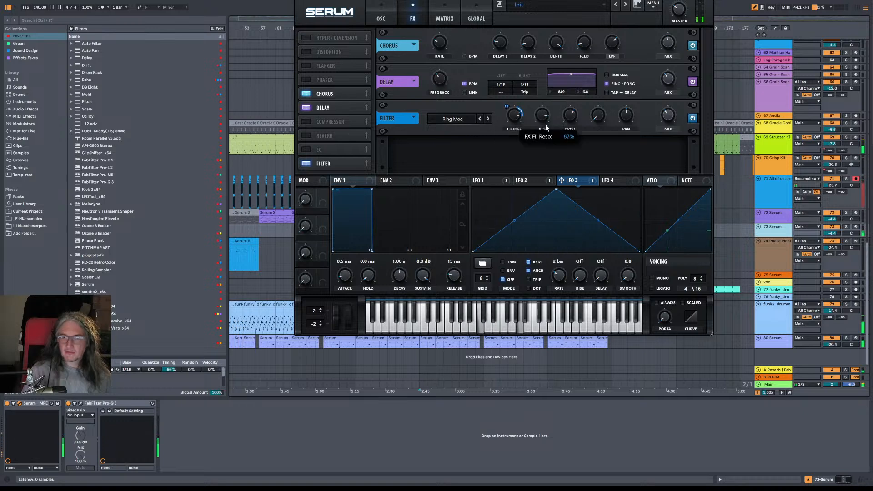
{"action": "mouse_move", "coordinate": [574, 132]}
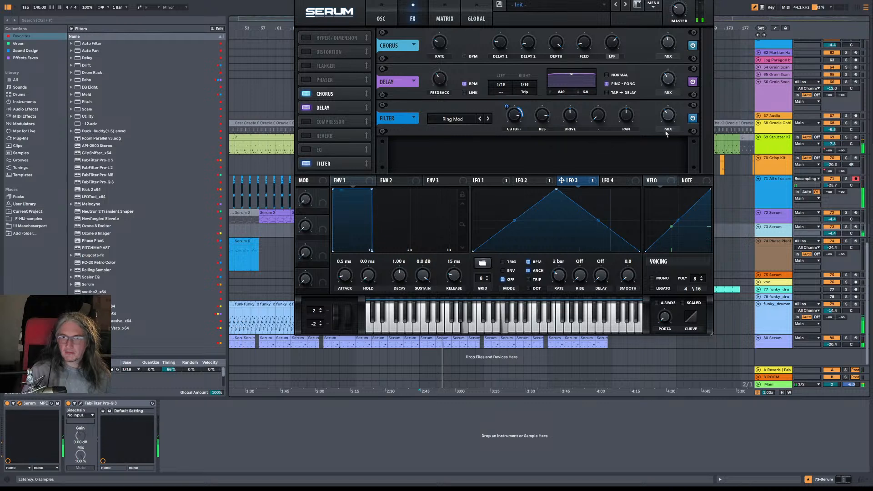
{"action": "mouse_move", "coordinate": [671, 132]}
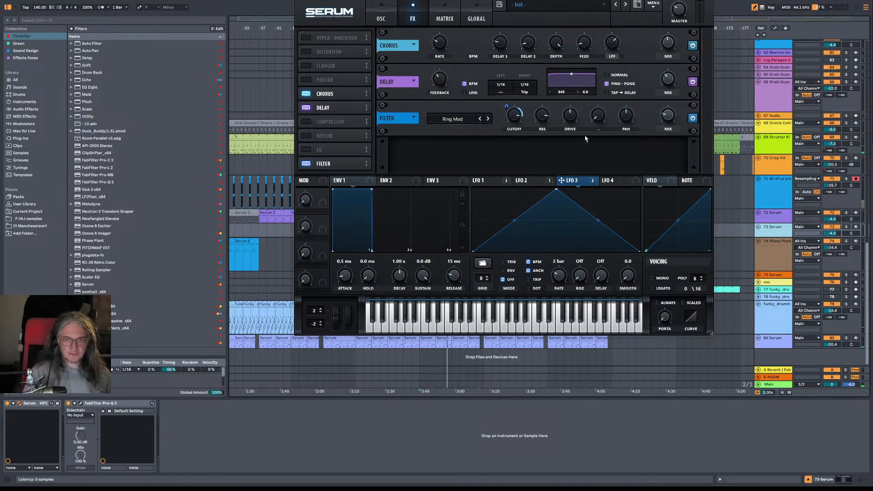
{"action": "left_click", "coordinate": [707, 0]}
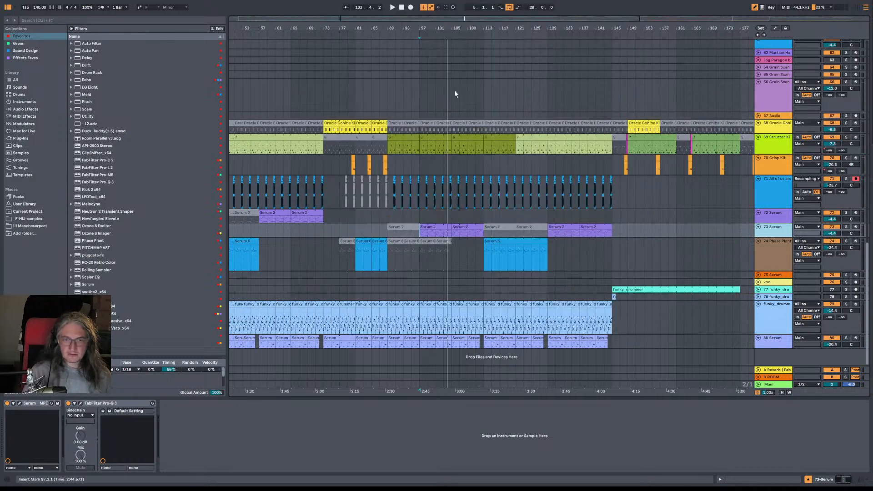
Step: Stretch the loop brace over the whole intro, from bar 5 to bar 145, and select that time range
{"action": "left_click_drag", "start_coordinate": [451, 29], "coordinate": [449, 9]}
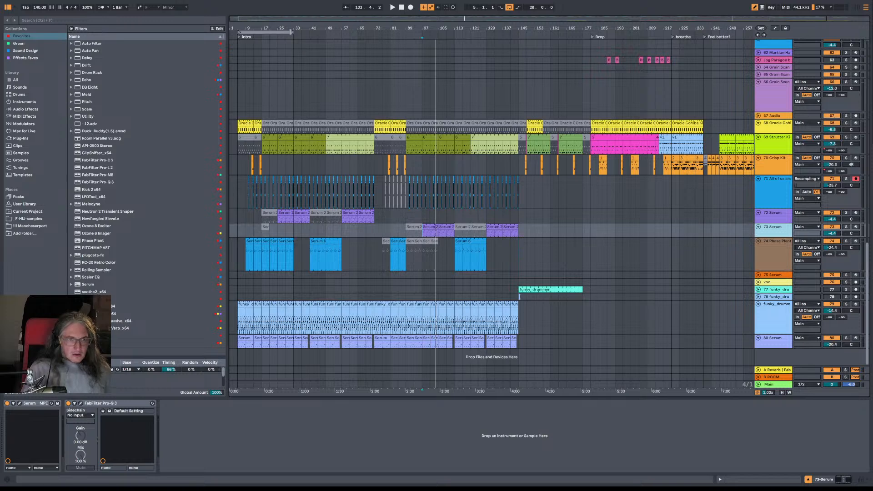
{"action": "left_click_drag", "start_coordinate": [291, 32], "coordinate": [519, 34]}
{"action": "left_click", "coordinate": [502, 32]}
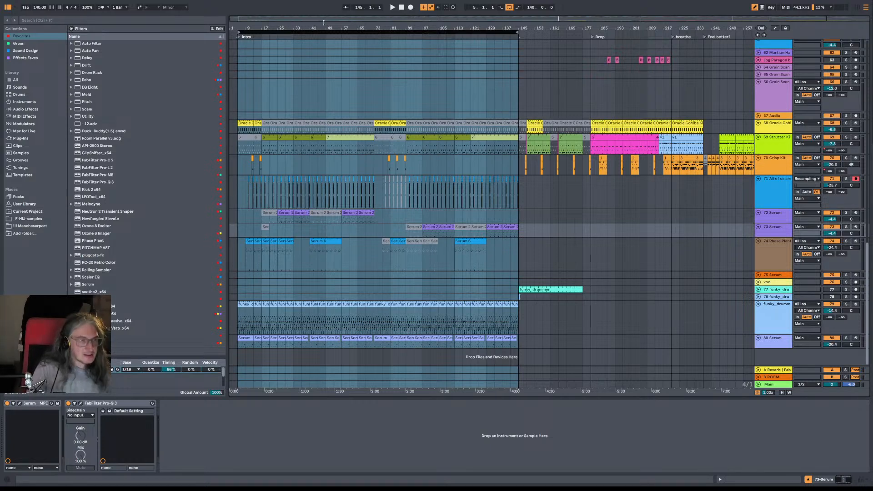
Step: Save a copy of the Live set in the Mag Affray Project folder
{"action": "key", "text": "ctrl+shift+s"}
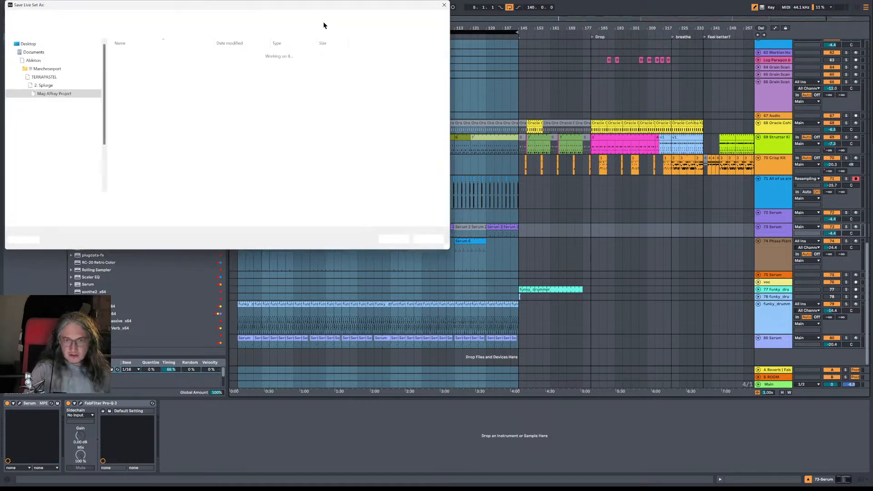
{"action": "key", "text": "Return"}
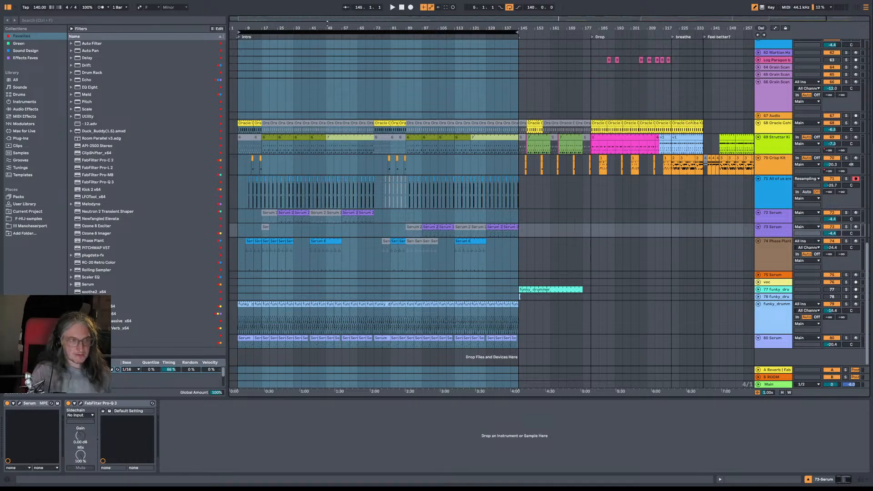
Step: Export the selected intro from the Main track as the MP3 Mag Affray 4.mp3 into the Mag Affray Project folder
{"action": "key", "text": "ctrl+shift+r"}
{"action": "left_click", "coordinate": [450, 357]}
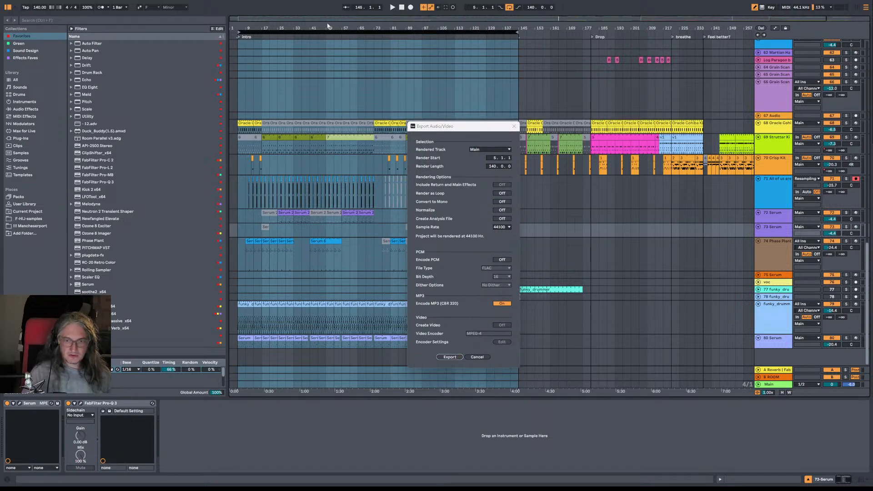
{"action": "scroll", "coordinate": [482, 289], "scroll_direction": "down", "scroll_amount": 2}
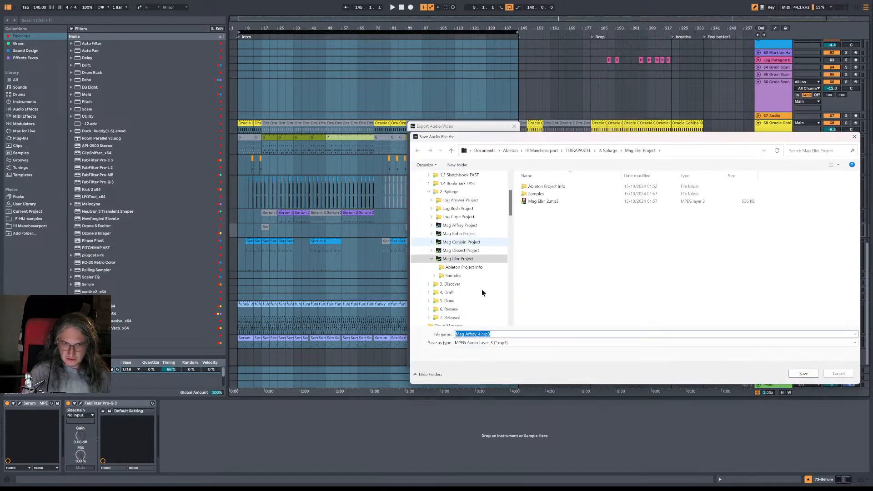
{"action": "left_click", "coordinate": [469, 226]}
{"action": "left_click", "coordinate": [803, 374]}
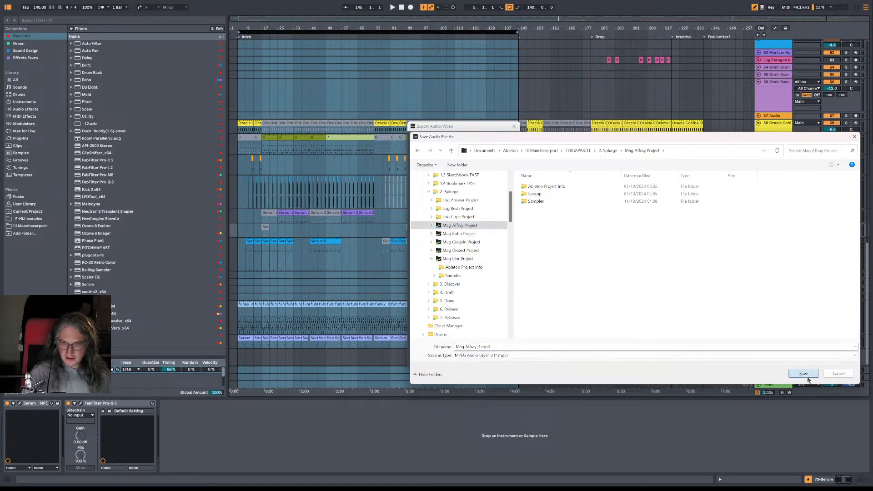